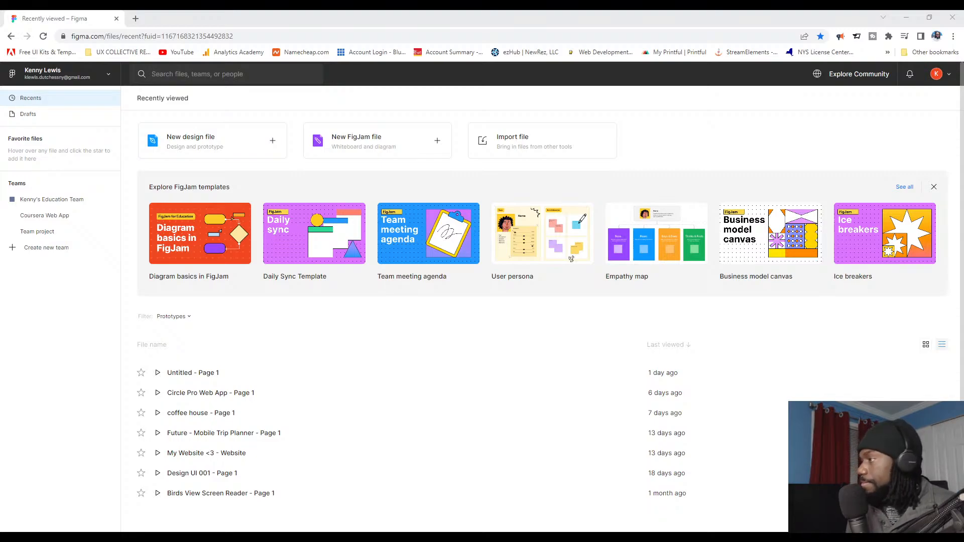
{"action": "left_click", "coordinate": [683, 135]}
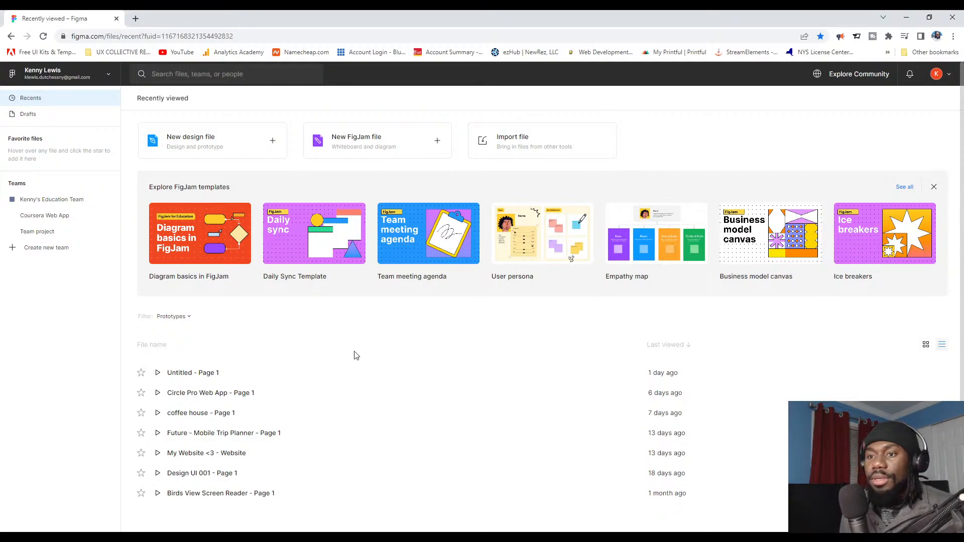
{"action": "scroll", "coordinate": [355, 354], "scroll_direction": "down", "scroll_amount": 1}
{"action": "scroll", "coordinate": [137, 254], "scroll_direction": "up", "scroll_amount": 1}
{"action": "scroll", "coordinate": [214, 339], "scroll_direction": "down", "scroll_amount": 1}
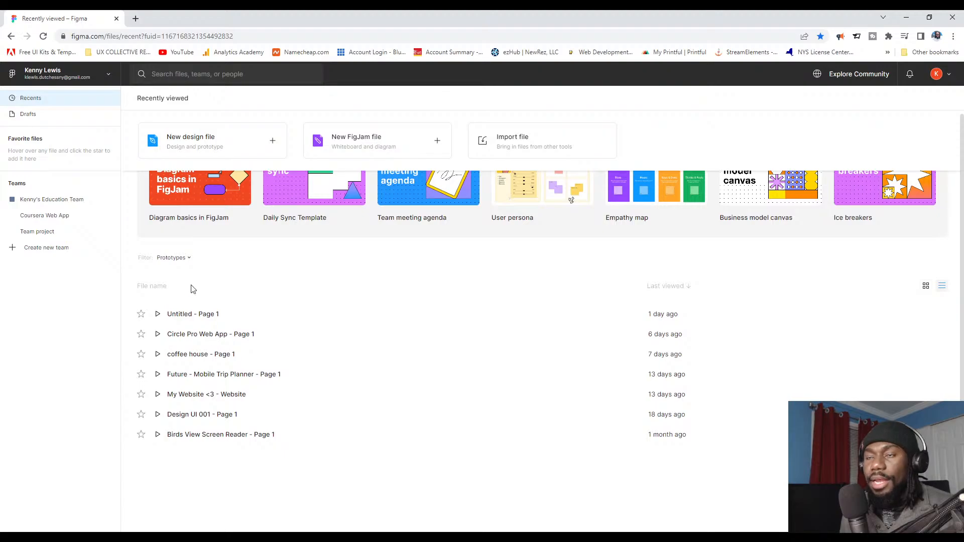
{"action": "scroll", "coordinate": [204, 268], "scroll_direction": "up", "scroll_amount": 1}
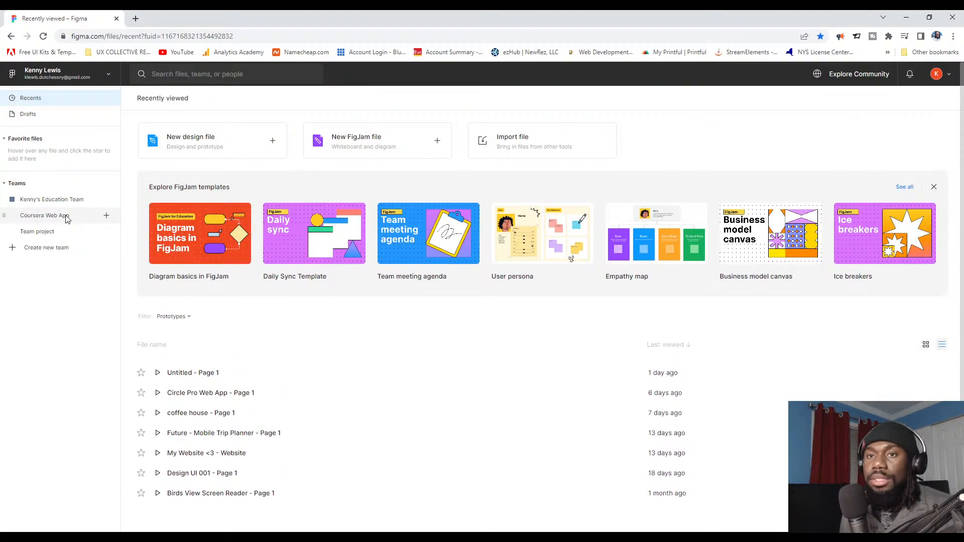
Step: Open the Design UI 001 file from the Coursera Web App project
{"action": "left_click", "coordinate": [67, 215]}
{"action": "scroll", "coordinate": [250, 251], "scroll_direction": "down", "scroll_amount": 2}
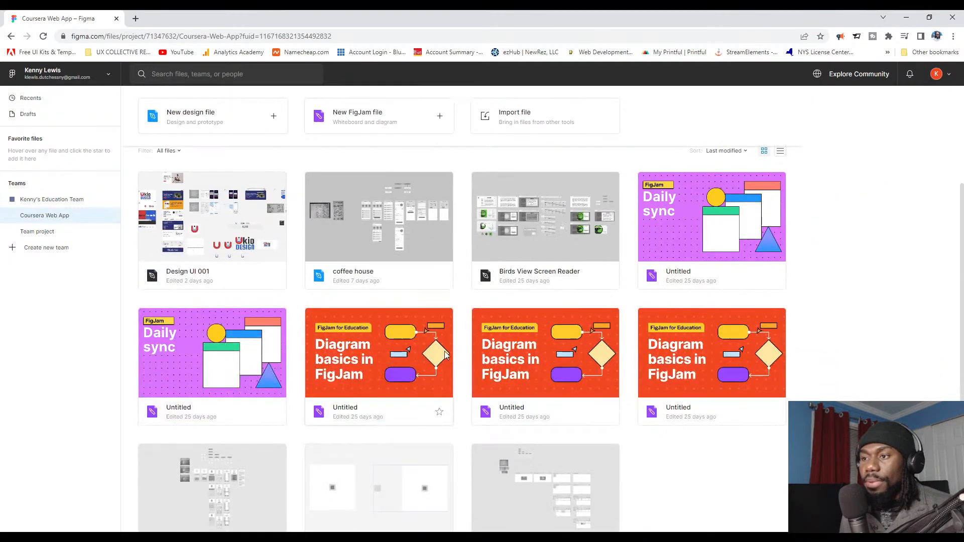
{"action": "double_click", "coordinate": [273, 231]}
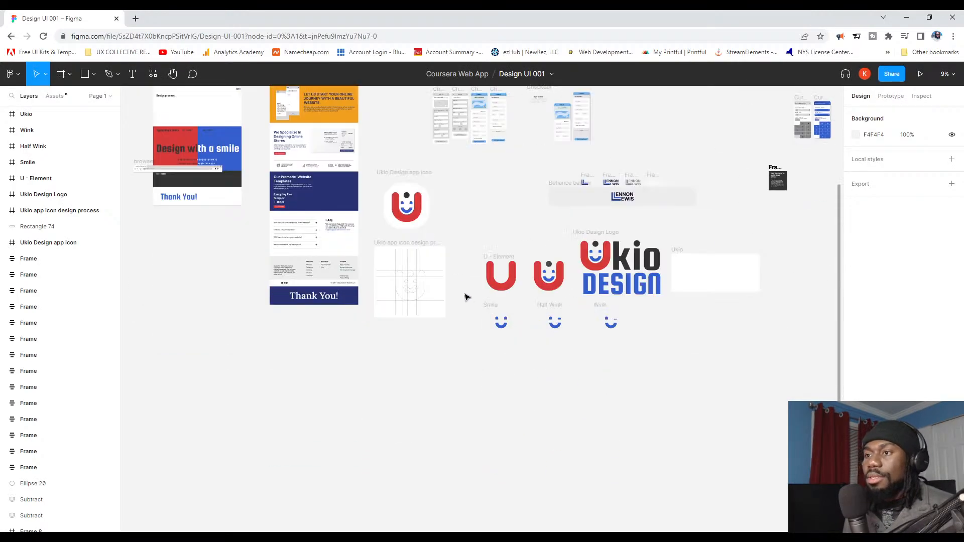
Step: Examine the existing Daily UI designs on the canvas, including the paper sketches and the sign-up and checkout screens made from them
{"action": "scroll", "coordinate": [463, 284], "scroll_direction": "down", "scroll_amount": 3}
{"action": "scroll", "coordinate": [462, 286], "scroll_direction": "right", "scroll_amount": 1}
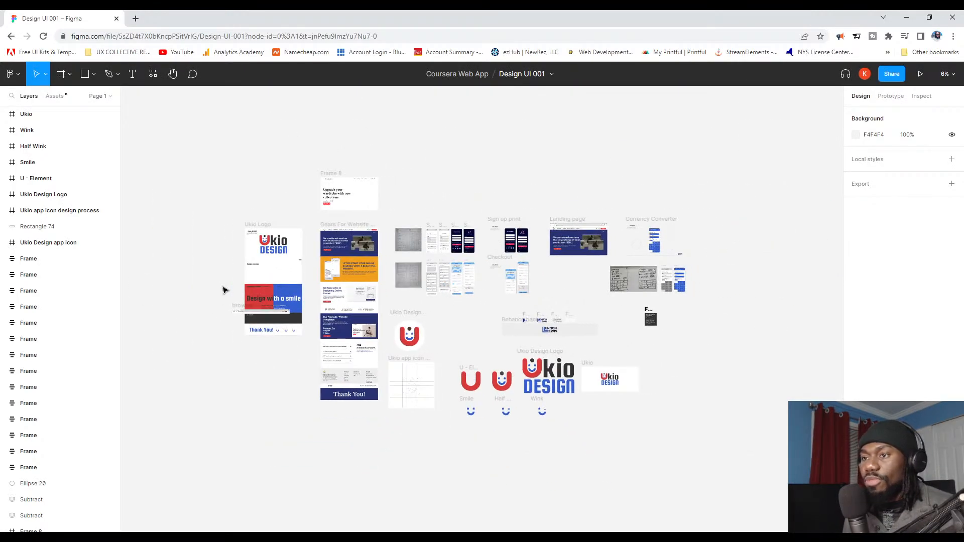
{"action": "scroll", "coordinate": [310, 284], "scroll_direction": "up", "scroll_amount": 2}
{"action": "scroll", "coordinate": [310, 284], "scroll_direction": "up", "scroll_amount": 3}
{"action": "scroll", "coordinate": [307, 274], "scroll_direction": "left", "scroll_amount": 2}
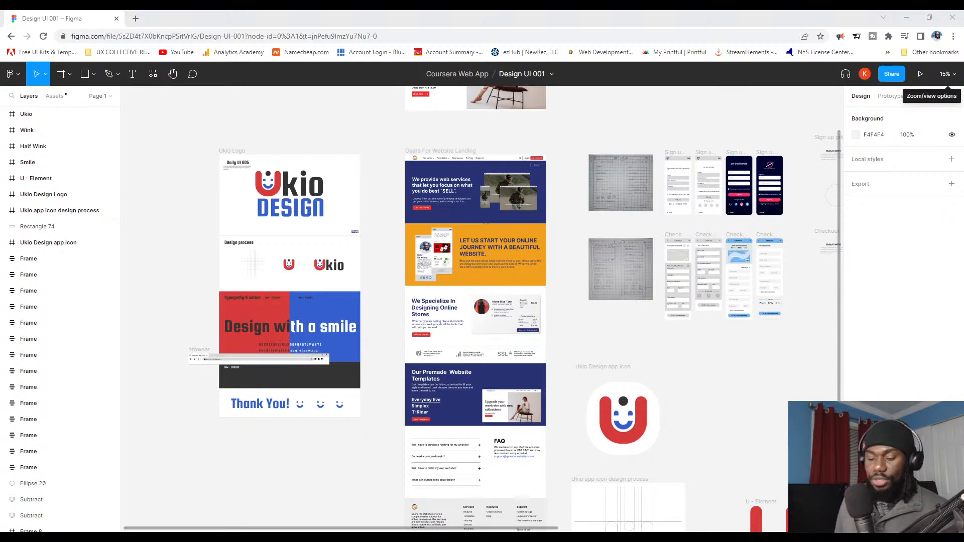
{"action": "scroll", "coordinate": [581, 163], "scroll_direction": "up", "scroll_amount": 5}
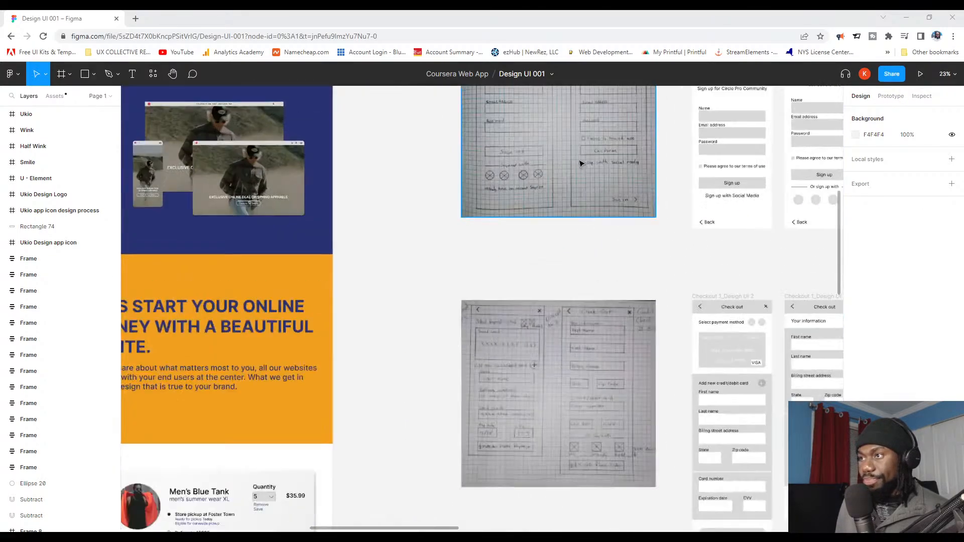
{"action": "scroll", "coordinate": [581, 163], "scroll_direction": "up", "scroll_amount": 5}
{"action": "scroll", "coordinate": [572, 250], "scroll_direction": "up", "scroll_amount": 3}
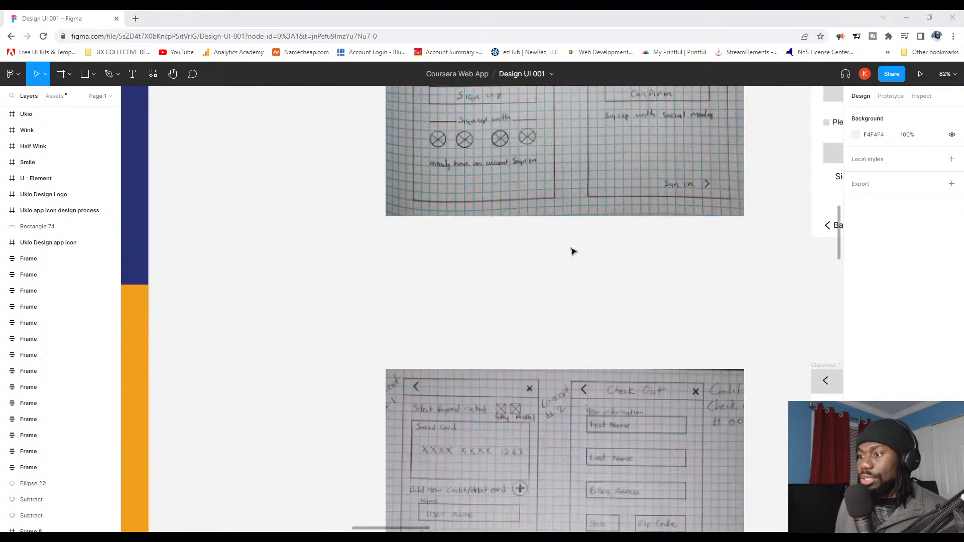
{"action": "scroll", "coordinate": [572, 251], "scroll_direction": "down", "scroll_amount": 3}
{"action": "scroll", "coordinate": [567, 246], "scroll_direction": "right", "scroll_amount": 1}
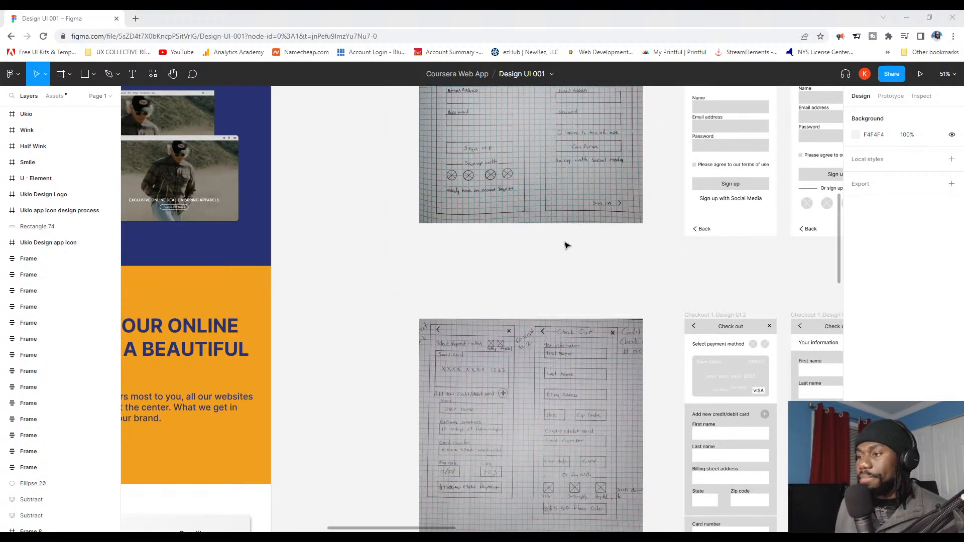
{"action": "scroll", "coordinate": [565, 246], "scroll_direction": "down", "scroll_amount": 3}
{"action": "scroll", "coordinate": [563, 254], "scroll_direction": "down", "scroll_amount": 4}
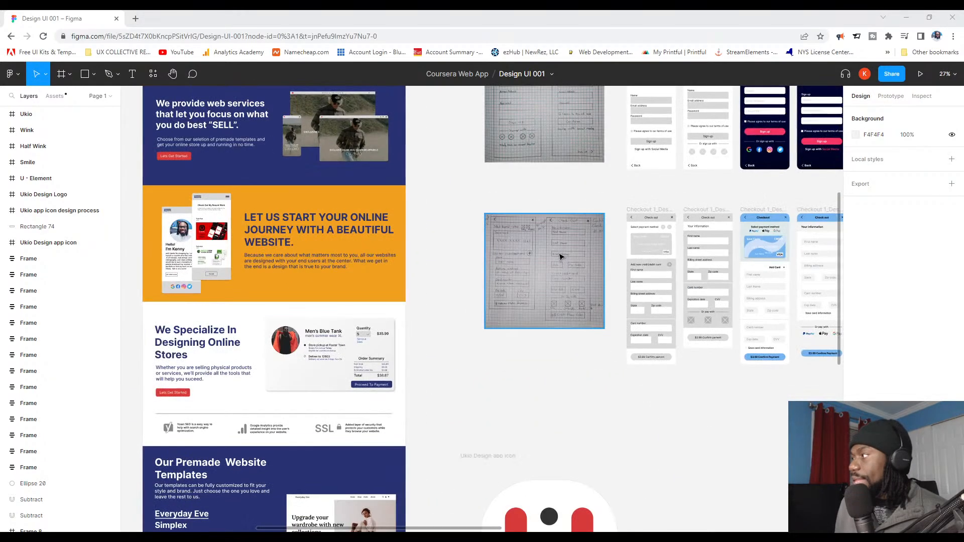
{"action": "scroll", "coordinate": [382, 296], "scroll_direction": "down", "scroll_amount": 3}
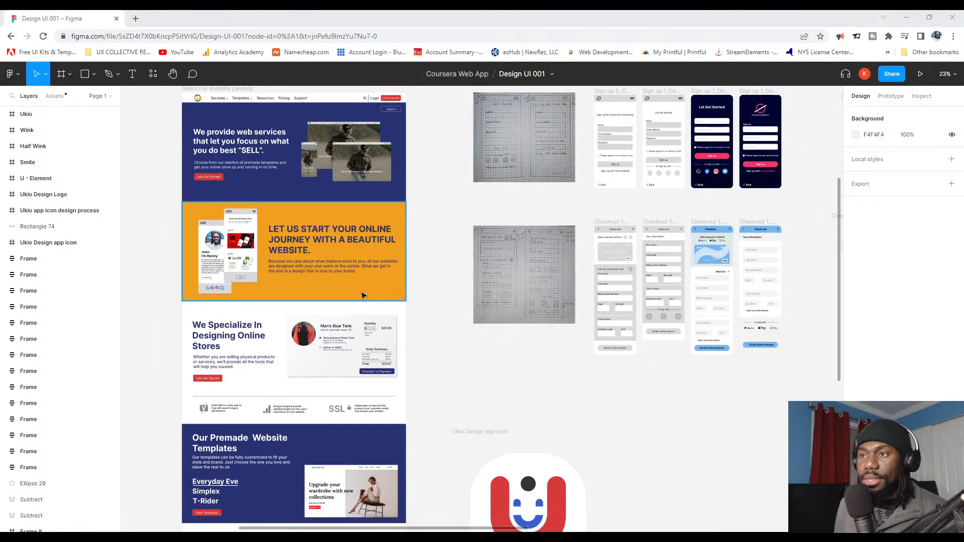
{"action": "scroll", "coordinate": [345, 289], "scroll_direction": "left", "scroll_amount": 1}
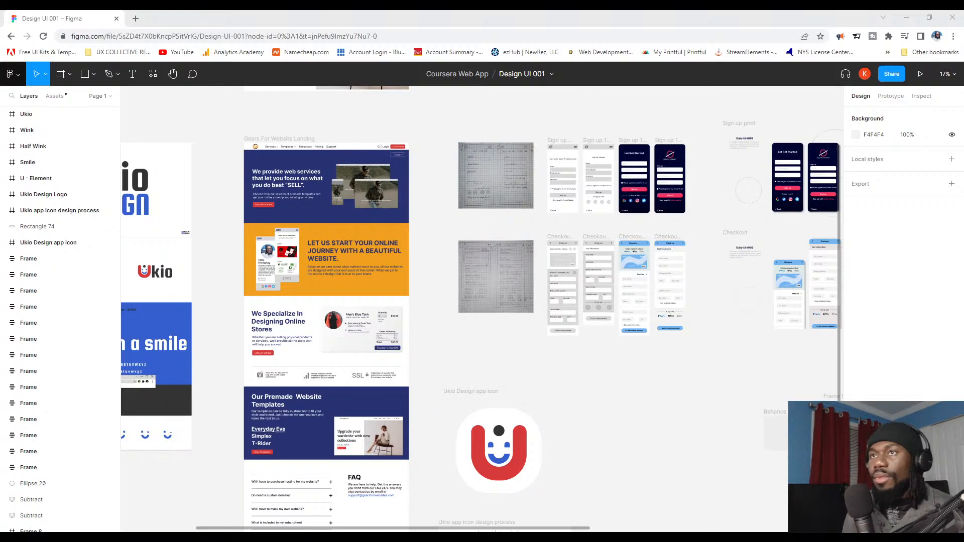
Step: Open behance.net in a new browser tab
{"action": "left_click", "coordinate": [135, 18]}
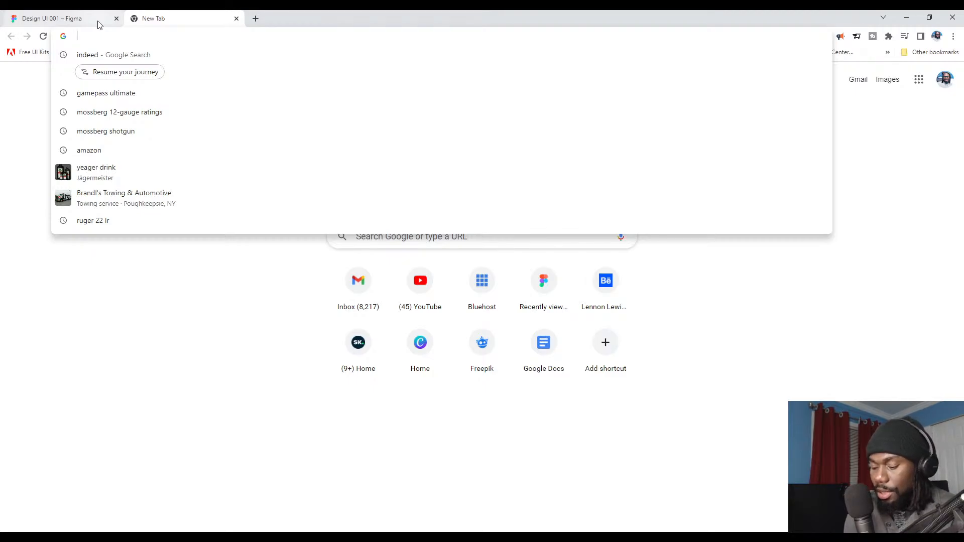
{"action": "type", "text": "behance.net"}
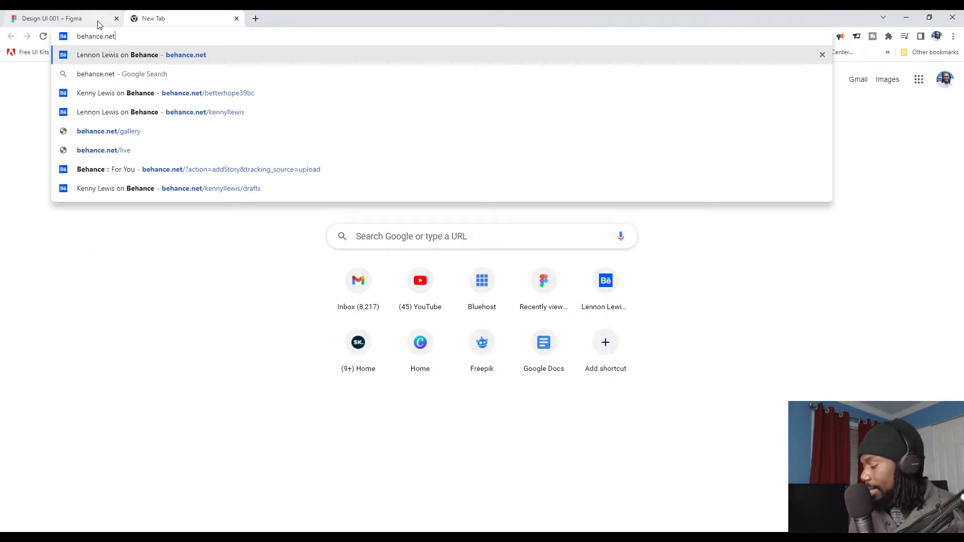
{"action": "key", "text": "Return"}
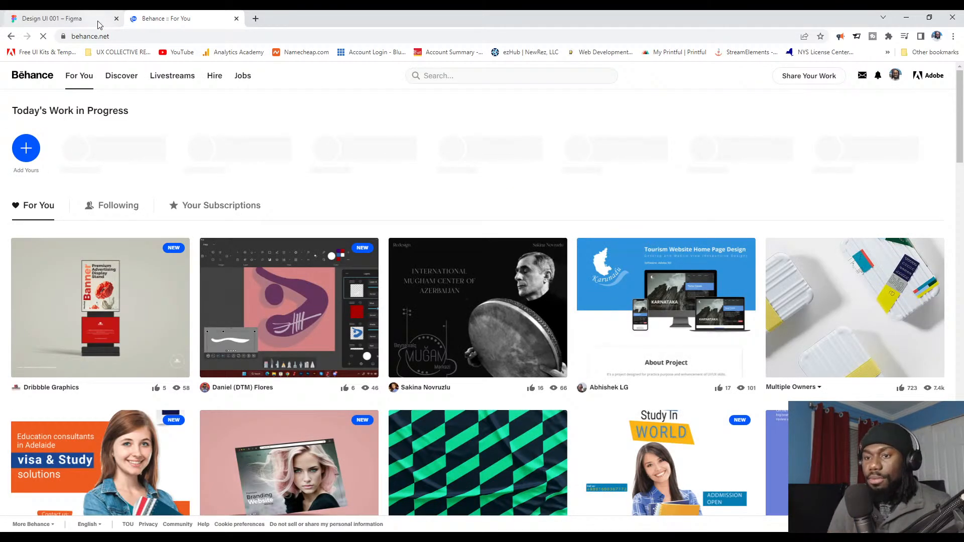
Step: Search Behance projects for "user profile daily ui" using the suggested search term
{"action": "left_click", "coordinate": [477, 74]}
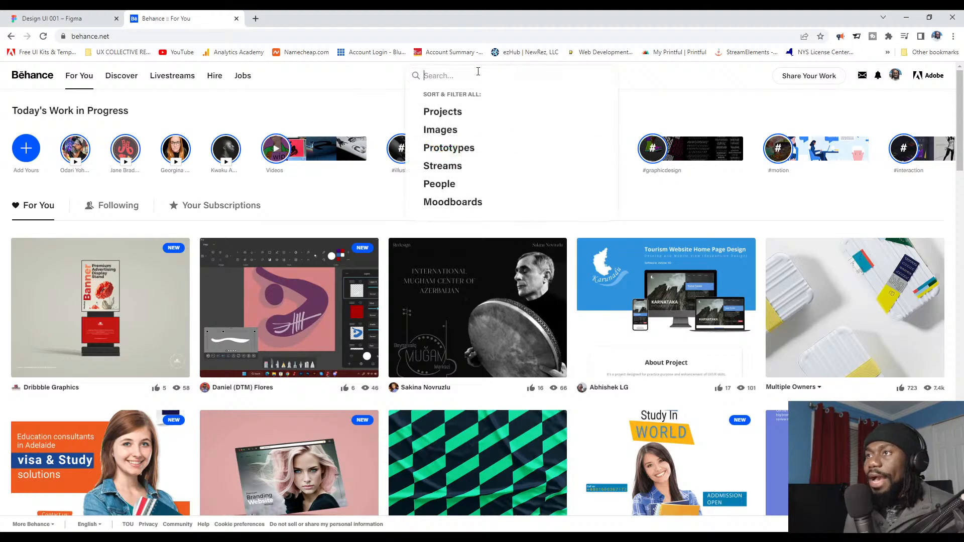
{"action": "type", "text": "user"}
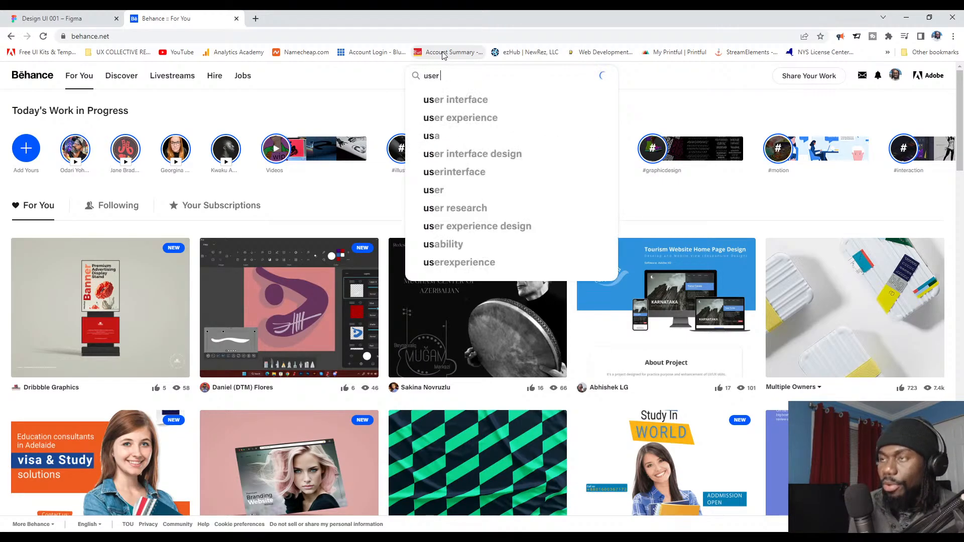
{"action": "type", "text": " pr"}
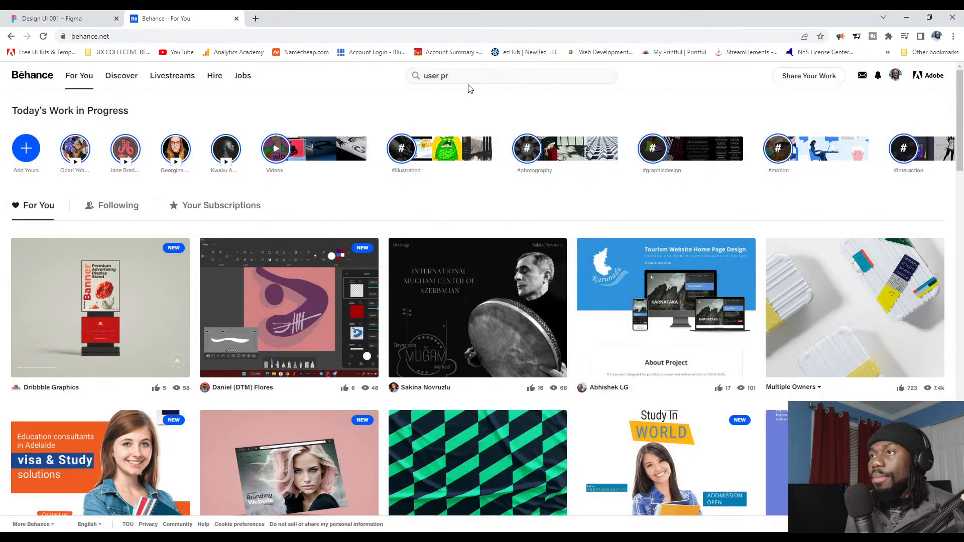
{"action": "left_click", "coordinate": [474, 76]}
{"action": "left_click", "coordinate": [491, 120]}
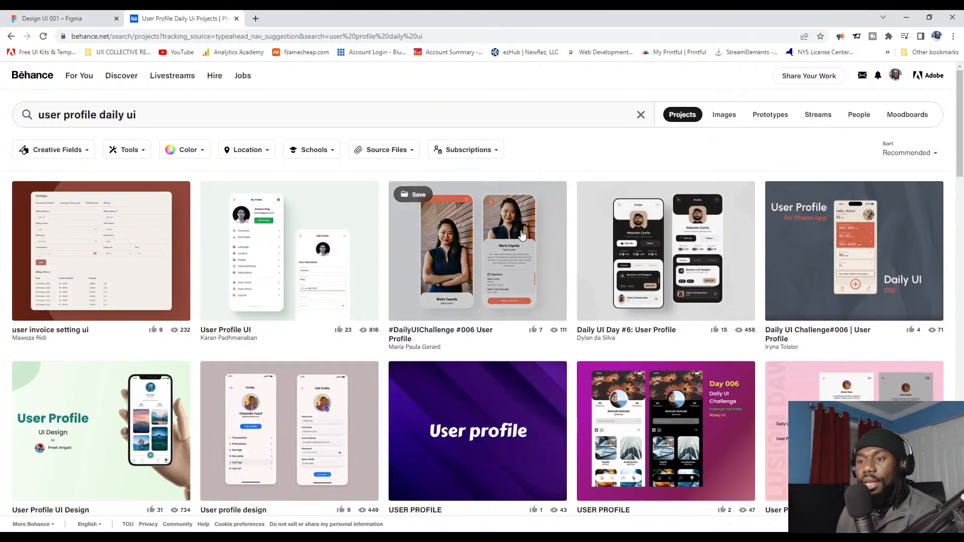
Step: Browse the search results, view the #DailyUIChallenge #006 User Profile project in full, and return to the results
{"action": "scroll", "coordinate": [522, 235], "scroll_direction": "down", "scroll_amount": 5}
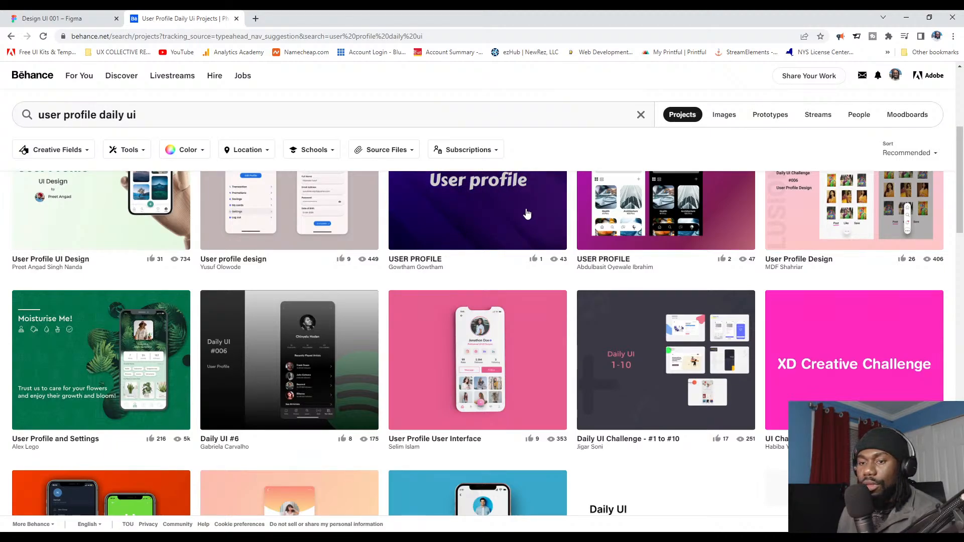
{"action": "scroll", "coordinate": [522, 226], "scroll_direction": "down", "scroll_amount": 5}
{"action": "scroll", "coordinate": [517, 239], "scroll_direction": "up", "scroll_amount": 10}
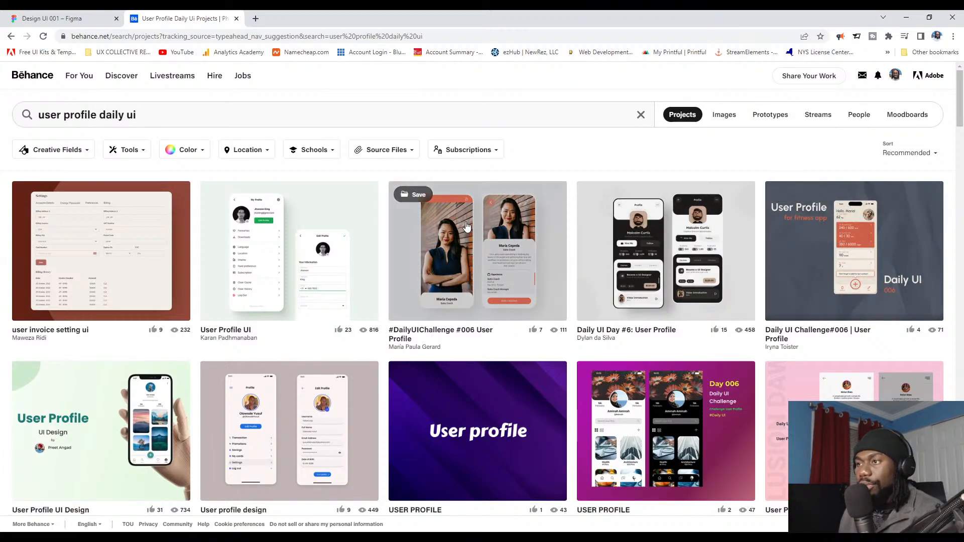
{"action": "left_click", "coordinate": [466, 227]}
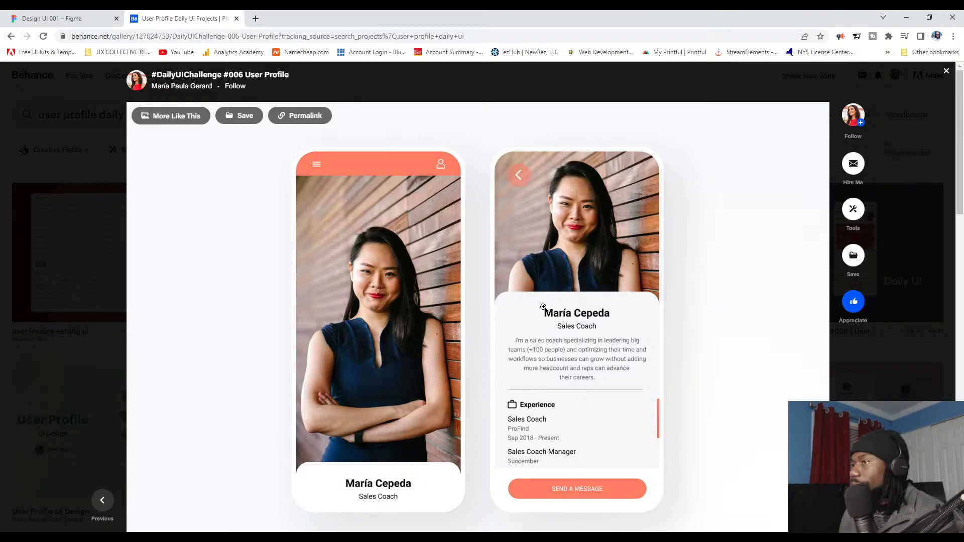
{"action": "scroll", "coordinate": [550, 291], "scroll_direction": "down", "scroll_amount": 7}
{"action": "scroll", "coordinate": [552, 295], "scroll_direction": "up", "scroll_amount": 7}
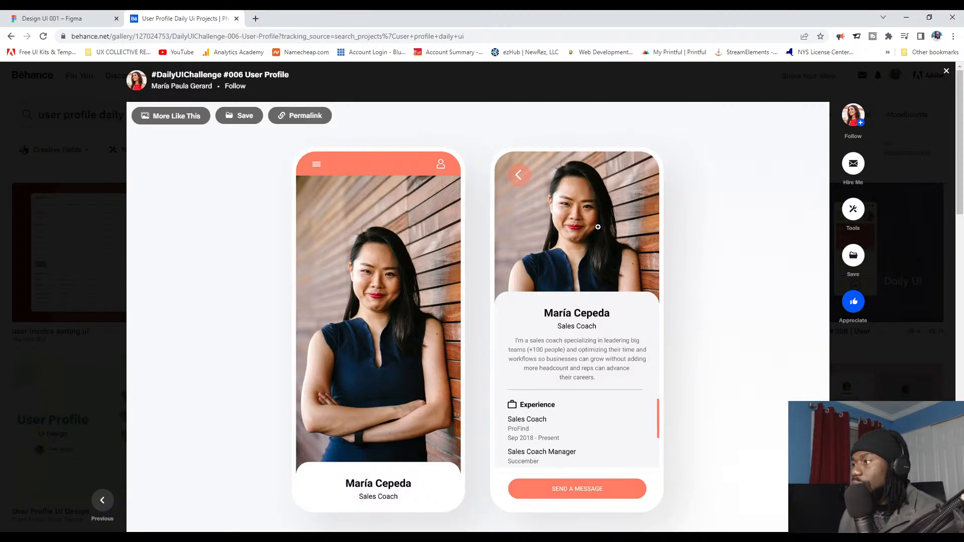
{"action": "left_click", "coordinate": [76, 209]}
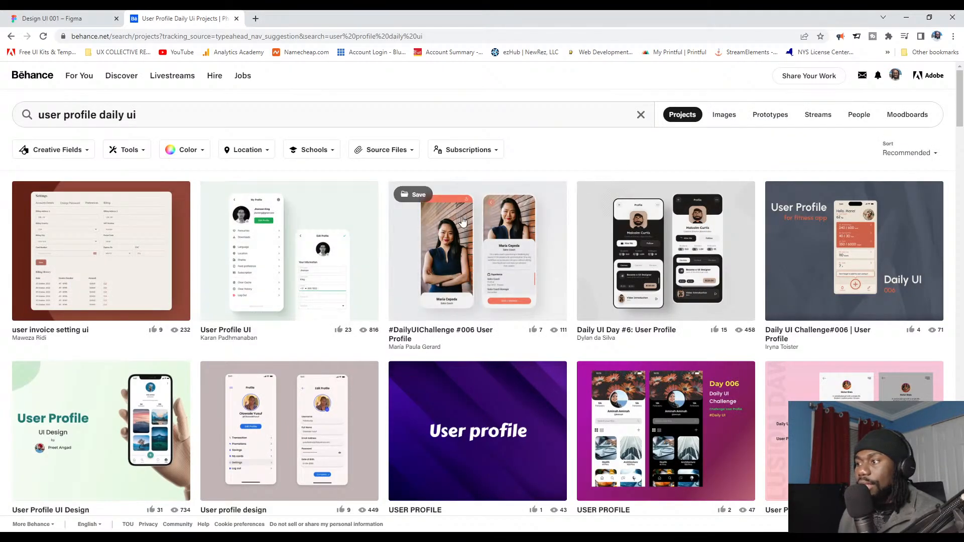
Step: View the "User profile design" project showing the Profile and Edit Profile screens, and return to the results
{"action": "scroll", "coordinate": [504, 273], "scroll_direction": "down", "scroll_amount": 3}
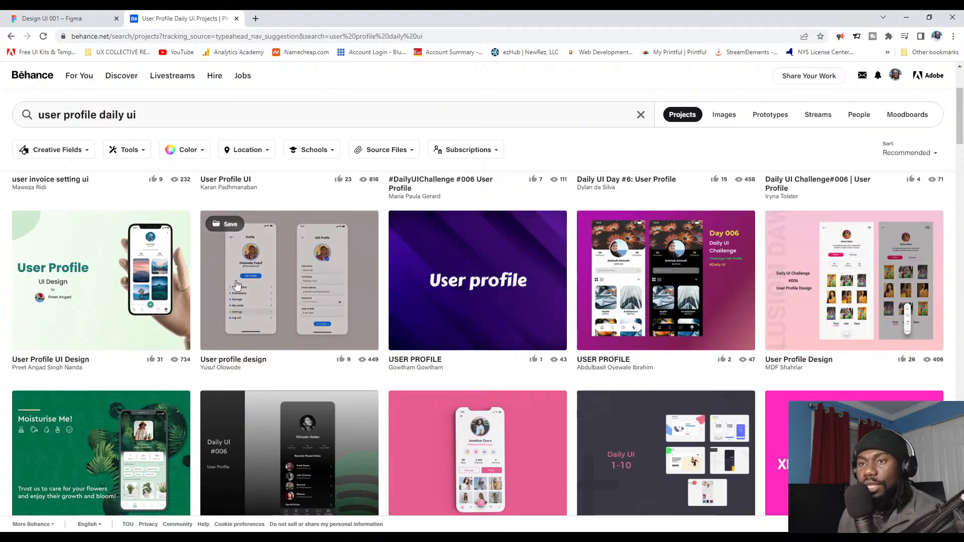
{"action": "left_click", "coordinate": [297, 297]}
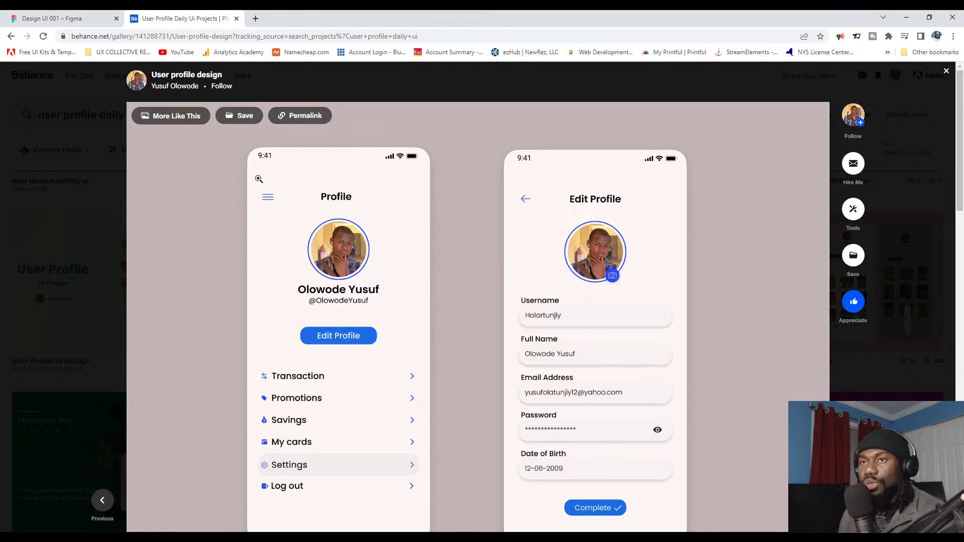
{"action": "left_click", "coordinate": [93, 254]}
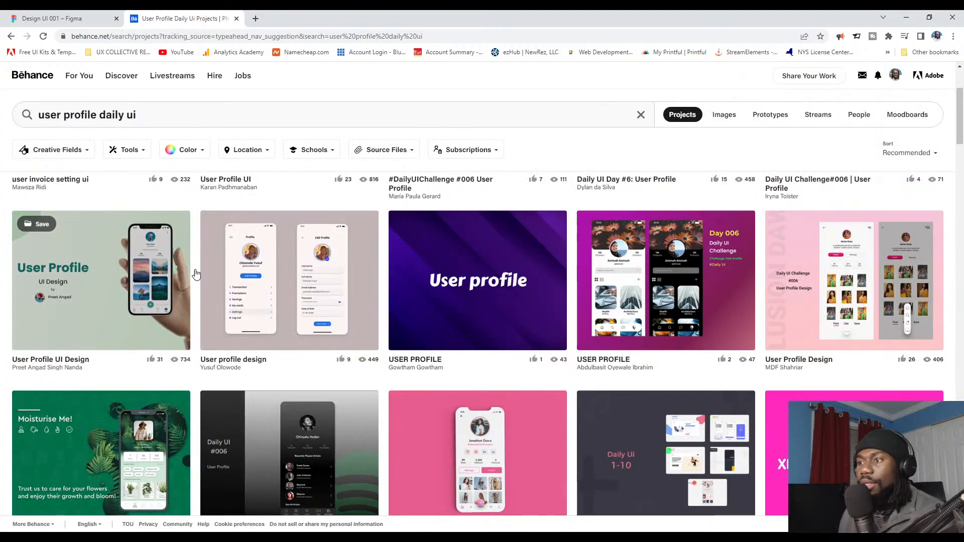
Step: Browse the Behance "user profile daily ui" results to compare the project thumbnails for layout and style ideas
{"action": "scroll", "coordinate": [567, 314], "scroll_direction": "down", "scroll_amount": 5}
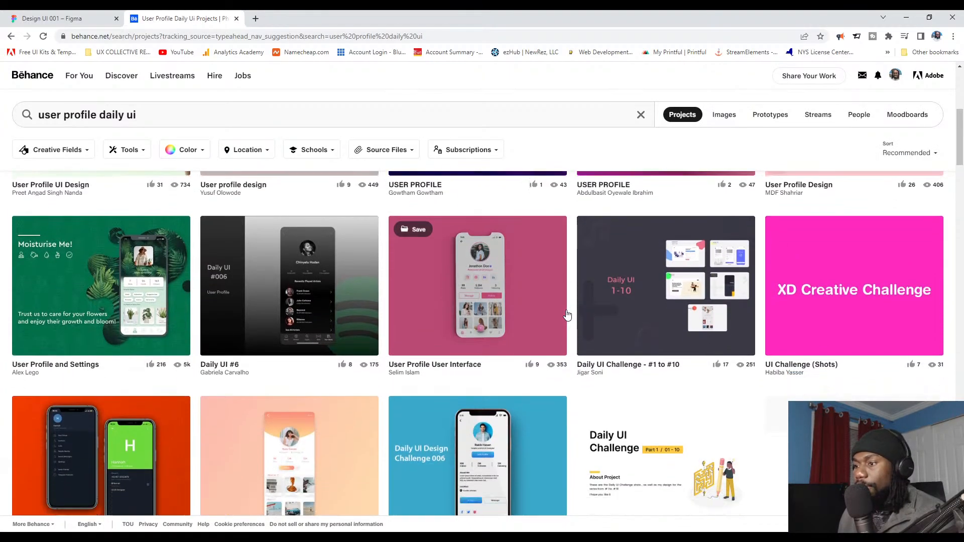
{"action": "scroll", "coordinate": [567, 315], "scroll_direction": "down", "scroll_amount": 1}
{"action": "scroll", "coordinate": [567, 314], "scroll_direction": "down", "scroll_amount": 2}
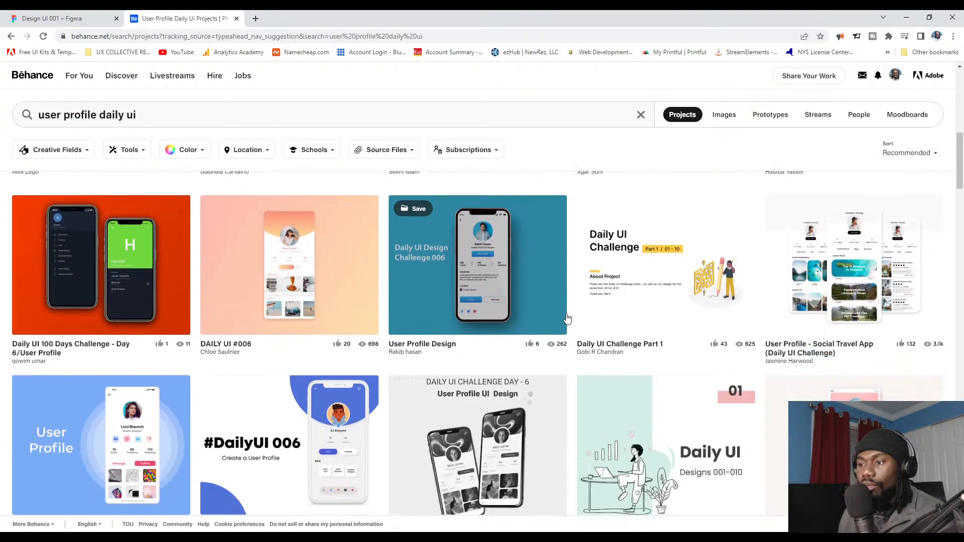
{"action": "scroll", "coordinate": [567, 314], "scroll_direction": "down", "scroll_amount": 1}
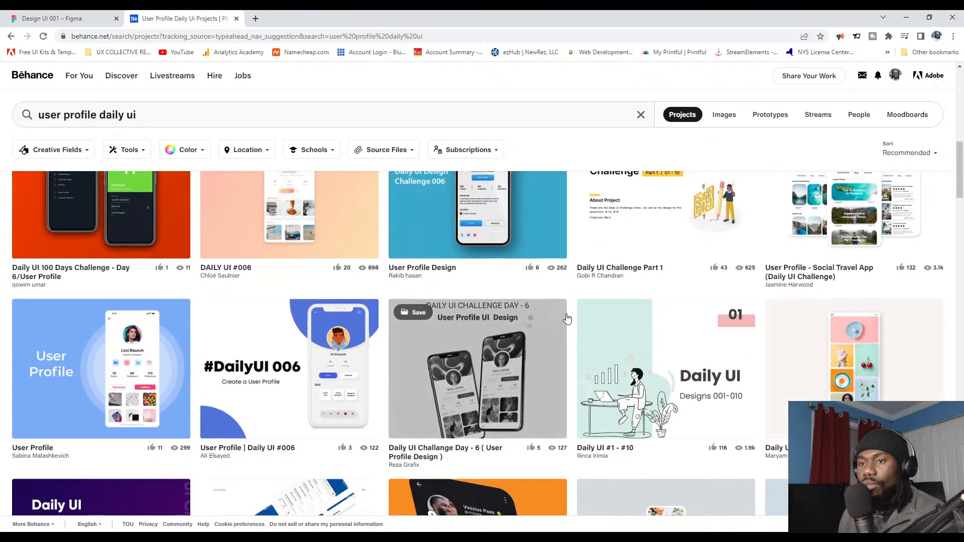
{"action": "scroll", "coordinate": [567, 315], "scroll_direction": "down", "scroll_amount": 1}
{"action": "scroll", "coordinate": [567, 314], "scroll_direction": "down", "scroll_amount": 3}
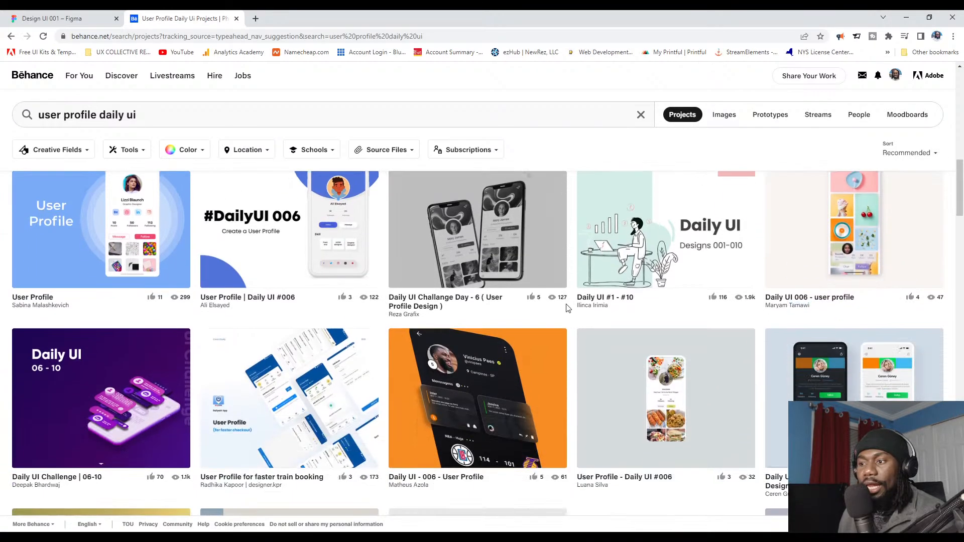
{"action": "scroll", "coordinate": [567, 311], "scroll_direction": "up", "scroll_amount": 5}
{"action": "scroll", "coordinate": [567, 307], "scroll_direction": "up", "scroll_amount": 1}
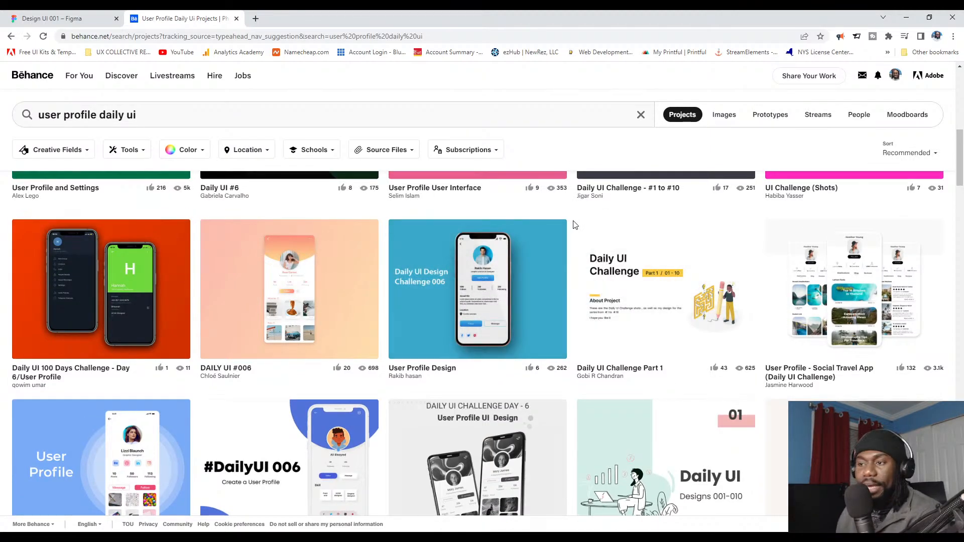
{"action": "scroll", "coordinate": [575, 225], "scroll_direction": "down", "scroll_amount": 3}
{"action": "scroll", "coordinate": [567, 170], "scroll_direction": "down", "scroll_amount": 3}
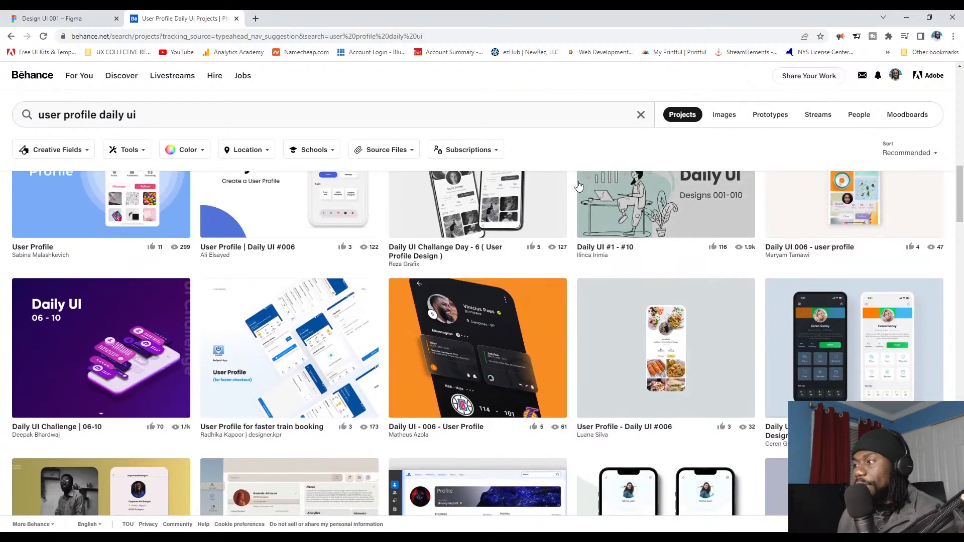
{"action": "scroll", "coordinate": [578, 196], "scroll_direction": "down", "scroll_amount": 3}
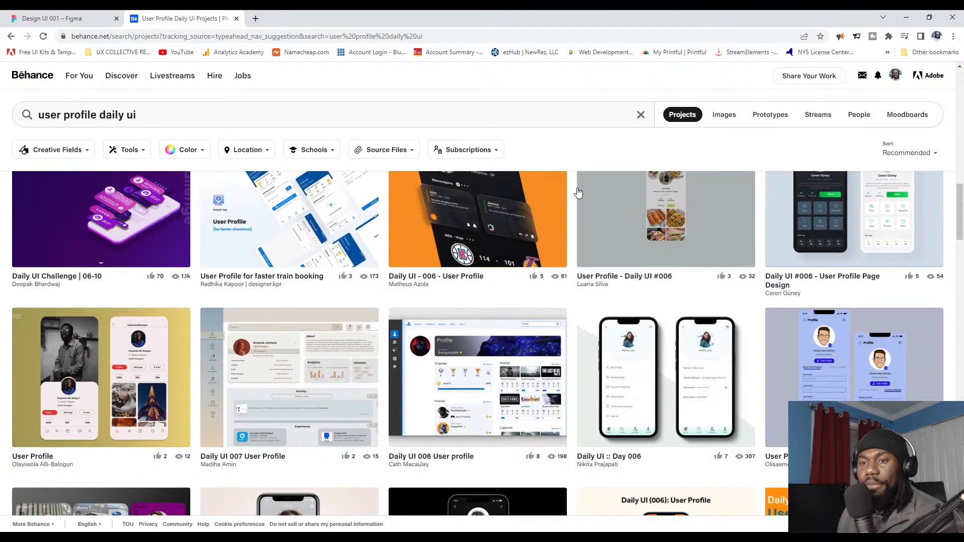
{"action": "scroll", "coordinate": [576, 181], "scroll_direction": "down", "scroll_amount": 4}
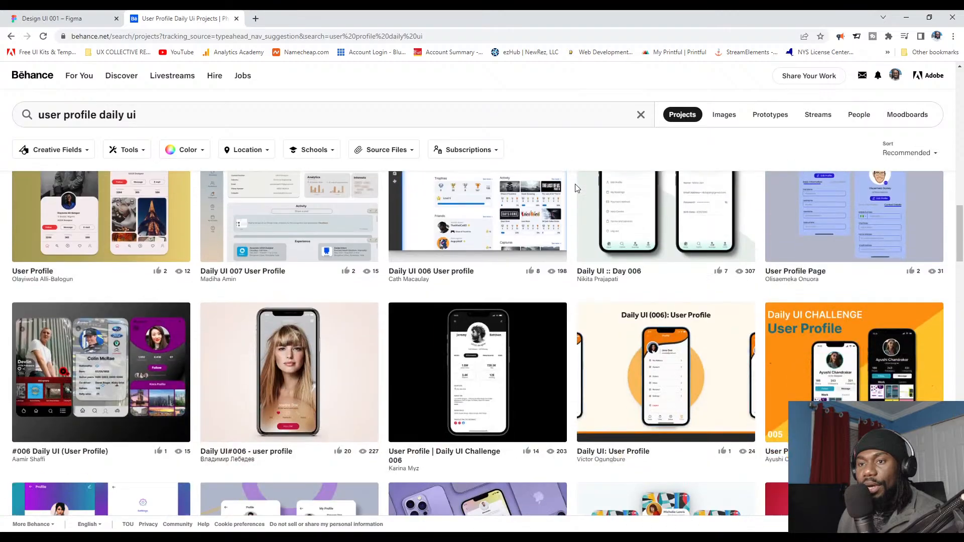
{"action": "scroll", "coordinate": [577, 191], "scroll_direction": "down", "scroll_amount": 2}
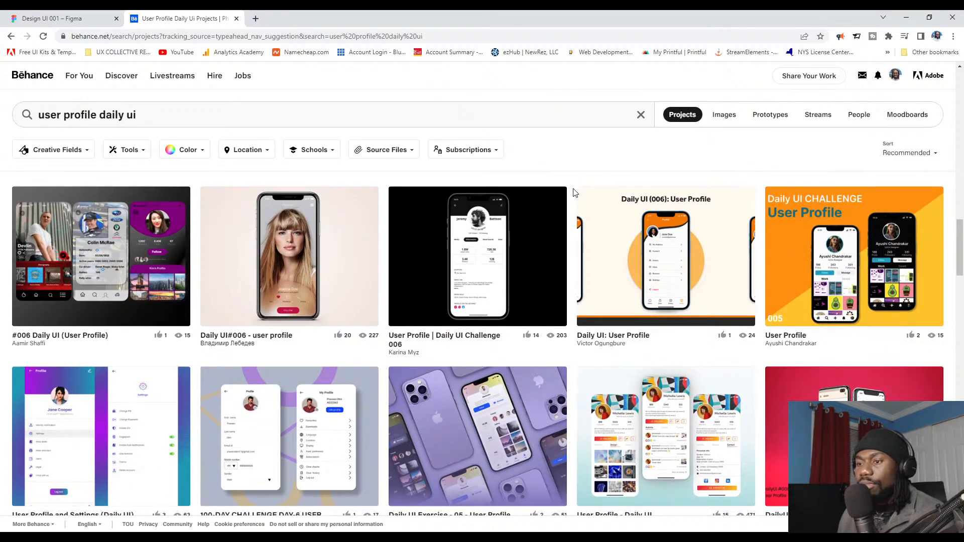
{"action": "scroll", "coordinate": [575, 192], "scroll_direction": "down", "scroll_amount": 2}
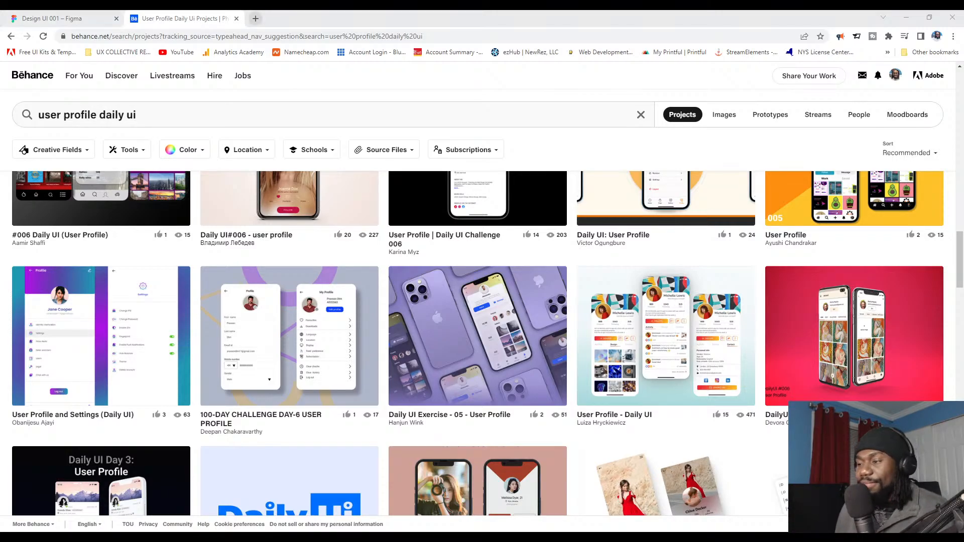
{"action": "scroll", "coordinate": [477, 341], "scroll_direction": "down", "scroll_amount": 6}
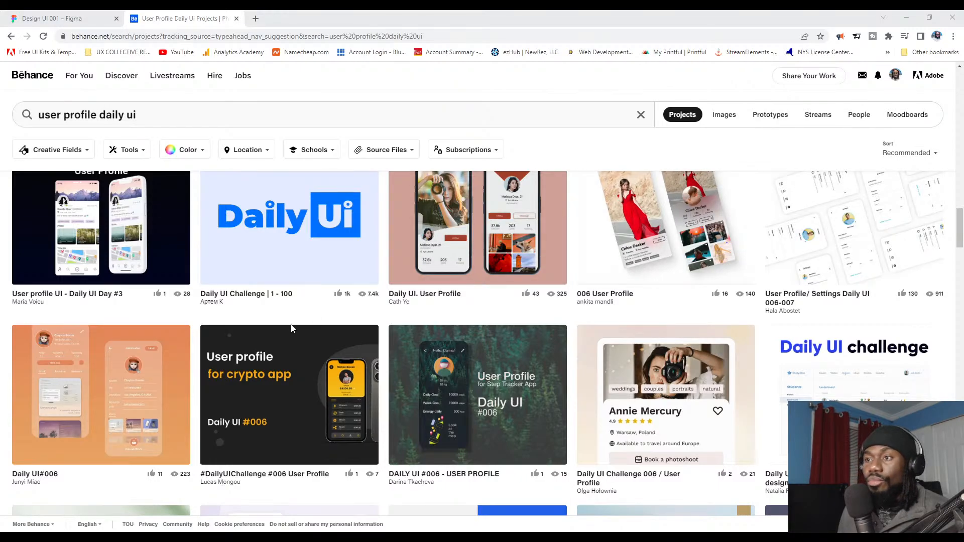
{"action": "scroll", "coordinate": [290, 324], "scroll_direction": "down", "scroll_amount": 10}
{"action": "scroll", "coordinate": [317, 329], "scroll_direction": "up", "scroll_amount": 10}
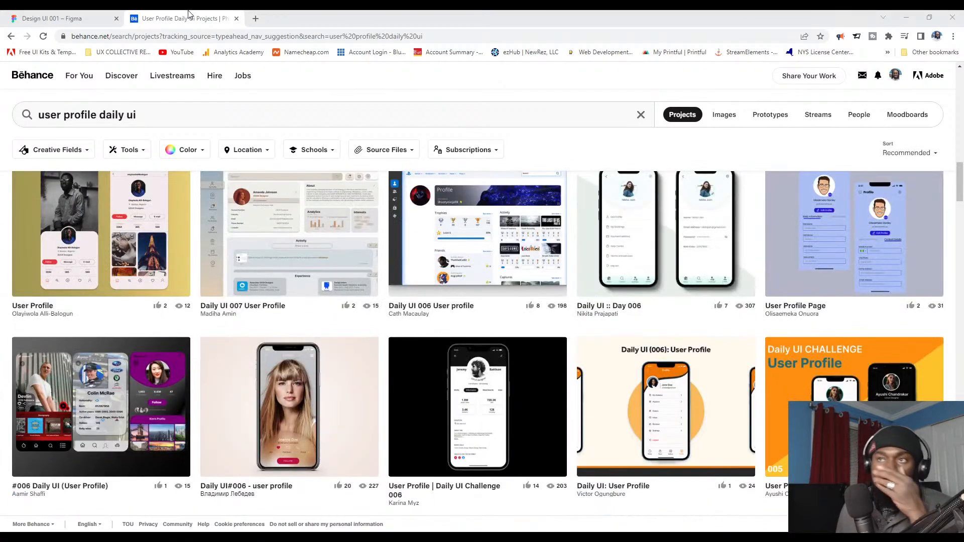
Step: Open steamcommunity.com in a new browser tab and view the Steam store's front page as a reference
{"action": "left_click", "coordinate": [255, 18]}
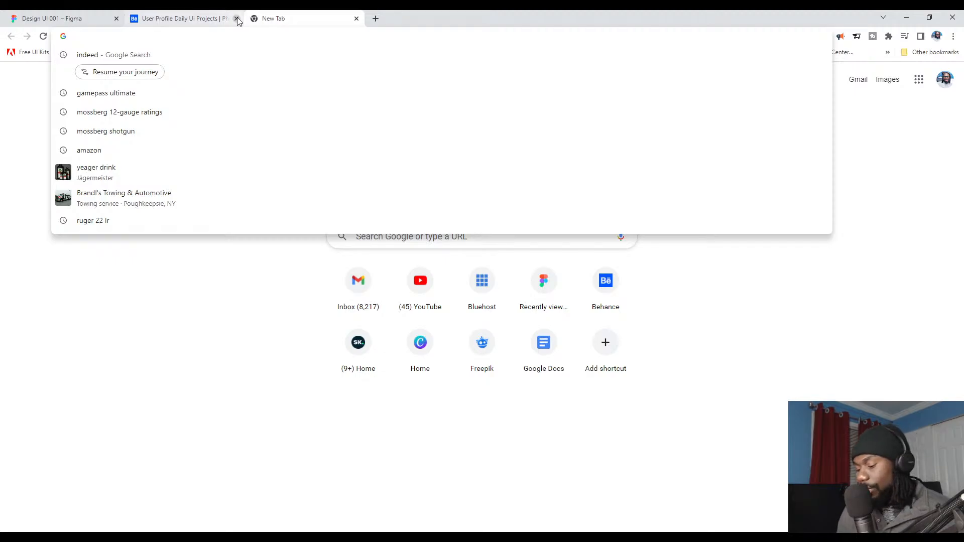
{"action": "type", "text": "steamcommunity.com"}
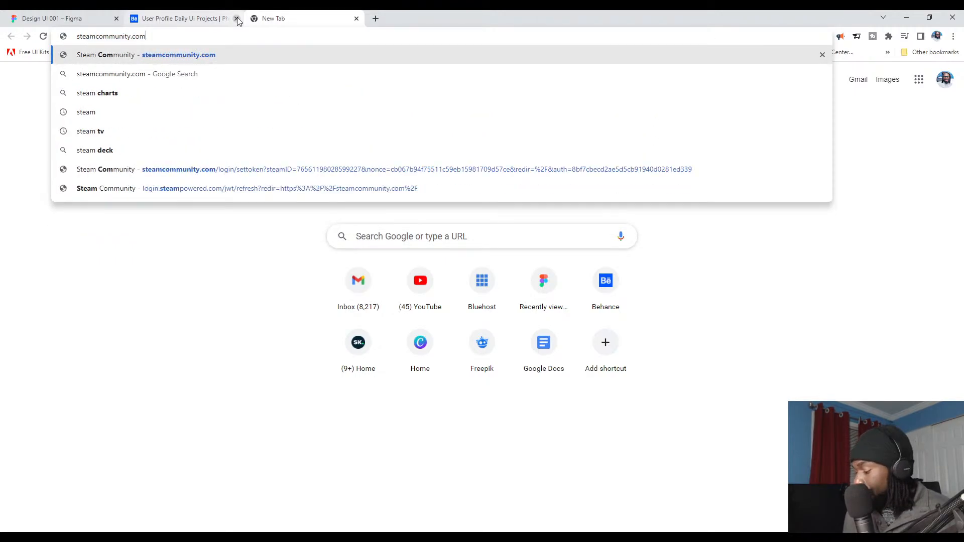
{"action": "key", "text": "Return"}
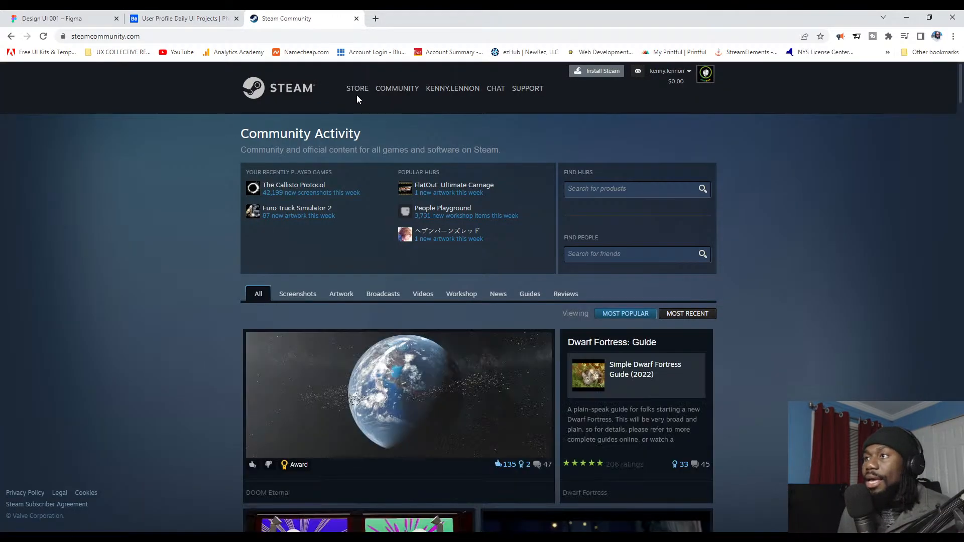
{"action": "mouse_move", "coordinate": [356, 90]}
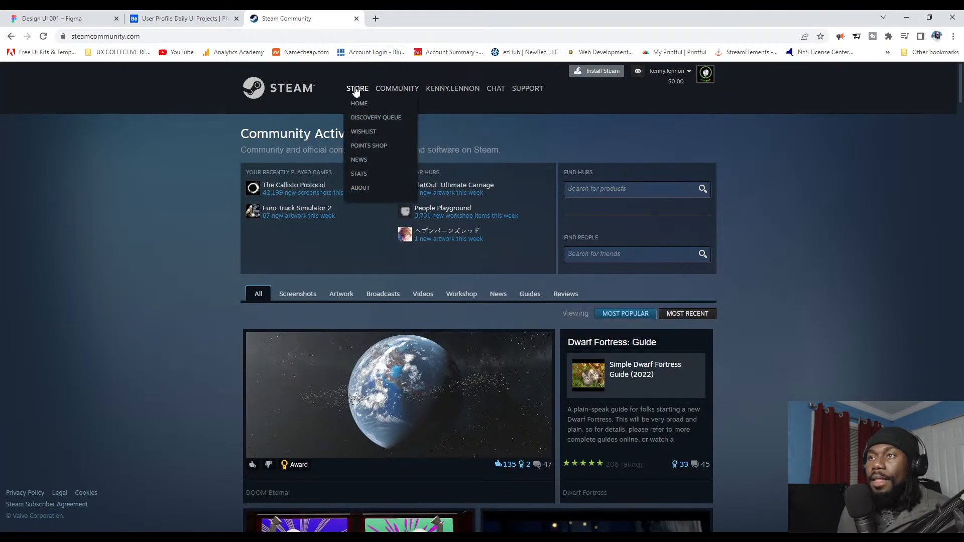
{"action": "left_click", "coordinate": [360, 91]}
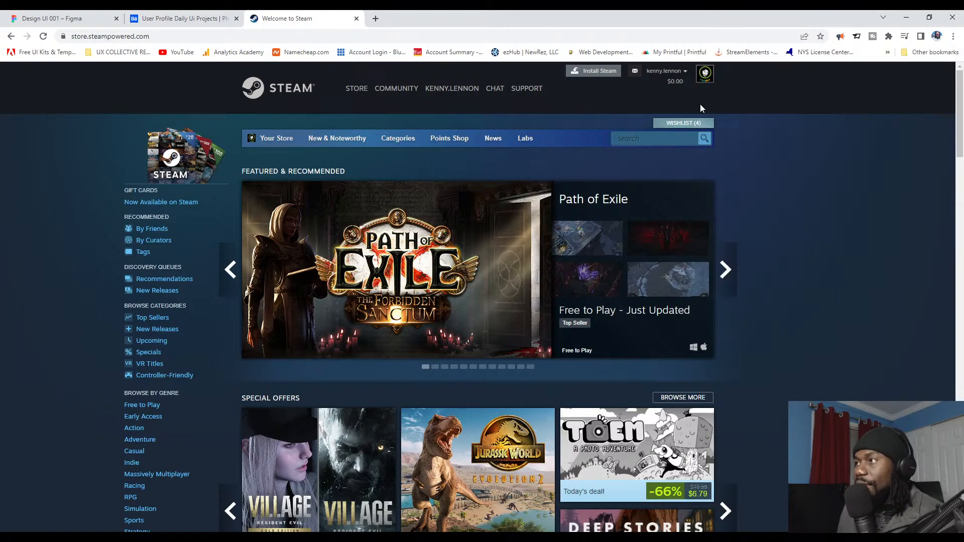
{"action": "mouse_move", "coordinate": [553, 302]}
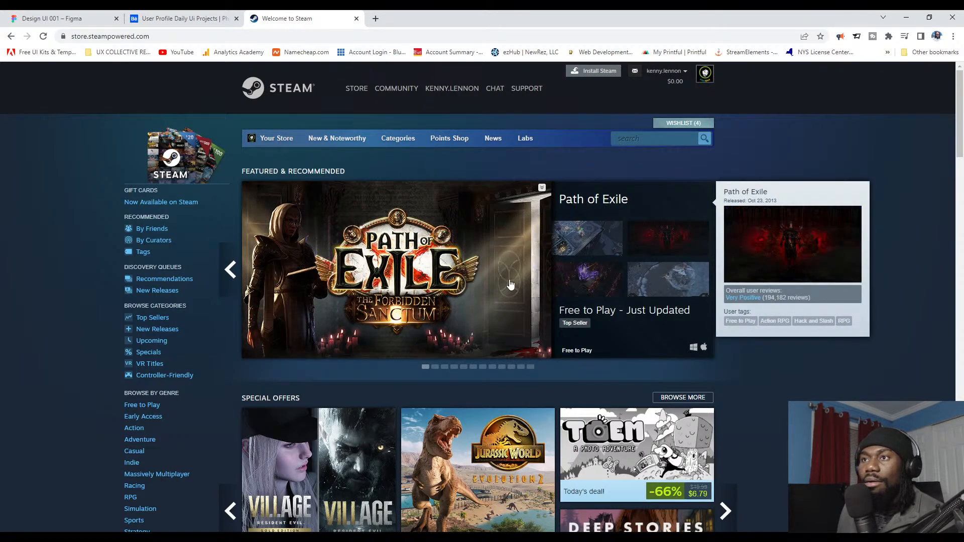
Step: Try to open an Epic Games page in another new browser tab
{"action": "left_click", "coordinate": [375, 18]}
{"action": "left_click", "coordinate": [356, 33]}
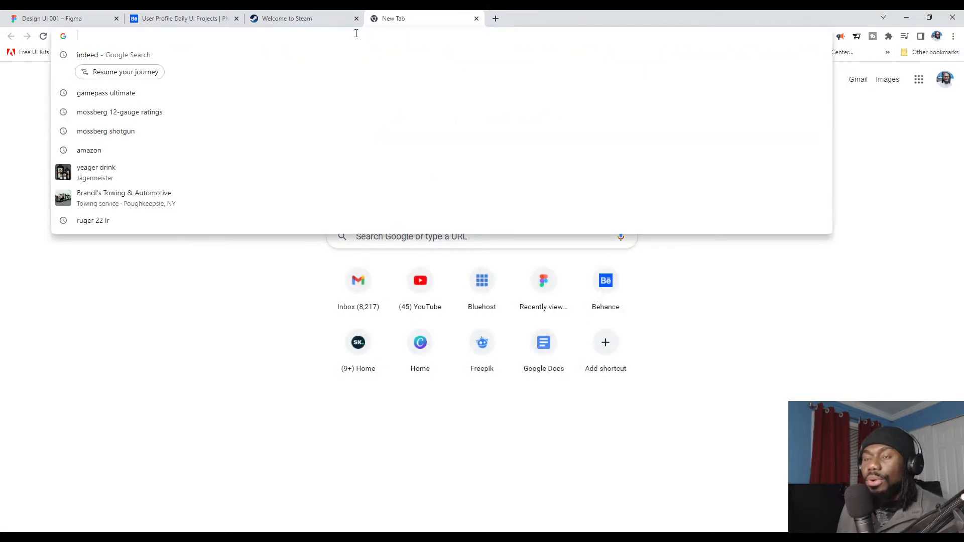
{"action": "type", "text": "epic"}
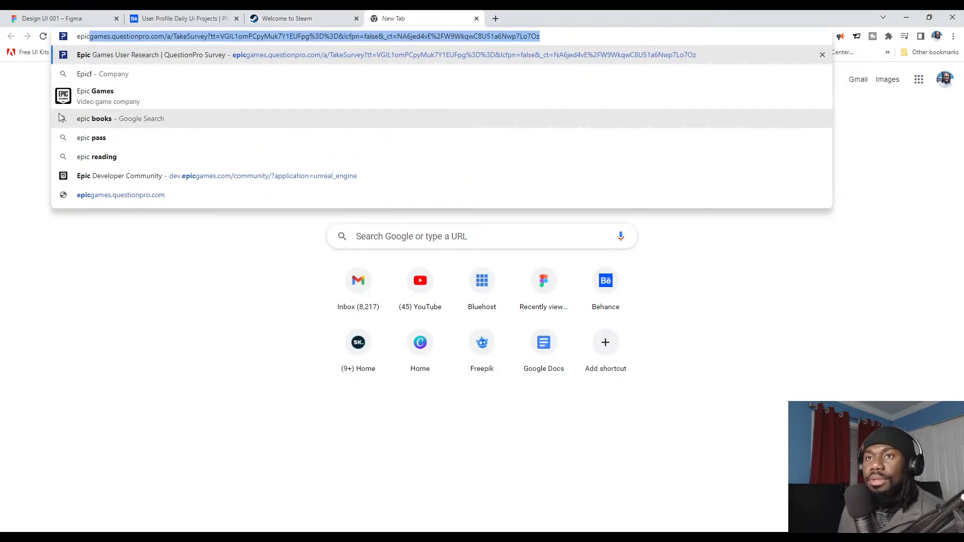
{"action": "type", "text": " games"}
{"action": "key", "text": "Down"}
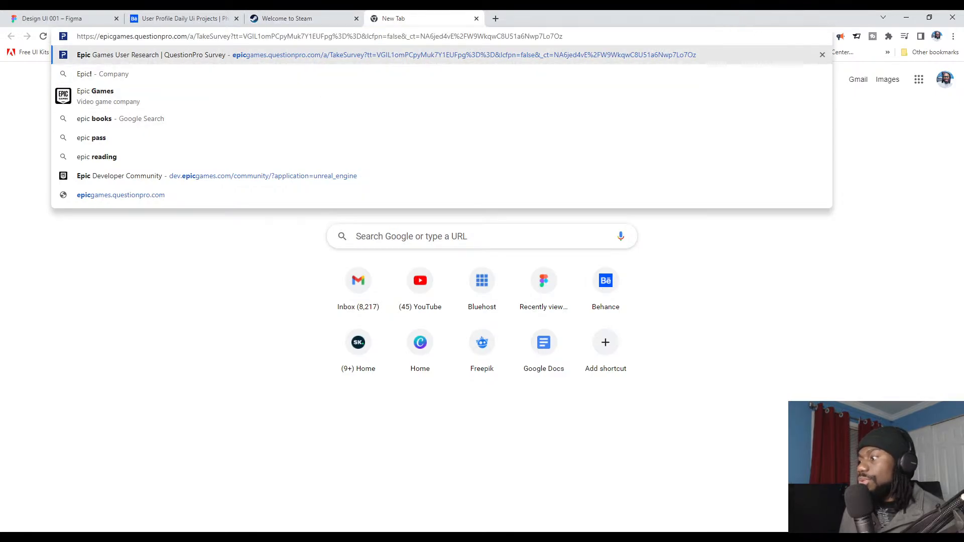
{"action": "key", "text": "Return"}
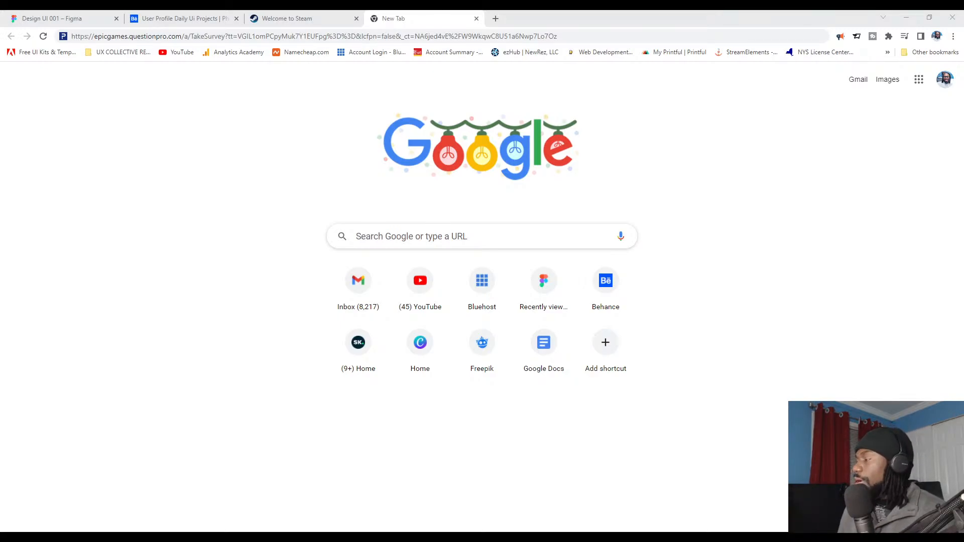
{"action": "left_click", "coordinate": [746, 105]}
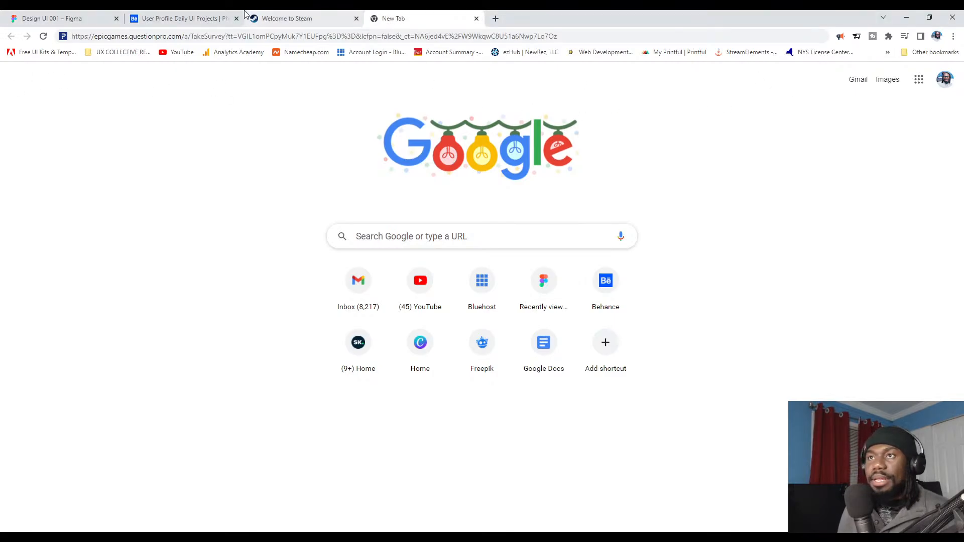
Step: Return to the Behance user profile search results and look over the project thumbnails again
{"action": "left_click", "coordinate": [193, 21]}
{"action": "scroll", "coordinate": [352, 369], "scroll_direction": "down", "scroll_amount": 1}
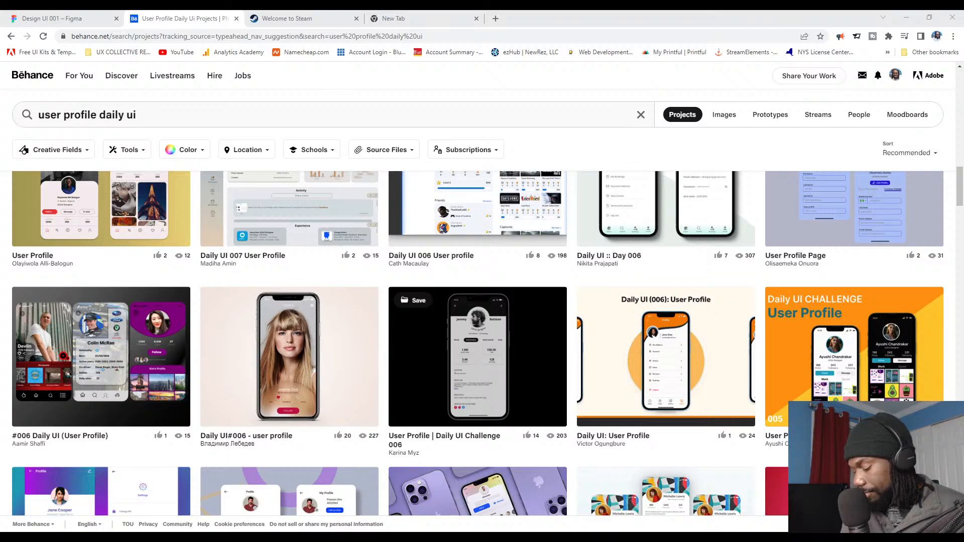
{"action": "left_click", "coordinate": [547, 340]}
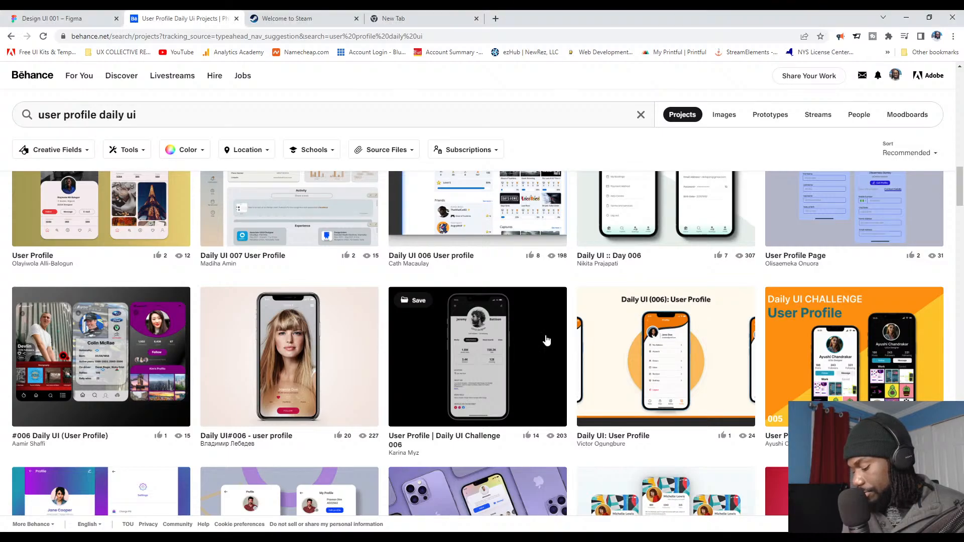
{"action": "key", "text": "alt+Tab"}
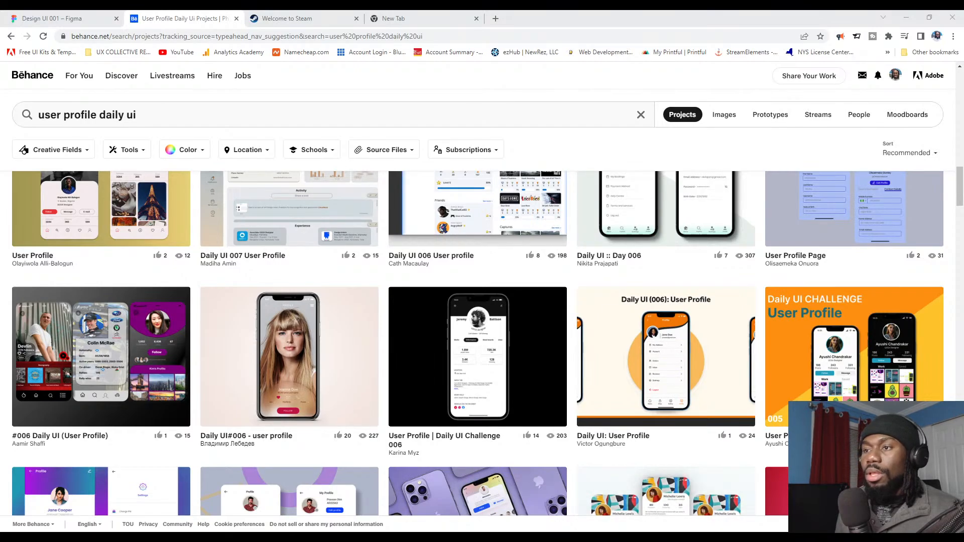
Step: Switch to the Design UI 001 file in Figma and add an Android Large frame (360 × 800) on empty canvas beside the existing designs
{"action": "left_click", "coordinate": [73, 16]}
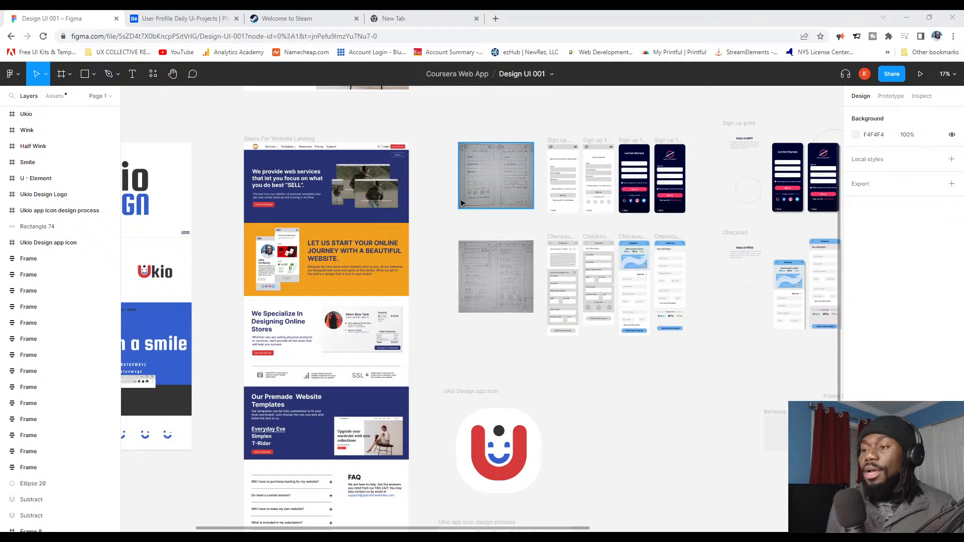
{"action": "scroll", "coordinate": [482, 374], "scroll_direction": "down", "scroll_amount": 5}
{"action": "scroll", "coordinate": [518, 396], "scroll_direction": "down", "scroll_amount": 3}
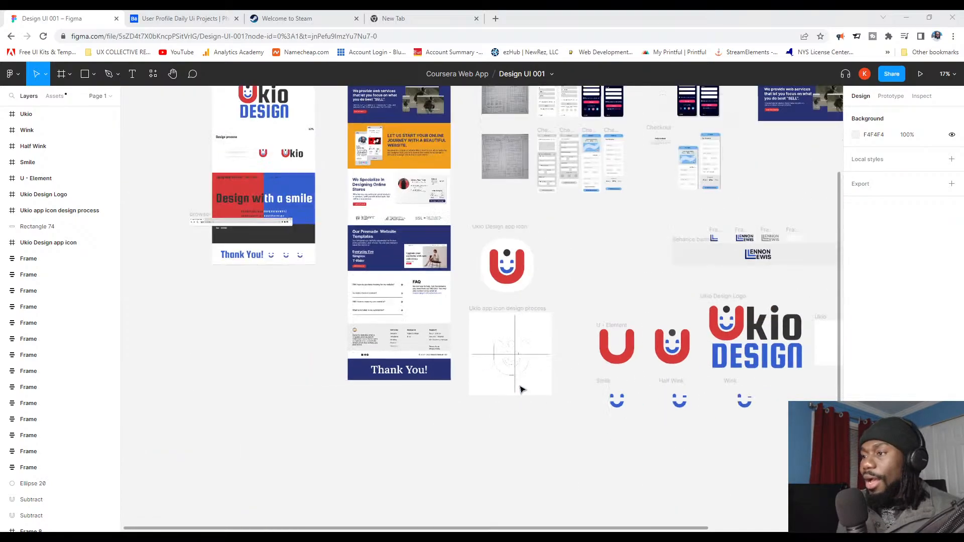
{"action": "scroll", "coordinate": [520, 388], "scroll_direction": "right", "scroll_amount": 6}
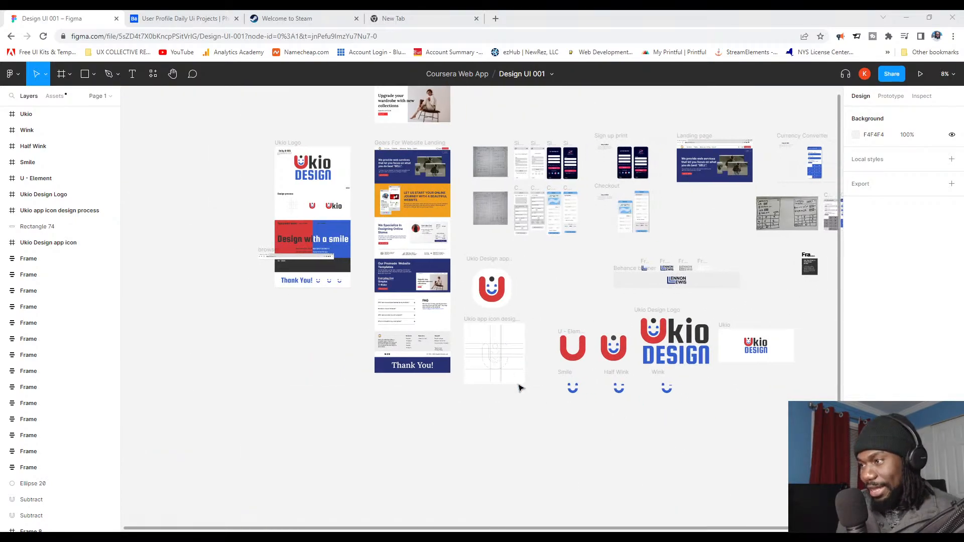
{"action": "scroll", "coordinate": [517, 394], "scroll_direction": "right", "scroll_amount": 1}
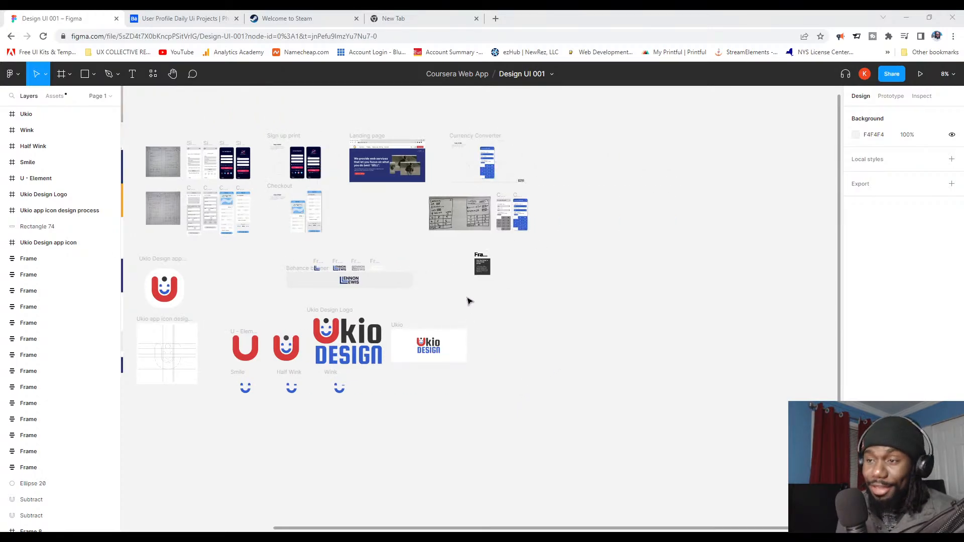
{"action": "scroll", "coordinate": [497, 345], "scroll_direction": "up", "scroll_amount": 1}
{"action": "scroll", "coordinate": [522, 325], "scroll_direction": "up", "scroll_amount": 3}
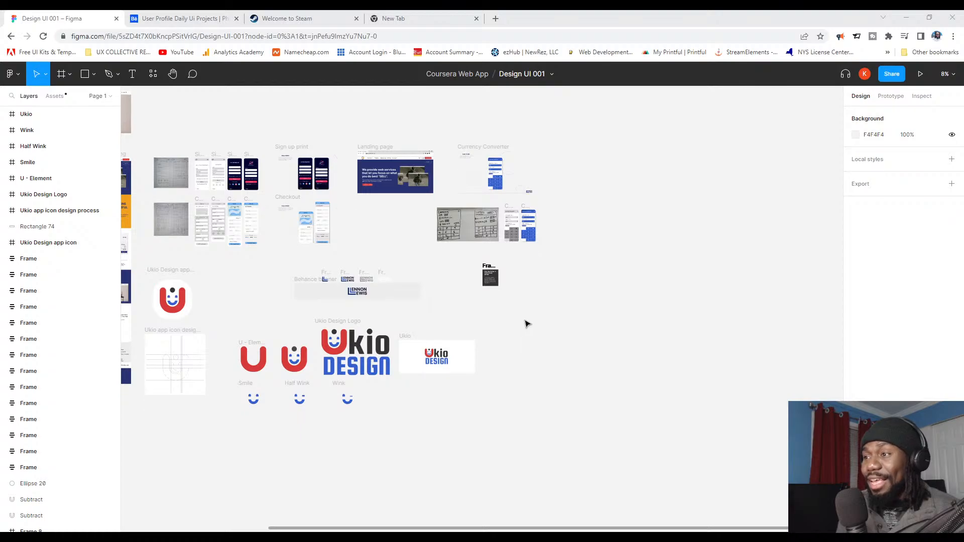
{"action": "scroll", "coordinate": [552, 306], "scroll_direction": "up", "scroll_amount": 2}
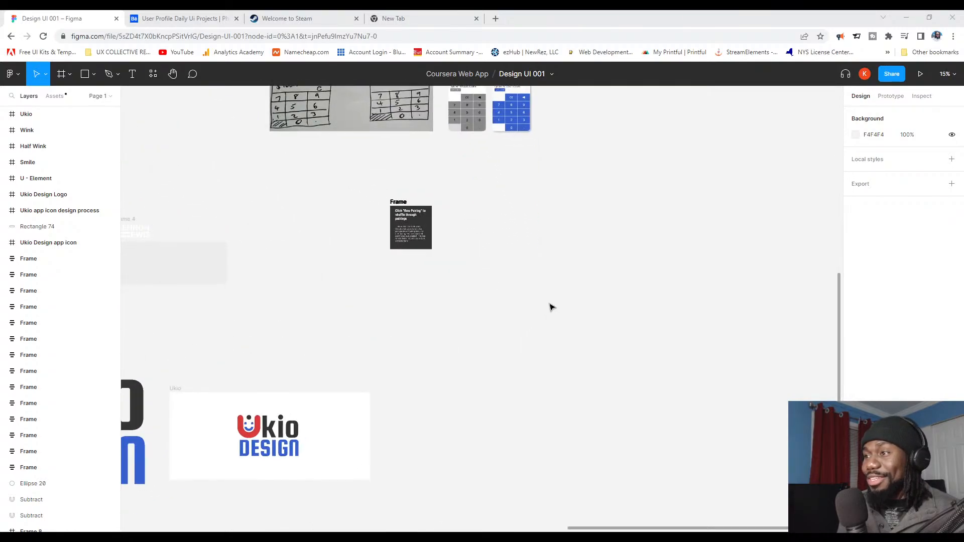
{"action": "scroll", "coordinate": [555, 305], "scroll_direction": "right", "scroll_amount": 5}
{"action": "scroll", "coordinate": [555, 301], "scroll_direction": "left", "scroll_amount": 1}
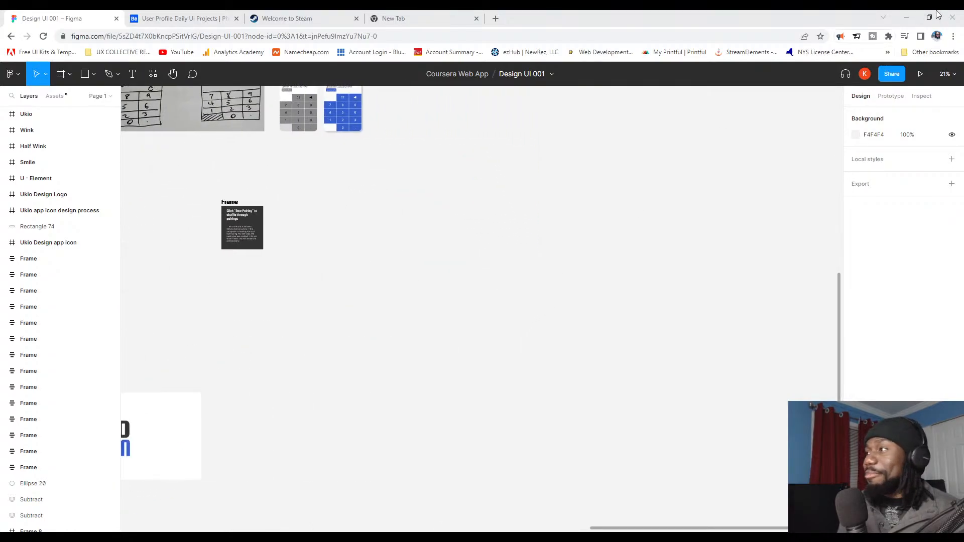
{"action": "left_click", "coordinate": [61, 73]}
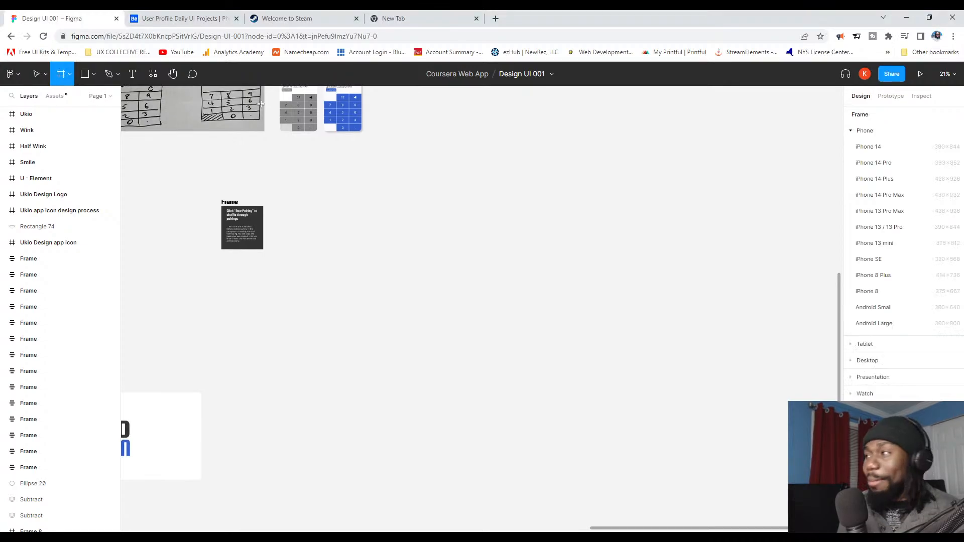
{"action": "left_click", "coordinate": [880, 323]}
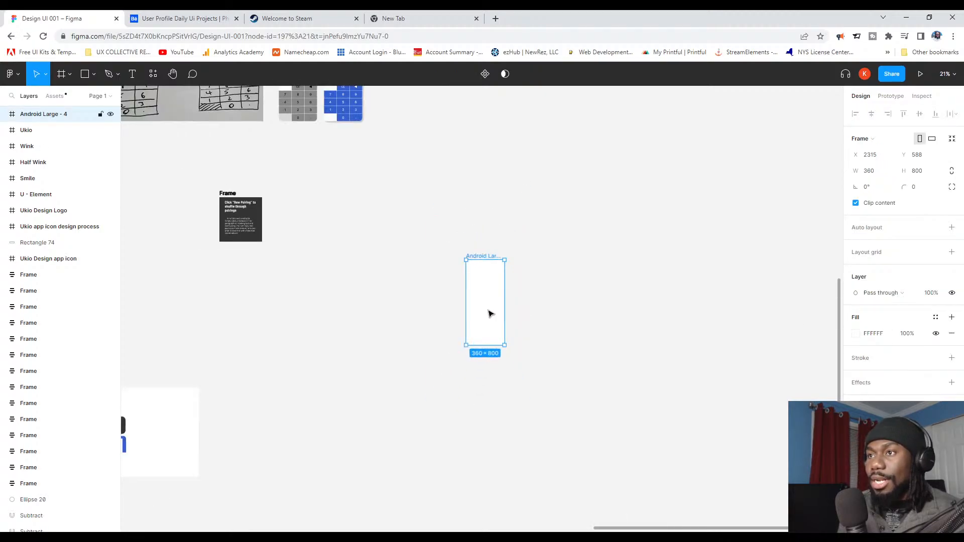
Step: Move the Android Large - 4 frame up beside the Currency Converter screens, aligned with their row, and deselect it
{"action": "left_click_drag", "start_coordinate": [490, 314], "coordinate": [428, 230]}
{"action": "scroll", "coordinate": [431, 228], "scroll_direction": "up", "scroll_amount": 5}
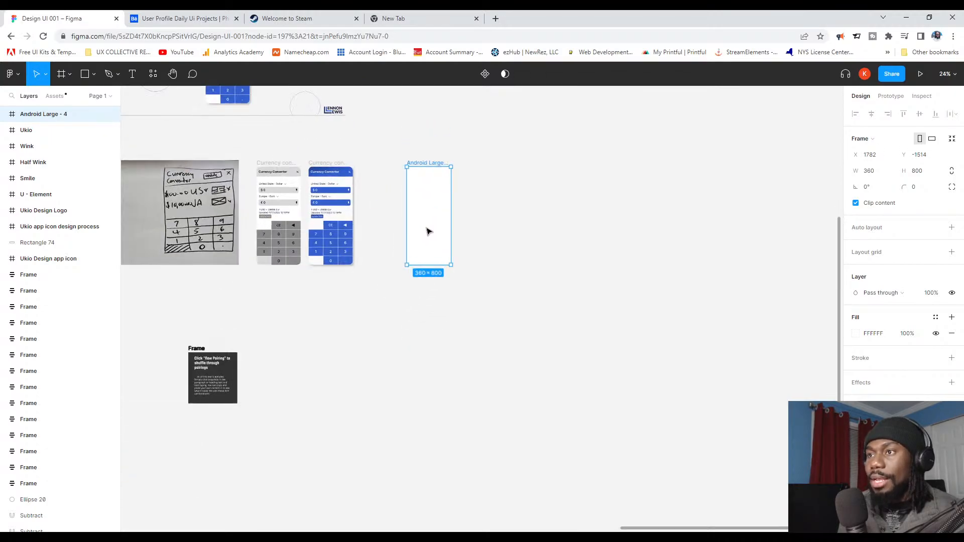
{"action": "scroll", "coordinate": [568, 172], "scroll_direction": "up", "scroll_amount": 3}
{"action": "scroll", "coordinate": [465, 273], "scroll_direction": "up", "scroll_amount": 3}
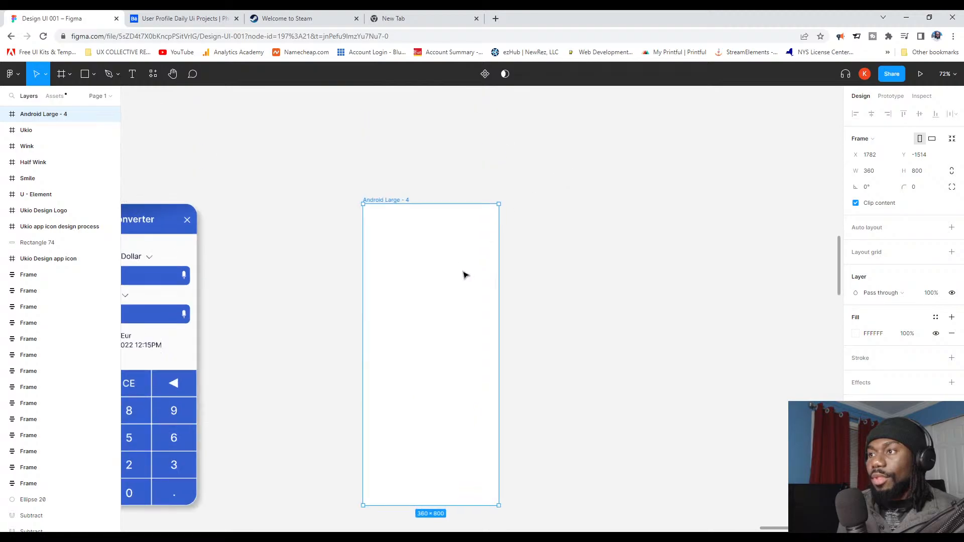
{"action": "scroll", "coordinate": [512, 244], "scroll_direction": "up", "scroll_amount": 2}
{"action": "left_click", "coordinate": [548, 216]}
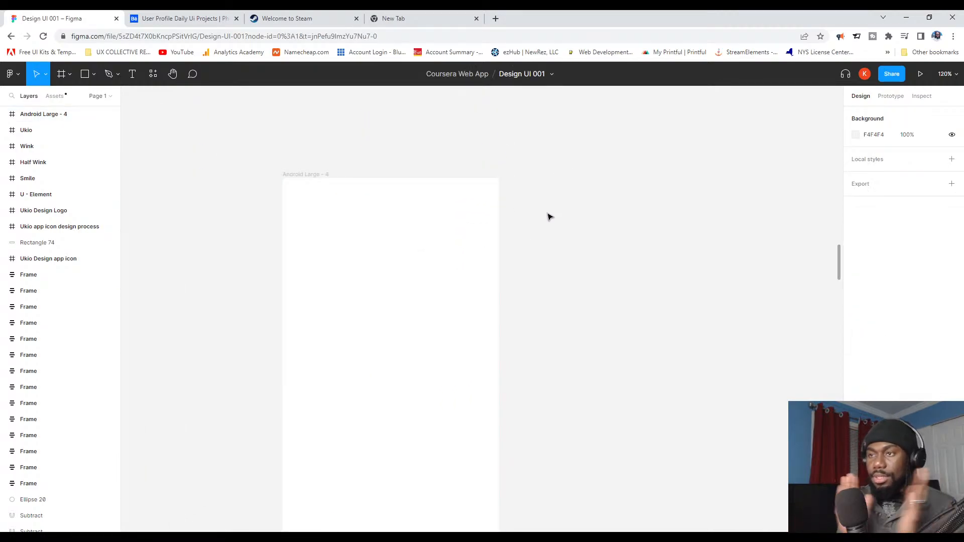
Step: Import the six game cover images onto the canvas near the Android Large frame, reducing the browser window only while doing so
{"action": "left_click", "coordinate": [496, 19]}
{"action": "left_click_drag", "start_coordinate": [514, 17], "coordinate": [963, 126]}
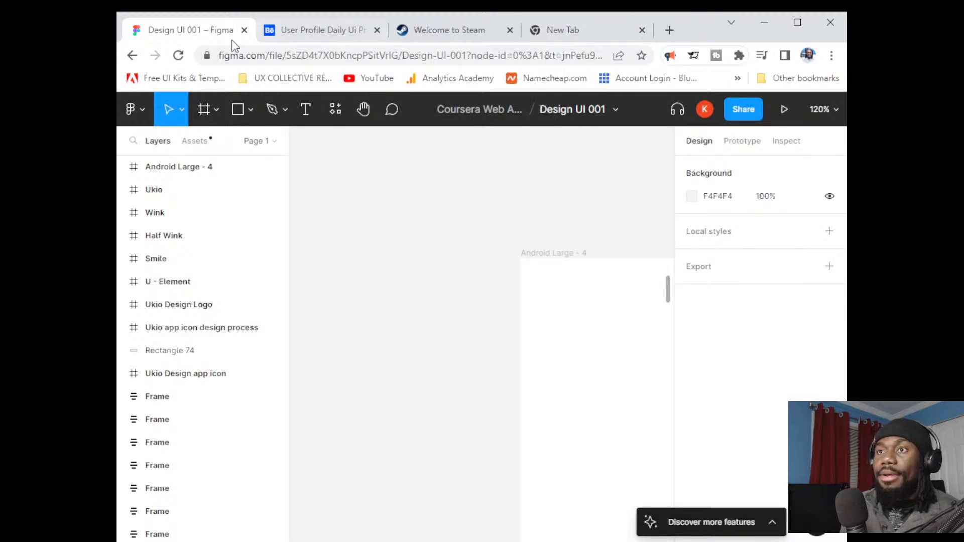
{"action": "left_click", "coordinate": [563, 69]}
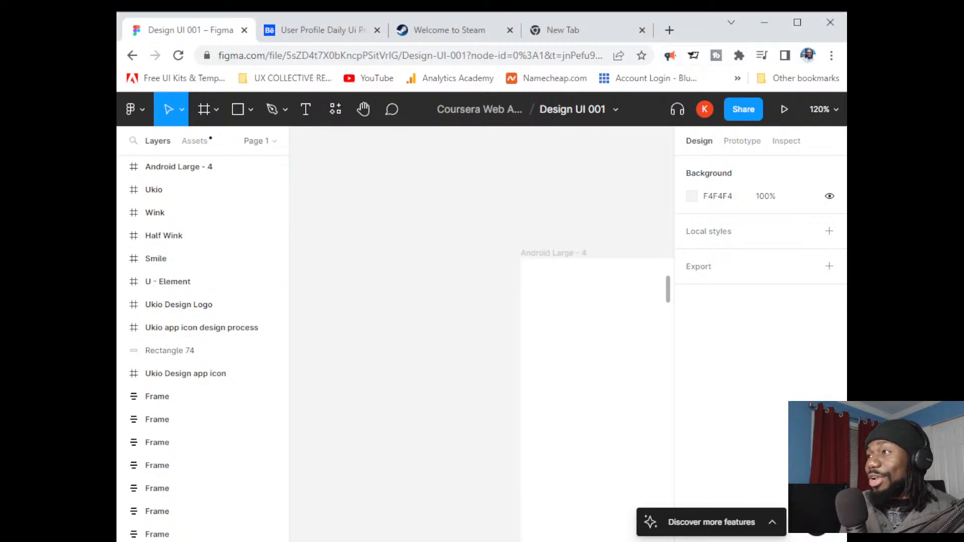
{"action": "left_click", "coordinate": [793, 22]}
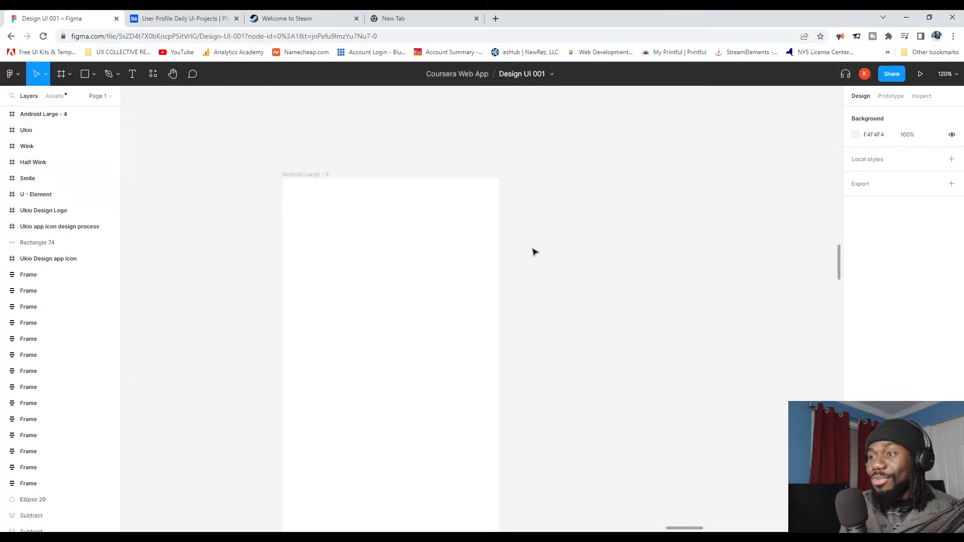
Step: Arrange the No Man's Sky, Callisto Protocol, Resident Evil 2 and Evil Within 2 covers in a row above the Android Large frame
{"action": "scroll", "coordinate": [533, 256], "scroll_direction": "down", "scroll_amount": 3}
{"action": "scroll", "coordinate": [533, 263], "scroll_direction": "down", "scroll_amount": 10}
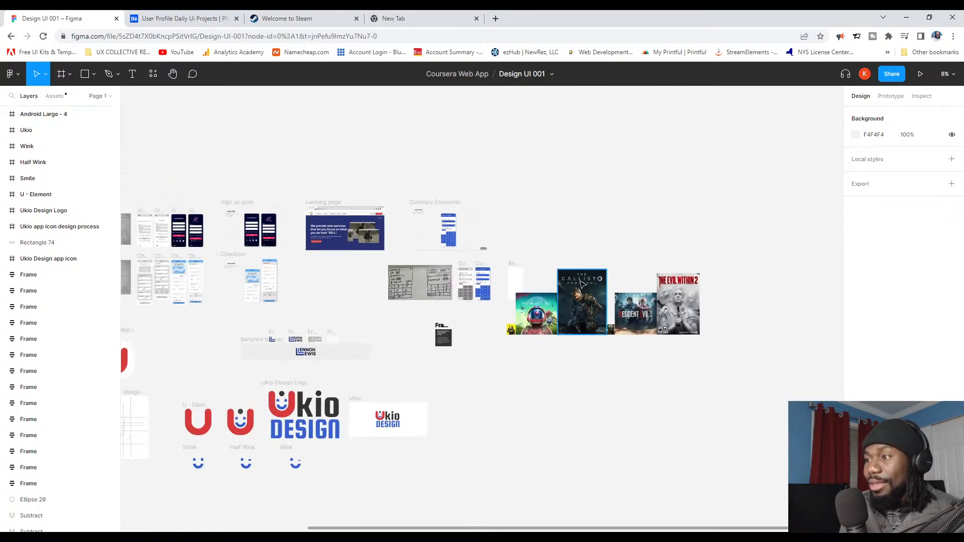
{"action": "left_click", "coordinate": [584, 201]}
{"action": "left_click_drag", "start_coordinate": [536, 314], "coordinate": [523, 197]}
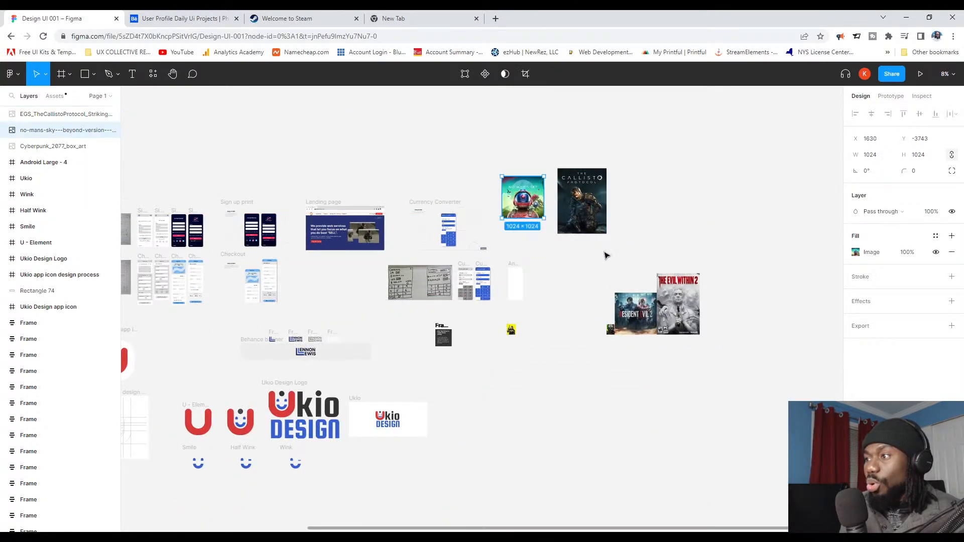
{"action": "left_click", "coordinate": [633, 308]}
{"action": "left_click_drag", "start_coordinate": [633, 309], "coordinate": [632, 197]}
{"action": "left_click", "coordinate": [678, 306]}
{"action": "left_click_drag", "start_coordinate": [678, 306], "coordinate": [690, 209]}
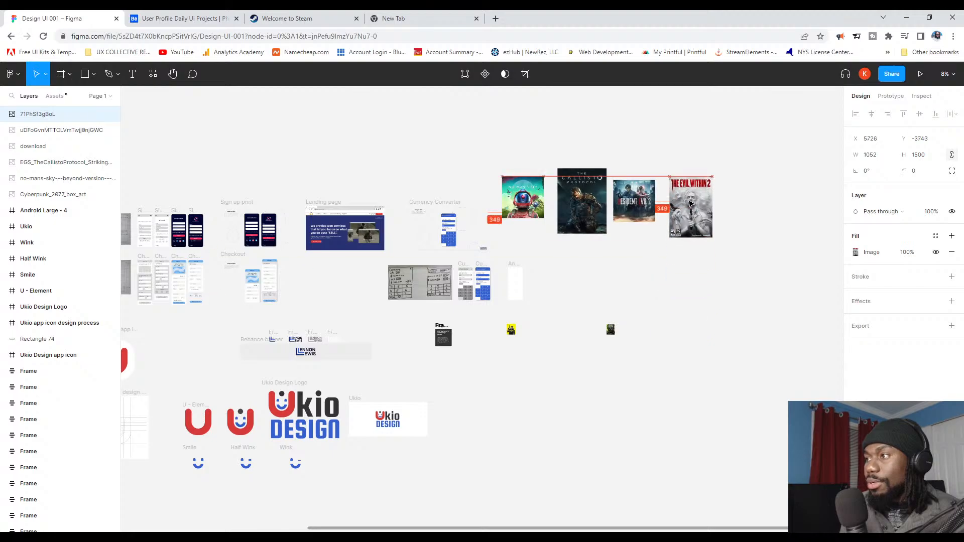
Step: Place the two small covers, including Cyberpunk 2077, side by side beneath the Resident Evil 2 and Evil Within 2 covers
{"action": "left_click_drag", "start_coordinate": [610, 331], "coordinate": [683, 250]}
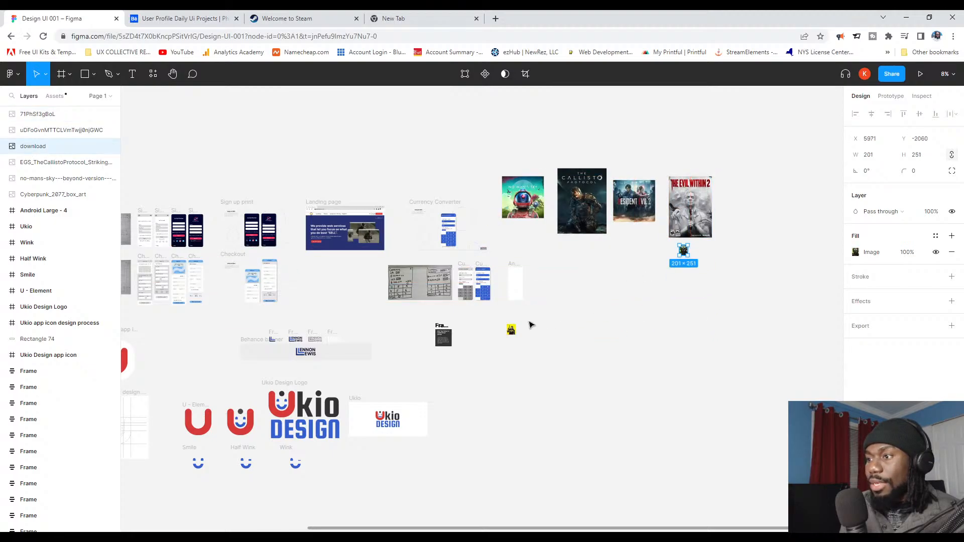
{"action": "left_click_drag", "start_coordinate": [511, 329], "coordinate": [641, 252]}
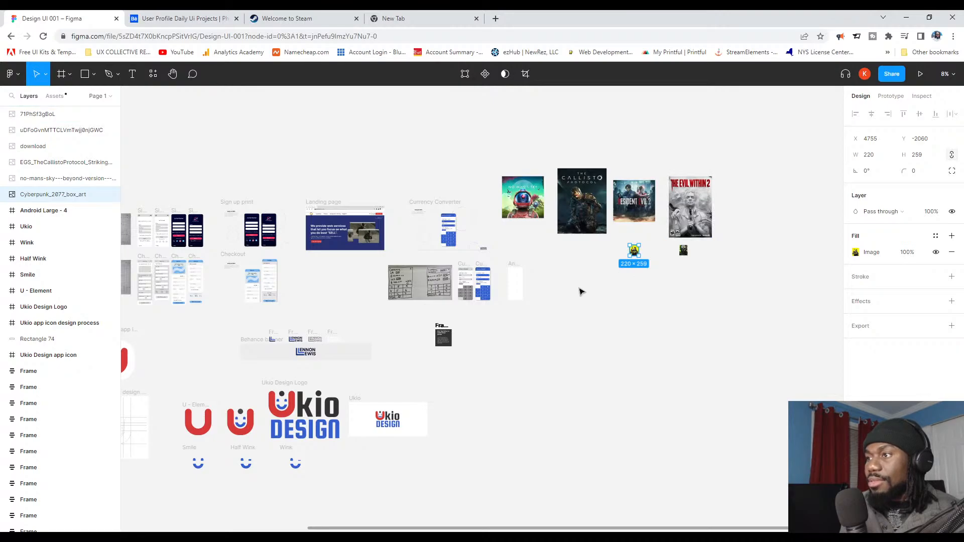
{"action": "scroll", "coordinate": [527, 294], "scroll_direction": "up", "scroll_amount": 5}
Step: Switch to the empty browser tab and open pexels.com there in place of the Epic Games address
{"action": "left_click", "coordinate": [401, 18]}
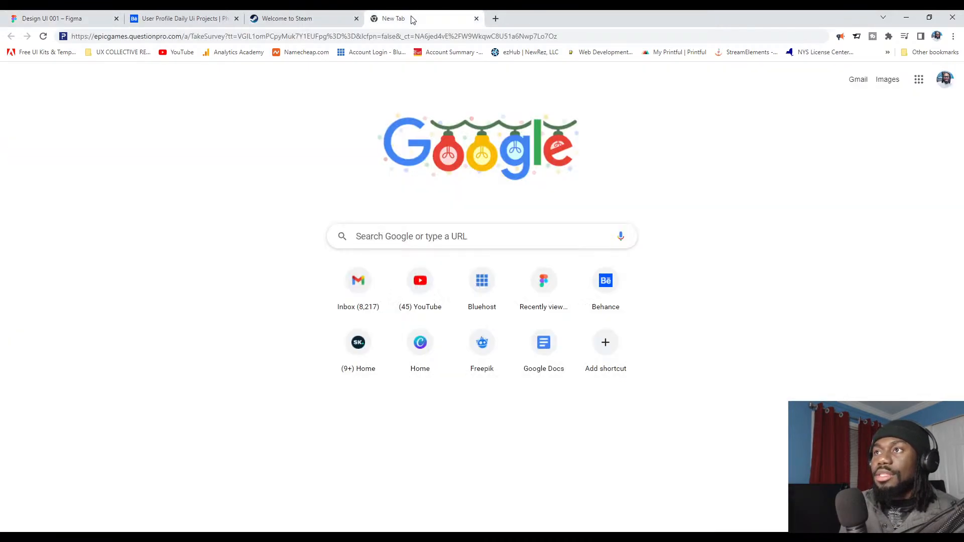
{"action": "left_click", "coordinate": [372, 36]}
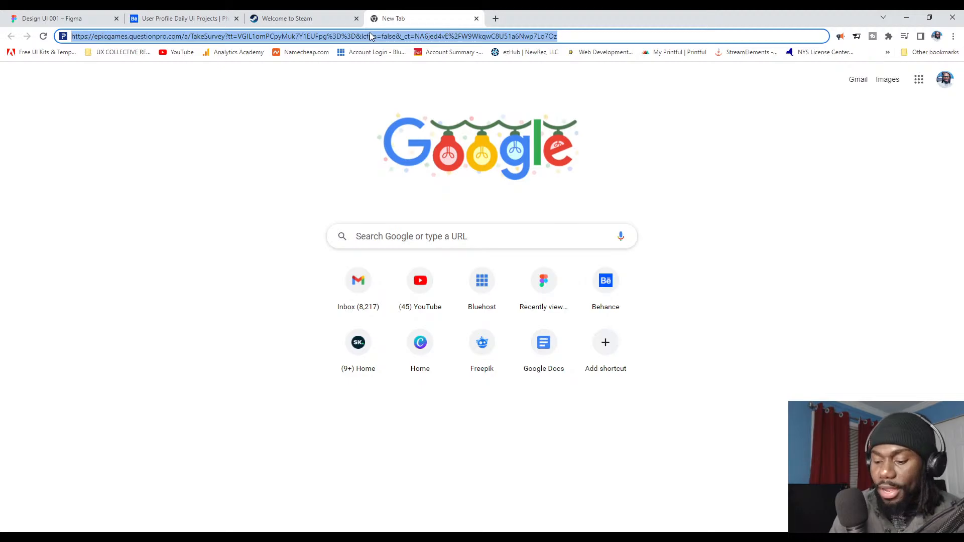
{"action": "type", "text": "pexels.com"}
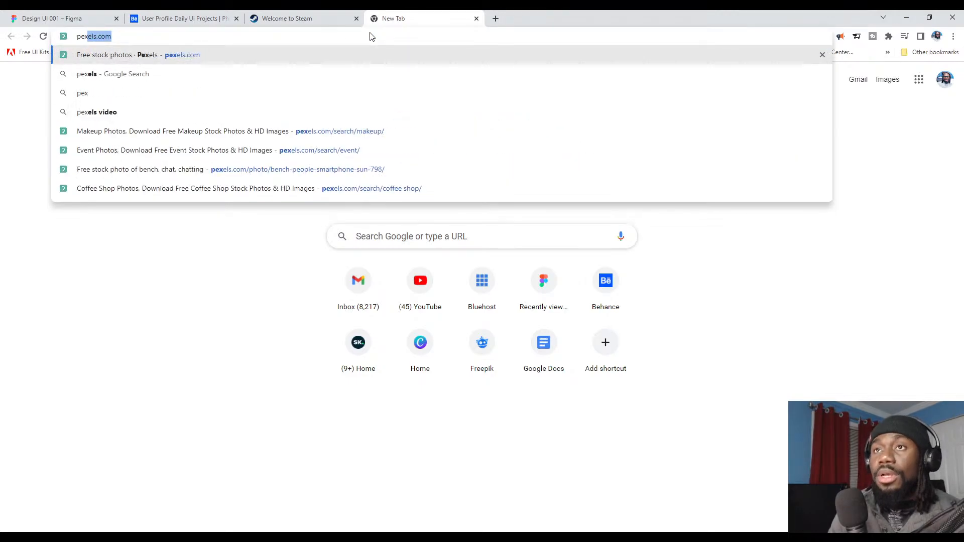
{"action": "key", "text": "Return"}
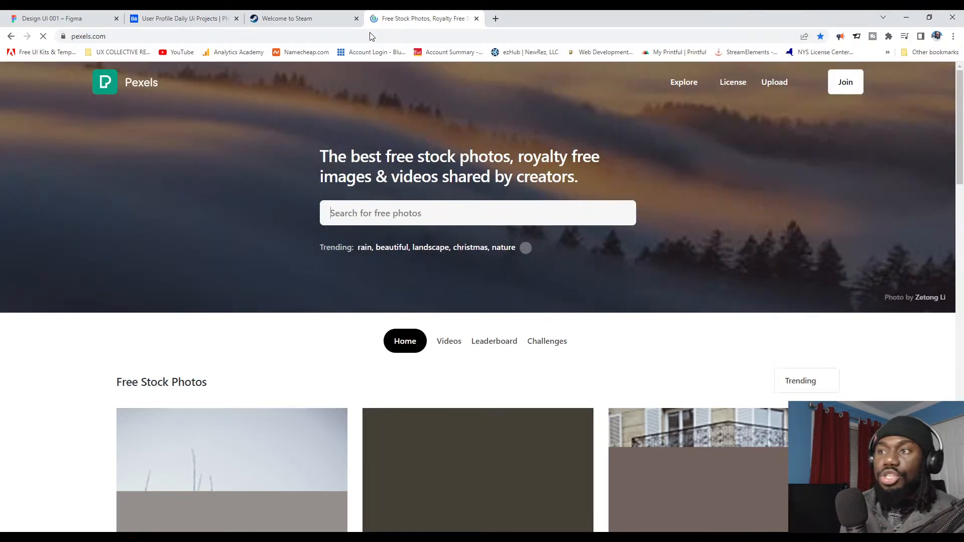
Step: Search Pexels for "male model" photos
{"action": "left_click", "coordinate": [378, 214]}
{"action": "left_click", "coordinate": [368, 219]}
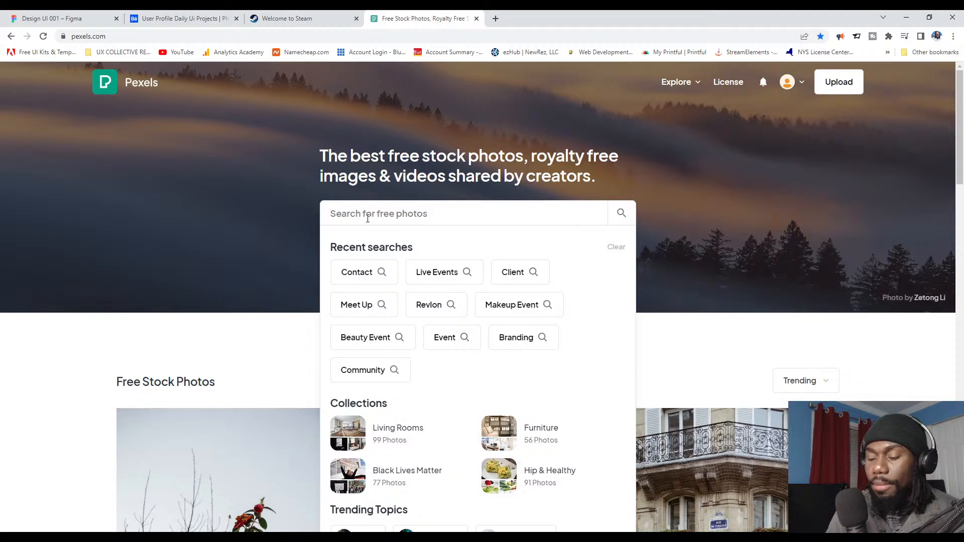
{"action": "type", "text": "male"}
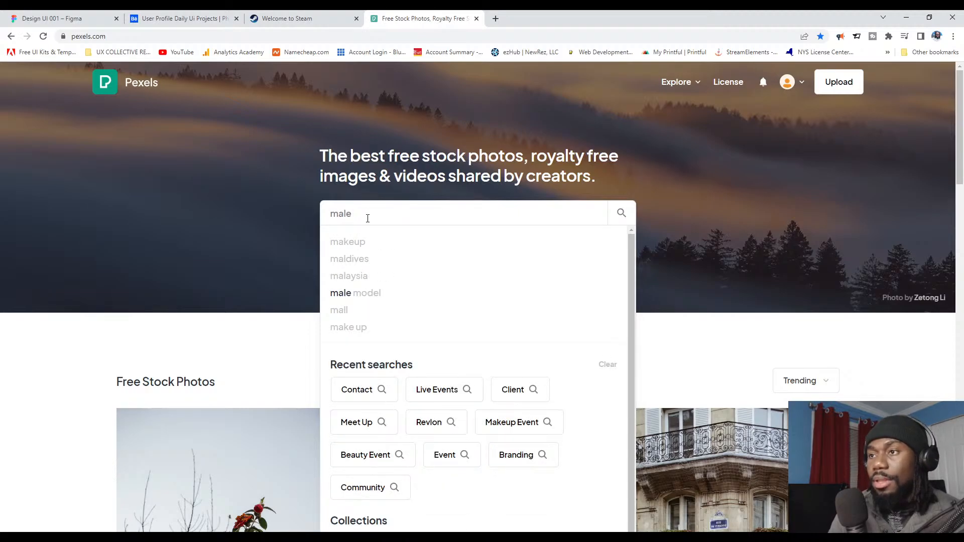
{"action": "type", "text": " mode"}
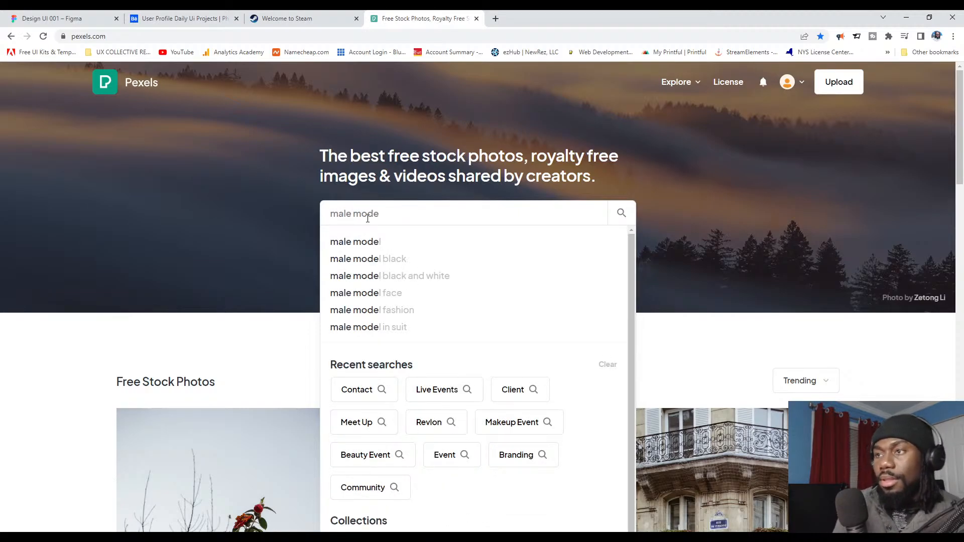
{"action": "type", "text": "l"}
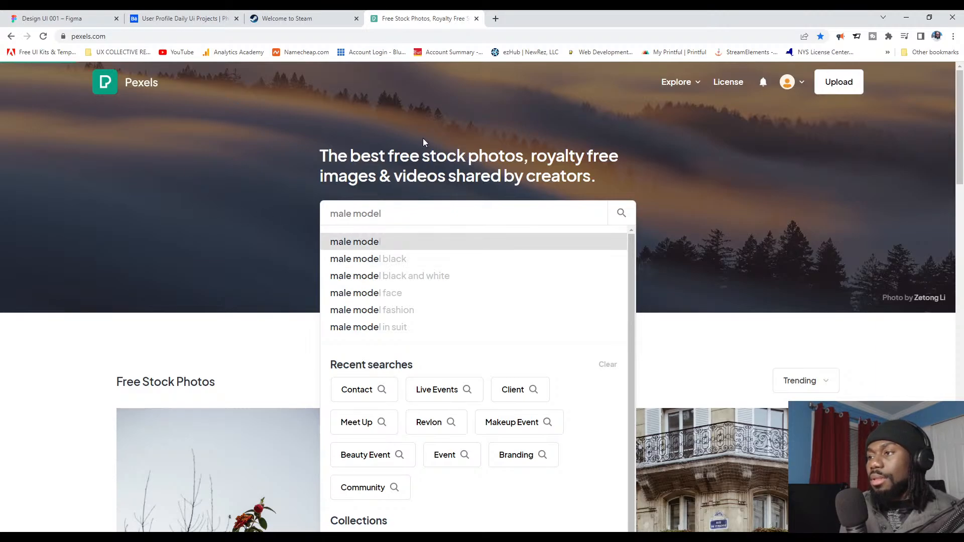
{"action": "key", "text": "Return"}
Step: Look through the male model photo results for a portrait suited to the user profile picture
{"action": "scroll", "coordinate": [497, 221], "scroll_direction": "down", "scroll_amount": 5}
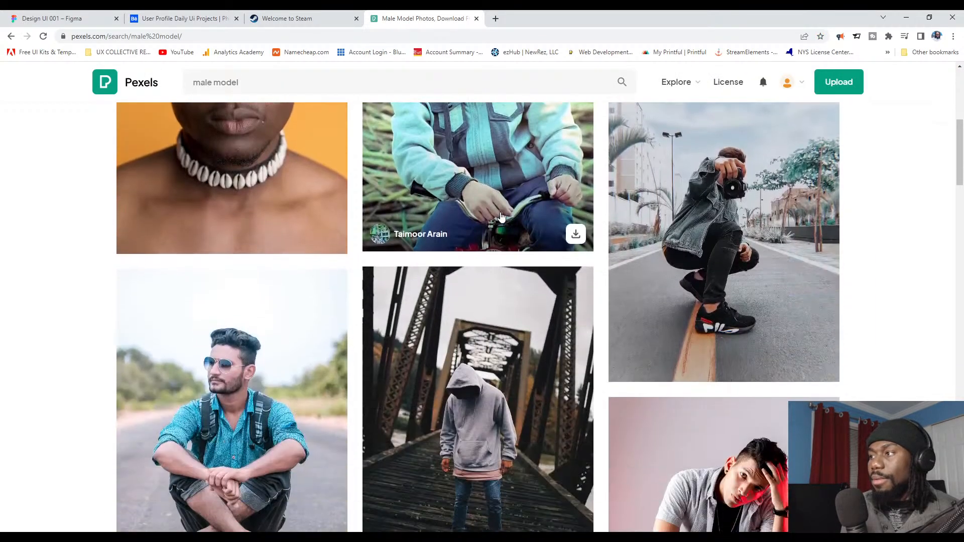
{"action": "scroll", "coordinate": [501, 216], "scroll_direction": "down", "scroll_amount": 4}
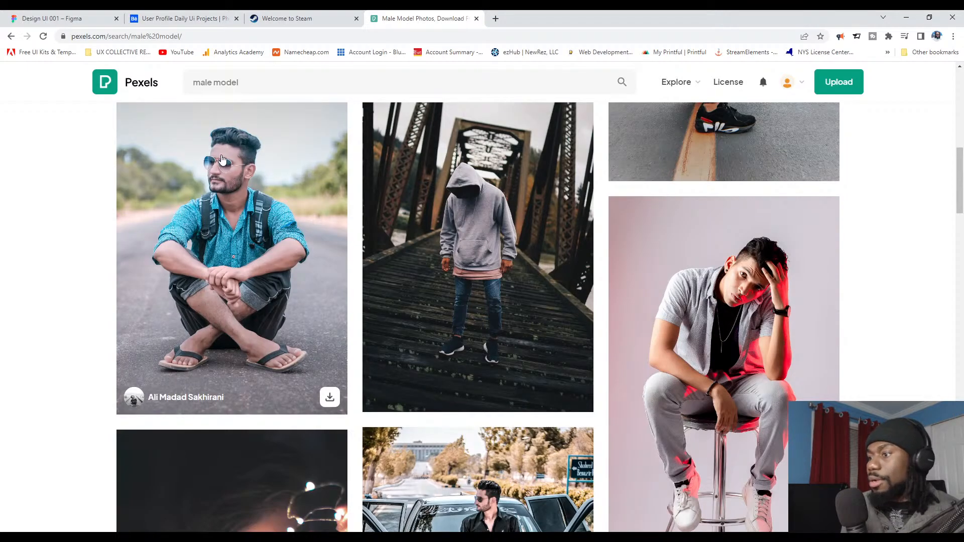
{"action": "scroll", "coordinate": [222, 160], "scroll_direction": "down", "scroll_amount": 6}
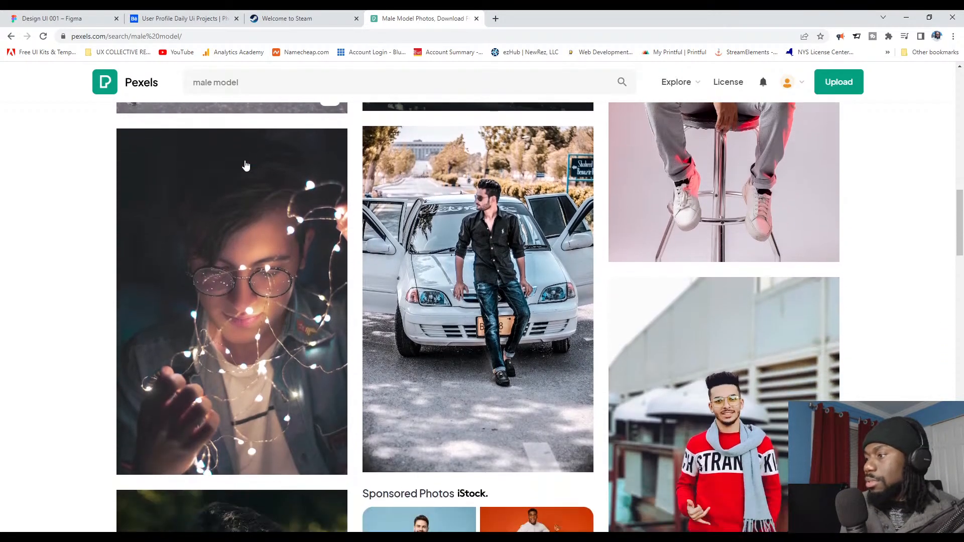
{"action": "scroll", "coordinate": [246, 166], "scroll_direction": "down", "scroll_amount": 5}
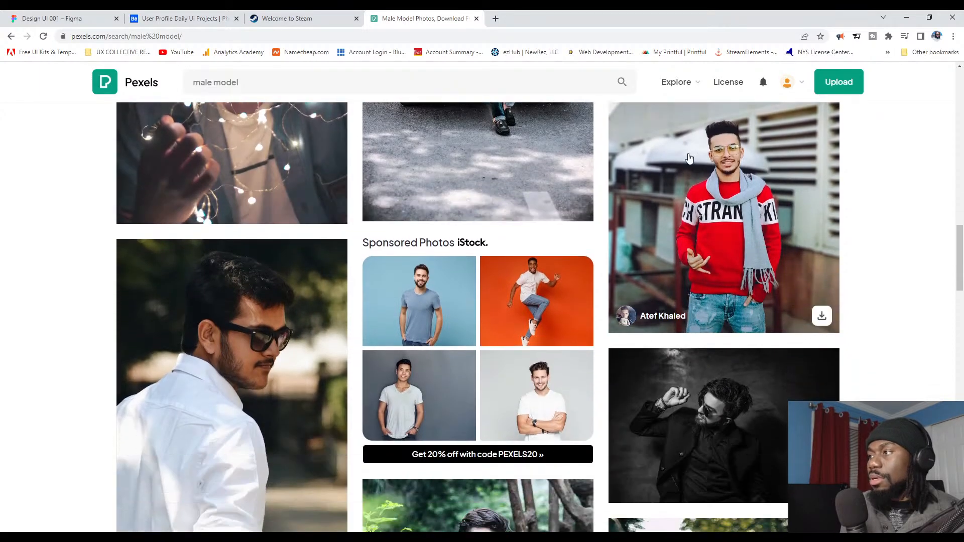
{"action": "scroll", "coordinate": [705, 160], "scroll_direction": "down", "scroll_amount": 4}
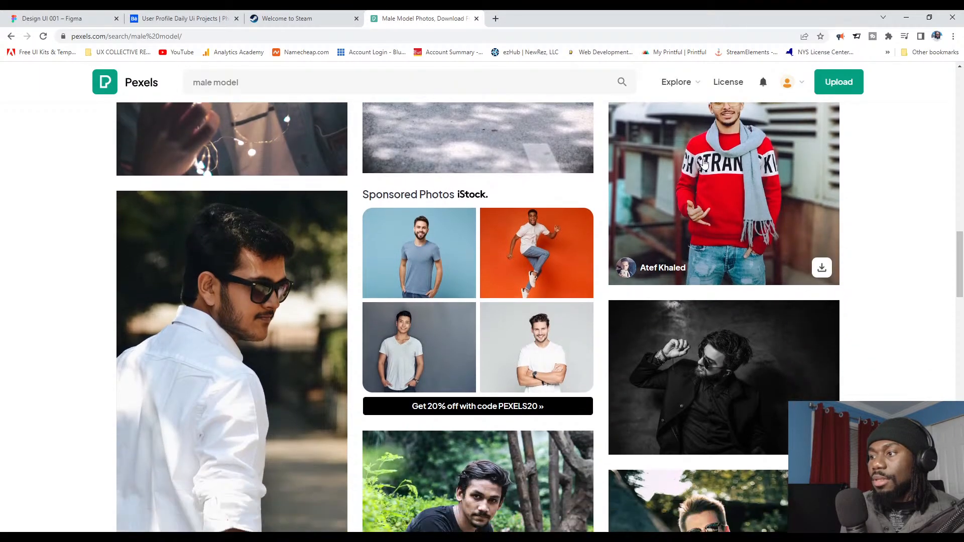
{"action": "scroll", "coordinate": [705, 165], "scroll_direction": "up", "scroll_amount": 2}
{"action": "mouse_move", "coordinate": [703, 166]}
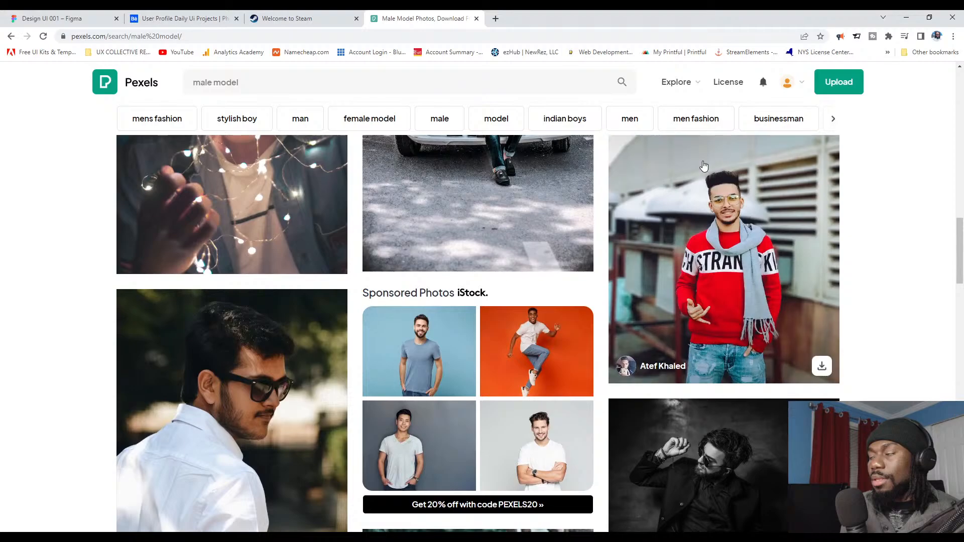
{"action": "scroll", "coordinate": [703, 165], "scroll_direction": "up", "scroll_amount": 3}
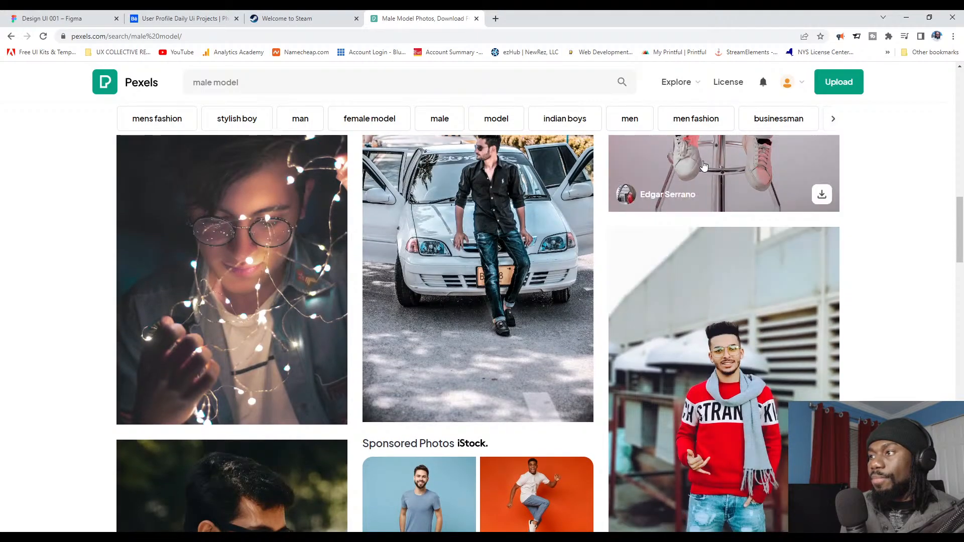
{"action": "scroll", "coordinate": [704, 166], "scroll_direction": "up", "scroll_amount": 15}
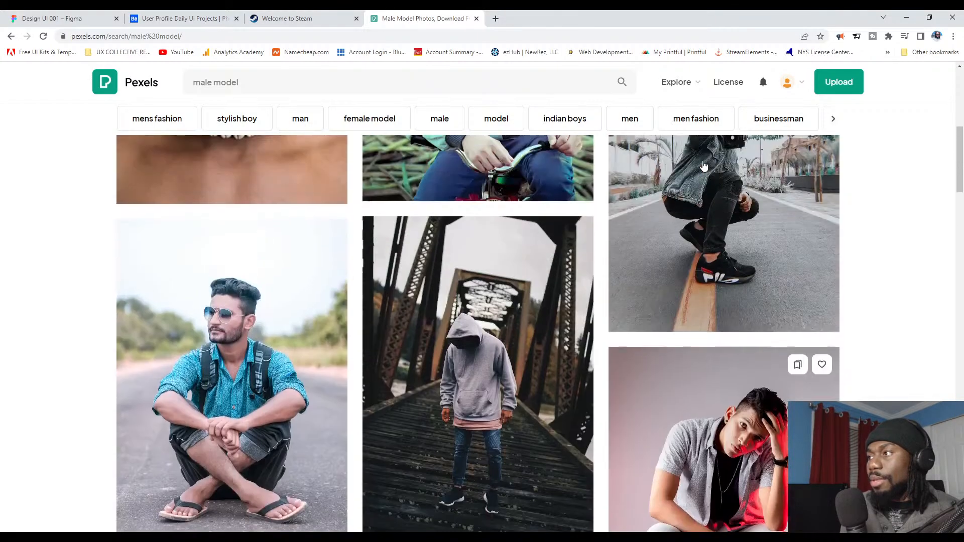
{"action": "scroll", "coordinate": [701, 200], "scroll_direction": "down", "scroll_amount": 15}
{"action": "scroll", "coordinate": [701, 201], "scroll_direction": "down", "scroll_amount": 10}
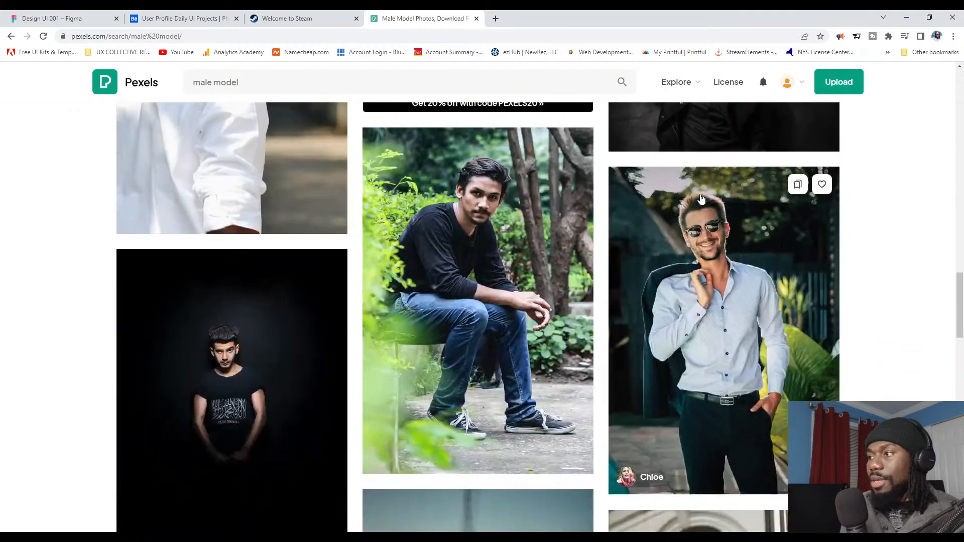
{"action": "scroll", "coordinate": [698, 207], "scroll_direction": "up", "scroll_amount": 8}
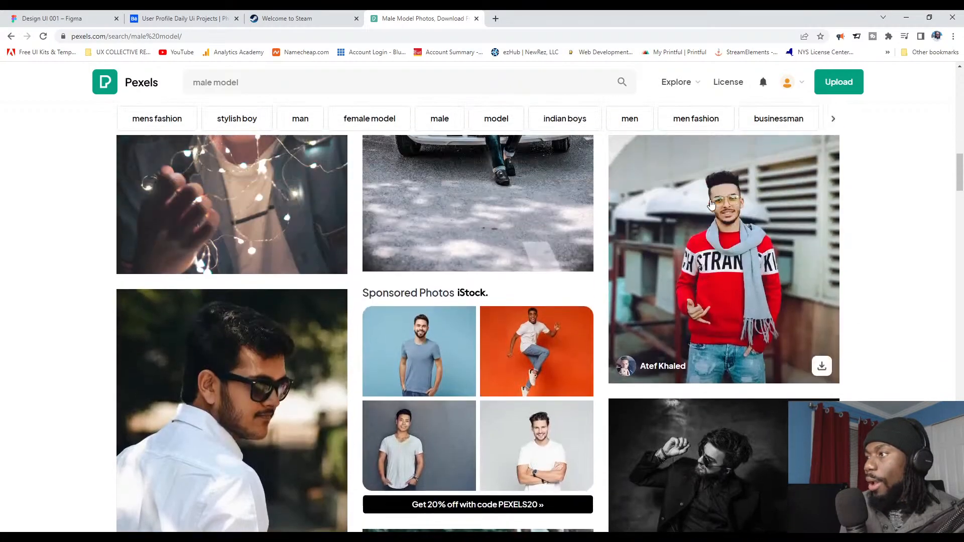
Step: Open the photo of the man in the red sweater and grey scarf, inspect it, and download it for free
{"action": "left_click", "coordinate": [713, 202]}
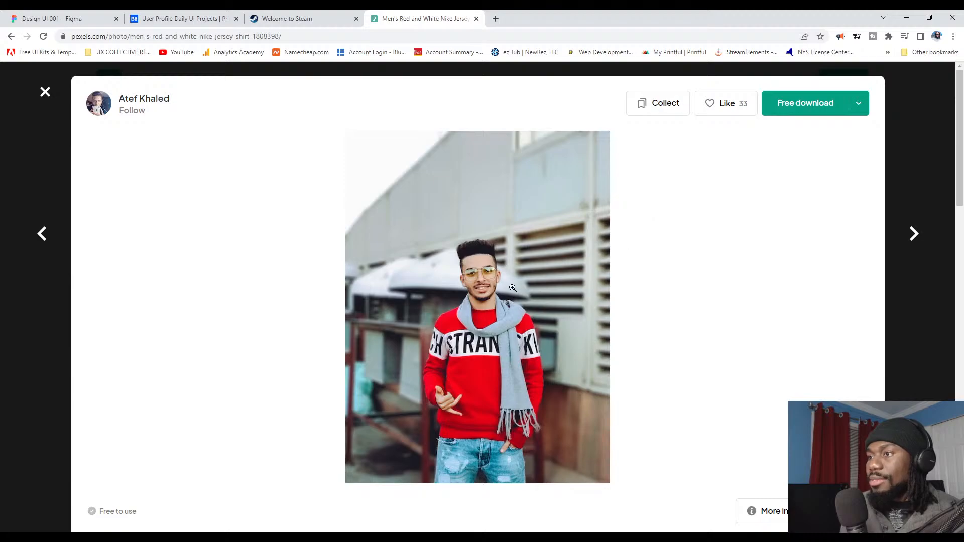
{"action": "left_click", "coordinate": [483, 294]}
{"action": "left_click", "coordinate": [484, 295]}
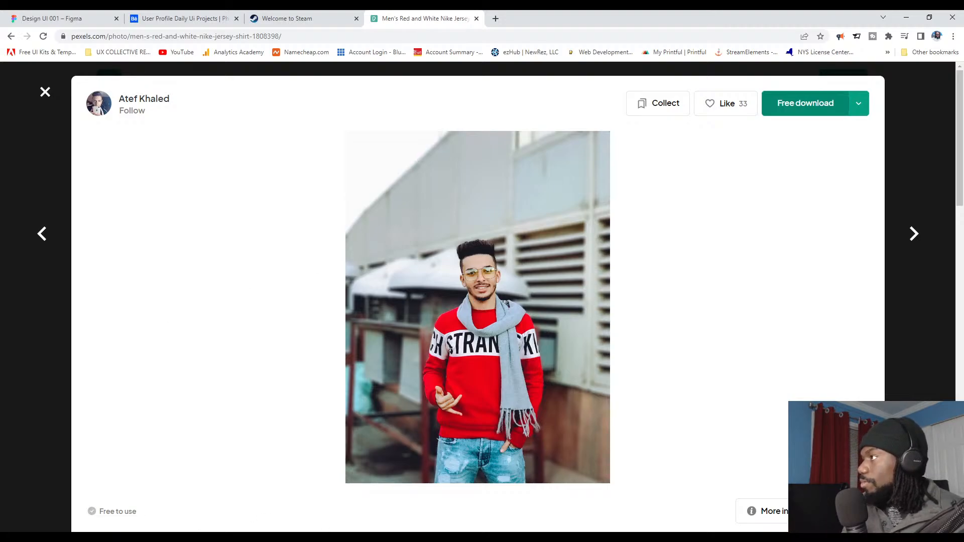
{"action": "left_click", "coordinate": [805, 103]}
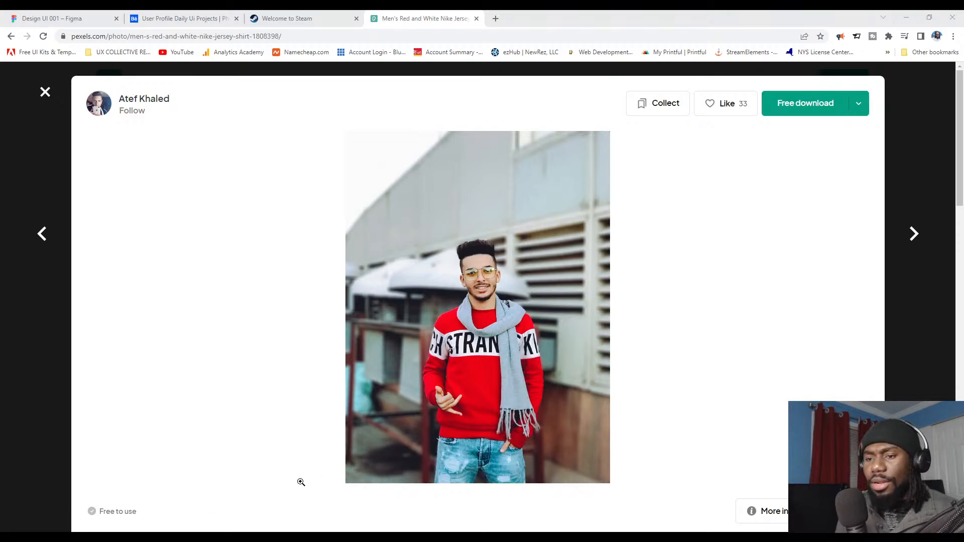
{"action": "left_click", "coordinate": [805, 103]}
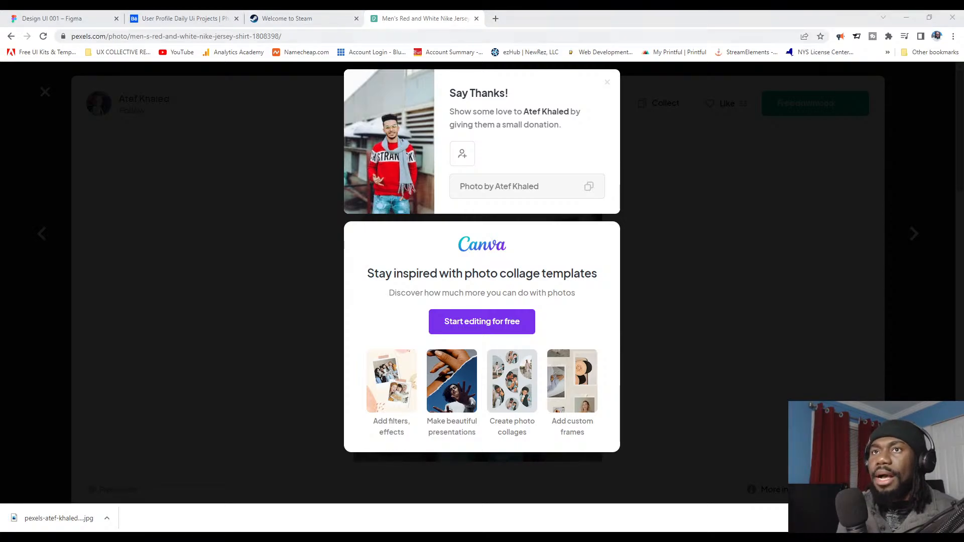
Step: Return to the Design UI 001 file in Figma and add the downloaded portrait to the canvas beside the Android Large frame
{"action": "left_click", "coordinate": [55, 18]}
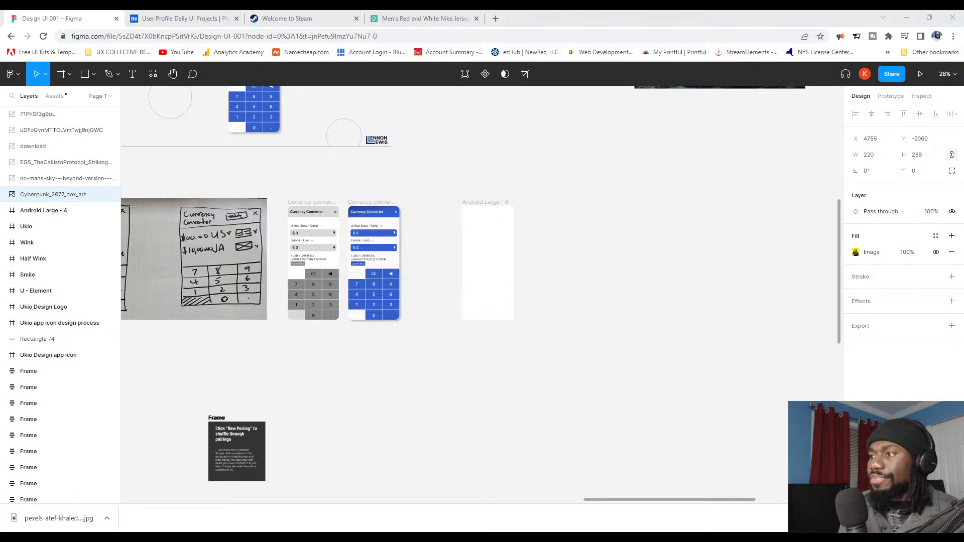
{"action": "left_click_drag", "start_coordinate": [59, 518], "coordinate": [658, 348]}
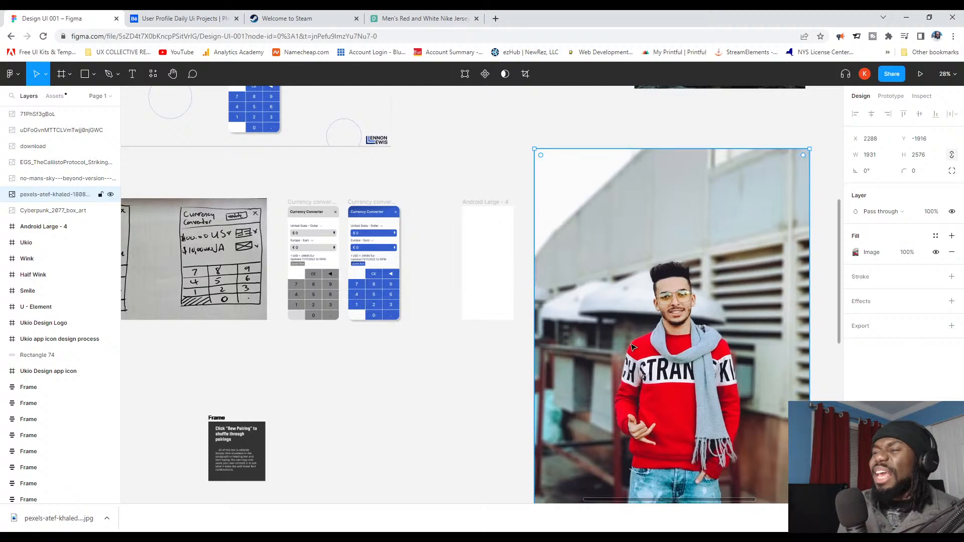
Step: Move the portrait photo to the end of the row of game covers, and return to the empty Android Large - 4 frame
{"action": "scroll", "coordinate": [632, 346], "scroll_direction": "down", "scroll_amount": 5}
{"action": "scroll", "coordinate": [626, 345], "scroll_direction": "down", "scroll_amount": 3}
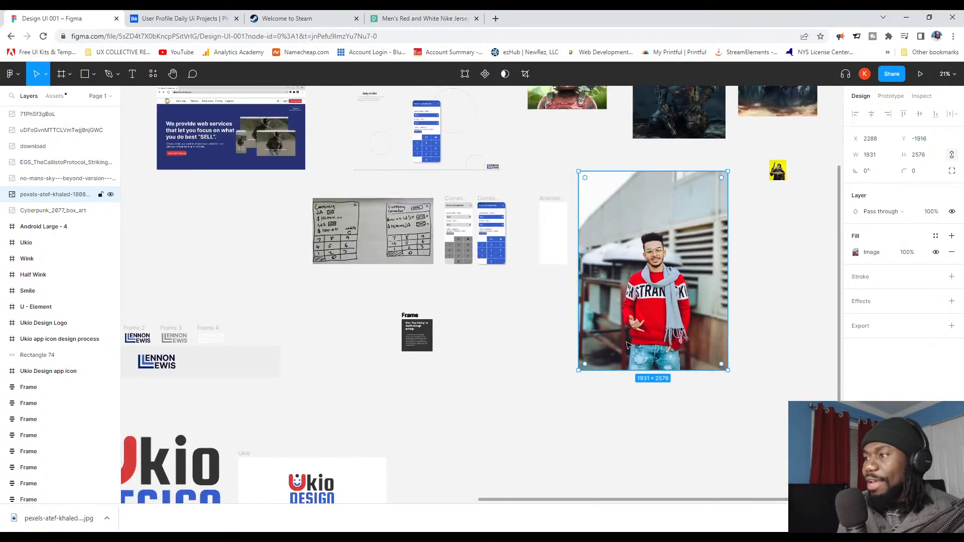
{"action": "scroll", "coordinate": [627, 345], "scroll_direction": "up", "scroll_amount": 5}
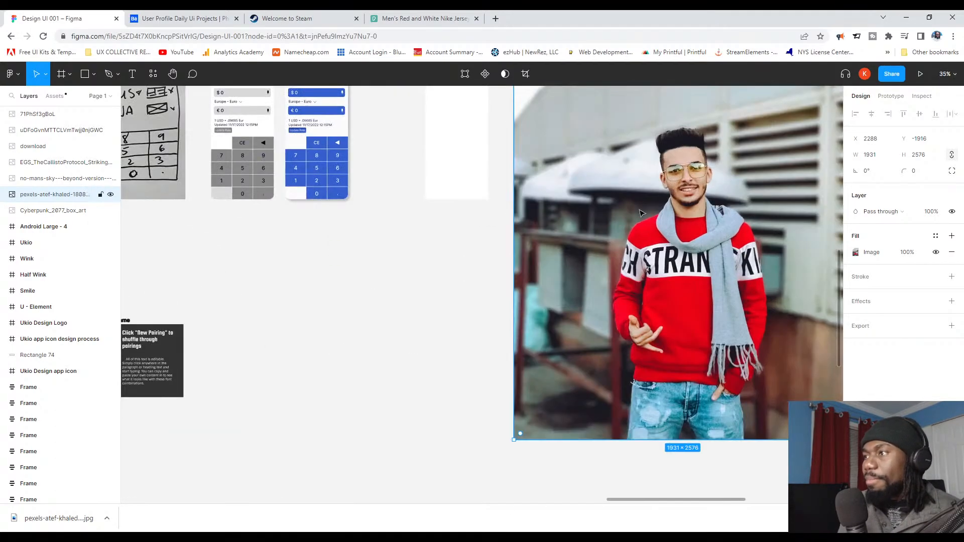
{"action": "scroll", "coordinate": [640, 214], "scroll_direction": "down", "scroll_amount": 8}
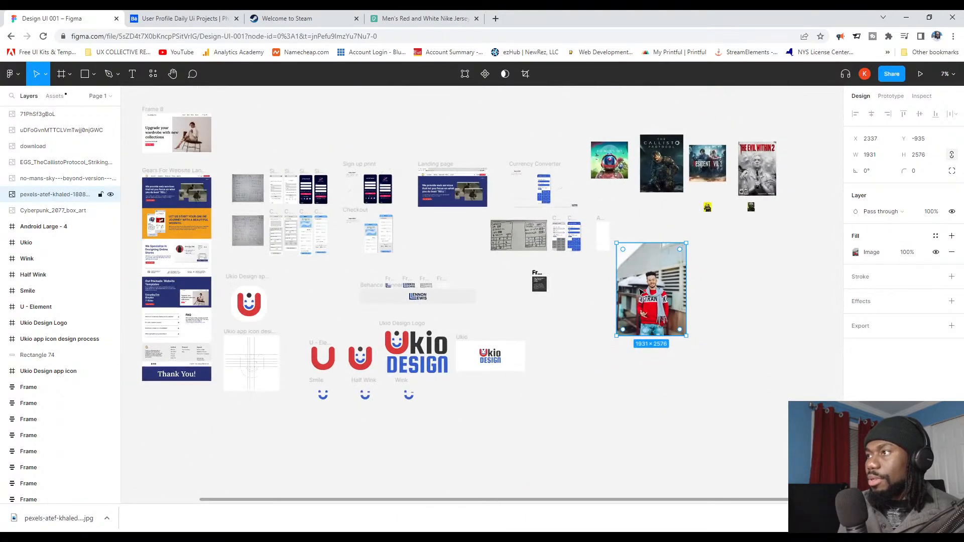
{"action": "left_click_drag", "start_coordinate": [642, 294], "coordinate": [811, 173]}
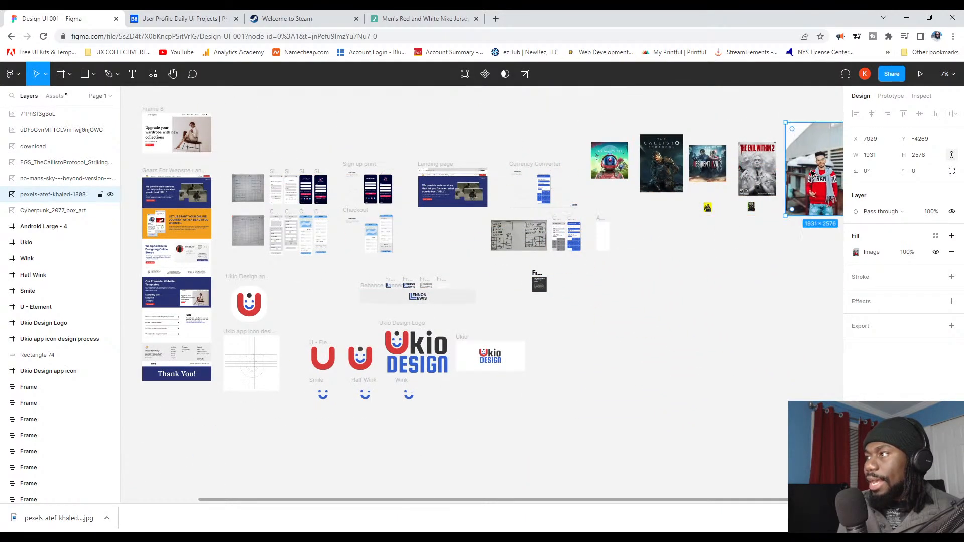
{"action": "scroll", "coordinate": [560, 266], "scroll_direction": "up", "scroll_amount": 6}
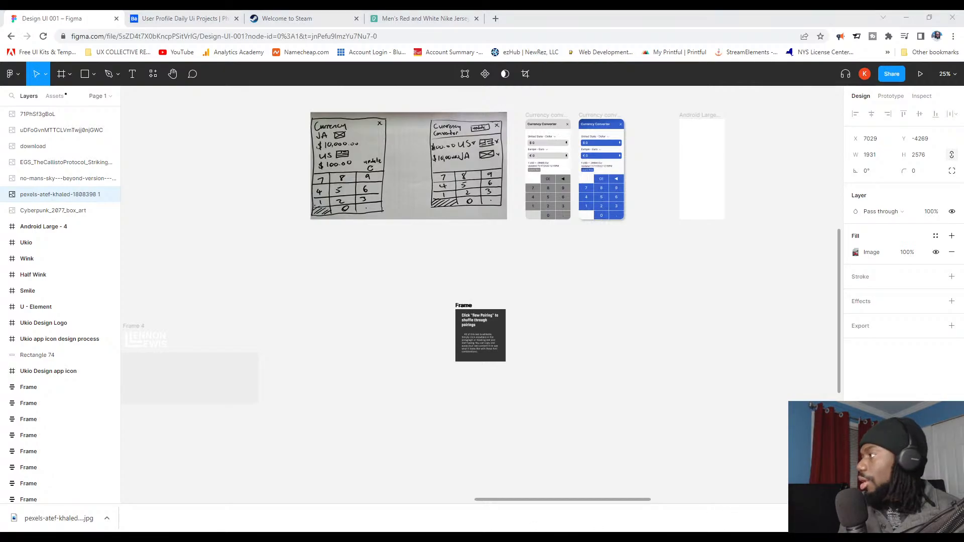
{"action": "left_click", "coordinate": [736, 153]}
{"action": "scroll", "coordinate": [722, 149], "scroll_direction": "up", "scroll_amount": 2}
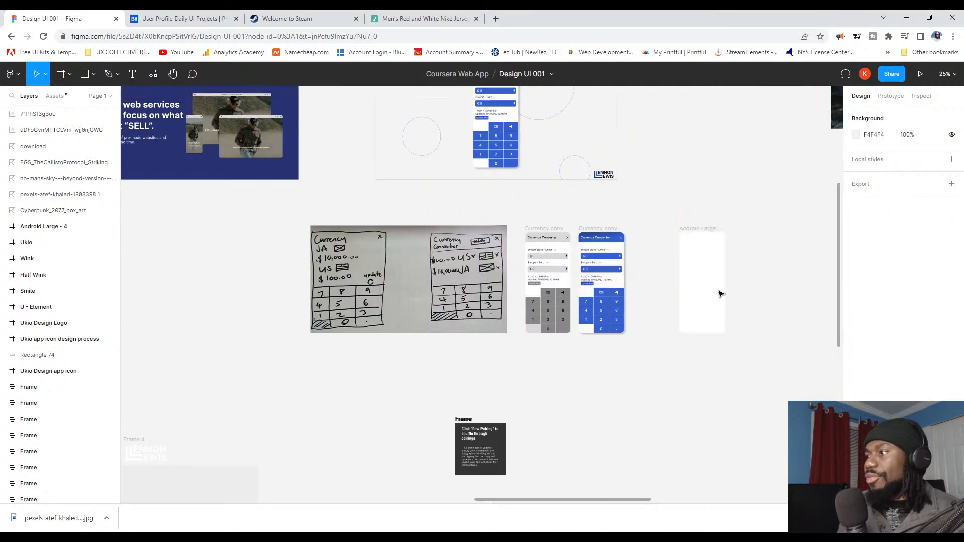
{"action": "scroll", "coordinate": [721, 261], "scroll_direction": "up", "scroll_amount": 6}
{"action": "scroll", "coordinate": [732, 251], "scroll_direction": "right", "scroll_amount": 3}
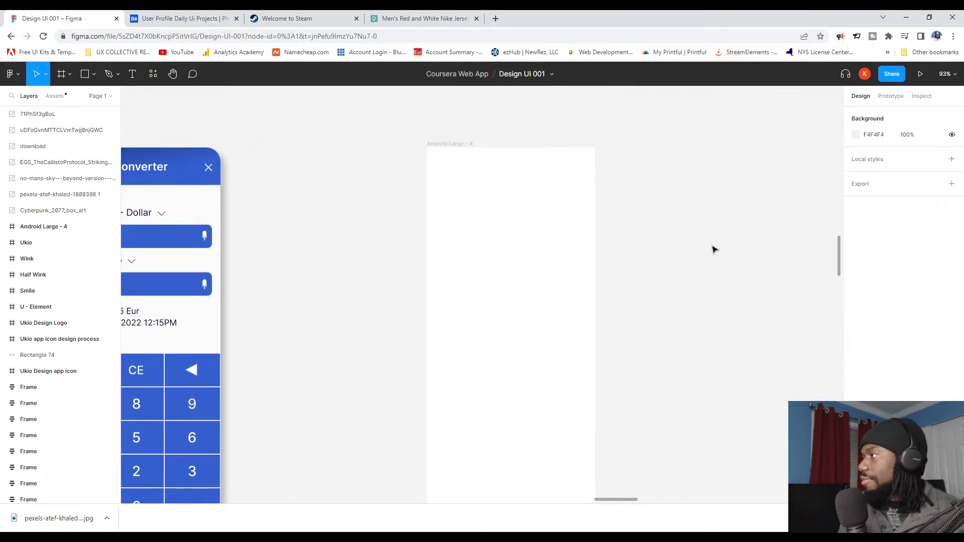
{"action": "scroll", "coordinate": [709, 247], "scroll_direction": "down", "scroll_amount": 1}
{"action": "scroll", "coordinate": [576, 239], "scroll_direction": "up", "scroll_amount": 2}
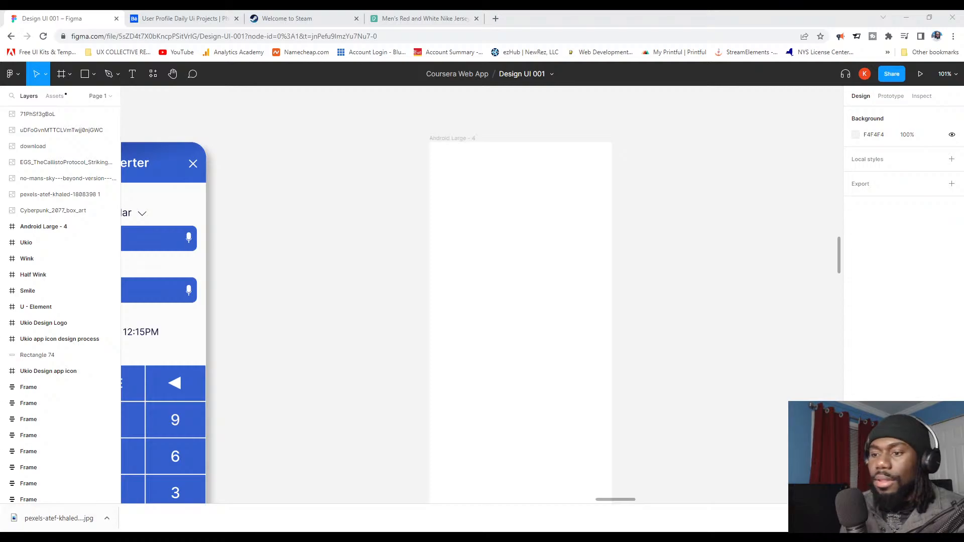
{"action": "left_click", "coordinate": [495, 18]}
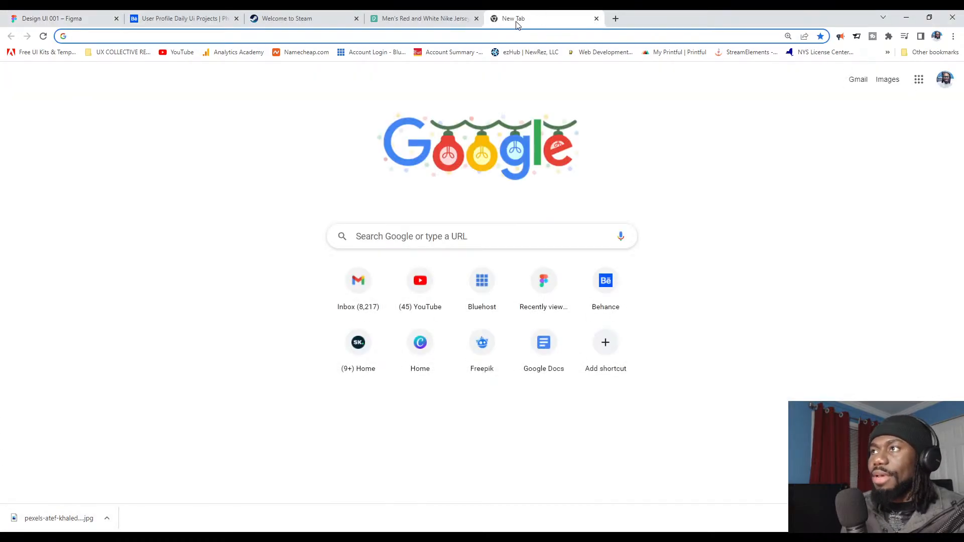
{"action": "key", "text": "ctrl+w"}
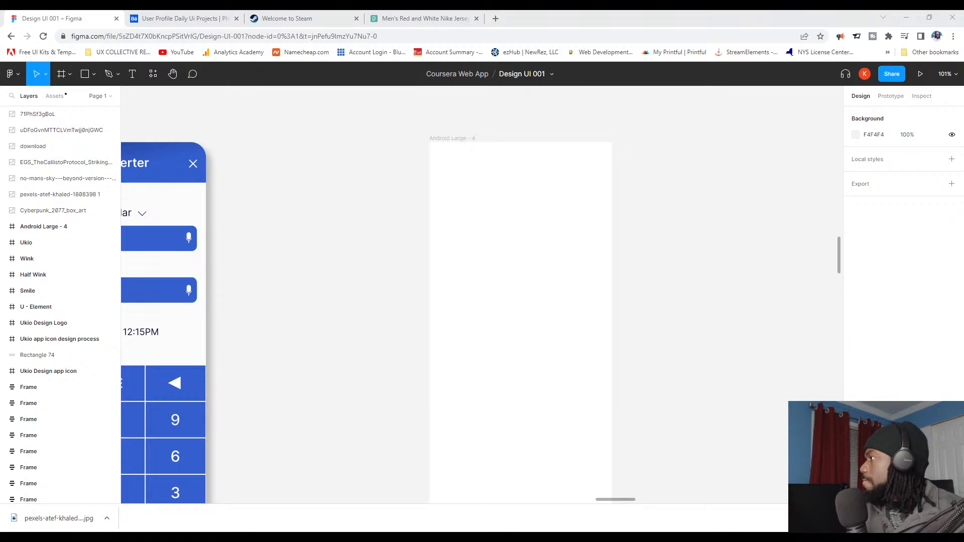
Step: Draw a full-width rectangle about 360 × 37 along the top edge of the Android Large - 4 frame as the header
{"action": "left_click", "coordinate": [693, 211]}
{"action": "key", "text": "r"}
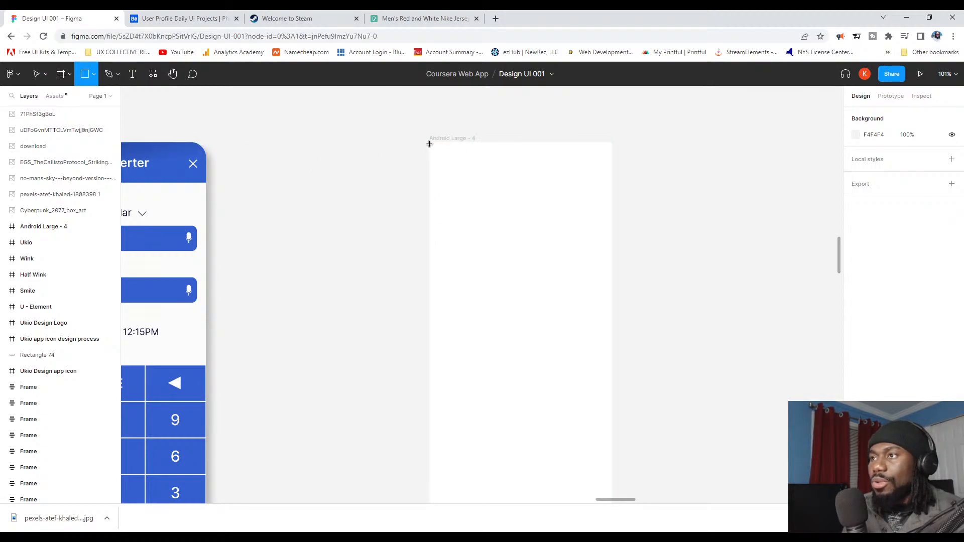
{"action": "mouse_move", "coordinate": [430, 143]}
{"action": "left_mouse_down"}
{"action": "mouse_move", "coordinate": [447, 156]}
{"action": "mouse_move", "coordinate": [611, 162]}
{"action": "left_mouse_up"}
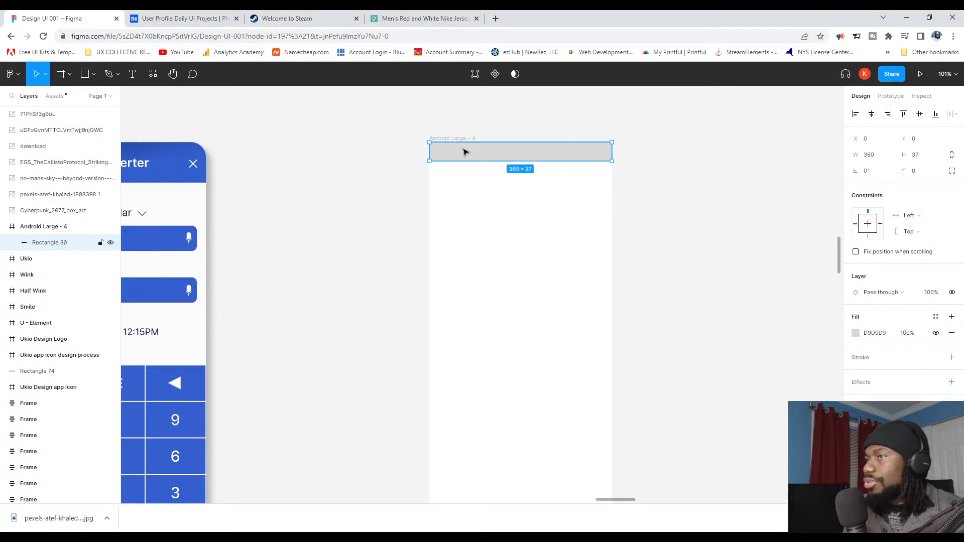
{"action": "scroll", "coordinate": [576, 159], "scroll_direction": "up", "scroll_amount": 5, "text": "ctrl"}
{"action": "scroll", "coordinate": [576, 159], "scroll_direction": "down", "scroll_amount": 1, "text": "ctrl"}
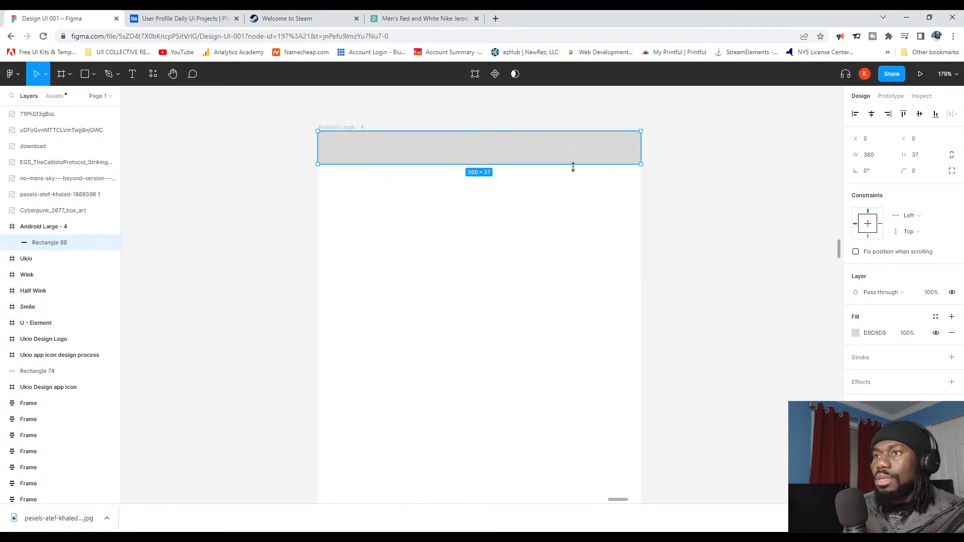
{"action": "left_click", "coordinate": [776, 201]}
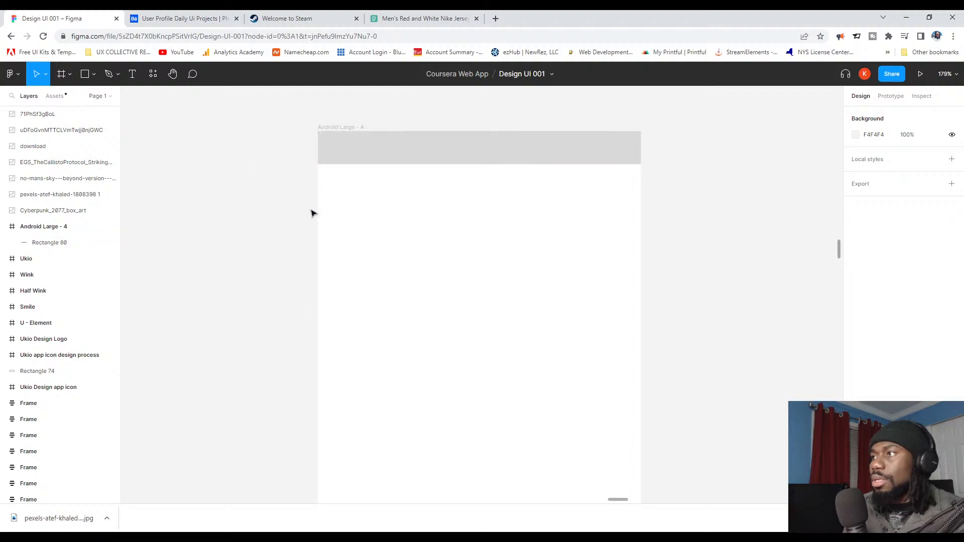
Step: Set the header rectangle's height to 40 and deselect it
{"action": "left_click", "coordinate": [519, 158]}
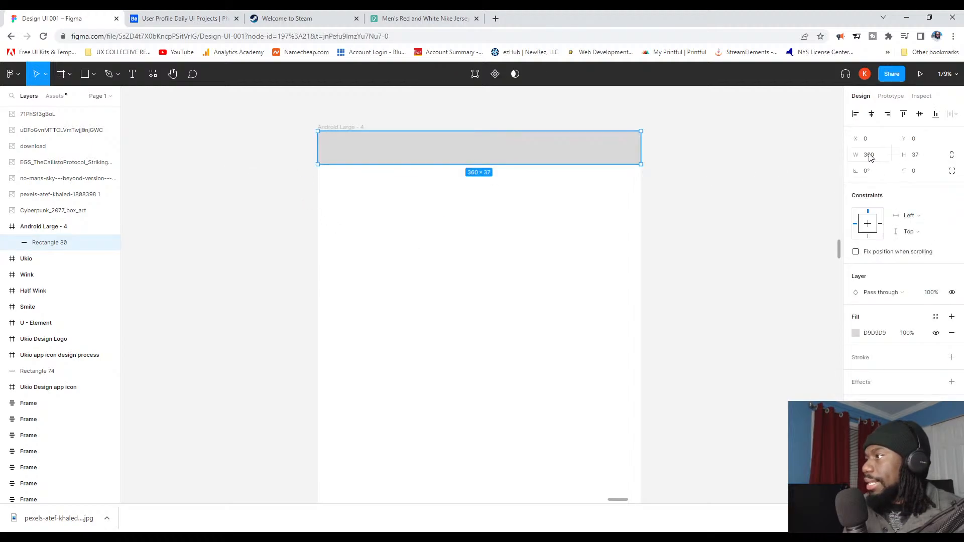
{"action": "left_click", "coordinate": [921, 159]}
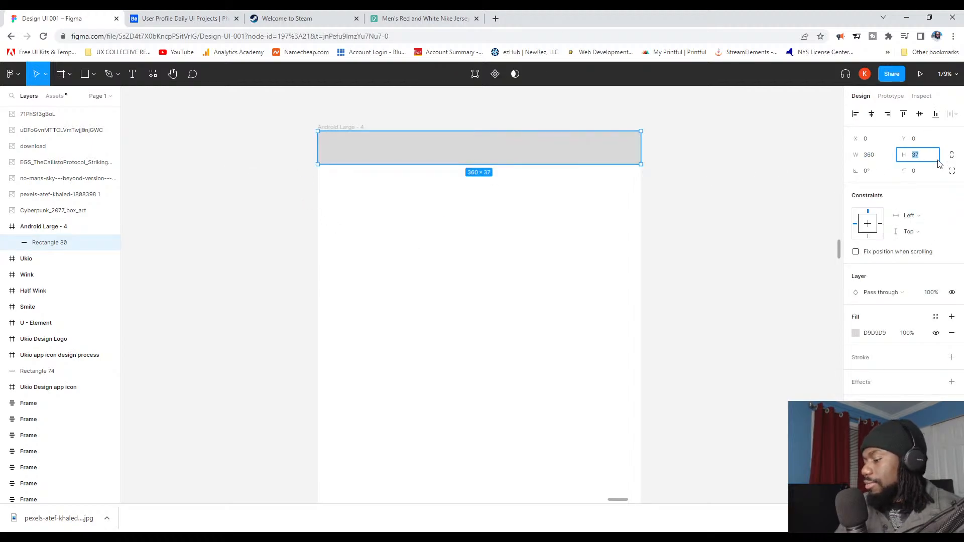
{"action": "key", "text": "Return"}
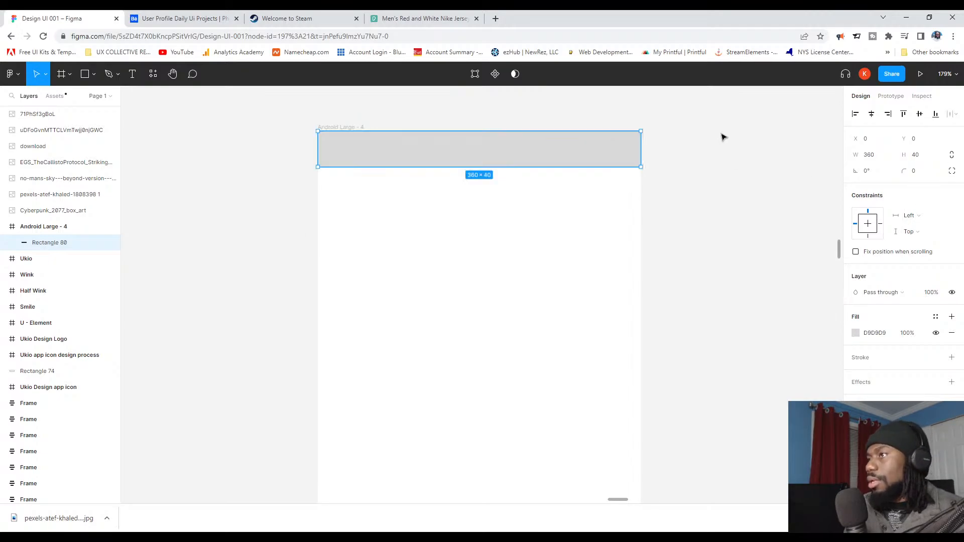
{"action": "left_click", "coordinate": [699, 189]}
Step: Duplicate the header rectangle just below the original and set the copy's width to 50
{"action": "scroll", "coordinate": [622, 204], "scroll_direction": "down", "scroll_amount": 5}
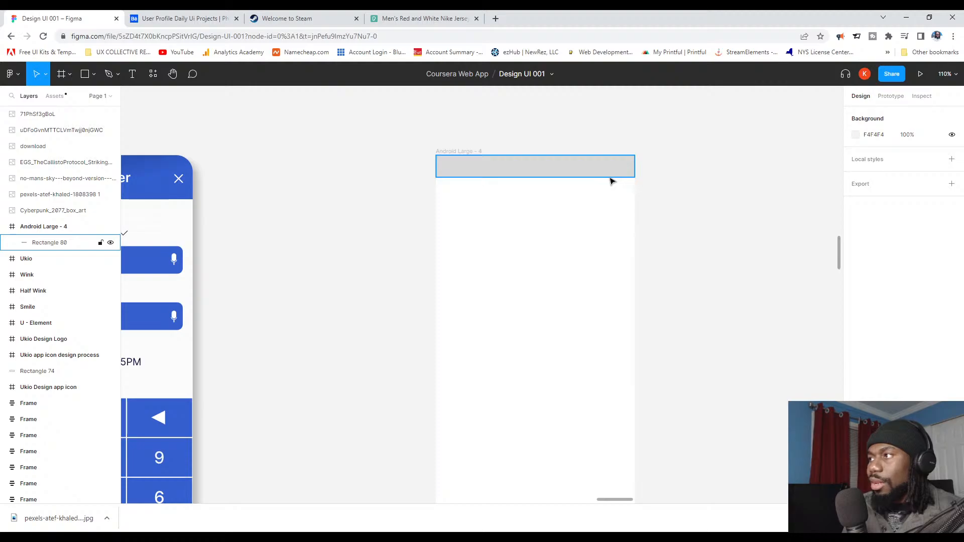
{"action": "left_click", "coordinate": [595, 171]}
{"action": "left_click_drag", "start_coordinate": [582, 168], "coordinate": [583, 206]}
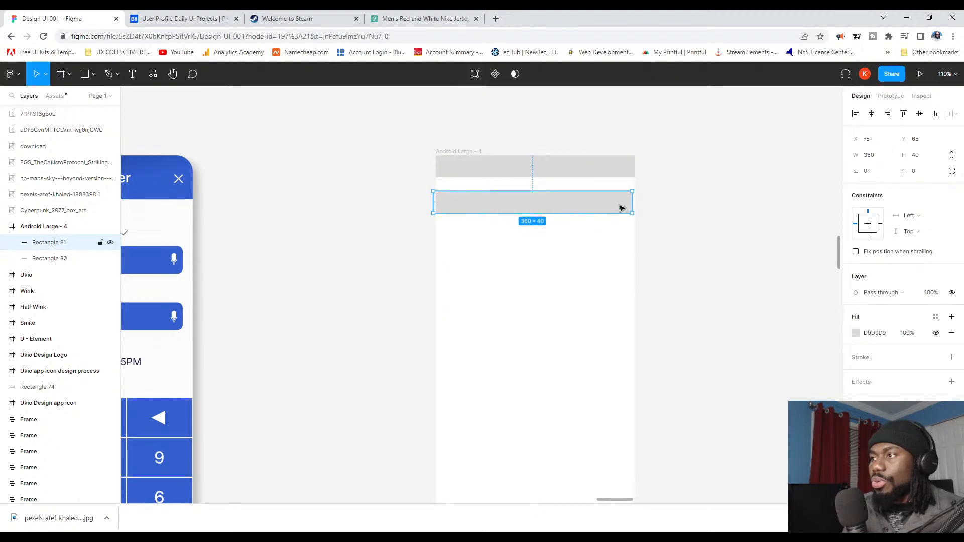
{"action": "left_click", "coordinate": [868, 155]}
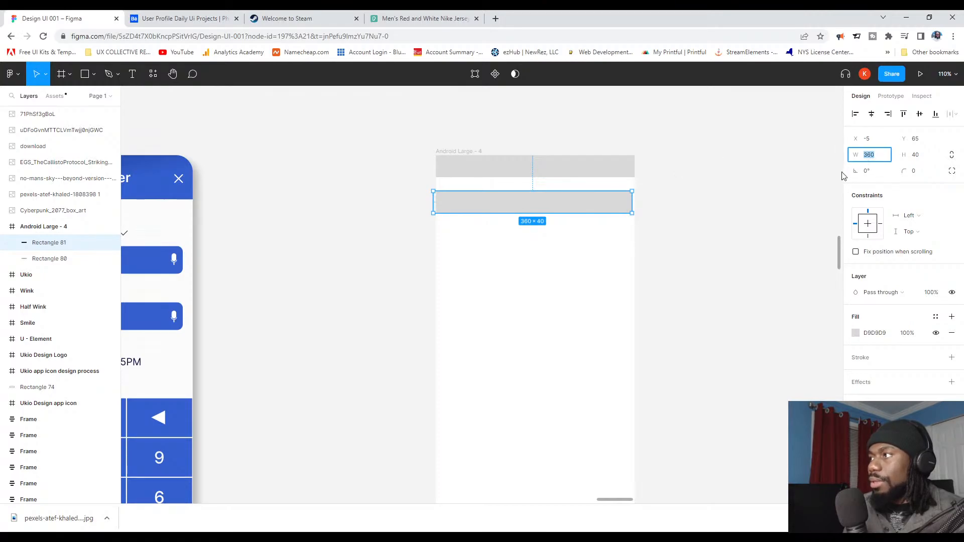
{"action": "type", "text": "50"}
{"action": "key", "text": "Return"}
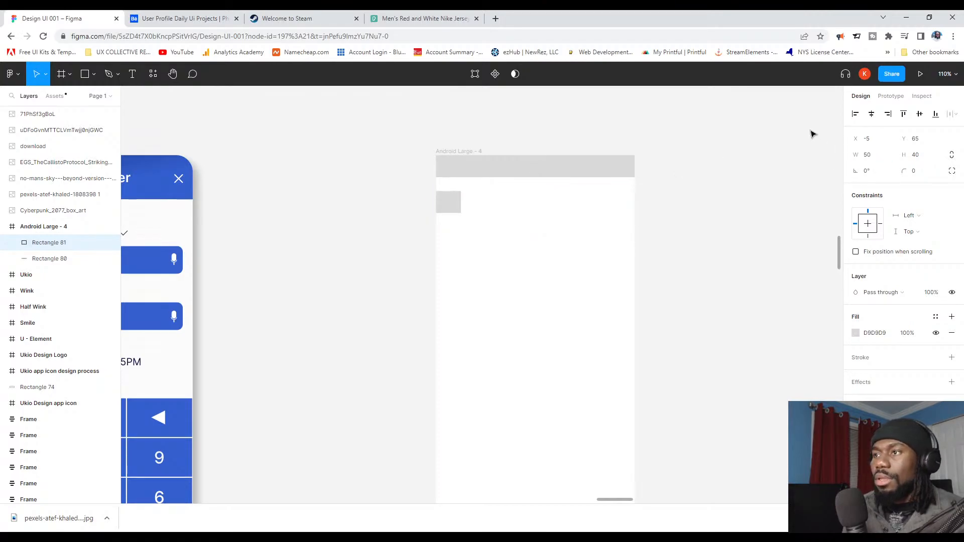
Step: Try a height of 10 and then 50 on the duplicated rectangle
{"action": "left_click", "coordinate": [915, 156]}
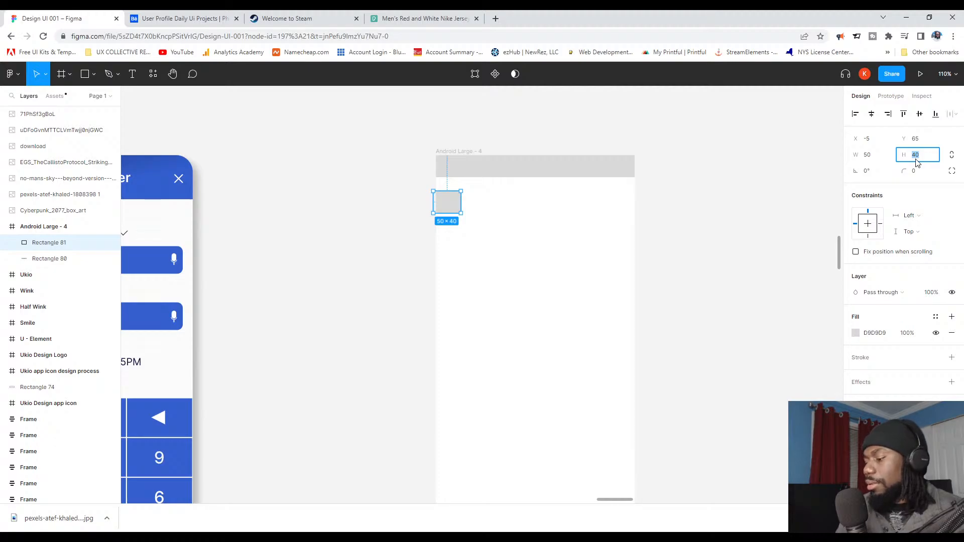
{"action": "type", "text": "10"}
{"action": "key", "text": "Return"}
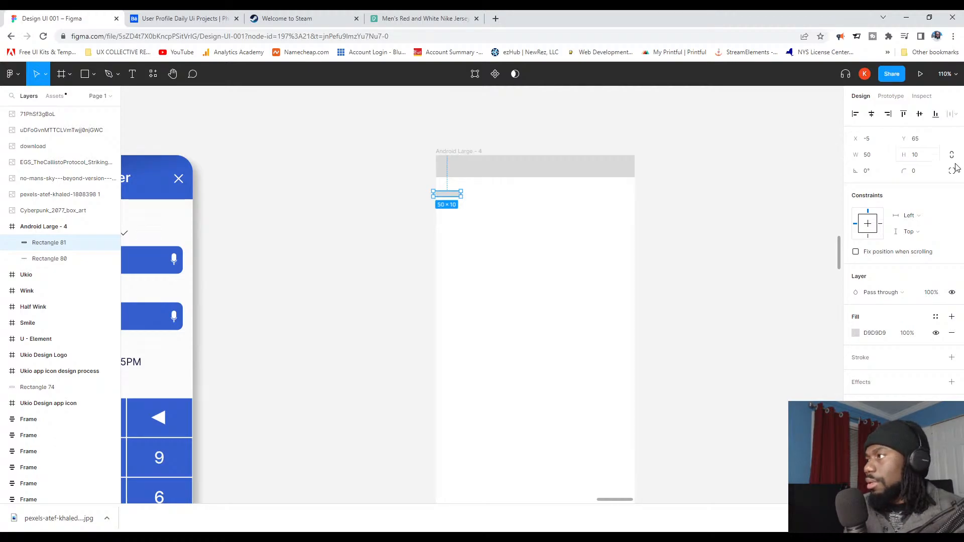
{"action": "left_click", "coordinate": [915, 155]}
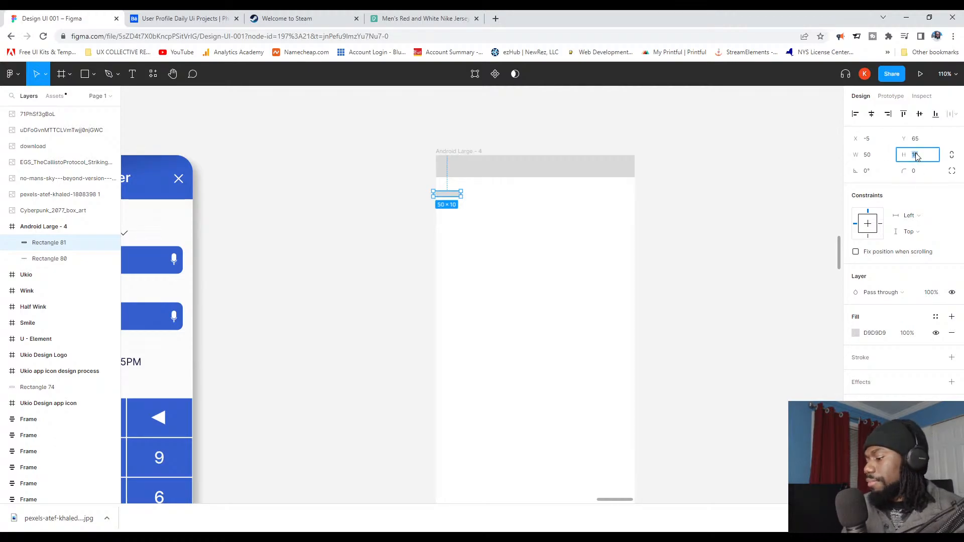
{"action": "type", "text": "50"}
{"action": "key", "text": "Return"}
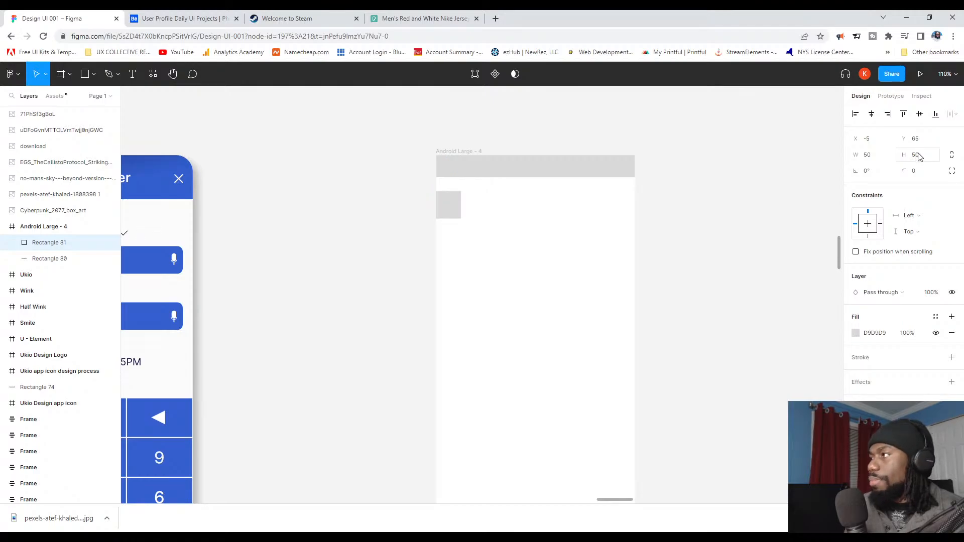
Step: Set the duplicated rectangle's height to 5 and move it inside the frame's left edge, at about X 17, Y 64
{"action": "left_click", "coordinate": [916, 156]}
{"action": "type", "text": "5"}
{"action": "key", "text": "Return"}
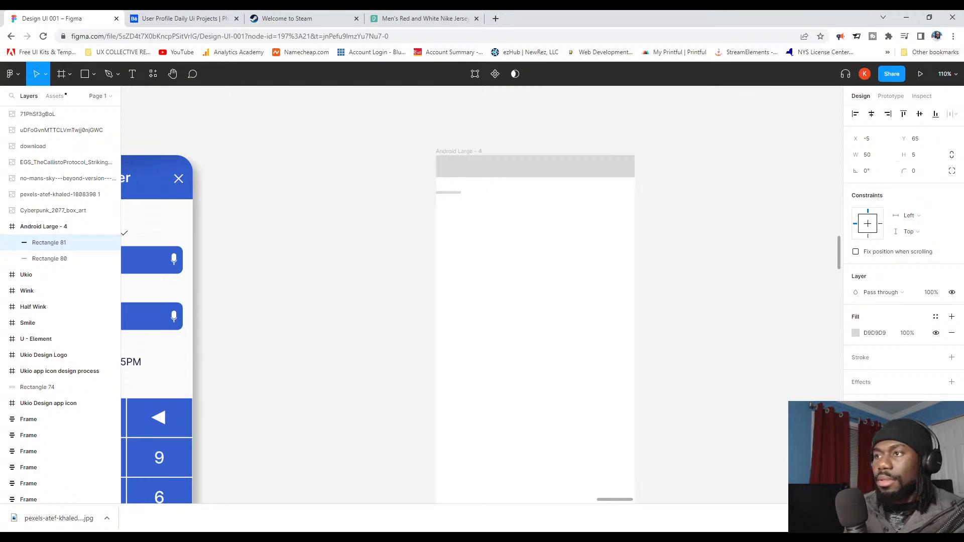
{"action": "scroll", "coordinate": [368, 241], "scroll_direction": "up", "scroll_amount": 1, "text": "ctrl"}
{"action": "scroll", "coordinate": [479, 186], "scroll_direction": "up", "scroll_amount": 5, "text": "ctrl"}
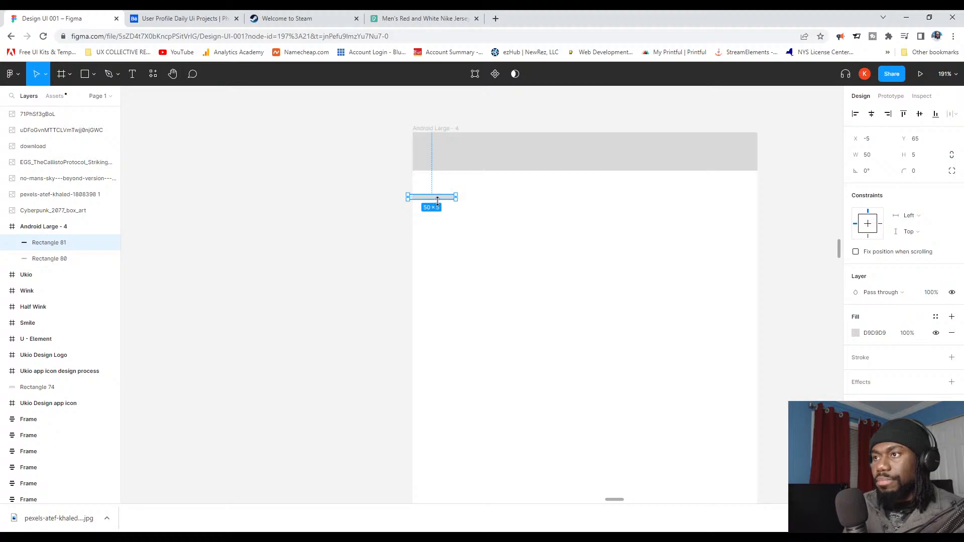
{"action": "left_click_drag", "start_coordinate": [437, 199], "coordinate": [465, 199]}
Step: Reduce the thin bar's width to 40 and then to 35, and deselect it
{"action": "left_click", "coordinate": [868, 155]}
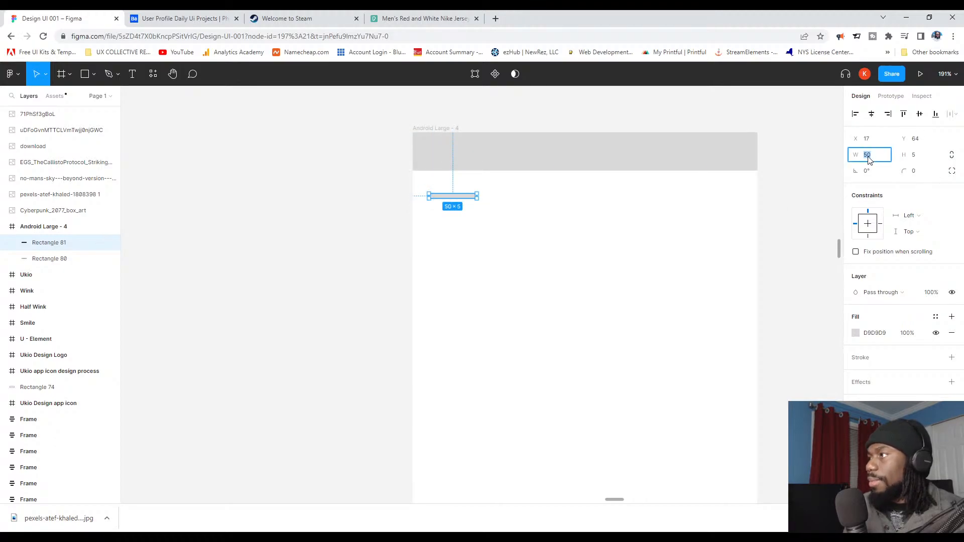
{"action": "type", "text": "40"}
{"action": "key", "text": "Return"}
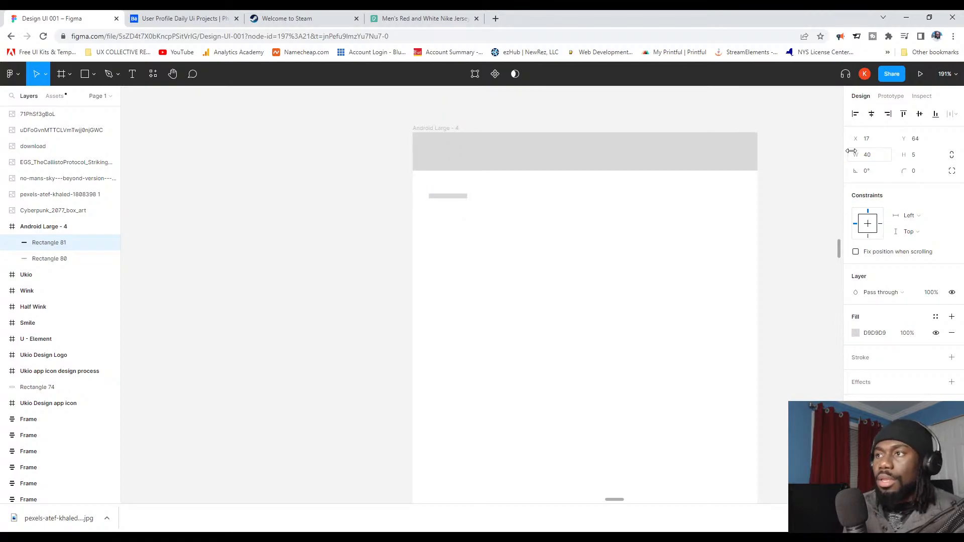
{"action": "left_click", "coordinate": [873, 157]}
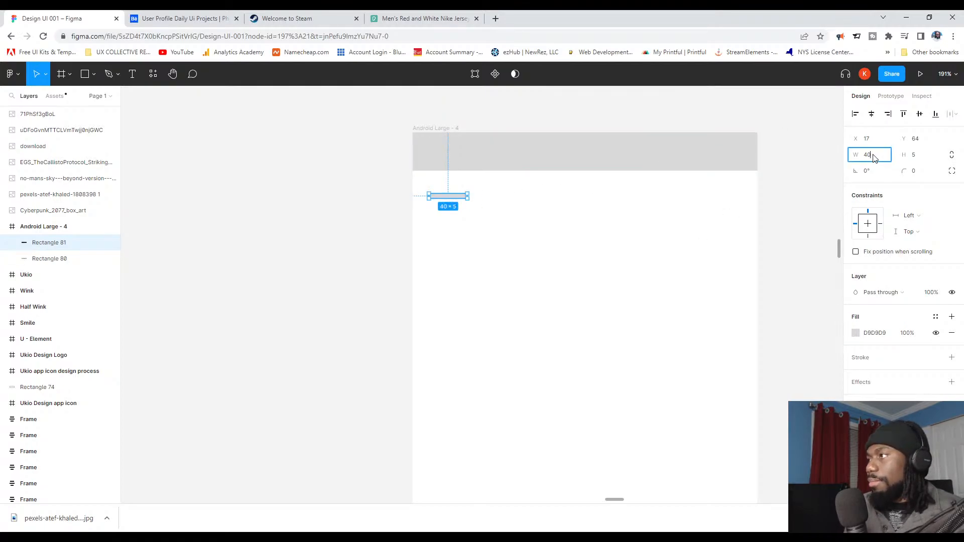
{"action": "type", "text": "35"}
{"action": "key", "text": "Return"}
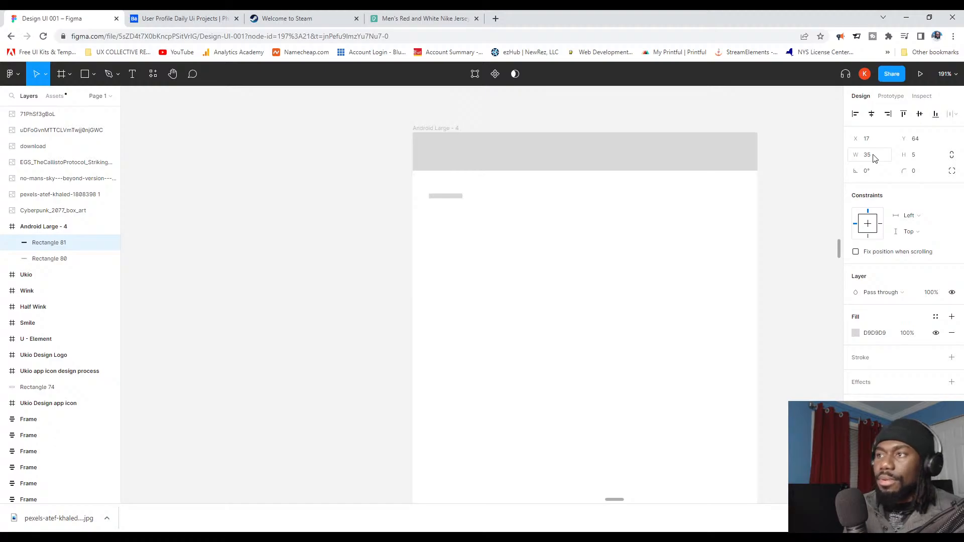
{"action": "left_click", "coordinate": [475, 208]}
Step: Change the thin bar's fill colour to black, 000000
{"action": "left_click", "coordinate": [444, 196]}
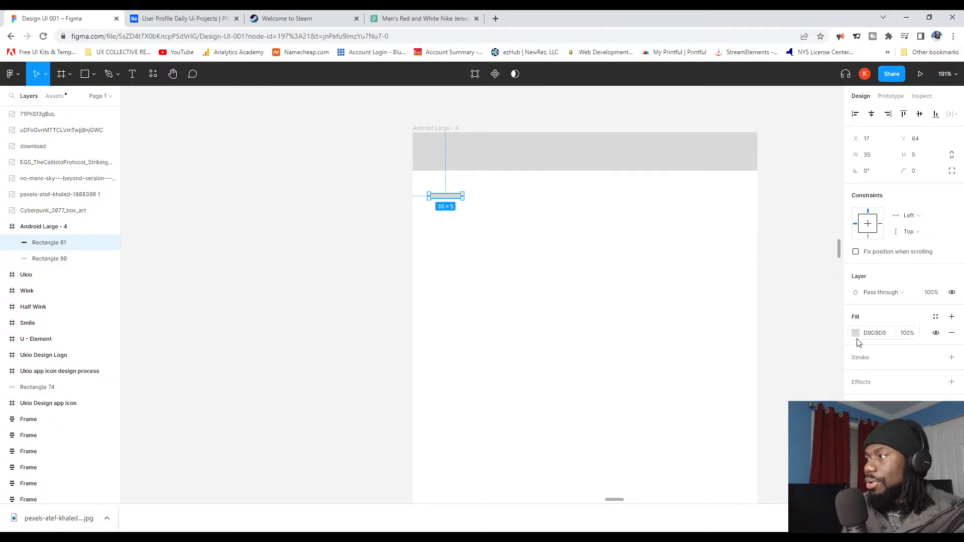
{"action": "left_click", "coordinate": [871, 333]}
{"action": "type", "text": "0"}
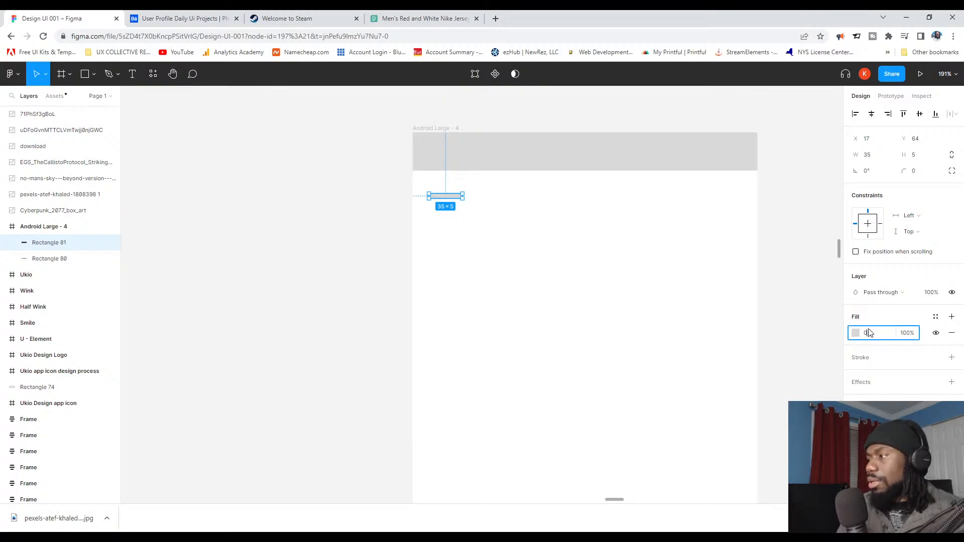
{"action": "type", "text": "00"}
{"action": "key", "text": "Return"}
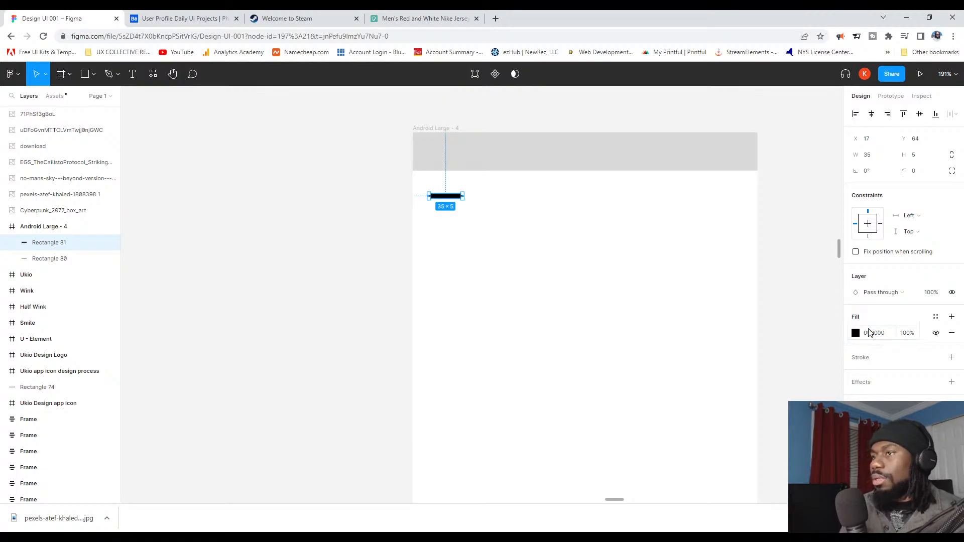
Step: Move the black bar into the left end of the header and place a duplicate directly below it at X 5, Y 16
{"action": "left_click", "coordinate": [428, 222]}
{"action": "left_click_drag", "start_coordinate": [442, 196], "coordinate": [439, 184]}
{"action": "mouse_move", "coordinate": [433, 155]}
{"action": "left_mouse_down"}
{"action": "mouse_move", "coordinate": [430, 145]}
{"action": "mouse_move", "coordinate": [447, 146]}
{"action": "mouse_move", "coordinate": [450, 156]}
{"action": "left_mouse_up"}
{"action": "scroll", "coordinate": [430, 146], "scroll_direction": "up", "scroll_amount": 3}
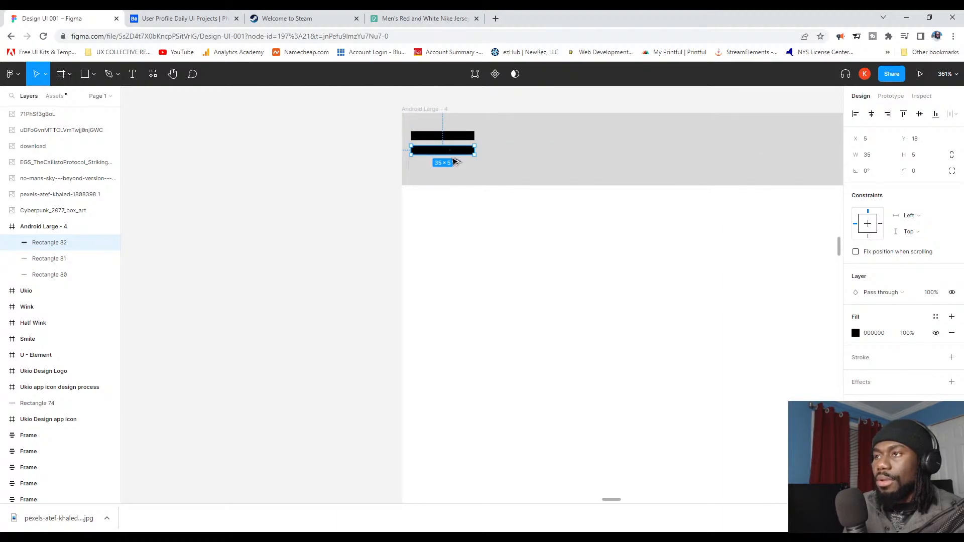
Step: Duplicate the lower black bar directly beneath itself to complete the three-bar hamburger icon, and deselect it
{"action": "key", "text": "ctrl+d"}
{"action": "left_click", "coordinate": [450, 217]}
{"action": "scroll", "coordinate": [450, 218], "scroll_direction": "down", "scroll_amount": 3}
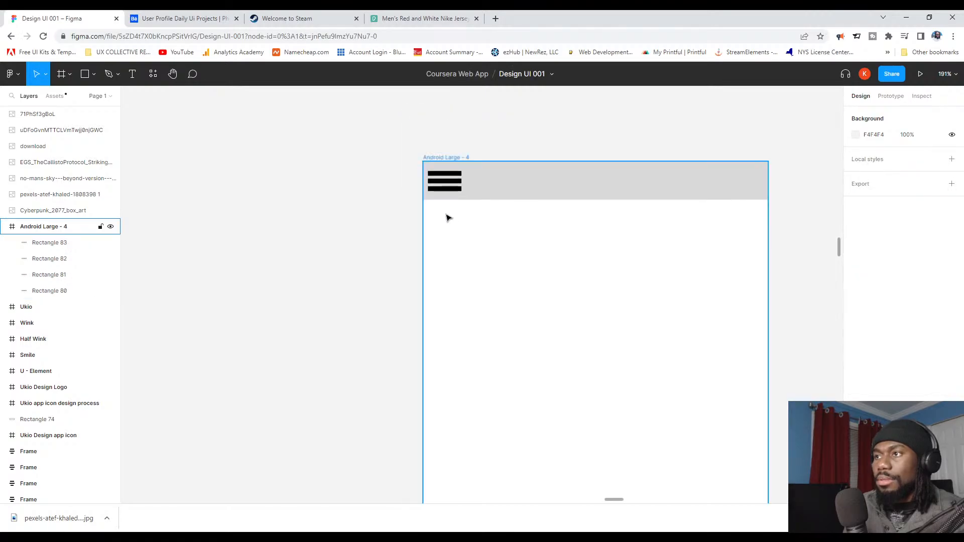
{"action": "scroll", "coordinate": [449, 217], "scroll_direction": "down", "scroll_amount": 3}
Step: Select all three black bars of the menu icon, shift them together to X 19 in the header, and deselect them
{"action": "scroll", "coordinate": [441, 213], "scroll_direction": "up", "scroll_amount": 3}
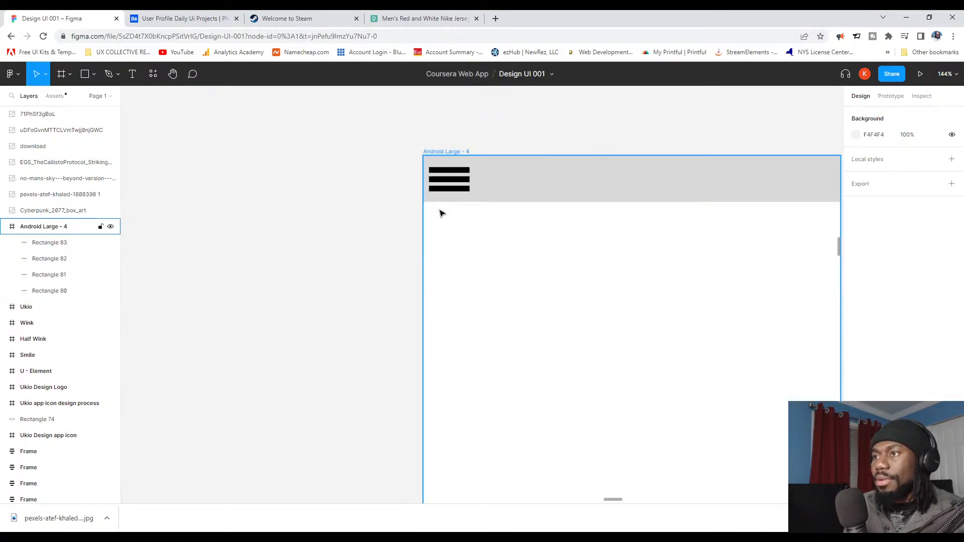
{"action": "scroll", "coordinate": [440, 213], "scroll_direction": "up", "scroll_amount": 3}
{"action": "left_click", "coordinate": [449, 188]}
{"action": "left_click", "coordinate": [450, 179], "text": "shift"}
{"action": "left_click", "coordinate": [454, 169], "text": "shift"}
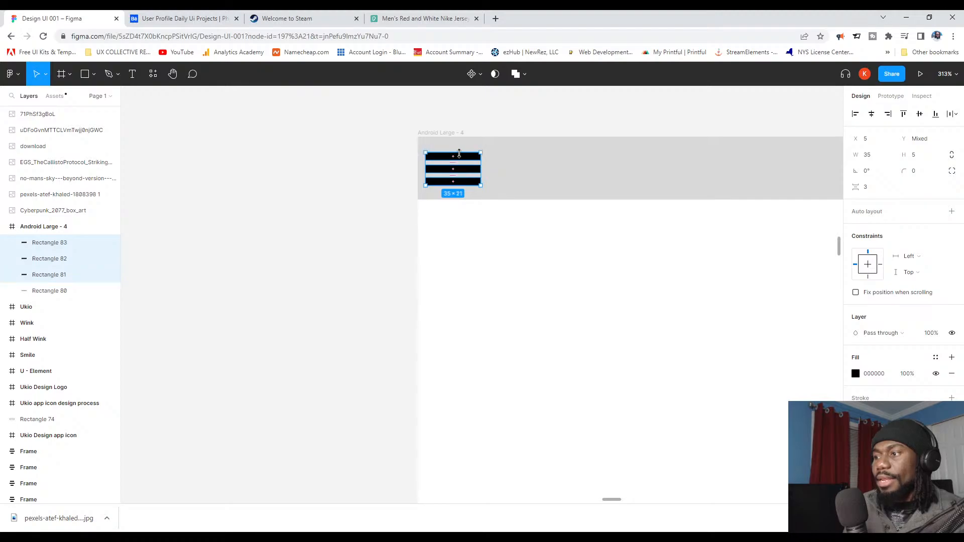
{"action": "key", "text": "Right"}
{"action": "key", "text": "Right"}
{"action": "key", "text": "Right"}
{"action": "key", "text": "Right"}
{"action": "key", "text": "Right"}
{"action": "key", "text": "Right"}
{"action": "key", "text": "Right"}
{"action": "key", "text": "Right"}
{"action": "key", "text": "Right"}
{"action": "key", "text": "Right"}
{"action": "key", "text": "Right"}
{"action": "key", "text": "Right"}
{"action": "key", "text": "Right"}
{"action": "key", "text": "Right"}
{"action": "key", "text": "Right"}
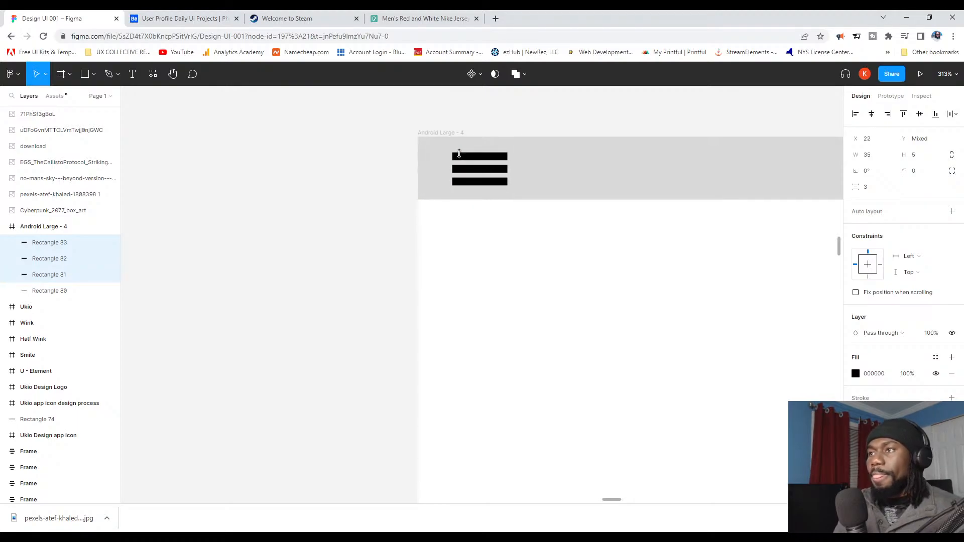
{"action": "key", "text": "Left"}
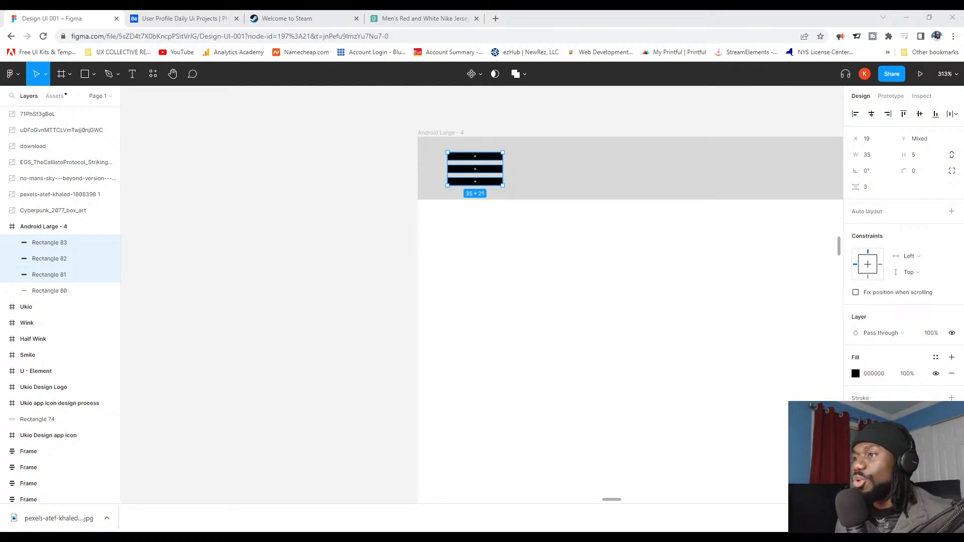
{"action": "left_click", "coordinate": [634, 220]}
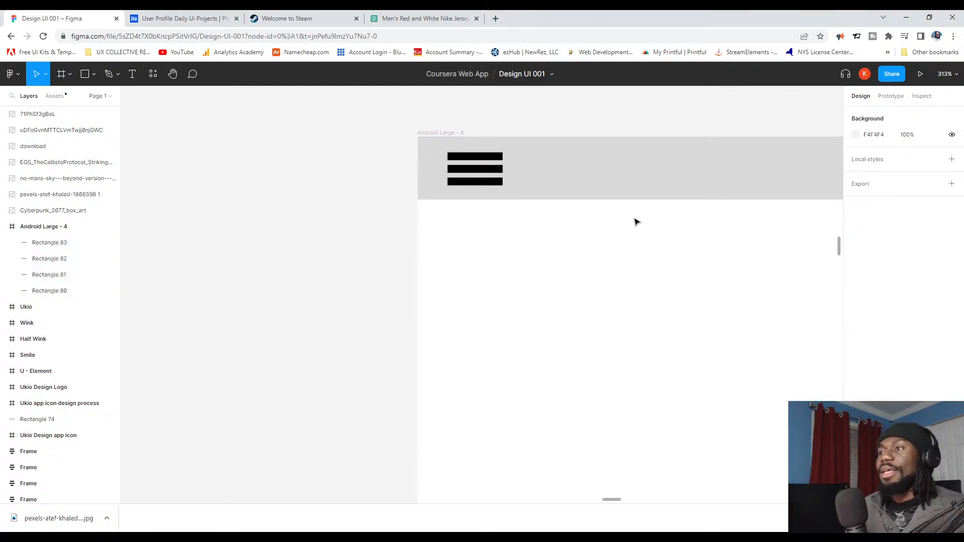
{"action": "scroll", "coordinate": [580, 236], "scroll_direction": "down", "scroll_amount": 2, "text": "ctrl"}
{"action": "scroll", "coordinate": [580, 236], "scroll_direction": "down", "scroll_amount": 3, "text": "ctrl"}
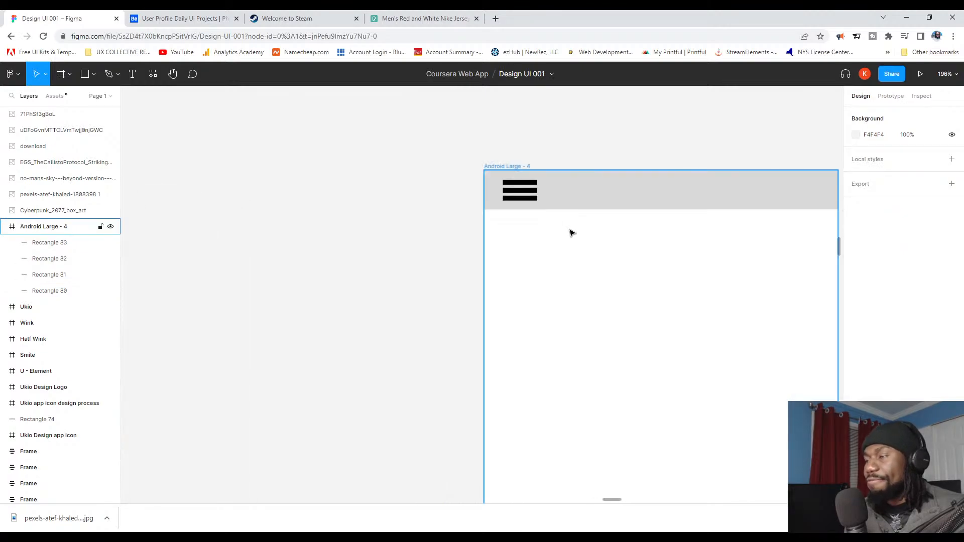
{"action": "scroll", "coordinate": [570, 233], "scroll_direction": "up", "scroll_amount": 2, "text": "ctrl"}
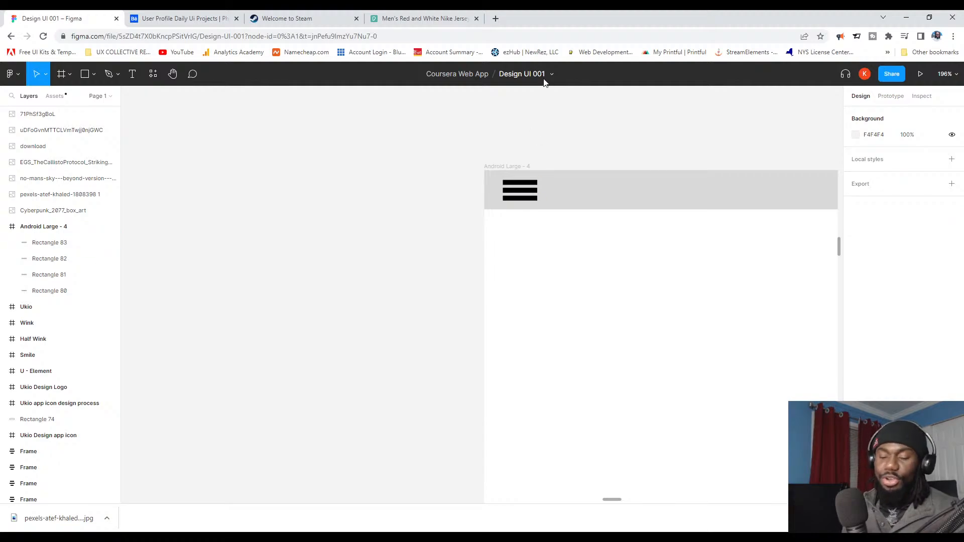
{"action": "scroll", "coordinate": [511, 231], "scroll_direction": "down", "scroll_amount": 1, "text": "ctrl"}
{"action": "scroll", "coordinate": [538, 232], "scroll_direction": "up", "scroll_amount": 1, "text": "ctrl"}
{"action": "scroll", "coordinate": [547, 232], "scroll_direction": "right", "scroll_amount": 3}
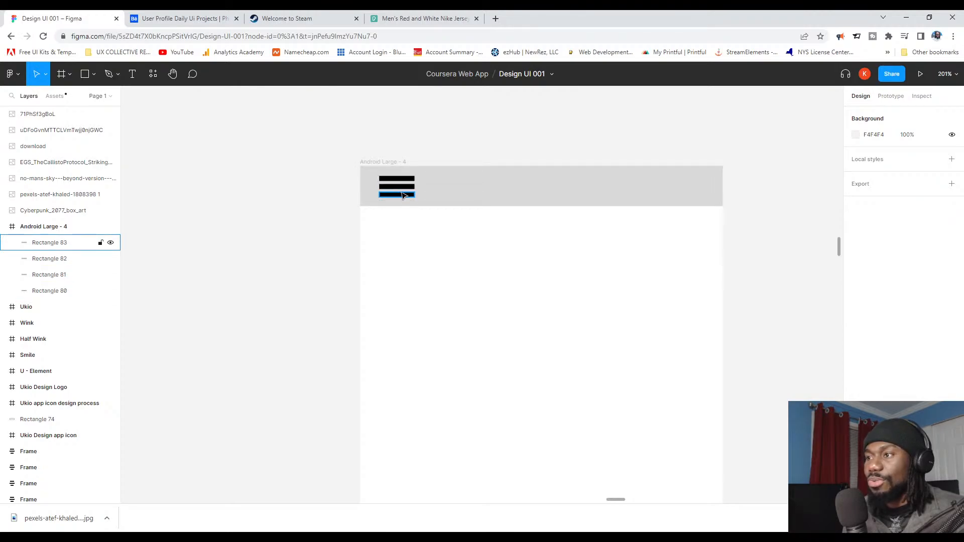
{"action": "left_click", "coordinate": [401, 188]}
{"action": "left_click", "coordinate": [415, 229]}
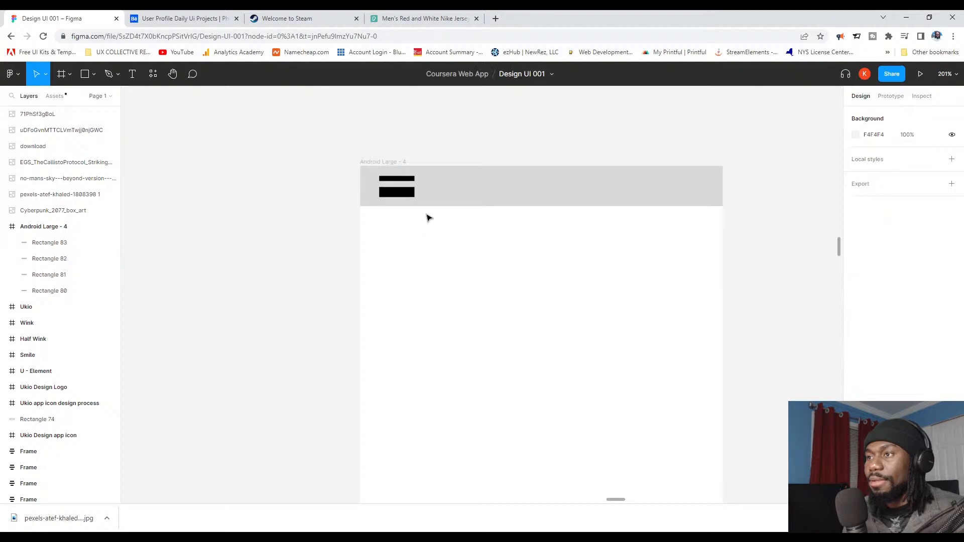
{"action": "key", "text": "ctrl+z"}
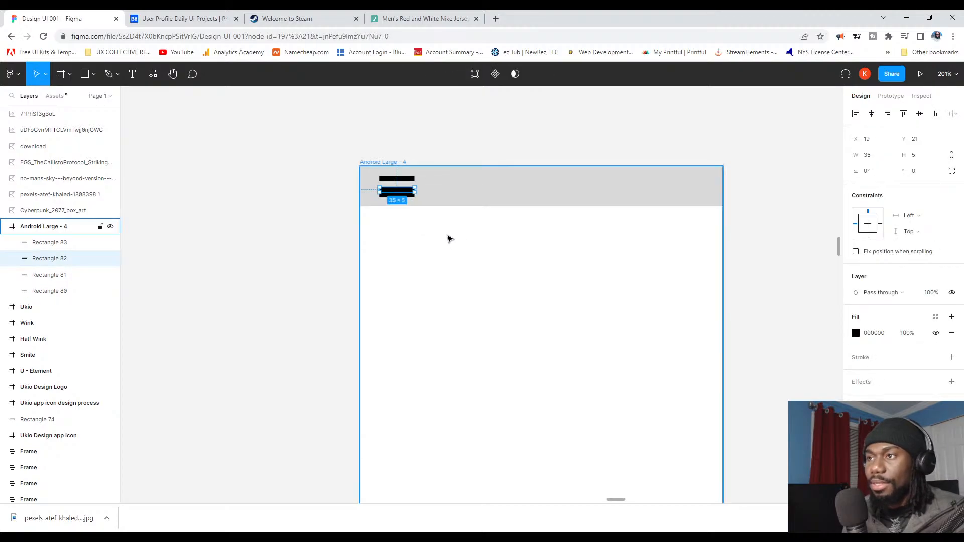
{"action": "key", "text": "ctrl+shift+z"}
{"action": "scroll", "coordinate": [480, 260], "scroll_direction": "down", "scroll_amount": 2}
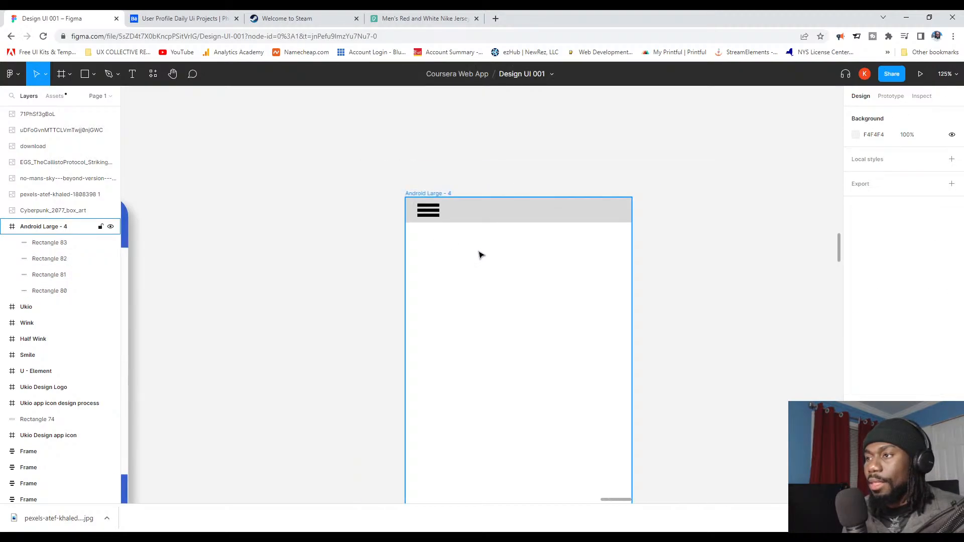
{"action": "scroll", "coordinate": [480, 254], "scroll_direction": "up", "scroll_amount": 2}
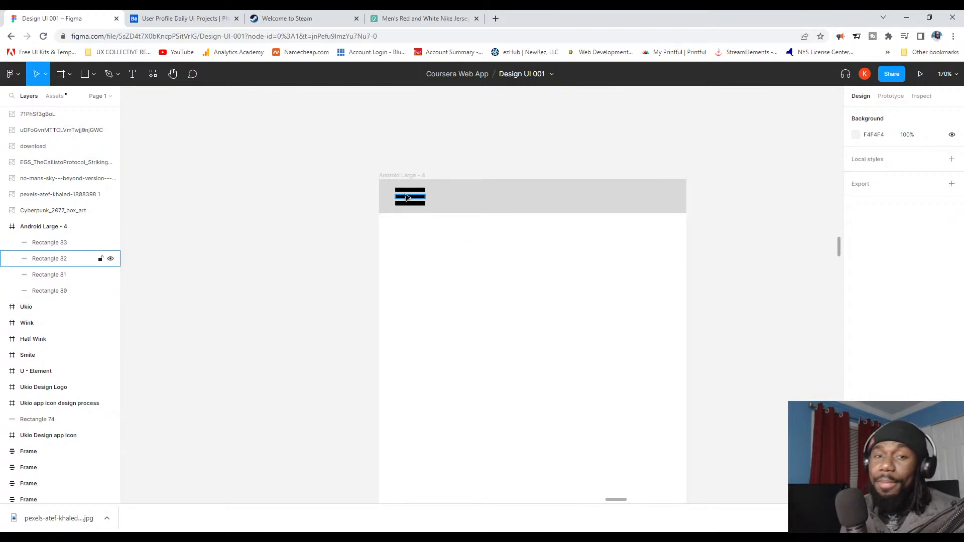
Step: Draw a circle about 54 × 54 below the header, at about X 37, Y 134 in the Android Large frame
{"action": "scroll", "coordinate": [394, 293], "scroll_direction": "down", "scroll_amount": 4}
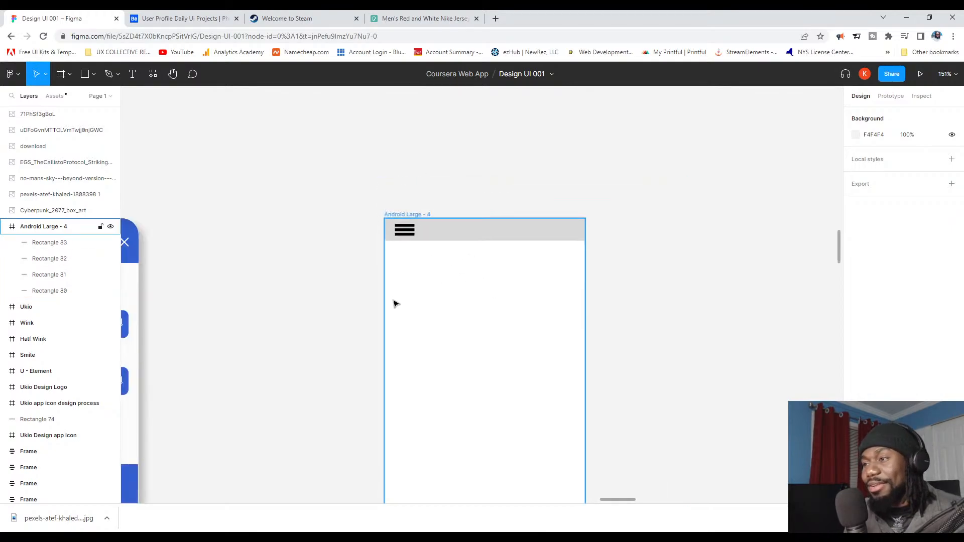
{"action": "scroll", "coordinate": [394, 301], "scroll_direction": "down", "scroll_amount": 1}
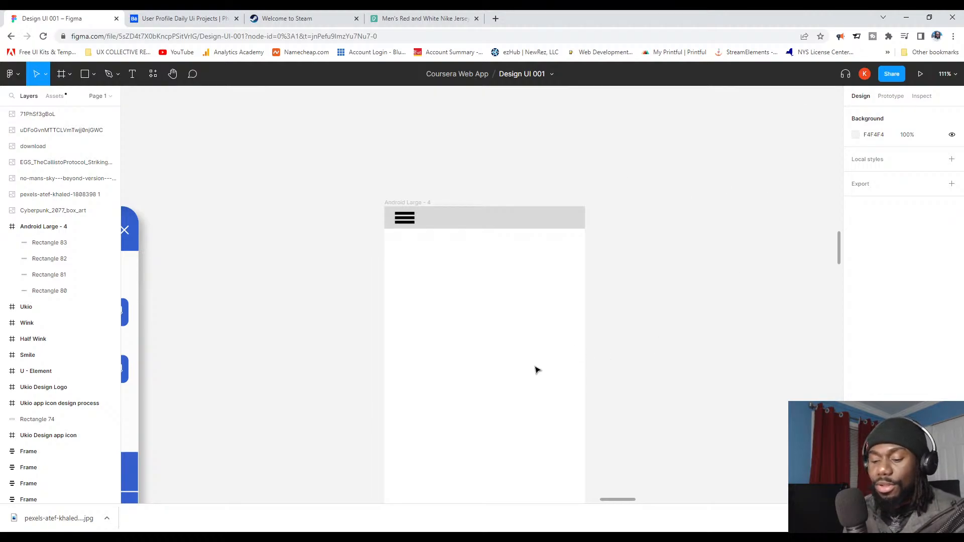
{"action": "key", "text": "o"}
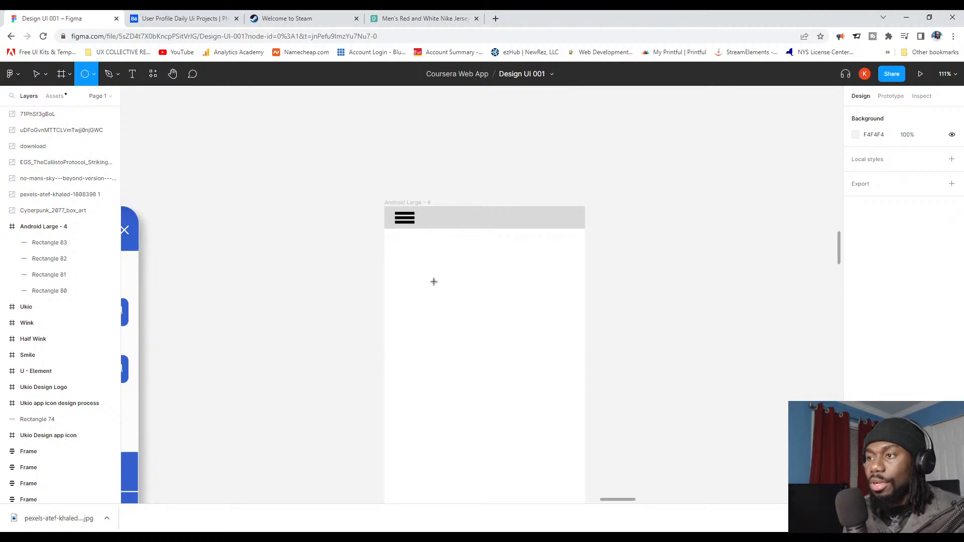
{"action": "left_click_drag", "start_coordinate": [435, 281], "coordinate": [405, 311]}
{"action": "left_click", "coordinate": [488, 281]}
{"action": "left_click", "coordinate": [424, 298]}
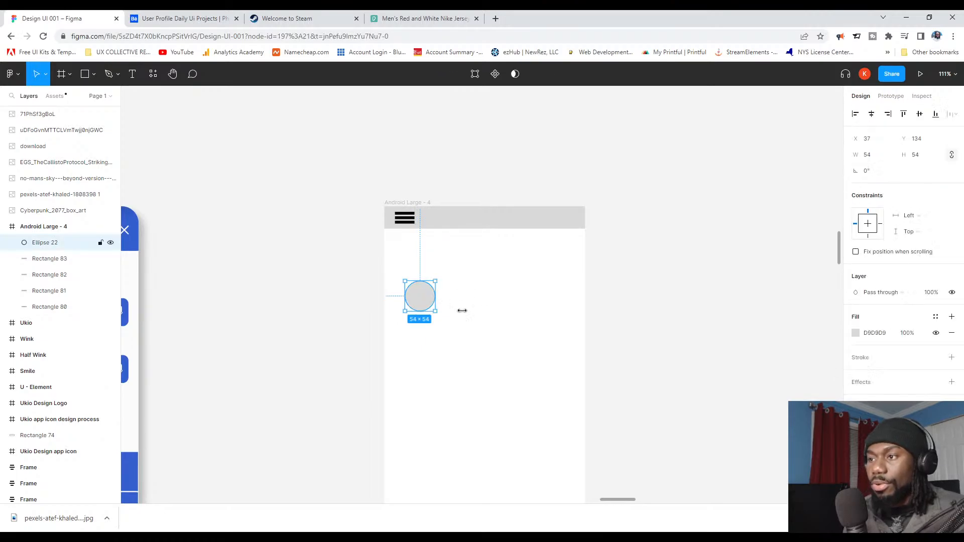
Step: Change the circle's fill from solid to an image, using the photo of the man in the red jersey
{"action": "scroll", "coordinate": [734, 231], "scroll_direction": "down", "scroll_amount": 5}
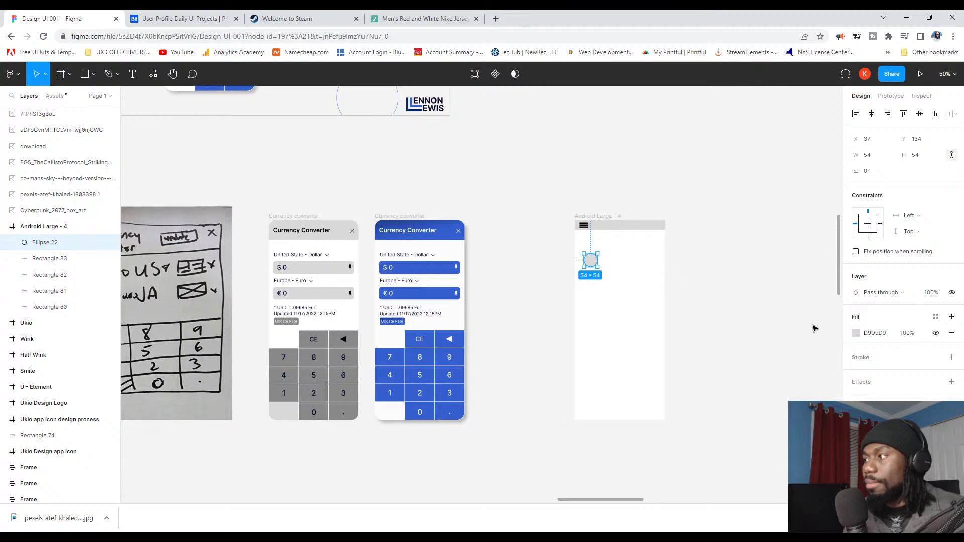
{"action": "left_click", "coordinate": [875, 337]}
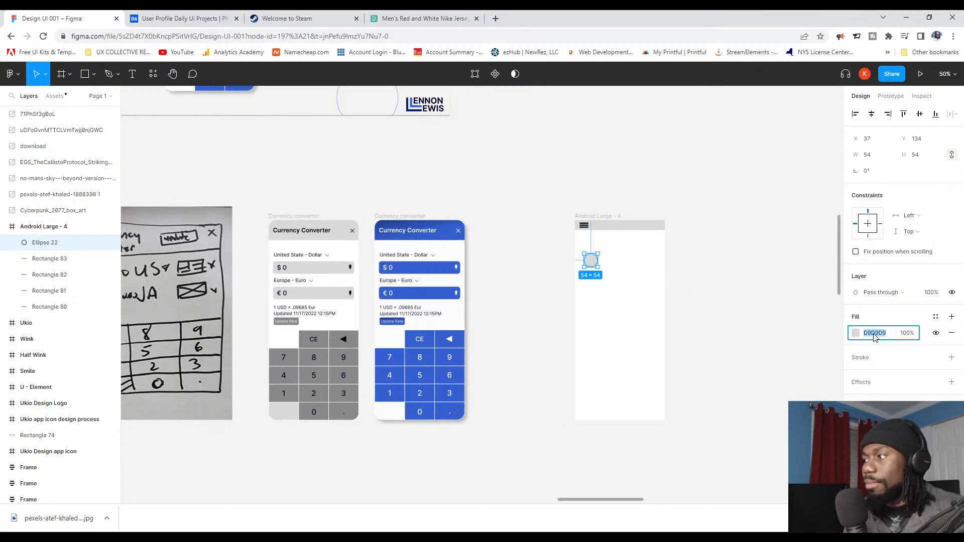
{"action": "left_click", "coordinate": [595, 262]}
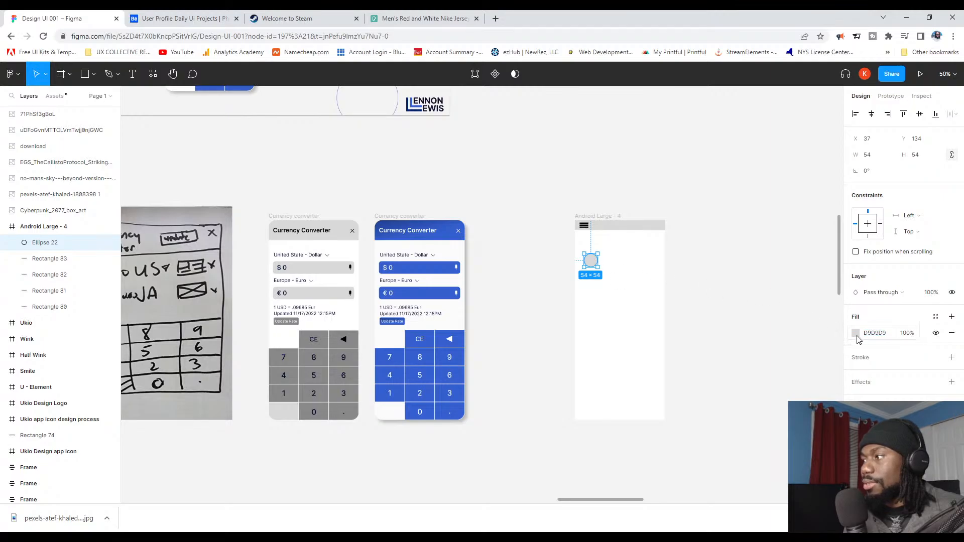
{"action": "left_click", "coordinate": [855, 333]}
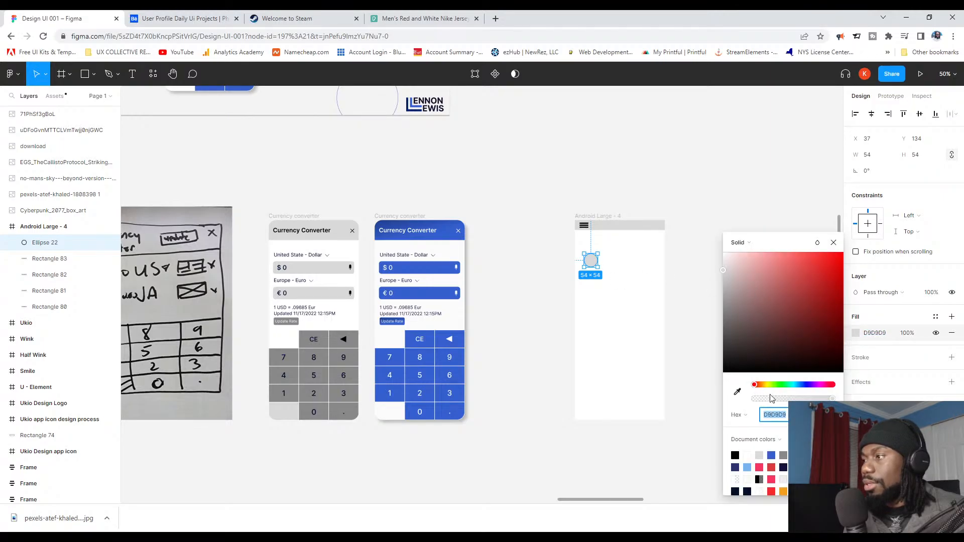
{"action": "left_click", "coordinate": [737, 242]}
{"action": "left_click", "coordinate": [764, 305]}
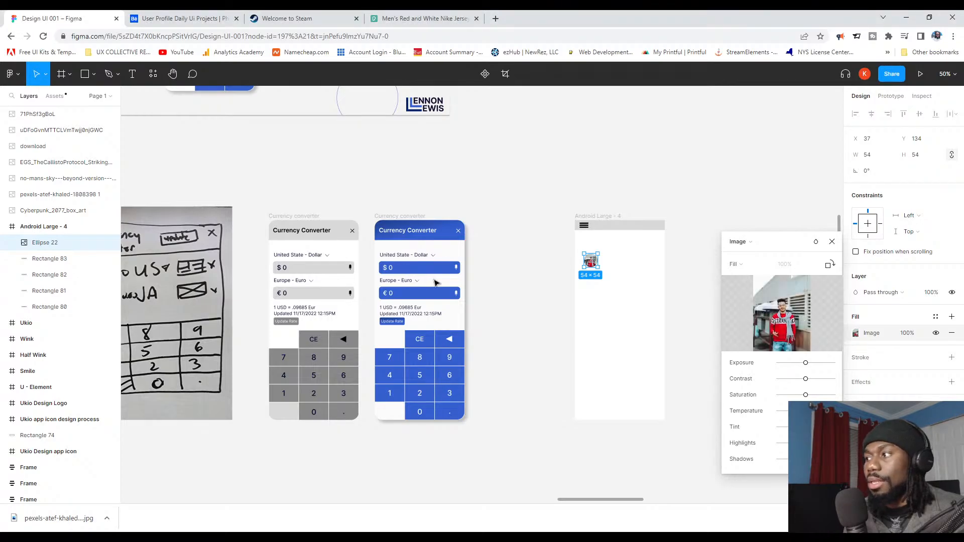
{"action": "left_click", "coordinate": [682, 259]}
{"action": "scroll", "coordinate": [597, 260], "scroll_direction": "up", "scroll_amount": 10}
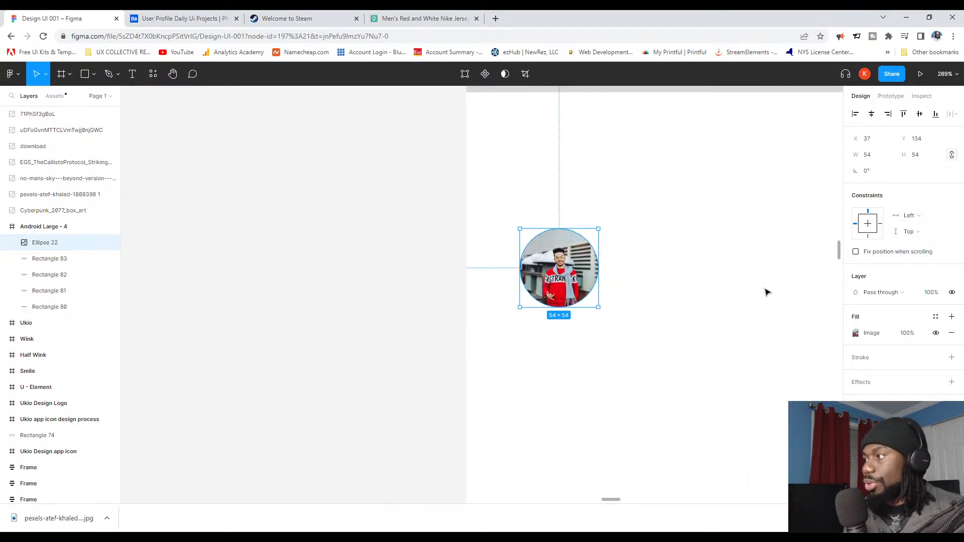
Step: Set the circle's image fill to Crop, then enlarge and reposition the photo so the man's face and shoulders fill the circle
{"action": "left_click", "coordinate": [869, 338]}
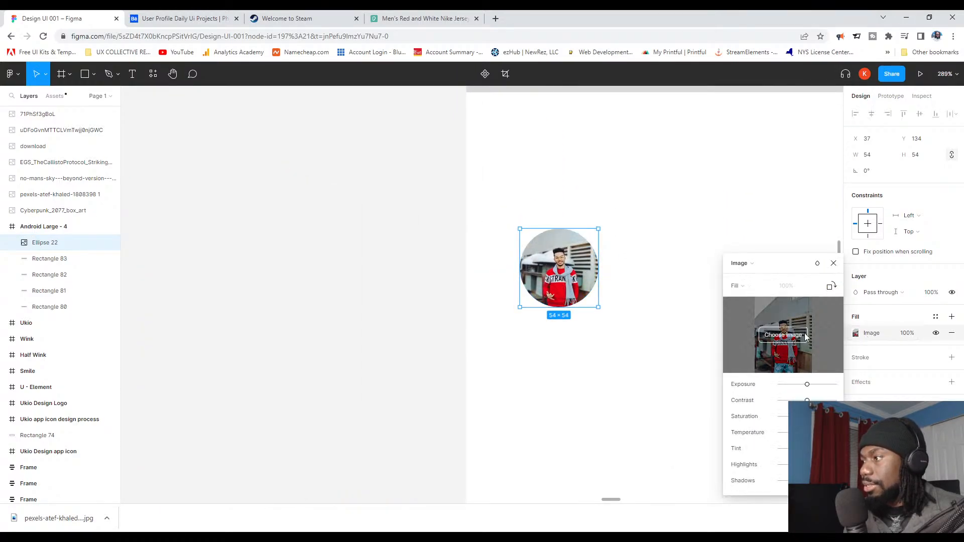
{"action": "left_click", "coordinate": [747, 286]}
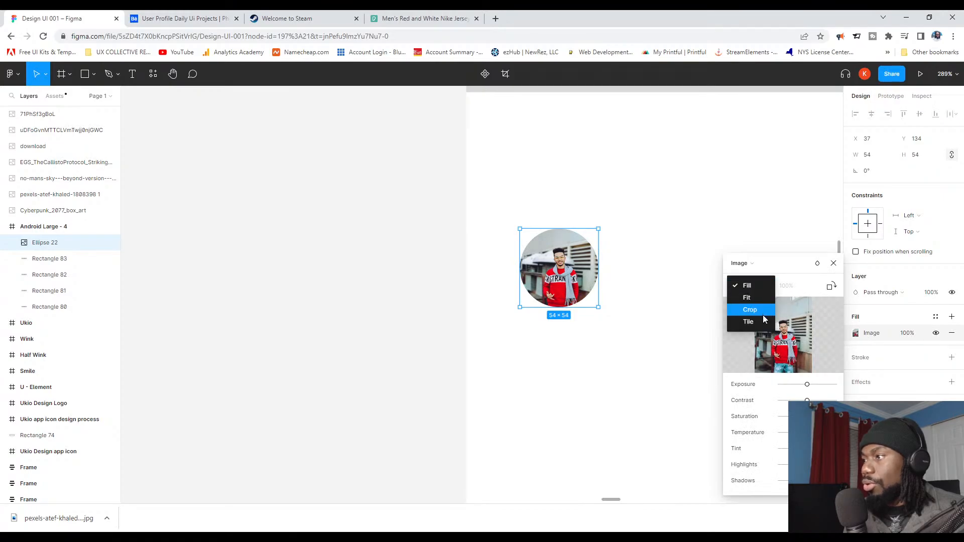
{"action": "left_click", "coordinate": [749, 309]}
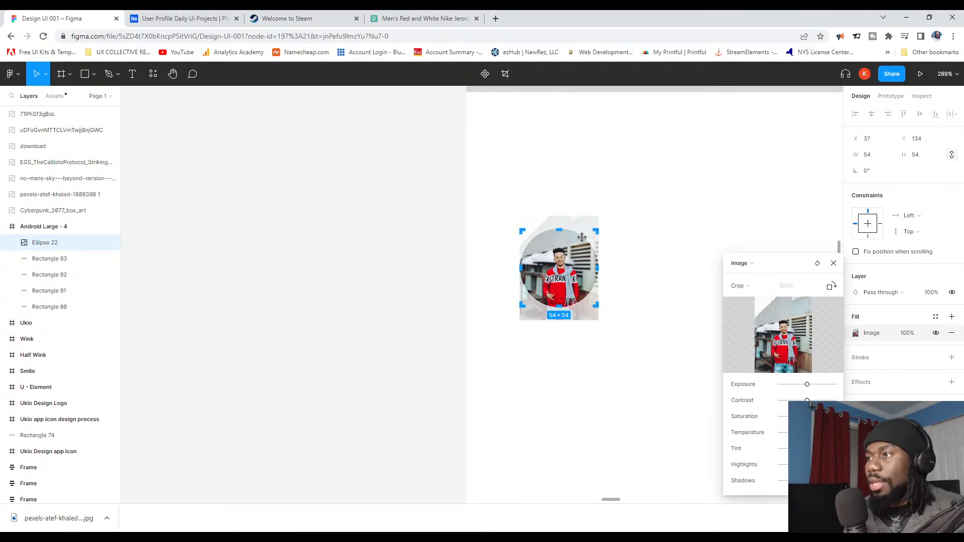
{"action": "left_click_drag", "start_coordinate": [599, 215], "coordinate": [696, 113]}
{"action": "left_click_drag", "start_coordinate": [563, 259], "coordinate": [511, 331]}
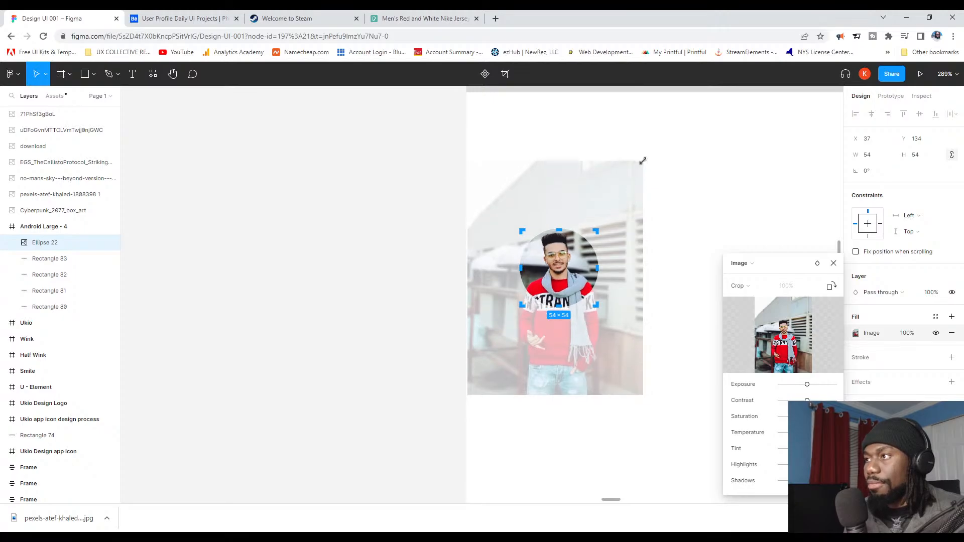
{"action": "left_click_drag", "start_coordinate": [644, 161], "coordinate": [651, 152]}
{"action": "left_click_drag", "start_coordinate": [559, 262], "coordinate": [557, 268]}
{"action": "key", "text": "Escape"}
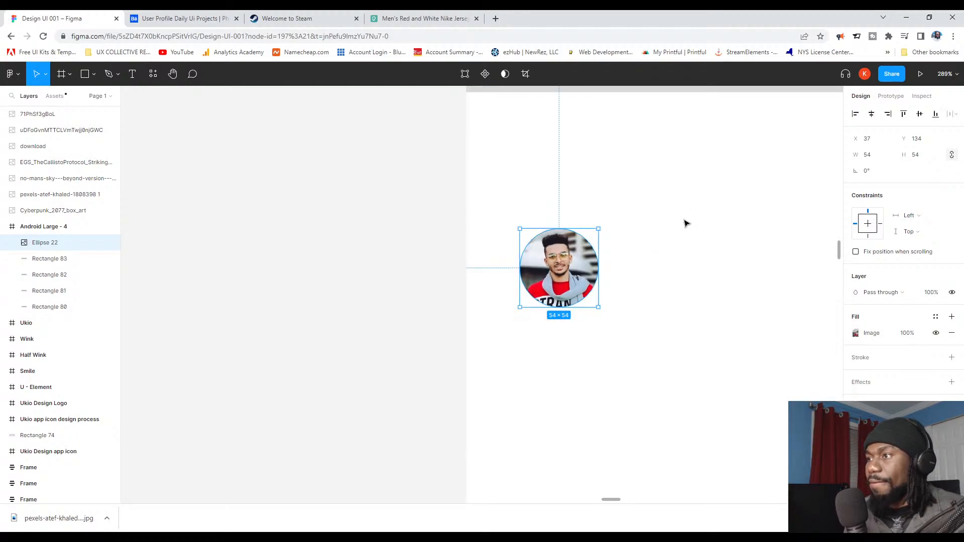
Step: Move the profile picture circle towards the middle of the frame, to about X 172, Y 126, and deselect it
{"action": "scroll", "coordinate": [661, 235], "scroll_direction": "down", "scroll_amount": 5, "text": "ctrl"}
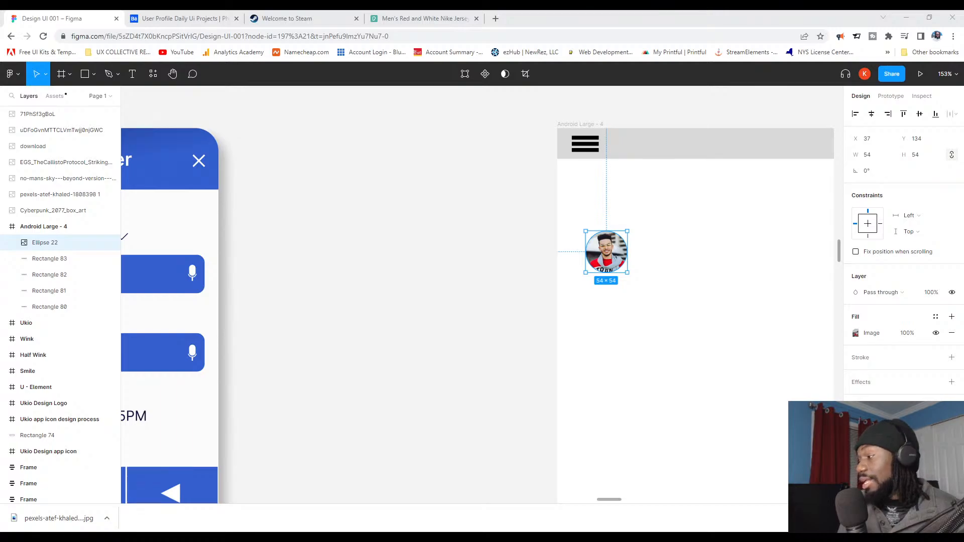
{"action": "left_click", "coordinate": [484, 284]}
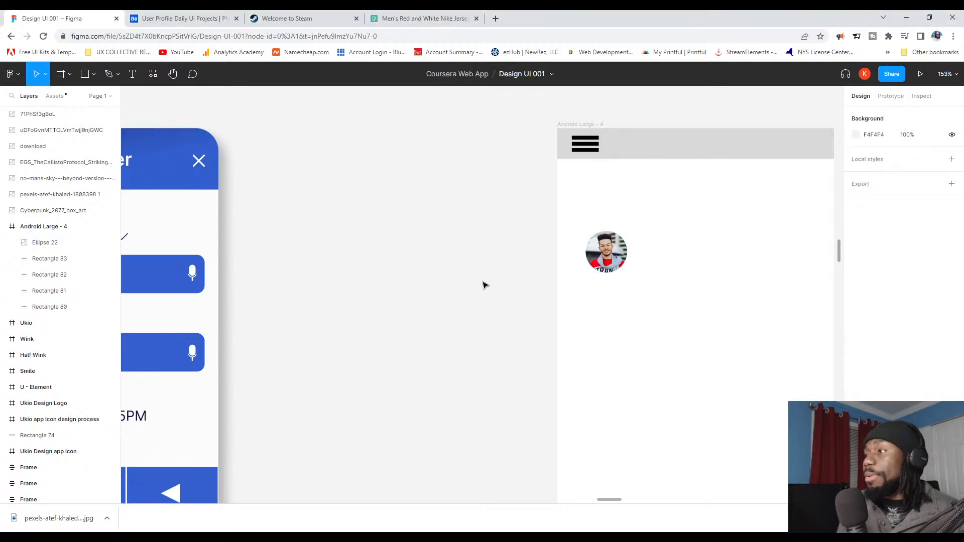
{"action": "scroll", "coordinate": [513, 270], "scroll_direction": "right", "scroll_amount": 3}
{"action": "left_click_drag", "start_coordinate": [459, 248], "coordinate": [555, 249]}
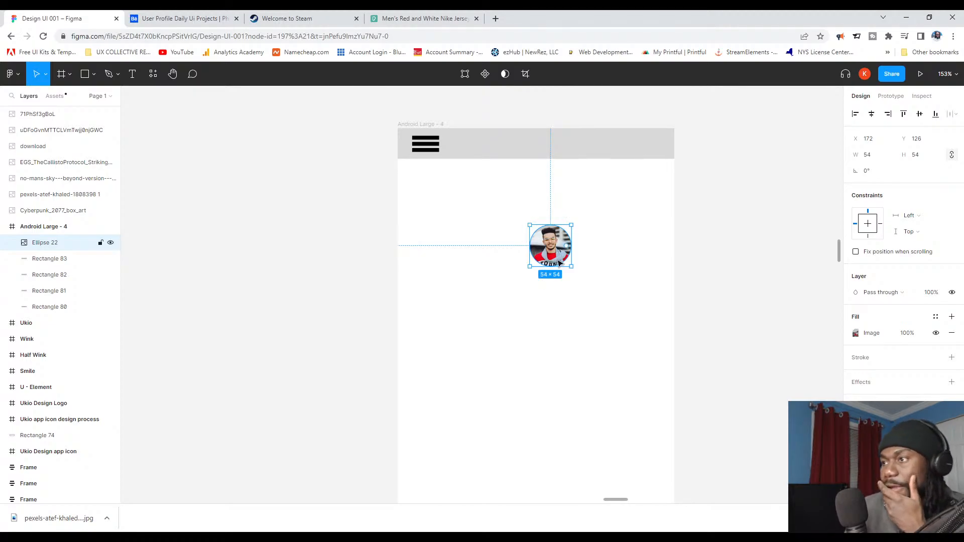
{"action": "left_click", "coordinate": [678, 236]}
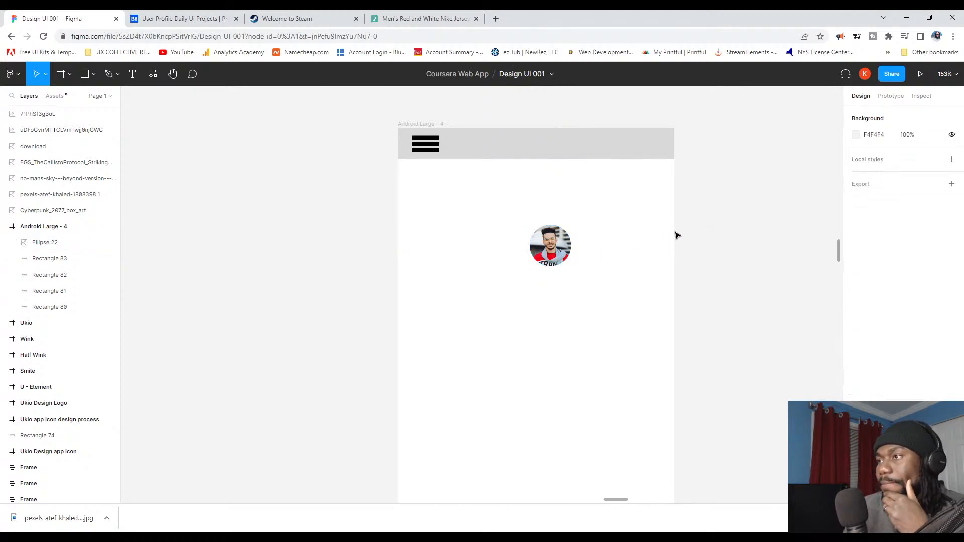
Step: Switch to Behance and look through the user profile Daily UI search results for layout references
{"action": "left_click", "coordinate": [172, 21]}
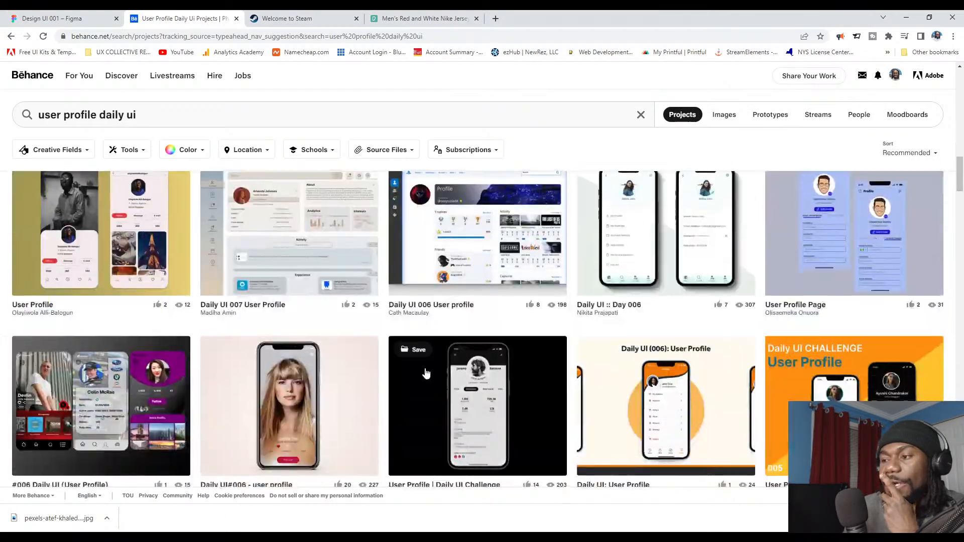
{"action": "scroll", "coordinate": [426, 373], "scroll_direction": "down", "scroll_amount": 5}
{"action": "scroll", "coordinate": [492, 227], "scroll_direction": "up", "scroll_amount": 2}
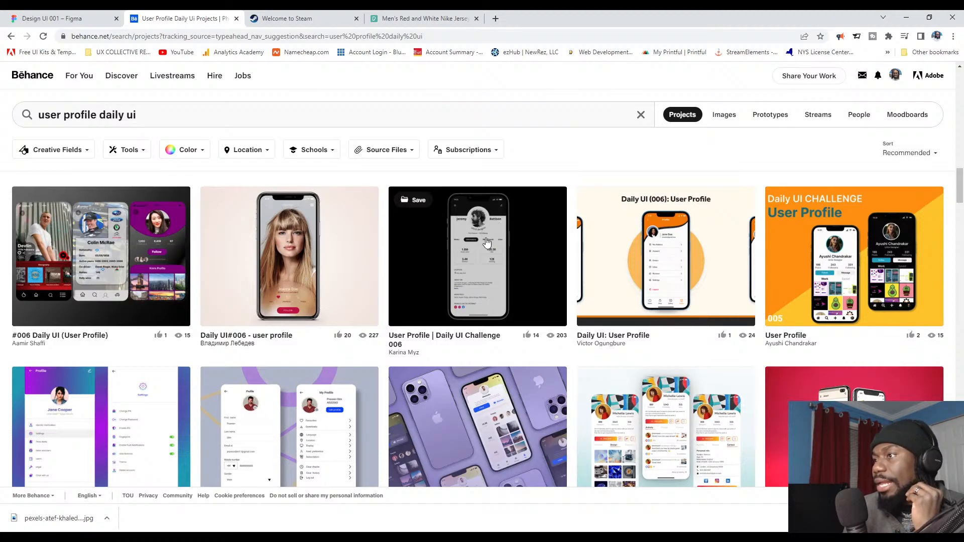
{"action": "scroll", "coordinate": [402, 268], "scroll_direction": "up", "scroll_amount": 5}
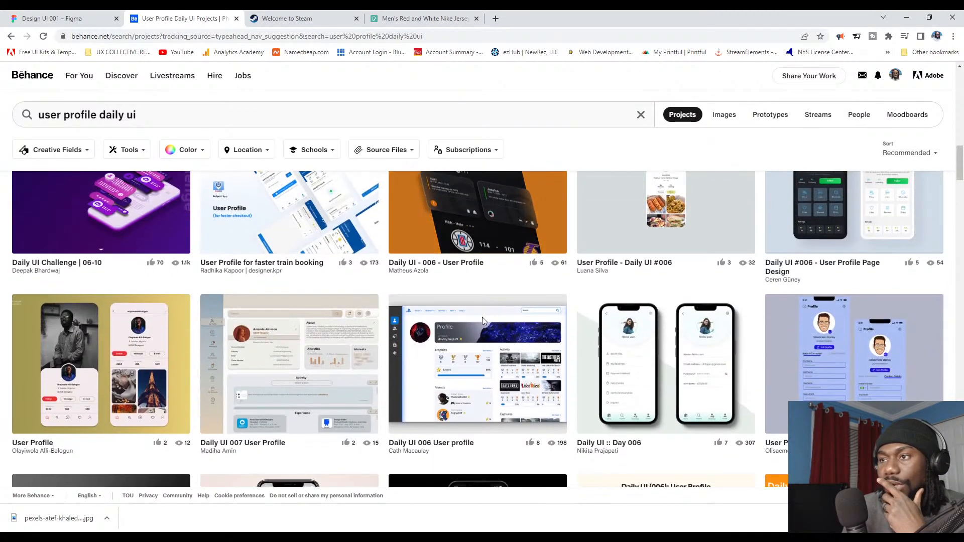
Step: Browse further down the Behance user profile projects for profile page layout ideas
{"action": "scroll", "coordinate": [190, 307], "scroll_direction": "down", "scroll_amount": 5}
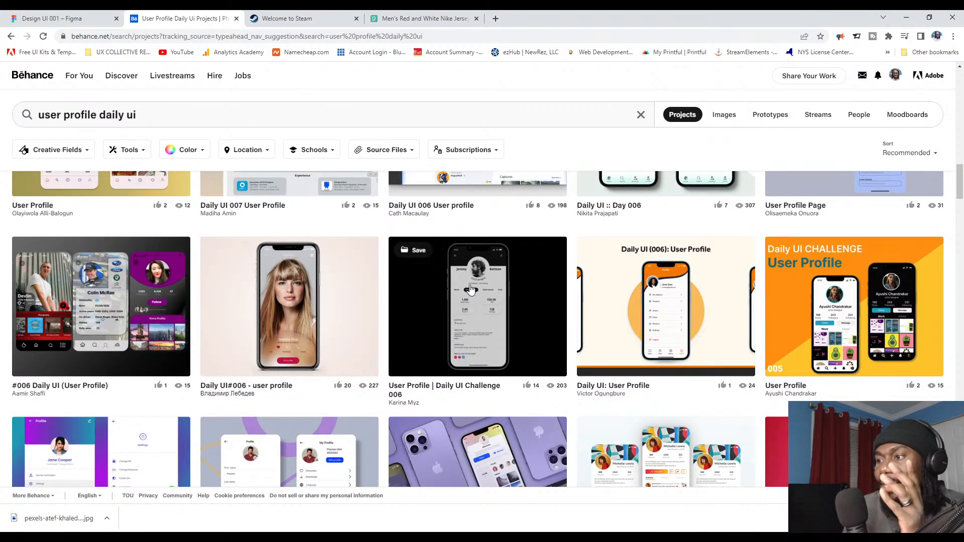
{"action": "scroll", "coordinate": [508, 320], "scroll_direction": "up", "scroll_amount": 1}
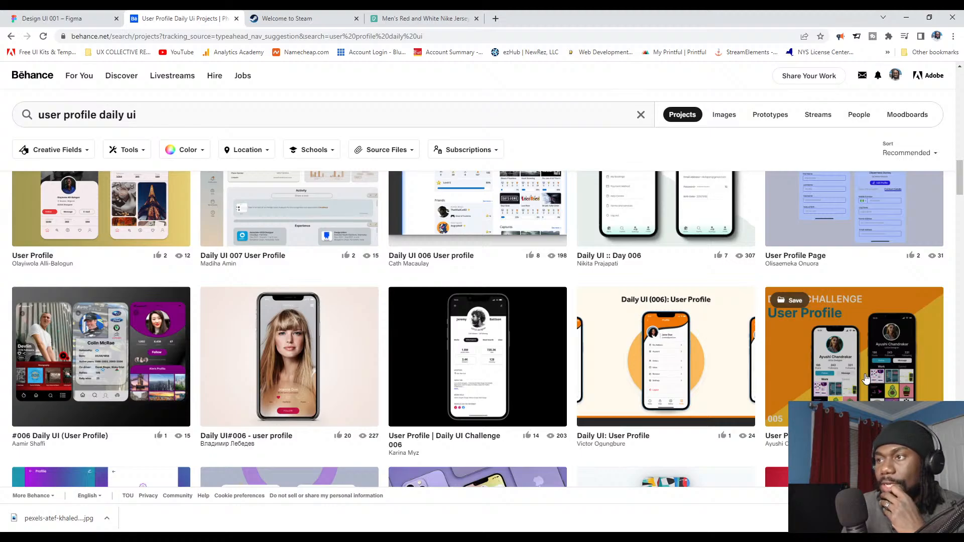
{"action": "scroll", "coordinate": [863, 382], "scroll_direction": "up", "scroll_amount": 3}
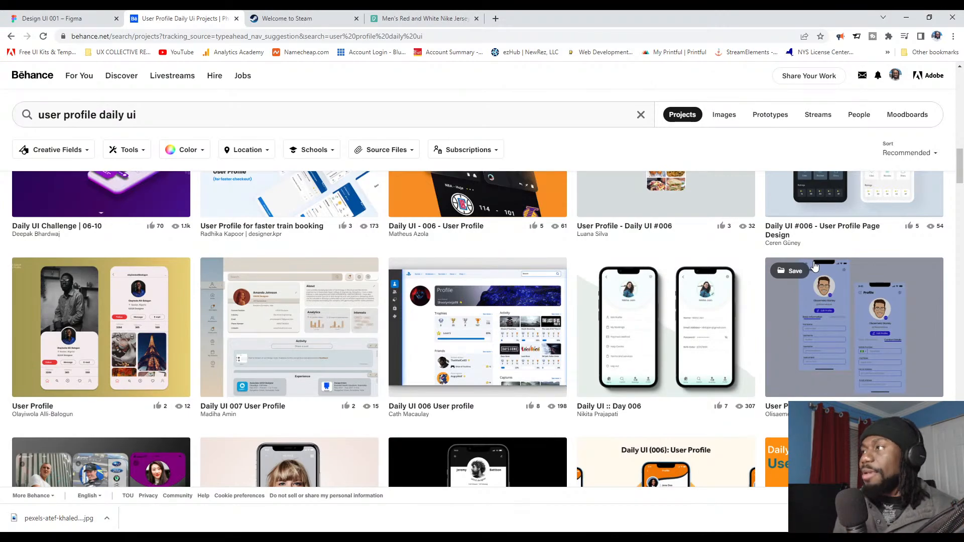
Step: Switch back to Figma, enlarge the profile picture circle and centre it horizontally in the Android Large frame
{"action": "left_click", "coordinate": [72, 18]}
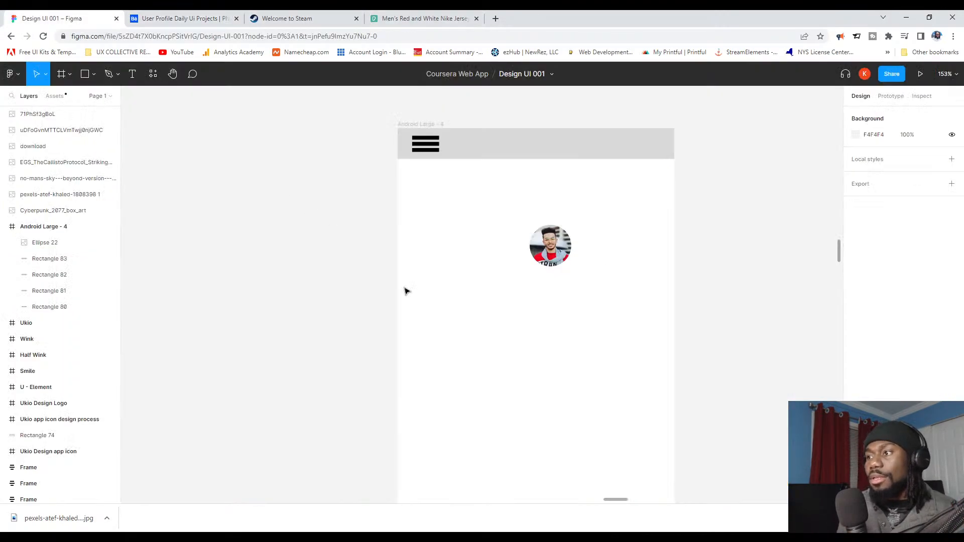
{"action": "left_click", "coordinate": [557, 244]}
{"action": "left_click", "coordinate": [557, 244]}
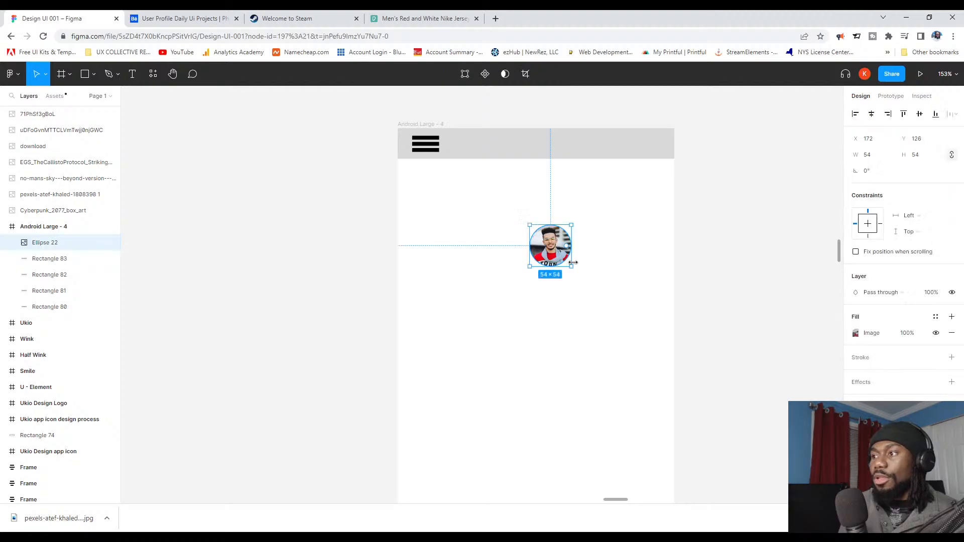
{"action": "left_click_drag", "start_coordinate": [572, 269], "coordinate": [551, 267]}
{"action": "left_click", "coordinate": [724, 247]}
{"action": "scroll", "coordinate": [724, 247], "scroll_direction": "down", "scroll_amount": 3}
{"action": "scroll", "coordinate": [725, 247], "scroll_direction": "down", "scroll_amount": 1}
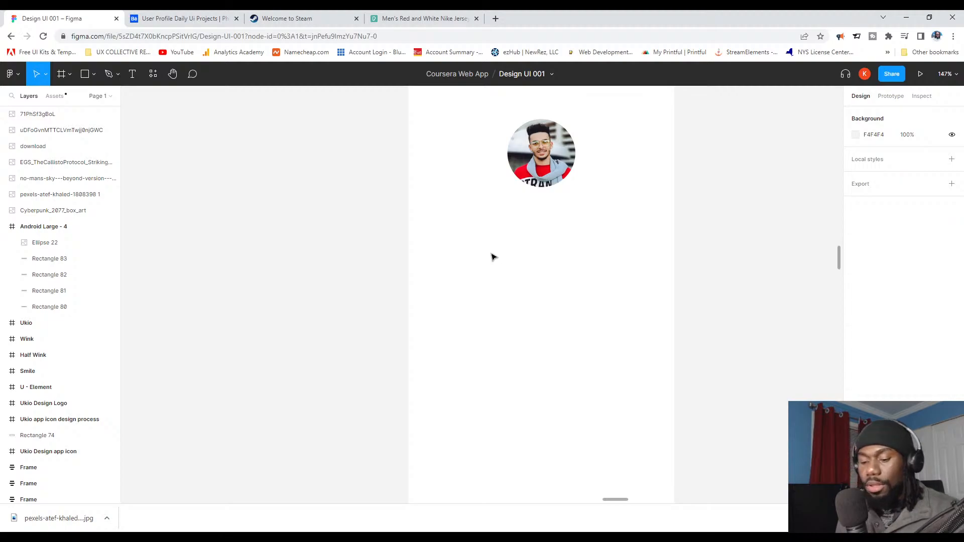
Step: Draw a 360 × 360 rectangle across the frame's full width at Y 149, starting partway down the profile picture
{"action": "key", "text": "r"}
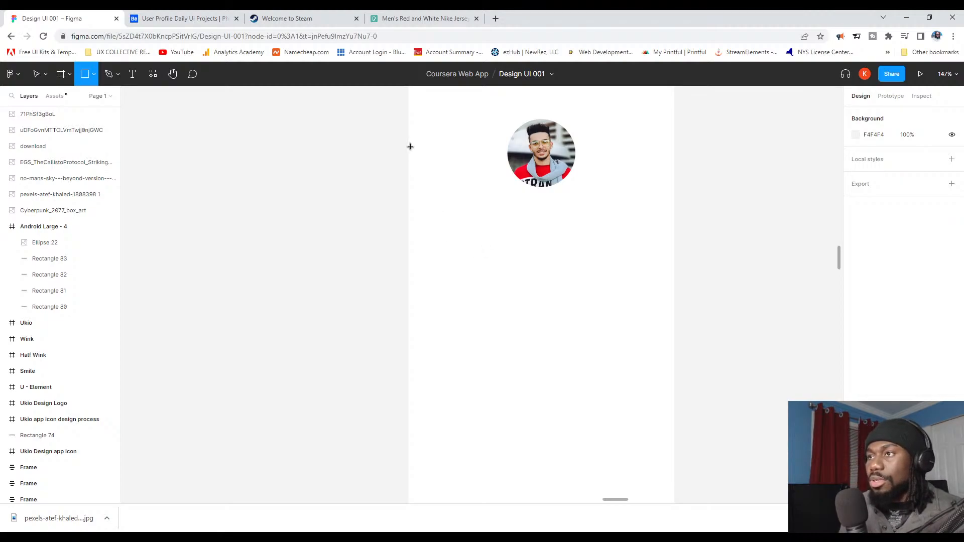
{"action": "left_click_drag", "start_coordinate": [410, 146], "coordinate": [673, 339]}
{"action": "scroll", "coordinate": [557, 291], "scroll_direction": "down", "scroll_amount": 5}
{"action": "scroll", "coordinate": [540, 151], "scroll_direction": "up", "scroll_amount": 1}
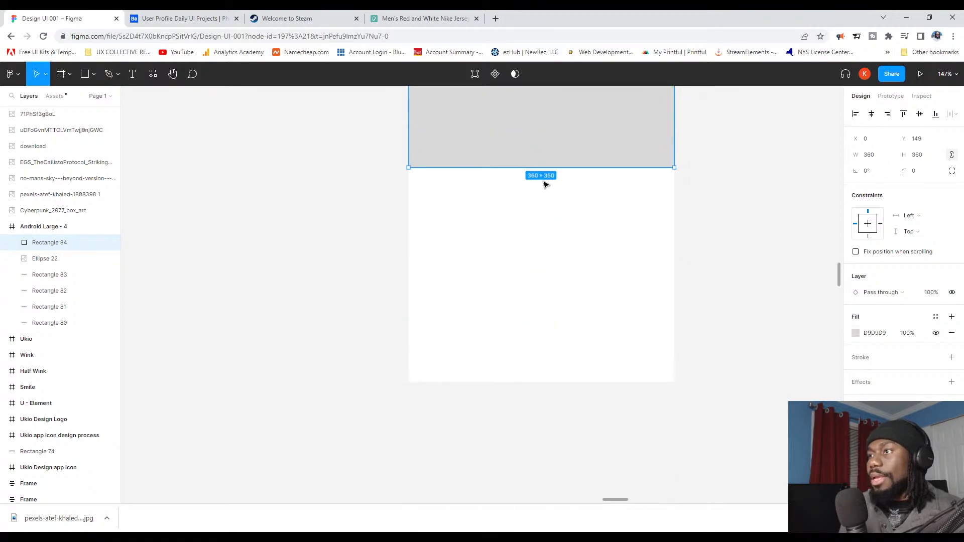
{"action": "scroll", "coordinate": [546, 196], "scroll_direction": "up", "scroll_amount": 7}
{"action": "left_click", "coordinate": [730, 242]}
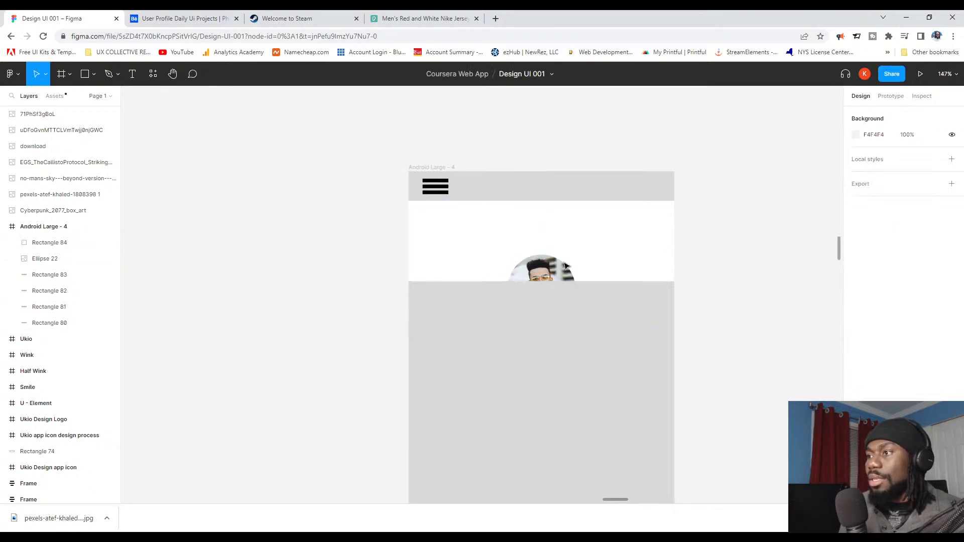
Step: Send the large grey rectangle to the back of the frame, behind the profile picture, and deselect it
{"action": "left_click", "coordinate": [566, 266]}
{"action": "left_click", "coordinate": [616, 301]}
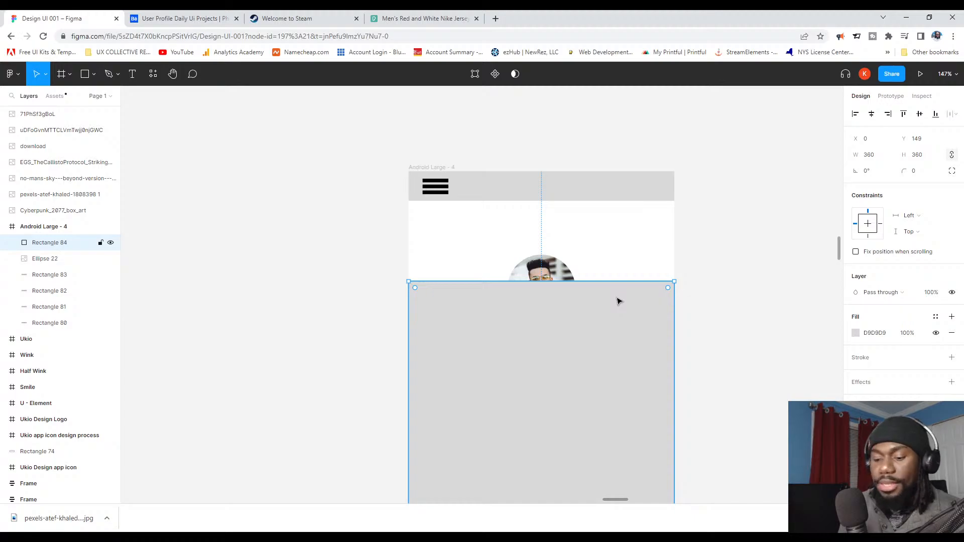
{"action": "key", "text": "ctrl+shift+["}
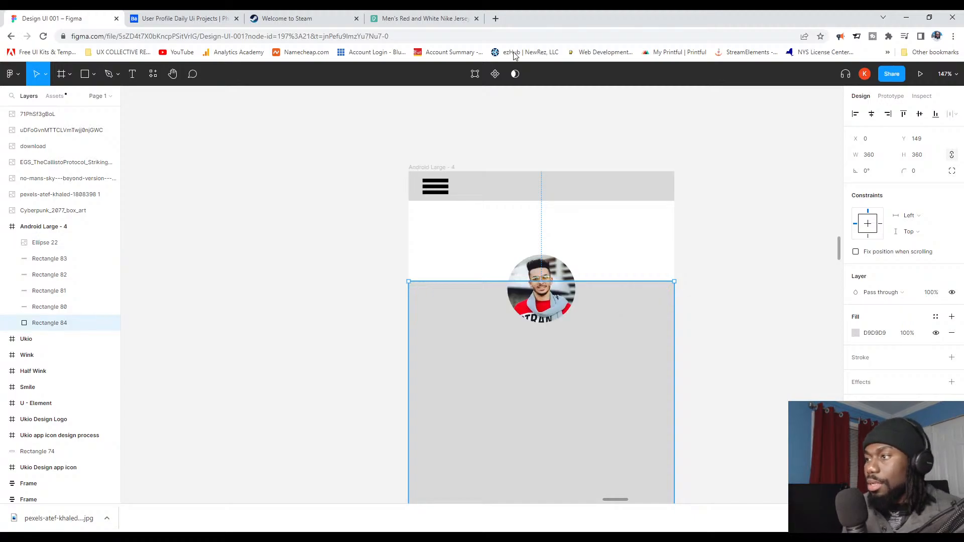
{"action": "left_click", "coordinate": [705, 251]}
{"action": "scroll", "coordinate": [669, 270], "scroll_direction": "down", "scroll_amount": 4}
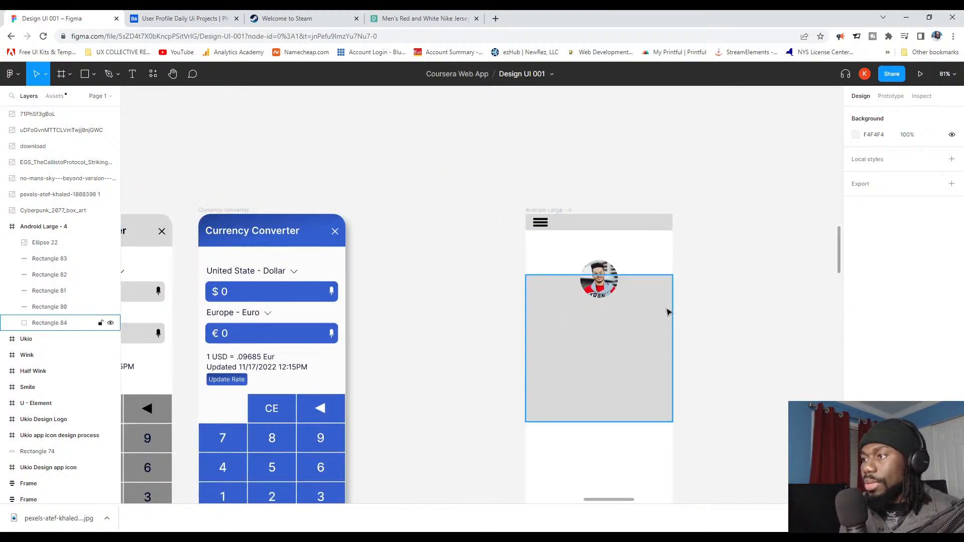
{"action": "scroll", "coordinate": [640, 339], "scroll_direction": "up", "scroll_amount": 4}
{"action": "scroll", "coordinate": [607, 329], "scroll_direction": "down", "scroll_amount": 3}
{"action": "scroll", "coordinate": [600, 346], "scroll_direction": "up", "scroll_amount": 1}
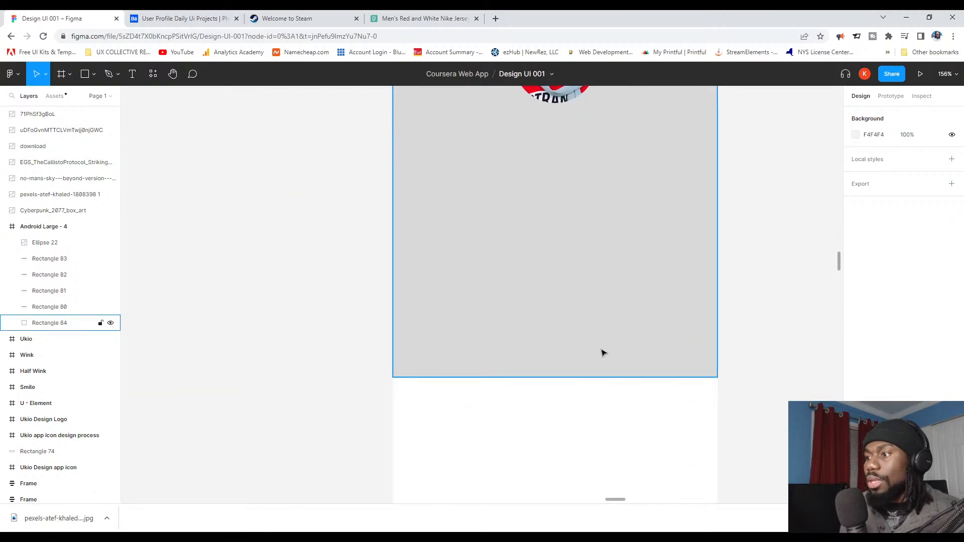
{"action": "scroll", "coordinate": [601, 358], "scroll_direction": "down", "scroll_amount": 2}
{"action": "scroll", "coordinate": [527, 295], "scroll_direction": "up", "scroll_amount": 2}
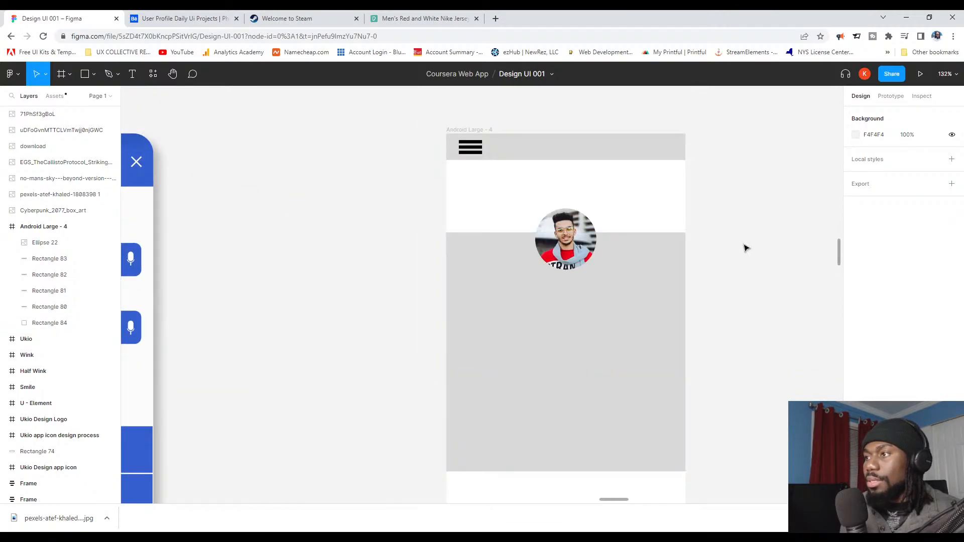
Step: Switch to Behance, open the black-and-white "User Profile | Daily UI Challenge 006" project and appreciate it
{"action": "left_click", "coordinate": [164, 17]}
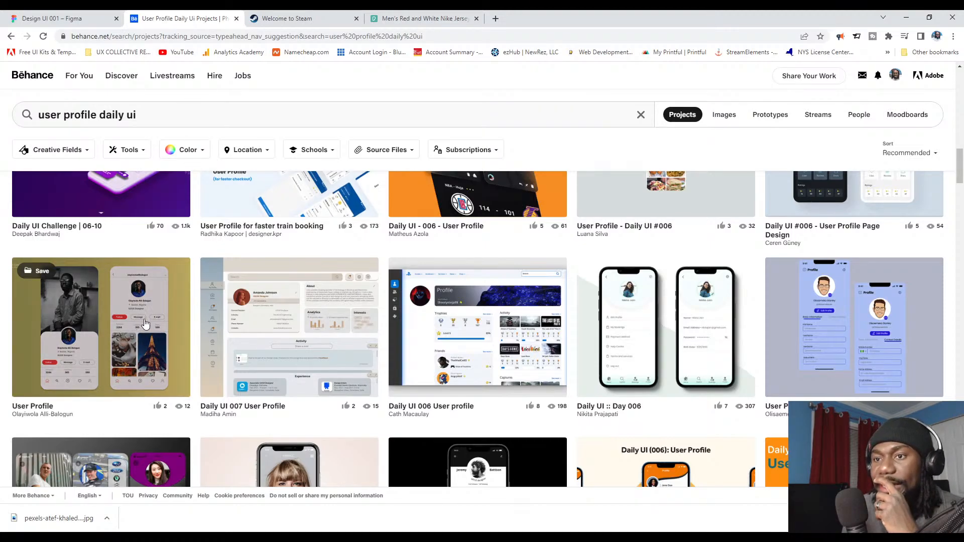
{"action": "scroll", "coordinate": [856, 369], "scroll_direction": "up", "scroll_amount": 3}
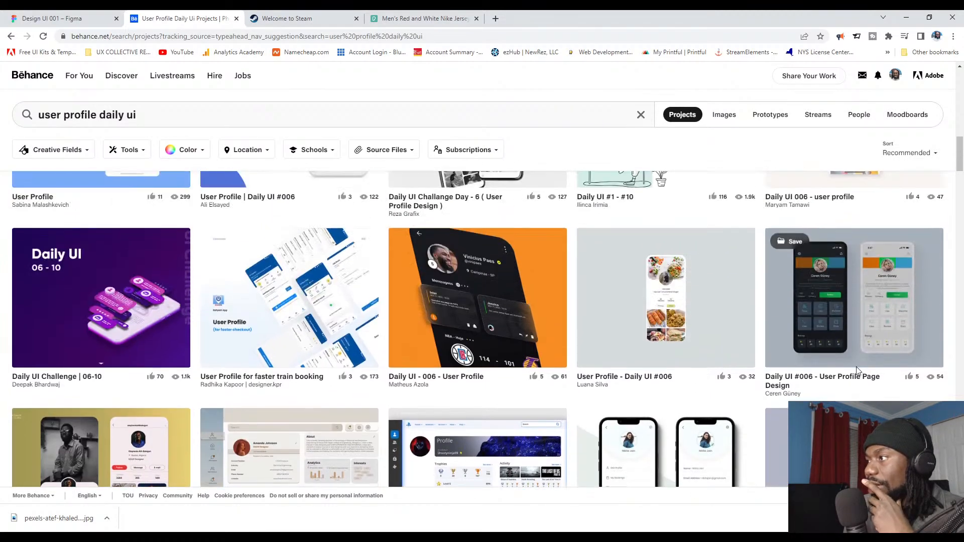
{"action": "scroll", "coordinate": [341, 340], "scroll_direction": "up", "scroll_amount": 3}
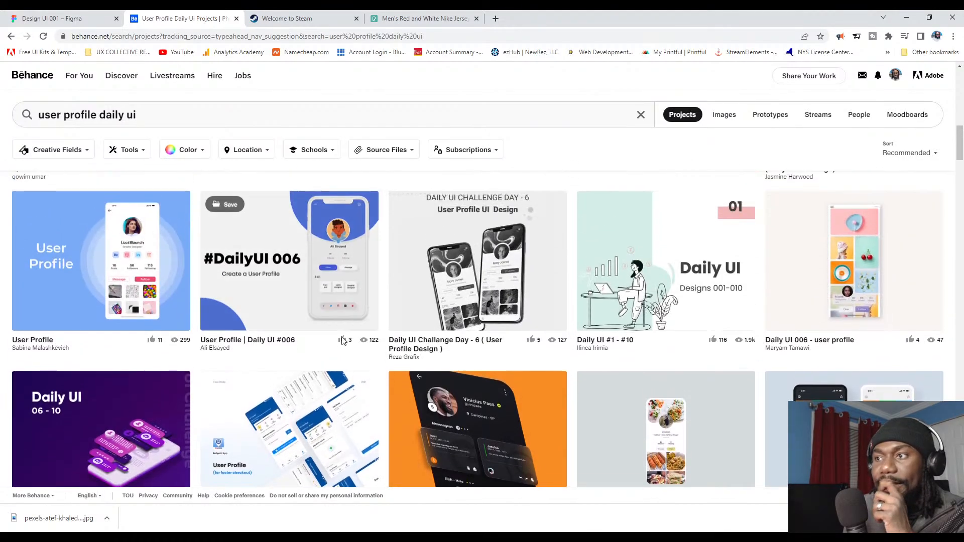
{"action": "scroll", "coordinate": [341, 340], "scroll_direction": "down", "scroll_amount": 9}
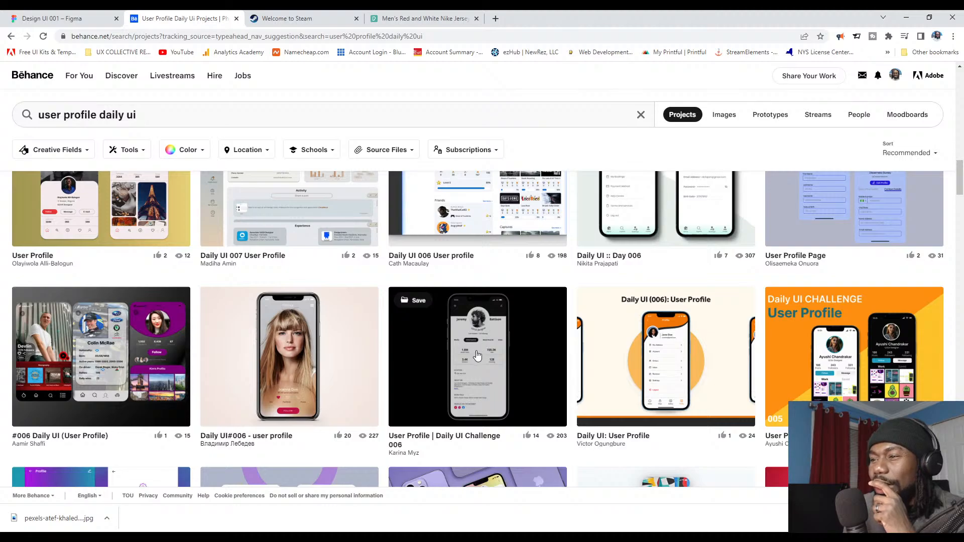
{"action": "left_click", "coordinate": [476, 356]}
{"action": "scroll", "coordinate": [934, 247], "scroll_direction": "down", "scroll_amount": 2}
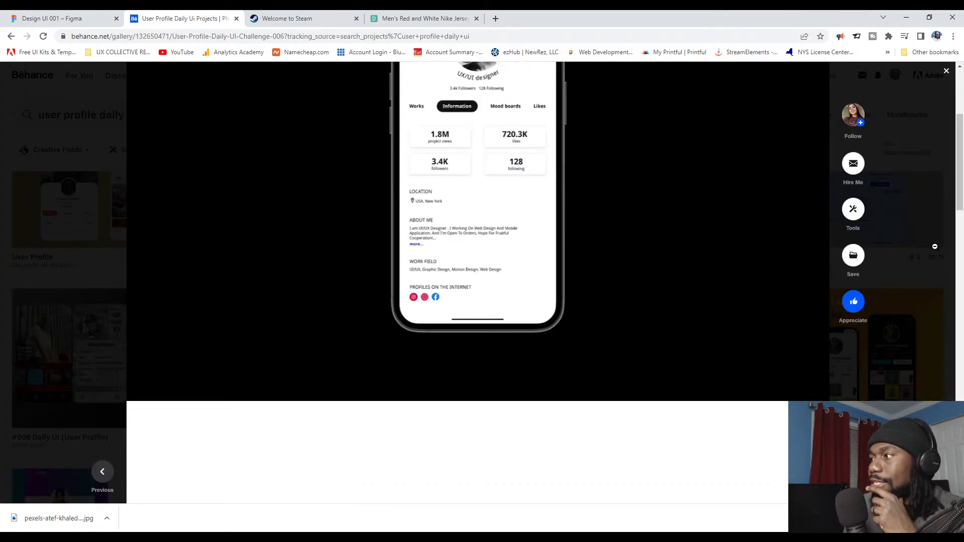
{"action": "left_click", "coordinate": [853, 301]}
{"action": "scroll", "coordinate": [380, 219], "scroll_direction": "up", "scroll_amount": 3}
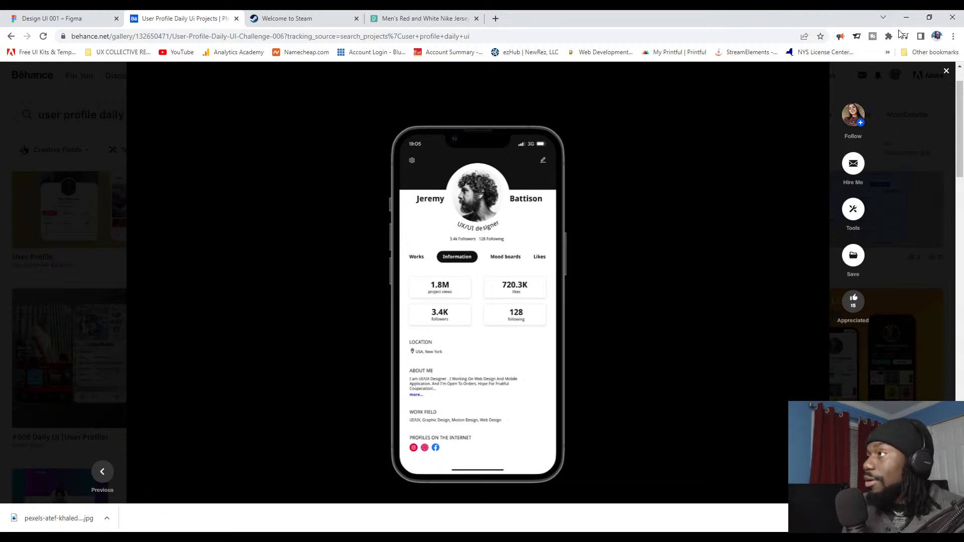
{"action": "left_click", "coordinate": [70, 18]}
{"action": "left_click", "coordinate": [538, 307]}
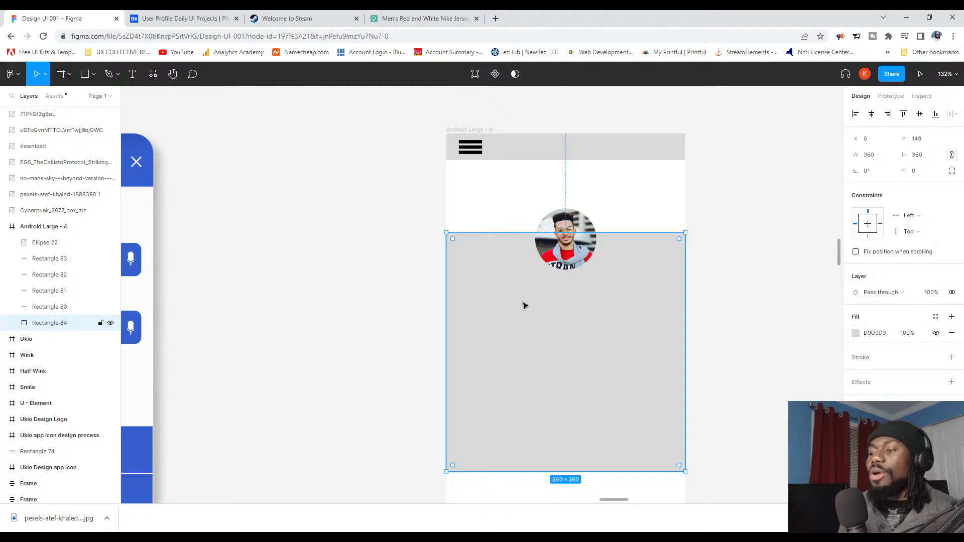
{"action": "left_click", "coordinate": [733, 253]}
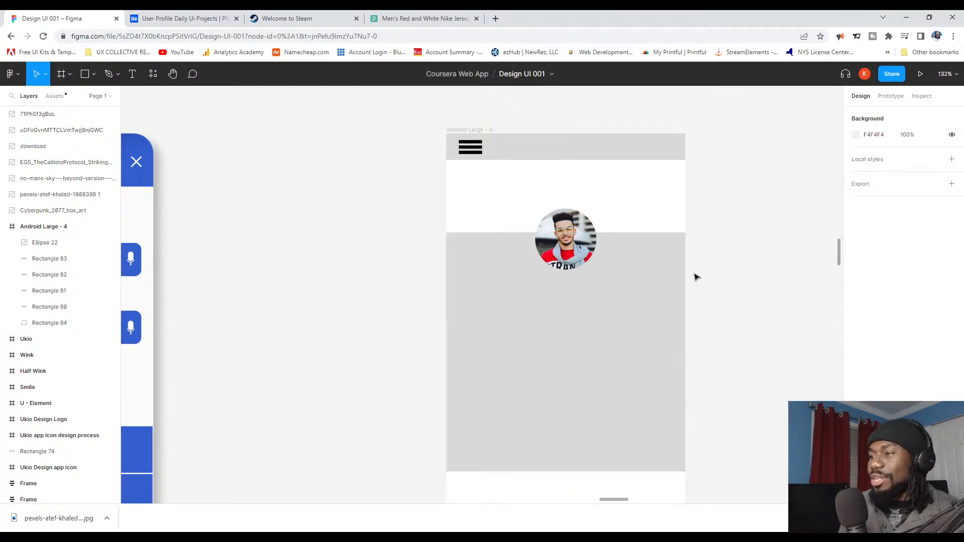
{"action": "scroll", "coordinate": [637, 296], "scroll_direction": "down", "scroll_amount": 2}
{"action": "scroll", "coordinate": [508, 319], "scroll_direction": "up", "scroll_amount": 4}
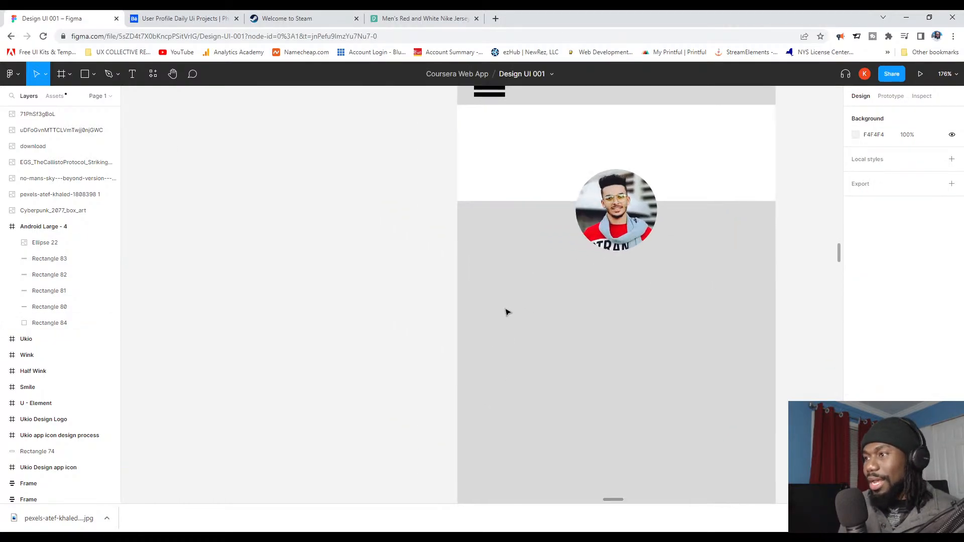
{"action": "scroll", "coordinate": [529, 294], "scroll_direction": "down", "scroll_amount": 4}
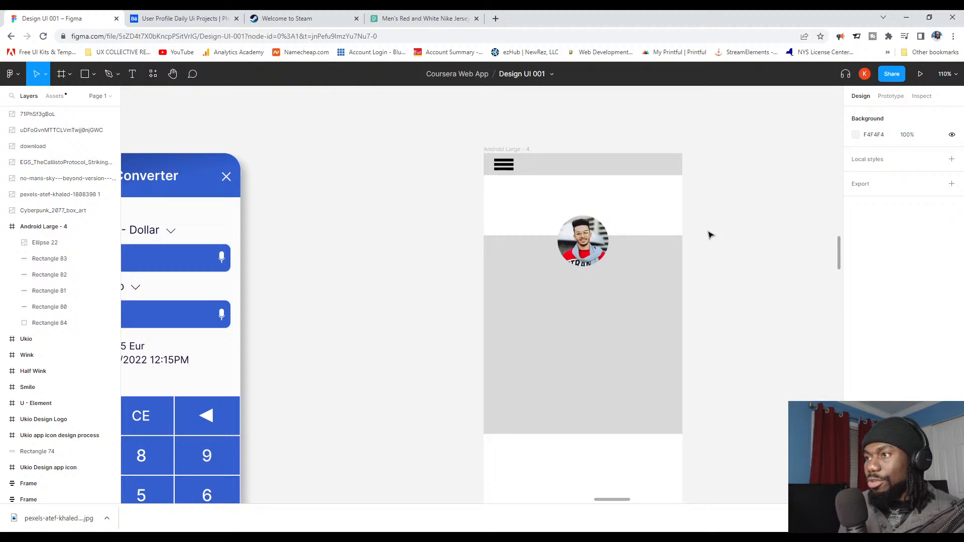
Step: Switch to Pexels, close the open photo of the man in red and search for "gaming"
{"action": "left_click", "coordinate": [376, 19]}
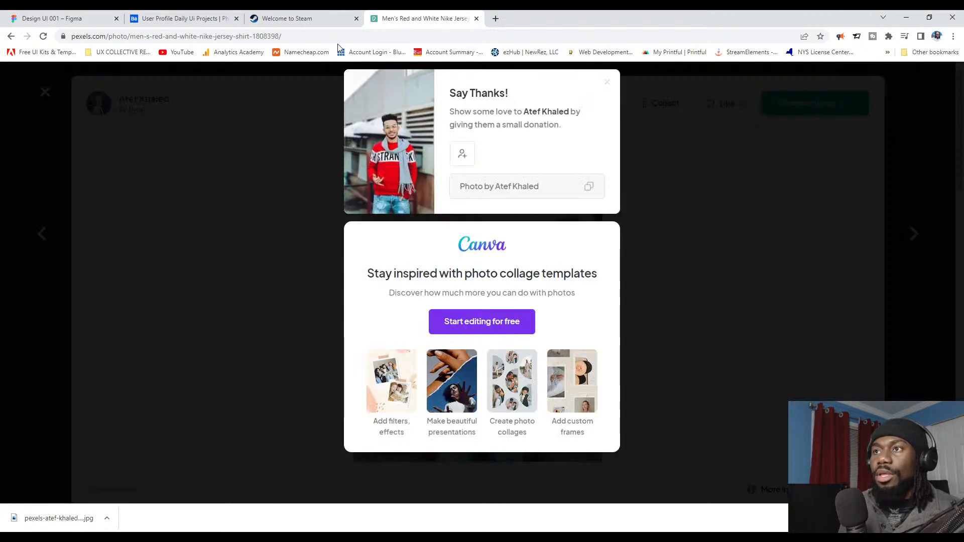
{"action": "left_click", "coordinate": [47, 161]}
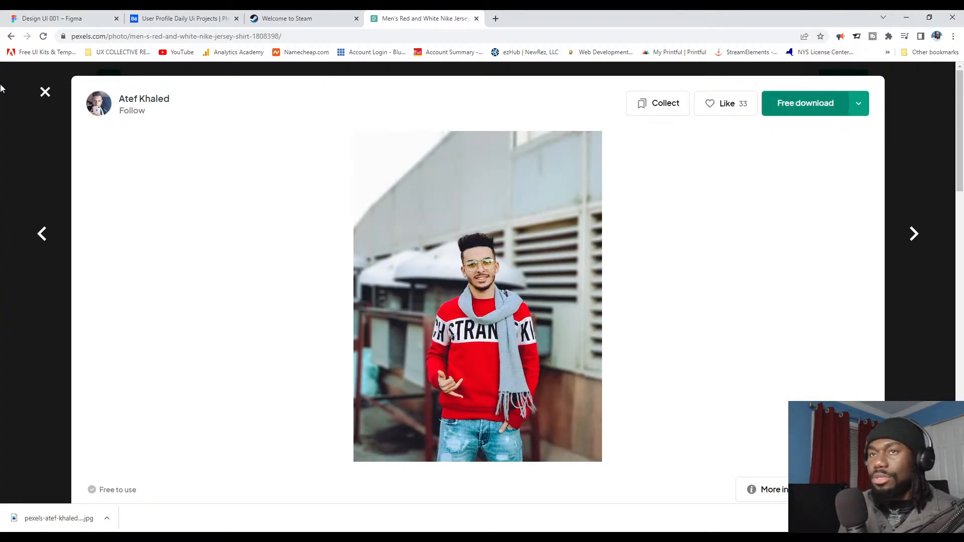
{"action": "left_click", "coordinate": [45, 92]}
{"action": "double_click", "coordinate": [317, 84]}
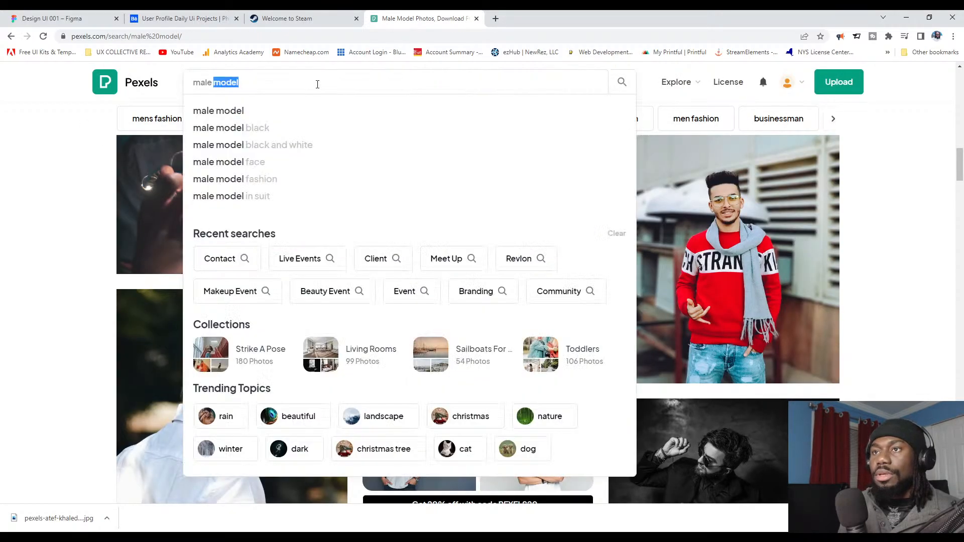
{"action": "left_click", "coordinate": [321, 85]}
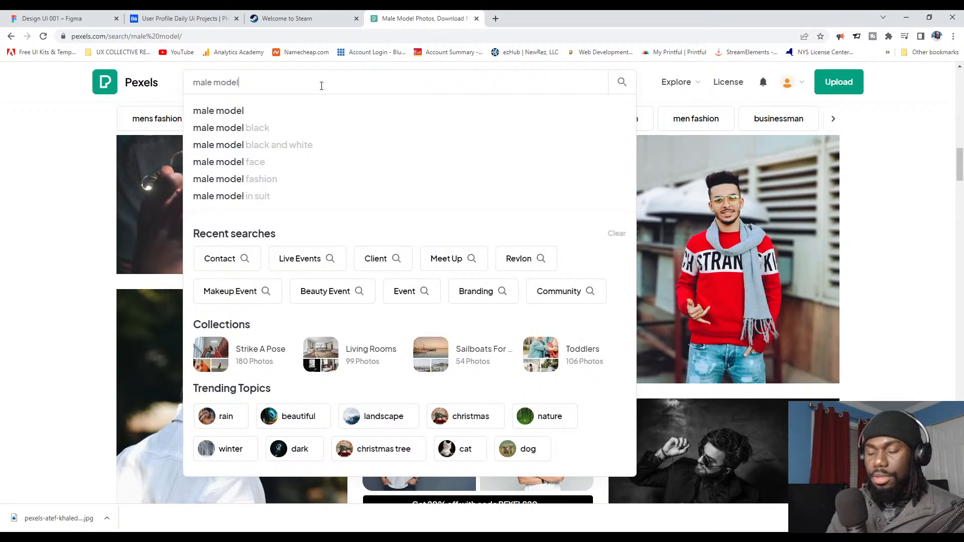
{"action": "triple_click", "coordinate": [321, 86]}
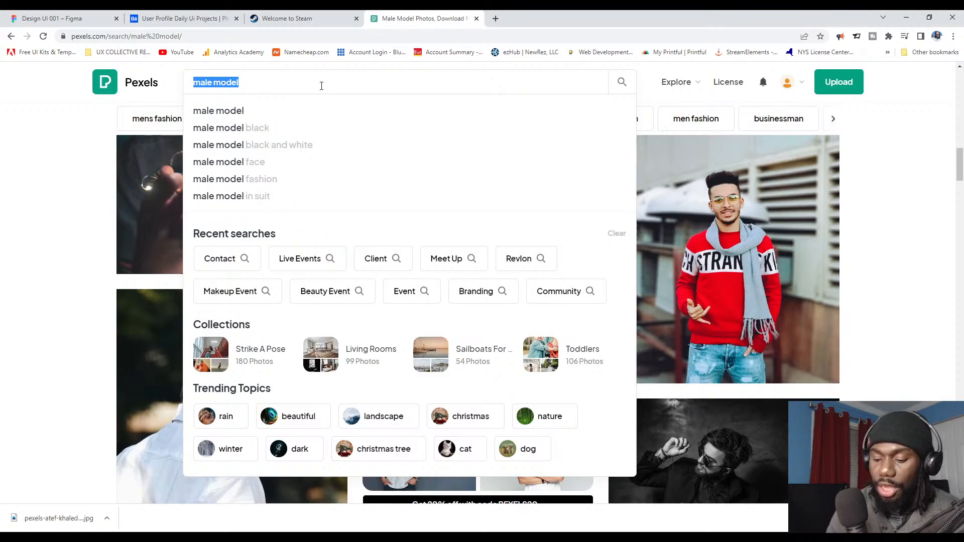
{"action": "type", "text": "gaming"}
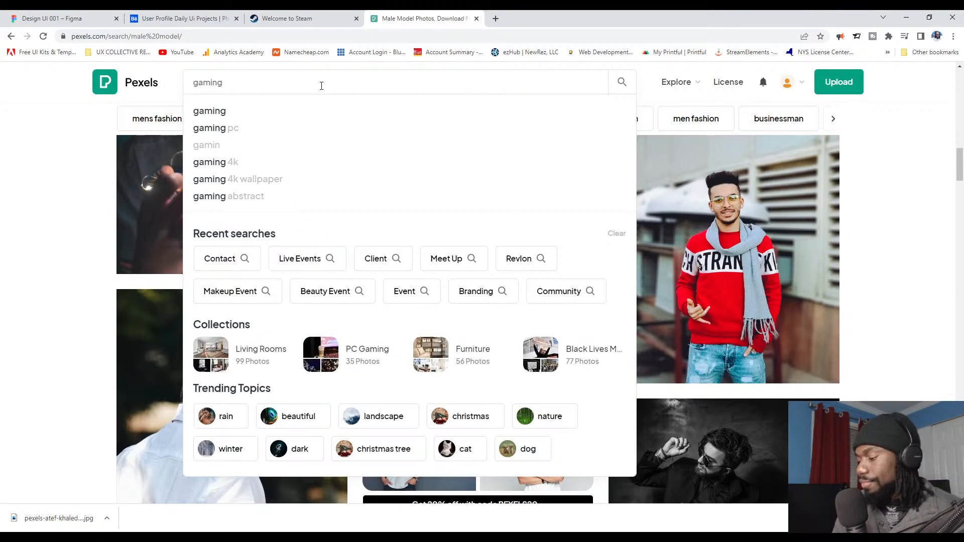
{"action": "key", "text": "Return"}
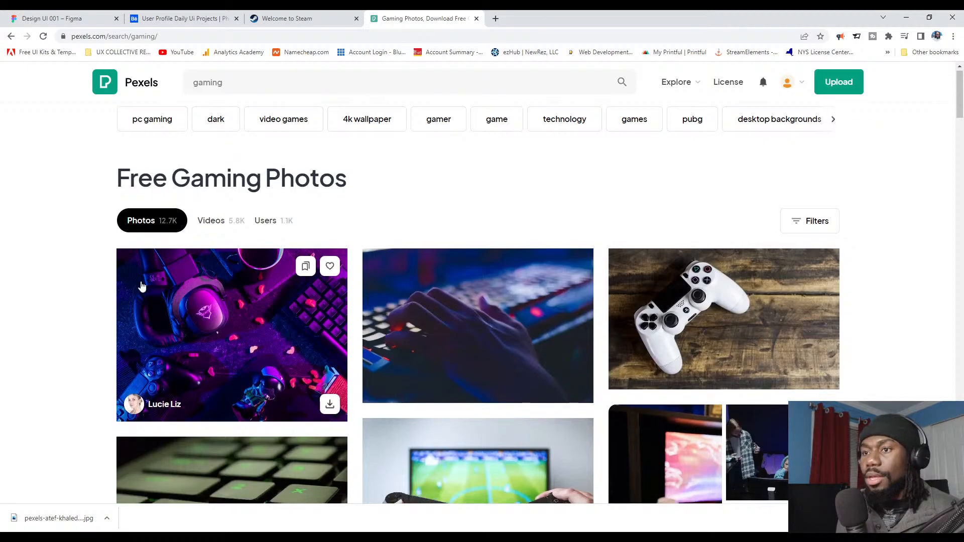
Step: Find the photo of the man wearing VR goggles among the gaming results, open it and download it
{"action": "scroll", "coordinate": [268, 271], "scroll_direction": "down", "scroll_amount": 2}
{"action": "scroll", "coordinate": [286, 265], "scroll_direction": "down", "scroll_amount": 1}
{"action": "scroll", "coordinate": [282, 263], "scroll_direction": "up", "scroll_amount": 2}
{"action": "scroll", "coordinate": [295, 269], "scroll_direction": "down", "scroll_amount": 3}
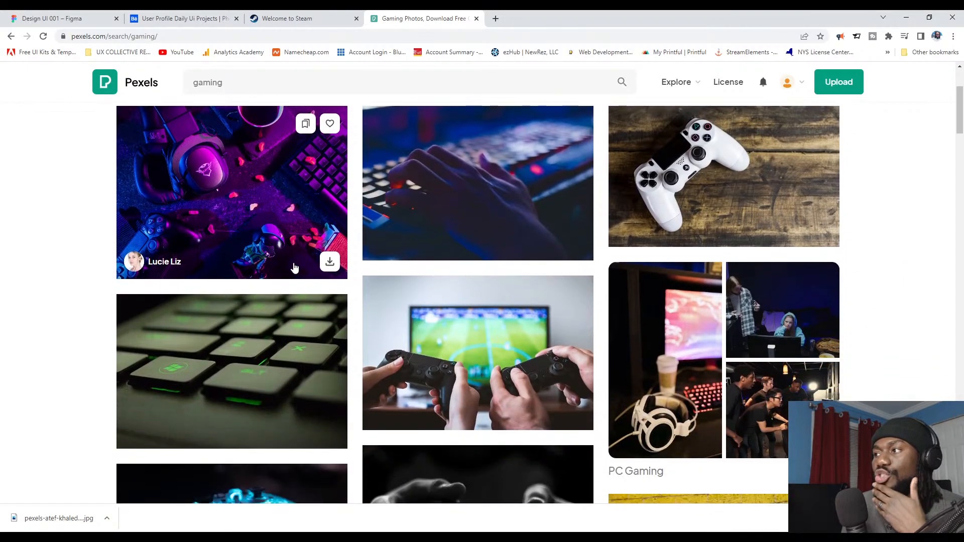
{"action": "scroll", "coordinate": [279, 287], "scroll_direction": "down", "scroll_amount": 6}
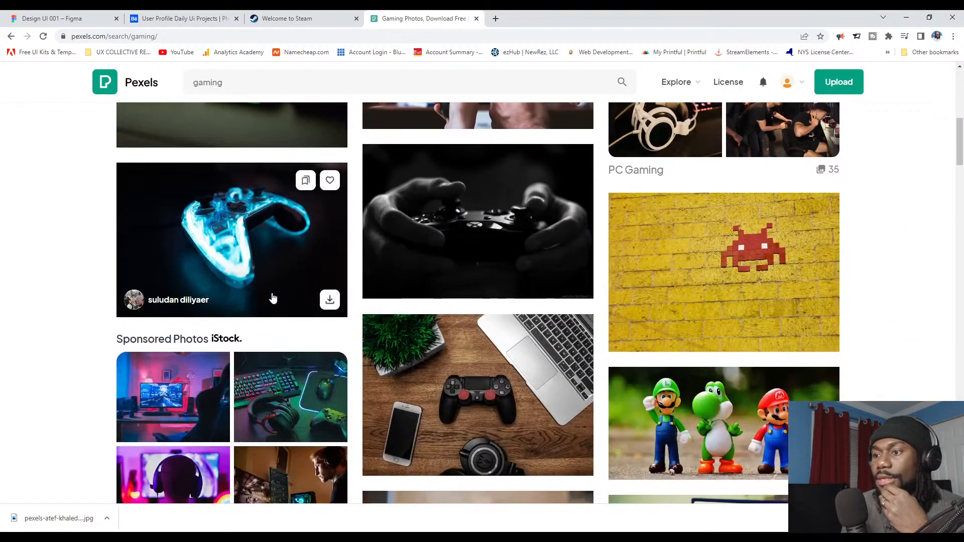
{"action": "scroll", "coordinate": [272, 298], "scroll_direction": "down", "scroll_amount": 8}
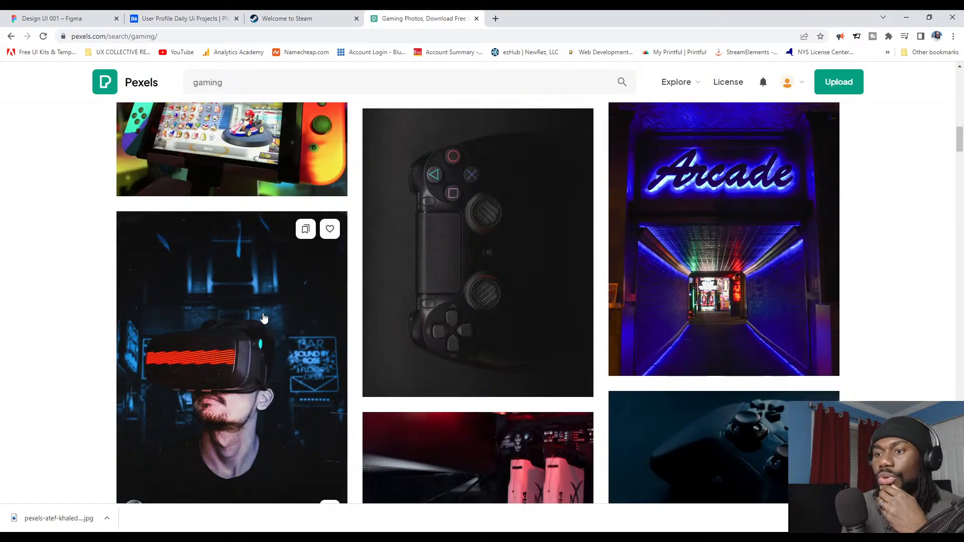
{"action": "scroll", "coordinate": [264, 318], "scroll_direction": "down", "scroll_amount": 4}
{"action": "scroll", "coordinate": [262, 316], "scroll_direction": "up", "scroll_amount": 2}
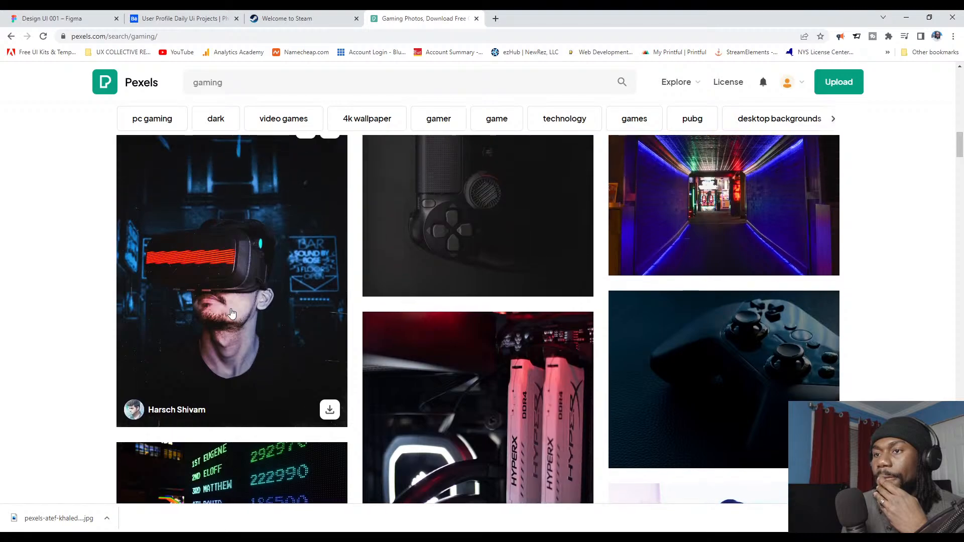
{"action": "left_click", "coordinate": [232, 314]}
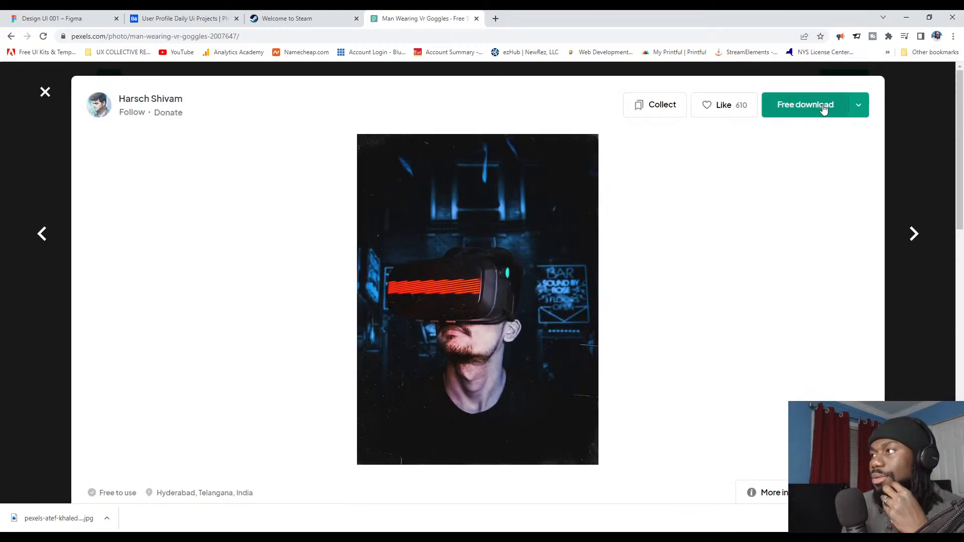
{"action": "left_click", "coordinate": [805, 105]}
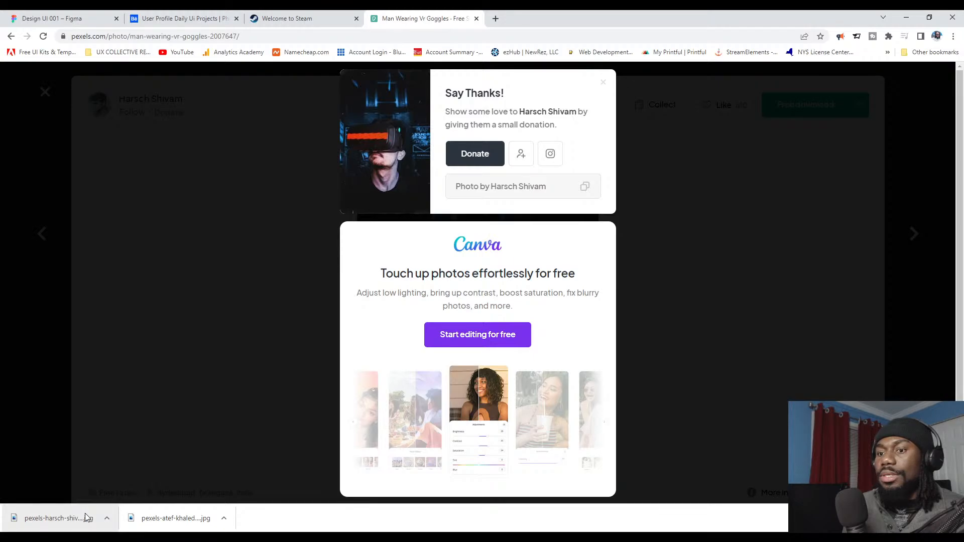
Step: Switch to Figma, duplicate the large grey panel to Y 40 directly below the header, and reduce the copy's height to 109
{"action": "left_click", "coordinate": [25, 21]}
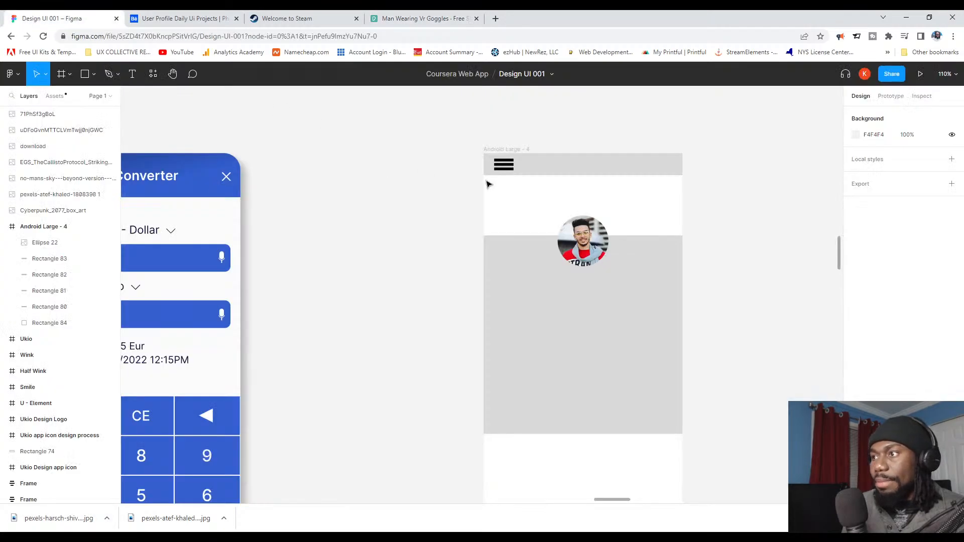
{"action": "left_click", "coordinate": [516, 264]}
{"action": "left_click_drag", "start_coordinate": [545, 293], "coordinate": [545, 232], "text": "alt"}
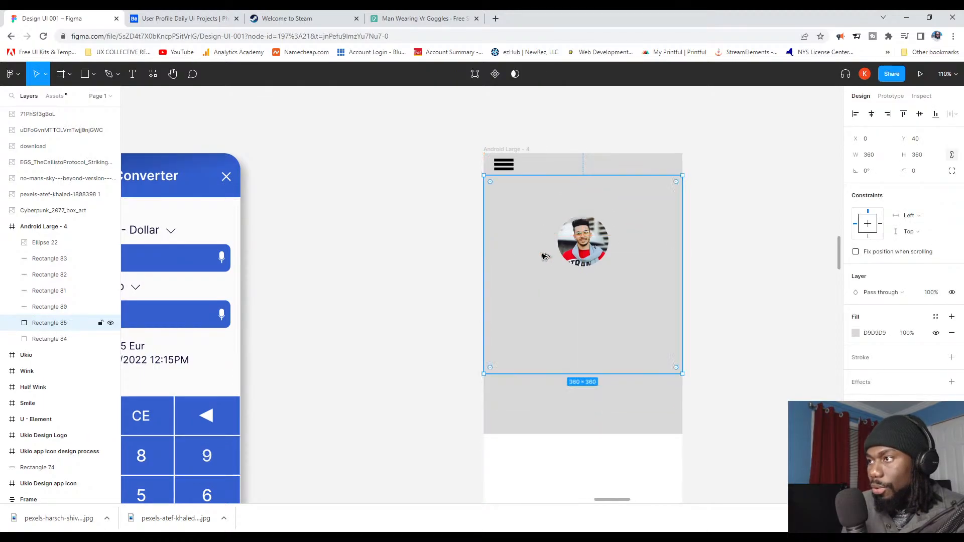
{"action": "left_click_drag", "start_coordinate": [588, 372], "coordinate": [589, 235]}
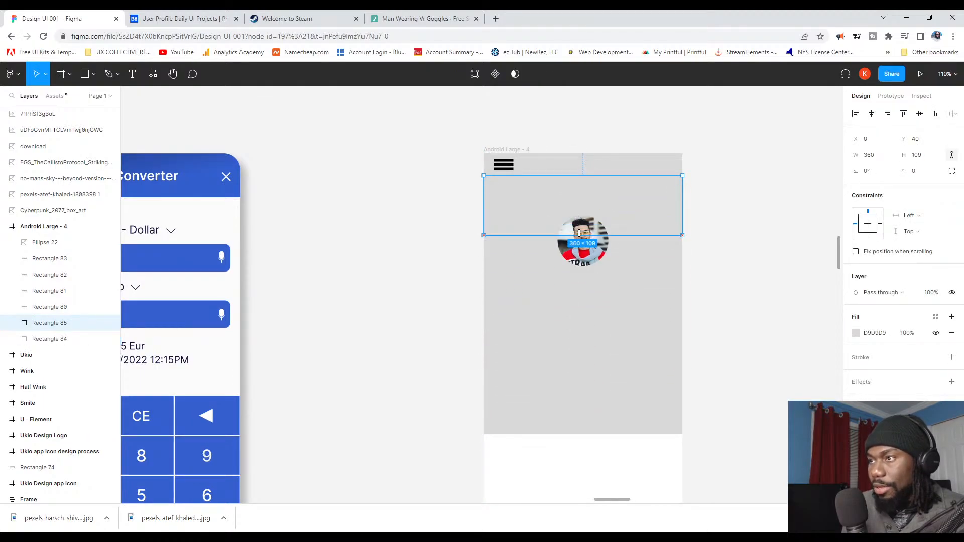
{"action": "left_click", "coordinate": [777, 204]}
{"action": "left_click", "coordinate": [658, 204]}
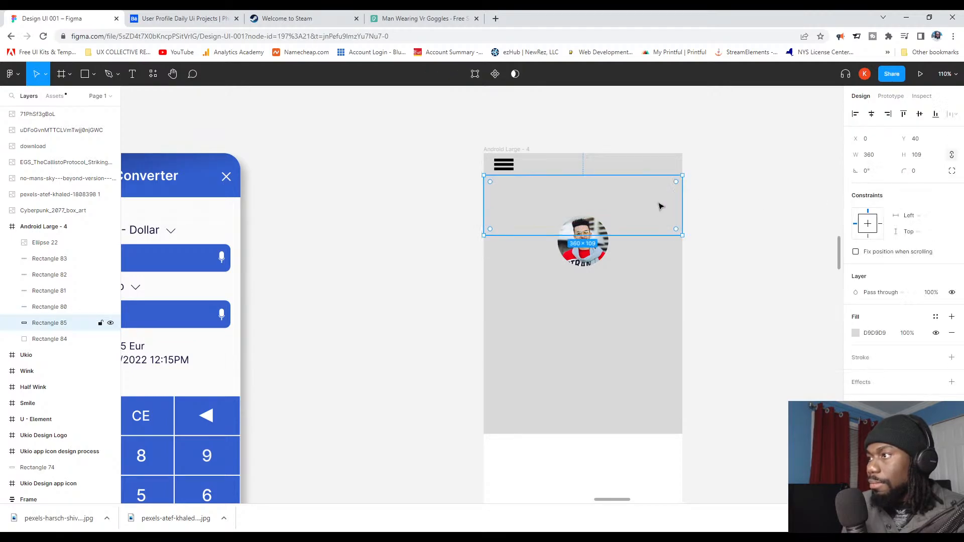
Step: Change the 360 × 109 banner rectangle's fill type from Solid to Image
{"action": "left_click", "coordinate": [879, 332]}
{"action": "left_click", "coordinate": [855, 320]}
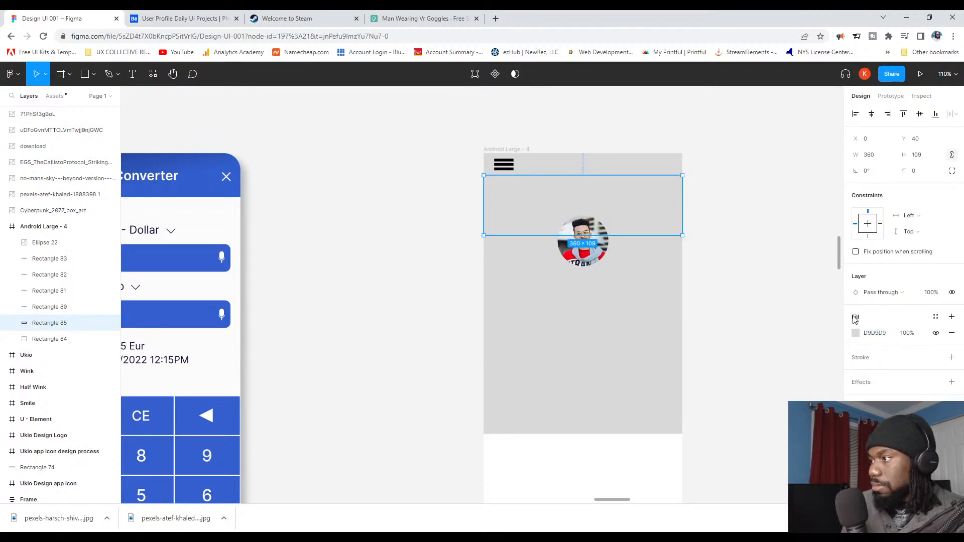
{"action": "left_click", "coordinate": [855, 332]}
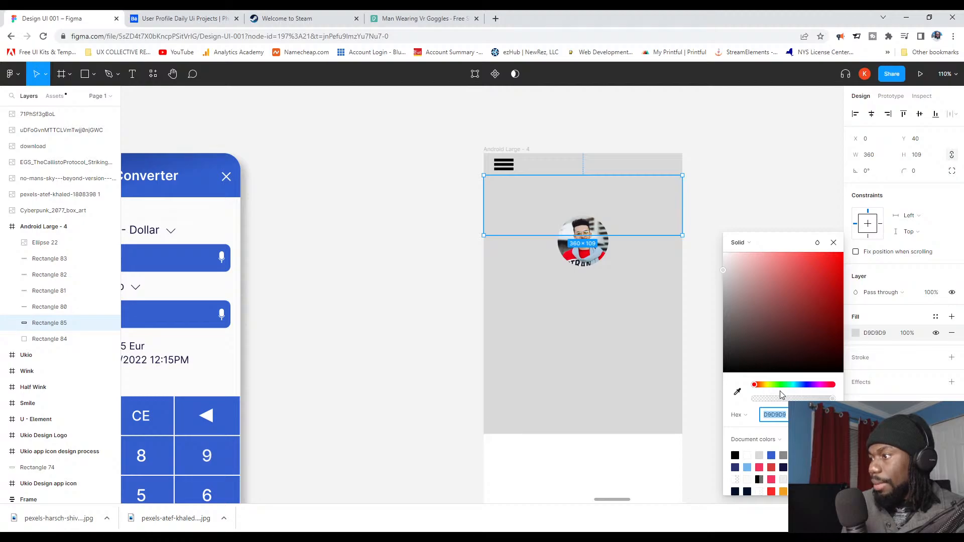
{"action": "left_click", "coordinate": [745, 415]}
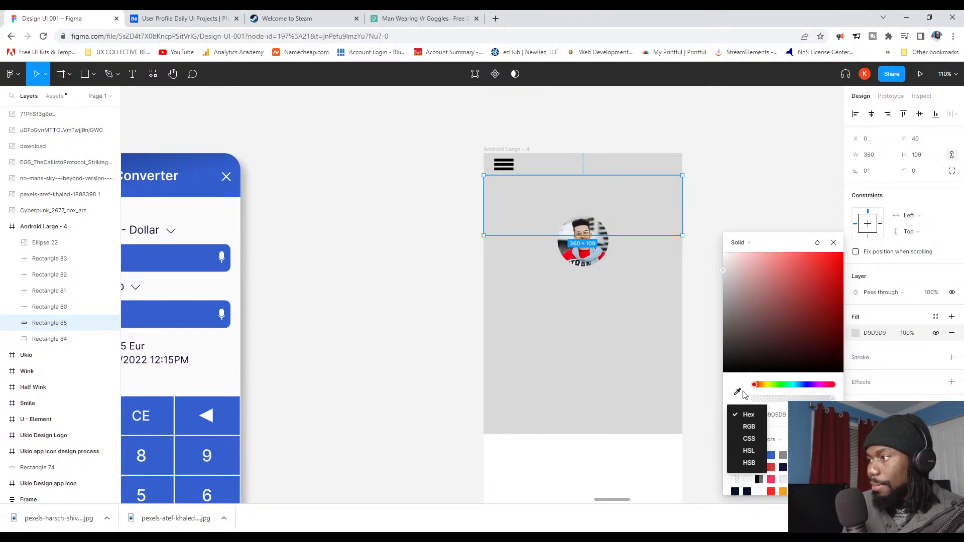
{"action": "left_click", "coordinate": [746, 239]}
{"action": "left_click", "coordinate": [740, 242]}
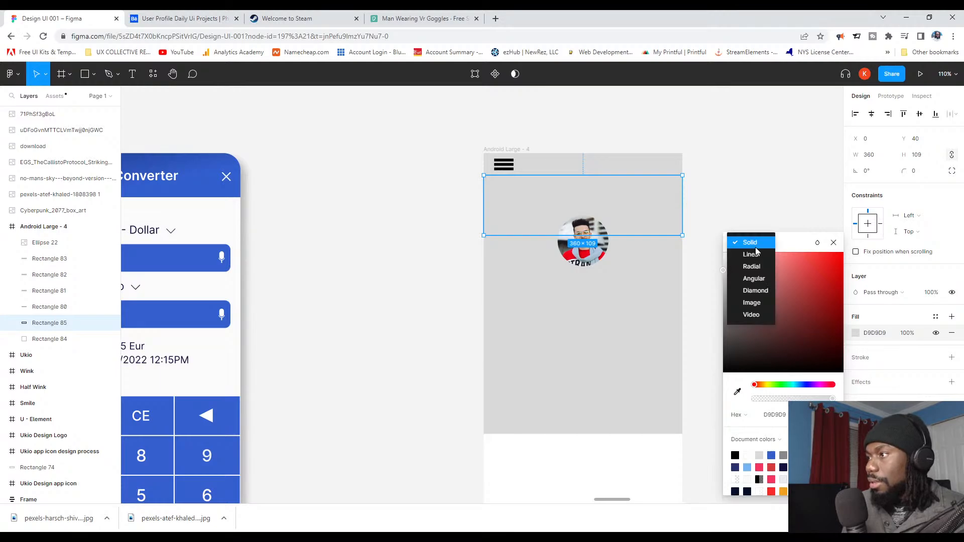
{"action": "left_click", "coordinate": [752, 303]}
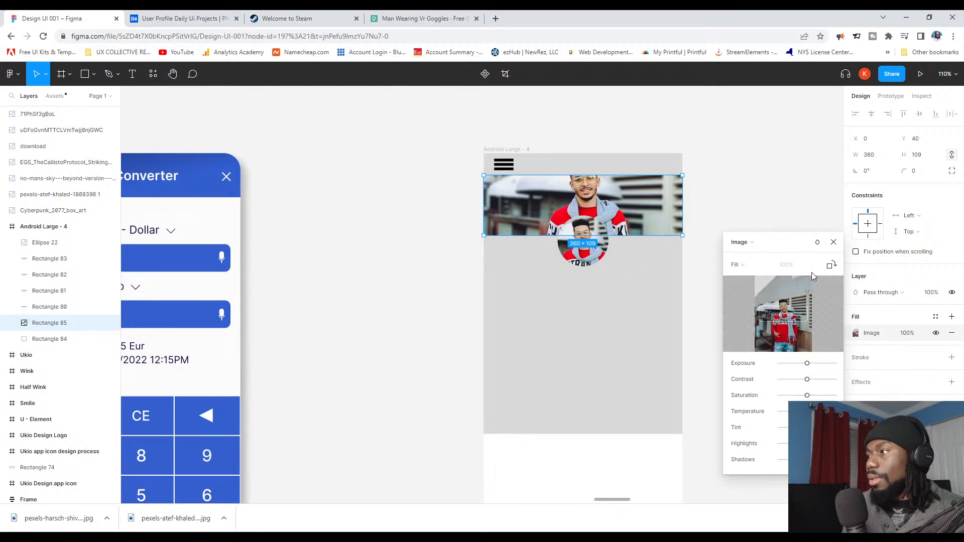
Step: Replace the banner rectangle's image with the downloaded photo of the man in VR goggles and close the fill settings
{"action": "left_click", "coordinate": [783, 314]}
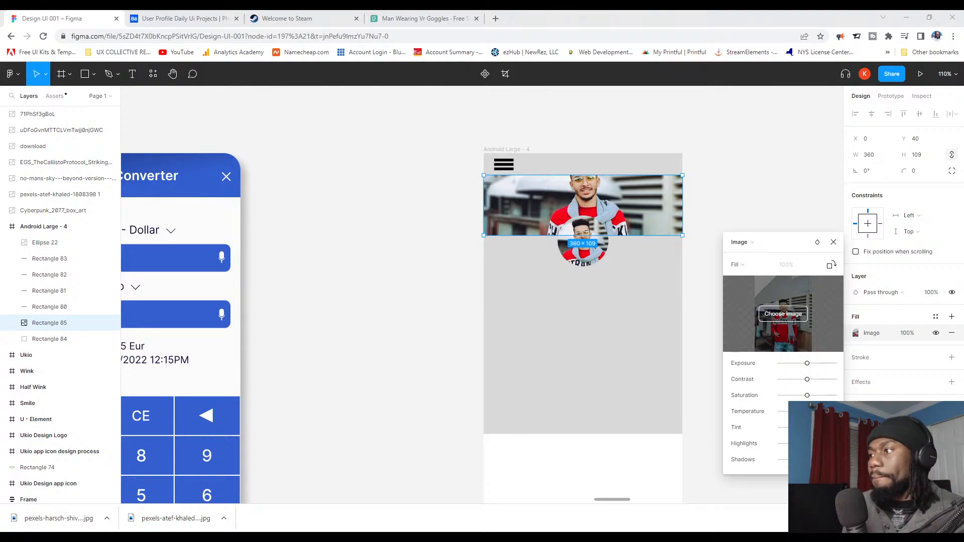
{"action": "left_click", "coordinate": [387, 266]}
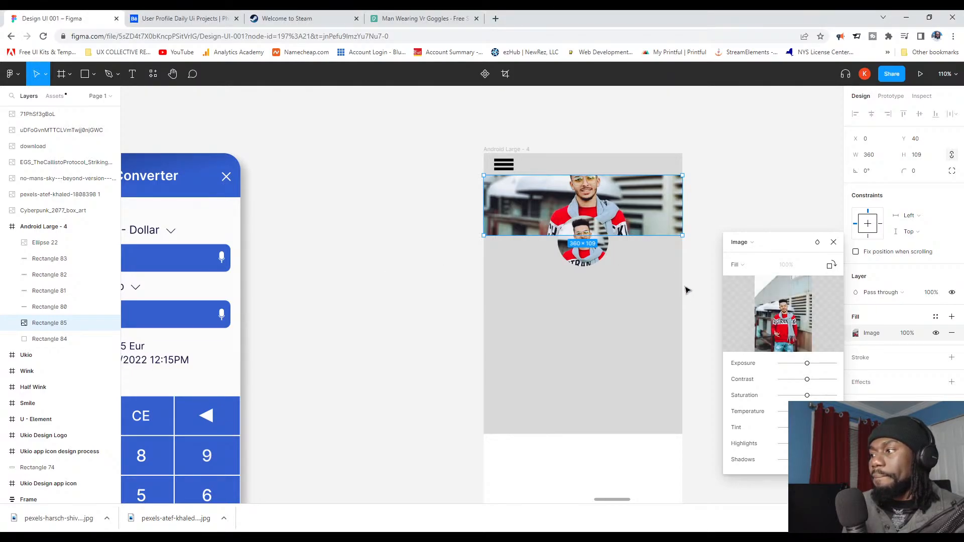
{"action": "left_click", "coordinate": [782, 314]}
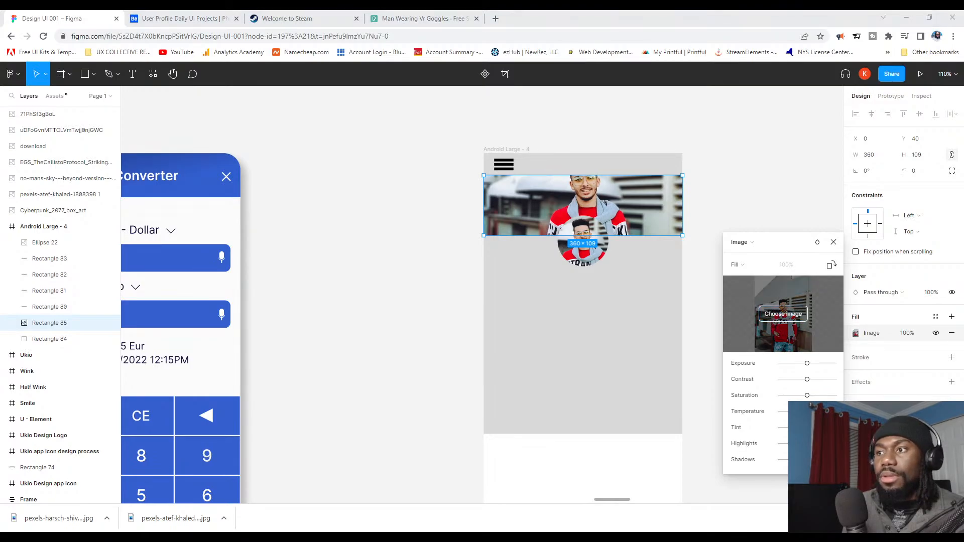
{"action": "left_click", "coordinate": [401, 261]}
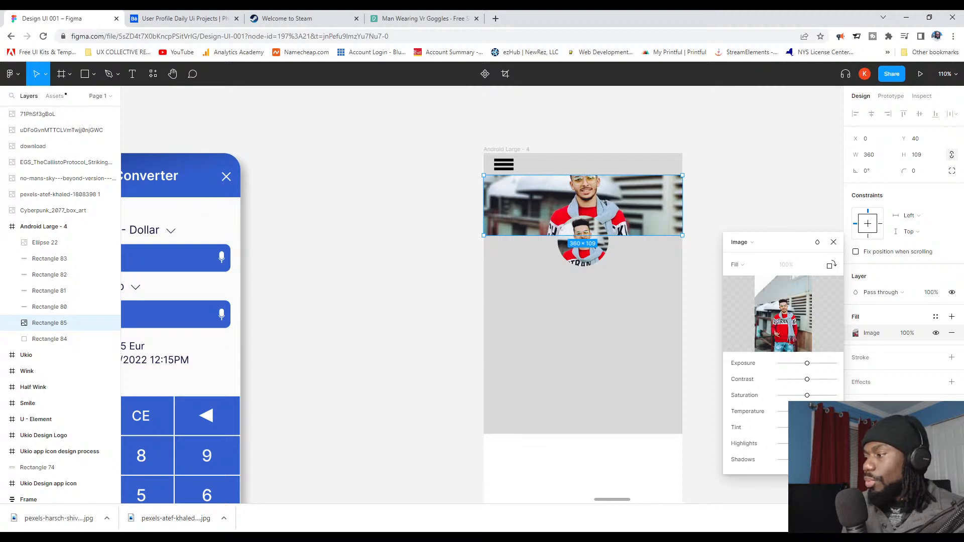
{"action": "left_click", "coordinate": [419, 537]}
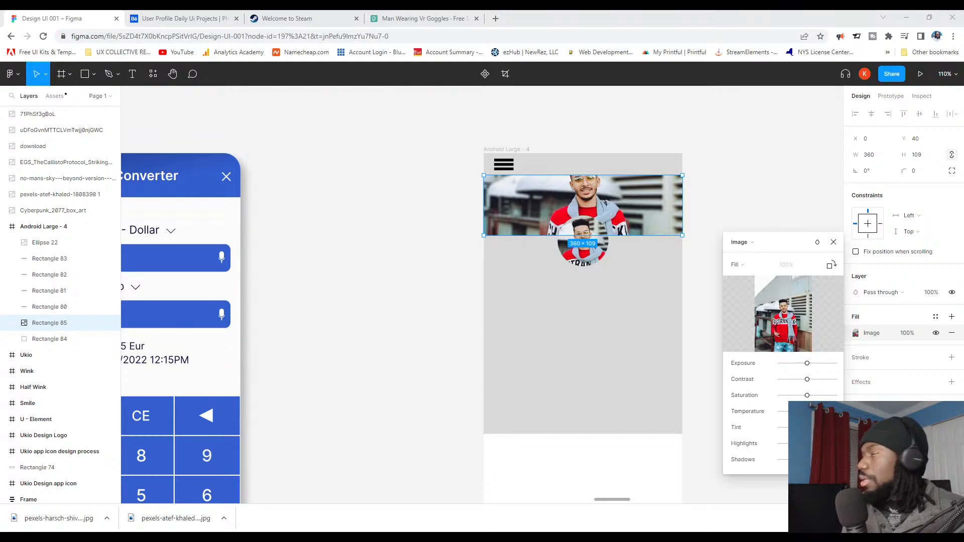
{"action": "mouse_move", "coordinate": [783, 314]}
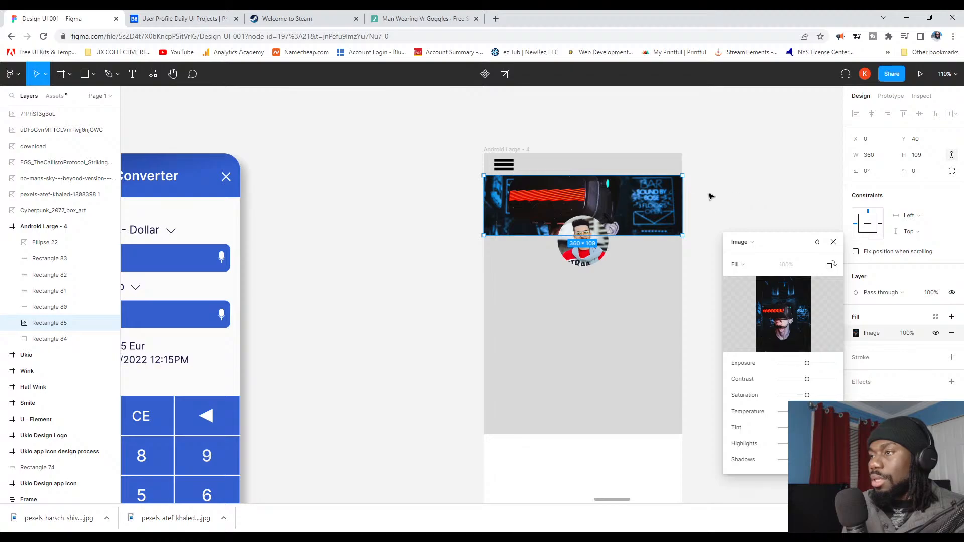
{"action": "left_click", "coordinate": [743, 190]}
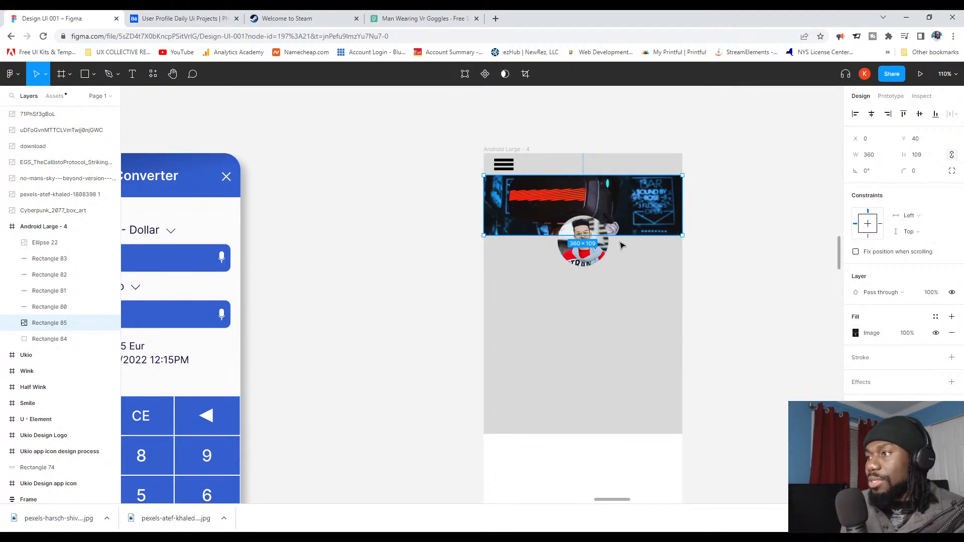
Step: Move the circular profile picture and the large grey panel down together until the panel is at Y 192
{"action": "left_click", "coordinate": [647, 271]}
{"action": "left_click", "coordinate": [716, 264]}
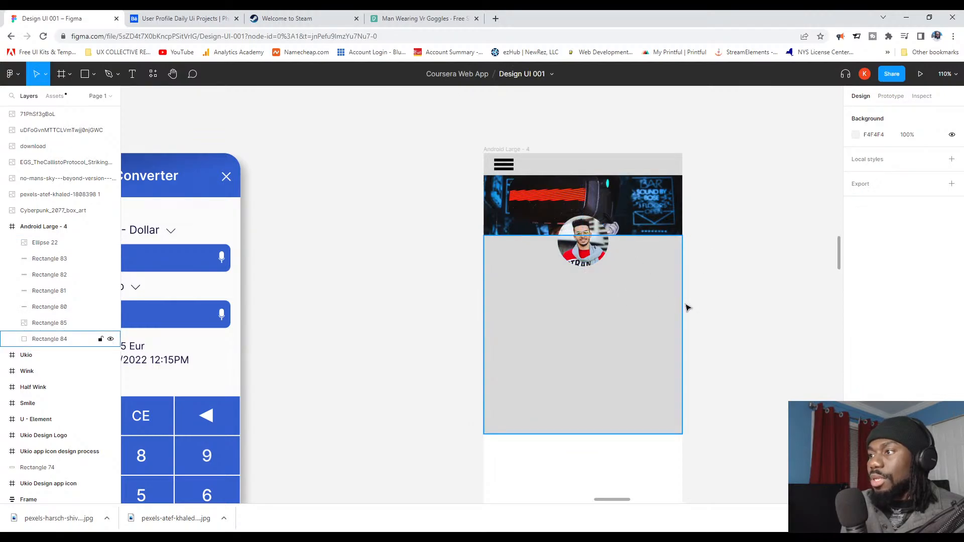
{"action": "left_click", "coordinate": [584, 243]}
{"action": "left_click", "coordinate": [637, 284], "text": "shift"}
{"action": "key", "text": "Down"}
{"action": "key", "text": "Down"}
{"action": "key", "text": "Down"}
{"action": "key", "text": "Down"}
{"action": "key", "text": "Down"}
{"action": "key", "text": "Down"}
{"action": "key", "text": "Down"}
{"action": "key", "text": "Down"}
{"action": "key", "text": "Down"}
{"action": "key", "text": "Down"}
{"action": "key", "text": "Down"}
{"action": "key", "text": "Down"}
{"action": "key", "text": "Down"}
{"action": "key", "text": "Down"}
{"action": "key", "text": "Down"}
{"action": "key", "text": "Down"}
{"action": "key", "text": "Down"}
{"action": "key", "text": "Down"}
{"action": "key", "text": "Down"}
{"action": "key", "text": "Down"}
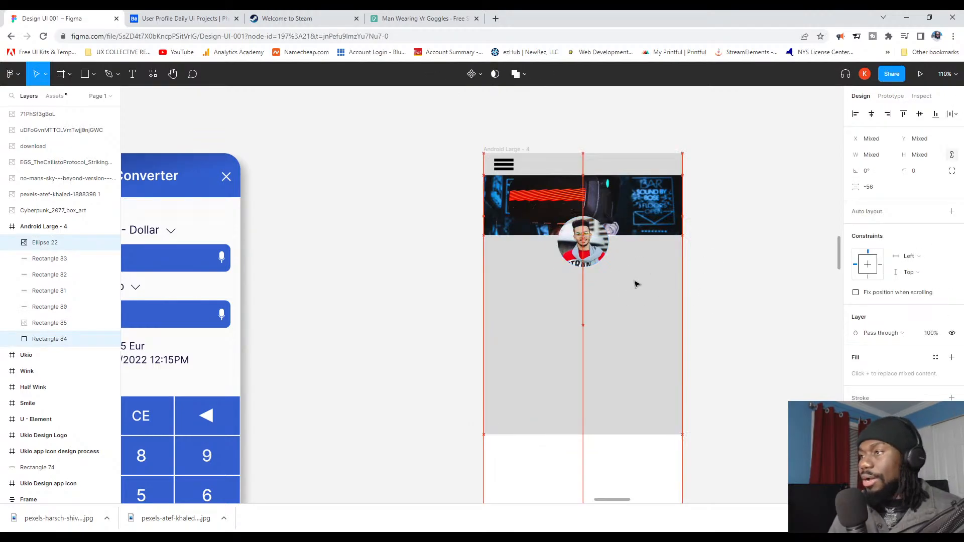
{"action": "key", "text": "Down"}
{"action": "key", "text": "Down"}
{"action": "key", "text": "Down"}
{"action": "key", "text": "Down"}
{"action": "key", "text": "Down"}
{"action": "key", "text": "Down"}
{"action": "key", "text": "Down"}
{"action": "key", "text": "Down"}
{"action": "key", "text": "Down"}
{"action": "key", "text": "Down"}
{"action": "key", "text": "Down"}
{"action": "key", "text": "Down"}
{"action": "key", "text": "Down"}
{"action": "key", "text": "Down"}
{"action": "key", "text": "Down"}
{"action": "key", "text": "Down"}
{"action": "key", "text": "Down"}
{"action": "key", "text": "Down"}
{"action": "key", "text": "Down"}
{"action": "key", "text": "Down"}
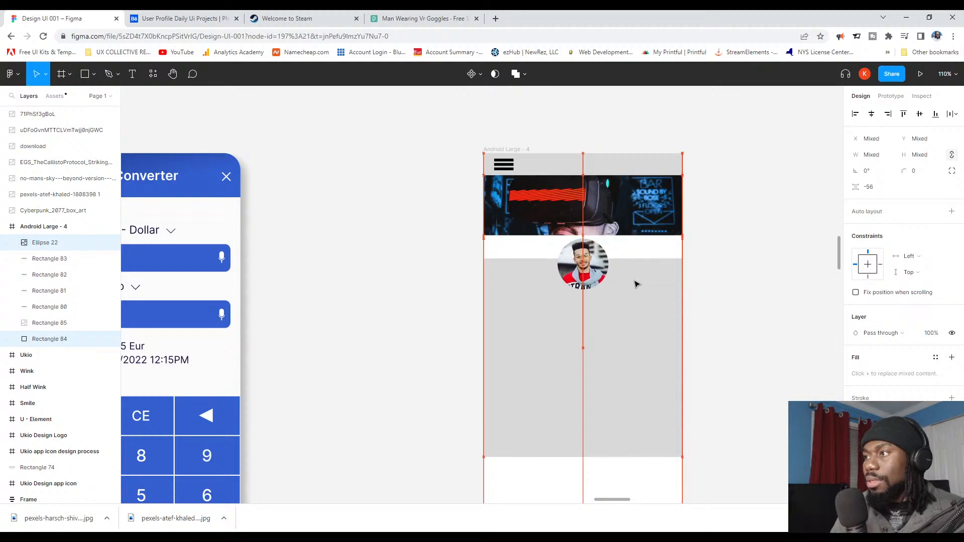
Step: Extend the VR goggles banner downward to a height of 133 so its lower edge reaches behind the profile picture
{"action": "right_click", "coordinate": [636, 284]}
{"action": "left_click", "coordinate": [611, 218]}
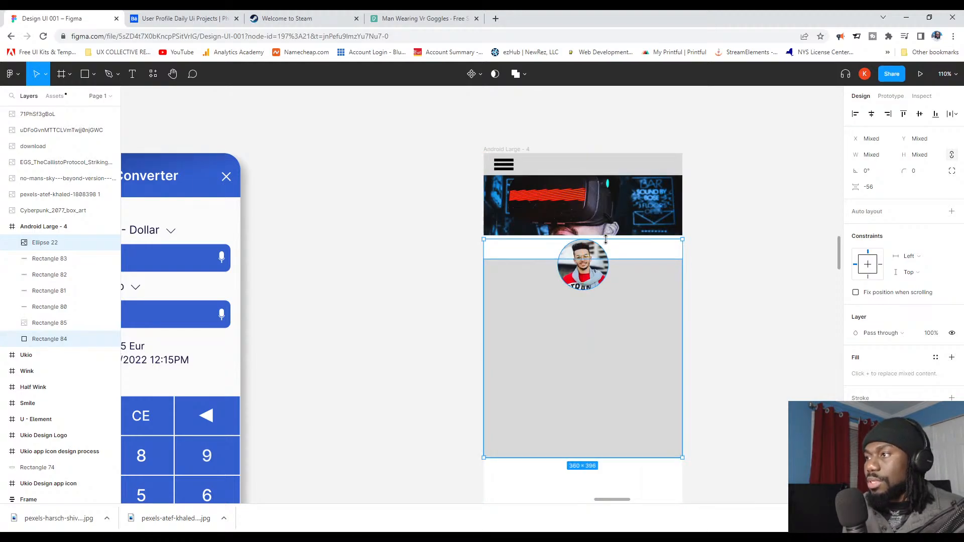
{"action": "left_click", "coordinate": [607, 238]}
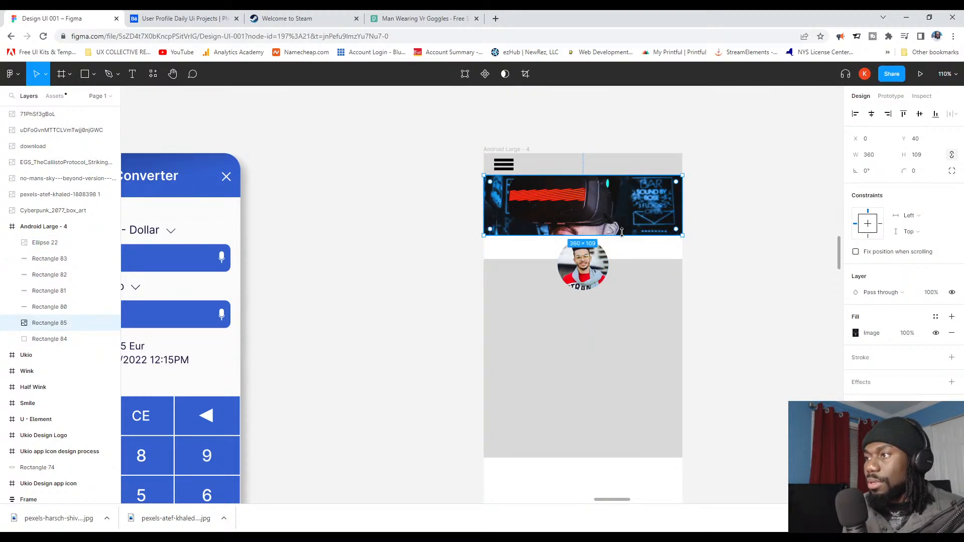
{"action": "left_click_drag", "start_coordinate": [626, 240], "coordinate": [633, 249]}
Step: Move only the large grey panel up to Y 172 to close the gap under the banner, and deselect it
{"action": "left_click", "coordinate": [647, 287]}
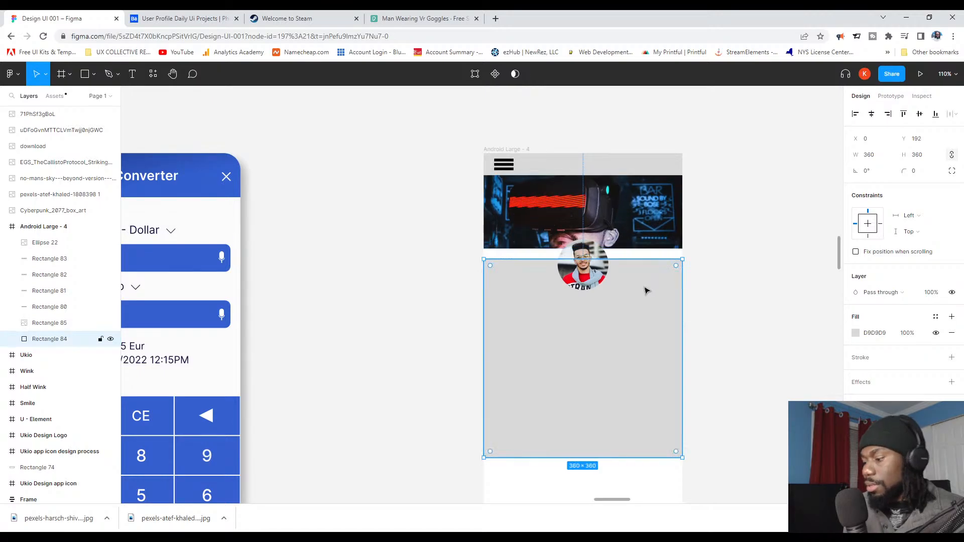
{"action": "key", "text": "Up"}
{"action": "key", "text": "Up"}
{"action": "key", "text": "Up"}
{"action": "key", "text": "Up"}
{"action": "key", "text": "Up"}
{"action": "key", "text": "Up"}
{"action": "key", "text": "Up"}
{"action": "key", "text": "Up"}
{"action": "key", "text": "Up"}
{"action": "key", "text": "Up"}
{"action": "key", "text": "Up"}
{"action": "key", "text": "Up"}
{"action": "key", "text": "Up"}
{"action": "key", "text": "Up"}
{"action": "key", "text": "Up"}
{"action": "key", "text": "Up"}
{"action": "key", "text": "Up"}
{"action": "key", "text": "Up"}
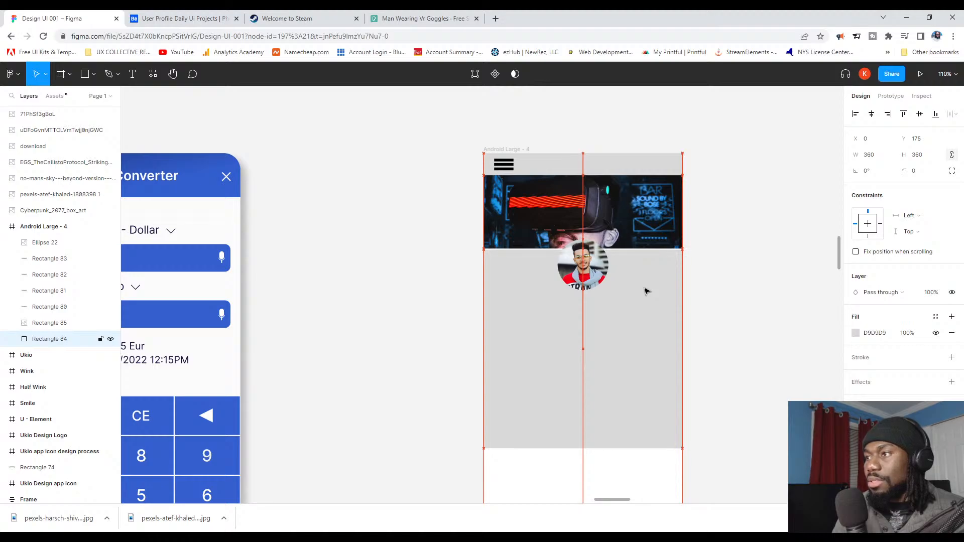
{"action": "key", "text": "Up"}
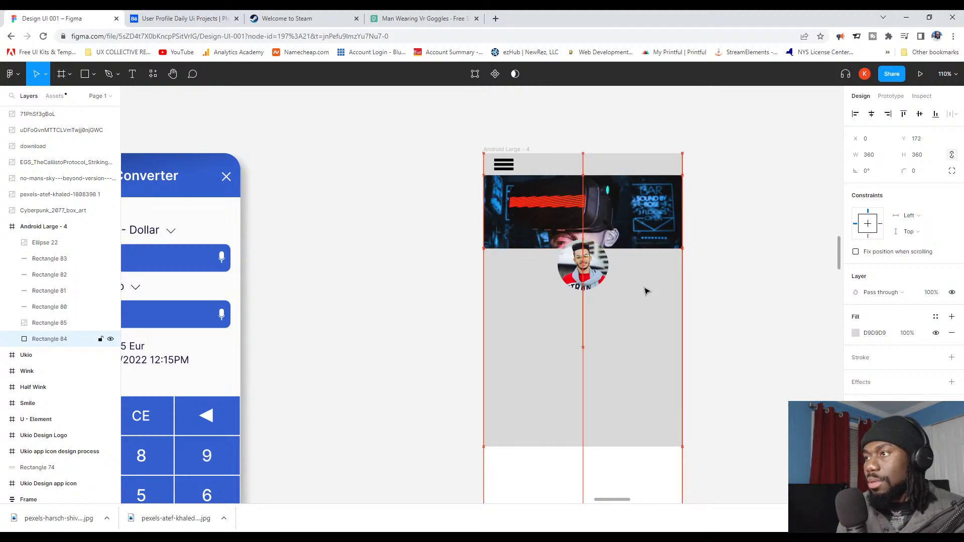
{"action": "left_click", "coordinate": [753, 190]}
{"action": "left_click", "coordinate": [593, 232]}
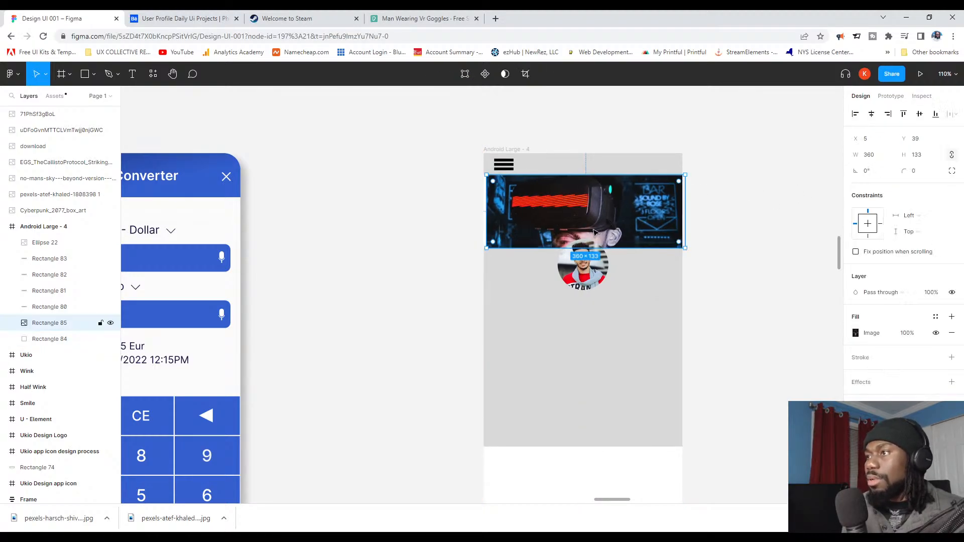
{"action": "key", "text": "ctrl+z"}
{"action": "left_click", "coordinate": [725, 241]}
Step: Realign the VR goggles banner to X 0, Y 40 and set its image fill mode to Crop
{"action": "left_click", "coordinate": [665, 234]}
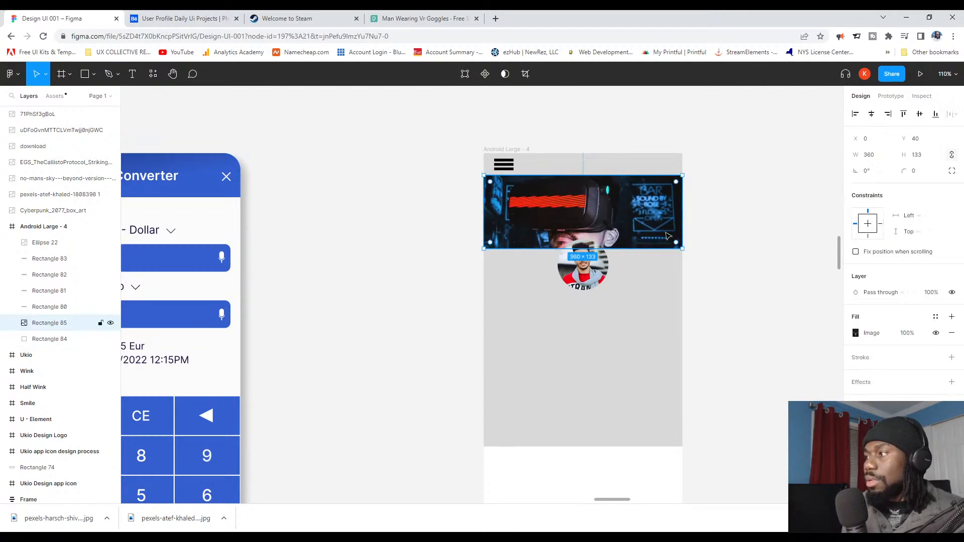
{"action": "left_click", "coordinate": [862, 333]}
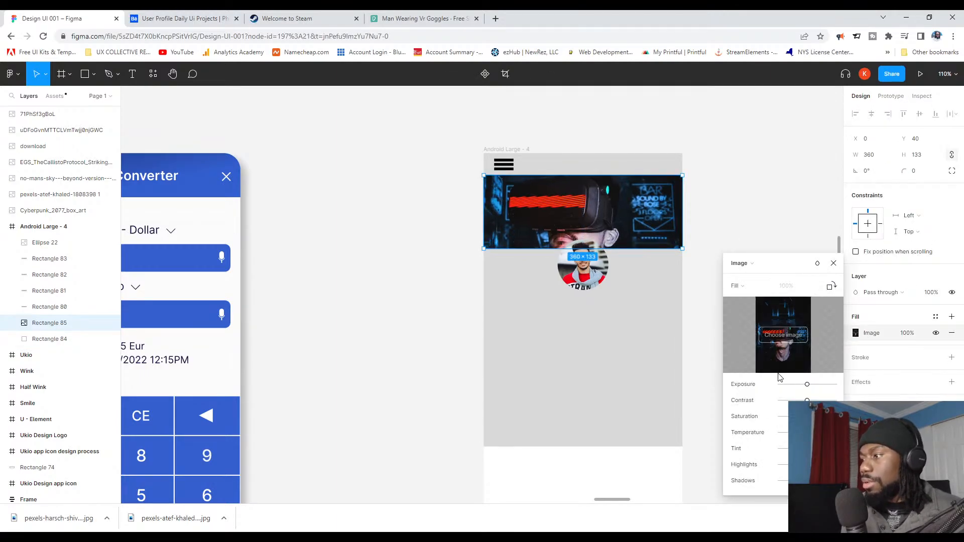
{"action": "left_click", "coordinate": [741, 286]}
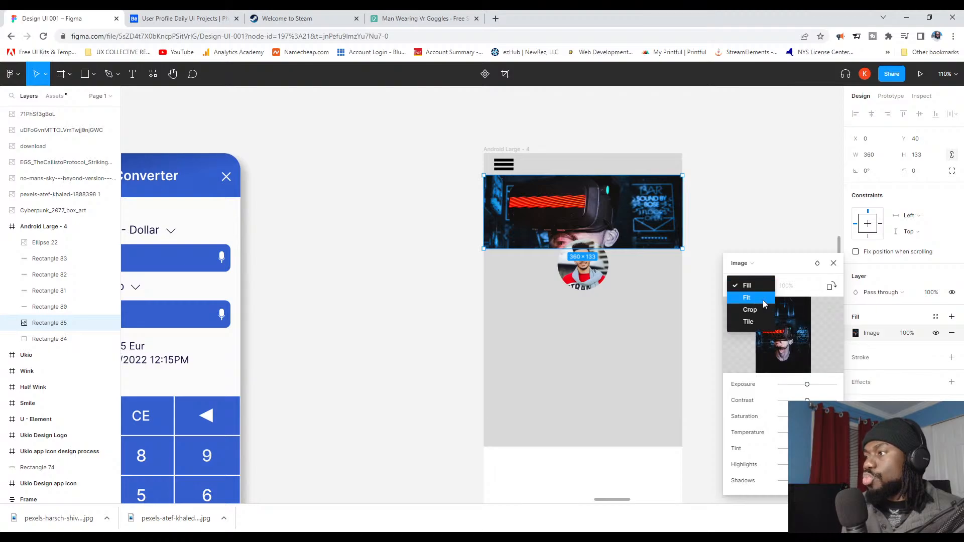
{"action": "left_click", "coordinate": [762, 308]}
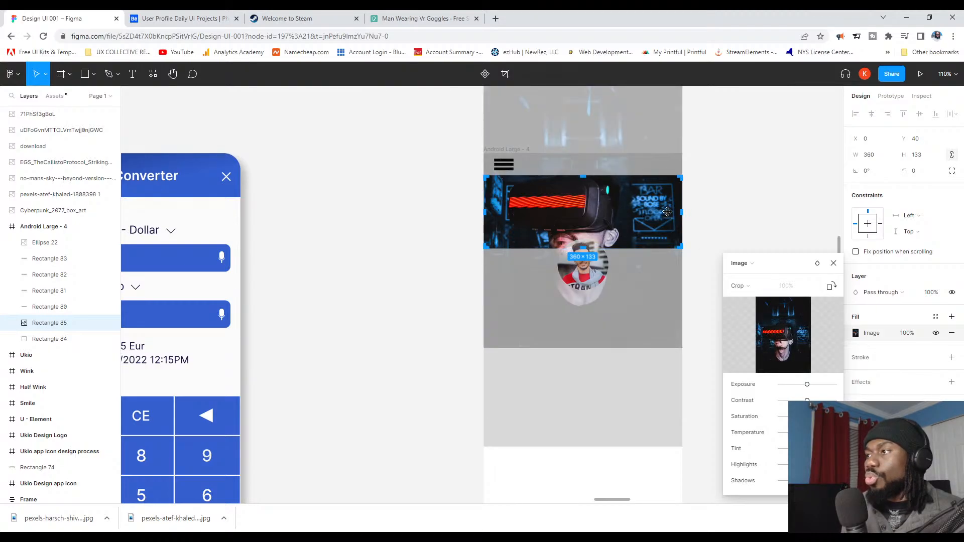
{"action": "scroll", "coordinate": [672, 258], "scroll_direction": "up", "scroll_amount": 1}
{"action": "mouse_move", "coordinate": [683, 355]}
{"action": "left_mouse_down"}
{"action": "mouse_move", "coordinate": [672, 338]}
{"action": "mouse_move", "coordinate": [682, 352]}
{"action": "left_mouse_up"}
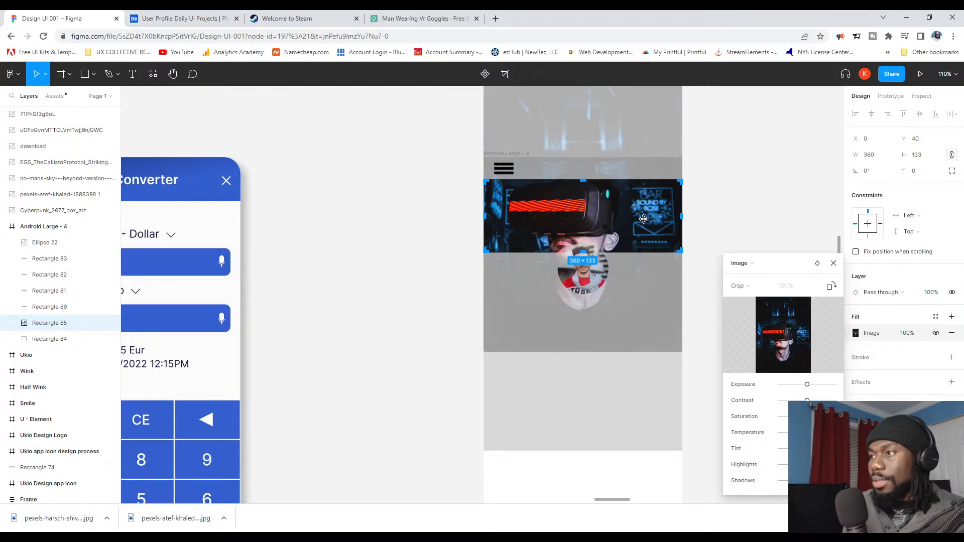
{"action": "scroll", "coordinate": [644, 219], "scroll_direction": "up", "scroll_amount": 1}
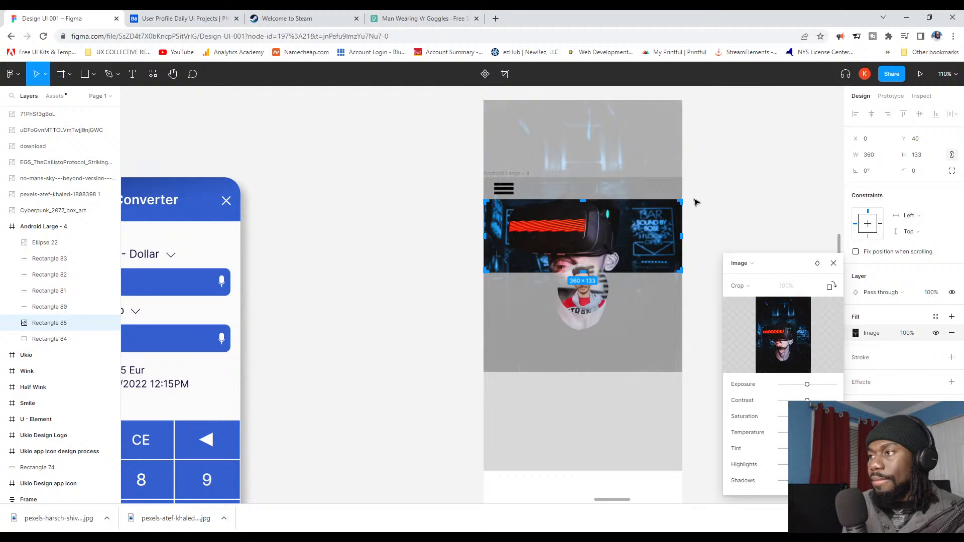
{"action": "left_click", "coordinate": [700, 201]}
Step: Delete the grey 360 × 40 header rectangle behind the menu icon
{"action": "left_click", "coordinate": [644, 188]}
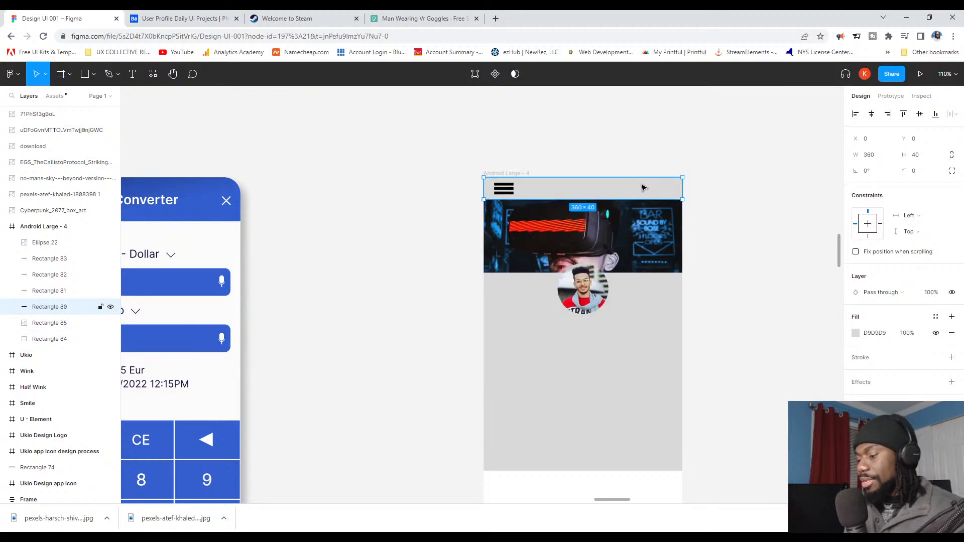
{"action": "key", "text": "Delete"}
Step: Try to stretch the VR banner's upper edge to the top of the frame, and undo the resize
{"action": "left_click", "coordinate": [618, 205]}
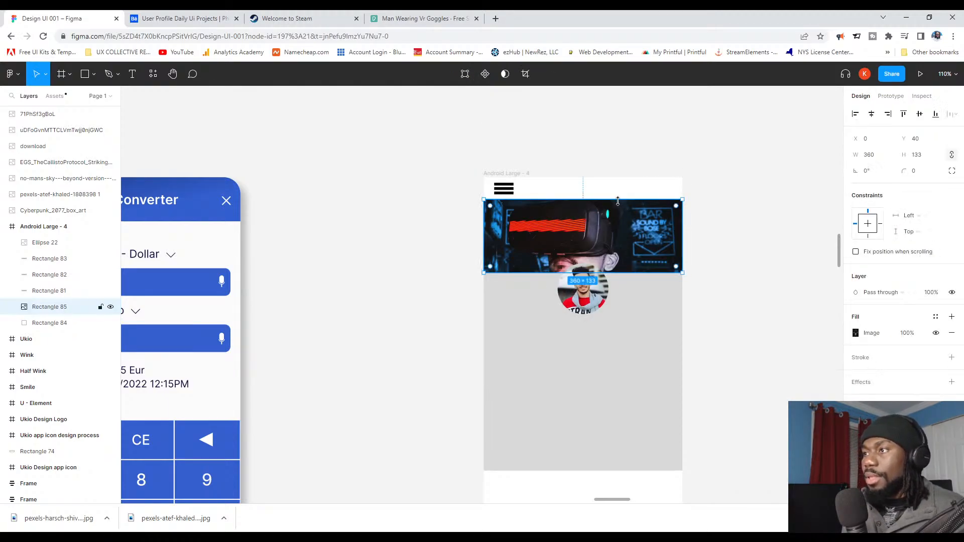
{"action": "left_click_drag", "start_coordinate": [618, 201], "coordinate": [621, 179]}
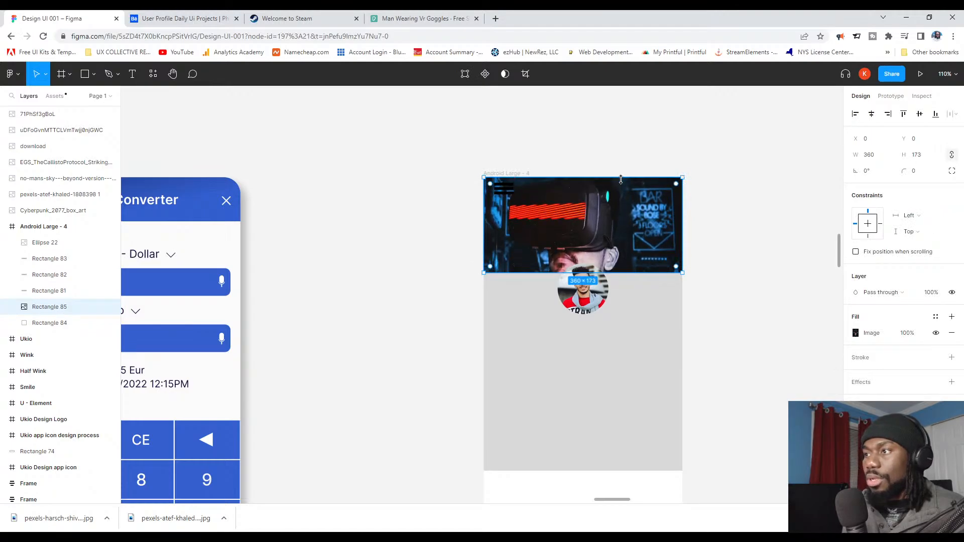
{"action": "key", "text": "ctrl+z"}
{"action": "key", "text": "alt"}
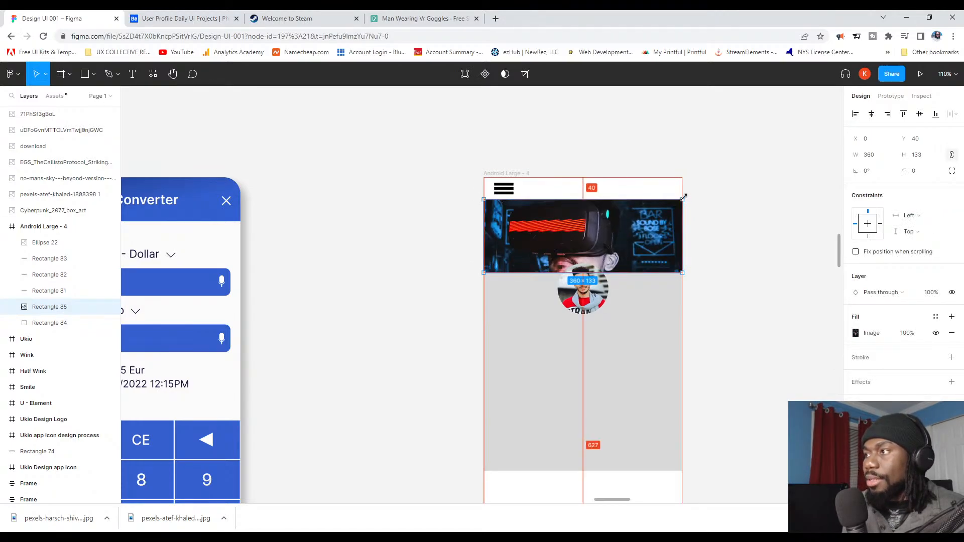
{"action": "left_click", "coordinate": [685, 213]}
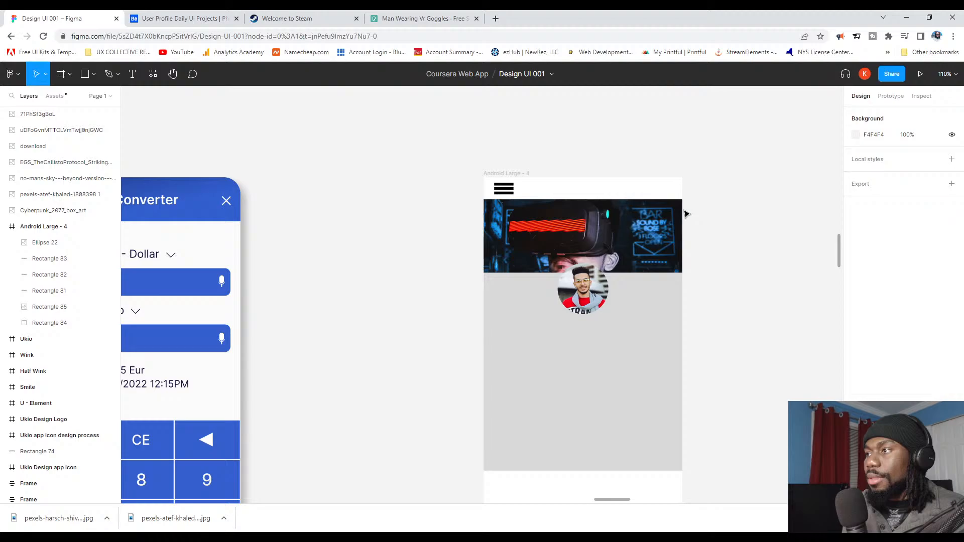
Step: Extend the banner's crop area up to Y 0 for a height of 173 so it fills the header area
{"action": "double_click", "coordinate": [655, 217]}
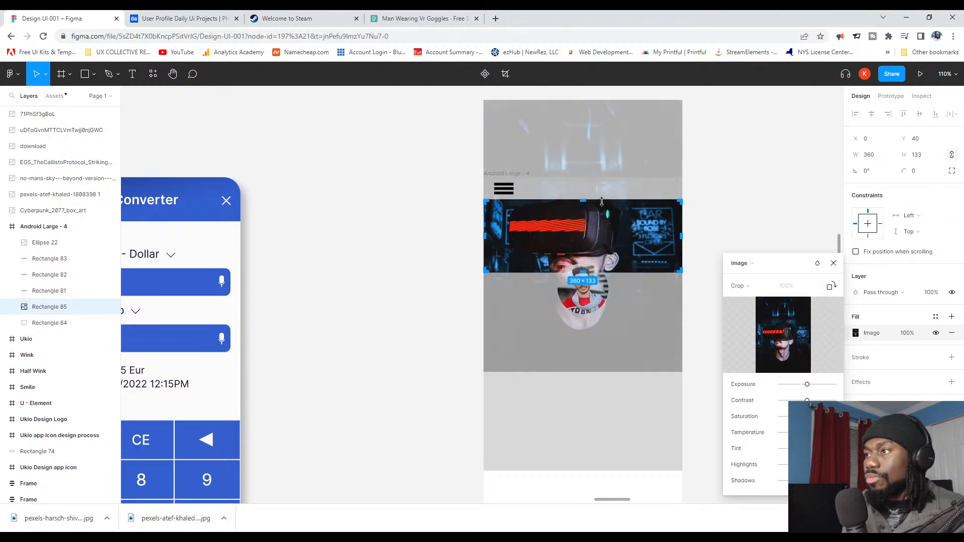
{"action": "left_click_drag", "start_coordinate": [602, 201], "coordinate": [603, 177]}
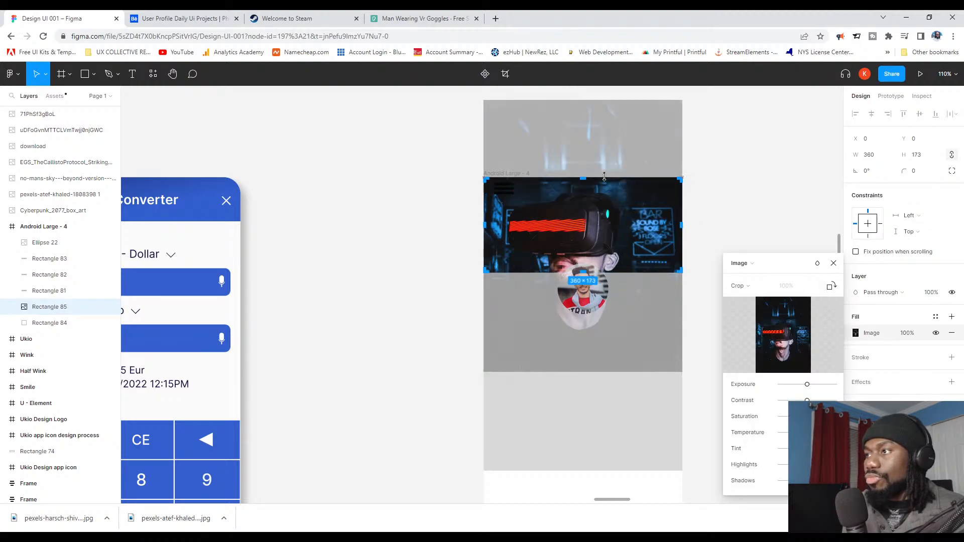
{"action": "left_click", "coordinate": [695, 198]}
Step: Shift the VR photo upward within the banner's crop and raise its contrast slightly
{"action": "double_click", "coordinate": [646, 205]}
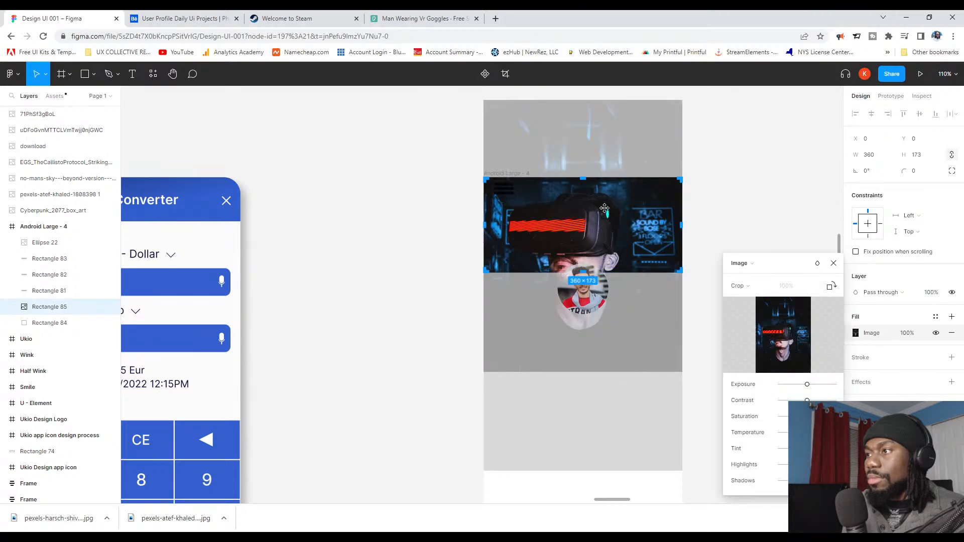
{"action": "left_click_drag", "start_coordinate": [604, 208], "coordinate": [608, 195]}
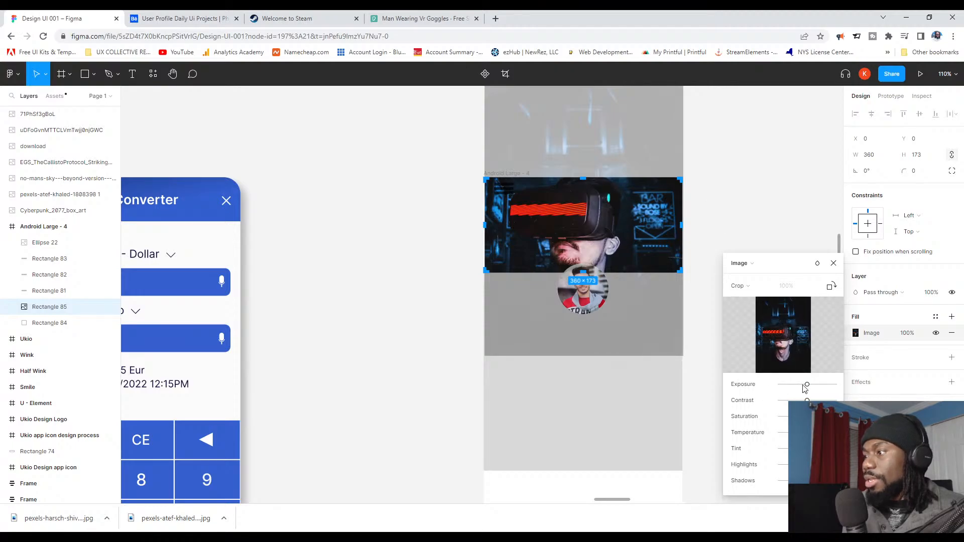
{"action": "mouse_move", "coordinate": [806, 384]}
{"action": "left_mouse_down"}
{"action": "mouse_move", "coordinate": [820, 386]}
{"action": "mouse_move", "coordinate": [803, 392]}
{"action": "mouse_move", "coordinate": [816, 401]}
{"action": "left_mouse_up"}
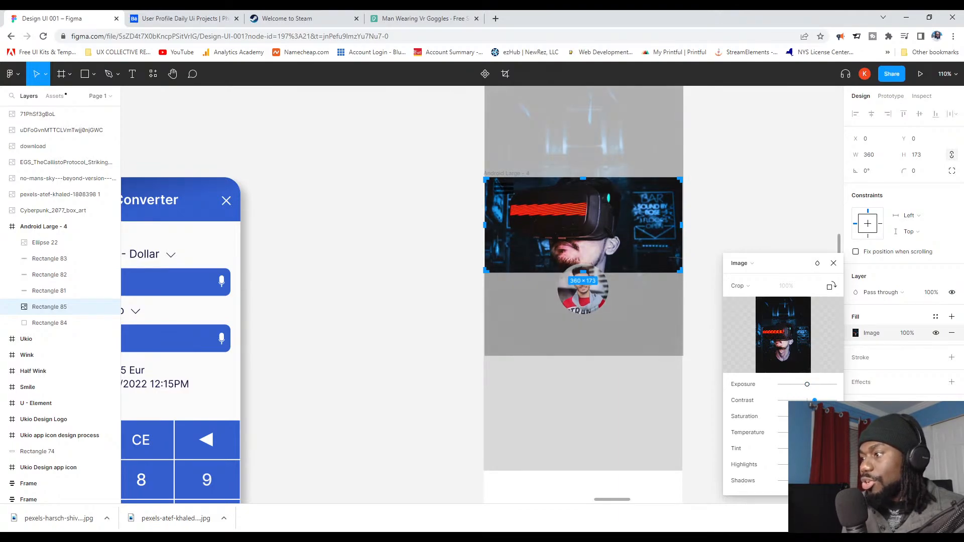
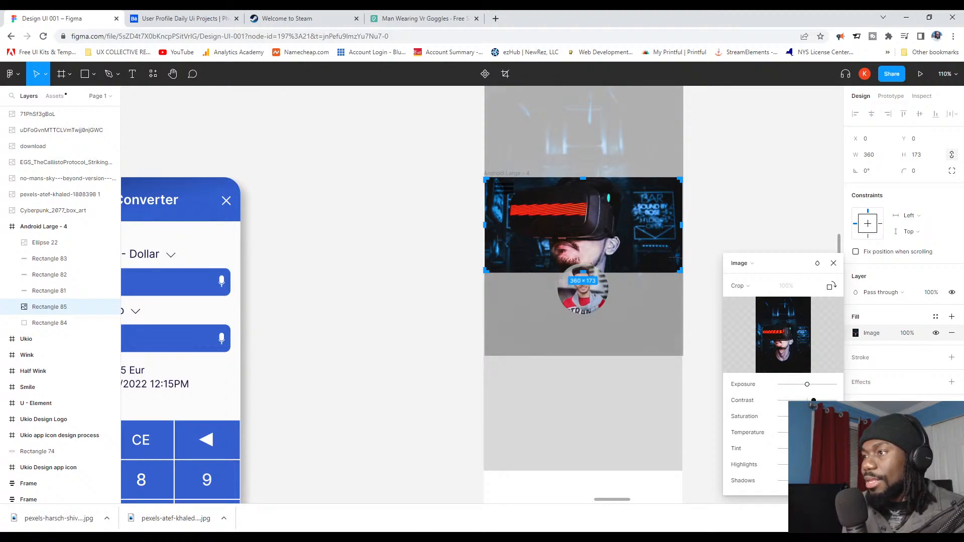
{"action": "left_click", "coordinate": [833, 263]}
{"action": "left_click", "coordinate": [781, 251]}
Step: Nudge the cropped VR photo slightly left to close the gap at the banner's left edge, and deselect it
{"action": "scroll", "coordinate": [577, 295], "scroll_direction": "up", "scroll_amount": 3}
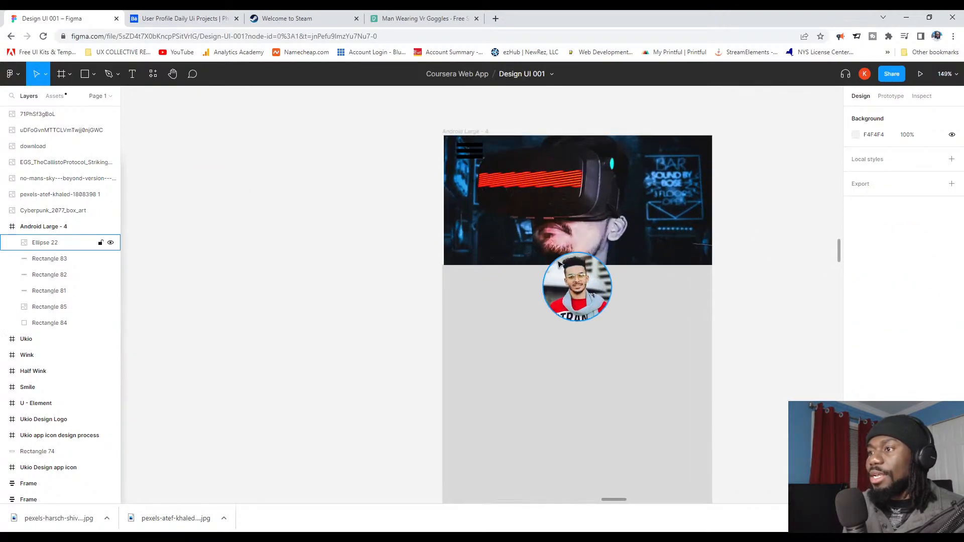
{"action": "left_click", "coordinate": [669, 236]}
{"action": "left_click", "coordinate": [738, 221]}
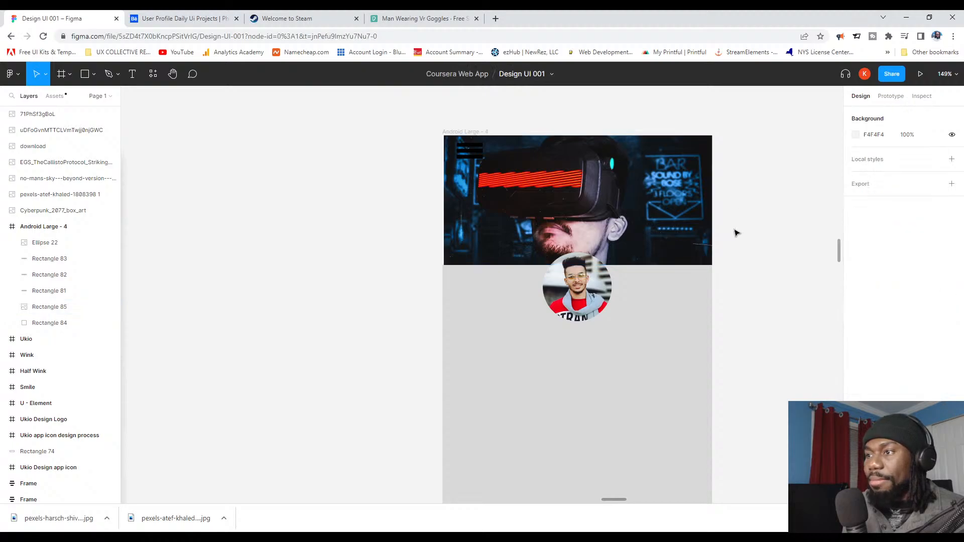
{"action": "left_click", "coordinate": [649, 235]}
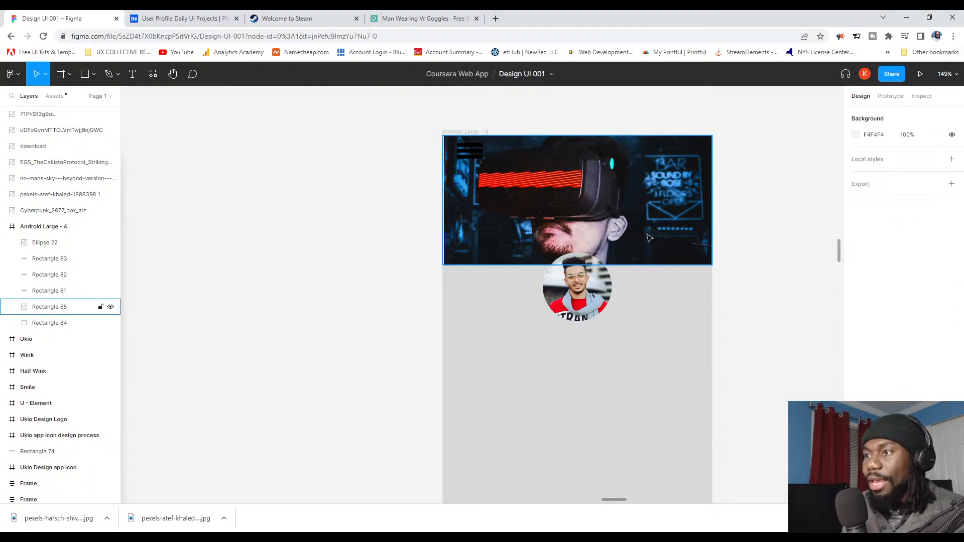
{"action": "double_click", "coordinate": [560, 199]}
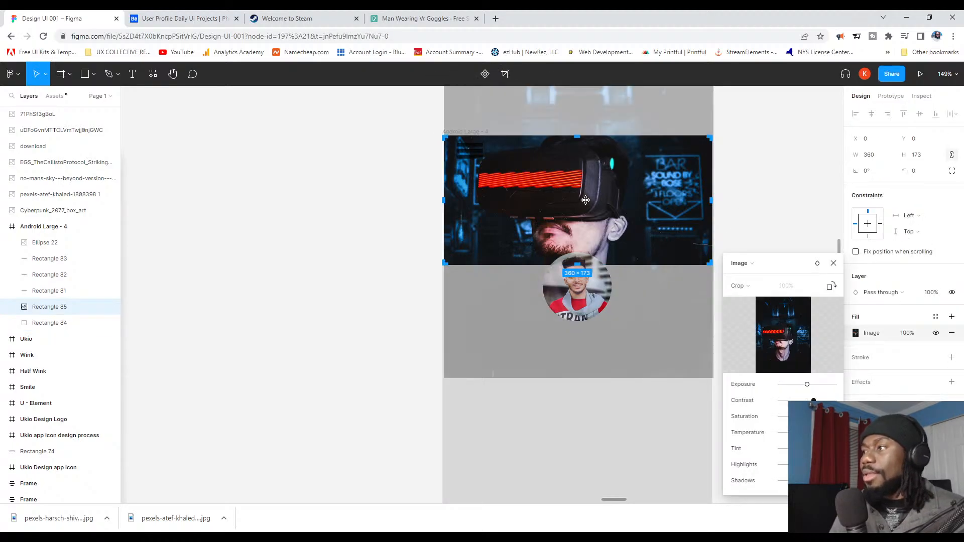
{"action": "key", "text": "Left"}
{"action": "key", "text": "Left"}
{"action": "key", "text": "Left"}
{"action": "key", "text": "Right"}
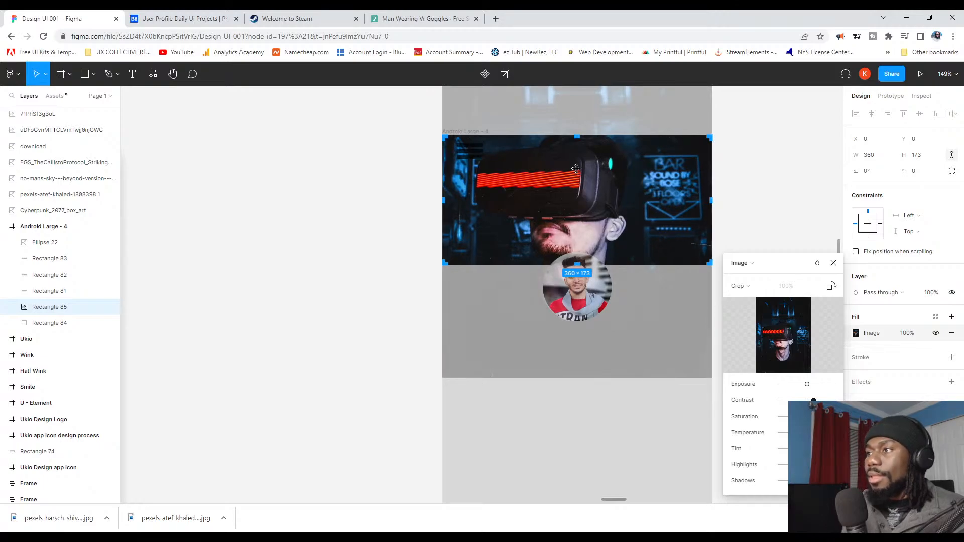
{"action": "key", "text": "Escape"}
{"action": "scroll", "coordinate": [712, 446], "scroll_direction": "down", "scroll_amount": 1, "text": "ctrl"}
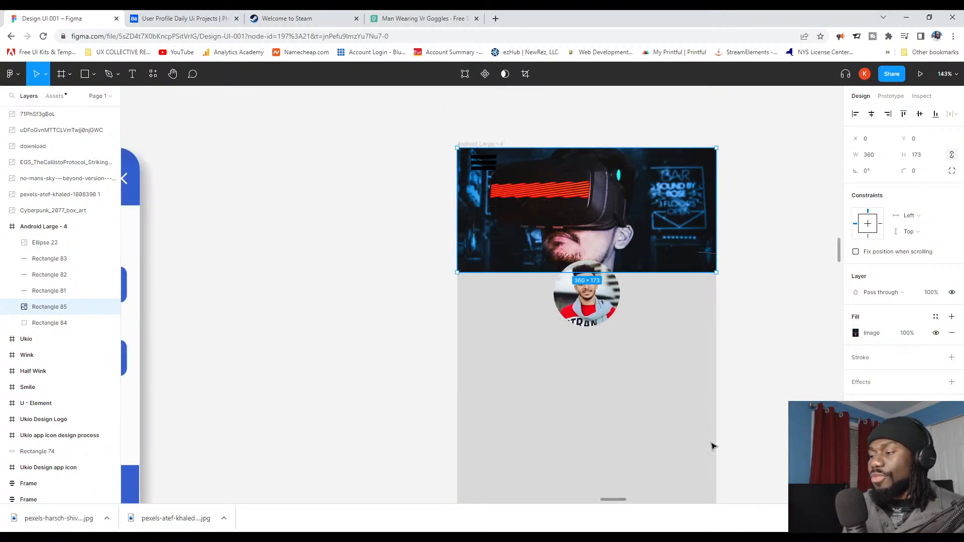
{"action": "scroll", "coordinate": [675, 319], "scroll_direction": "down", "scroll_amount": 3}
{"action": "scroll", "coordinate": [622, 280], "scroll_direction": "down", "scroll_amount": 3, "text": "ctrl"}
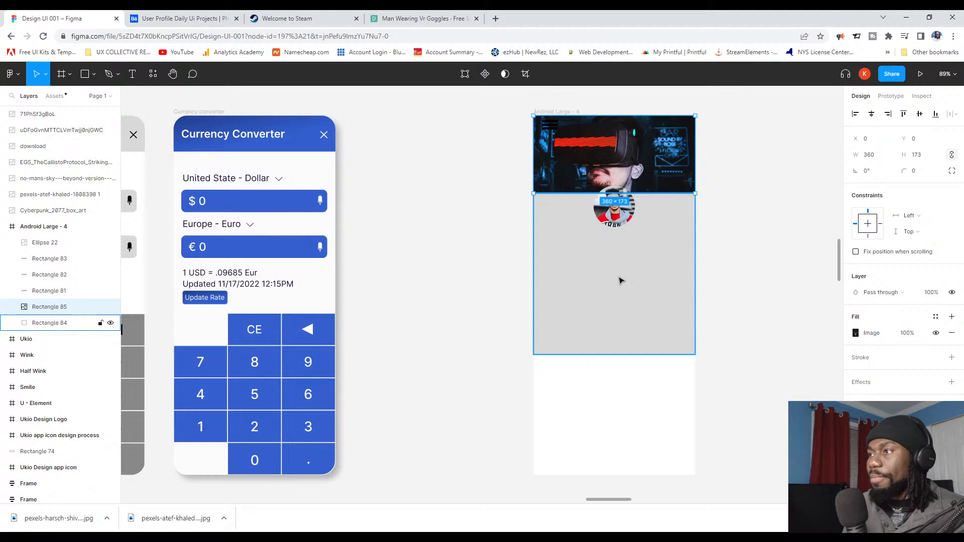
{"action": "left_click", "coordinate": [748, 229]}
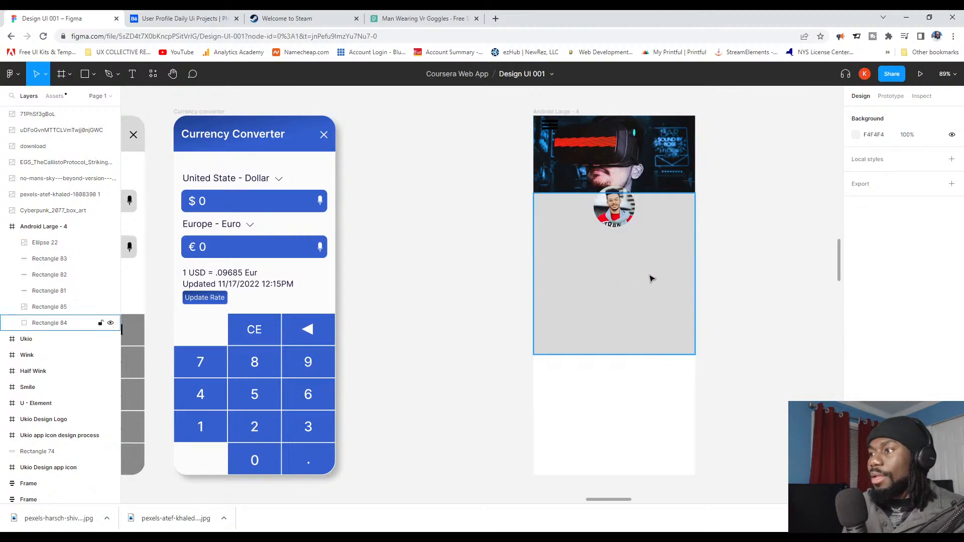
Step: Examine the header and profile picture layout of the user profile reference on Behance, and return to the Figma design
{"action": "left_click", "coordinate": [181, 18]}
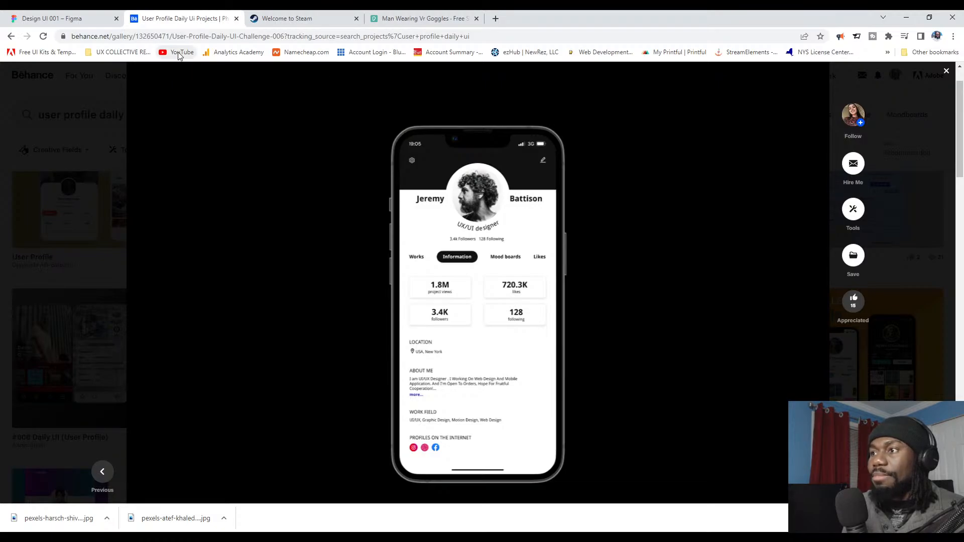
{"action": "left_click", "coordinate": [68, 21]}
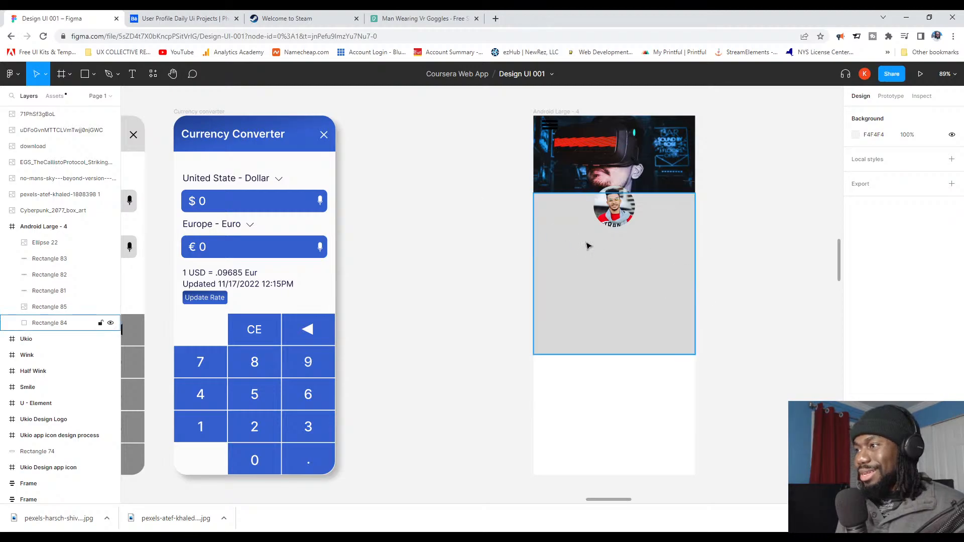
{"action": "left_click", "coordinate": [619, 218]}
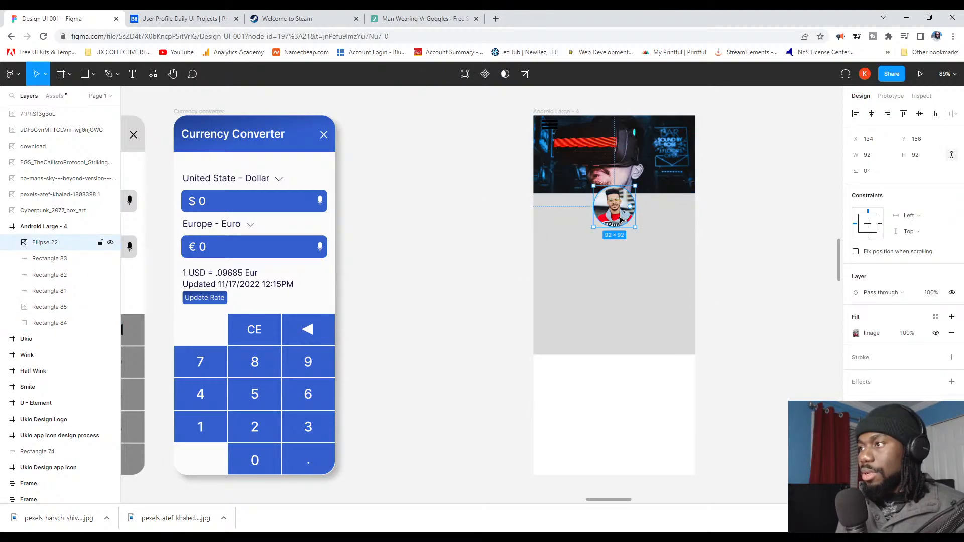
{"action": "left_click", "coordinate": [781, 360]}
Step: Fill the large grey content panel with the dark colour 111417 sampled from the lower part of the VR banner
{"action": "left_click", "coordinate": [683, 226]}
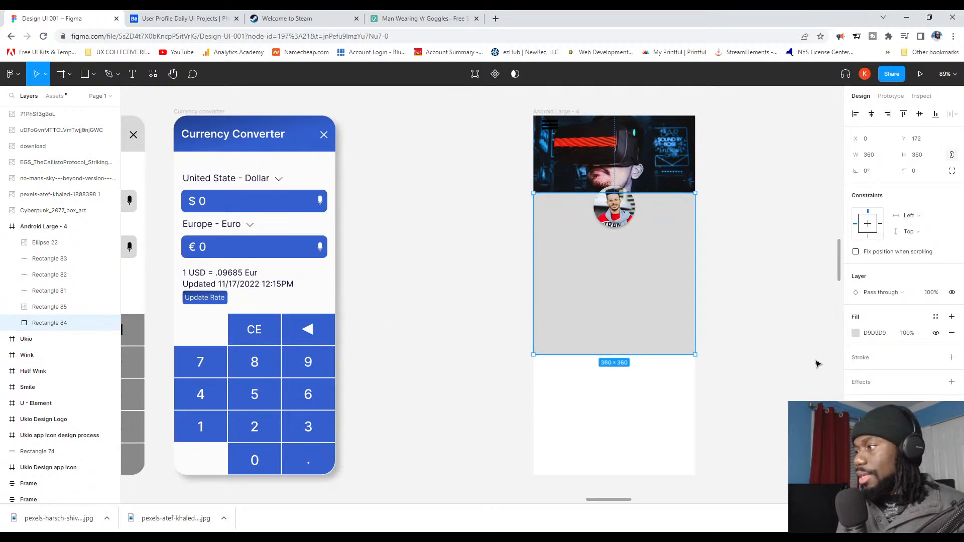
{"action": "left_click", "coordinate": [856, 334]}
{"action": "left_click", "coordinate": [737, 392]}
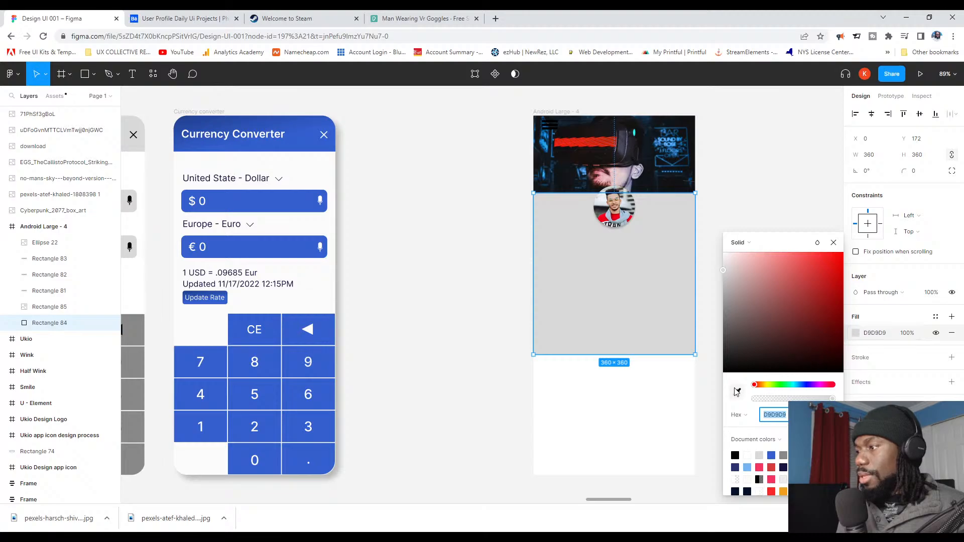
{"action": "left_click", "coordinate": [652, 179]}
{"action": "left_click", "coordinate": [760, 203]}
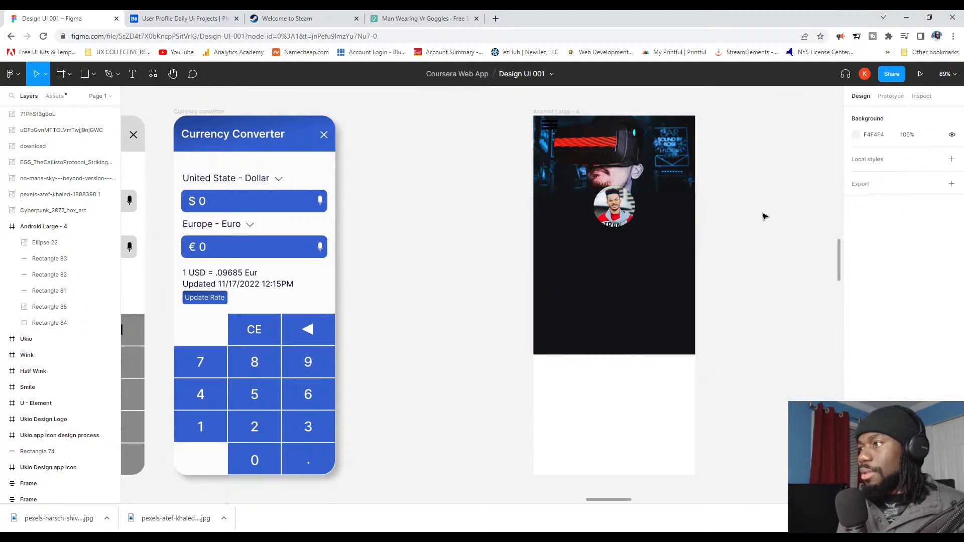
{"action": "left_click", "coordinate": [685, 249]}
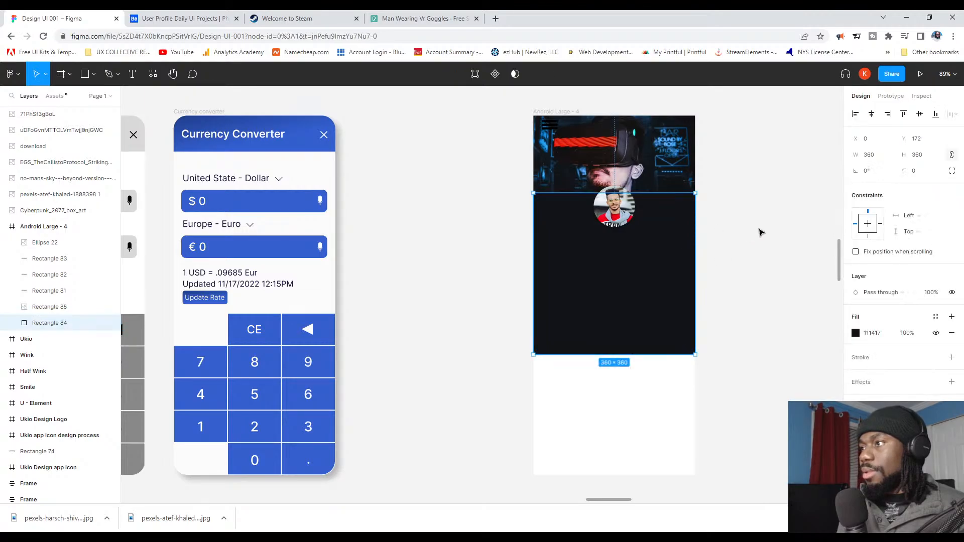
{"action": "left_click", "coordinate": [775, 251]}
{"action": "left_click", "coordinate": [666, 244]}
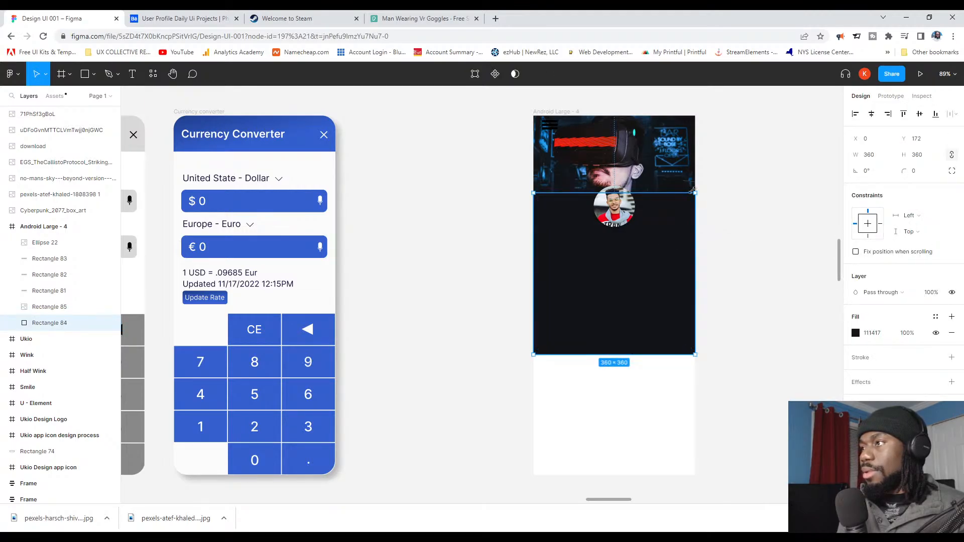
{"action": "left_click", "coordinate": [664, 184]}
{"action": "left_click", "coordinate": [783, 198]}
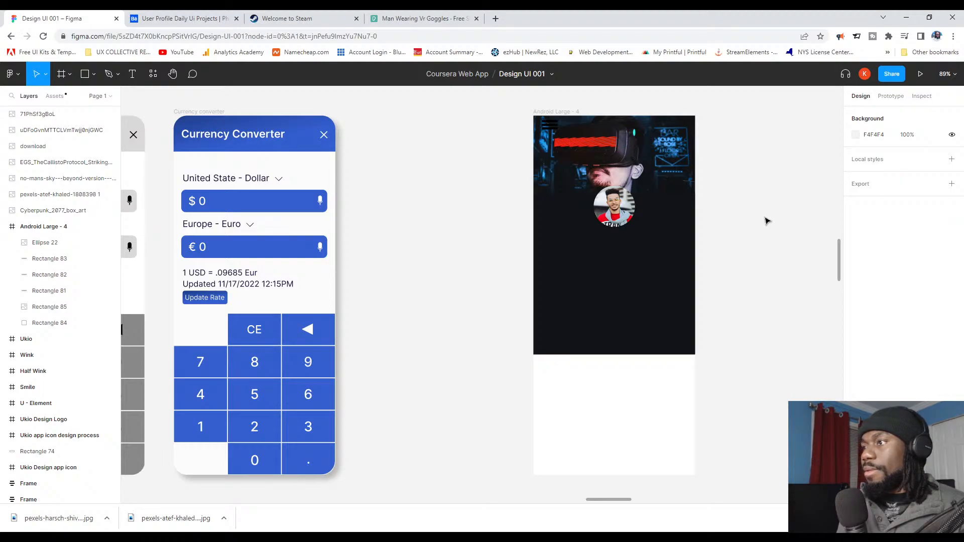
{"action": "key", "text": "ctrl+z"}
{"action": "key", "text": "ctrl+z"}
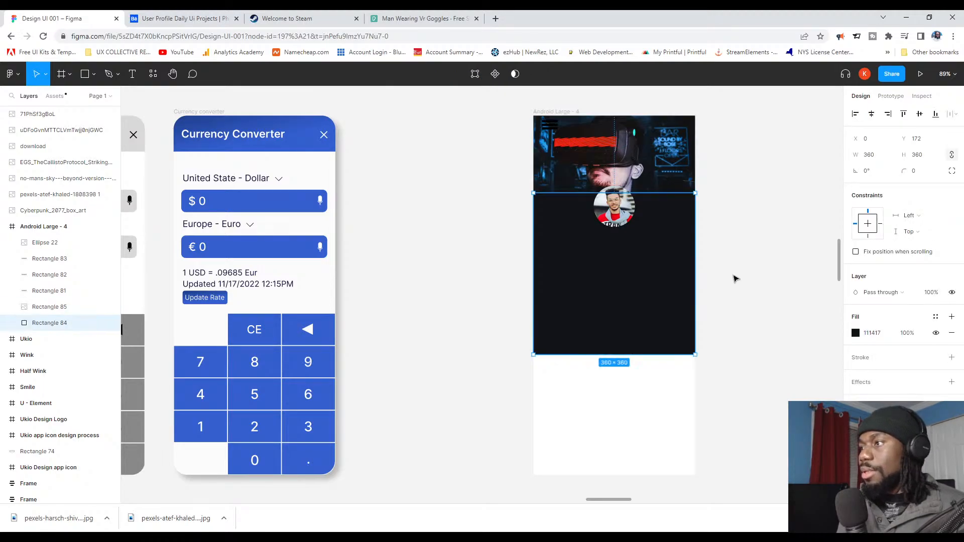
Step: Undo the dark 111417 fill on the content panel and deselect the panel
{"action": "key", "text": "ctrl+z"}
{"action": "key", "text": "ctrl+z"}
{"action": "key", "text": "ctrl+z"}
{"action": "key", "text": "ctrl+z"}
{"action": "key", "text": "ctrl+z"}
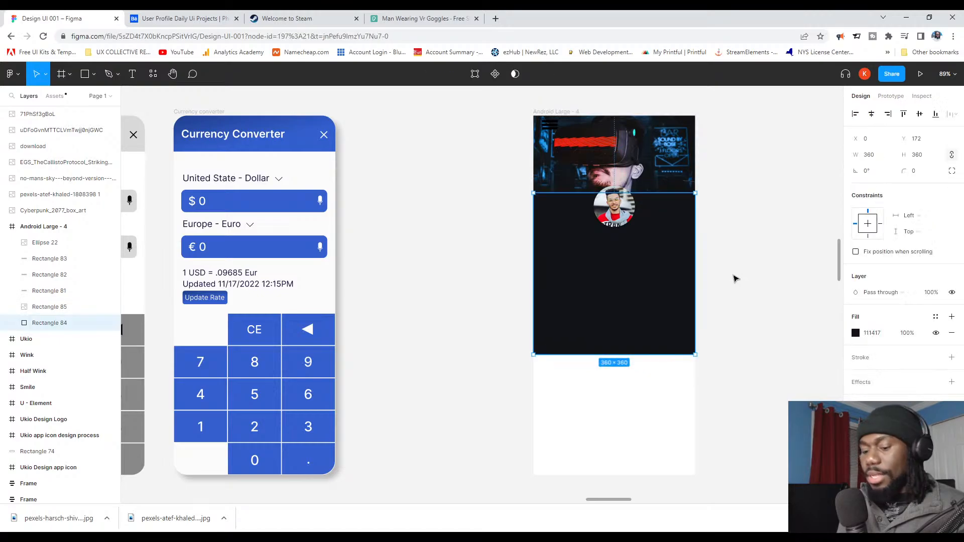
{"action": "key", "text": "ctrl+z"}
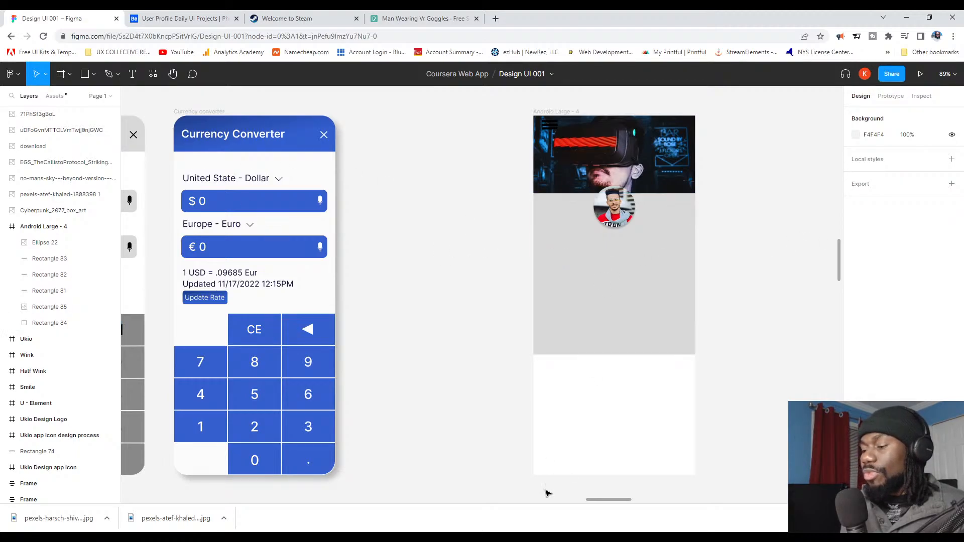
Step: Add a "Store" text label at size 18 on the grey content panel, below and beside the profile picture
{"action": "left_click", "coordinate": [150, 18]}
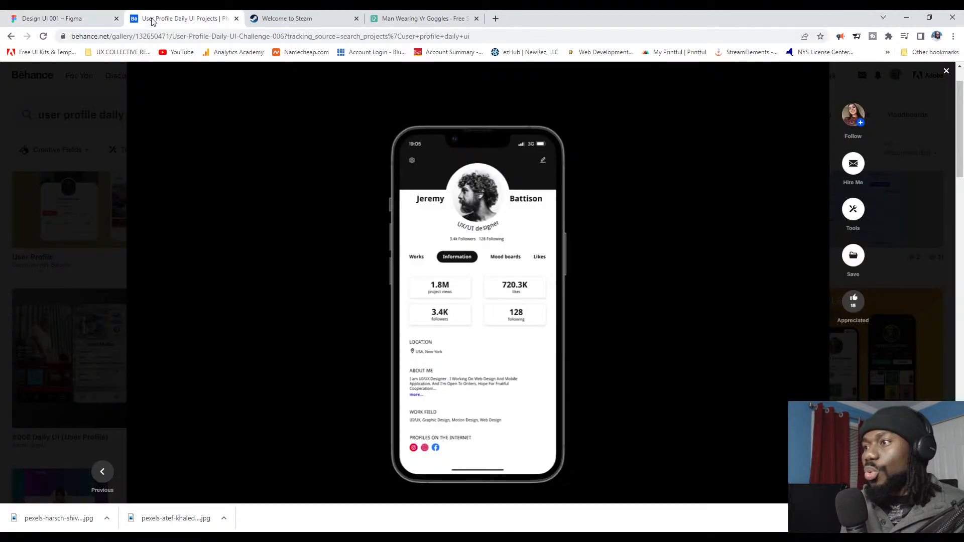
{"action": "left_click", "coordinate": [110, 18]}
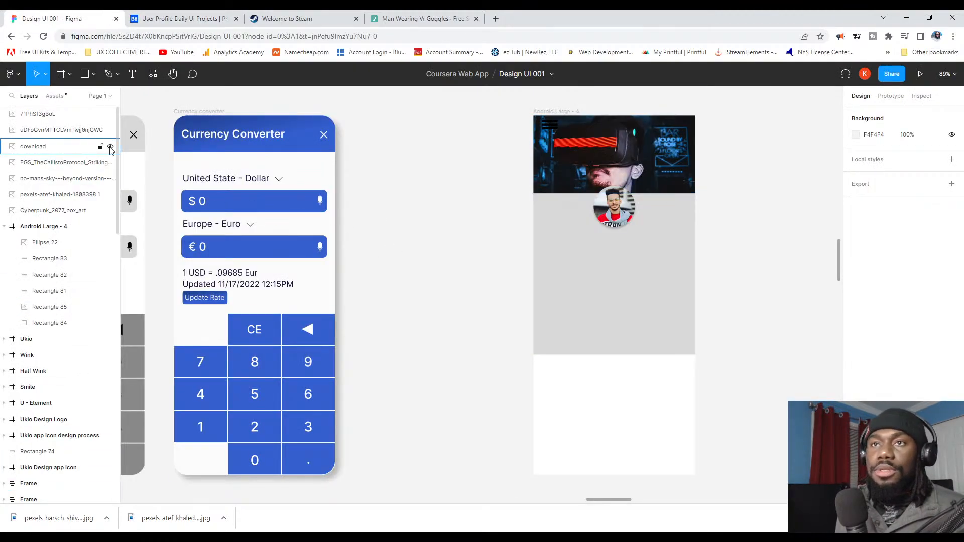
{"action": "left_click", "coordinate": [134, 75]}
{"action": "left_click", "coordinate": [409, 231]}
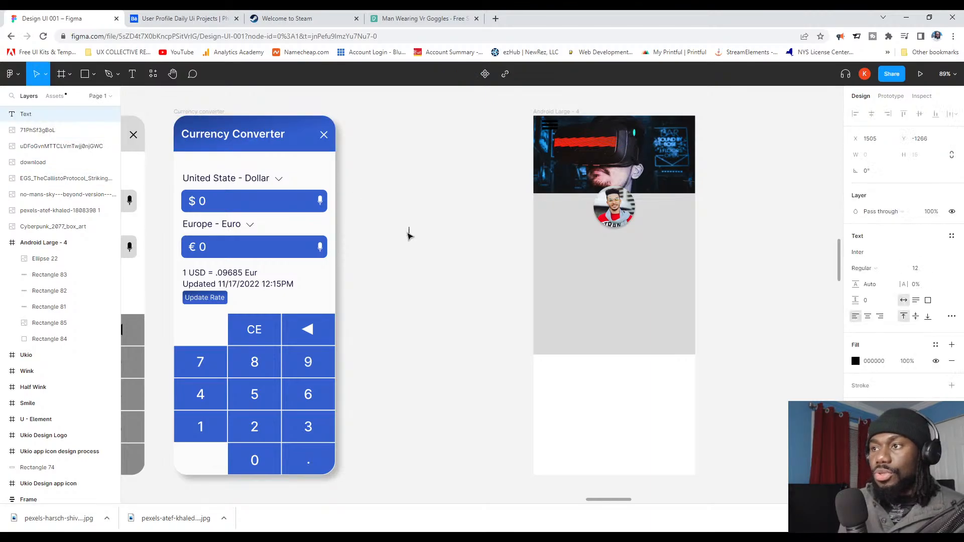
{"action": "type", "text": "Store"}
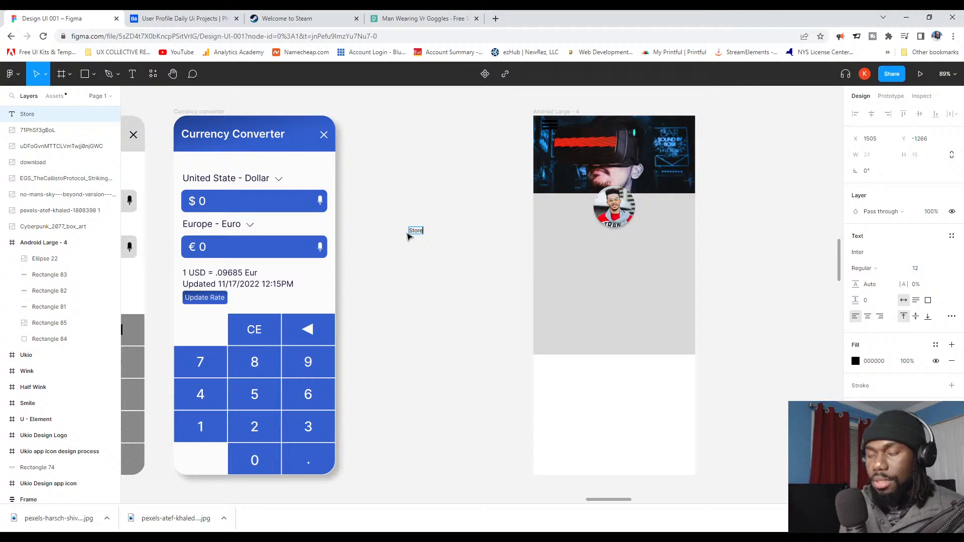
{"action": "key", "text": "Escape"}
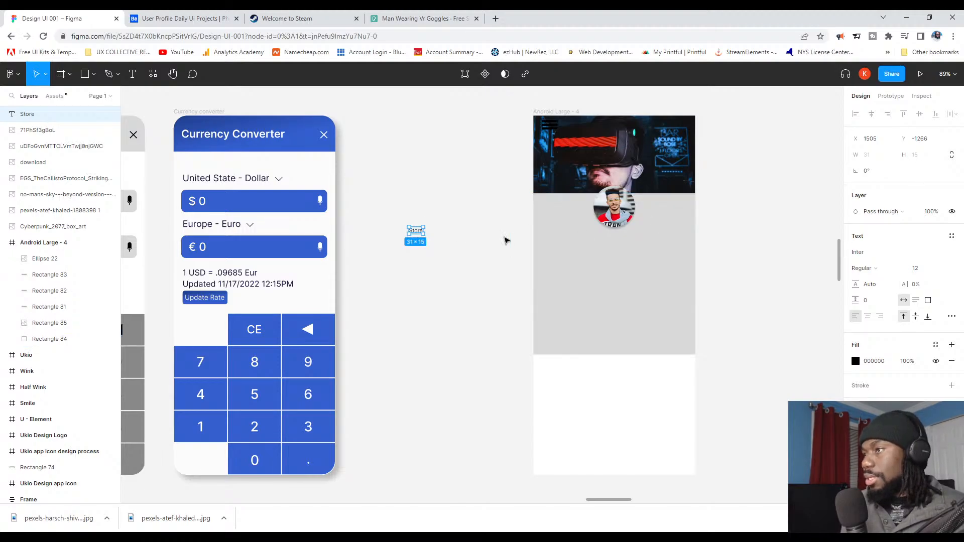
{"action": "left_click_drag", "start_coordinate": [415, 232], "coordinate": [548, 244]}
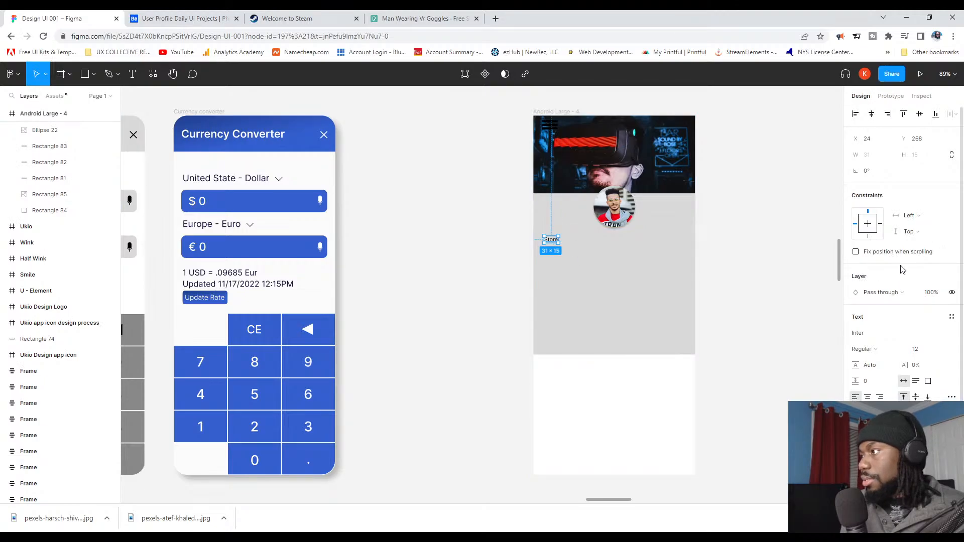
{"action": "left_click", "coordinate": [916, 350]}
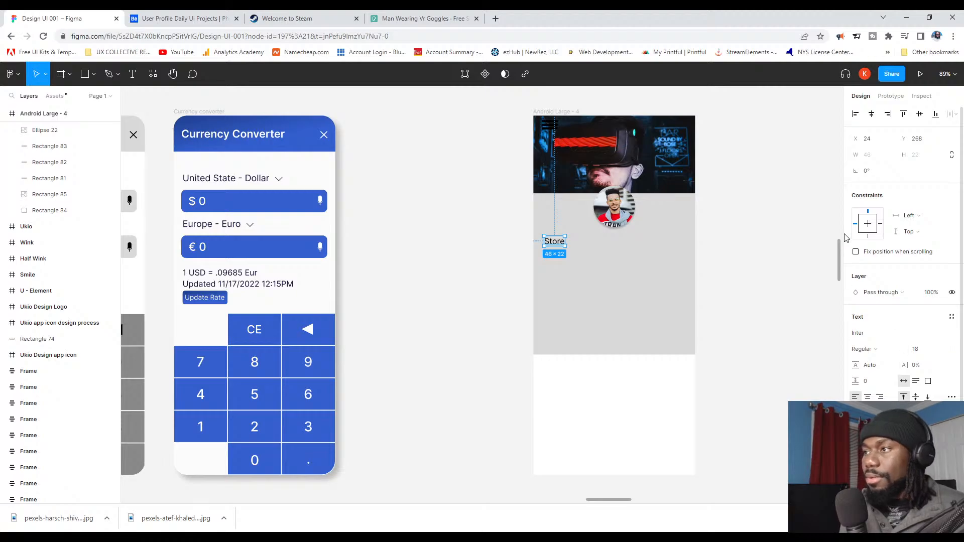
Step: Try to add a second label beside "Store" by duplicating it and retyping the copy's text
{"action": "scroll", "coordinate": [647, 271], "scroll_direction": "up", "scroll_amount": 3}
{"action": "scroll", "coordinate": [621, 259], "scroll_direction": "down", "scroll_amount": 1}
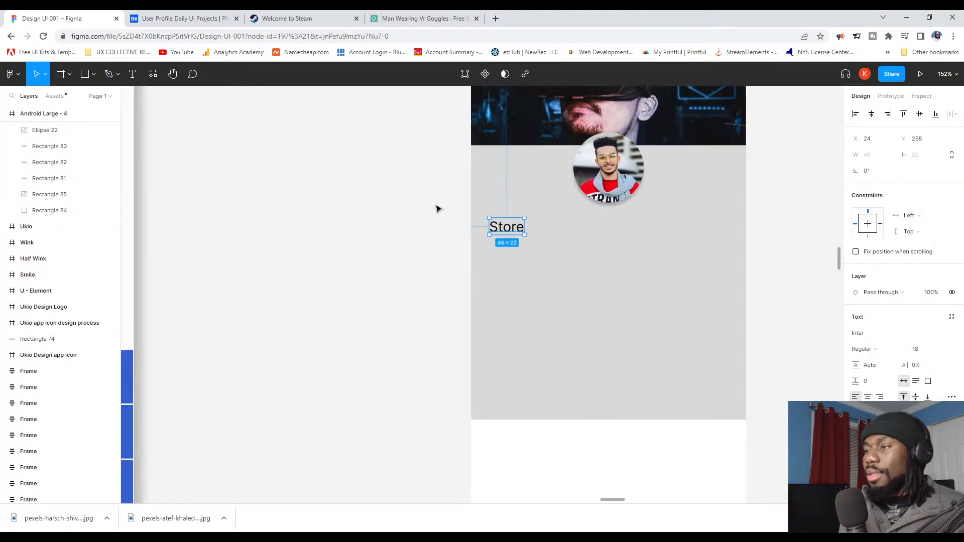
{"action": "left_click_drag", "start_coordinate": [516, 235], "coordinate": [558, 238]}
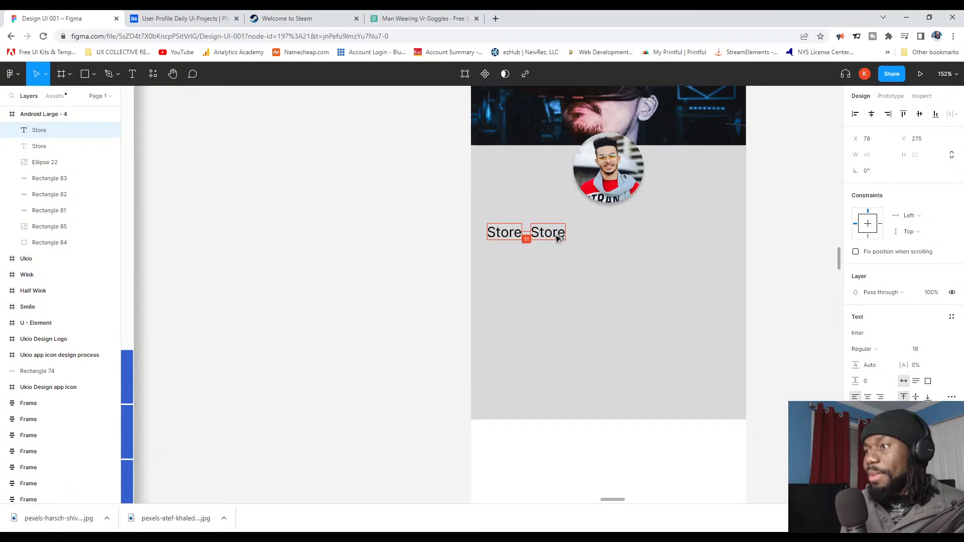
{"action": "double_click", "coordinate": [550, 235]}
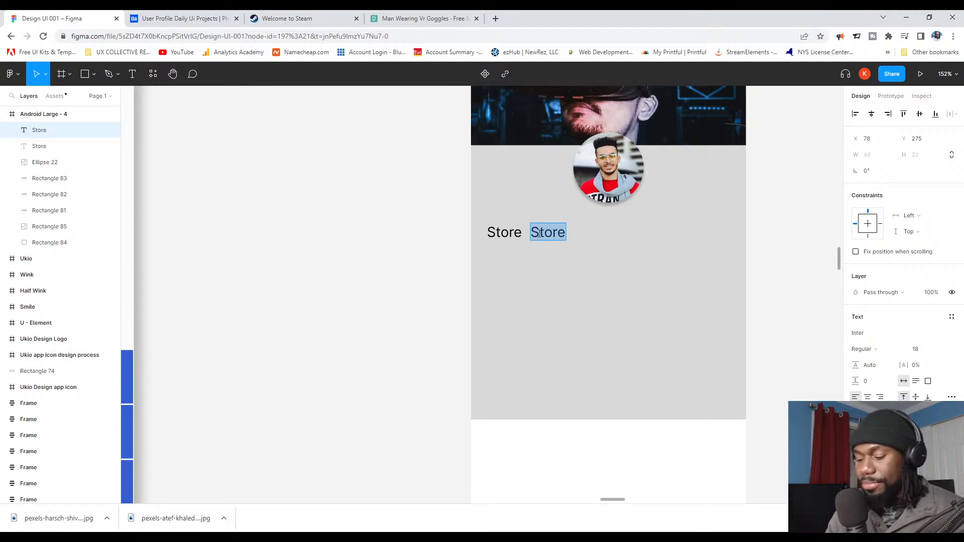
{"action": "type", "text": "L"}
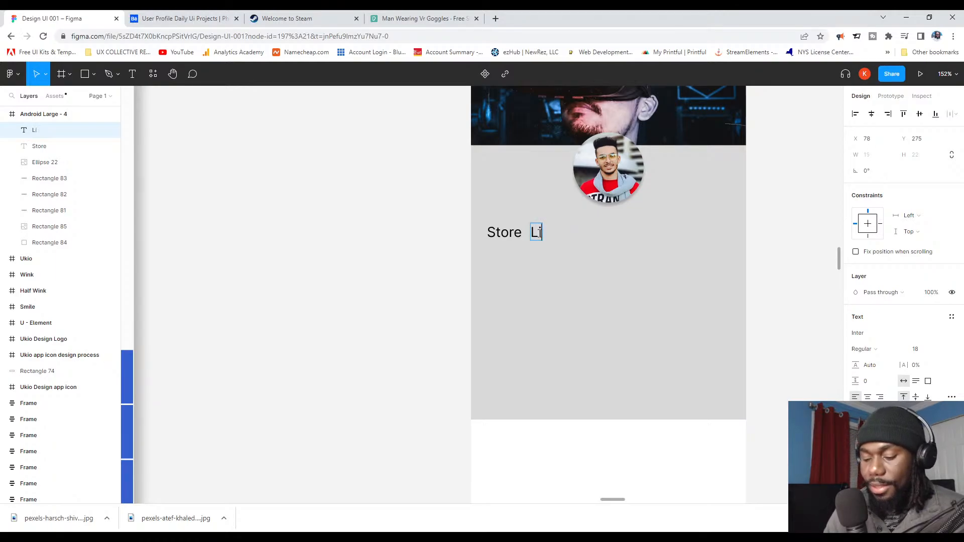
{"action": "key", "text": "BackSpace"}
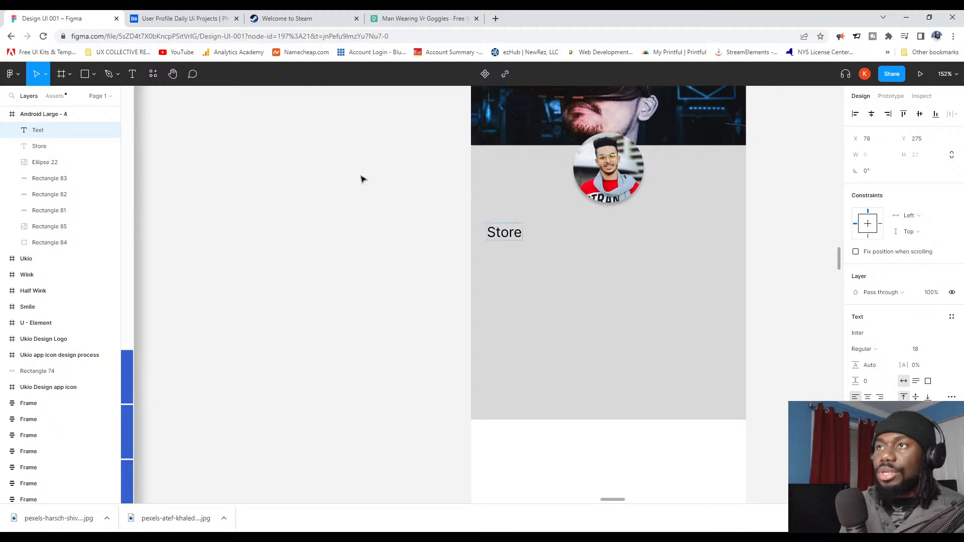
{"action": "left_click", "coordinate": [198, 17]}
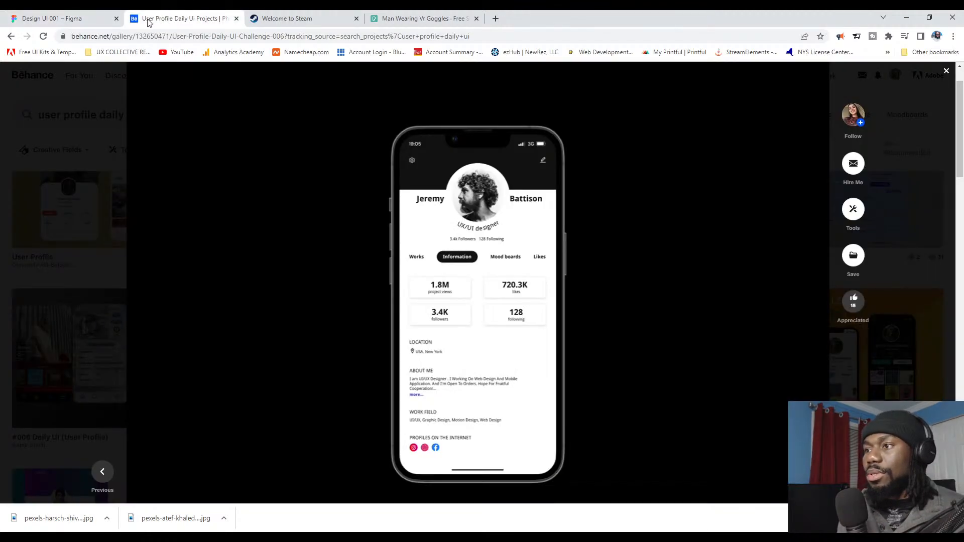
{"action": "left_click", "coordinate": [74, 18]}
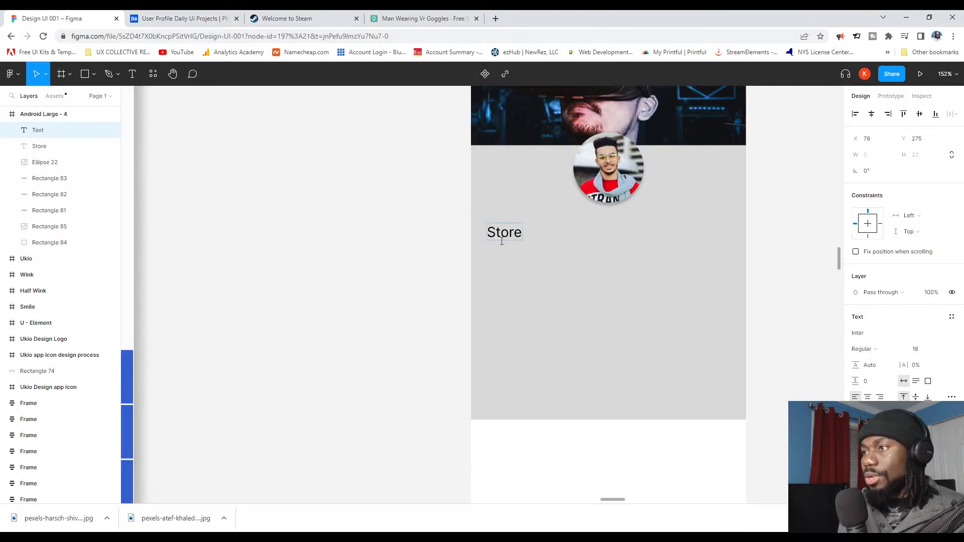
{"action": "left_click", "coordinate": [446, 249]}
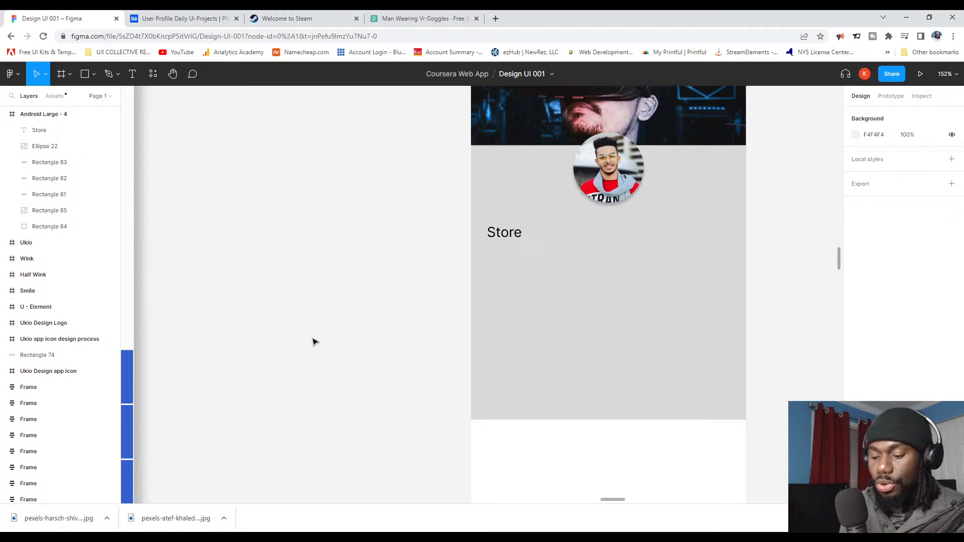
Step: Draw a rectangle about 91 × 32 on the empty canvas beside the phone frame
{"action": "key", "text": "r"}
{"action": "mouse_move", "coordinate": [243, 299]}
{"action": "left_mouse_down"}
{"action": "mouse_move", "coordinate": [288, 341]}
{"action": "mouse_move", "coordinate": [307, 309]}
{"action": "mouse_move", "coordinate": [326, 325]}
{"action": "mouse_move", "coordinate": [316, 324]}
{"action": "mouse_move", "coordinate": [372, 316]}
{"action": "mouse_move", "coordinate": [512, 249]}
{"action": "mouse_move", "coordinate": [358, 241]}
{"action": "left_mouse_up"}
{"action": "left_click", "coordinate": [366, 319]}
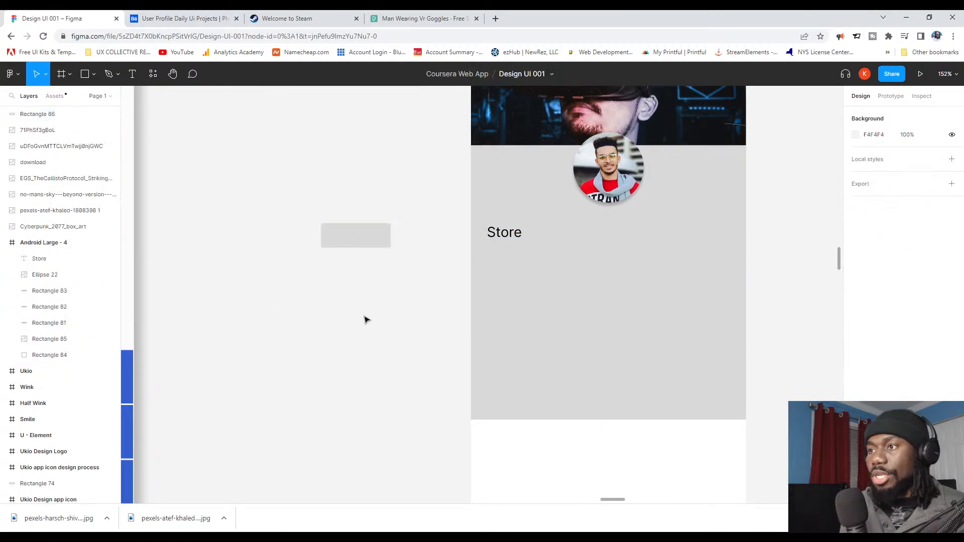
Step: Fill the new rectangle with black 000000 and shift it slightly closer to the phone frame
{"action": "left_click", "coordinate": [355, 237]}
{"action": "left_click", "coordinate": [862, 256]}
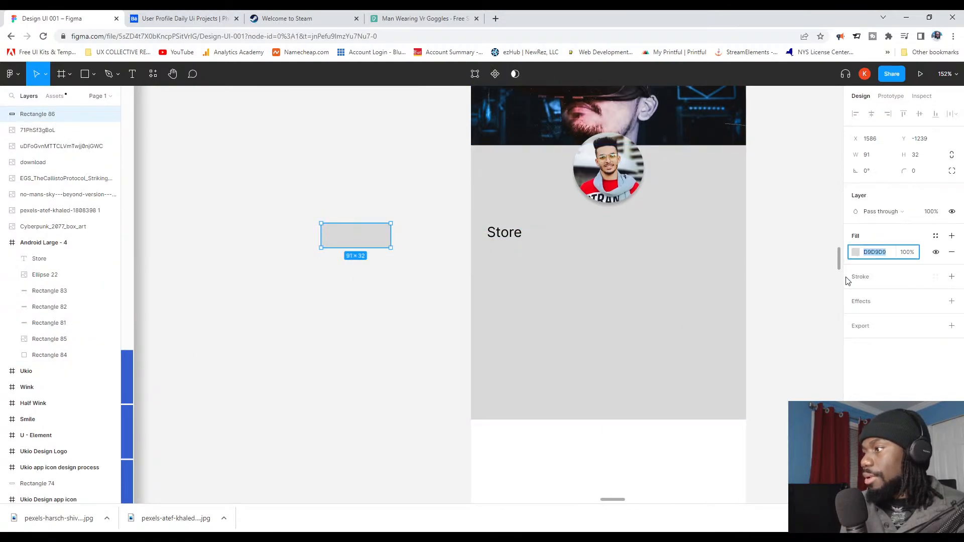
{"action": "left_click", "coordinate": [856, 255]}
{"action": "left_click", "coordinate": [733, 453]}
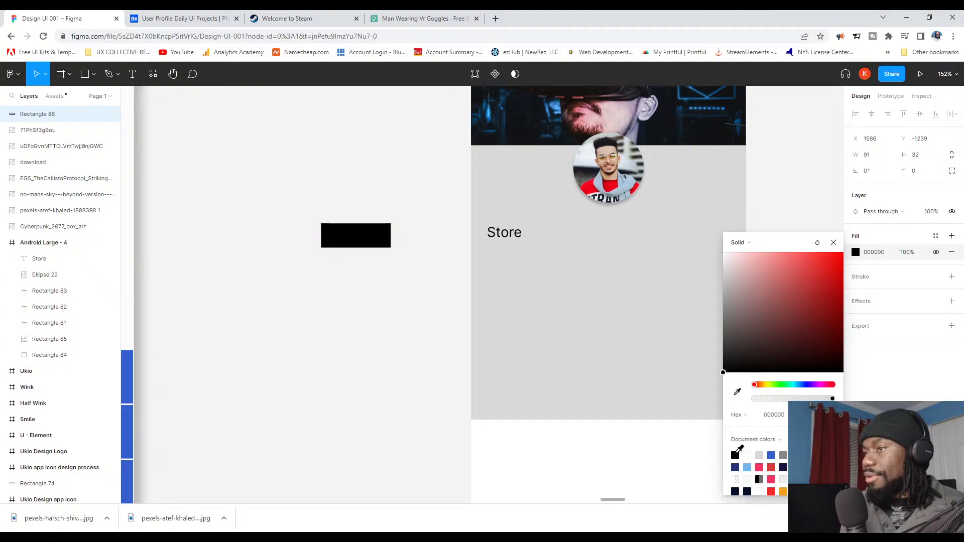
{"action": "left_click", "coordinate": [398, 335]}
{"action": "left_click_drag", "start_coordinate": [362, 243], "coordinate": [387, 248]}
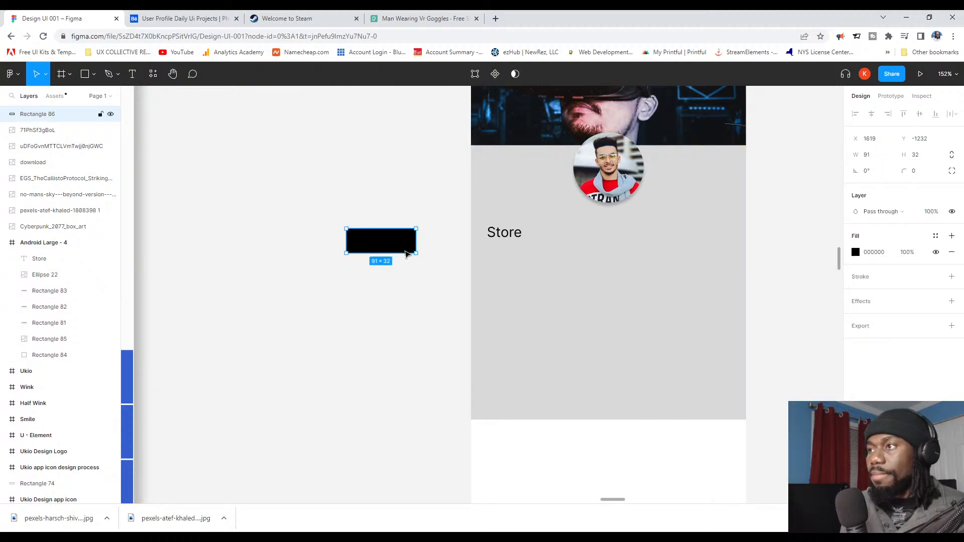
Step: Fill the rectangle with the document's light blue 74B4F0
{"action": "left_click", "coordinate": [855, 252]}
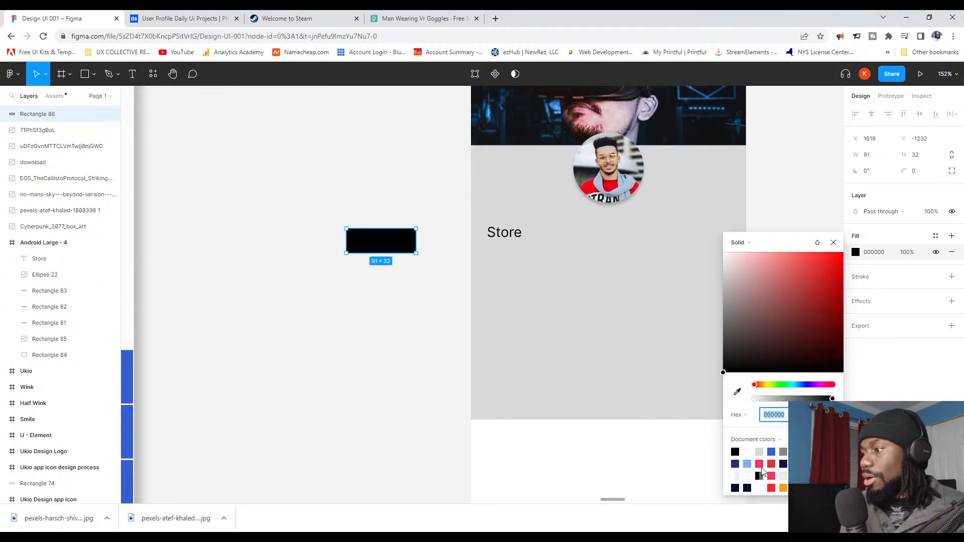
{"action": "left_click", "coordinate": [747, 450]}
{"action": "left_click", "coordinate": [311, 347]}
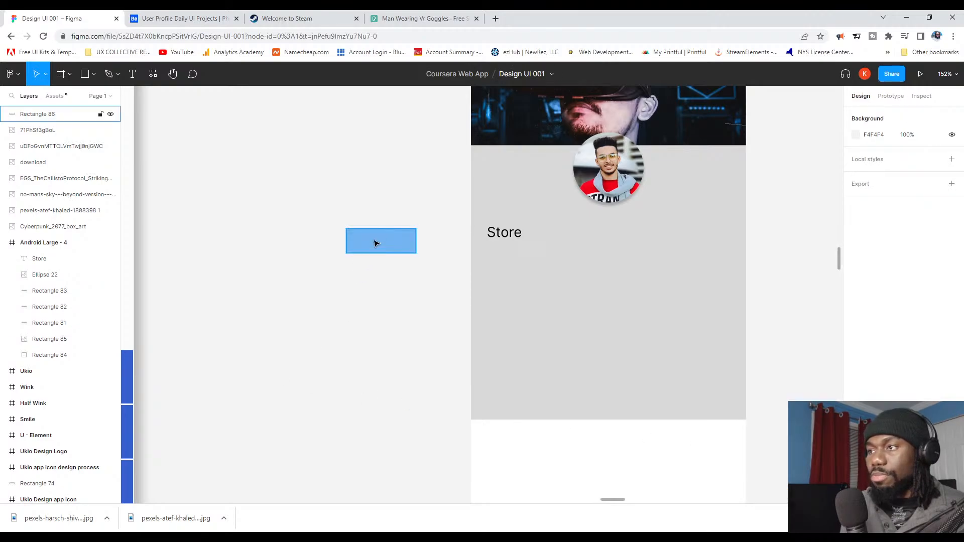
Step: Move the light blue rectangle onto the grey content panel and place the "Store" label on top of it
{"action": "left_click_drag", "start_coordinate": [377, 241], "coordinate": [503, 249]}
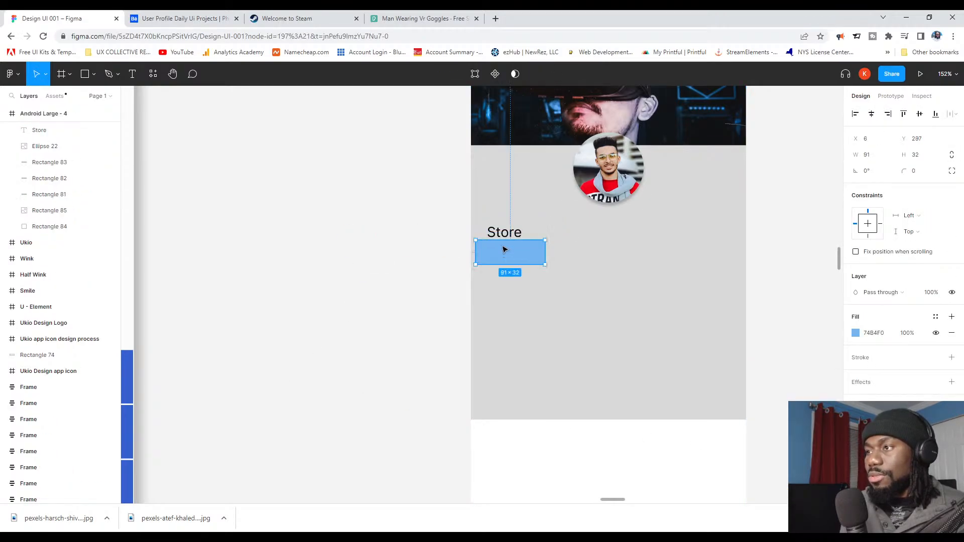
{"action": "left_click", "coordinate": [504, 234]}
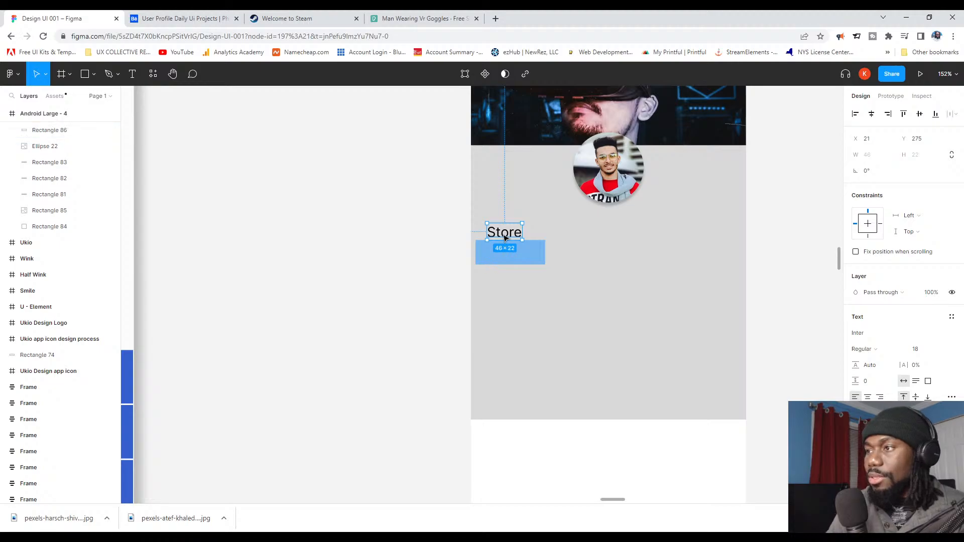
{"action": "left_click_drag", "start_coordinate": [505, 237], "coordinate": [517, 259]}
{"action": "left_click", "coordinate": [416, 274]}
{"action": "scroll", "coordinate": [542, 297], "scroll_direction": "down", "scroll_amount": 2}
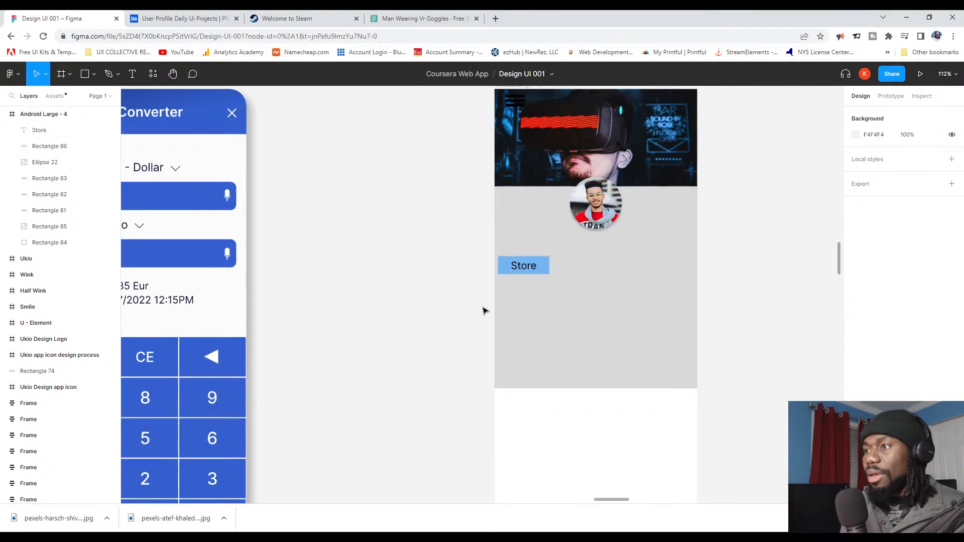
Step: Resize the blue rectangle behind the "Store" label to a width of 85 and a height of 30
{"action": "scroll", "coordinate": [522, 263], "scroll_direction": "up", "scroll_amount": 3}
{"action": "scroll", "coordinate": [523, 265], "scroll_direction": "up", "scroll_amount": 1}
{"action": "left_click", "coordinate": [503, 272]}
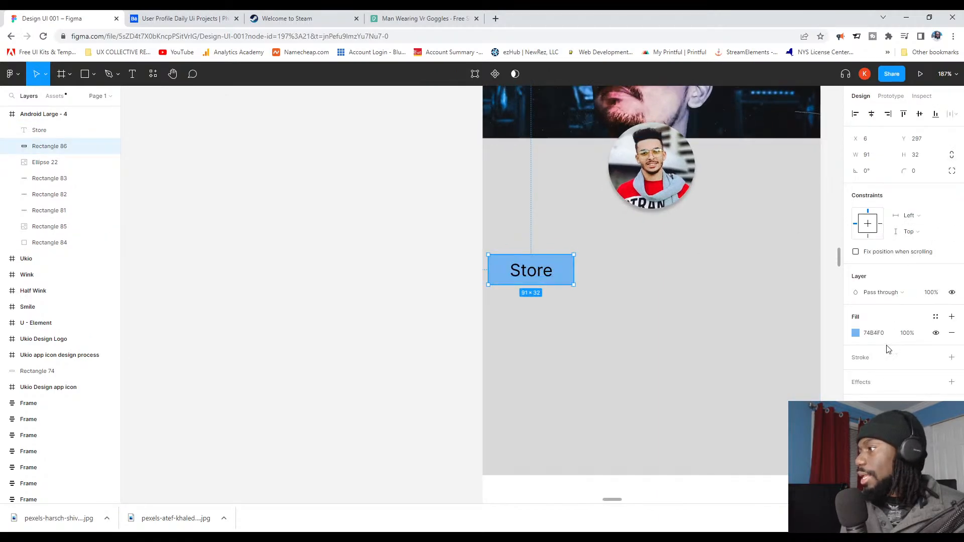
{"action": "left_click", "coordinate": [867, 157]}
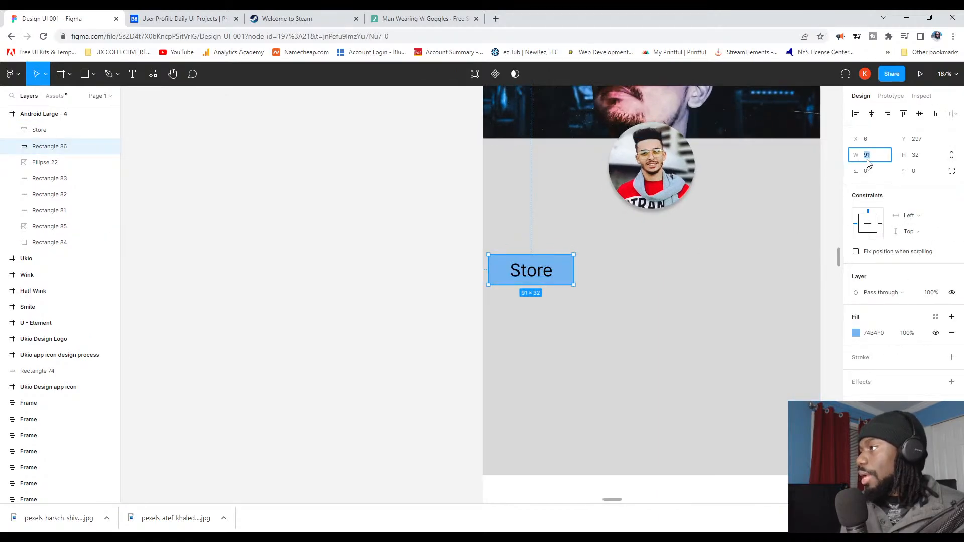
{"action": "type", "text": "85"}
{"action": "key", "text": "Return"}
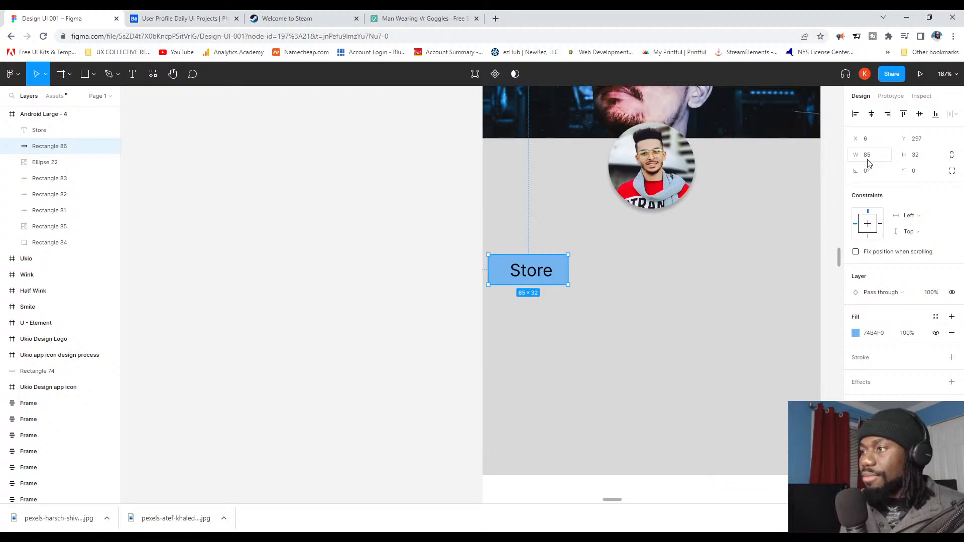
{"action": "left_click", "coordinate": [917, 160]}
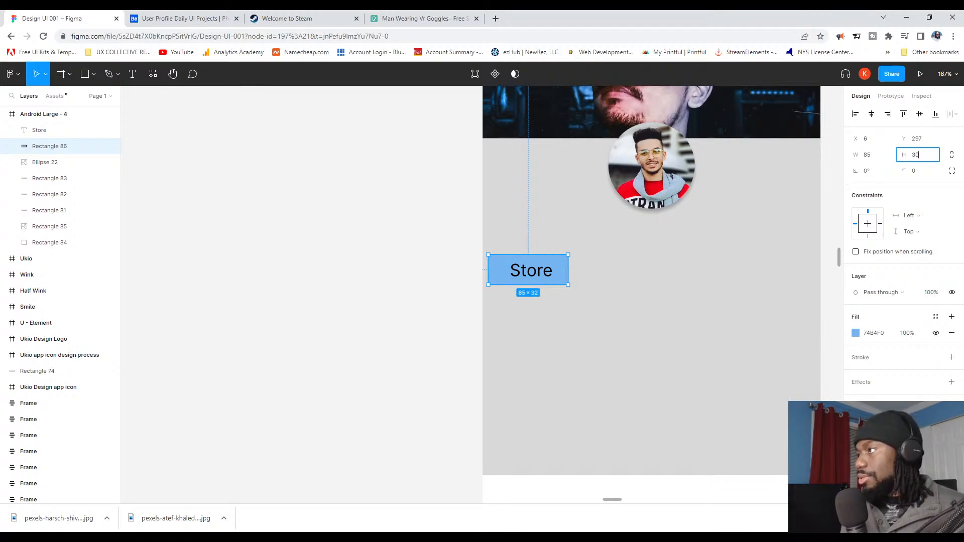
{"action": "type", "text": "30"}
{"action": "key", "text": "Return"}
Step: Widen the blue "Store" rectangle, trying a width of 91 and settling on 90
{"action": "left_click", "coordinate": [867, 156]}
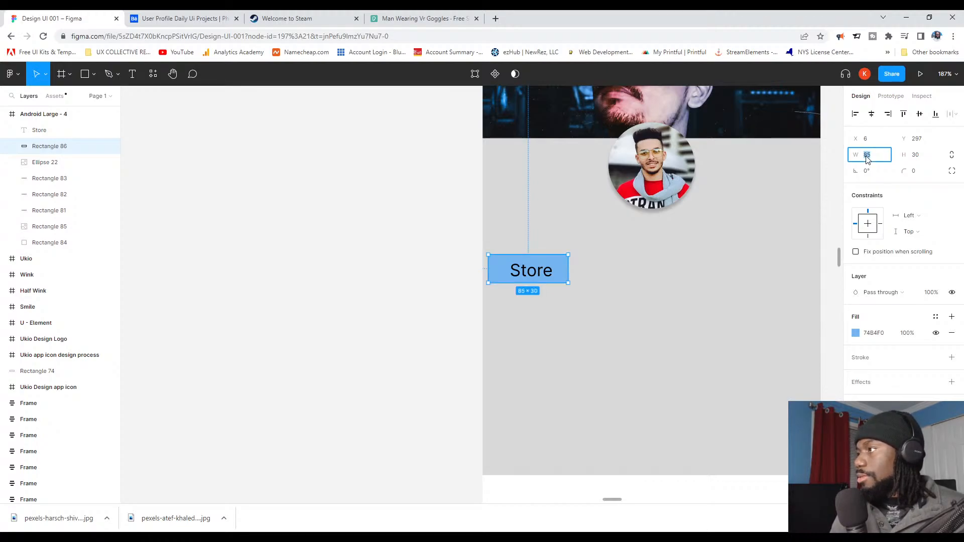
{"action": "type", "text": "91"}
{"action": "key", "text": "Return"}
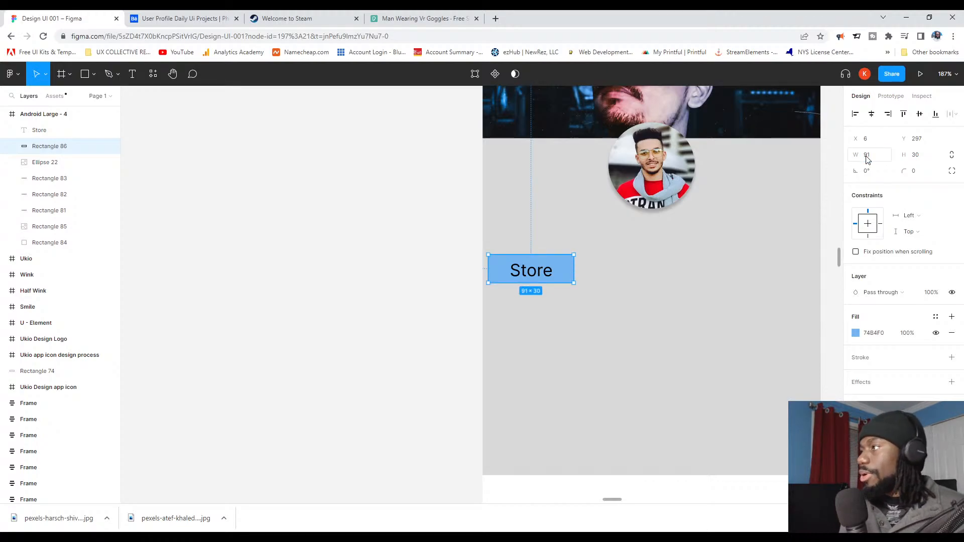
{"action": "left_click", "coordinate": [882, 159]}
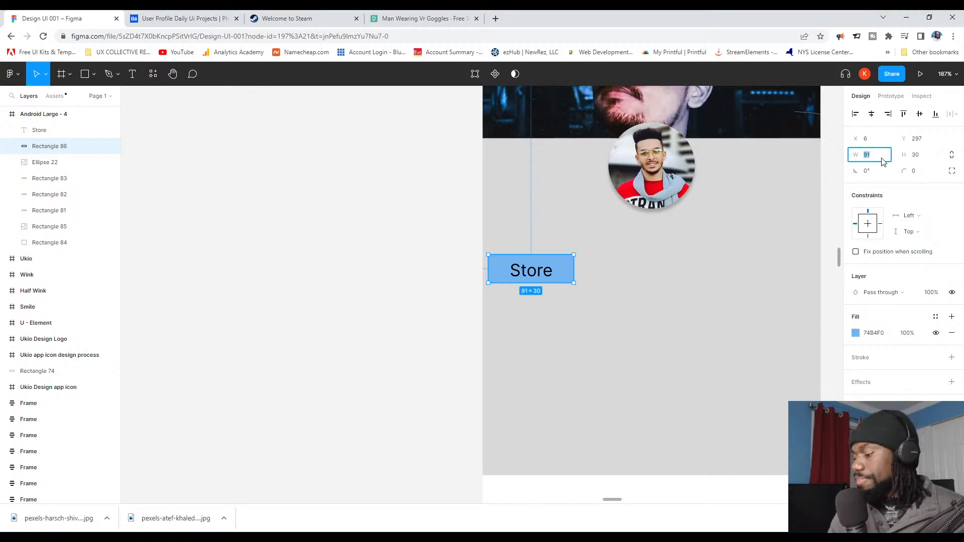
{"action": "type", "text": "90"}
{"action": "key", "text": "Return"}
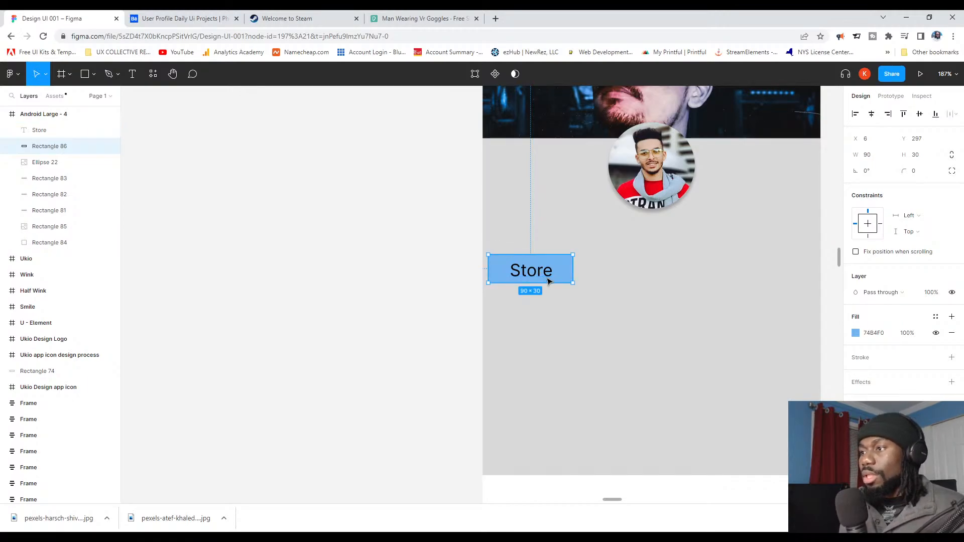
Step: Centre the "Store" label horizontally on its blue rectangle and move both slightly up the panel
{"action": "left_click", "coordinate": [548, 275], "text": "shift"}
{"action": "left_click", "coordinate": [562, 268]}
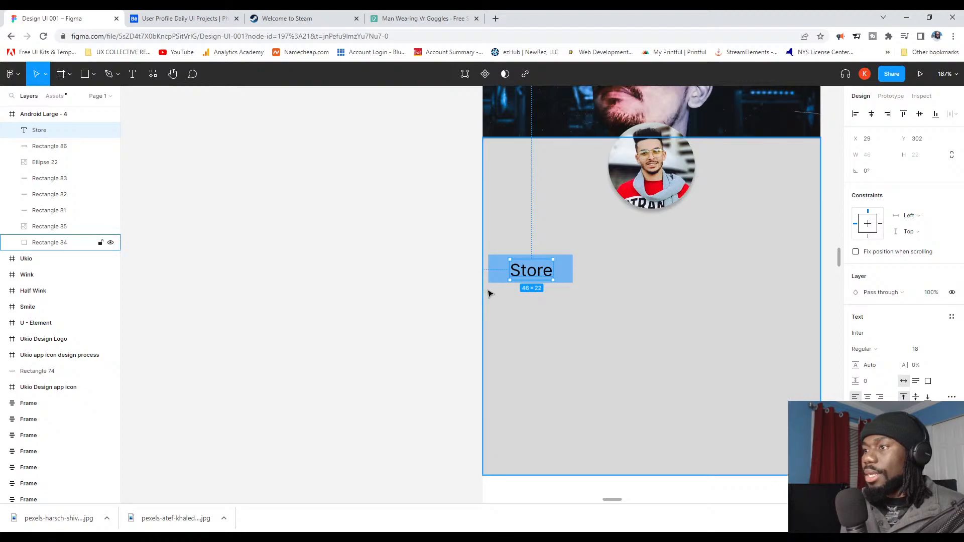
{"action": "left_click", "coordinate": [500, 272]}
{"action": "left_click", "coordinate": [517, 271], "text": "shift"}
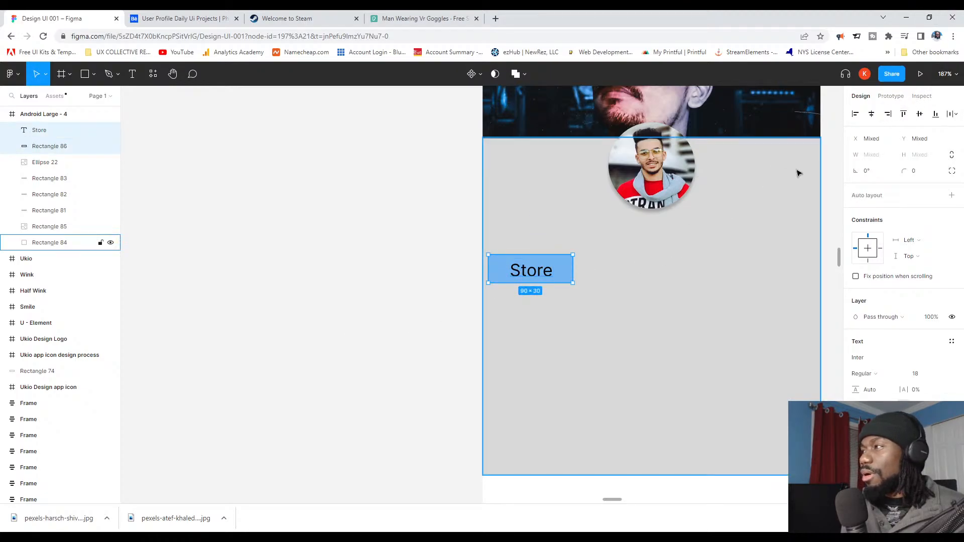
{"action": "left_click", "coordinate": [873, 115]}
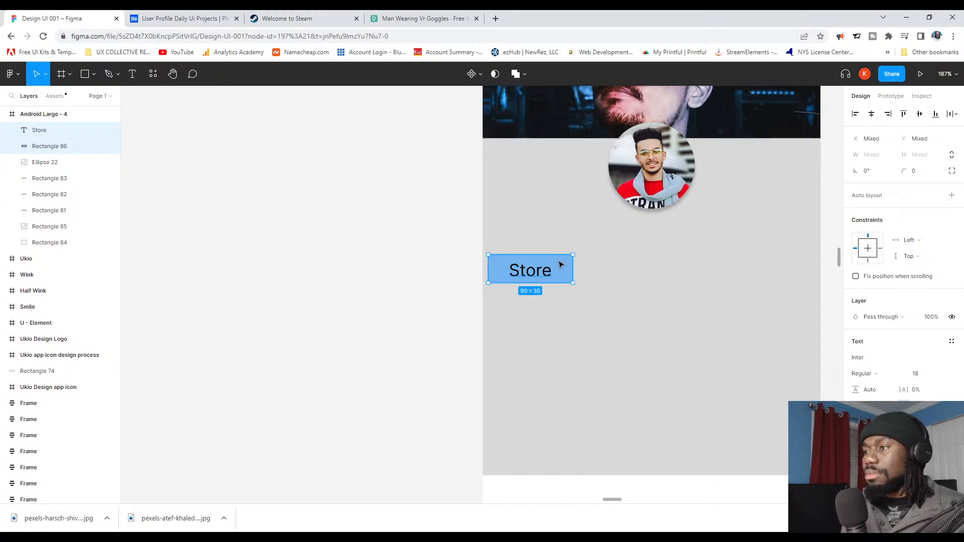
{"action": "left_click_drag", "start_coordinate": [567, 256], "coordinate": [568, 242]}
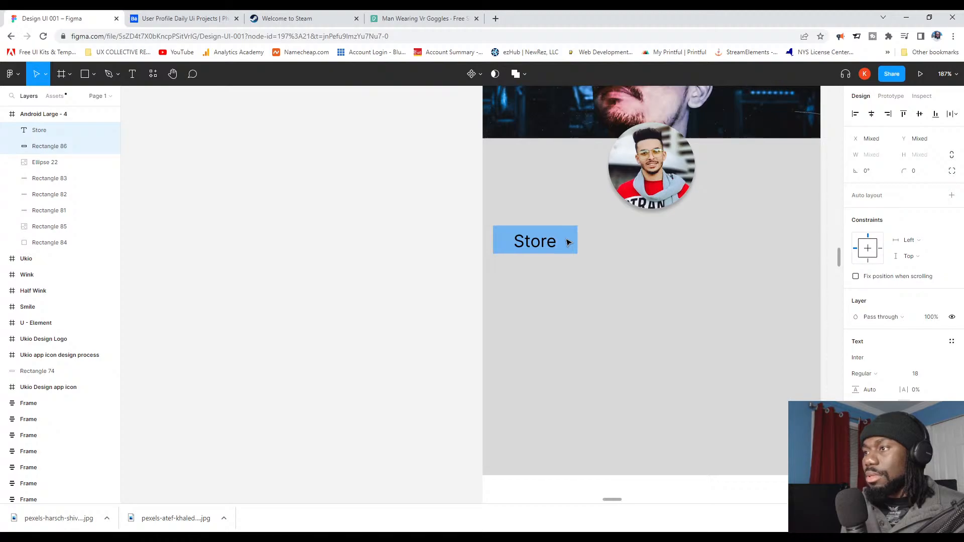
Step: Change the button label's text to "STORE" in capitals
{"action": "double_click", "coordinate": [548, 244]}
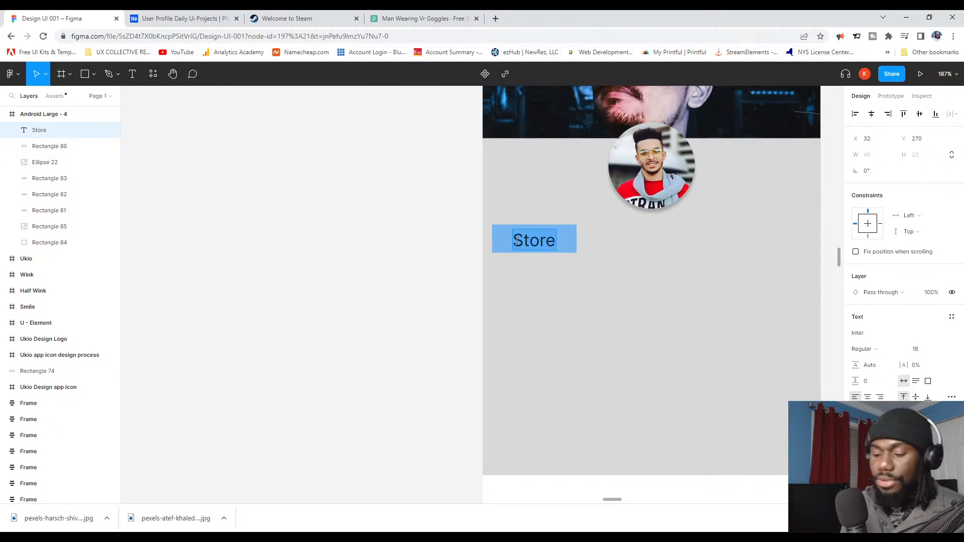
{"action": "type", "text": "STORE"}
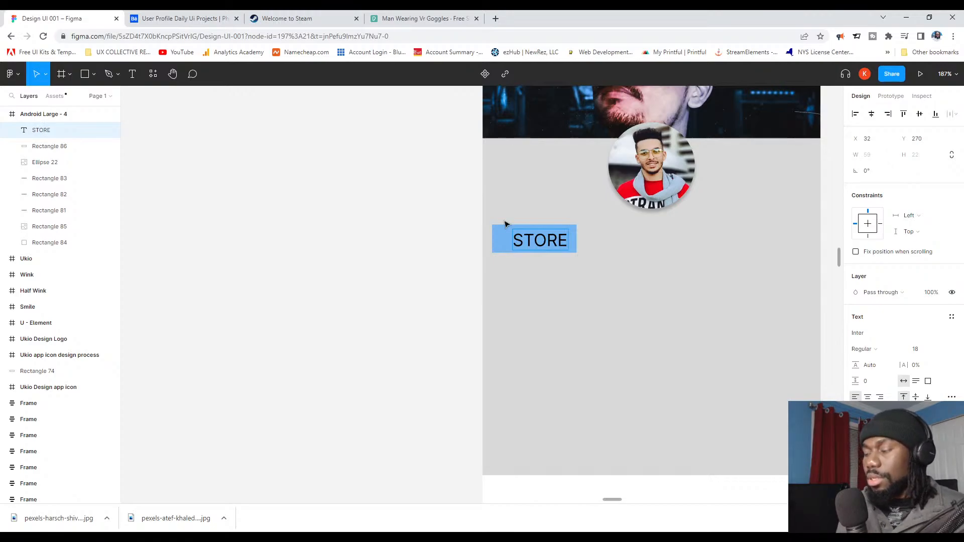
Step: Undo the uppercase edit of the "STORE" label and deselect the text
{"action": "key", "text": "ctrl+z"}
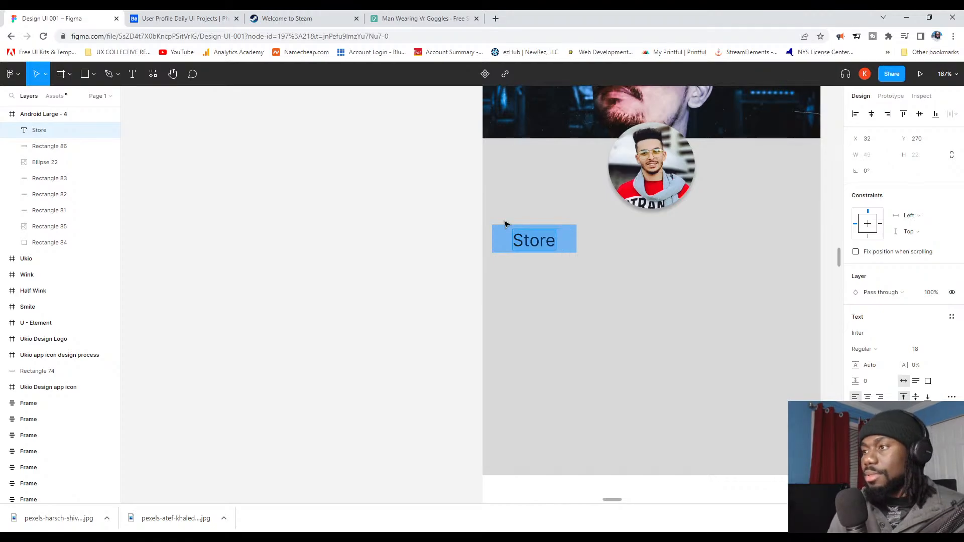
{"action": "key", "text": "Escape"}
{"action": "scroll", "coordinate": [331, 219], "scroll_direction": "down", "scroll_amount": 4}
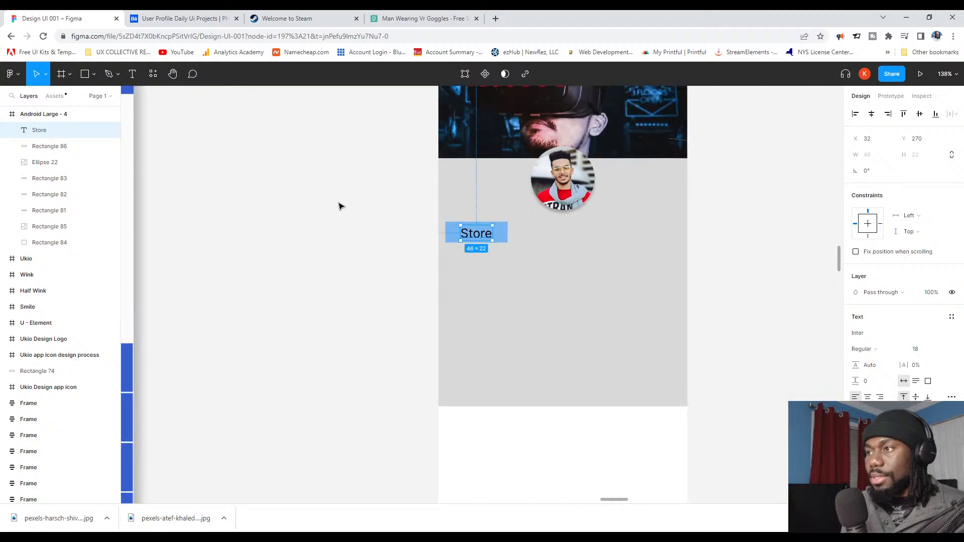
{"action": "scroll", "coordinate": [441, 231], "scroll_direction": "up", "scroll_amount": 5}
{"action": "left_click", "coordinate": [383, 250]}
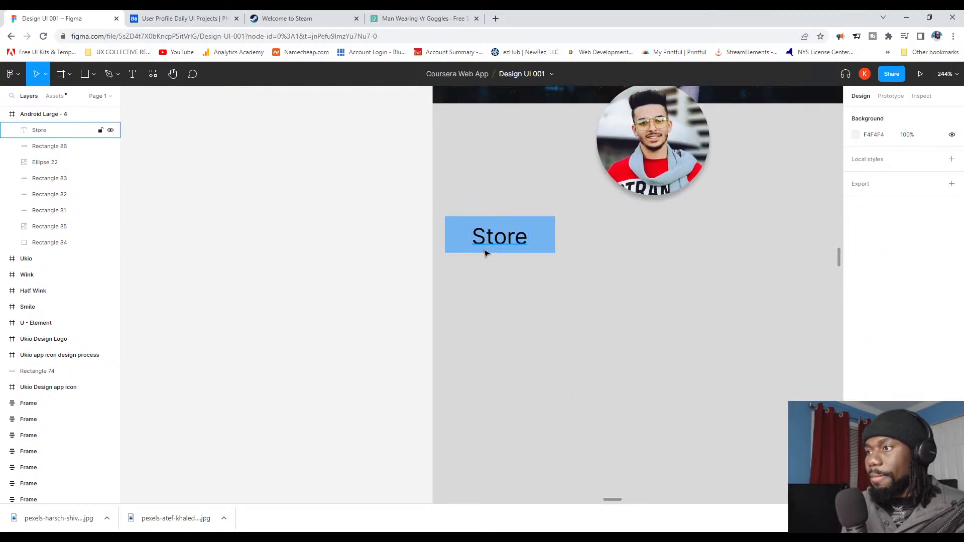
Step: Duplicate the "Store" label and its blue rectangle three times, forming a row of four buttons below the profile photo
{"action": "left_click", "coordinate": [522, 250]}
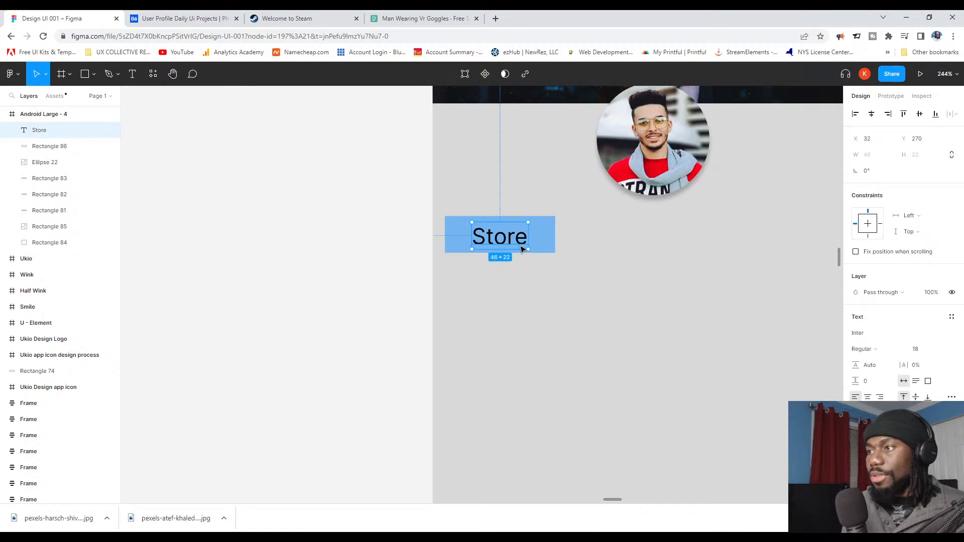
{"action": "left_click", "coordinate": [549, 249], "text": "shift"}
{"action": "left_click_drag", "start_coordinate": [544, 246], "coordinate": [654, 248]}
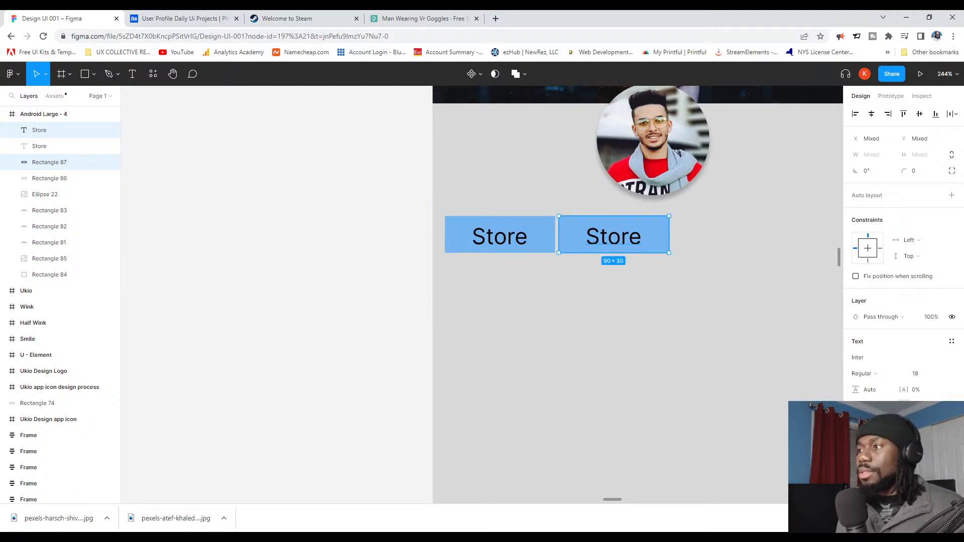
{"action": "left_click_drag", "start_coordinate": [659, 229], "coordinate": [773, 220]}
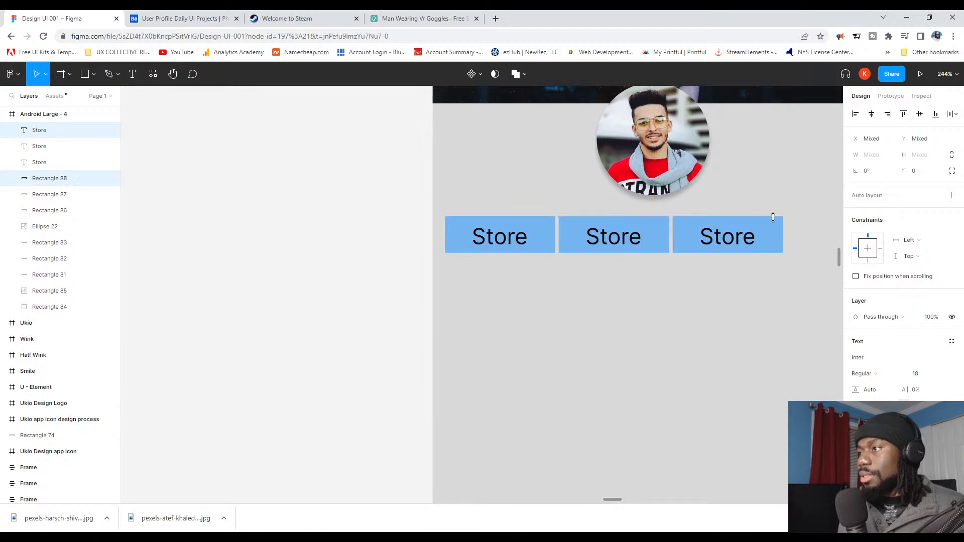
{"action": "scroll", "coordinate": [773, 218], "scroll_direction": "down", "scroll_amount": 3}
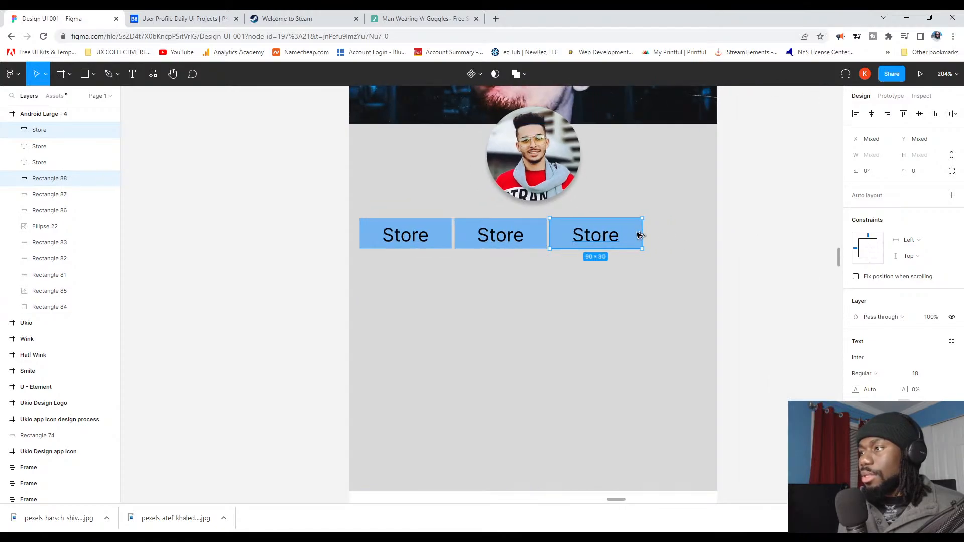
{"action": "left_click_drag", "start_coordinate": [639, 235], "coordinate": [731, 231]}
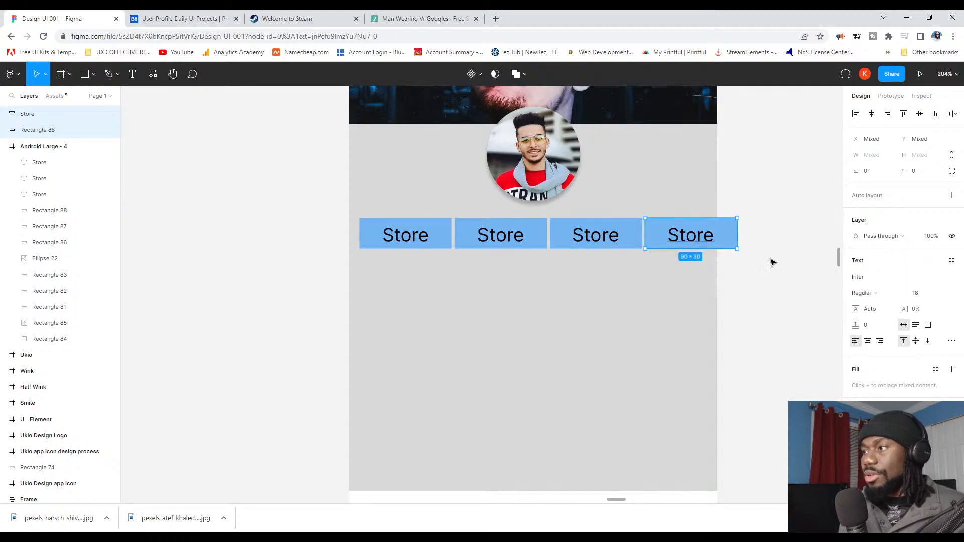
{"action": "left_click", "coordinate": [441, 243]}
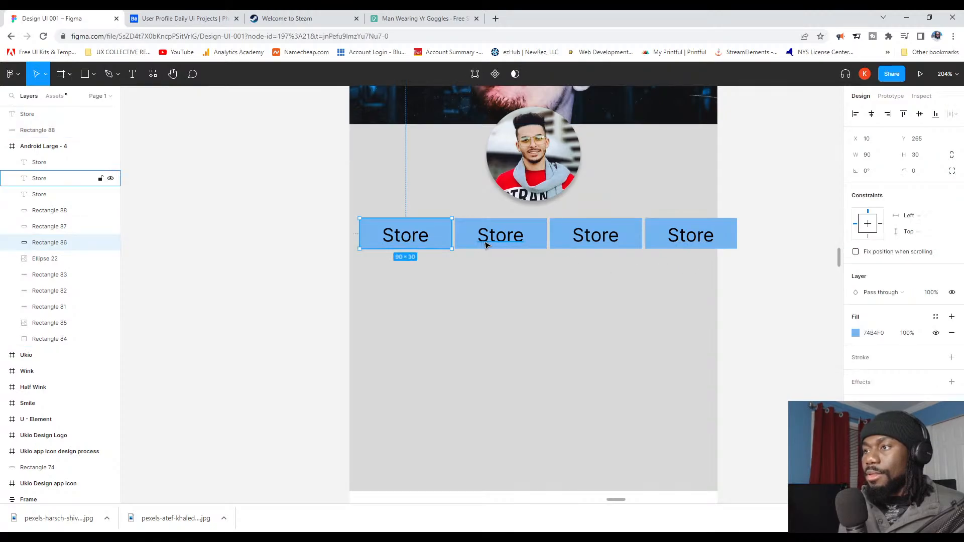
{"action": "left_click", "coordinate": [485, 243], "text": "shift"}
{"action": "left_click", "coordinate": [803, 254]}
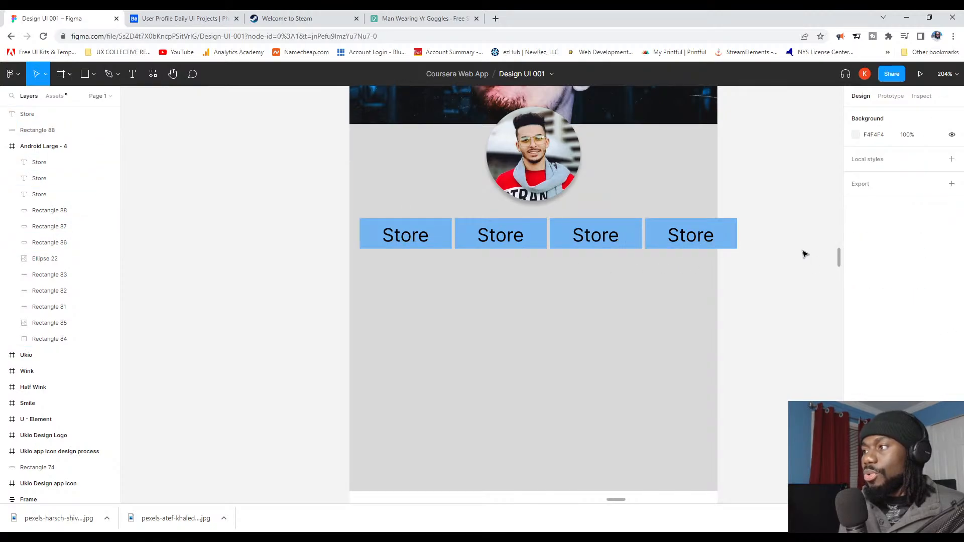
Step: Scale the four blue button rectangles down together to about 344 × 28 overall, leaving the text labels out
{"action": "left_click", "coordinate": [728, 232]}
{"action": "left_click", "coordinate": [598, 235], "text": "shift"}
{"action": "left_click", "coordinate": [527, 228], "text": "shift"}
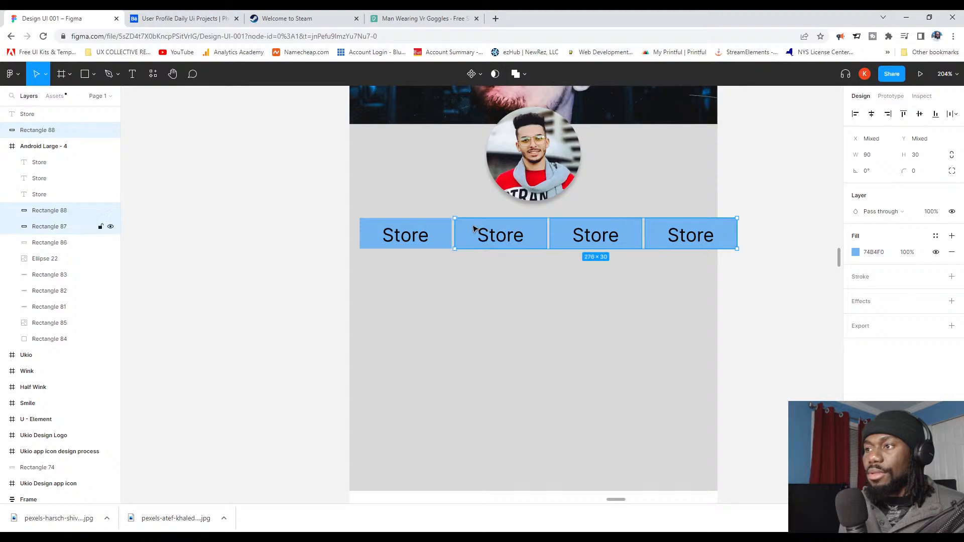
{"action": "left_click", "coordinate": [446, 230], "text": "shift"}
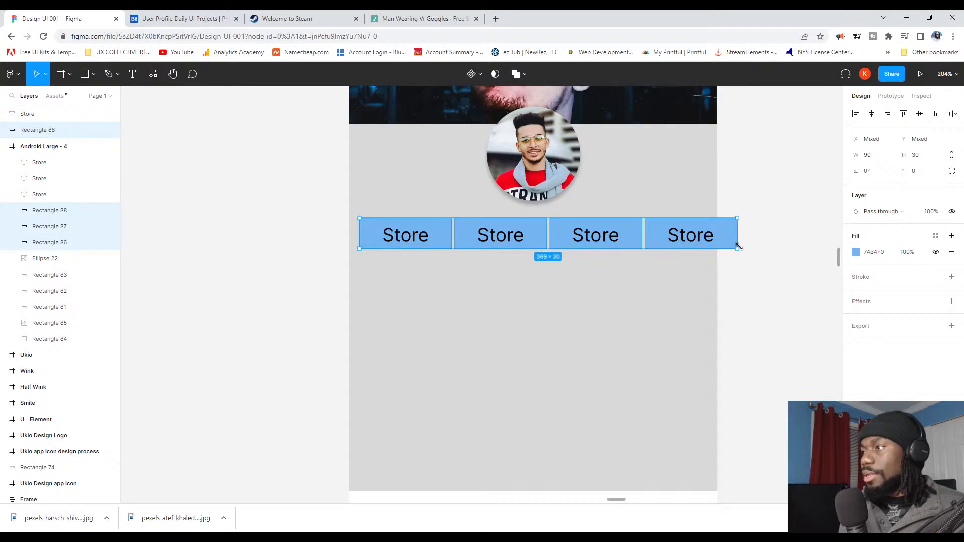
{"action": "left_click_drag", "start_coordinate": [738, 249], "coordinate": [712, 244]}
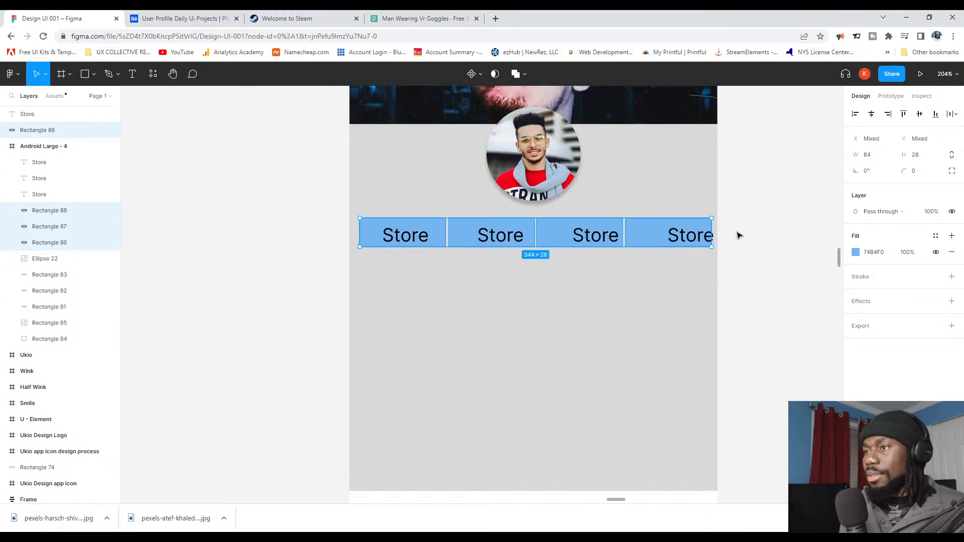
{"action": "left_click", "coordinate": [764, 221]}
Step: Select the four blue button rectangles without their labels and distribute their vertical and horizontal spacing evenly
{"action": "scroll", "coordinate": [537, 240], "scroll_direction": "up", "scroll_amount": 5}
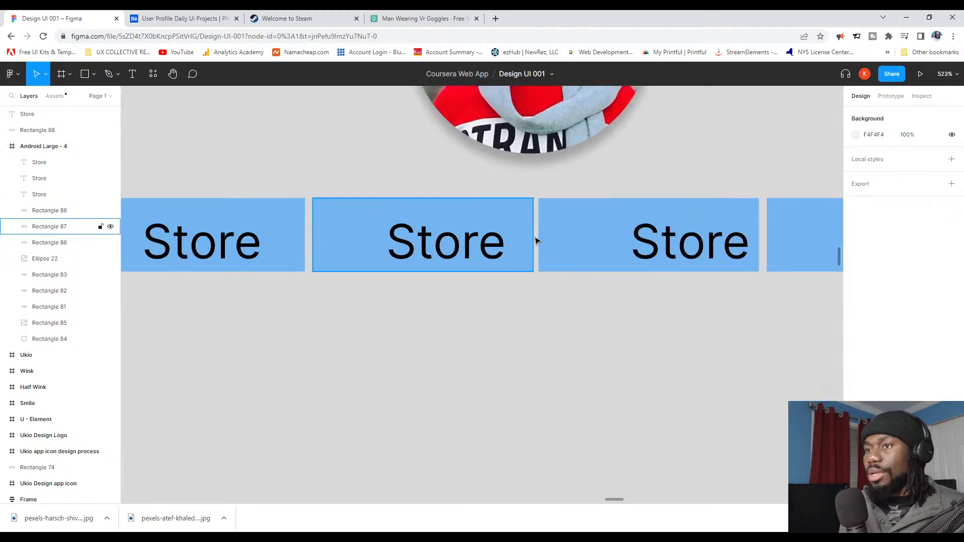
{"action": "scroll", "coordinate": [541, 247], "scroll_direction": "down", "scroll_amount": 4}
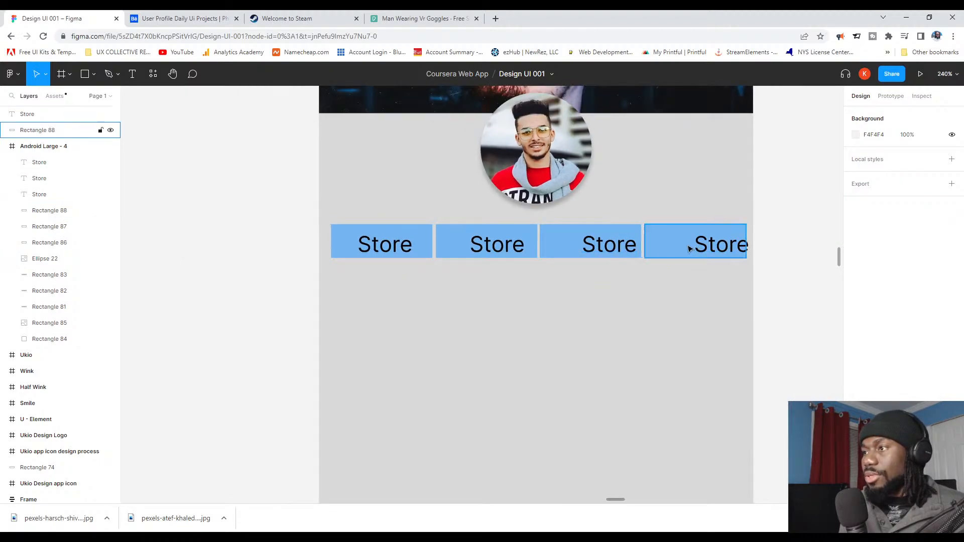
{"action": "left_click", "coordinate": [663, 245]}
{"action": "left_click", "coordinate": [572, 243], "text": "shift"}
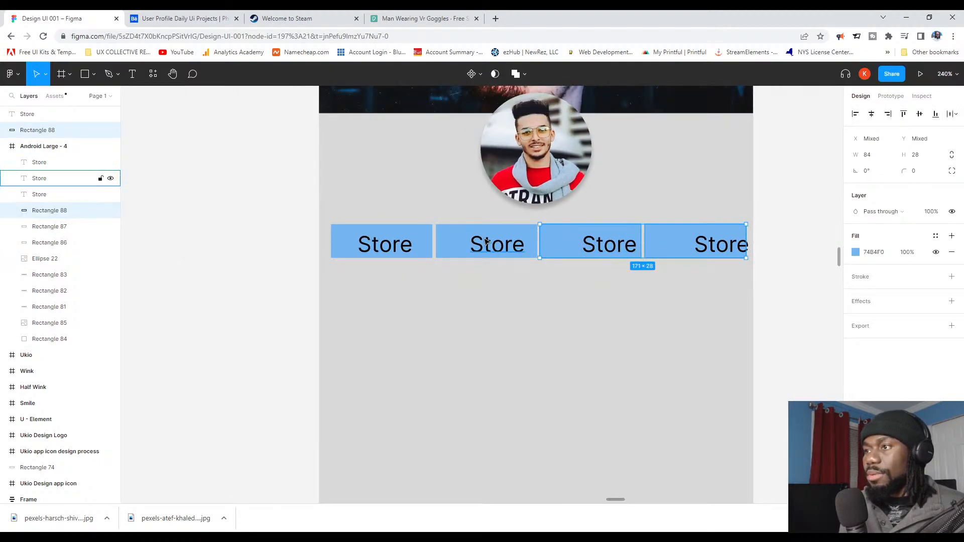
{"action": "left_click", "coordinate": [465, 239], "text": "shift"}
{"action": "left_click", "coordinate": [408, 238], "text": "shift"}
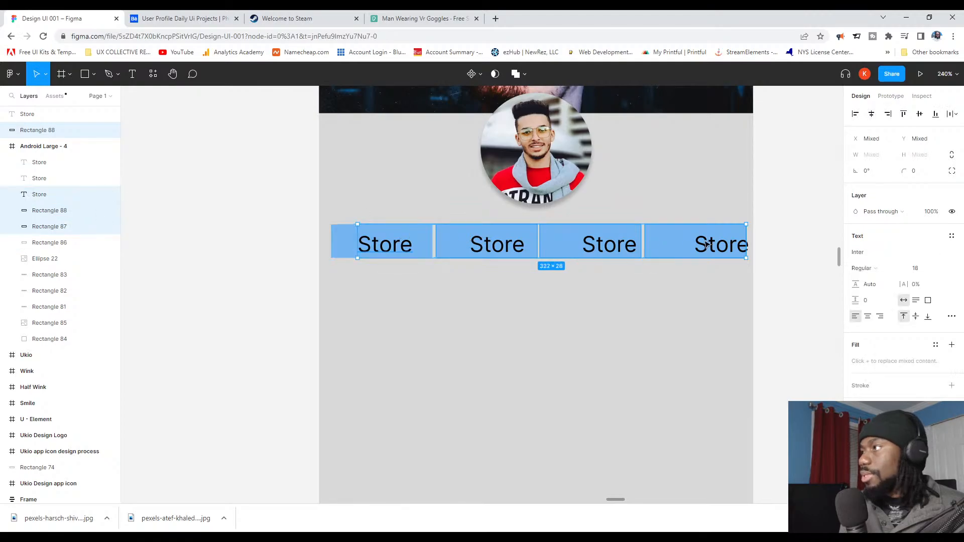
{"action": "left_click", "coordinate": [370, 247], "text": "shift"}
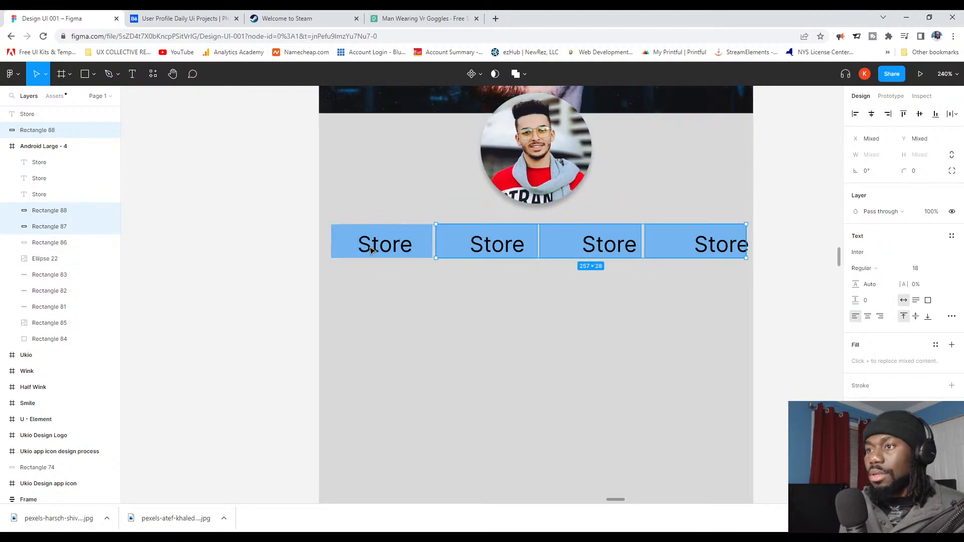
{"action": "left_click", "coordinate": [353, 249], "text": "shift"}
{"action": "left_click", "coordinate": [353, 249], "text": "shift"}
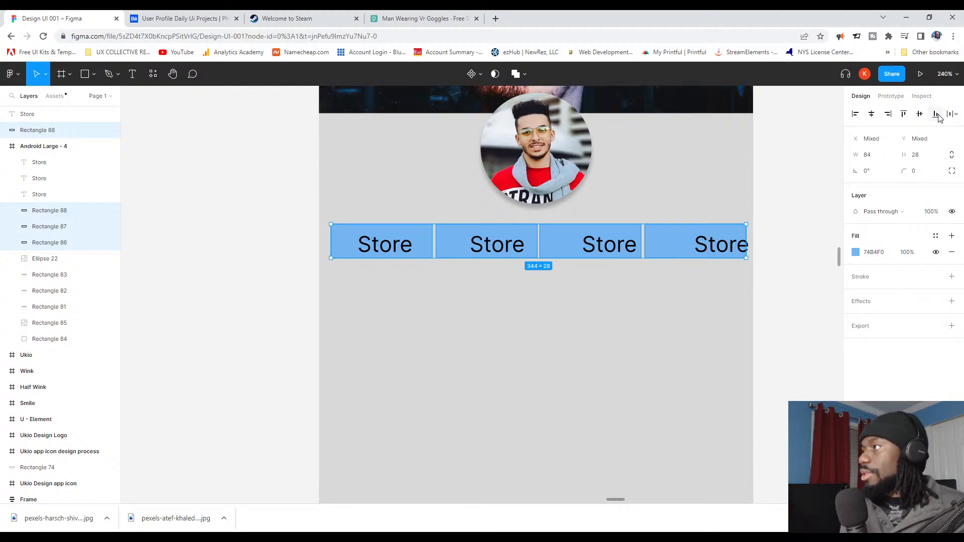
{"action": "left_click", "coordinate": [957, 115]}
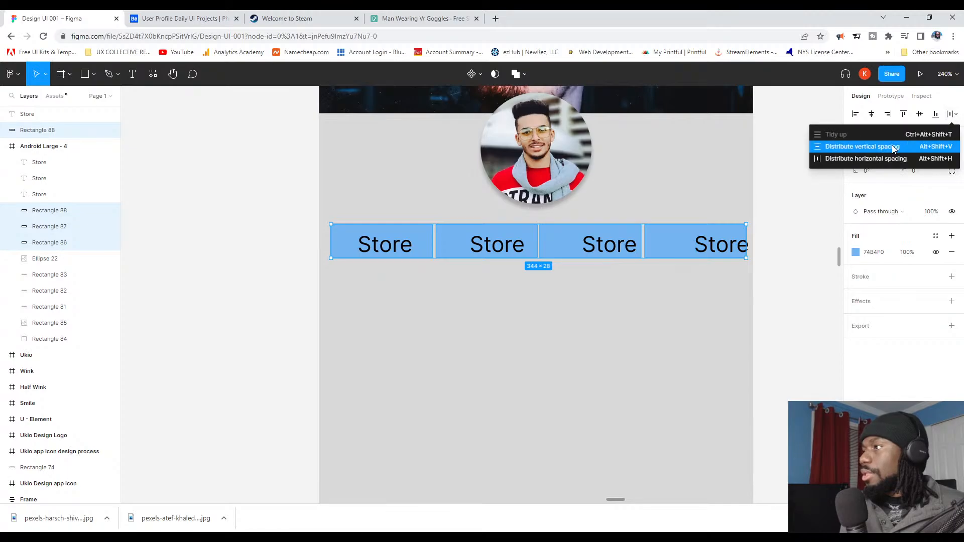
{"action": "left_click", "coordinate": [893, 147]}
{"action": "left_click", "coordinate": [955, 114]}
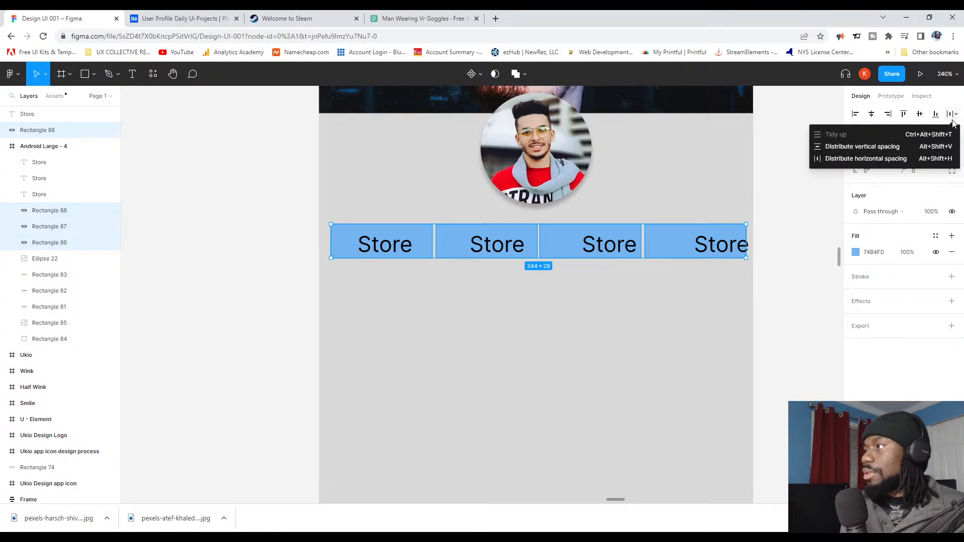
{"action": "left_click", "coordinate": [906, 156]}
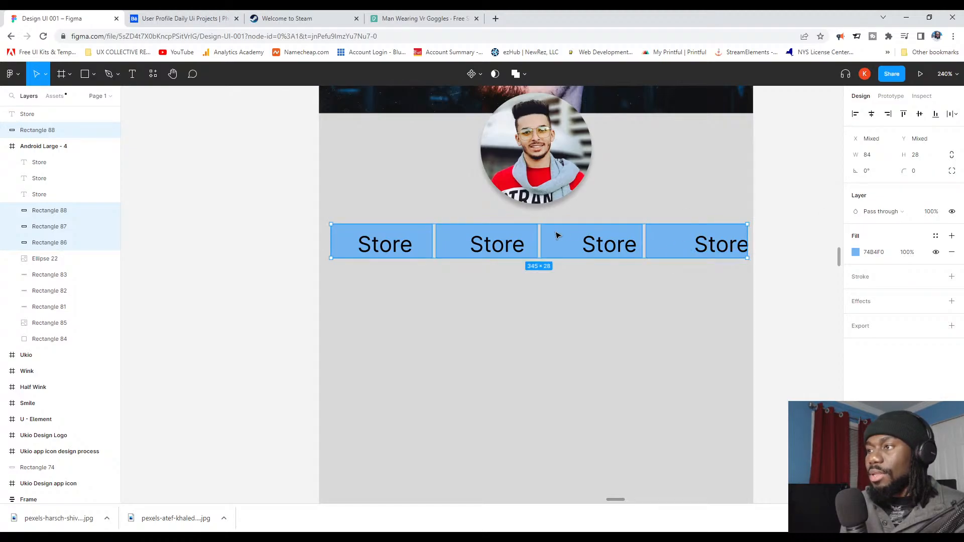
Step: Shift the four blue rectangles slightly down and nudge them sideways to sit evenly within the frame
{"action": "left_click_drag", "start_coordinate": [554, 234], "coordinate": [560, 238]}
{"action": "key", "text": "Left"}
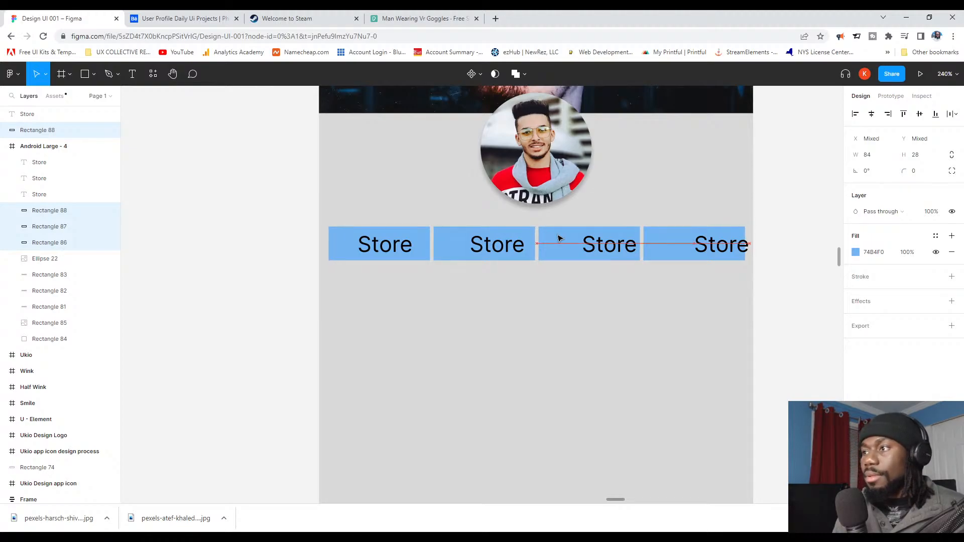
{"action": "key", "text": "Right"}
{"action": "left_click", "coordinate": [763, 211]}
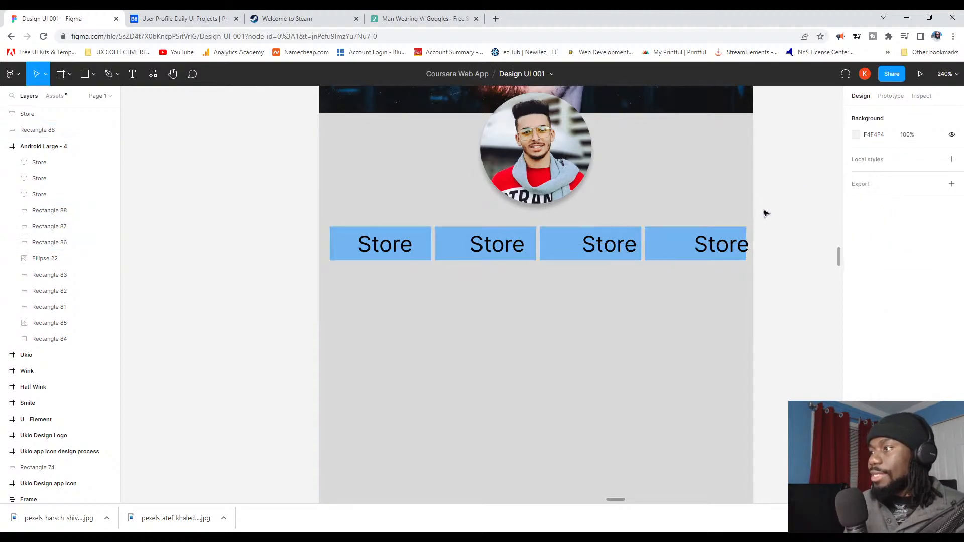
{"action": "left_click", "coordinate": [718, 251]}
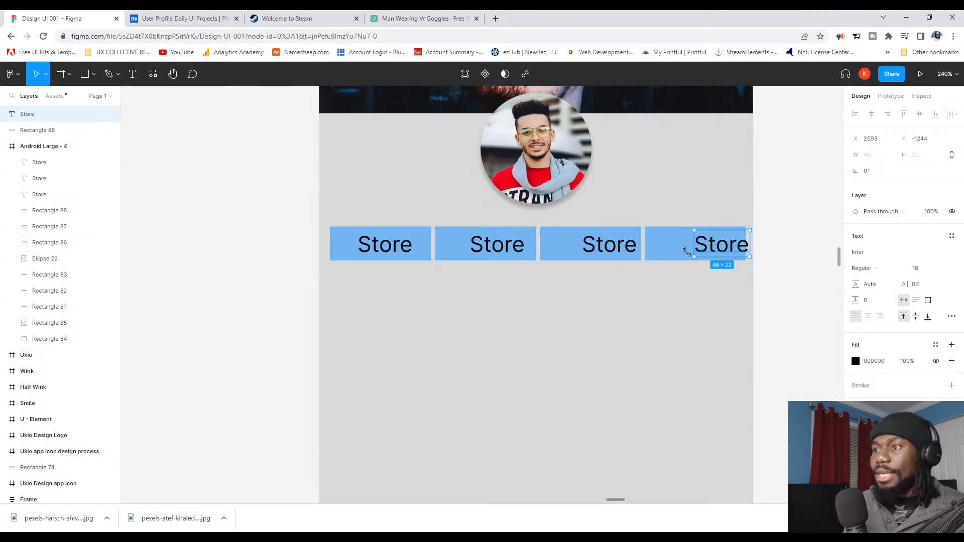
{"action": "left_click", "coordinate": [237, 304]}
{"action": "scroll", "coordinate": [237, 303], "scroll_direction": "down", "scroll_amount": 5}
{"action": "scroll", "coordinate": [247, 329], "scroll_direction": "up", "scroll_amount": 4}
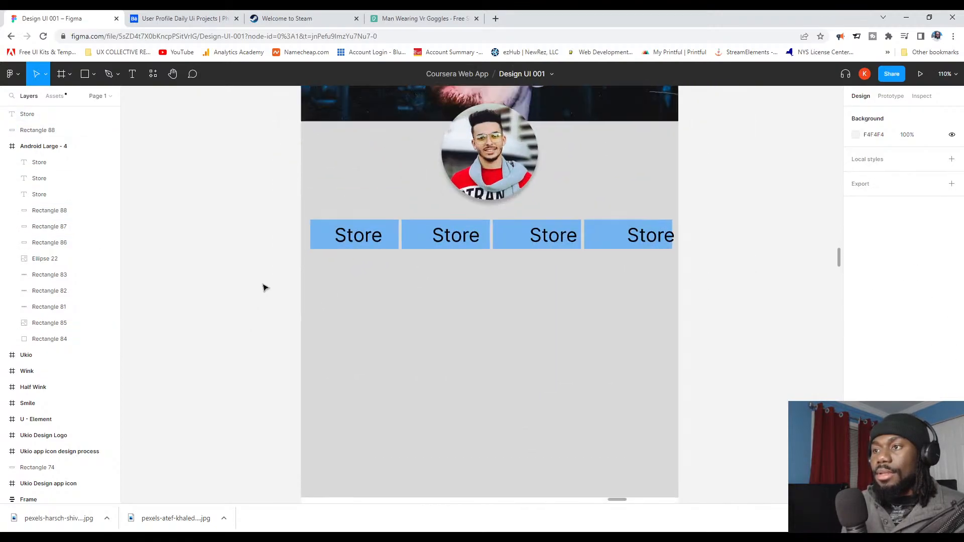
{"action": "scroll", "coordinate": [384, 254], "scroll_direction": "left", "scroll_amount": 2}
{"action": "scroll", "coordinate": [390, 251], "scroll_direction": "right", "scroll_amount": 2}
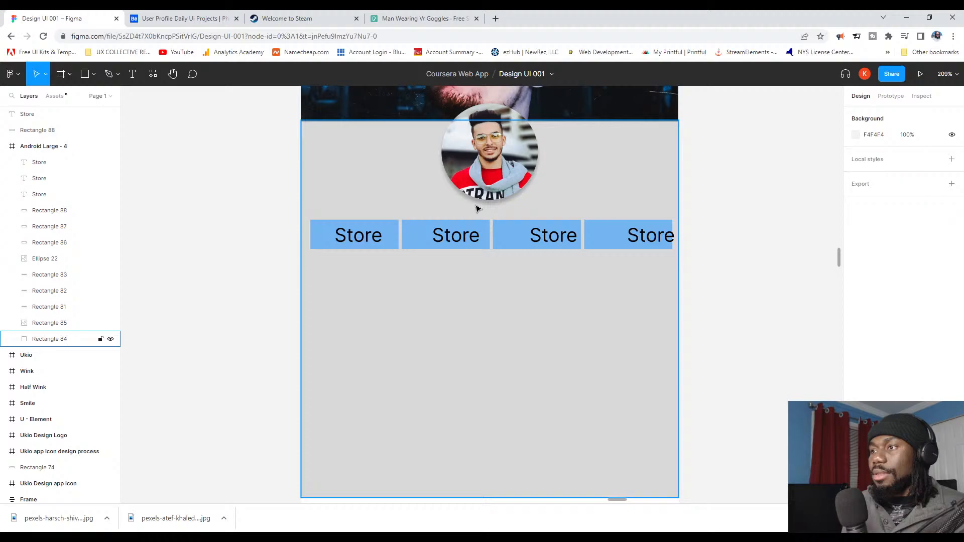
Step: Check the navigation labels in the Behance user profile reference and return to the Figma design
{"action": "left_click", "coordinate": [464, 241]}
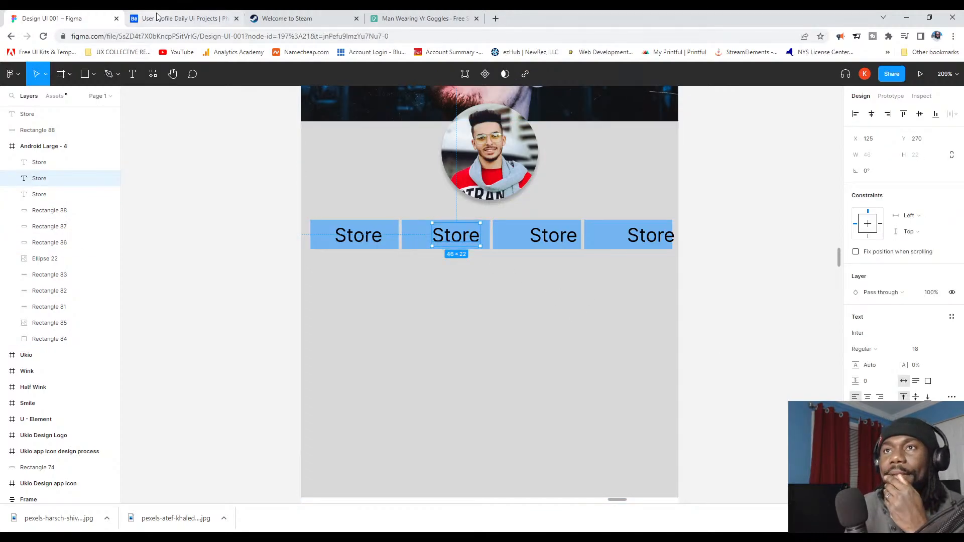
{"action": "left_click", "coordinate": [172, 18]}
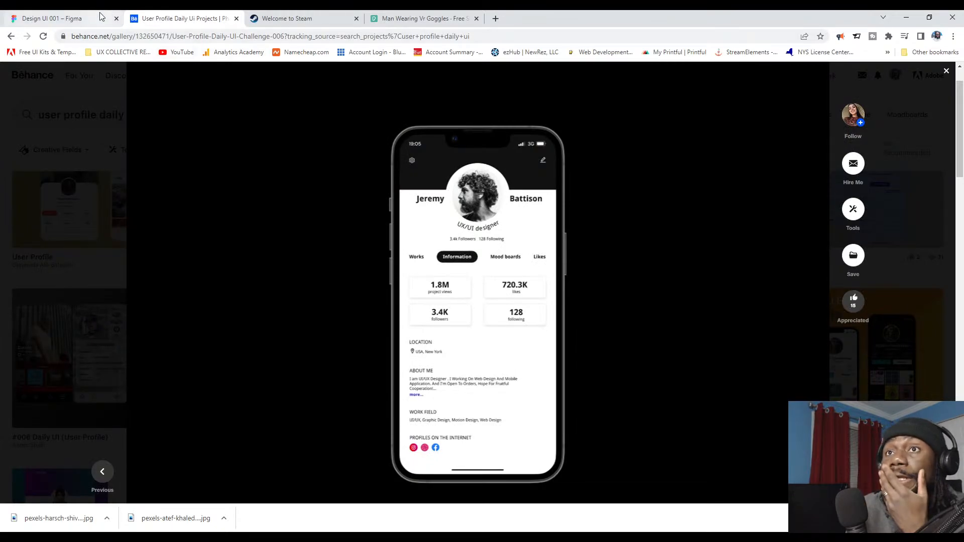
{"action": "left_click", "coordinate": [75, 18]}
Step: Change the second navigation label to Favorite and shift it sideways so it fits inside its blue rectangle
{"action": "left_click", "coordinate": [342, 239]}
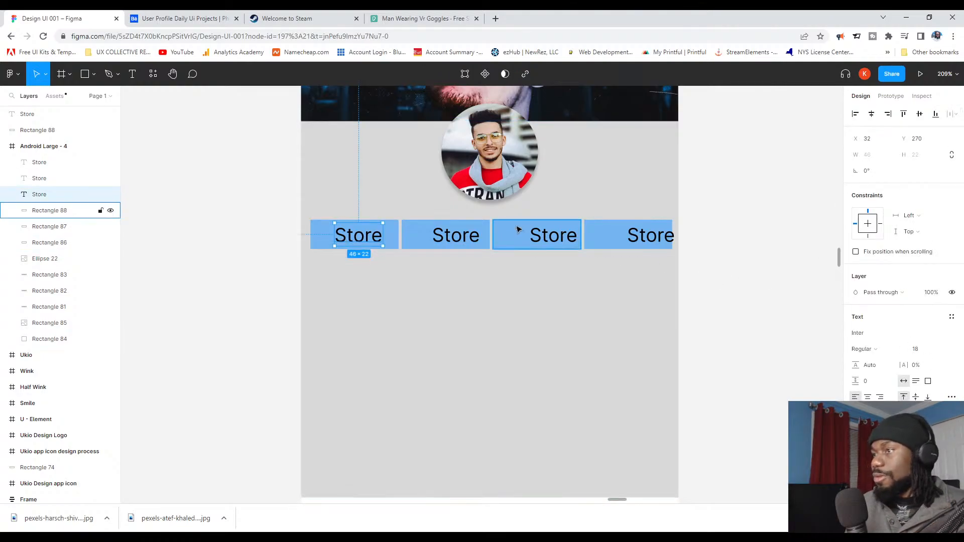
{"action": "scroll", "coordinate": [527, 233], "scroll_direction": "down", "scroll_amount": 5}
{"action": "scroll", "coordinate": [527, 236], "scroll_direction": "down", "scroll_amount": 2}
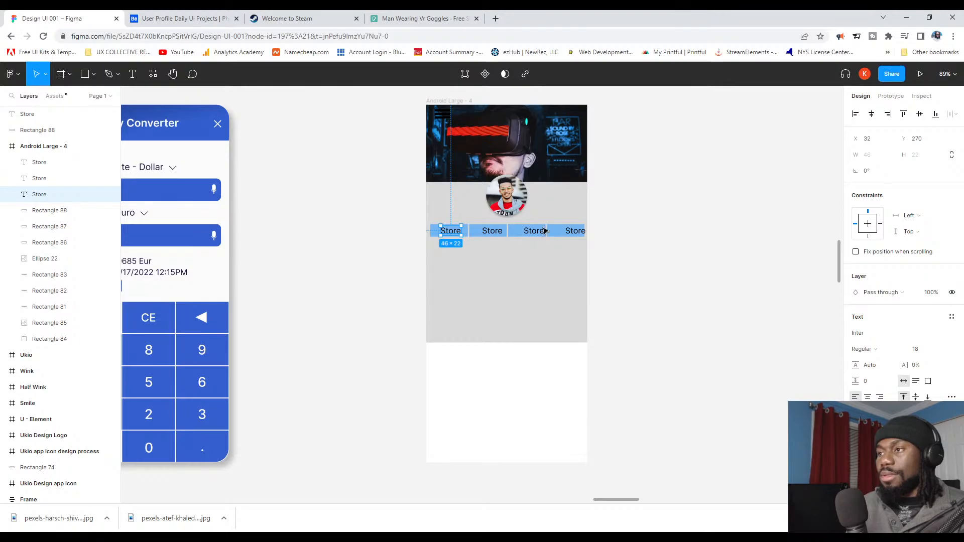
{"action": "scroll", "coordinate": [505, 225], "scroll_direction": "up", "scroll_amount": 10}
{"action": "left_click", "coordinate": [154, 261]}
{"action": "left_click", "coordinate": [286, 259]}
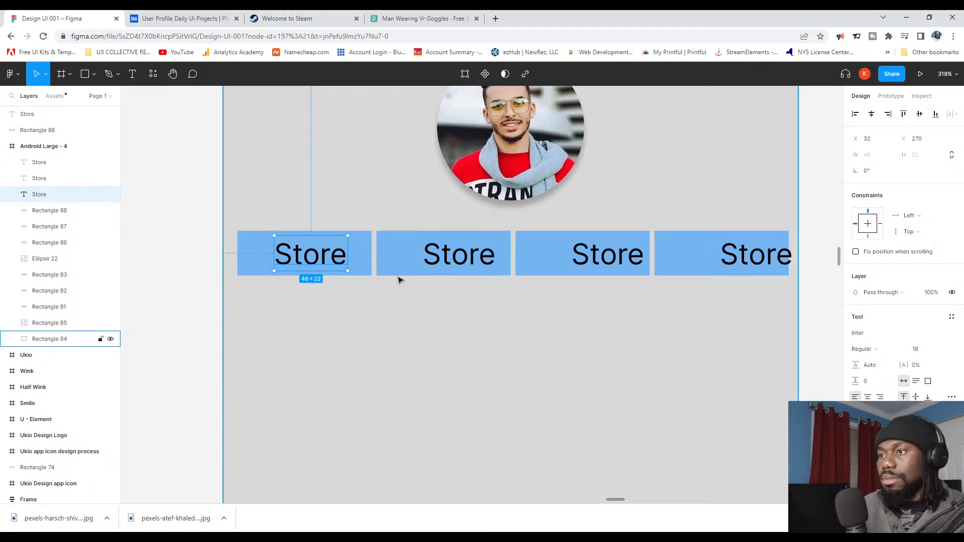
{"action": "double_click", "coordinate": [438, 255]}
{"action": "type", "text": "fA"}
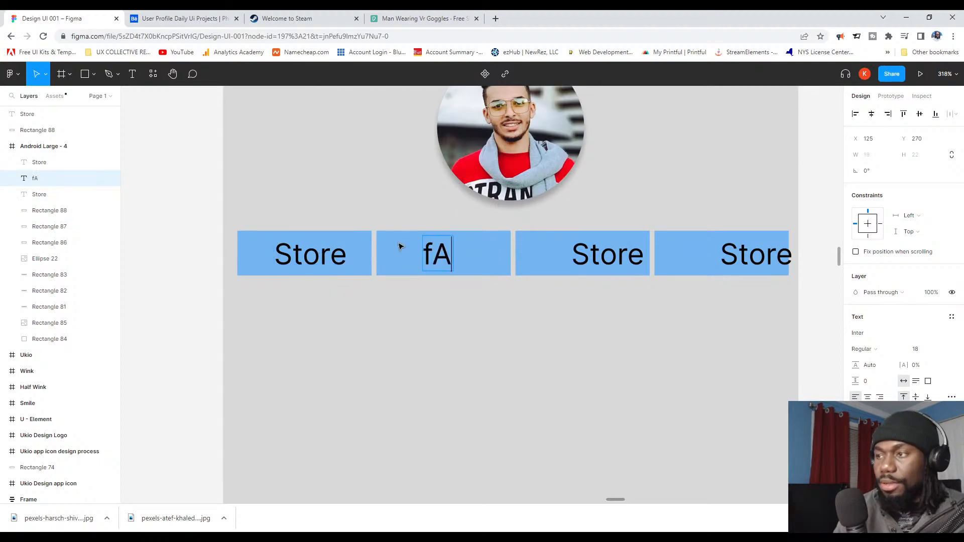
{"action": "key", "text": "BackSpace"}
{"action": "key", "text": "BackSpace"}
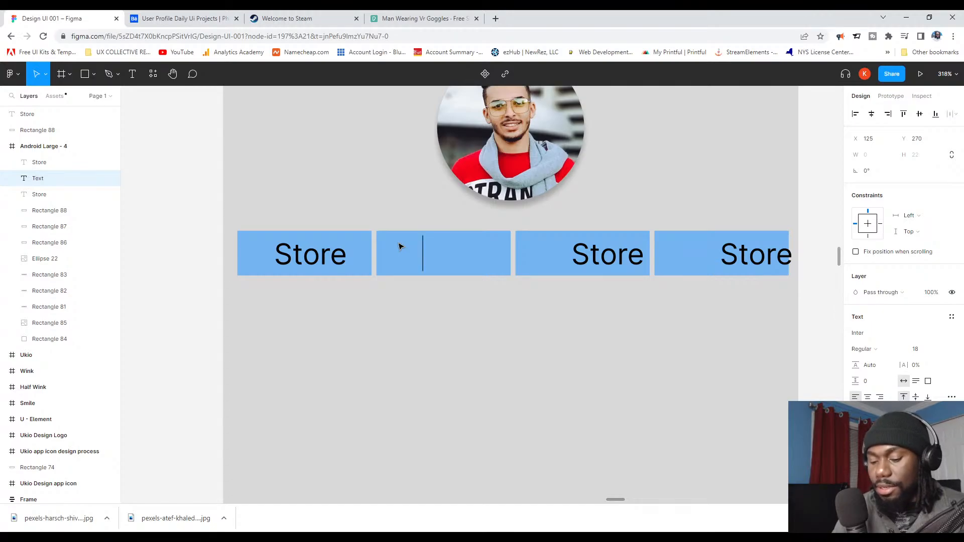
{"action": "type", "text": "f"}
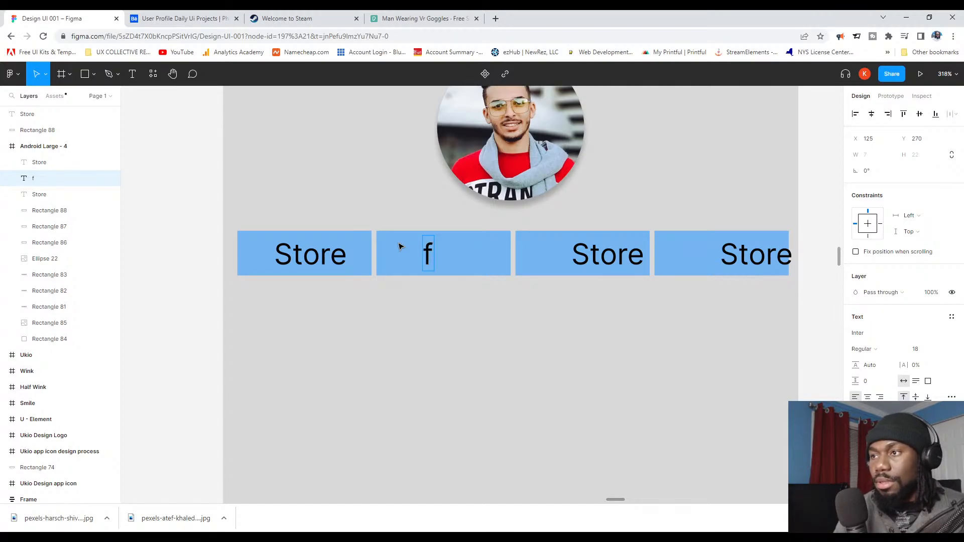
{"action": "key", "text": "BackSpace"}
{"action": "type", "text": "Fav"}
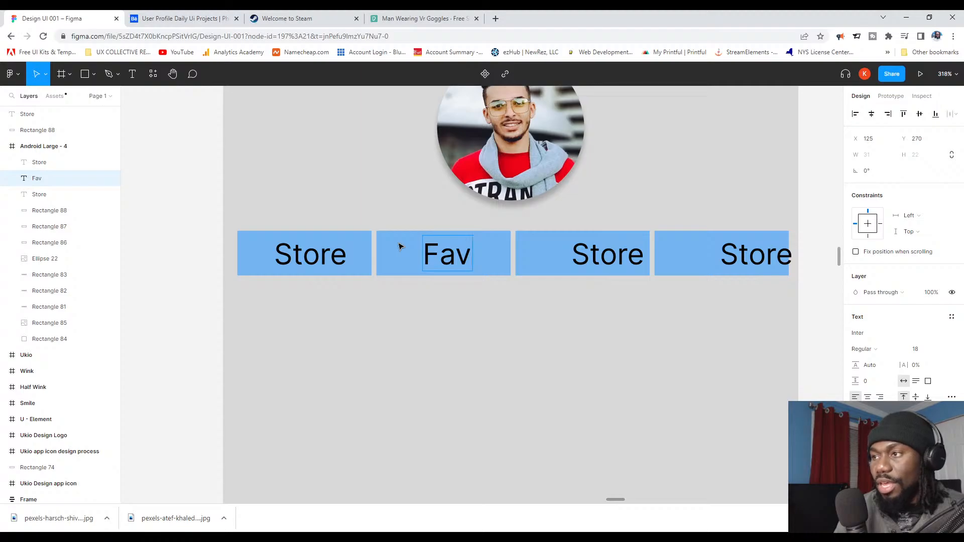
{"action": "type", "text": "orite"}
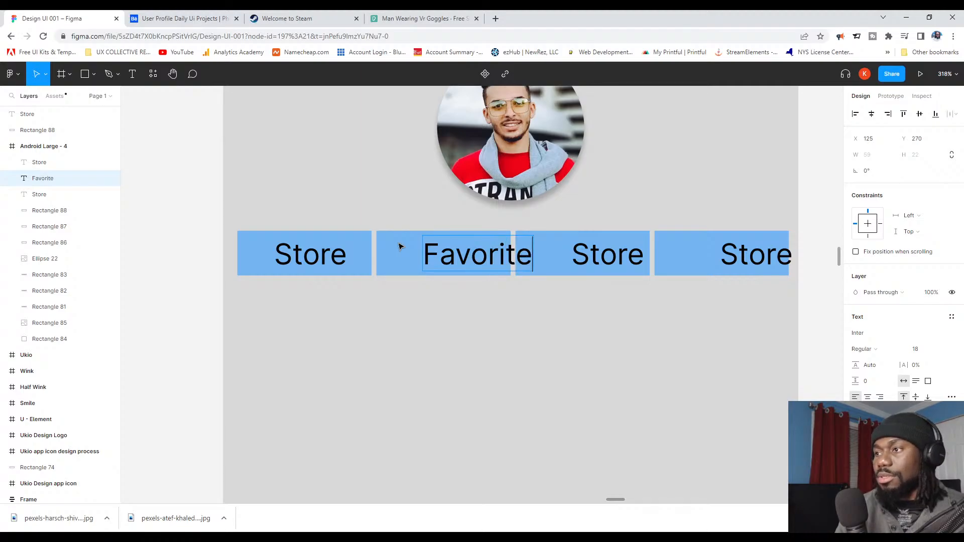
{"action": "key", "text": "Escape"}
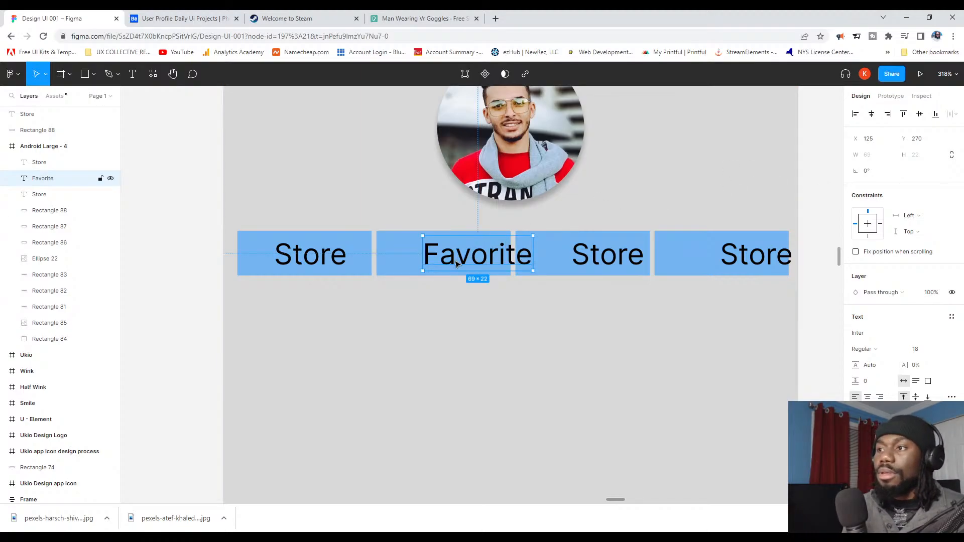
{"action": "left_click_drag", "start_coordinate": [458, 265], "coordinate": [422, 266]}
Step: Change the third navigation label to Library and move it to the middle of its blue rectangle
{"action": "left_click", "coordinate": [591, 253]}
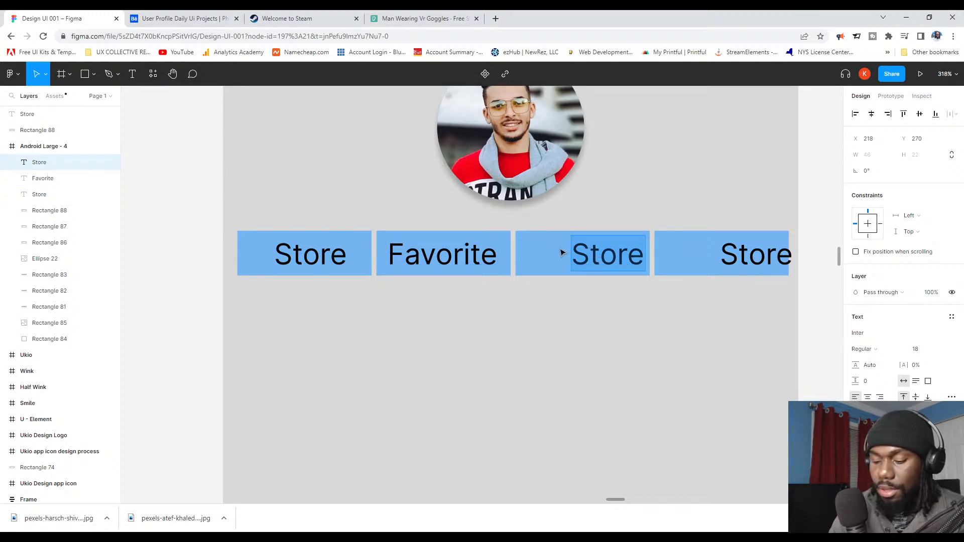
{"action": "type", "text": "L"}
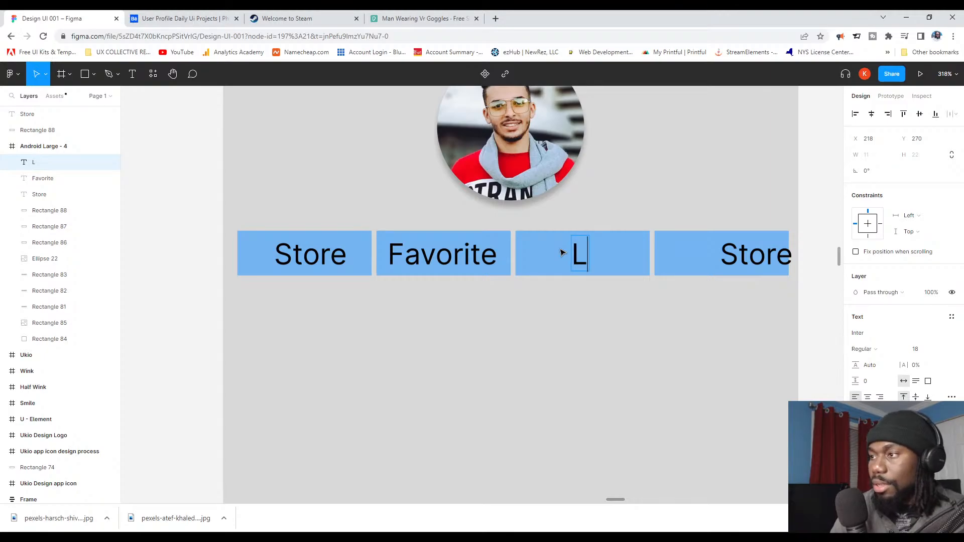
{"action": "type", "text": "i"}
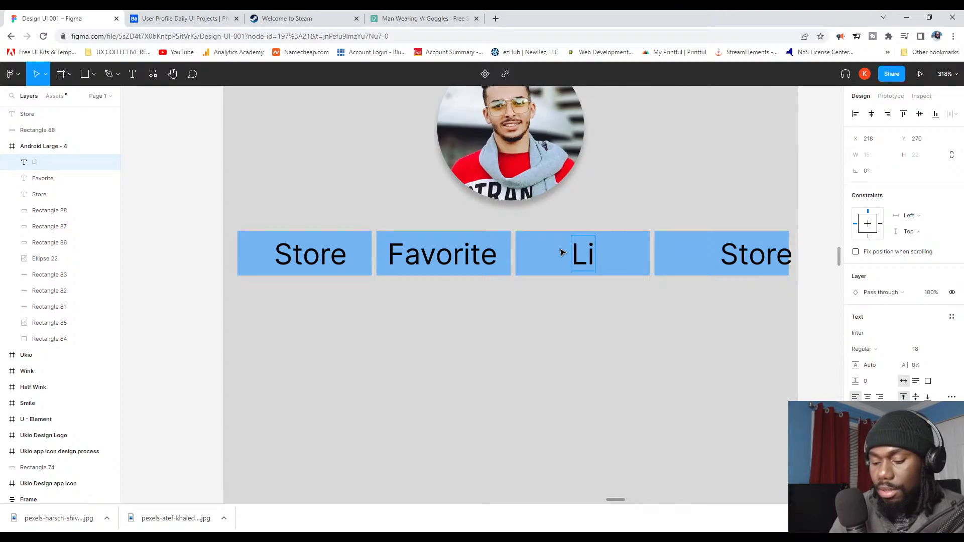
{"action": "type", "text": "brary"}
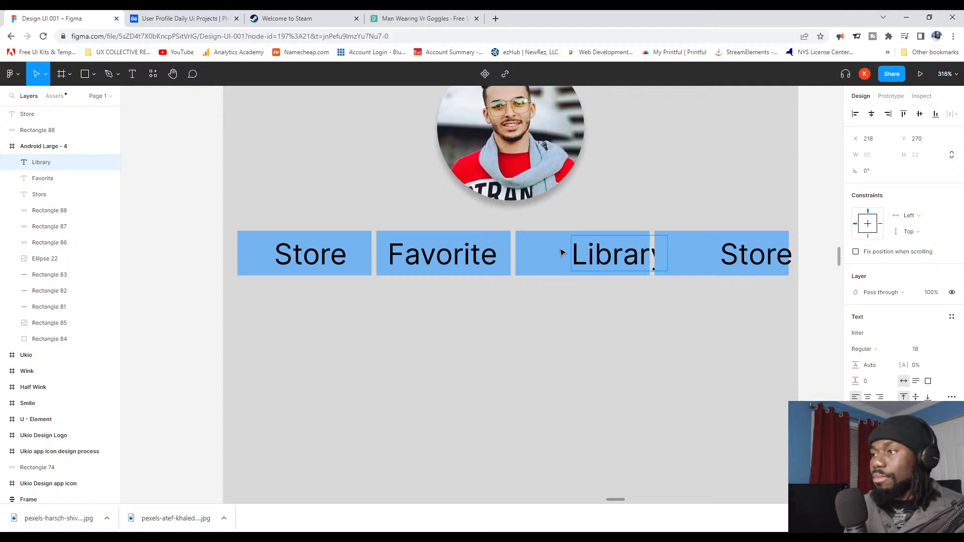
{"action": "key", "text": "Escape"}
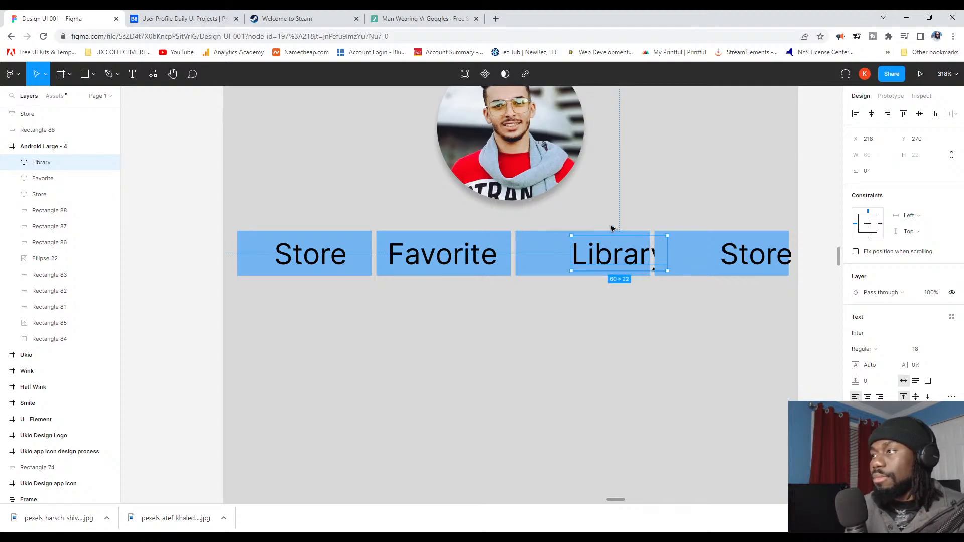
{"action": "left_click", "coordinate": [871, 113]}
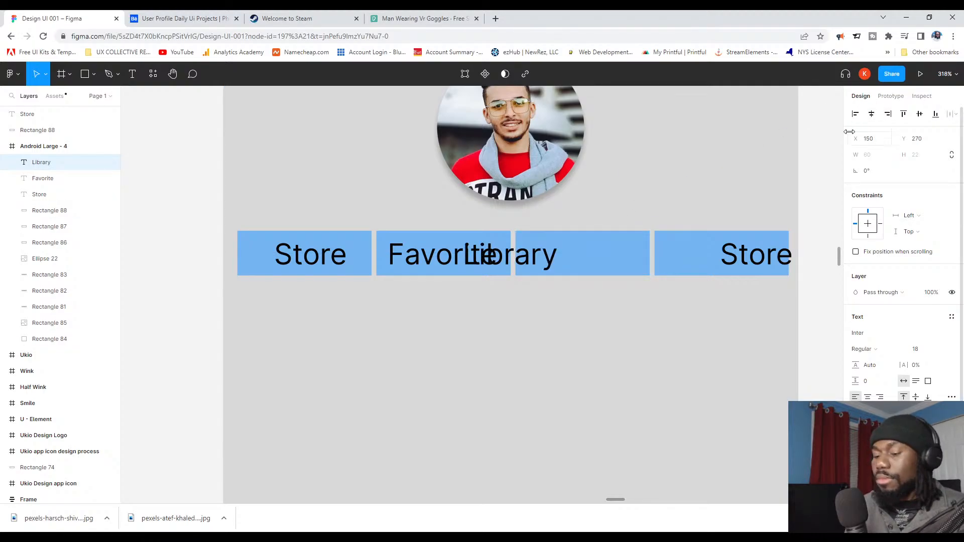
{"action": "key", "text": "ctrl+z"}
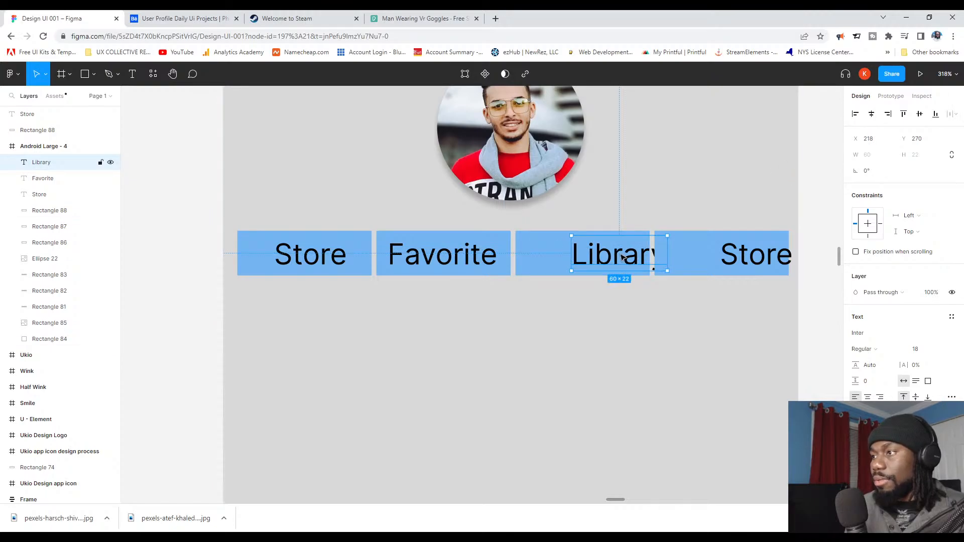
{"action": "left_click_drag", "start_coordinate": [622, 258], "coordinate": [581, 256]}
Step: Change the fourth navigation label to Community and move it to start at the left edge of its blue rectangle
{"action": "left_click", "coordinate": [762, 258]}
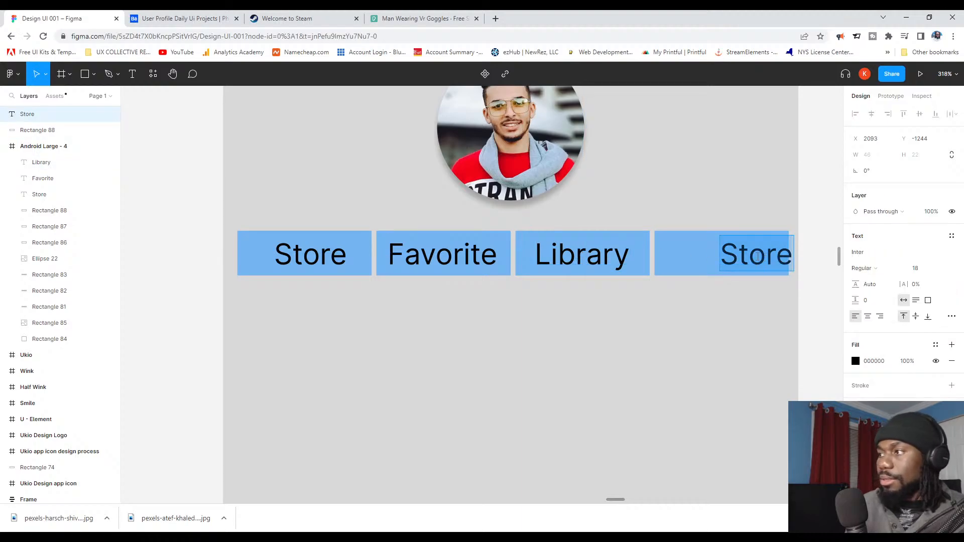
{"action": "type", "text": "XC"}
{"action": "key", "text": "BackSpace"}
{"action": "key", "text": "BackSpace"}
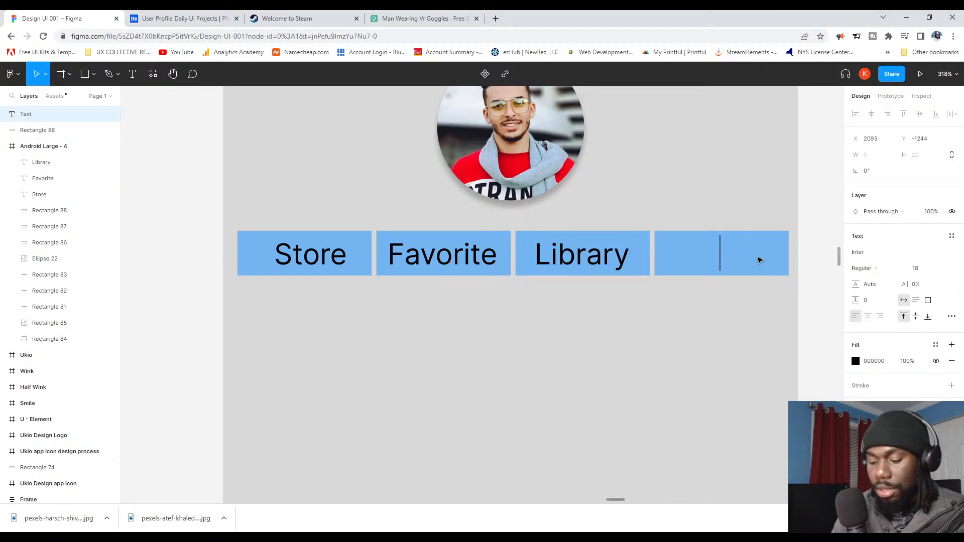
{"action": "type", "text": "Community"}
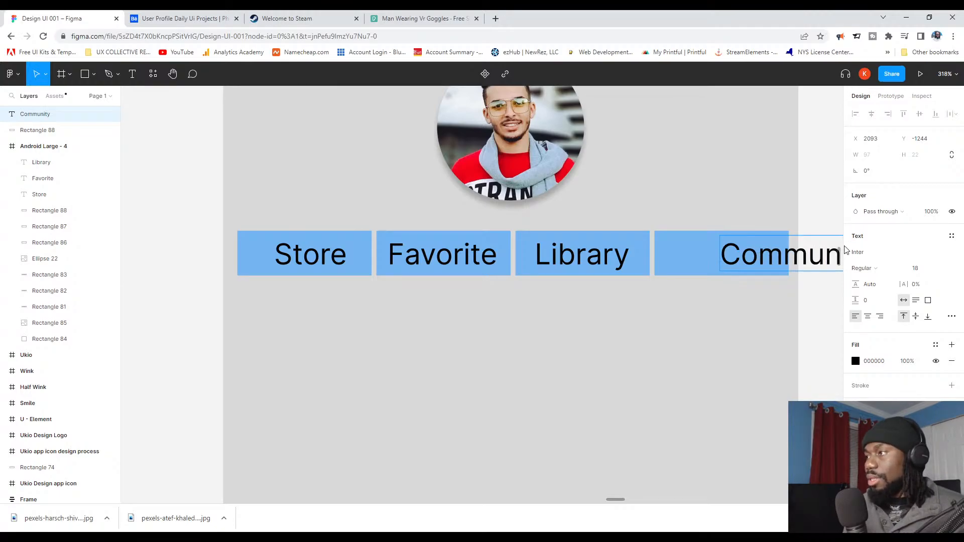
{"action": "key", "text": "Escape"}
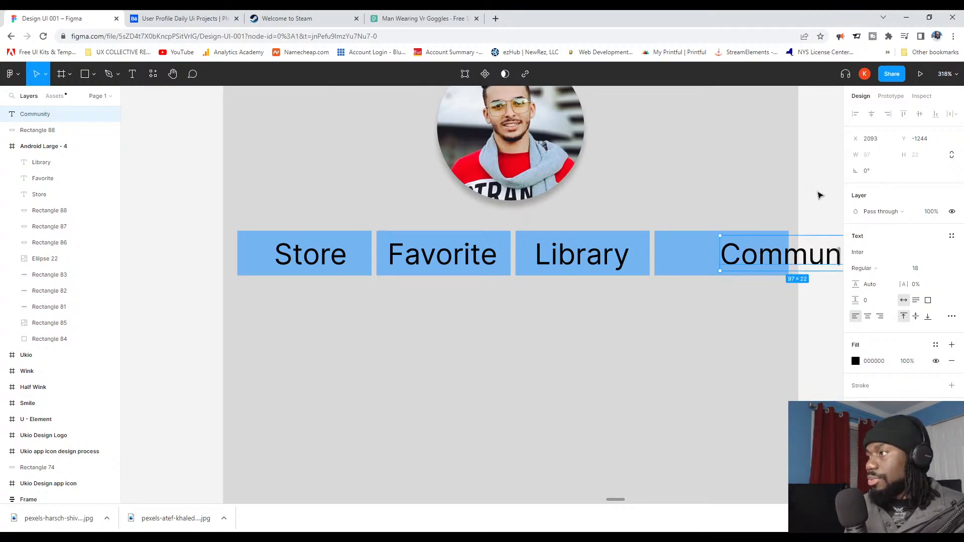
{"action": "left_click_drag", "start_coordinate": [812, 258], "coordinate": [729, 258]}
{"action": "key", "text": "ctrl+z"}
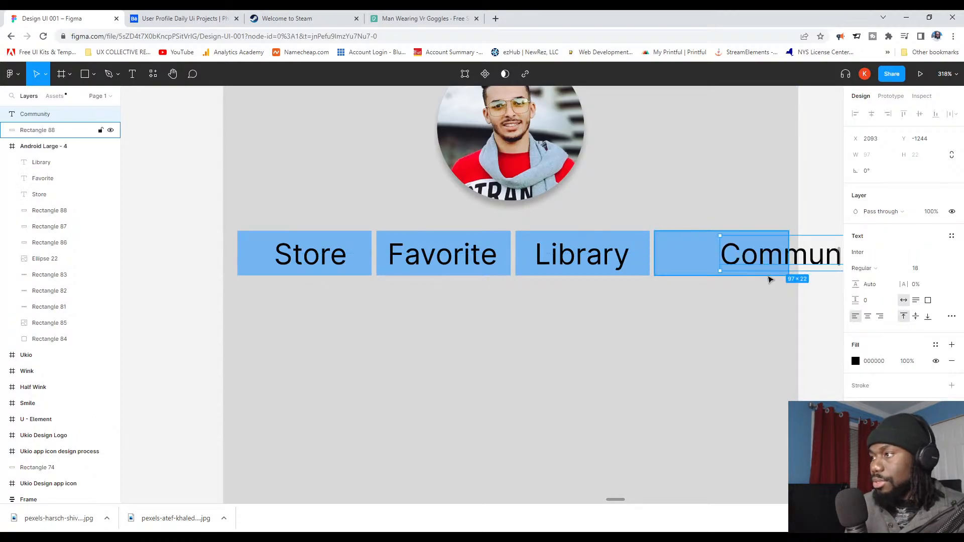
{"action": "left_click_drag", "start_coordinate": [755, 264], "coordinate": [695, 265]}
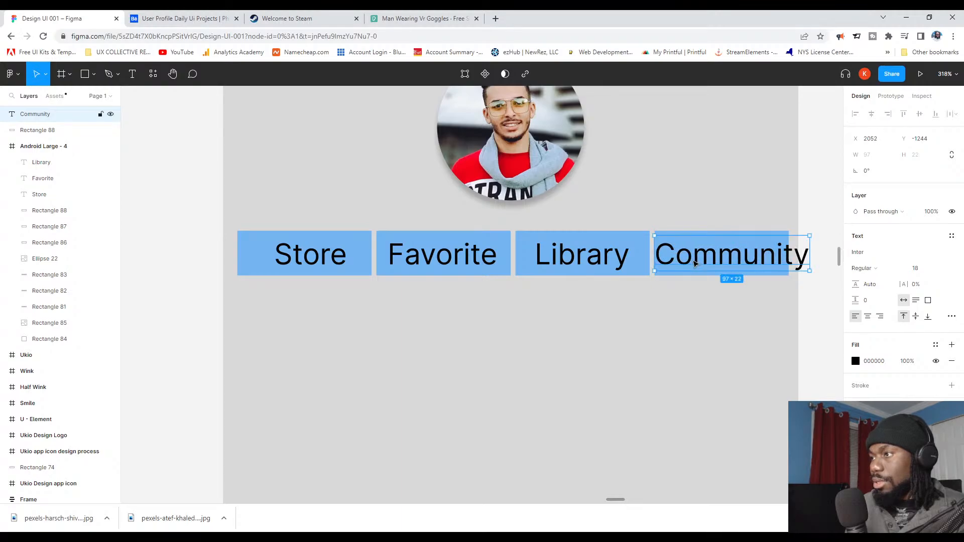
Step: Set the Community label's font size to 15 and reposition it within its blue rectangle
{"action": "left_click", "coordinate": [914, 270]}
{"action": "type", "text": "1"}
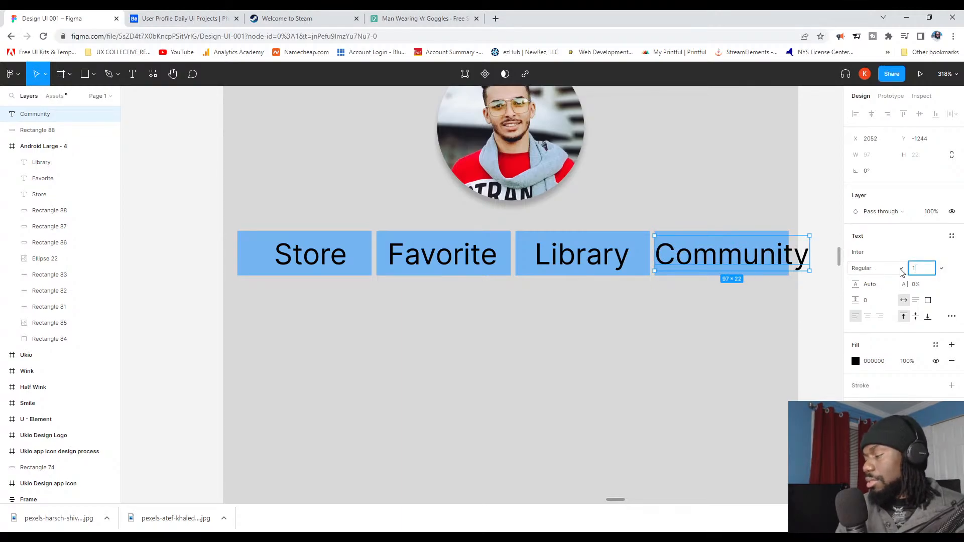
{"action": "type", "text": "2"}
{"action": "key", "text": "Return"}
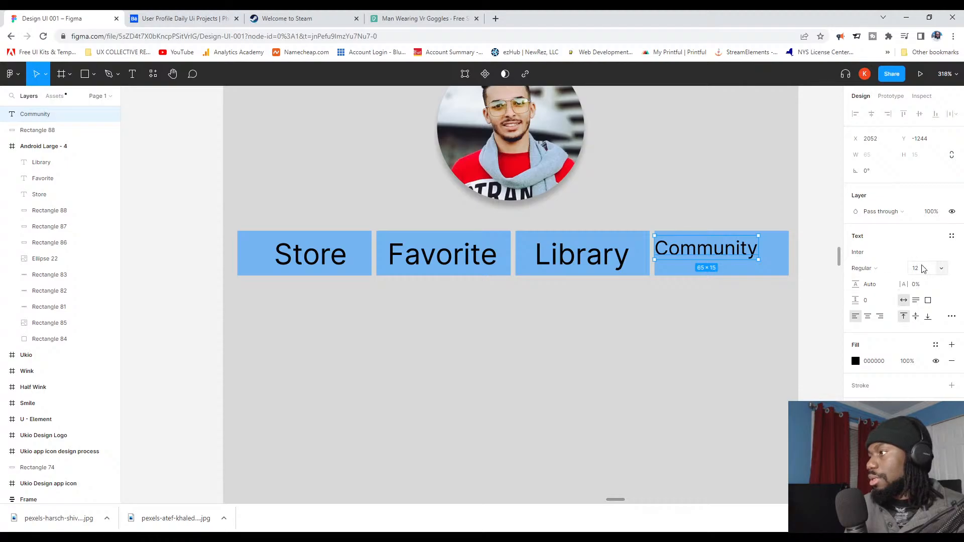
{"action": "left_click", "coordinate": [923, 269]}
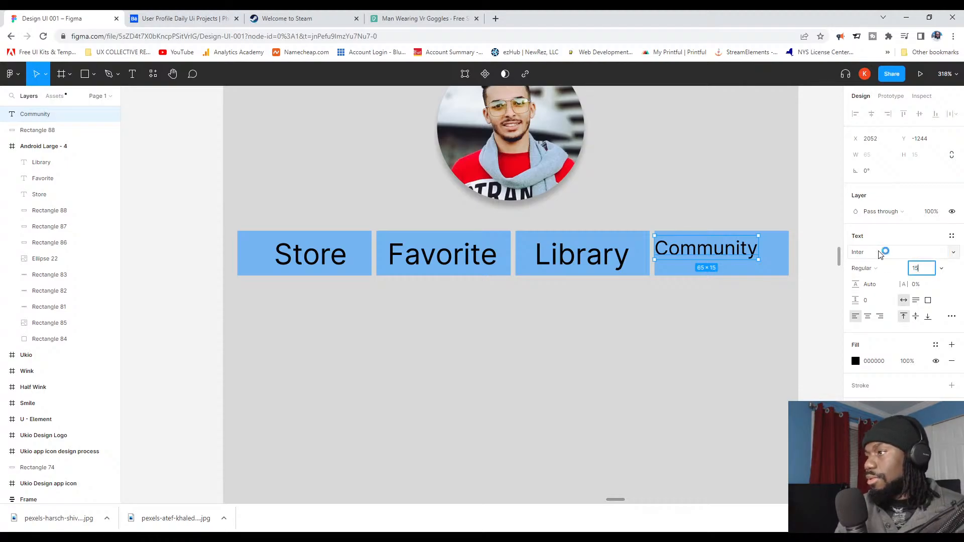
{"action": "key", "text": "Return"}
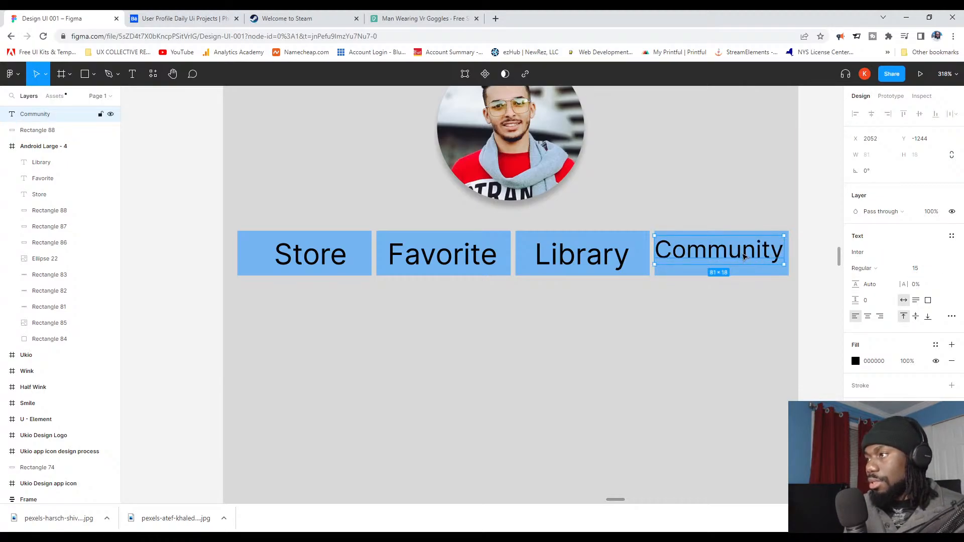
{"action": "left_click_drag", "start_coordinate": [742, 256], "coordinate": [745, 258]}
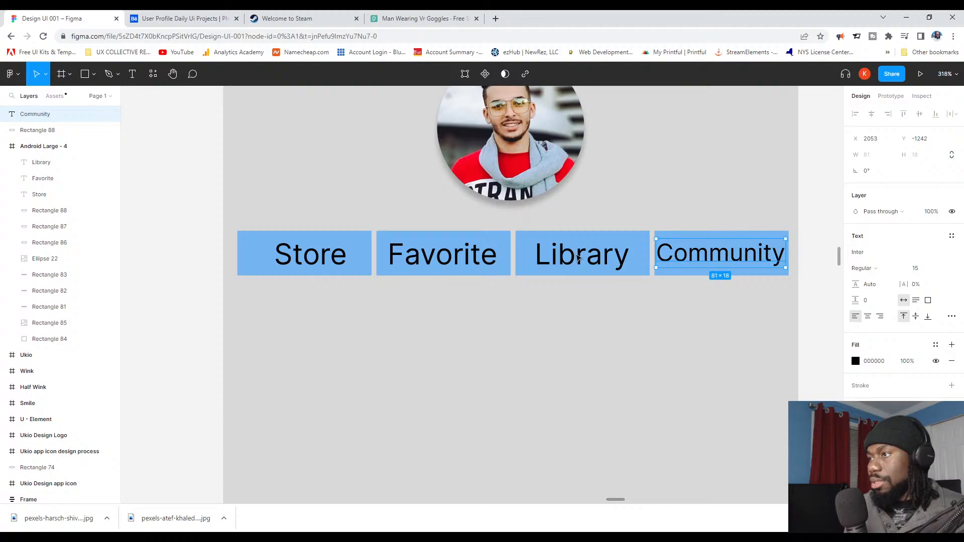
Step: Set the font size of the Library, Favorite and Store labels together to 15
{"action": "left_click", "coordinate": [577, 256]}
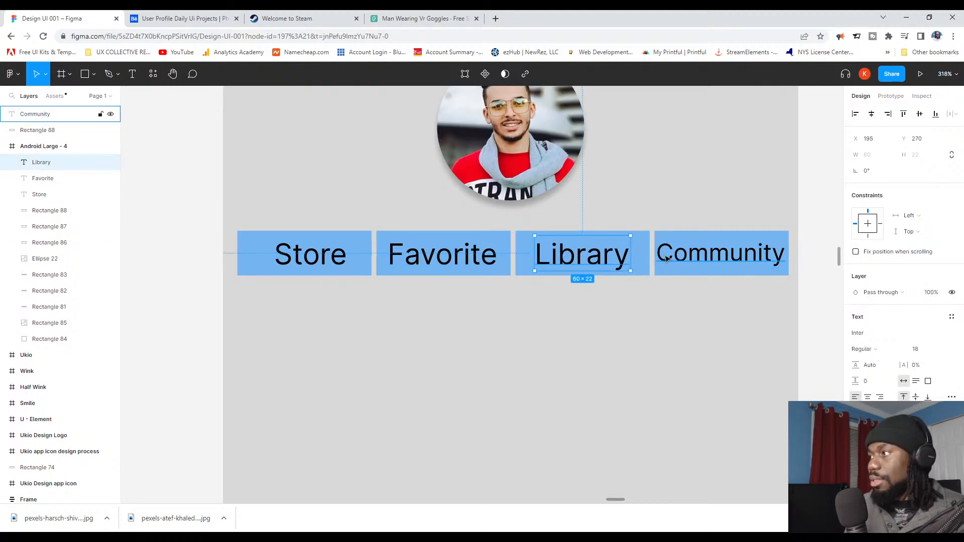
{"action": "left_click", "coordinate": [482, 256], "text": "shift"}
{"action": "left_click", "coordinate": [311, 256], "text": "shift"}
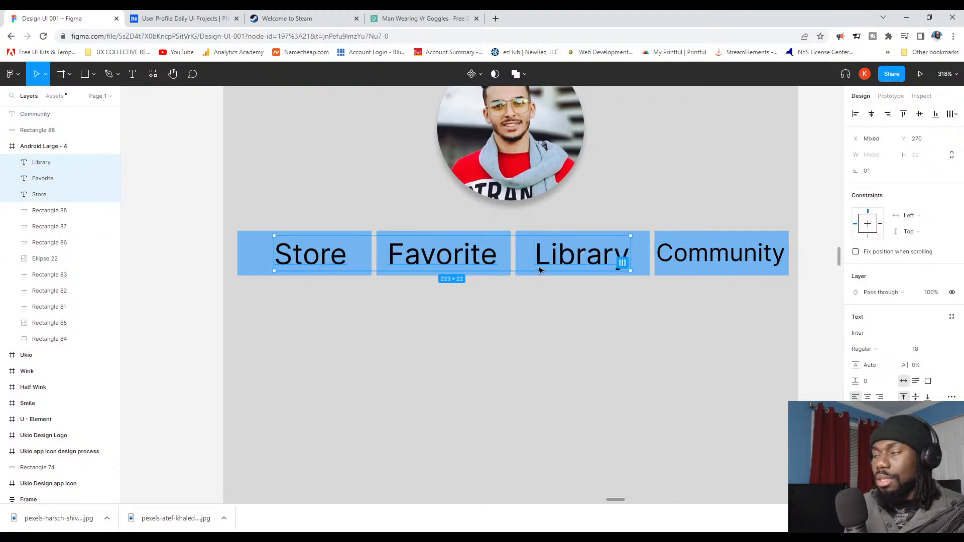
{"action": "left_click", "coordinate": [916, 349]}
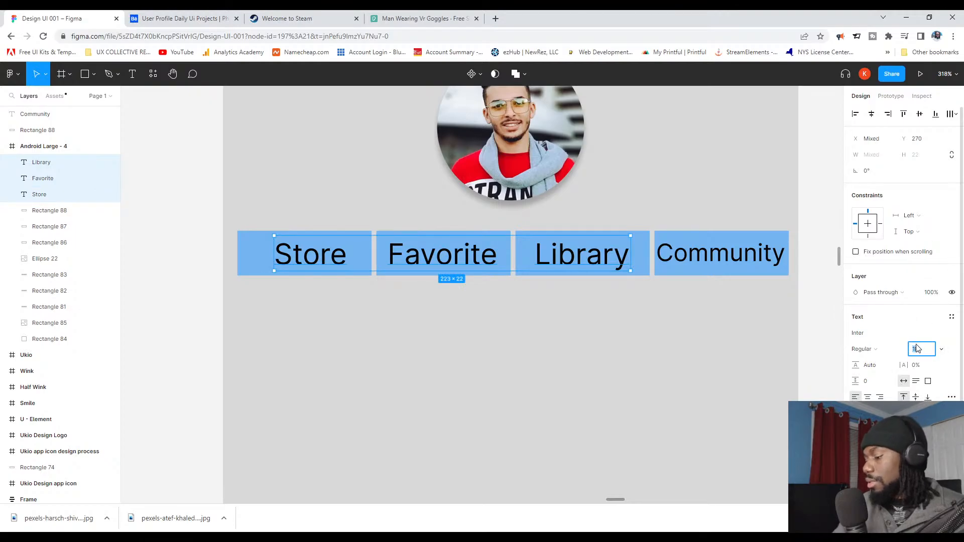
{"action": "type", "text": "15"}
{"action": "key", "text": "Return"}
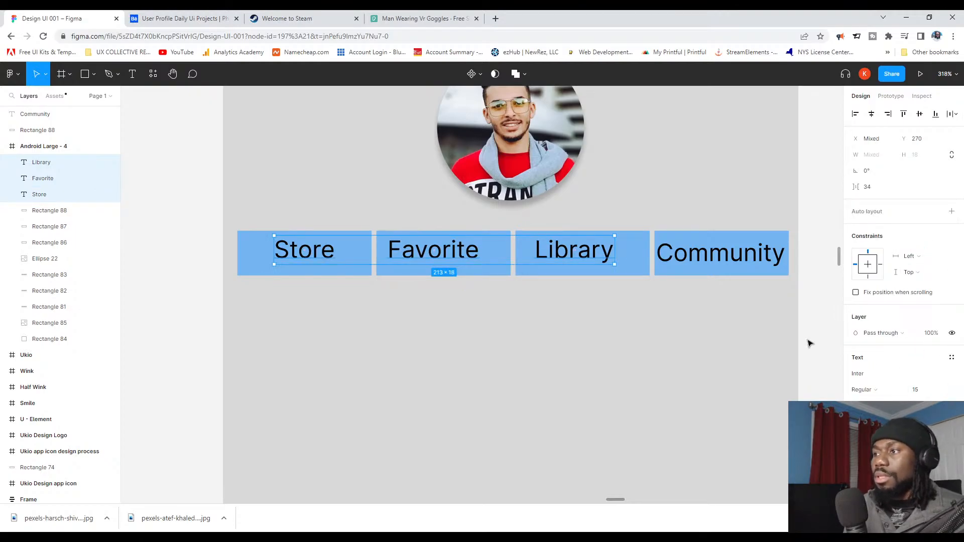
Step: Move the Store label to mid-height of its blue rectangle and align the two on their horizontal centers
{"action": "left_click", "coordinate": [233, 282]}
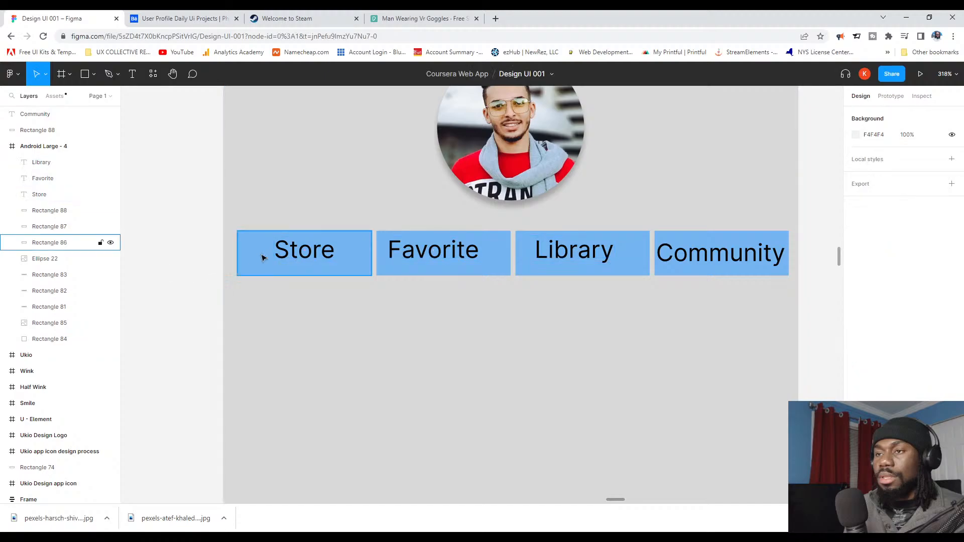
{"action": "mouse_move", "coordinate": [290, 258]}
{"action": "left_mouse_down"}
{"action": "mouse_move", "coordinate": [277, 261]}
{"action": "mouse_move", "coordinate": [286, 258]}
{"action": "left_mouse_up"}
{"action": "left_click", "coordinate": [356, 236], "text": "shift"}
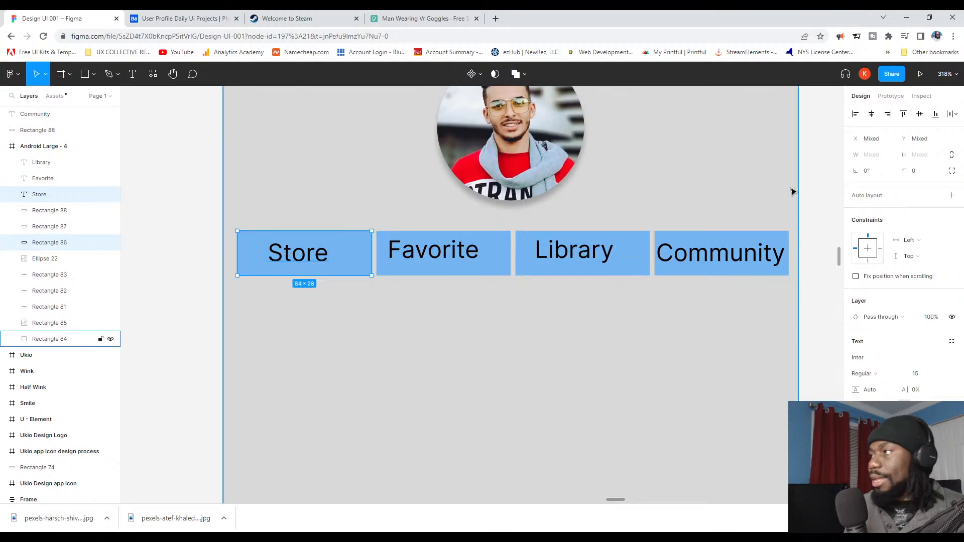
{"action": "left_click", "coordinate": [872, 117]}
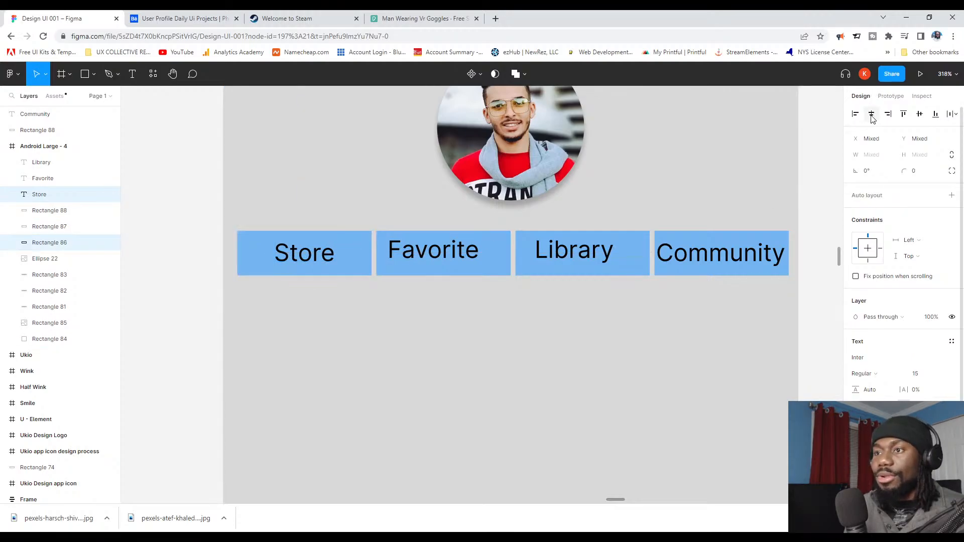
Step: Align the Favorite label with its blue rectangle on both the horizontal and vertical centers
{"action": "left_click", "coordinate": [456, 256]}
{"action": "left_click", "coordinate": [503, 258], "text": "shift"}
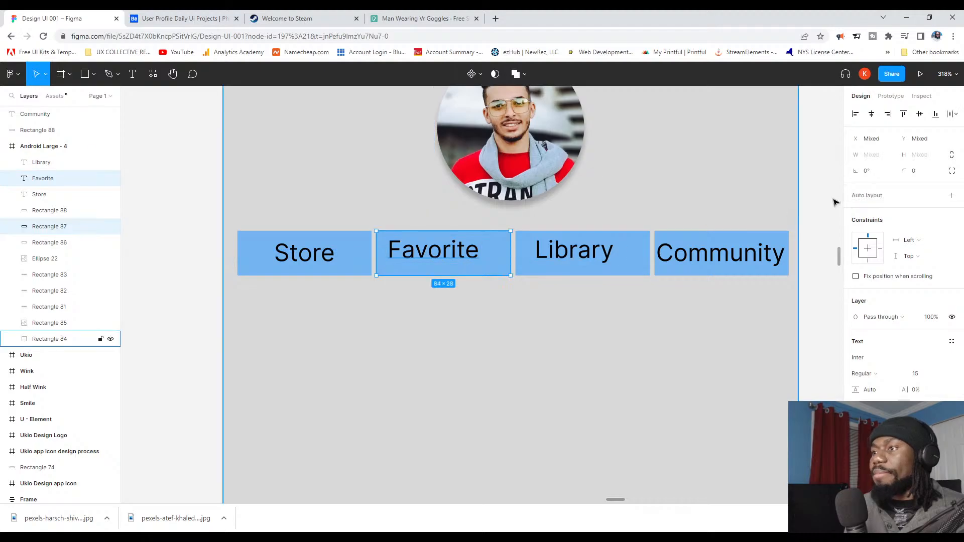
{"action": "left_click", "coordinate": [872, 116]}
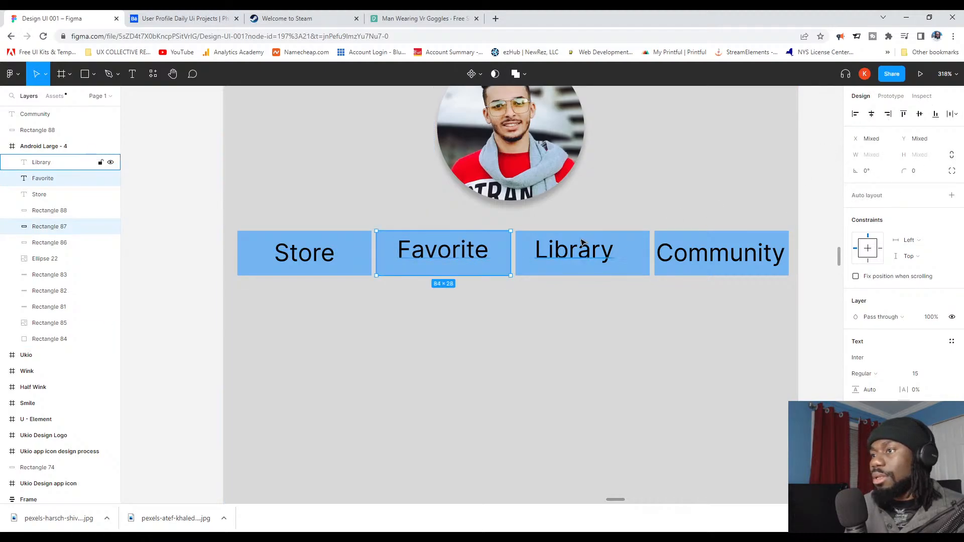
{"action": "left_click", "coordinate": [326, 258]}
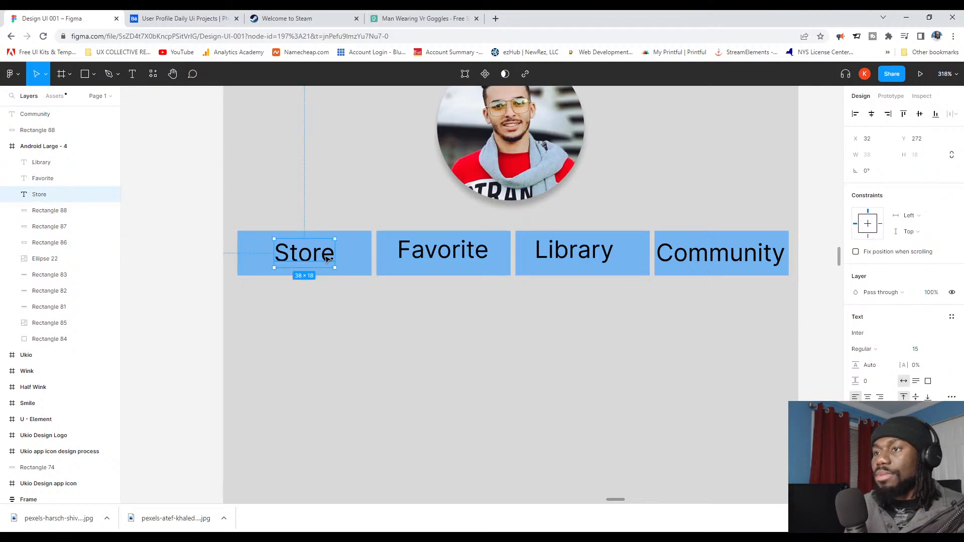
{"action": "left_click", "coordinate": [350, 252], "text": "shift"}
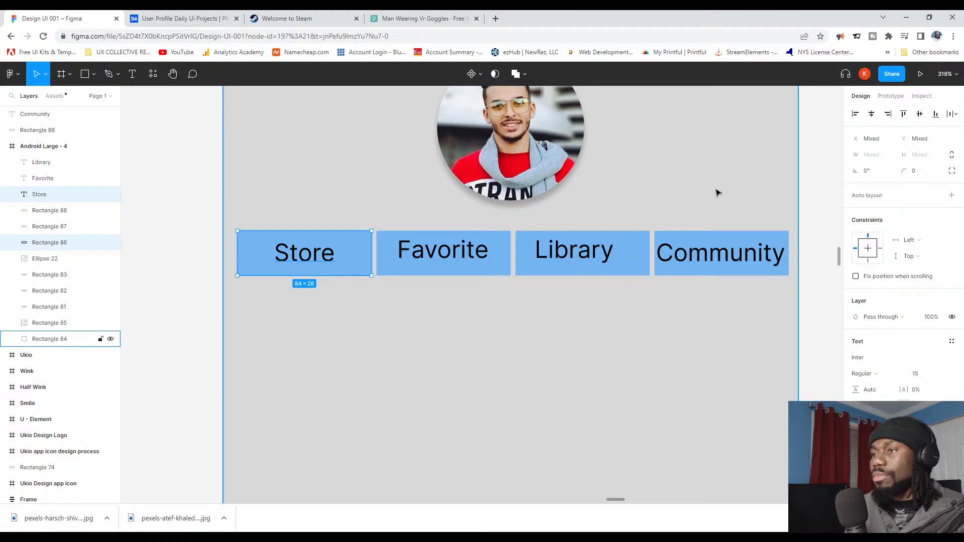
{"action": "left_click", "coordinate": [471, 256]}
{"action": "left_click", "coordinate": [479, 269], "text": "shift"}
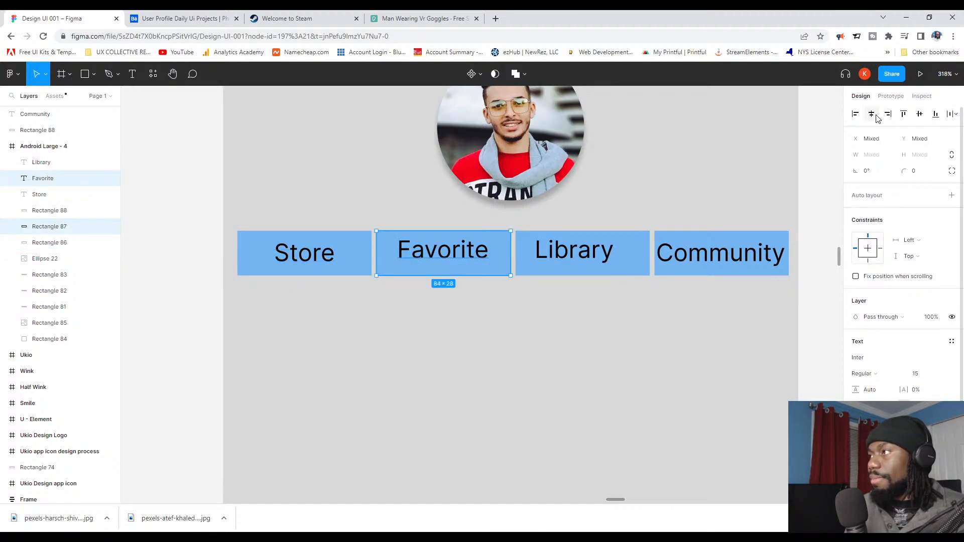
{"action": "left_click", "coordinate": [918, 115]}
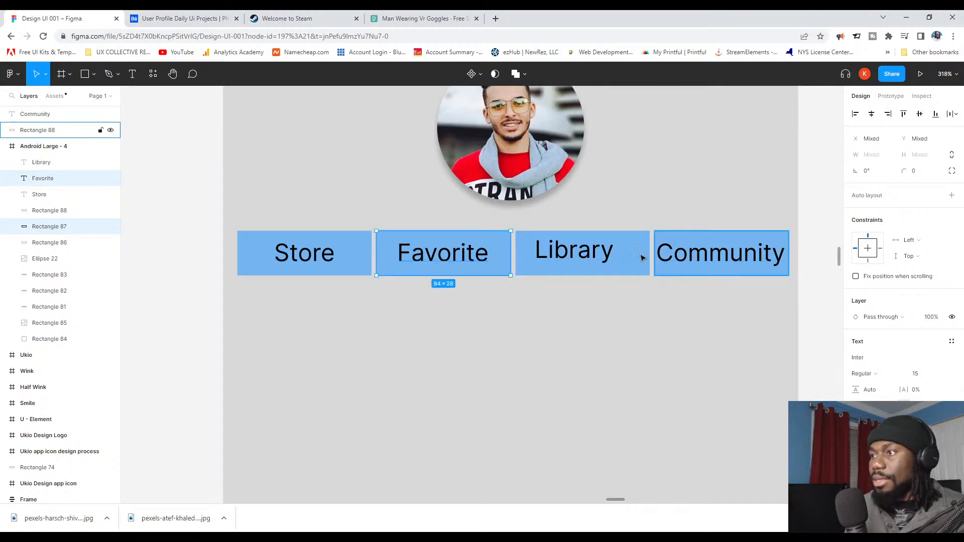
Step: Align the Library label with its blue rectangle on both the horizontal and vertical centers
{"action": "left_click", "coordinate": [595, 251]}
{"action": "left_click", "coordinate": [632, 269], "text": "shift"}
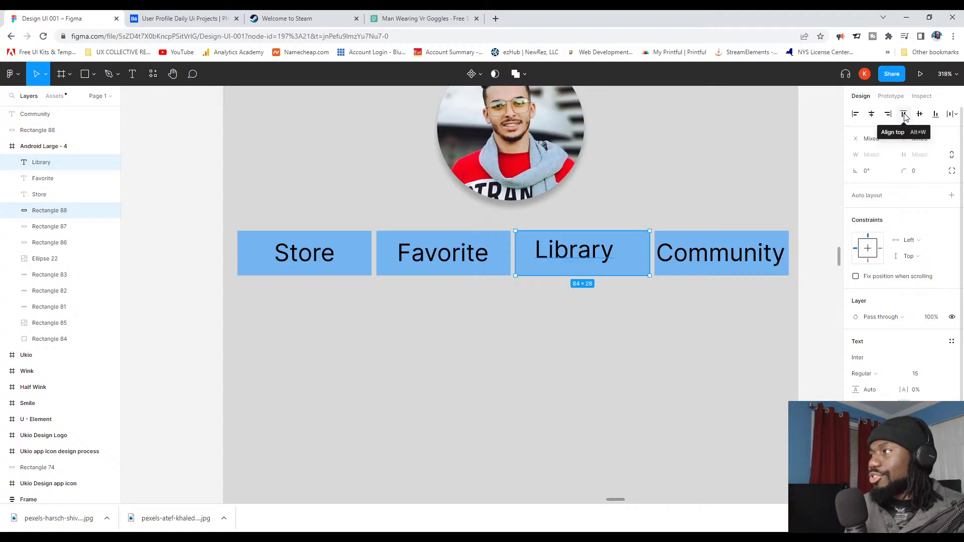
{"action": "left_click", "coordinate": [873, 116]}
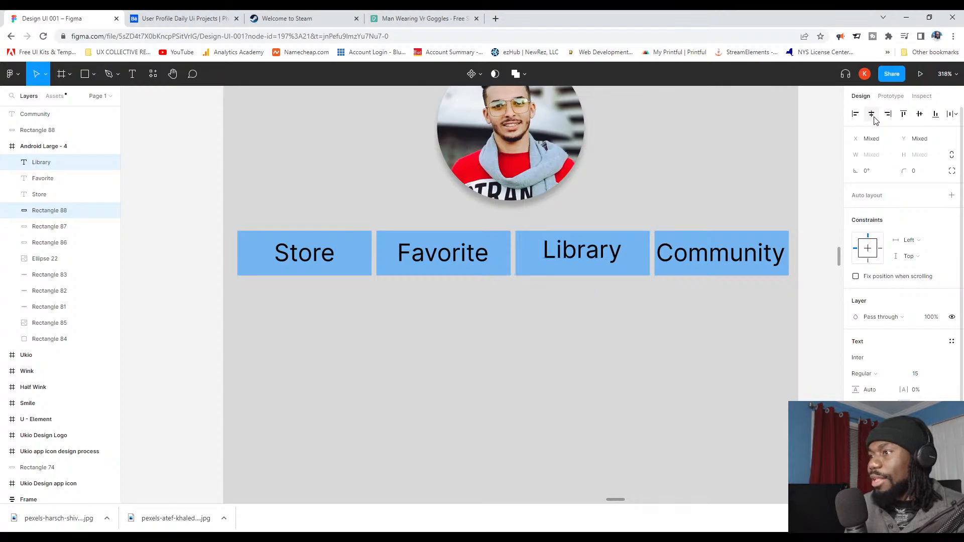
{"action": "left_click", "coordinate": [919, 115]}
{"action": "left_click", "coordinate": [747, 259]}
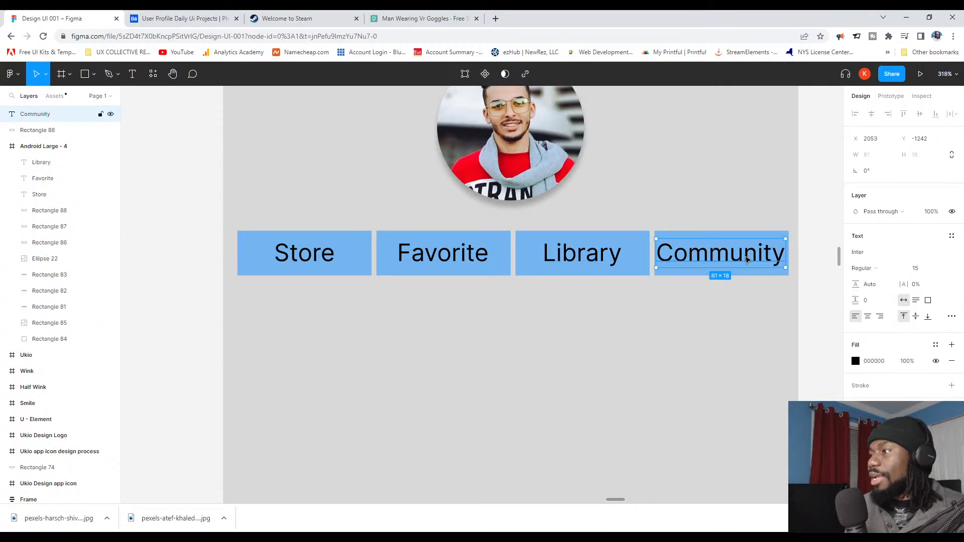
{"action": "left_click", "coordinate": [814, 237]}
Step: Look over the row of navigation buttons and compare it with the user profile reference design on Behance
{"action": "scroll", "coordinate": [703, 258], "scroll_direction": "down", "scroll_amount": 5}
{"action": "scroll", "coordinate": [683, 266], "scroll_direction": "up", "scroll_amount": 4}
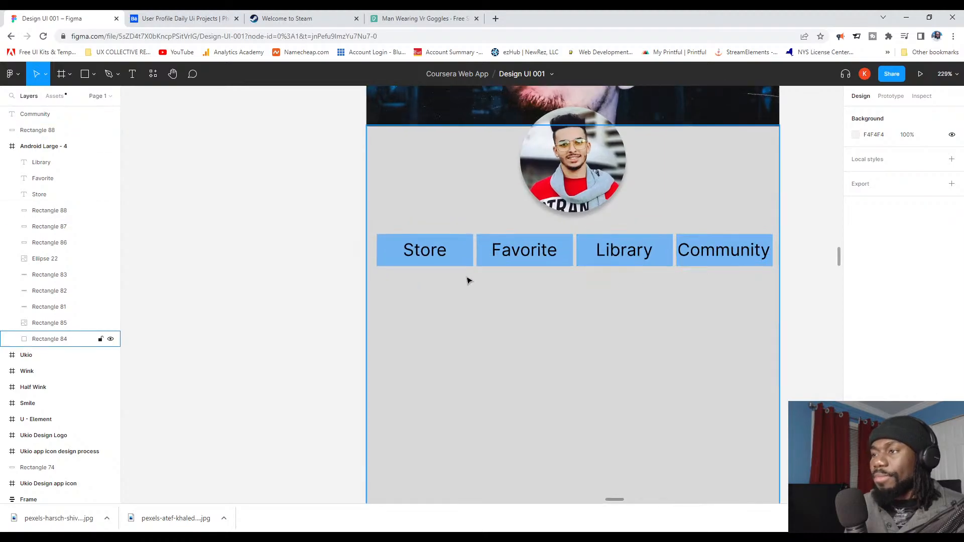
{"action": "scroll", "coordinate": [467, 280], "scroll_direction": "right", "scroll_amount": 5}
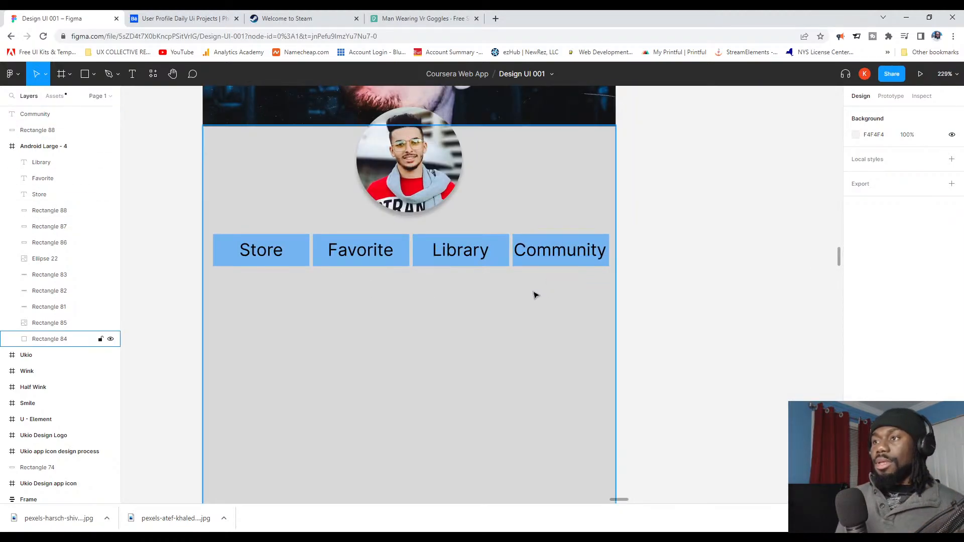
{"action": "left_click", "coordinate": [179, 19]}
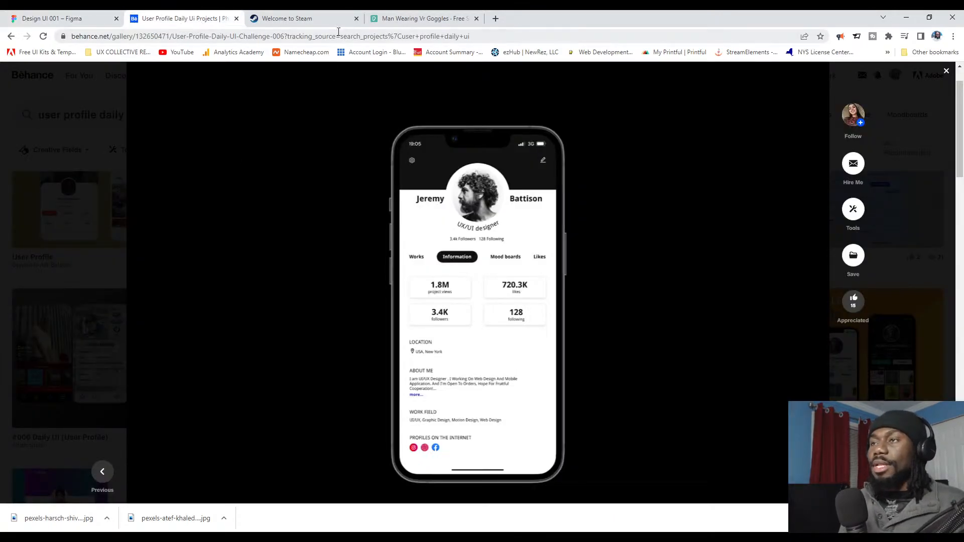
{"action": "left_click", "coordinate": [55, 18]}
Step: Extend the gray background rectangle down to the bottom edge of the mobile frame, making it 360 × 628
{"action": "scroll", "coordinate": [536, 239], "scroll_direction": "down", "scroll_amount": 5}
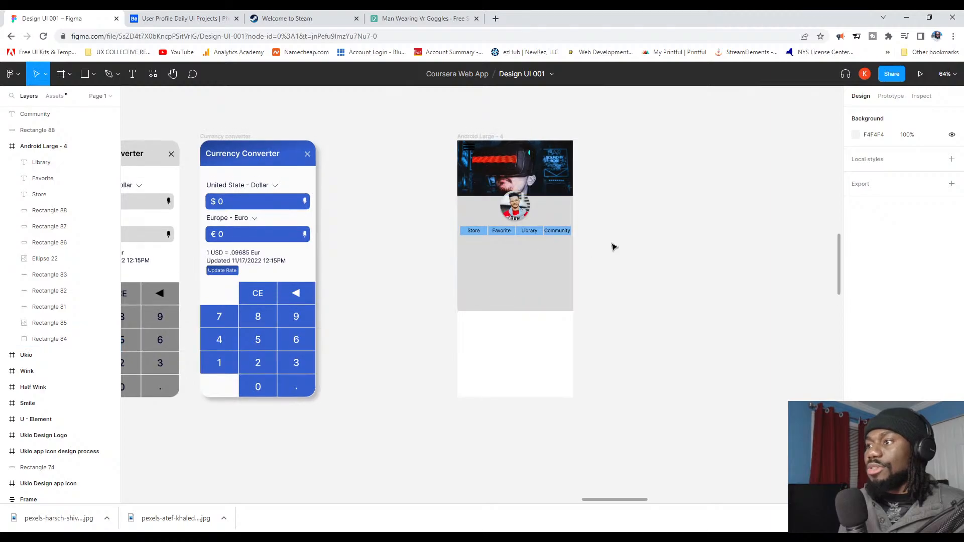
{"action": "scroll", "coordinate": [613, 247], "scroll_direction": "down", "scroll_amount": 1}
{"action": "left_click", "coordinate": [546, 299]}
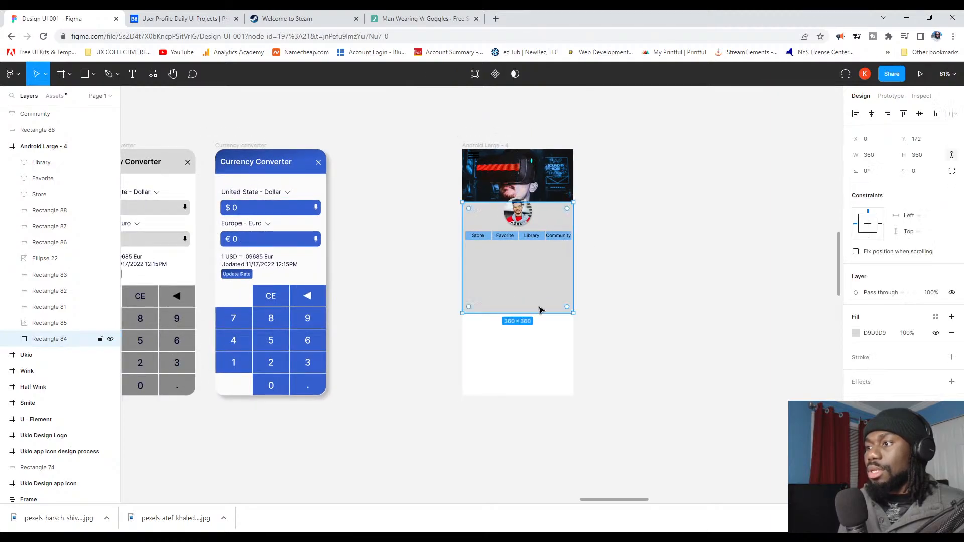
{"action": "left_click_drag", "start_coordinate": [531, 312], "coordinate": [530, 397]}
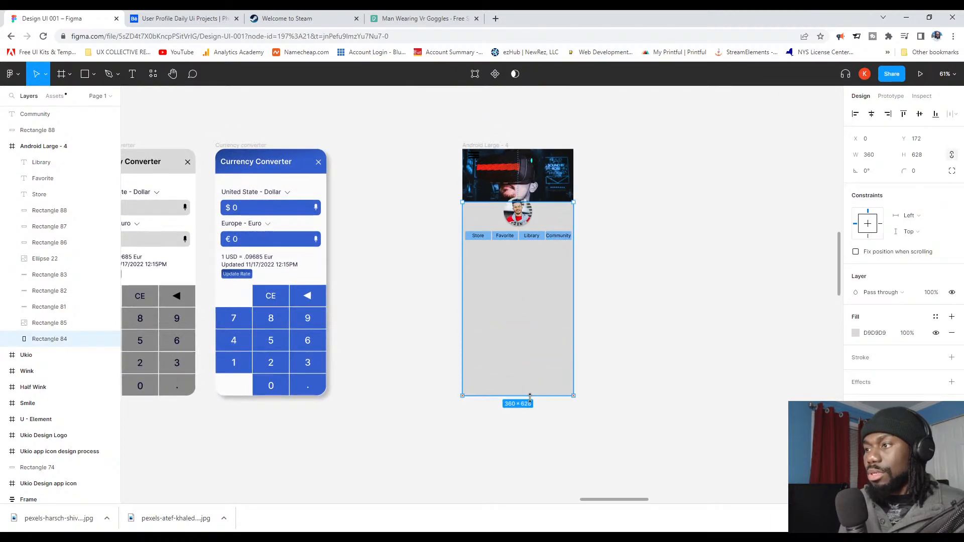
{"action": "left_click", "coordinate": [608, 339]}
Step: Move The Callisto Protocol cover image beside the mobile frame and scale it down to about 149 × 199
{"action": "scroll", "coordinate": [558, 112], "scroll_direction": "up", "scroll_amount": 1}
{"action": "scroll", "coordinate": [613, 226], "scroll_direction": "down", "scroll_amount": 5}
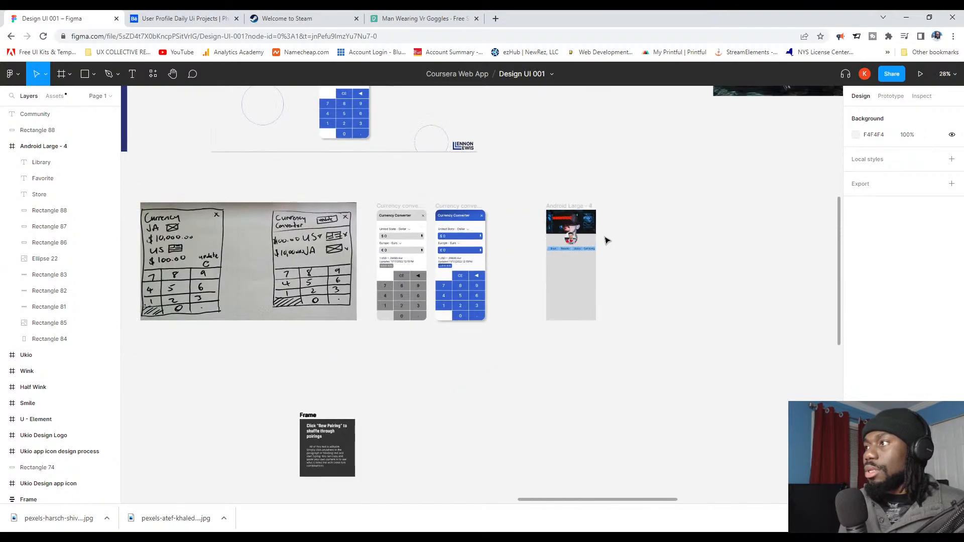
{"action": "left_click_drag", "start_coordinate": [661, 180], "coordinate": [577, 292]}
{"action": "scroll", "coordinate": [660, 287], "scroll_direction": "up", "scroll_amount": 3}
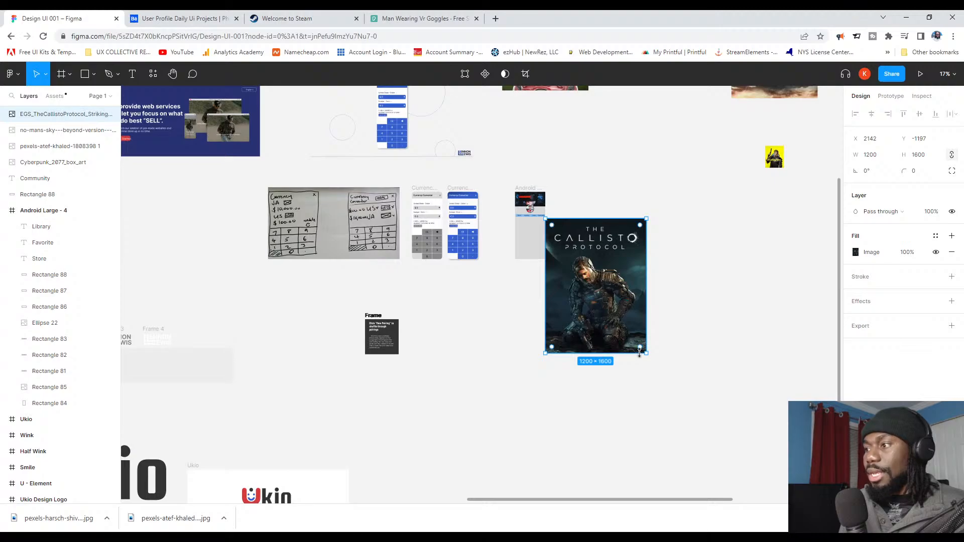
{"action": "left_click_drag", "start_coordinate": [647, 354], "coordinate": [558, 236]}
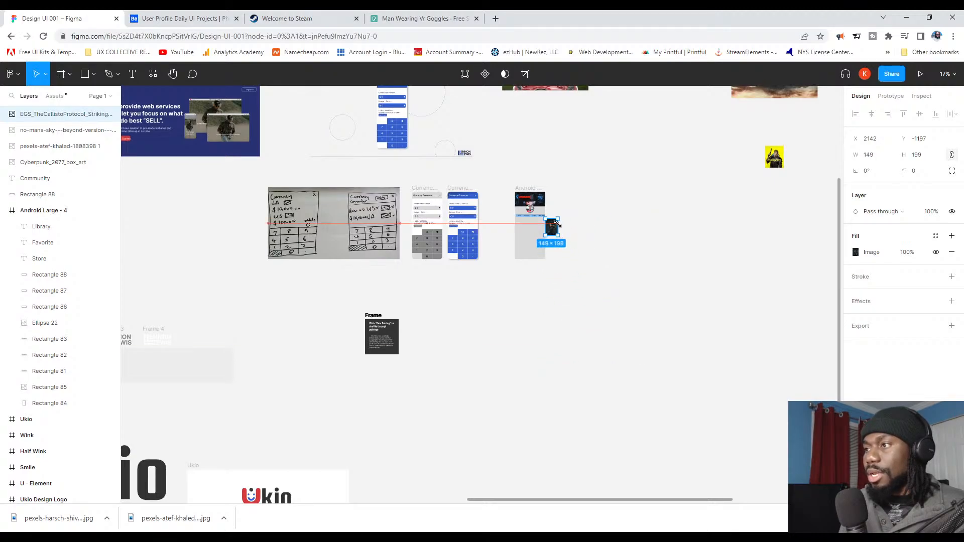
Step: Scale The Callisto Protocol cover to about 118 × 157 and place it on the gray background below the Store and Favorite buttons
{"action": "scroll", "coordinate": [562, 241], "scroll_direction": "up", "scroll_amount": 3}
{"action": "scroll", "coordinate": [565, 244], "scroll_direction": "up", "scroll_amount": 5}
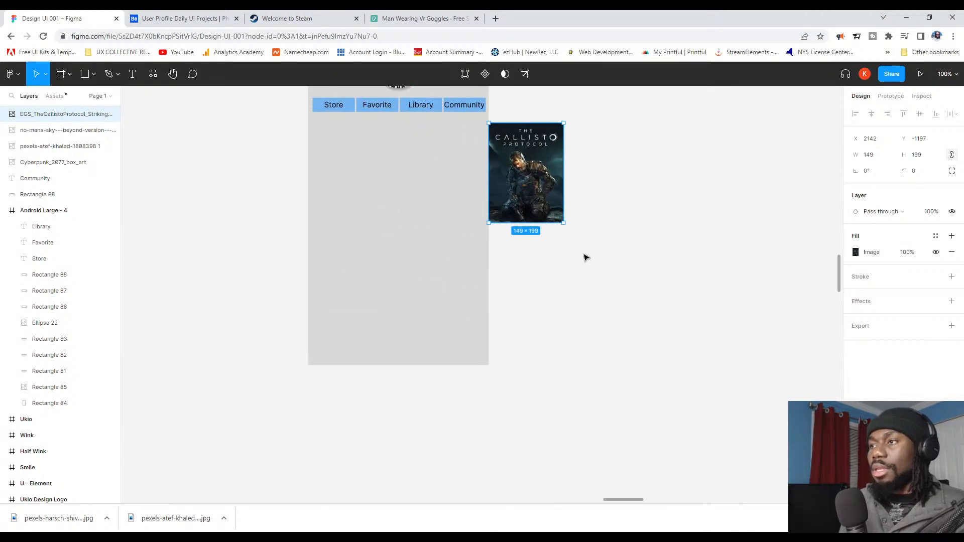
{"action": "scroll", "coordinate": [550, 242], "scroll_direction": "up", "scroll_amount": 1}
{"action": "scroll", "coordinate": [555, 269], "scroll_direction": "up", "scroll_amount": 3}
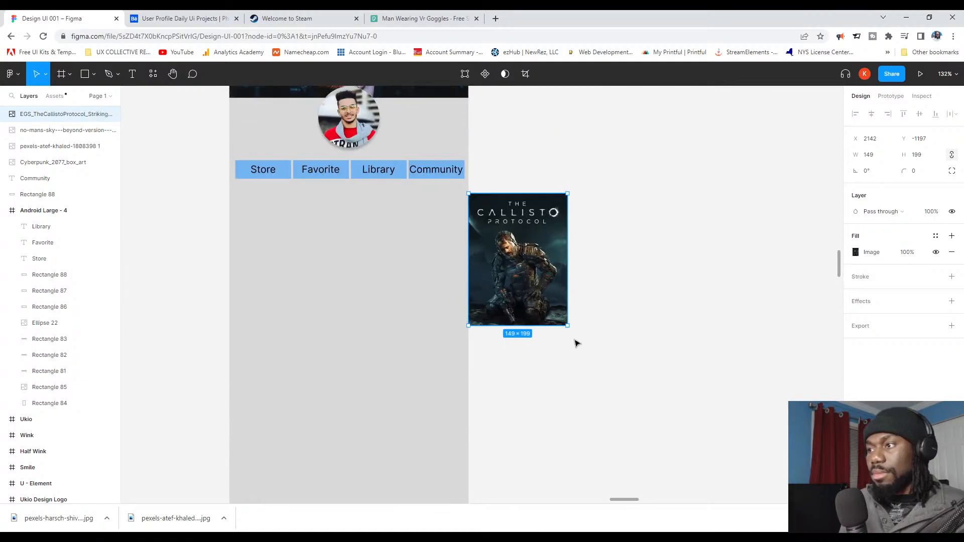
{"action": "left_click_drag", "start_coordinate": [567, 327], "coordinate": [303, 302]}
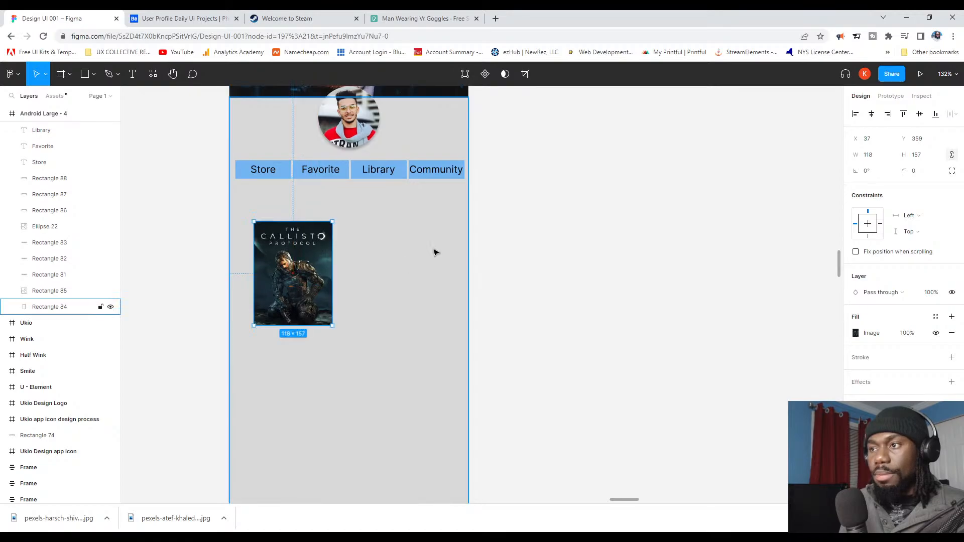
Step: Move the Cyberpunk 2077 cover into the frame, scale it to about 142 × 167 and top-align it beside The Callisto Protocol cover
{"action": "scroll", "coordinate": [466, 318], "scroll_direction": "down", "scroll_amount": 10}
{"action": "scroll", "coordinate": [751, 164], "scroll_direction": "down", "scroll_amount": 3}
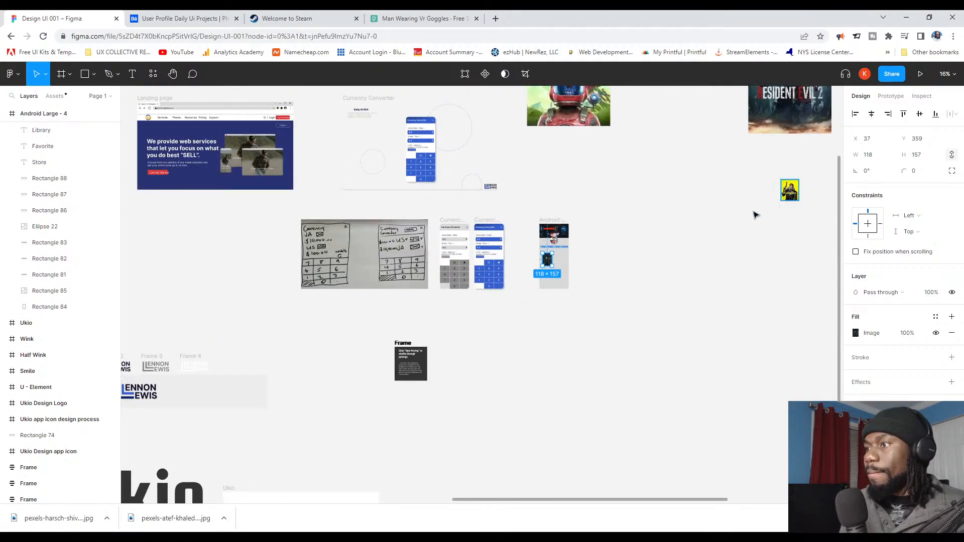
{"action": "left_click_drag", "start_coordinate": [786, 192], "coordinate": [557, 261]}
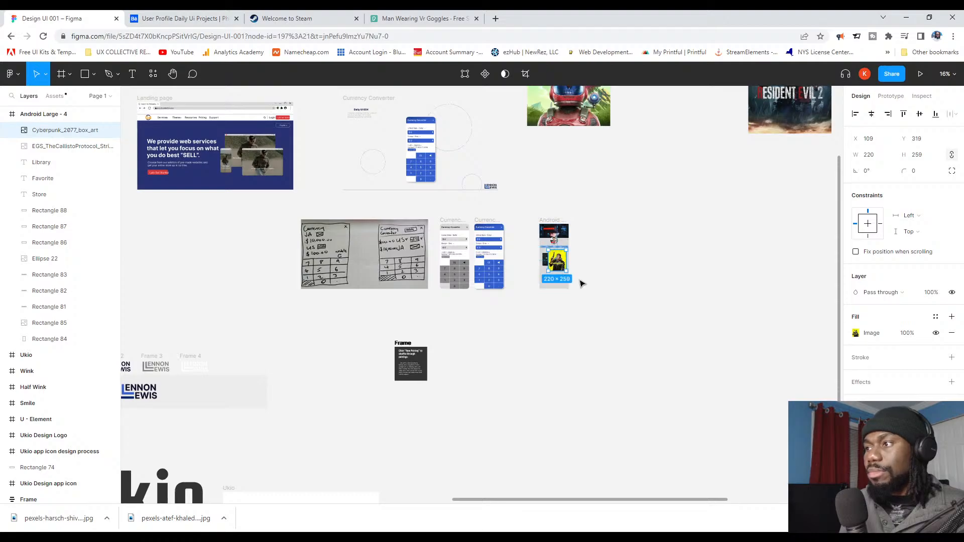
{"action": "scroll", "coordinate": [577, 279], "scroll_direction": "up", "scroll_amount": 6}
{"action": "scroll", "coordinate": [522, 229], "scroll_direction": "up", "scroll_amount": 6}
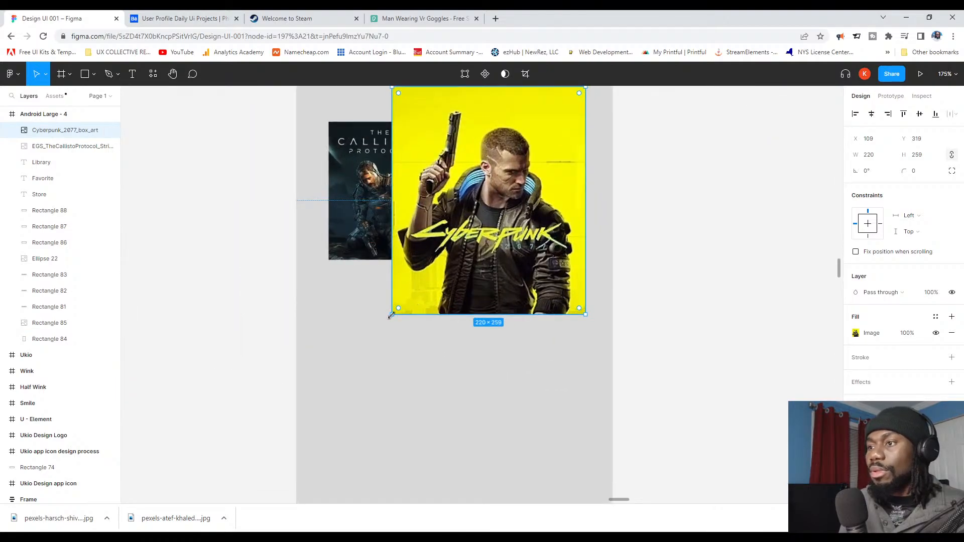
{"action": "left_click_drag", "start_coordinate": [392, 315], "coordinate": [479, 236]}
{"action": "left_click_drag", "start_coordinate": [529, 180], "coordinate": [522, 215]}
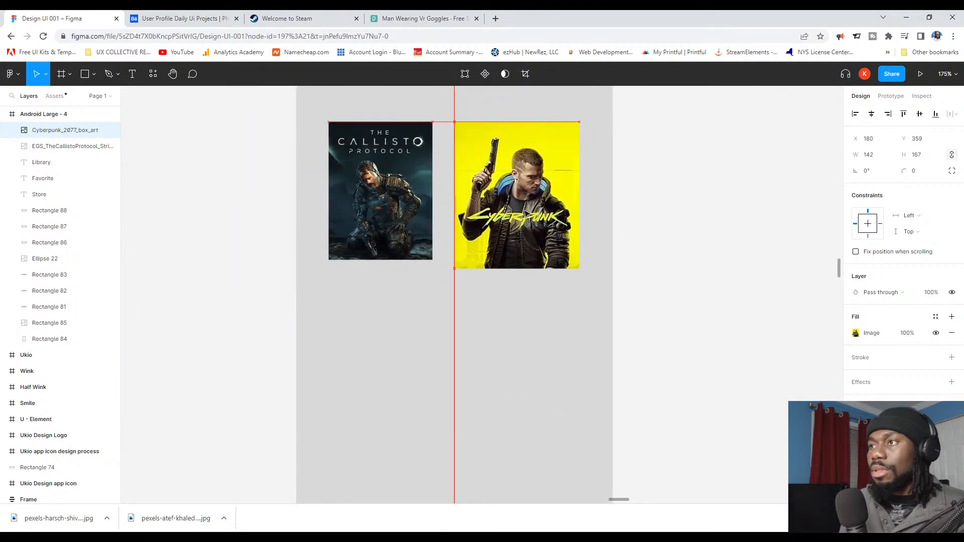
Step: Scale the Cyberpunk 2077 cover to about 131 × 154, close to the height of The Callisto Protocol cover
{"action": "left_click_drag", "start_coordinate": [580, 271], "coordinate": [561, 257]}
{"action": "left_click", "coordinate": [657, 242]}
{"action": "left_click", "coordinate": [507, 211]}
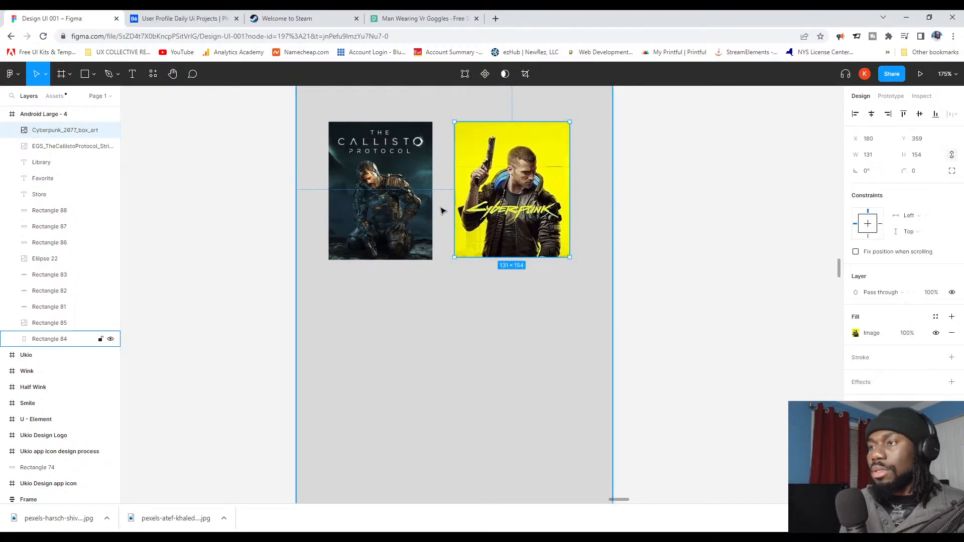
{"action": "left_click", "coordinate": [401, 203], "text": "shift"}
{"action": "left_click", "coordinate": [522, 210]}
{"action": "left_click", "coordinate": [640, 210]}
Step: Move both game covers out of the mobile frame and stack them to its right, with Cyberpunk 2077 above The Callisto Protocol
{"action": "scroll", "coordinate": [639, 210], "scroll_direction": "down", "scroll_amount": 5}
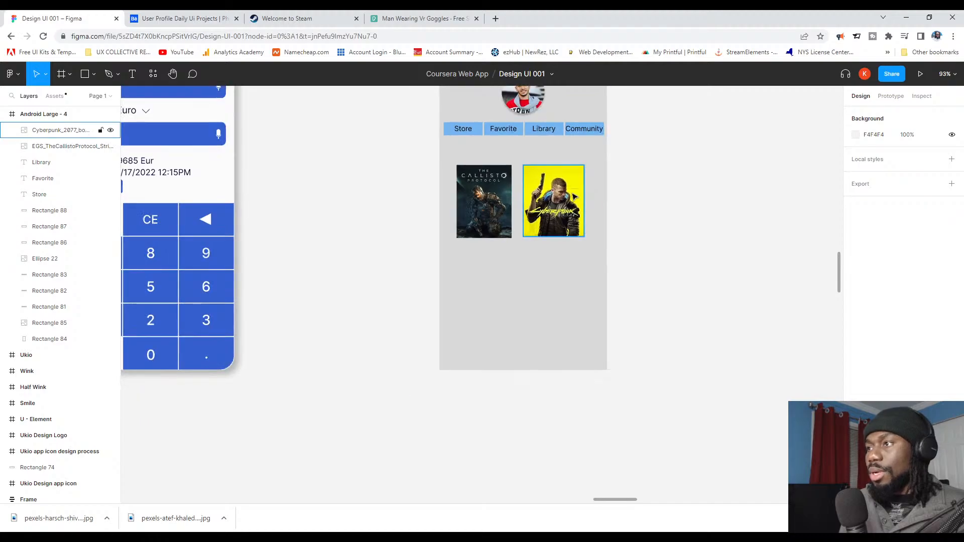
{"action": "left_click_drag", "start_coordinate": [566, 197], "coordinate": [691, 204]}
{"action": "left_click_drag", "start_coordinate": [491, 218], "coordinate": [683, 301]}
{"action": "scroll", "coordinate": [720, 284], "scroll_direction": "up", "scroll_amount": 3}
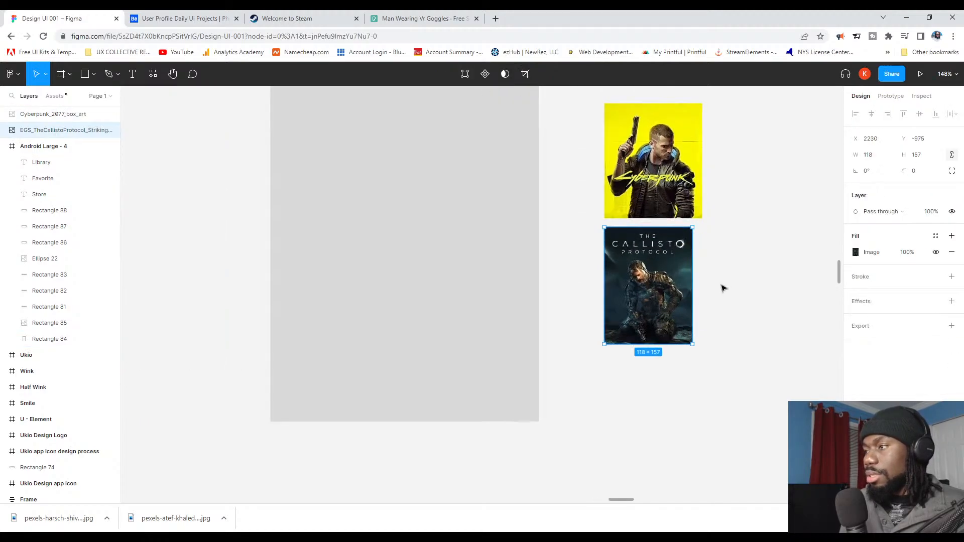
Step: Move the No Man's Sky cover image down to the right of the two stacked game covers
{"action": "scroll", "coordinate": [708, 280], "scroll_direction": "down", "scroll_amount": 5}
{"action": "scroll", "coordinate": [700, 196], "scroll_direction": "down", "scroll_amount": 5}
{"action": "left_click_drag", "start_coordinate": [753, 172], "coordinate": [665, 190]}
{"action": "scroll", "coordinate": [777, 160], "scroll_direction": "up", "scroll_amount": 4}
{"action": "scroll", "coordinate": [777, 160], "scroll_direction": "up", "scroll_amount": 1}
{"action": "scroll", "coordinate": [767, 156], "scroll_direction": "down", "scroll_amount": 4}
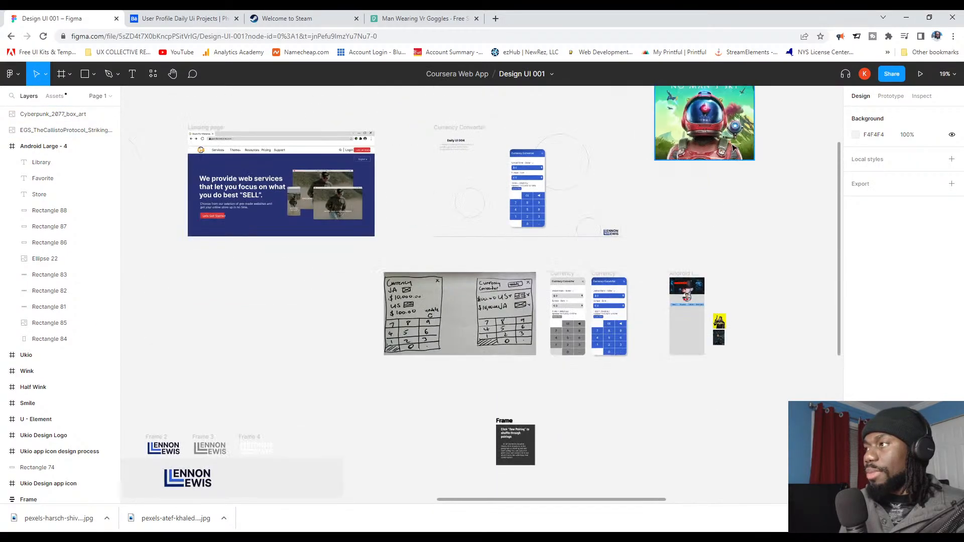
{"action": "left_click_drag", "start_coordinate": [727, 135], "coordinate": [755, 367]}
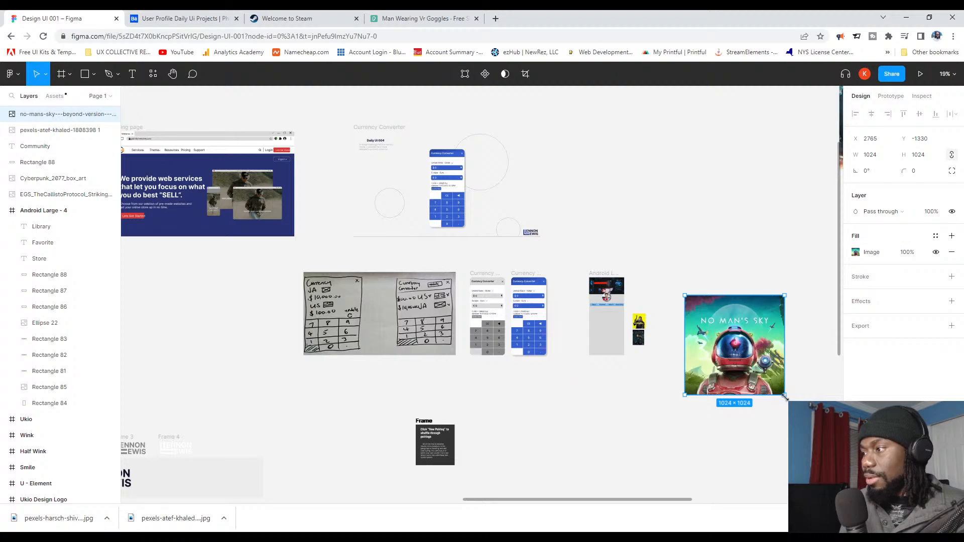
Step: Scale the No Man's Sky cover down to about 179 × 179 and keep it beside the Cyberpunk 2077 cover
{"action": "left_click_drag", "start_coordinate": [785, 396], "coordinate": [653, 334]}
{"action": "scroll", "coordinate": [711, 326], "scroll_direction": "up", "scroll_amount": 3}
{"action": "scroll", "coordinate": [652, 334], "scroll_direction": "up", "scroll_amount": 4}
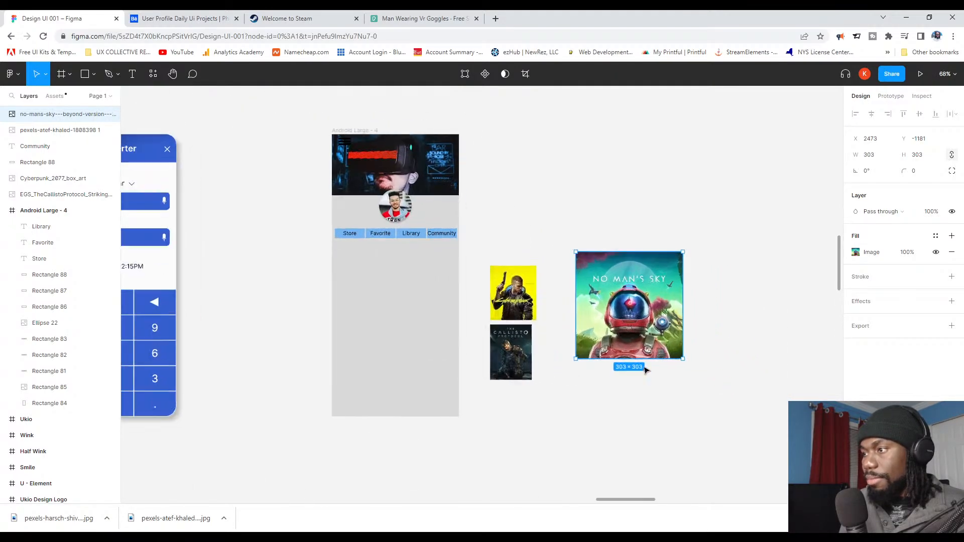
{"action": "scroll", "coordinate": [646, 370], "scroll_direction": "up", "scroll_amount": 2}
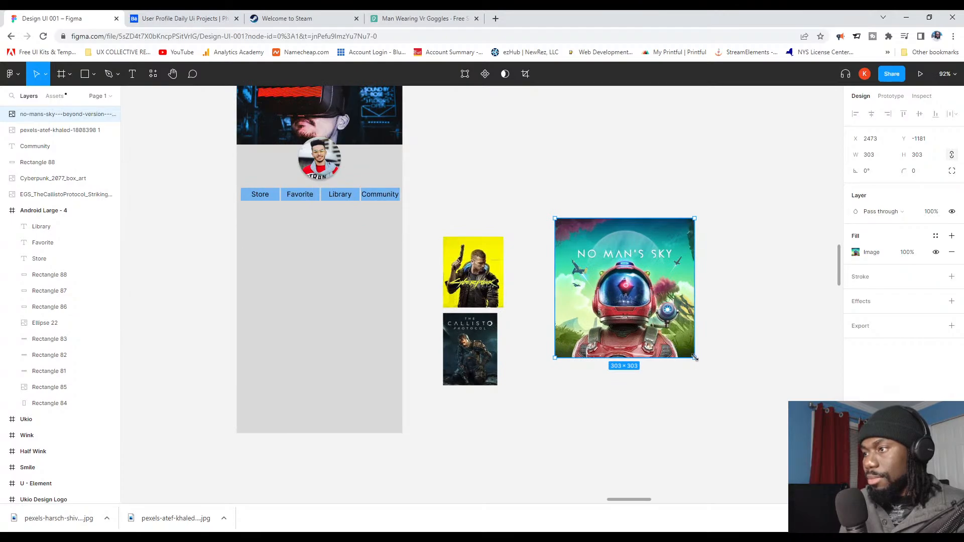
{"action": "left_click_drag", "start_coordinate": [695, 357], "coordinate": [581, 303]}
Step: Place the Resident Evil 2 cover image, about 235 × 235, below and slightly right of the No Man's Sky cover
{"action": "scroll", "coordinate": [581, 302], "scroll_direction": "down", "scroll_amount": 5}
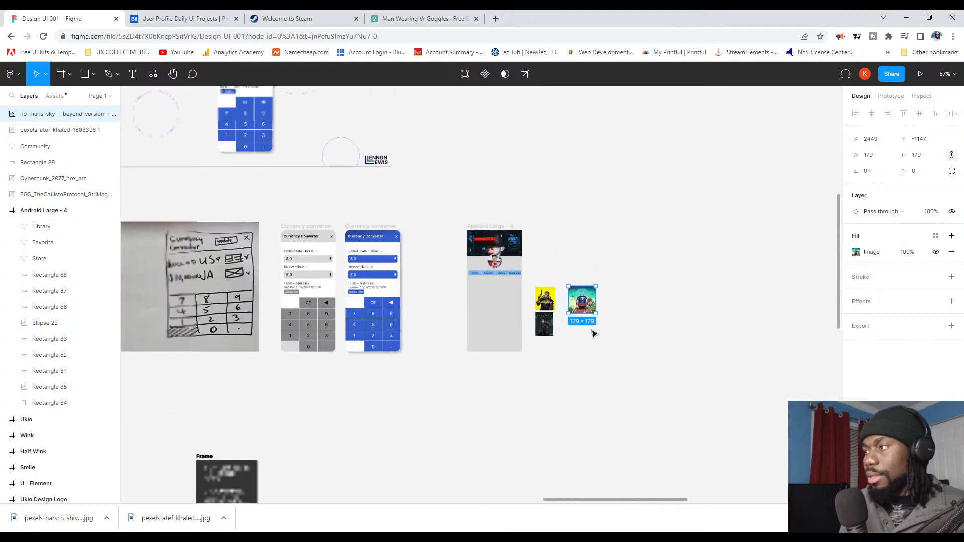
{"action": "scroll", "coordinate": [654, 247], "scroll_direction": "up", "scroll_amount": 3}
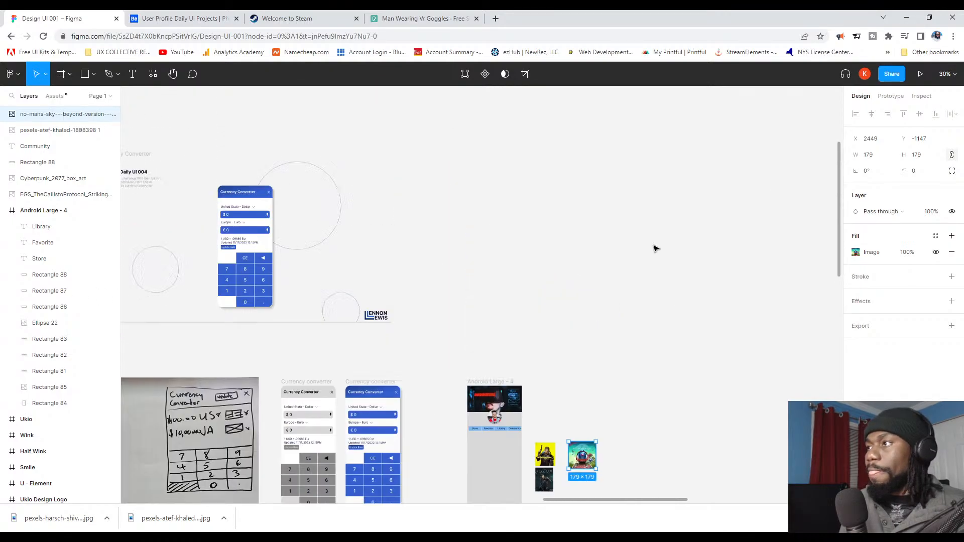
{"action": "scroll", "coordinate": [640, 216], "scroll_direction": "down", "scroll_amount": 3}
{"action": "left_click_drag", "start_coordinate": [814, 202], "coordinate": [622, 380]}
{"action": "scroll", "coordinate": [649, 383], "scroll_direction": "up", "scroll_amount": 1}
{"action": "scroll", "coordinate": [650, 383], "scroll_direction": "up", "scroll_amount": 3}
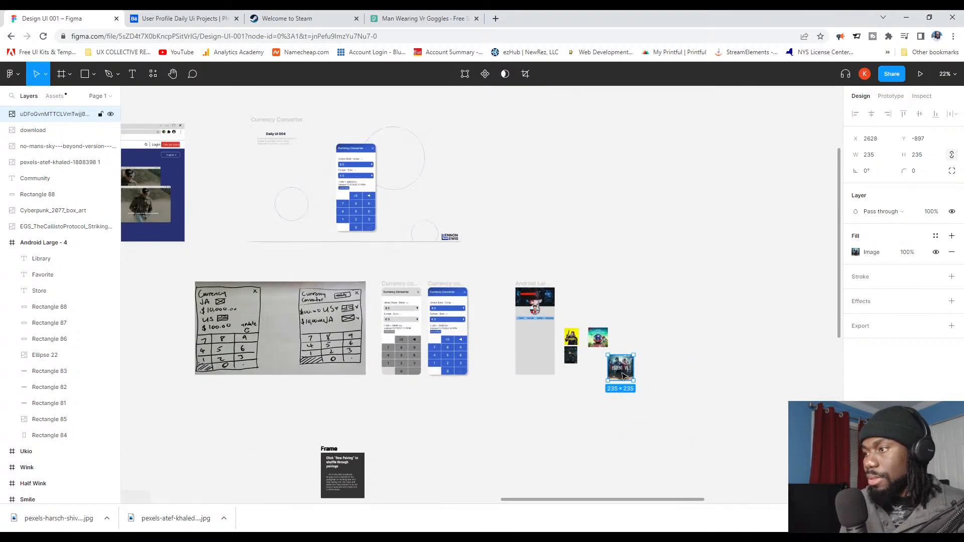
Step: Draw a placeholder rectangle about 147 × 176 below the Store and Favorite buttons in the mobile frame
{"action": "right_click", "coordinate": [663, 269]}
{"action": "key", "text": "r"}
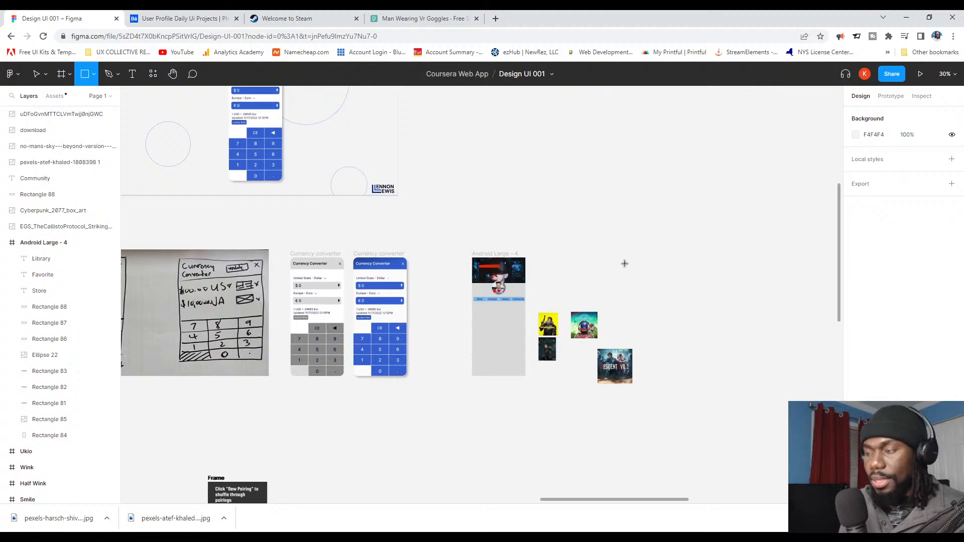
{"action": "scroll", "coordinate": [489, 313], "scroll_direction": "up", "scroll_amount": 5}
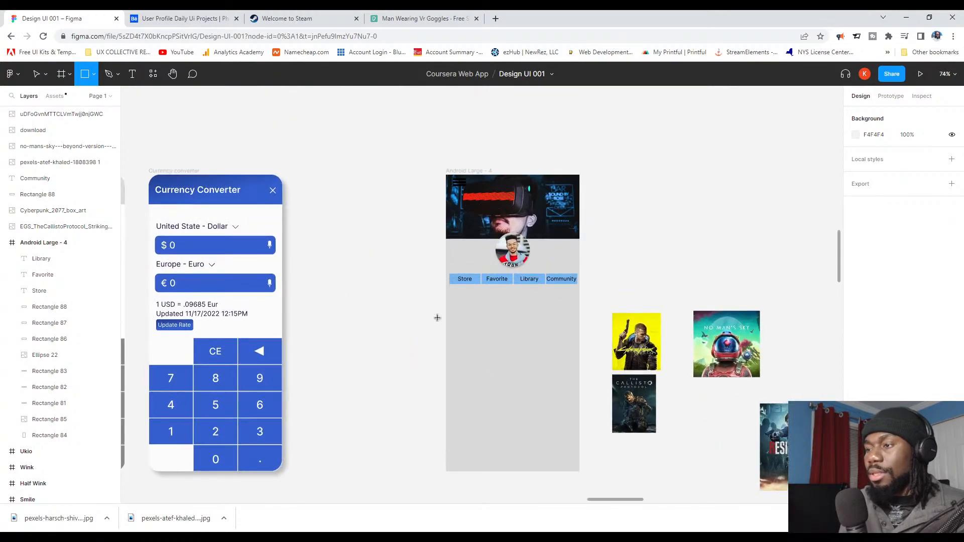
{"action": "mouse_move", "coordinate": [459, 303]}
{"action": "left_mouse_down"}
{"action": "mouse_move", "coordinate": [505, 348]}
{"action": "mouse_move", "coordinate": [497, 367]}
{"action": "mouse_move", "coordinate": [516, 368]}
{"action": "left_mouse_up"}
{"action": "left_click", "coordinate": [621, 273]}
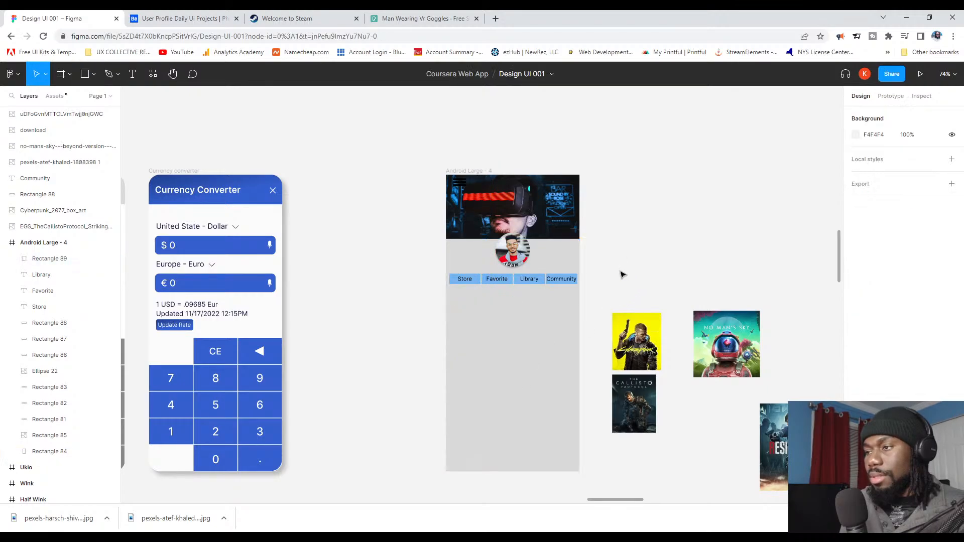
Step: Fill the new placeholder rectangle with the canvas colour F4F4F4 by sampling it
{"action": "scroll", "coordinate": [562, 331], "scroll_direction": "up", "scroll_amount": 2}
{"action": "left_click", "coordinate": [461, 335]}
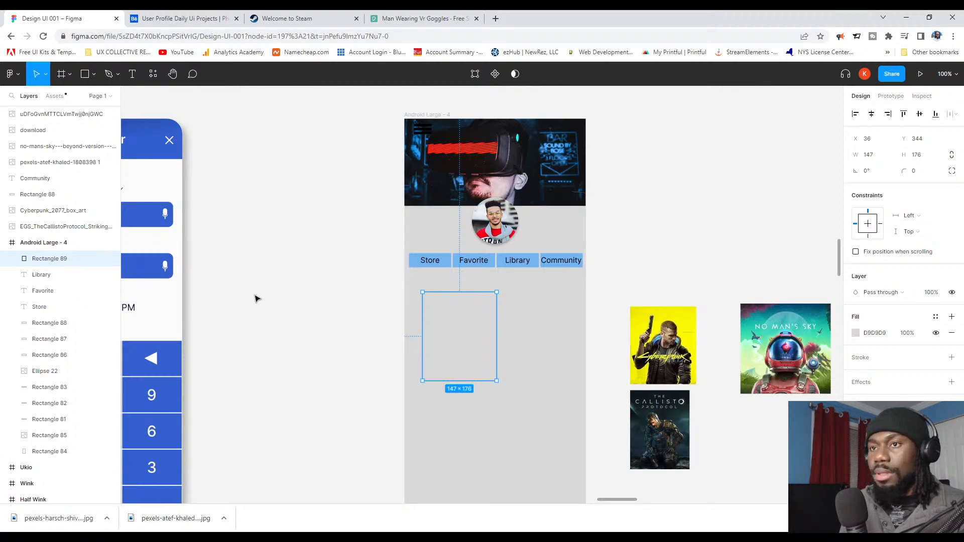
{"action": "left_click", "coordinate": [855, 333]}
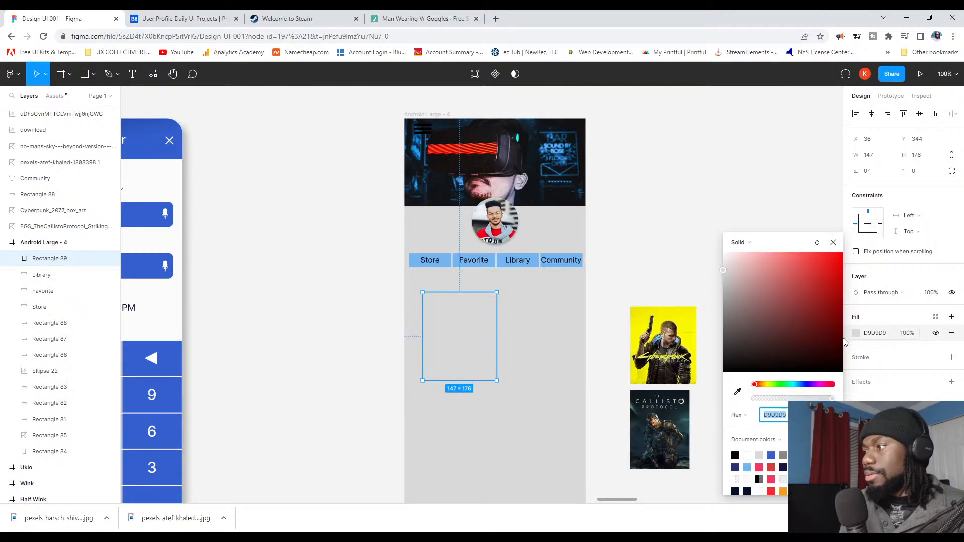
{"action": "left_click", "coordinate": [737, 391]}
{"action": "left_click", "coordinate": [624, 264]}
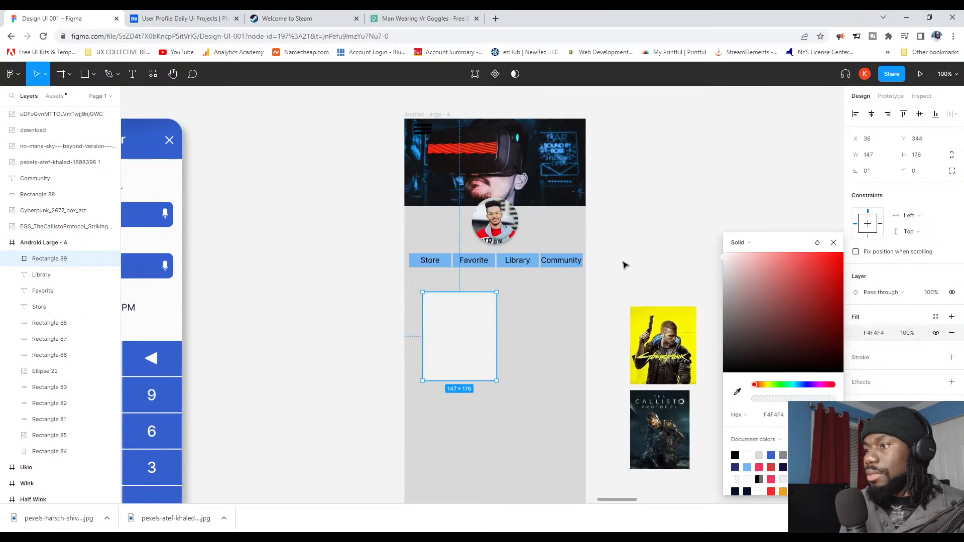
{"action": "left_click", "coordinate": [833, 243]}
{"action": "left_click", "coordinate": [712, 224]}
Step: Duplicate the placeholder to its right with a 30 gap and shift both rectangles slightly left within the frame
{"action": "left_click_drag", "start_coordinate": [432, 330], "coordinate": [542, 337]}
{"action": "left_click", "coordinate": [481, 349], "text": "shift"}
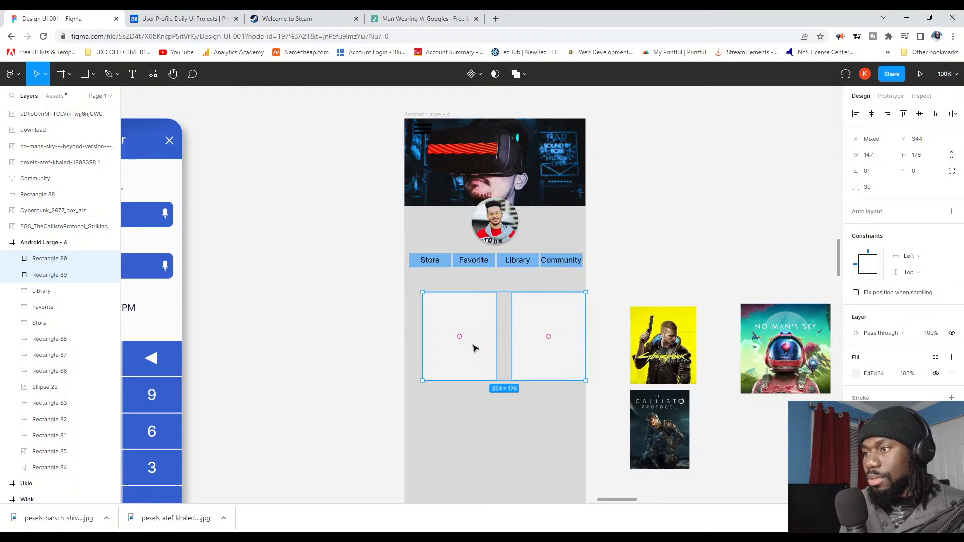
{"action": "left_click_drag", "start_coordinate": [475, 348], "coordinate": [467, 346]}
{"action": "left_click", "coordinate": [603, 301]}
Step: Place the Cyberpunk 2077 cover over the left placeholder and scale it up to about 155 × 182
{"action": "scroll", "coordinate": [611, 309], "scroll_direction": "down", "scroll_amount": 5}
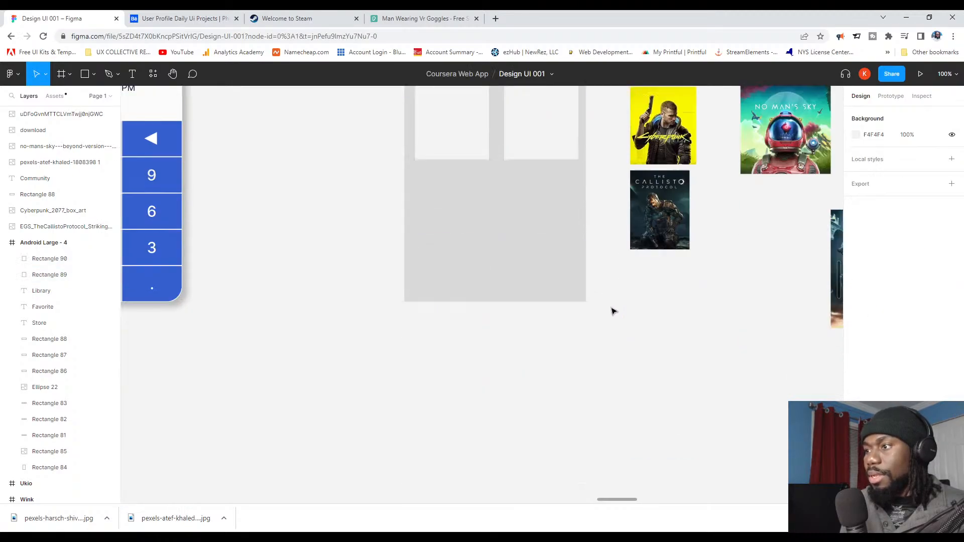
{"action": "scroll", "coordinate": [603, 301], "scroll_direction": "up", "scroll_amount": 3}
{"action": "scroll", "coordinate": [597, 309], "scroll_direction": "down", "scroll_amount": 1}
{"action": "scroll", "coordinate": [597, 311], "scroll_direction": "down", "scroll_amount": 3}
{"action": "scroll", "coordinate": [594, 289], "scroll_direction": "up", "scroll_amount": 1}
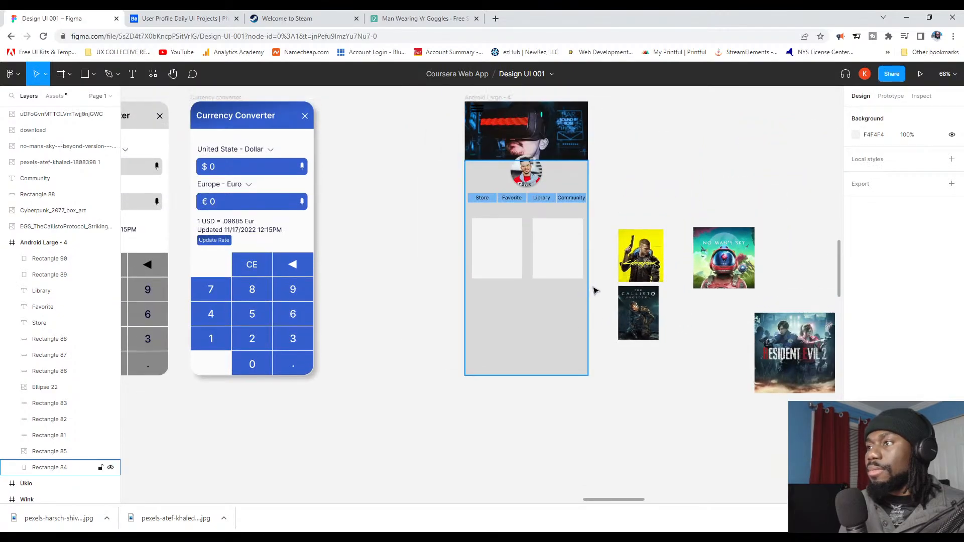
{"action": "left_click", "coordinate": [623, 240]}
{"action": "left_click_drag", "start_coordinate": [650, 270], "coordinate": [508, 264]}
{"action": "scroll", "coordinate": [509, 275], "scroll_direction": "up", "scroll_amount": 4}
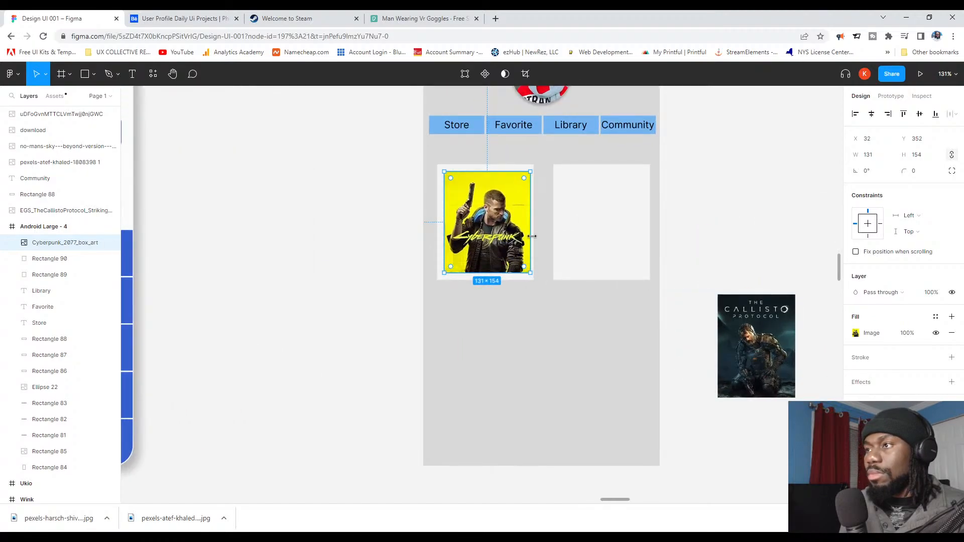
{"action": "left_click_drag", "start_coordinate": [530, 172], "coordinate": [538, 164]}
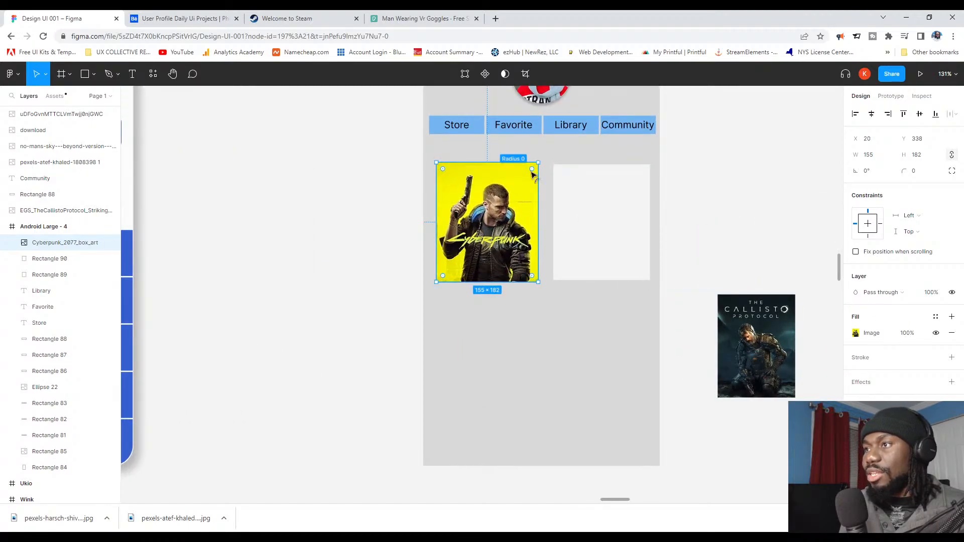
{"action": "left_click", "coordinate": [697, 159]}
{"action": "left_click", "coordinate": [457, 219]}
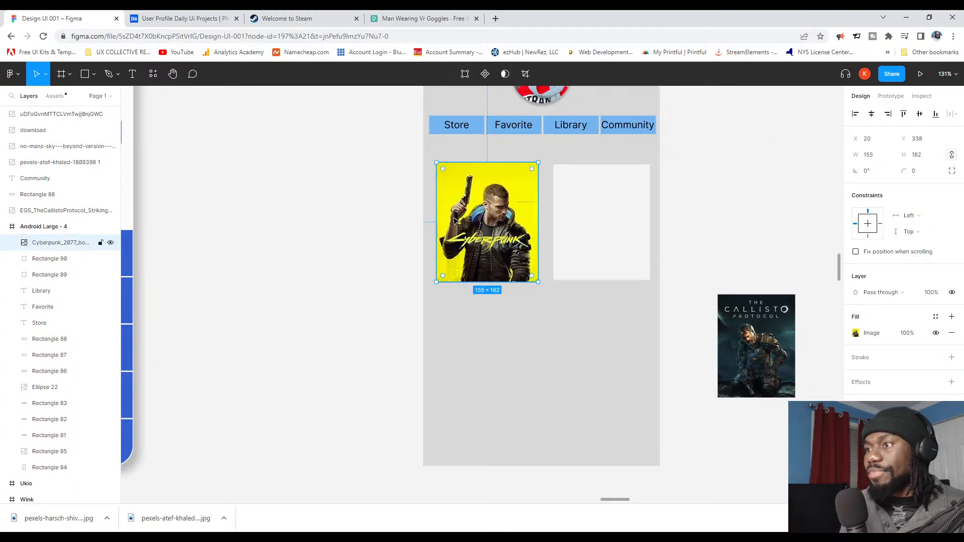
{"action": "key", "text": "Escape"}
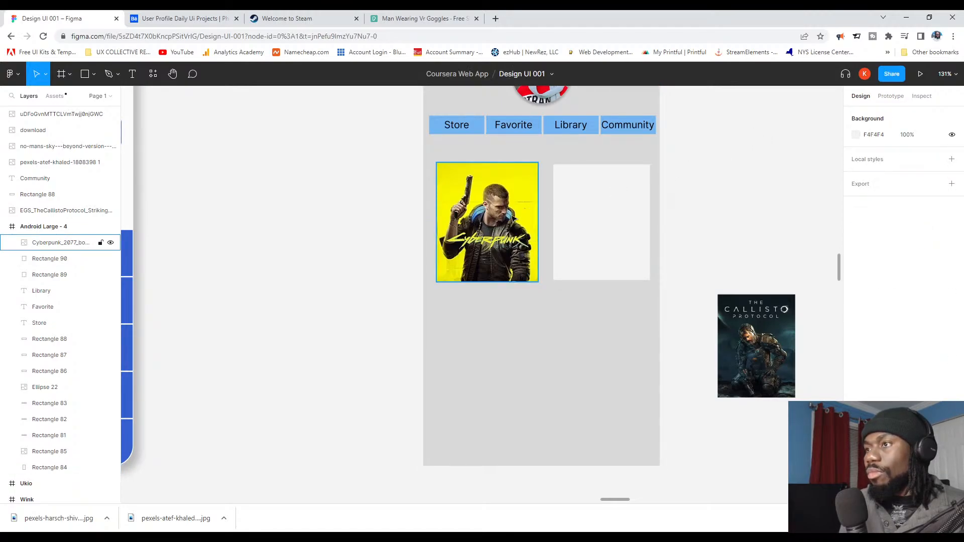
{"action": "left_click", "coordinate": [512, 218]}
{"action": "left_click", "coordinate": [693, 150]}
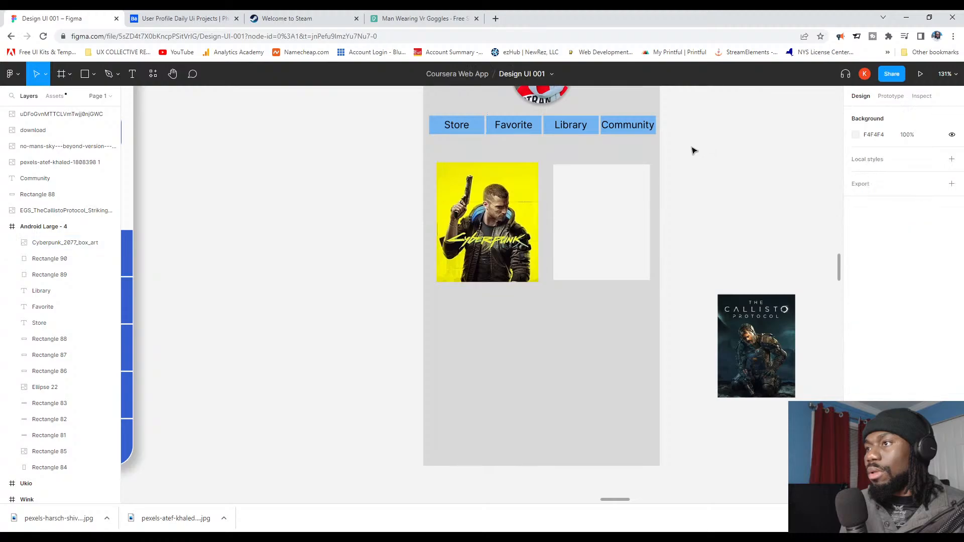
Step: Move The Callisto Protocol cover onto the empty placeholder beside the Cyberpunk 2077 cover
{"action": "scroll", "coordinate": [693, 150], "scroll_direction": "down", "scroll_amount": 1}
{"action": "left_click_drag", "start_coordinate": [759, 345], "coordinate": [628, 241]}
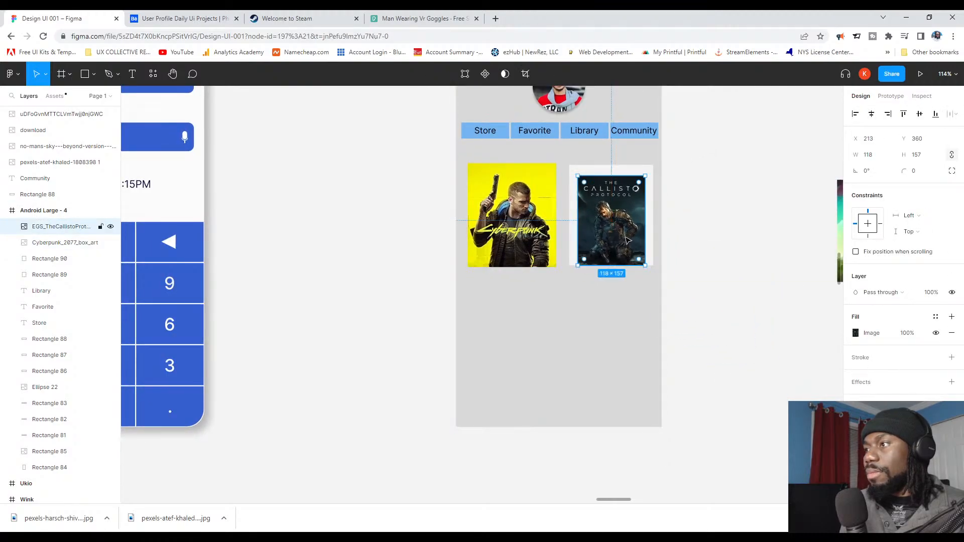
Step: Try scaling The Callisto Protocol cover to about 146 × 195 over its placeholder, and undo the resize
{"action": "left_click_drag", "start_coordinate": [644, 174], "coordinate": [653, 165]}
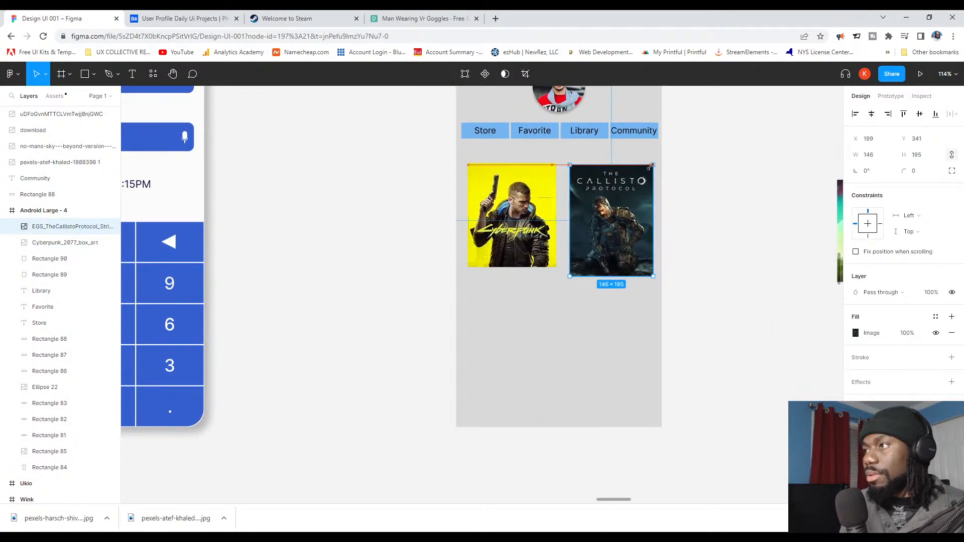
{"action": "left_click", "coordinate": [722, 184]}
{"action": "left_click", "coordinate": [615, 202]}
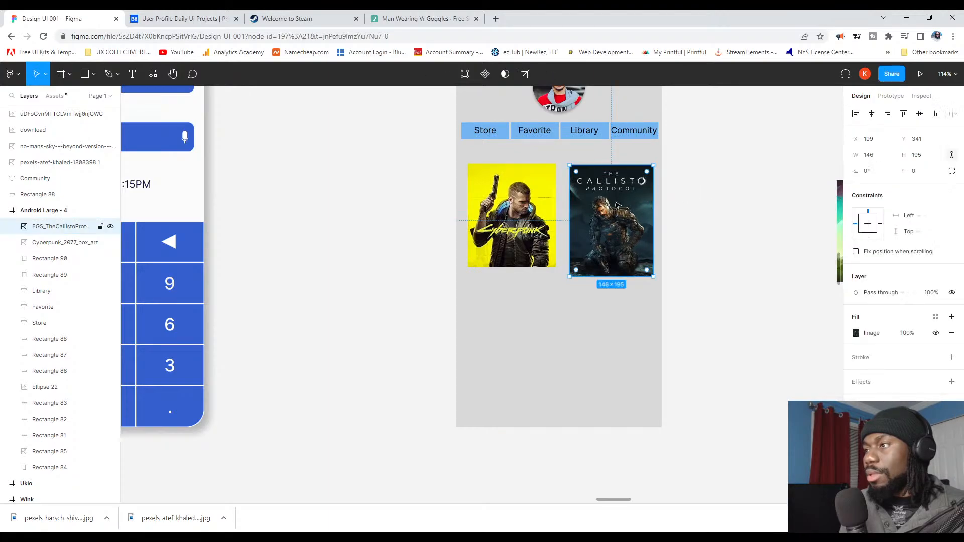
{"action": "left_click", "coordinate": [643, 270], "text": "shift"}
{"action": "left_click", "coordinate": [644, 272]}
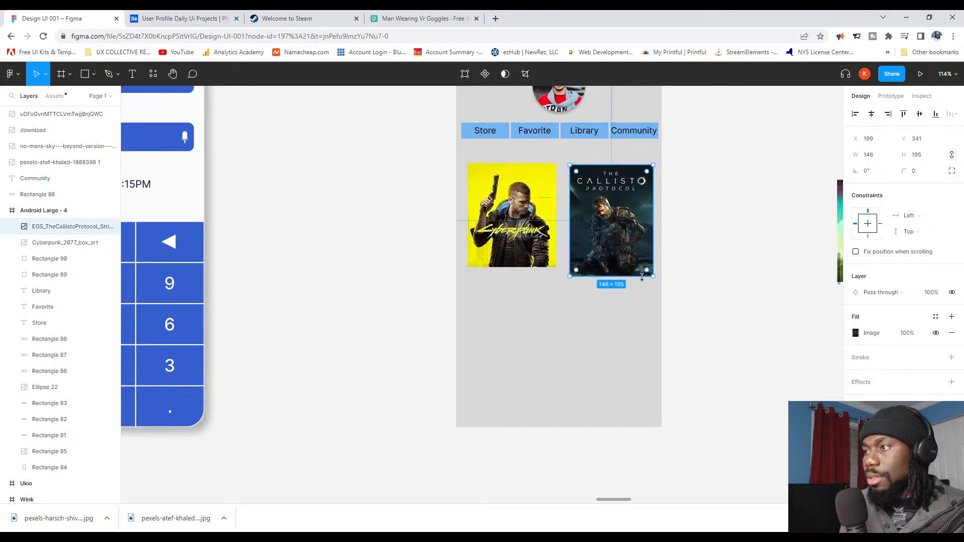
{"action": "key", "text": "ctrl+z"}
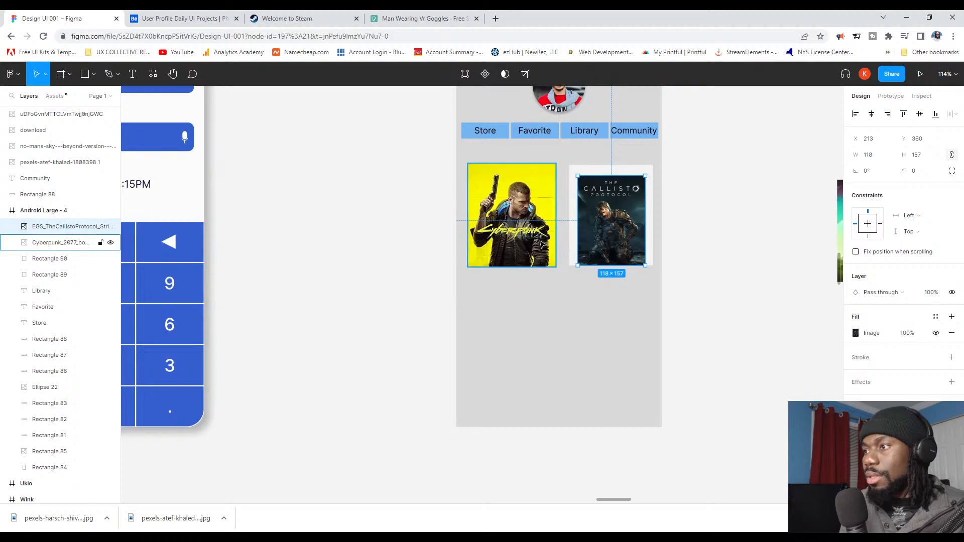
Step: Align The Callisto Protocol cover with its placeholder's top-left corner and scale it up to about 150 × 199
{"action": "scroll", "coordinate": [632, 185], "scroll_direction": "left", "scroll_amount": 2}
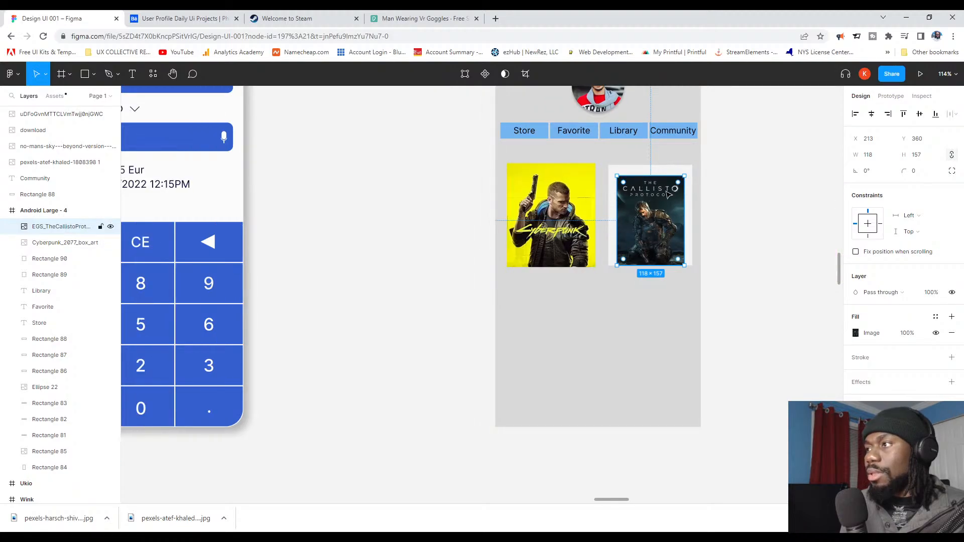
{"action": "scroll", "coordinate": [668, 194], "scroll_direction": "up", "scroll_amount": 5}
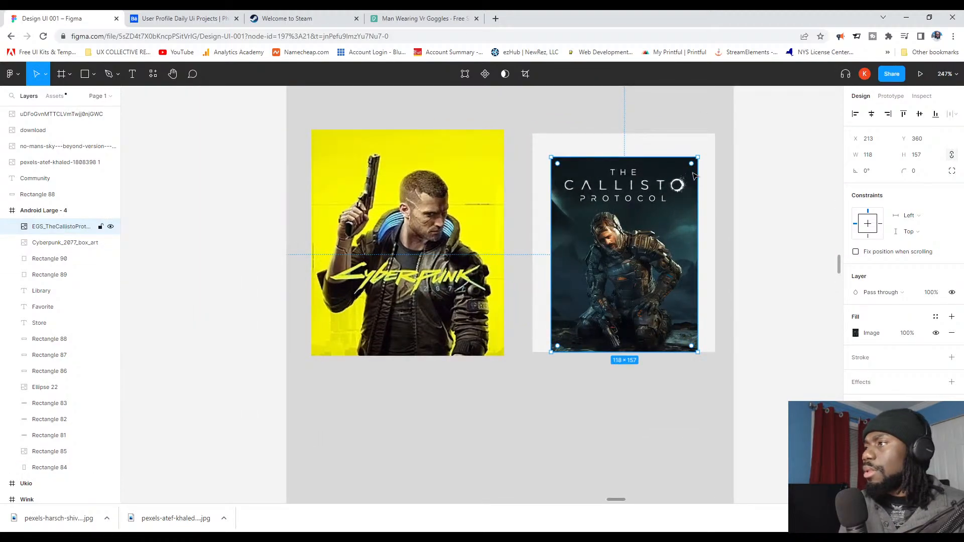
{"action": "left_click_drag", "start_coordinate": [697, 157], "coordinate": [707, 145]}
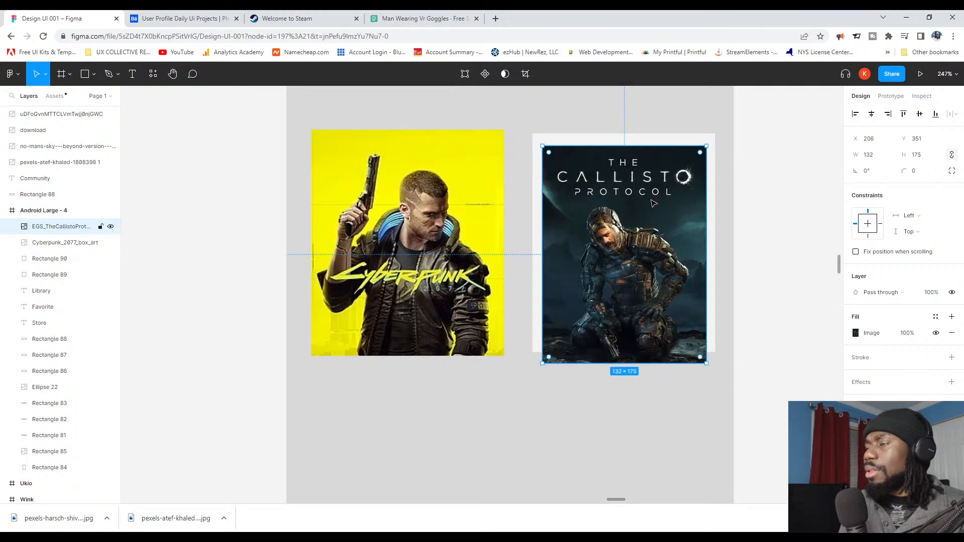
{"action": "left_click_drag", "start_coordinate": [653, 203], "coordinate": [641, 193]}
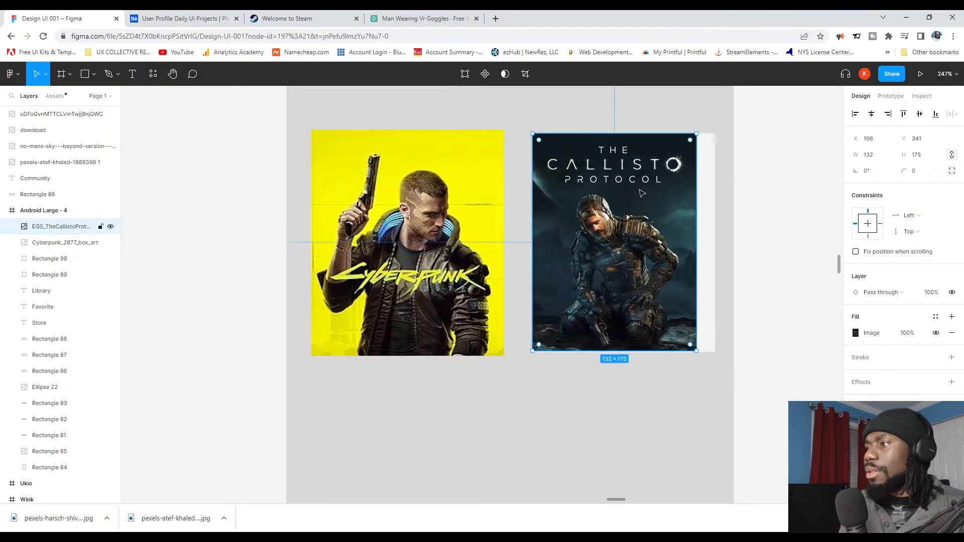
{"action": "left_click_drag", "start_coordinate": [697, 351], "coordinate": [718, 361]}
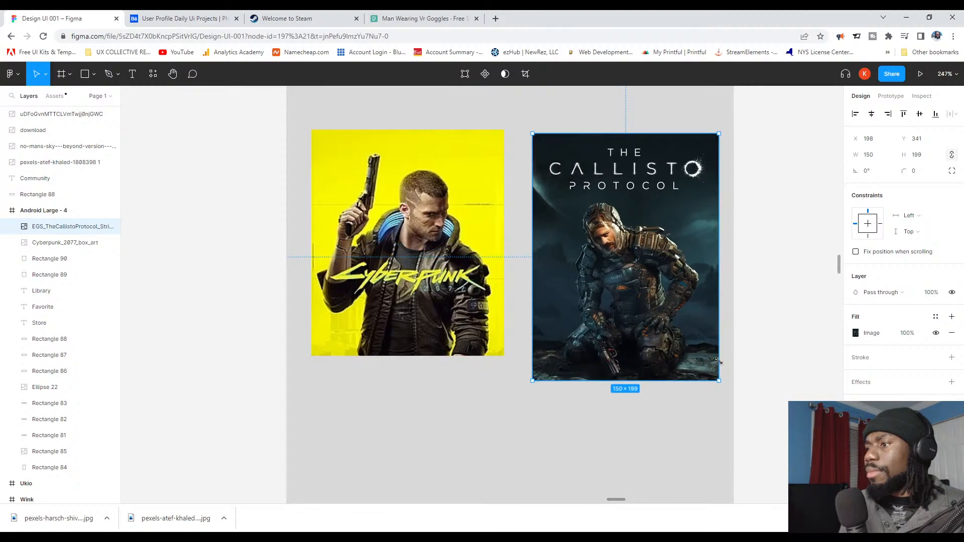
{"action": "left_click", "coordinate": [747, 358]}
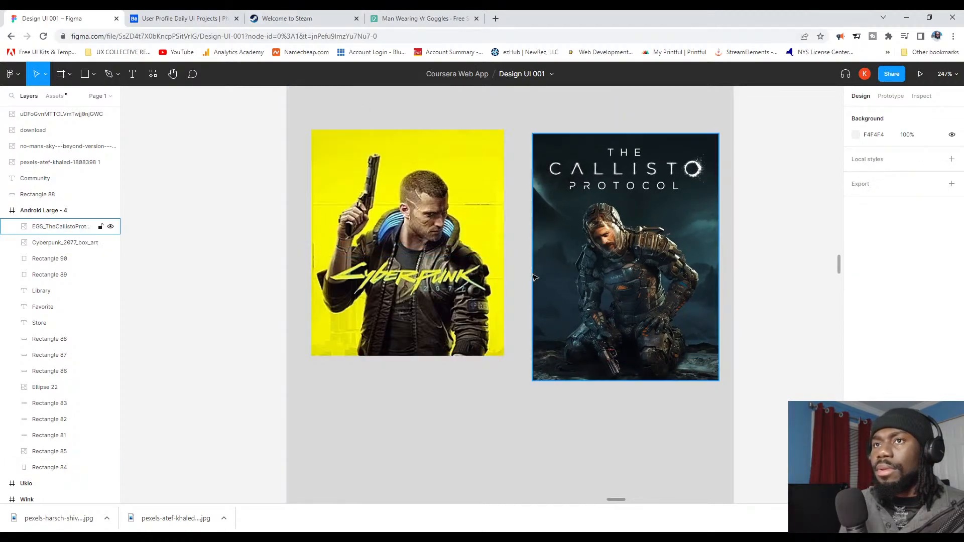
Step: Crop the lower edge of The Callisto Protocol cover so the image is about 150 × 179
{"action": "left_click", "coordinate": [634, 256]}
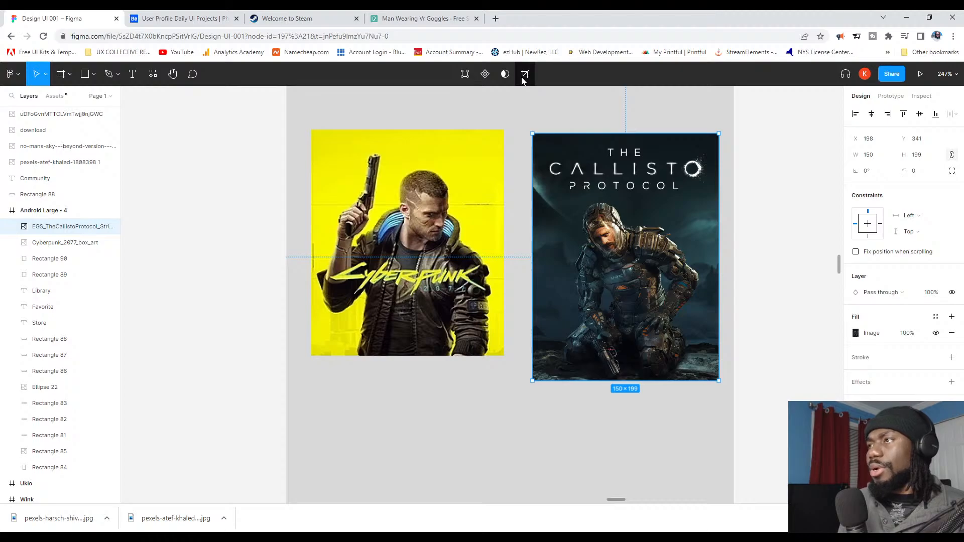
{"action": "left_click", "coordinate": [524, 76]}
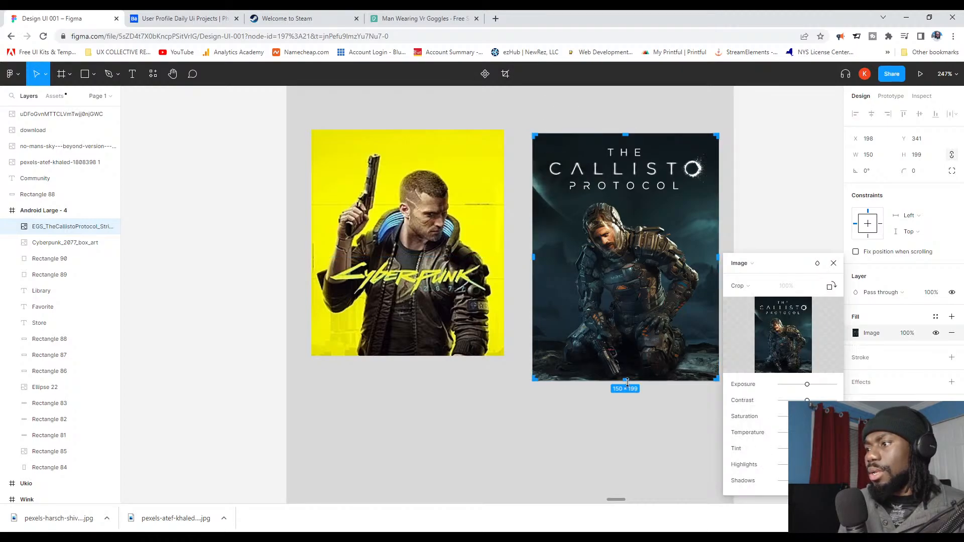
{"action": "left_click_drag", "start_coordinate": [626, 382], "coordinate": [627, 356]}
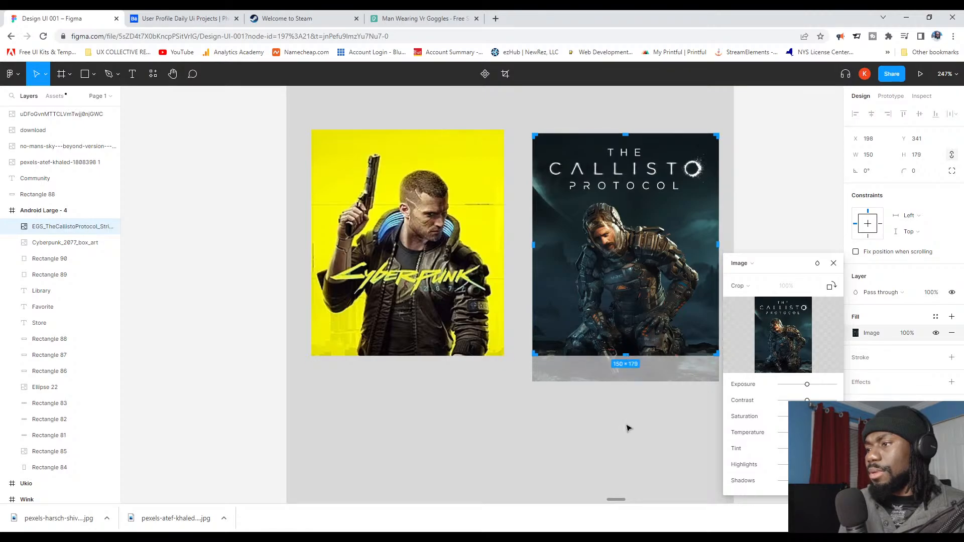
{"action": "left_click", "coordinate": [833, 263]}
Step: Move the cropped Callisto Protocol cover out of the mobile frame, to the right and above the No Man's Sky cover
{"action": "mouse_move", "coordinate": [641, 264]}
{"action": "left_mouse_down"}
{"action": "mouse_move", "coordinate": [685, 238]}
{"action": "mouse_move", "coordinate": [651, 269]}
{"action": "mouse_move", "coordinate": [638, 266]}
{"action": "mouse_move", "coordinate": [642, 256]}
{"action": "left_mouse_up"}
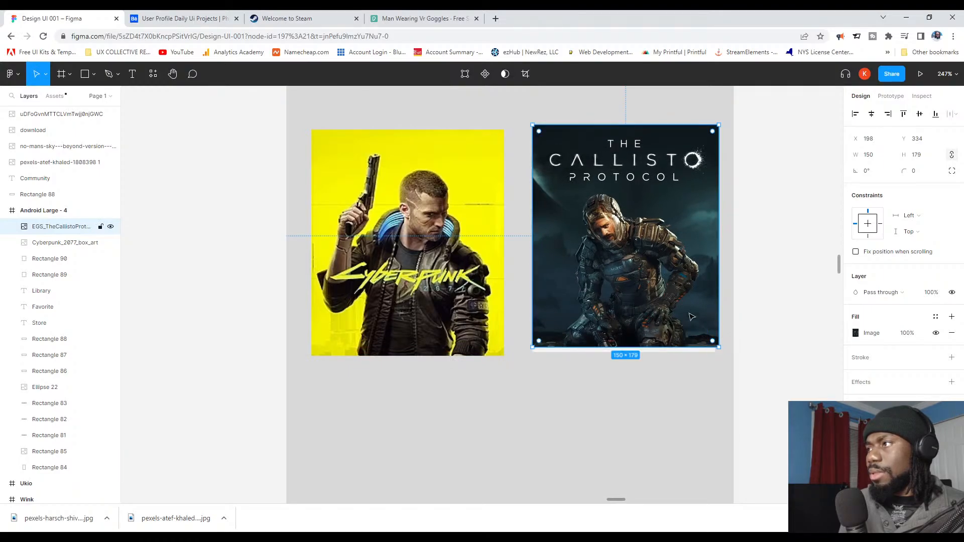
{"action": "left_click_drag", "start_coordinate": [691, 316], "coordinate": [774, 263]}
{"action": "scroll", "coordinate": [680, 315], "scroll_direction": "down", "scroll_amount": 5}
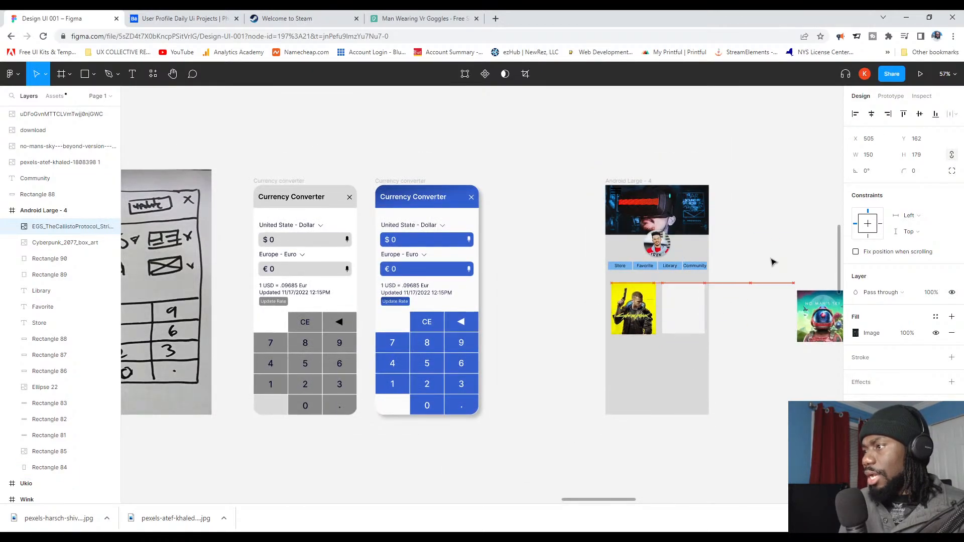
{"action": "double_click", "coordinate": [690, 316]}
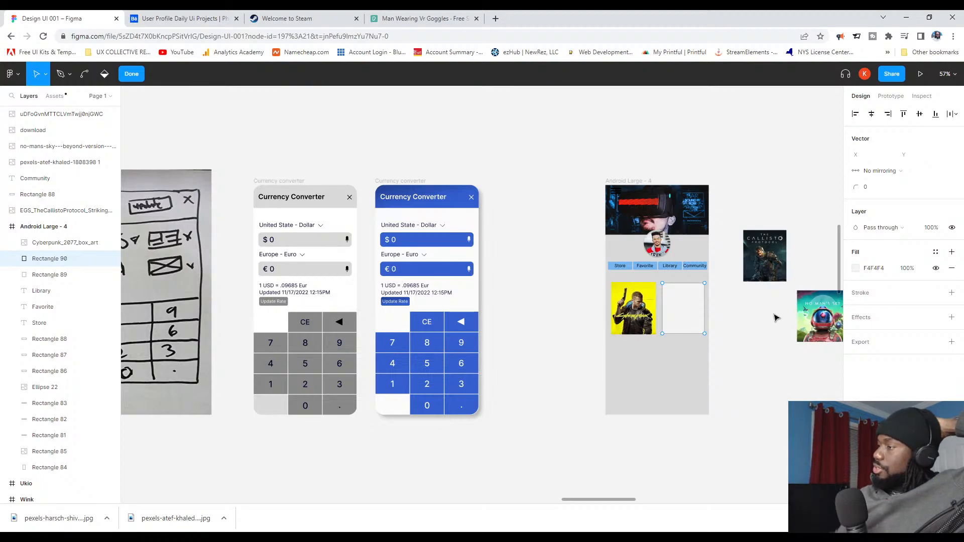
{"action": "left_click", "coordinate": [873, 266]}
{"action": "left_click", "coordinate": [859, 260]}
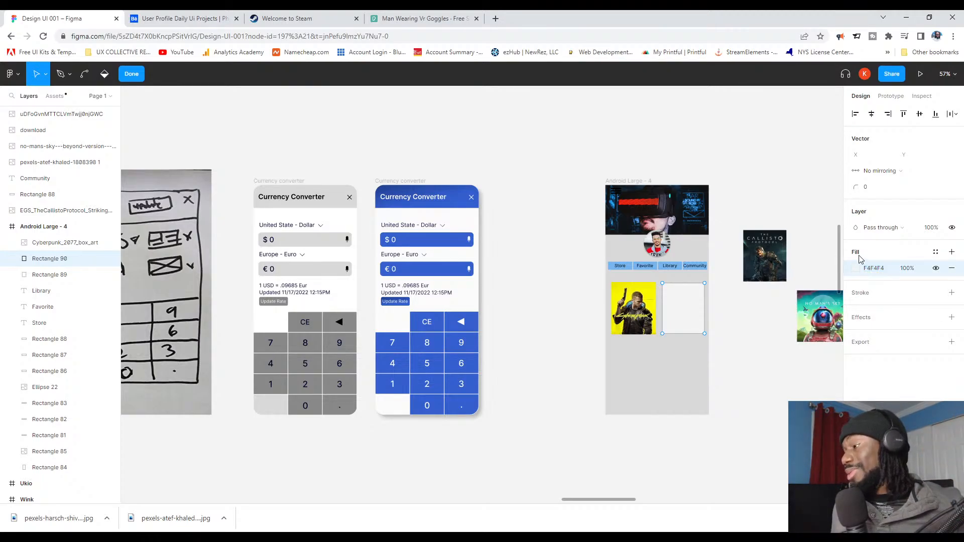
{"action": "left_click", "coordinate": [855, 268]}
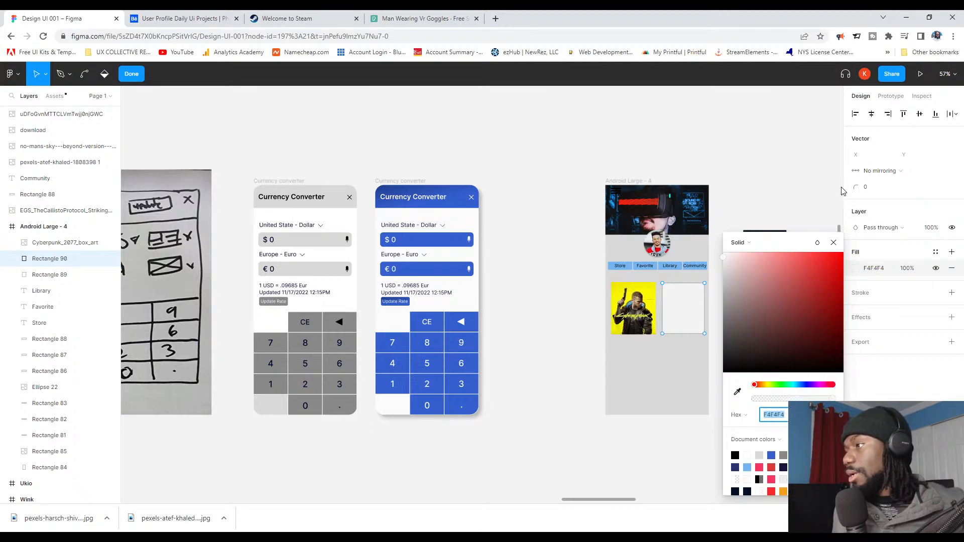
{"action": "left_click", "coordinate": [831, 243]}
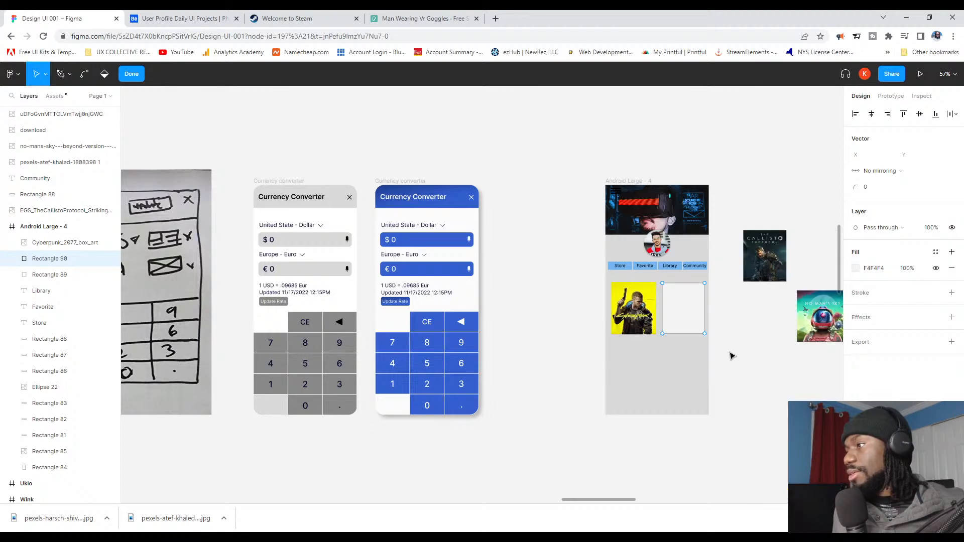
{"action": "left_click", "coordinate": [752, 367]}
Step: Change the empty placeholder rectangle beside the Cyberpunk cover to an image fill using The Callisto Protocol cover
{"action": "left_click", "coordinate": [685, 321]}
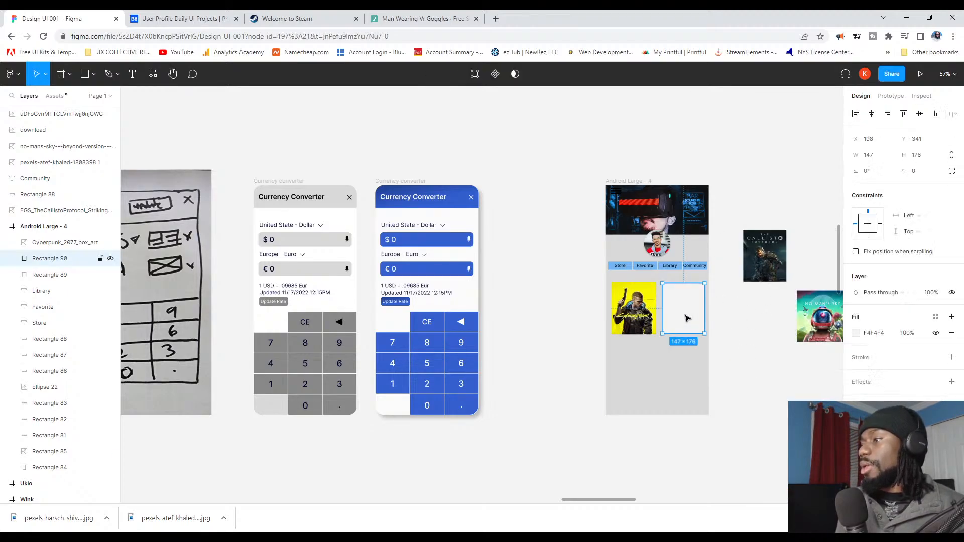
{"action": "left_click", "coordinate": [858, 334]}
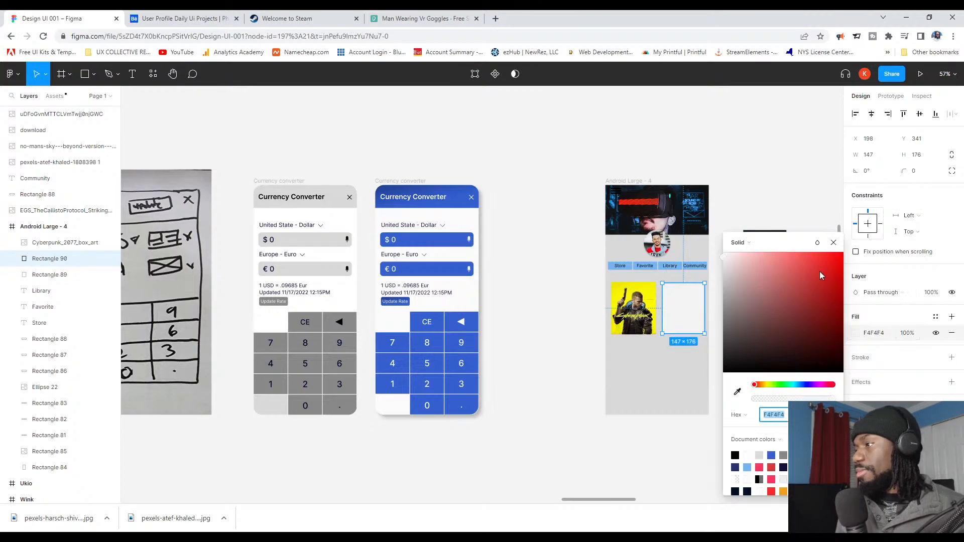
{"action": "left_click", "coordinate": [751, 243]}
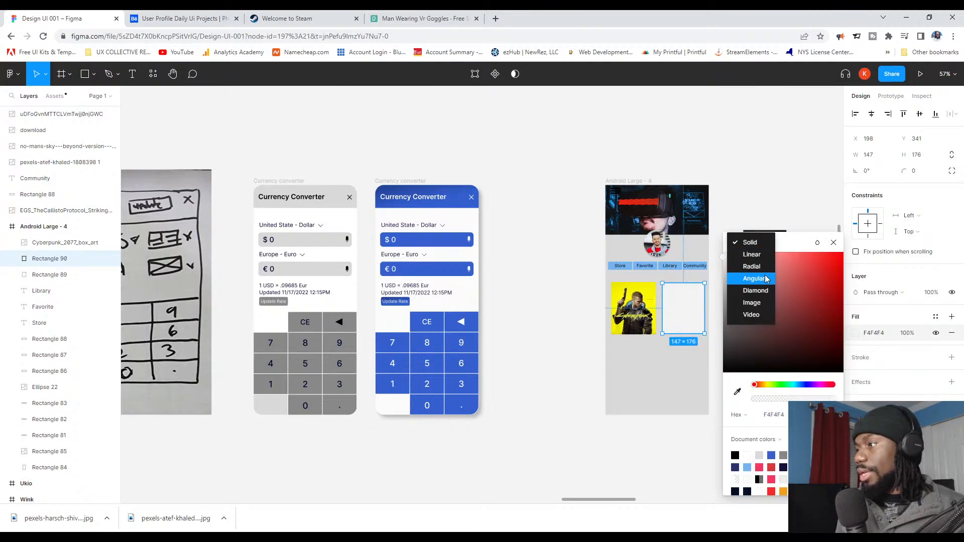
{"action": "left_click", "coordinate": [768, 304]}
{"action": "left_click", "coordinate": [777, 315]}
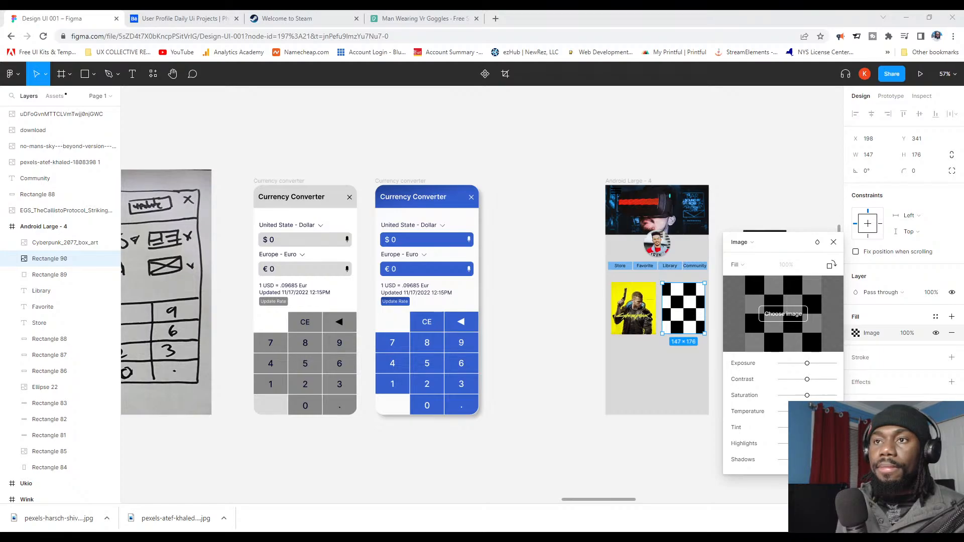
{"action": "left_click", "coordinate": [383, 266]}
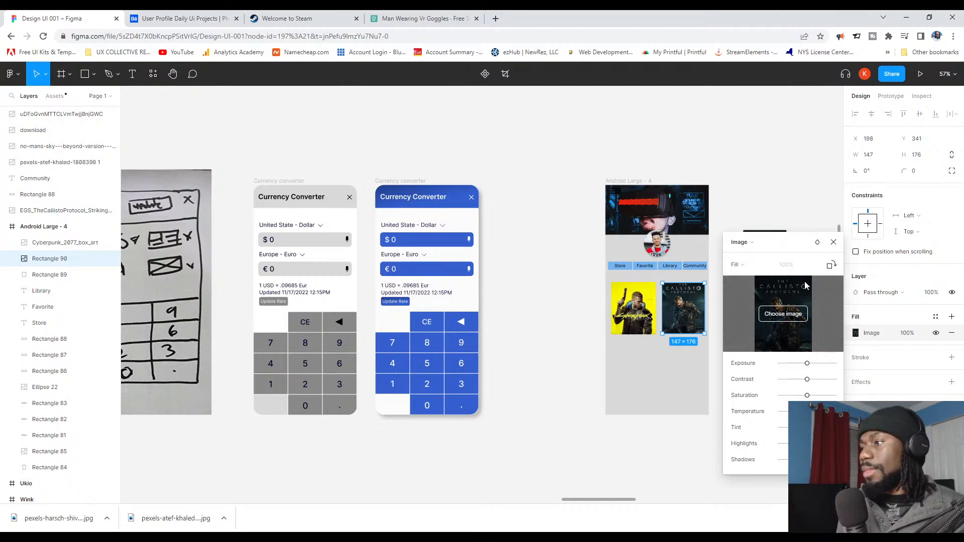
{"action": "left_click", "coordinate": [833, 242]}
{"action": "left_click", "coordinate": [767, 369]}
Step: Delete the separate Cyberpunk 2077 cover image lying over its placeholder in the mobile frame
{"action": "scroll", "coordinate": [725, 321], "scroll_direction": "up", "scroll_amount": 5}
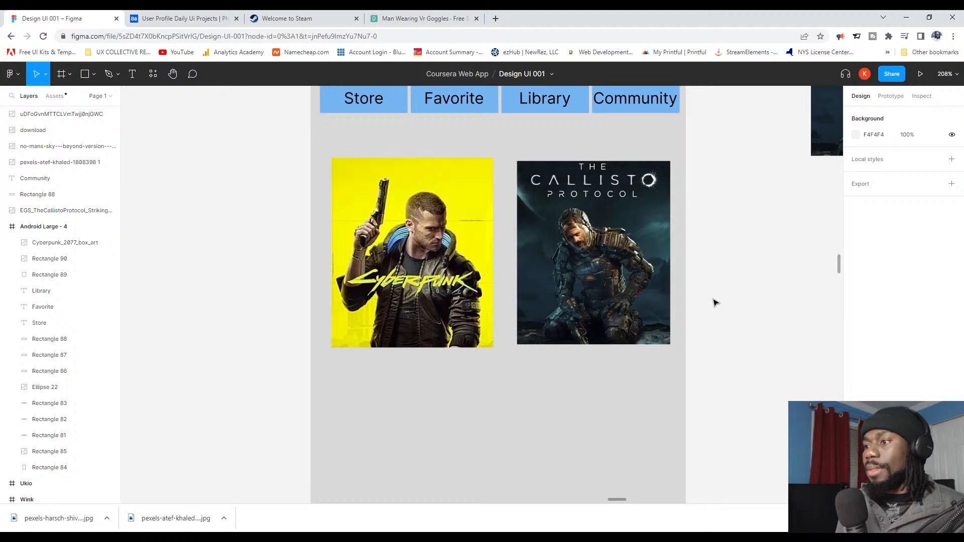
{"action": "scroll", "coordinate": [530, 286], "scroll_direction": "down", "scroll_amount": 3}
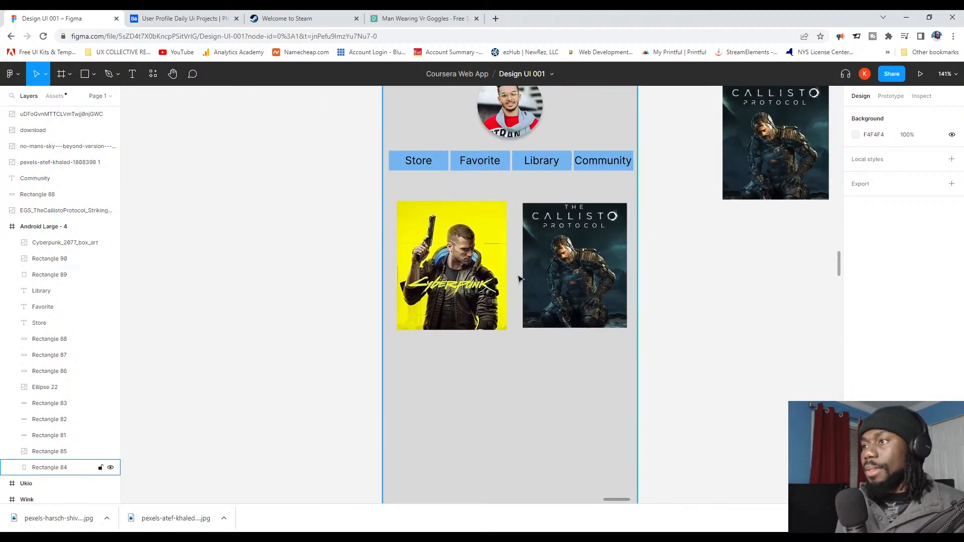
{"action": "scroll", "coordinate": [520, 279], "scroll_direction": "up", "scroll_amount": 4}
{"action": "left_click", "coordinate": [380, 201]}
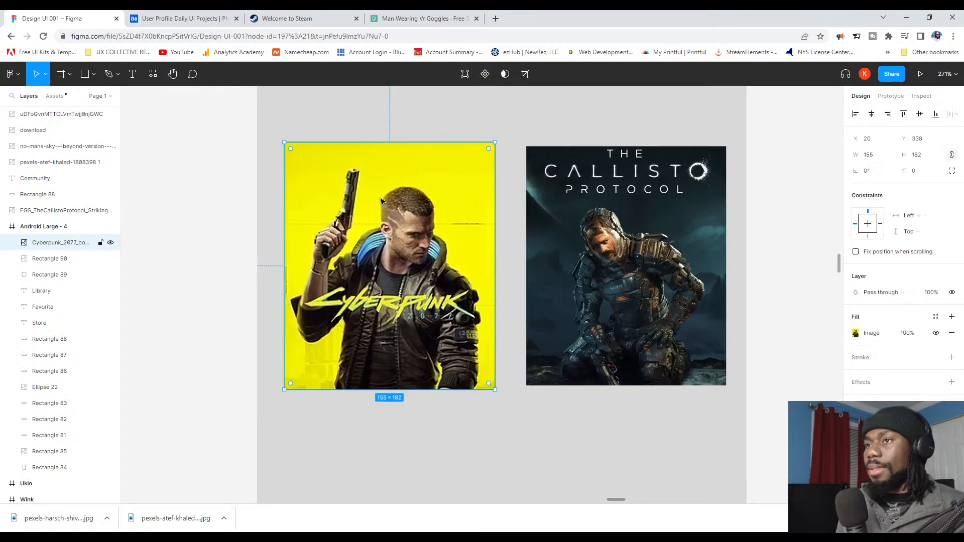
{"action": "double_click", "coordinate": [381, 200]}
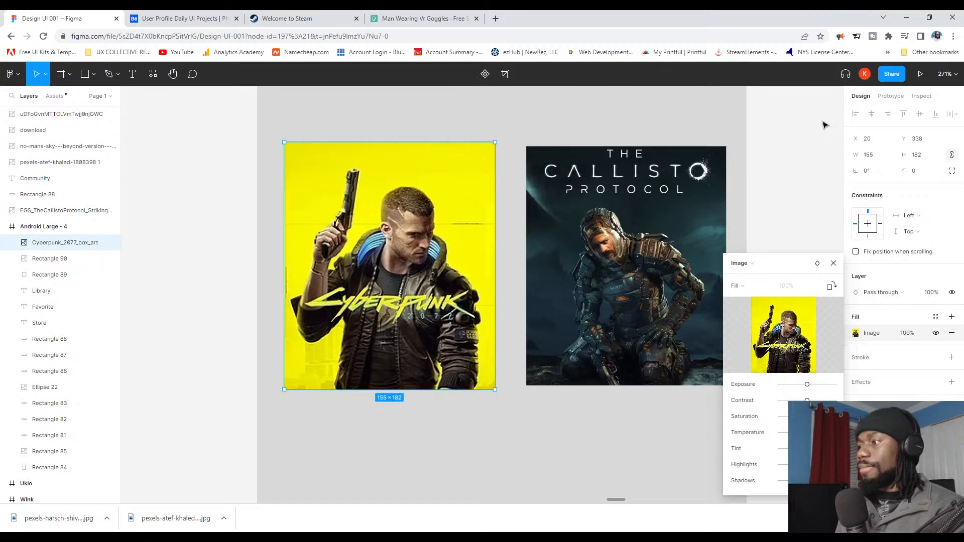
{"action": "key", "text": "Escape"}
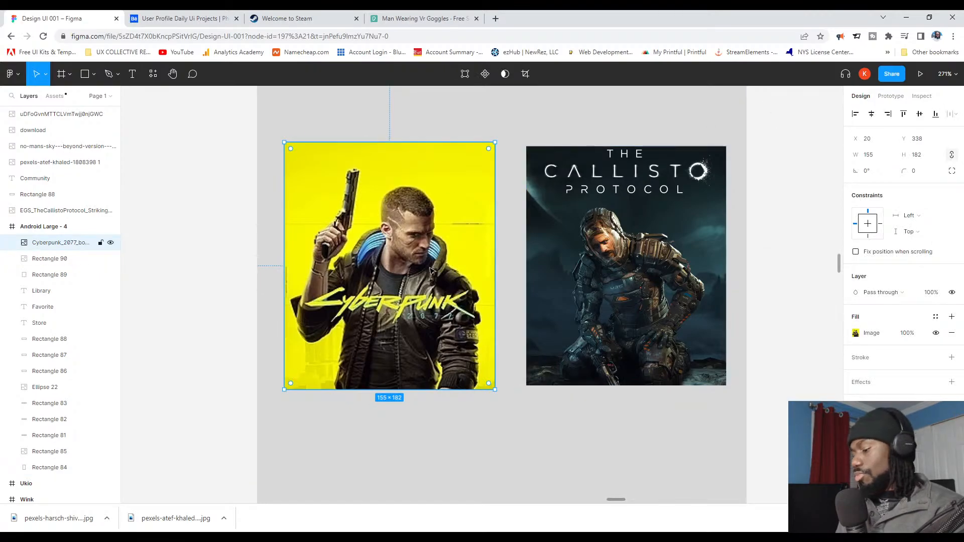
{"action": "key", "text": "Delete"}
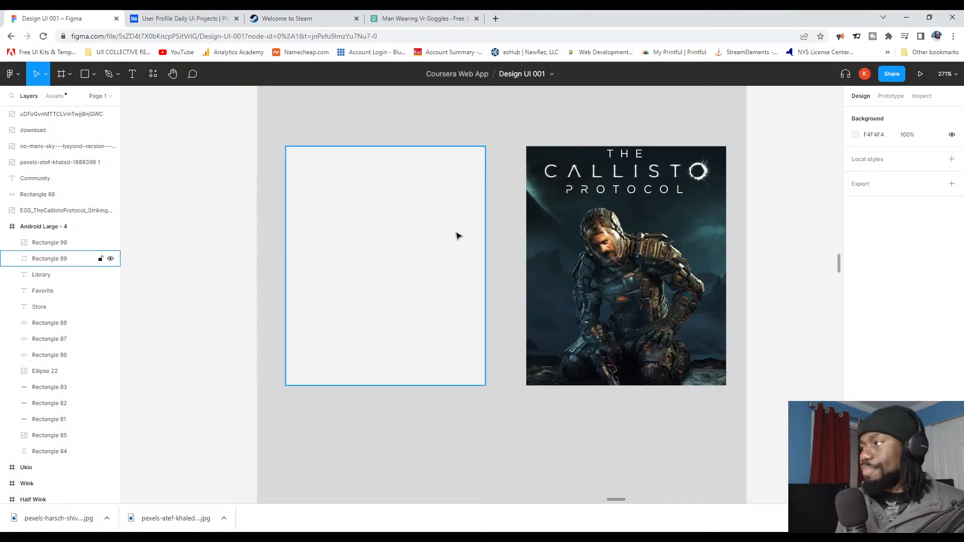
Step: Change the empty placeholder beside The Callisto Protocol tile to an image fill using the Cyberpunk 2077 cover
{"action": "scroll", "coordinate": [457, 235], "scroll_direction": "down", "scroll_amount": 5}
{"action": "scroll", "coordinate": [462, 256], "scroll_direction": "down", "scroll_amount": 1}
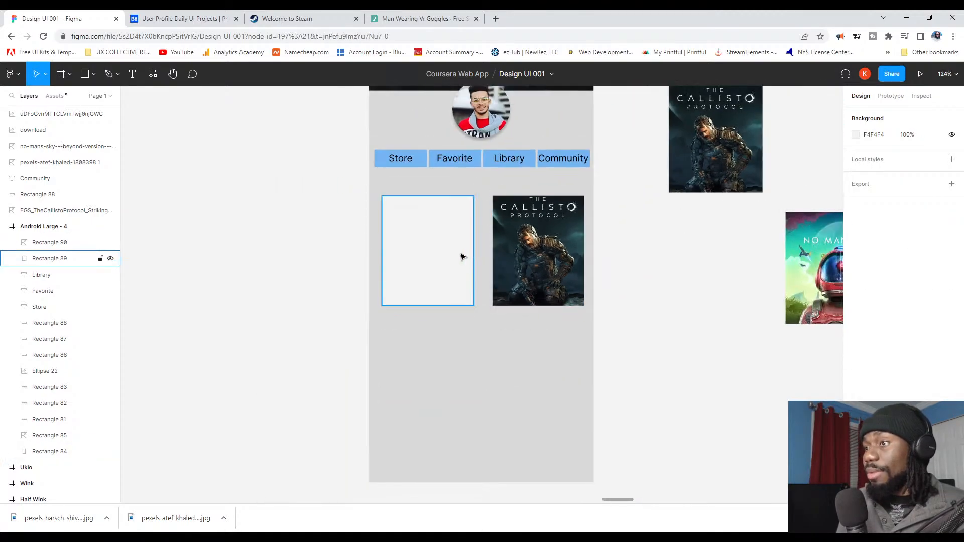
{"action": "left_click", "coordinate": [462, 256]}
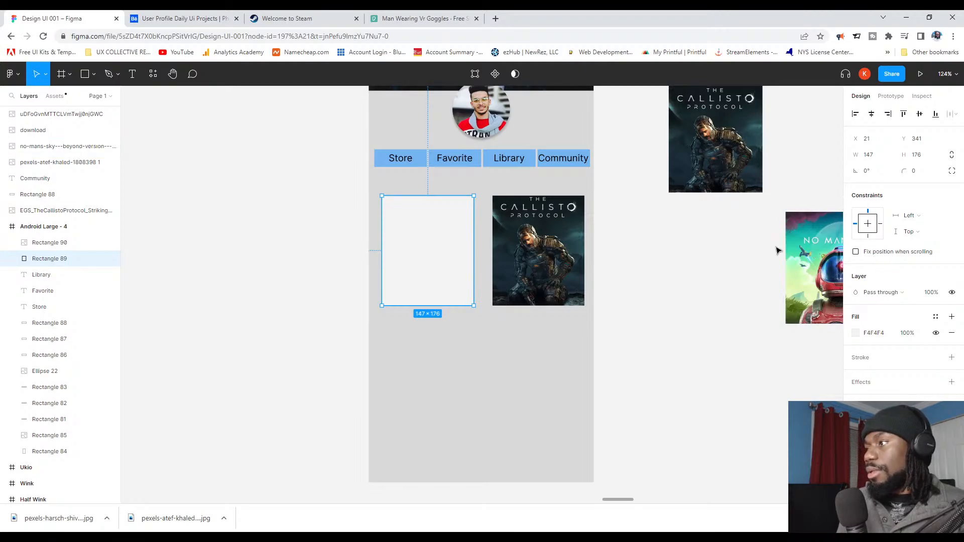
{"action": "left_click", "coordinate": [866, 294]}
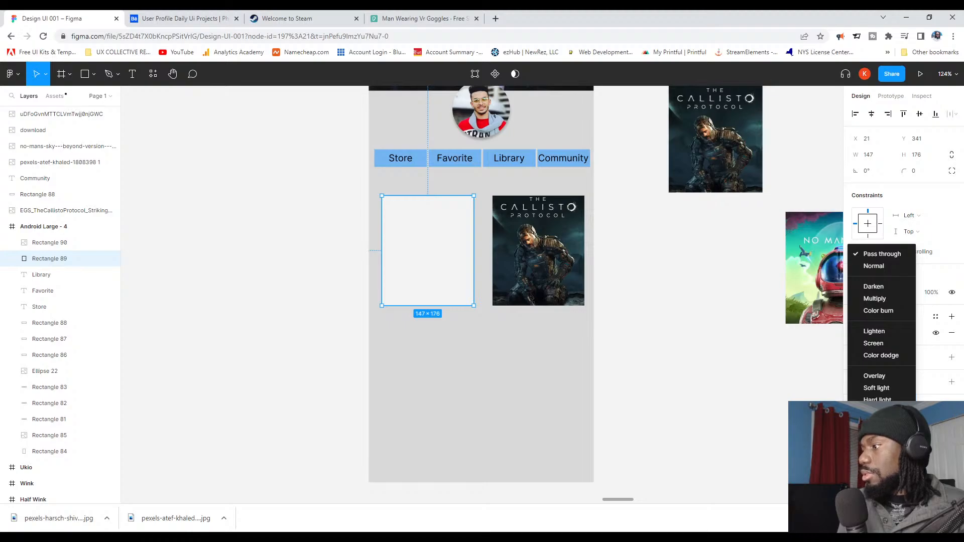
{"action": "left_click", "coordinate": [860, 264]}
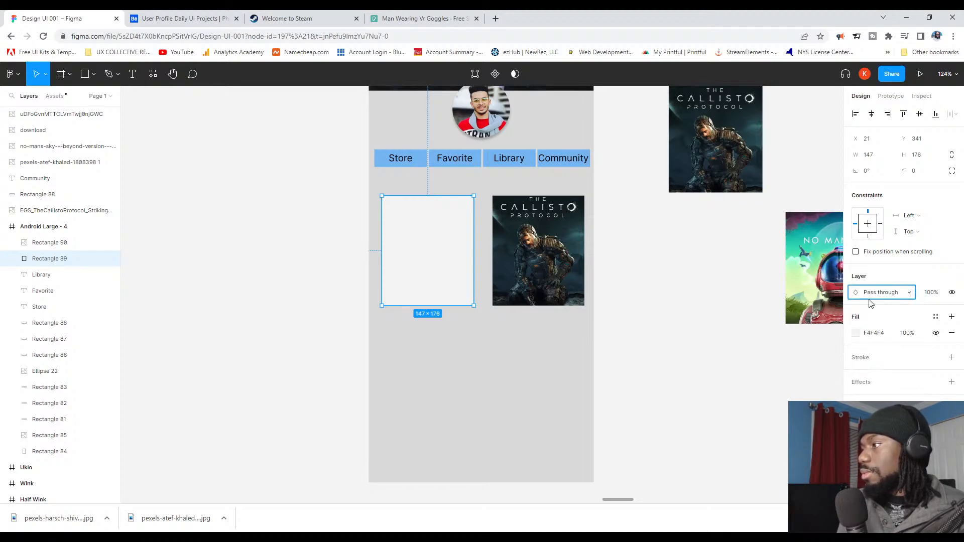
{"action": "left_click", "coordinate": [856, 333]}
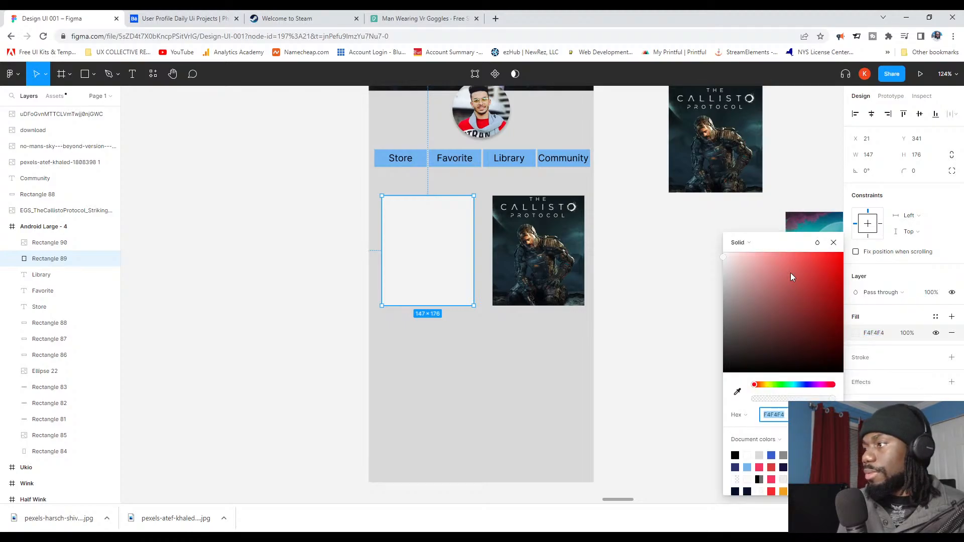
{"action": "left_click", "coordinate": [751, 243]}
{"action": "left_click", "coordinate": [765, 303]}
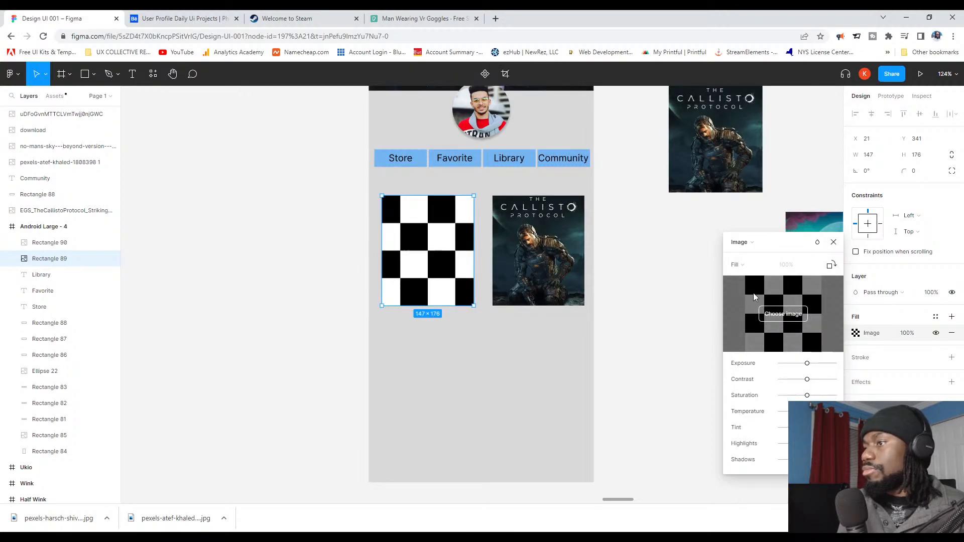
{"action": "left_click", "coordinate": [766, 321]}
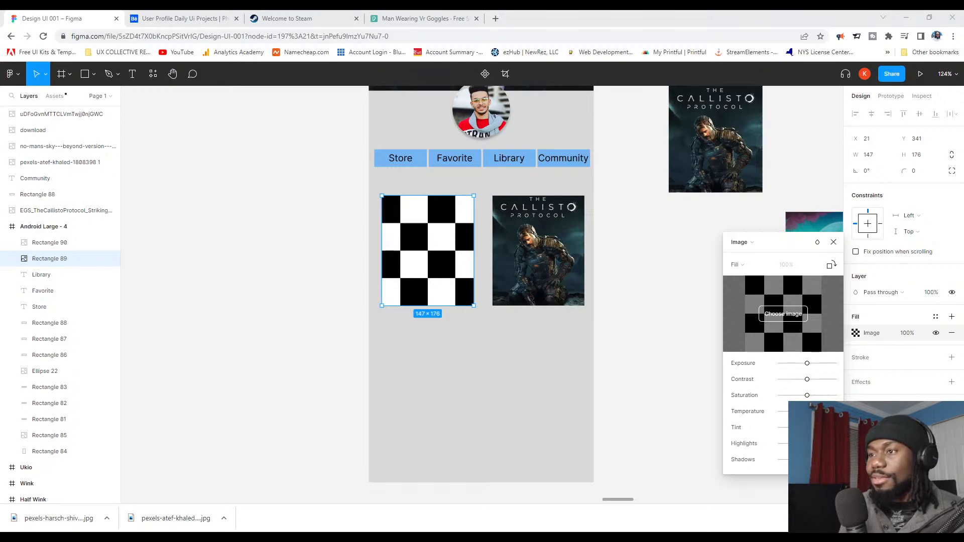
{"action": "left_click", "coordinate": [395, 273]}
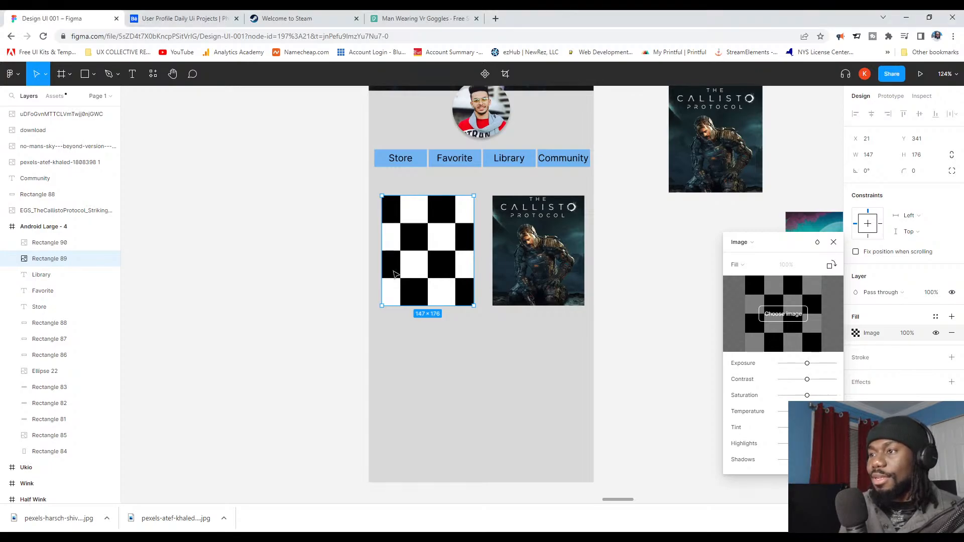
{"action": "left_click", "coordinate": [645, 250]}
Step: Duplicate The Callisto Protocol tile to directly below the Cyberpunk tile and replace the copy's image fill with the No Man's Sky cover
{"action": "left_click_drag", "start_coordinate": [548, 271], "coordinate": [437, 391]}
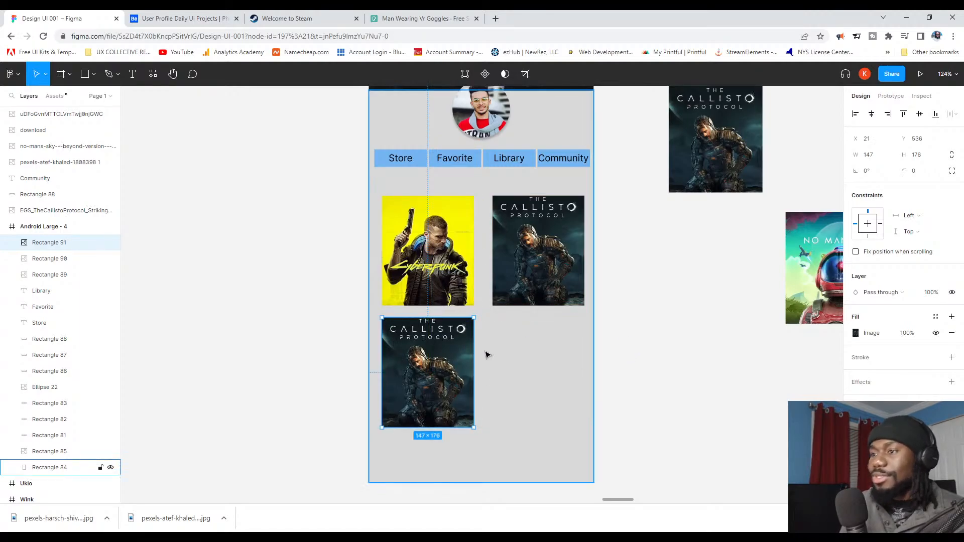
{"action": "left_click", "coordinate": [742, 353]}
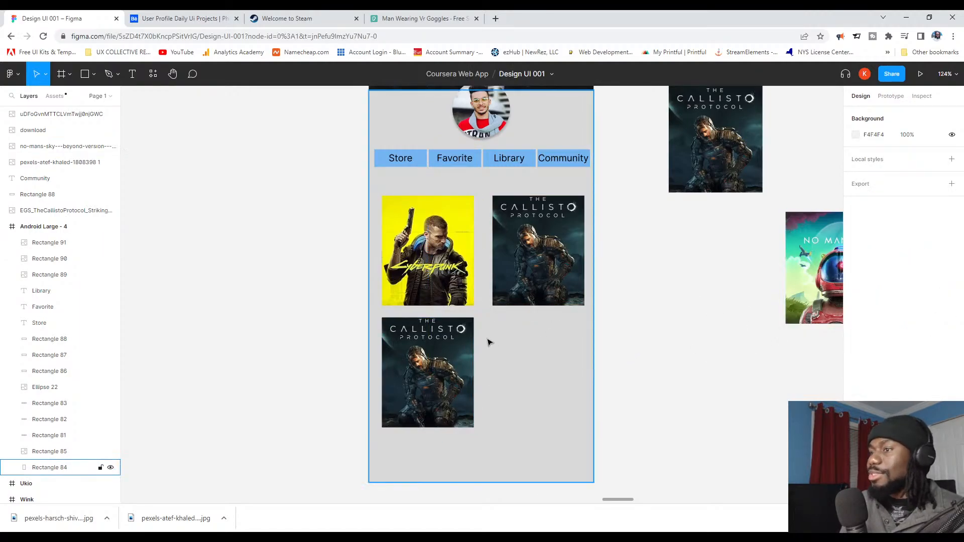
{"action": "left_click", "coordinate": [445, 358]}
{"action": "left_click", "coordinate": [872, 333]}
{"action": "left_click", "coordinate": [872, 332]}
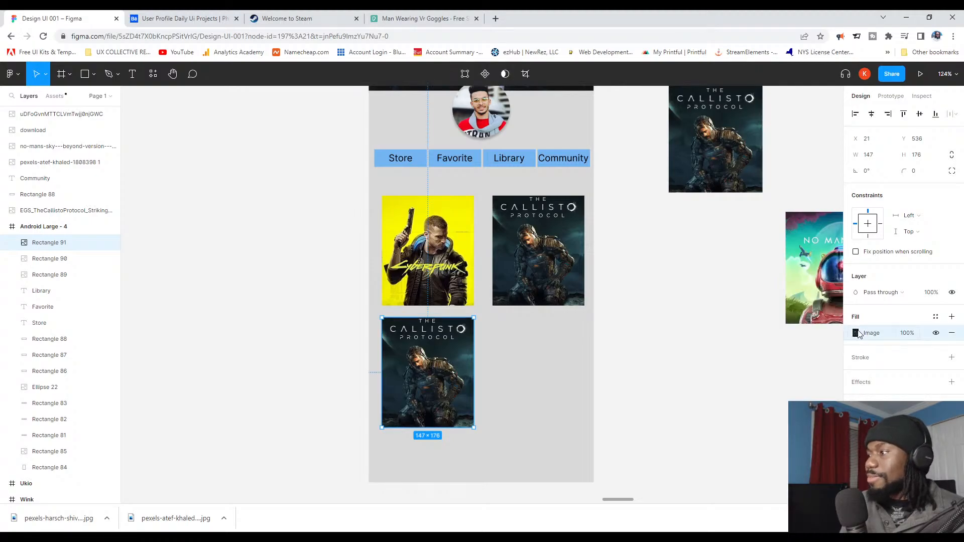
{"action": "left_click", "coordinate": [855, 334]}
{"action": "left_click", "coordinate": [796, 334]}
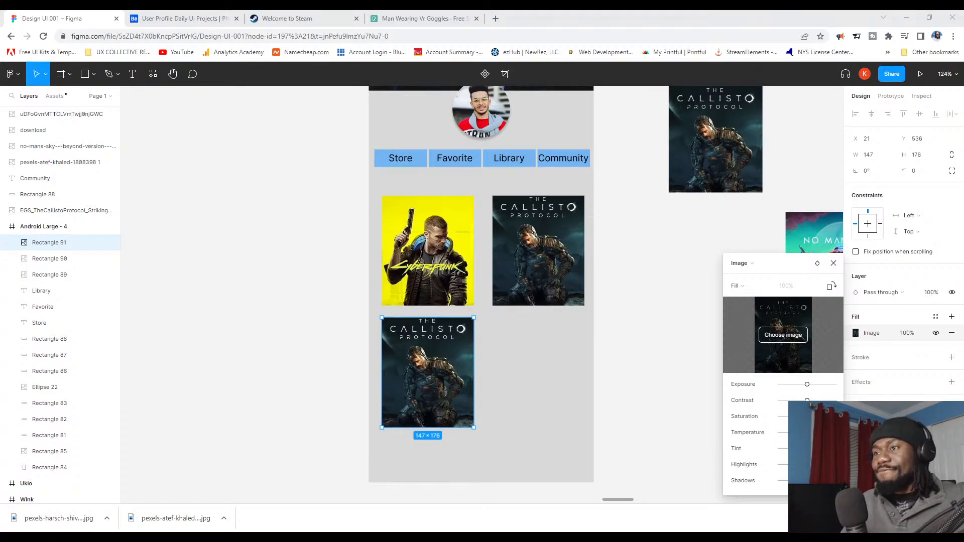
{"action": "left_click", "coordinate": [399, 262]}
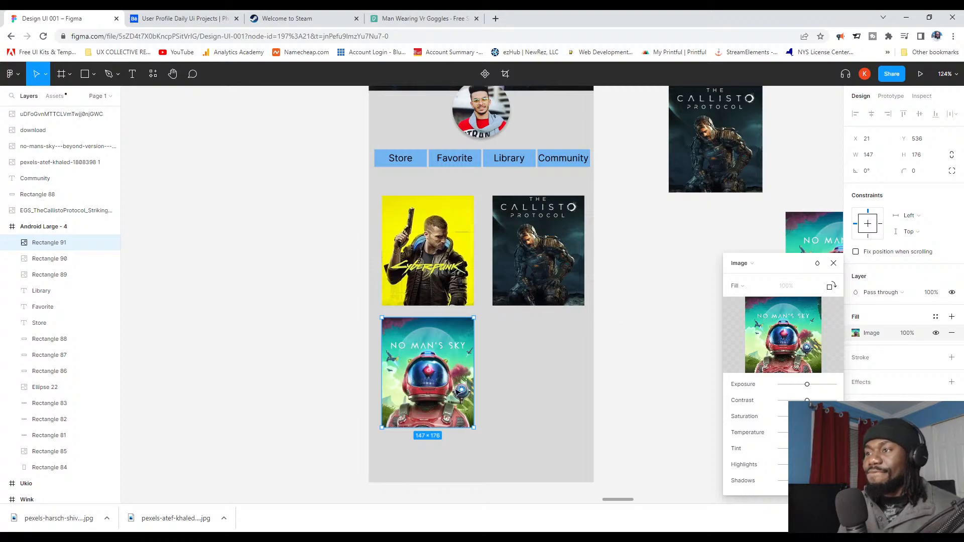
Step: Duplicate the No Man's Sky tile to below The Callisto Protocol tile and replace the copy's image fill with the Resident Evil 2 cover
{"action": "left_click_drag", "start_coordinate": [426, 407], "coordinate": [552, 396]}
{"action": "scroll", "coordinate": [566, 384], "scroll_direction": "up", "scroll_amount": 3}
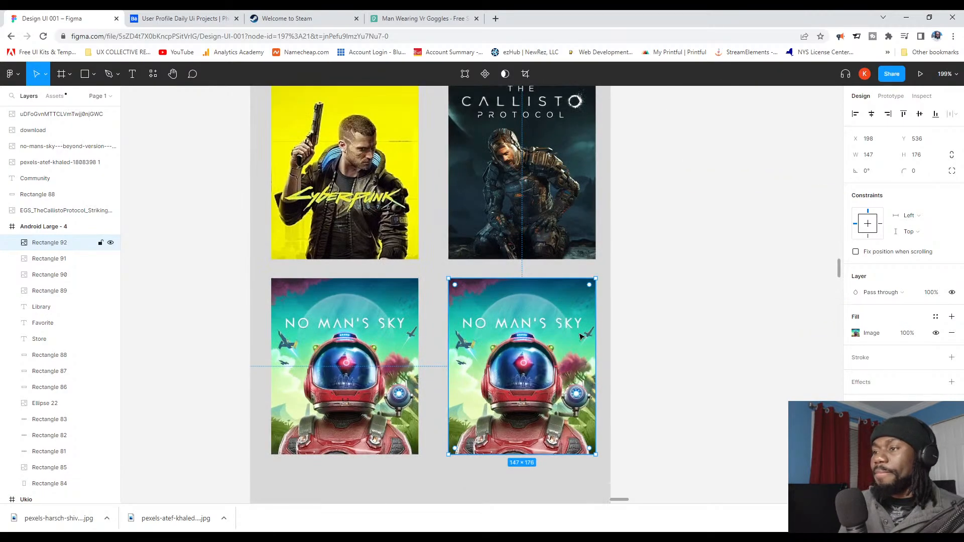
{"action": "left_click", "coordinate": [873, 334]}
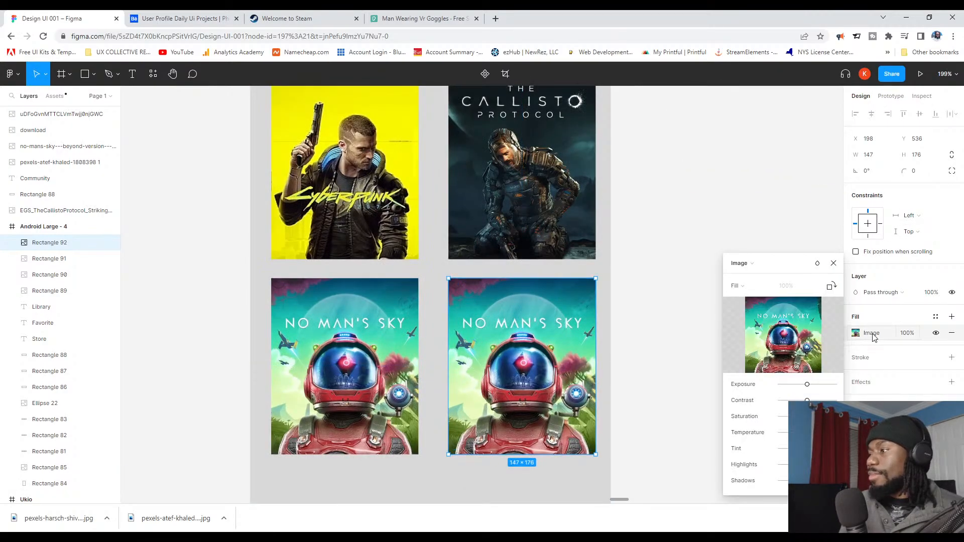
{"action": "left_click", "coordinate": [798, 335]}
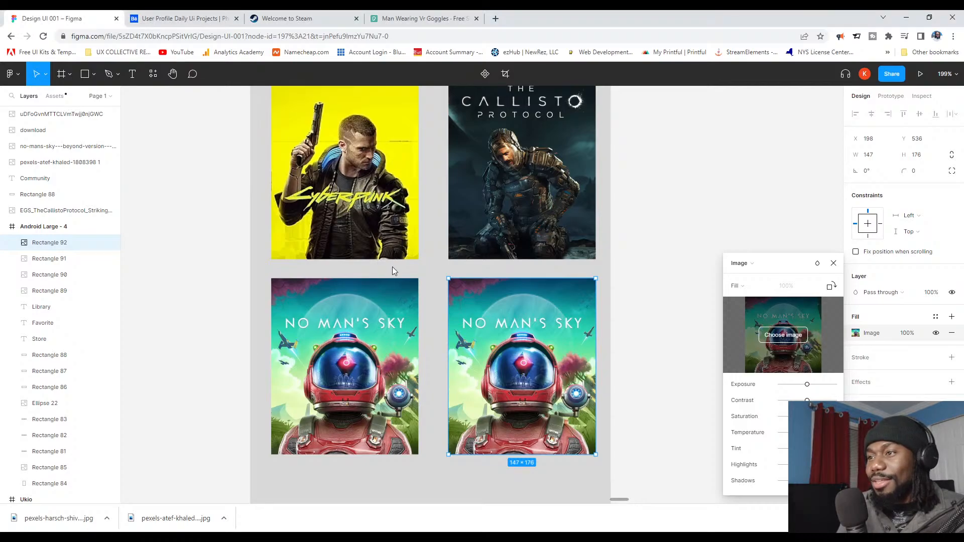
{"action": "scroll", "coordinate": [641, 268], "scroll_direction": "down", "scroll_amount": 1}
{"action": "scroll", "coordinate": [640, 269], "scroll_direction": "down", "scroll_amount": 5}
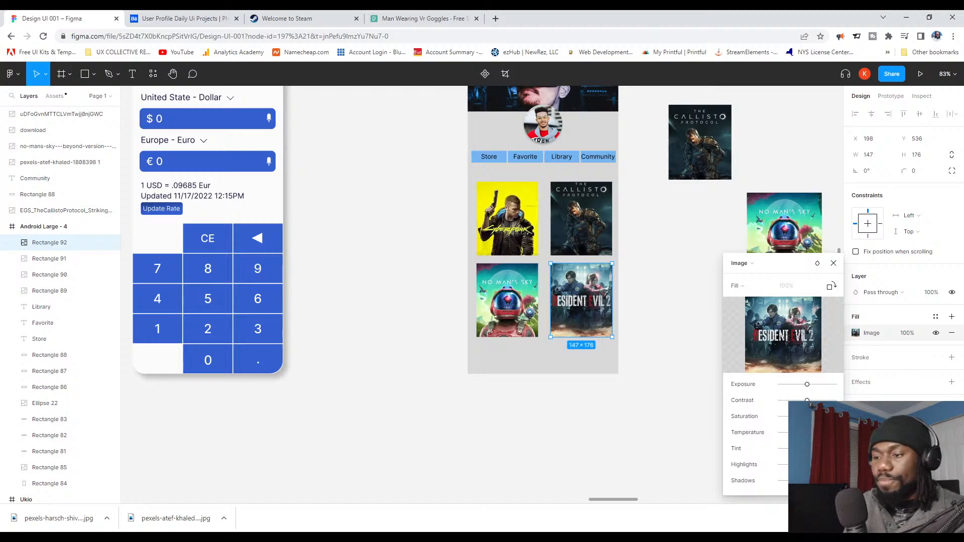
{"action": "left_click", "coordinate": [407, 538]}
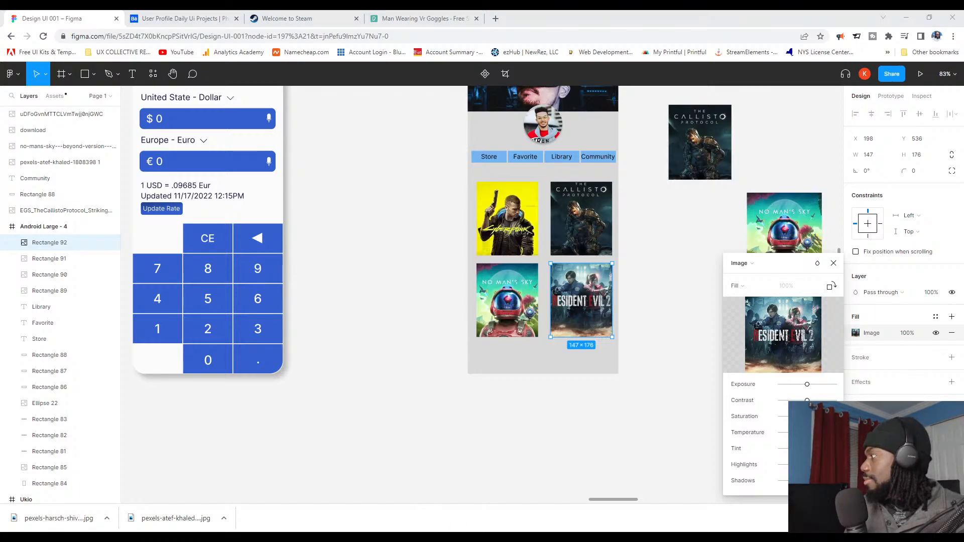
{"action": "left_click", "coordinate": [471, 442]}
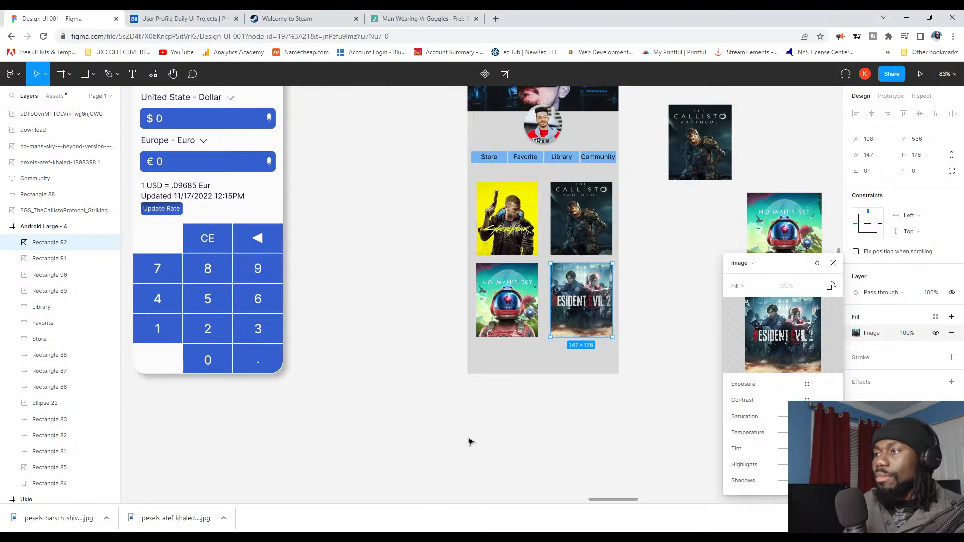
{"action": "scroll", "coordinate": [602, 211], "scroll_direction": "up", "scroll_amount": 3}
{"action": "scroll", "coordinate": [589, 216], "scroll_direction": "up", "scroll_amount": 2}
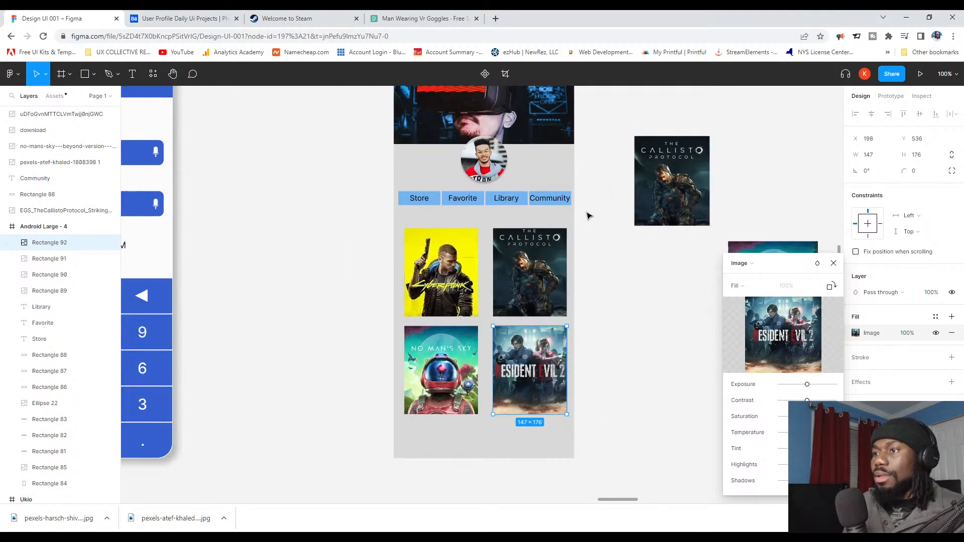
Step: Place two copies of the Resident Evil 2 tile side by side on the empty canvas beside the mobile frame
{"action": "scroll", "coordinate": [547, 128], "scroll_direction": "up", "scroll_amount": 2}
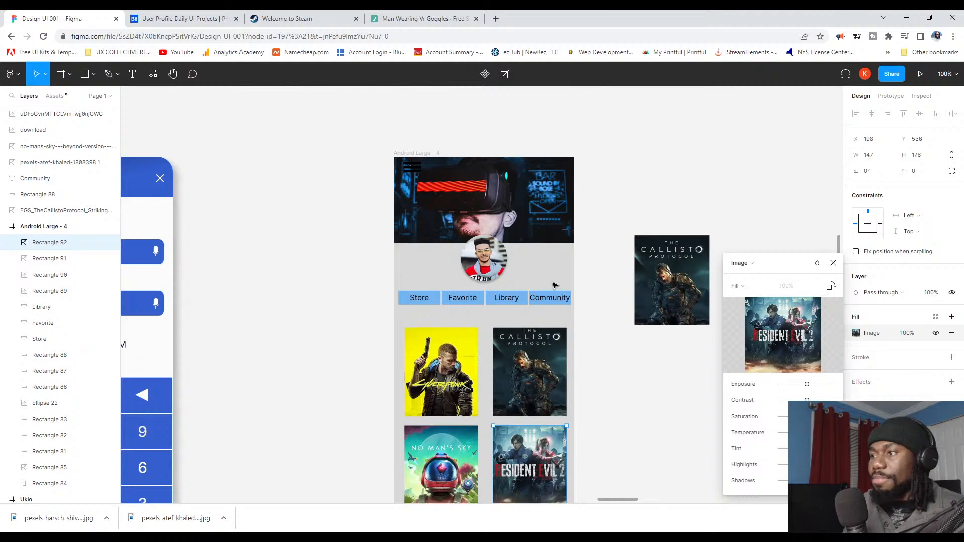
{"action": "scroll", "coordinate": [553, 285], "scroll_direction": "down", "scroll_amount": 3}
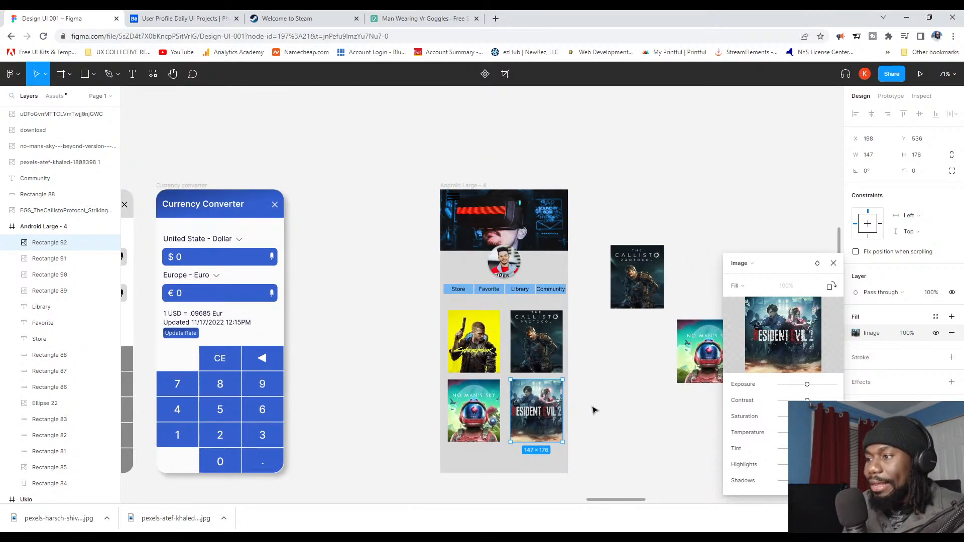
{"action": "left_click", "coordinate": [833, 263]}
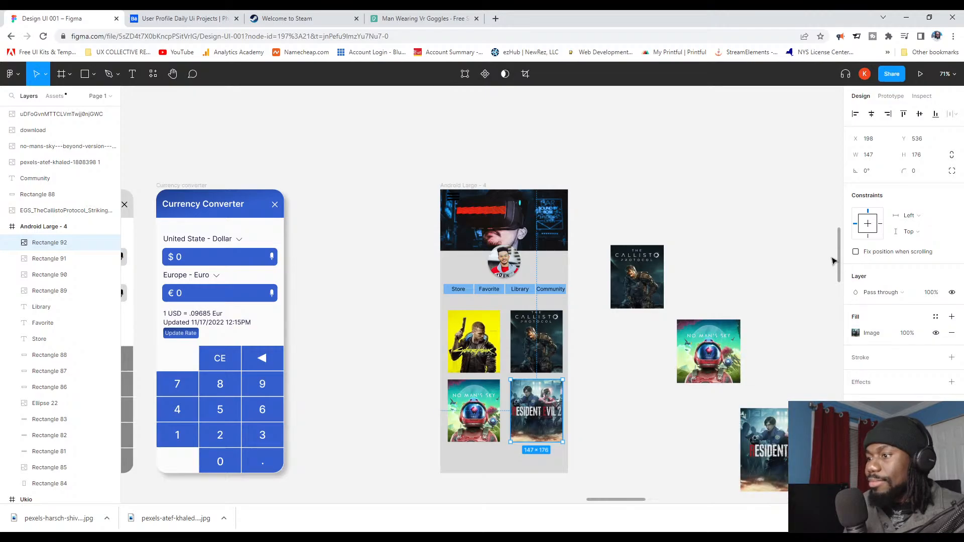
{"action": "left_click", "coordinate": [661, 443]}
{"action": "scroll", "coordinate": [622, 416], "scroll_direction": "down", "scroll_amount": 5}
{"action": "scroll", "coordinate": [622, 417], "scroll_direction": "up", "scroll_amount": 3}
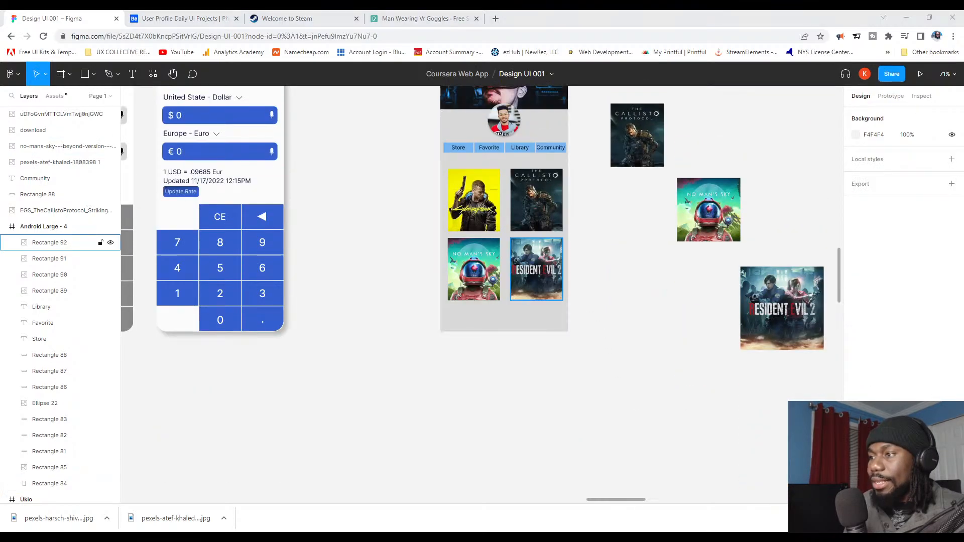
{"action": "left_click_drag", "start_coordinate": [546, 281], "coordinate": [703, 349]}
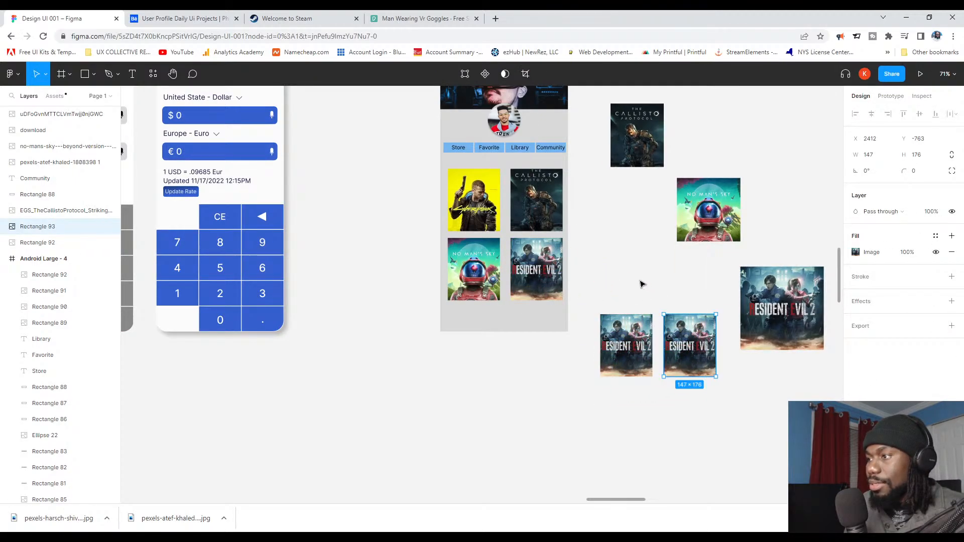
Step: Replace one Resident Evil 2 copy's image fill with the Call of Duty MWII cover and place it below the No Man's Sky tile
{"action": "left_click", "coordinate": [636, 328]}
{"action": "left_click", "coordinate": [868, 254]}
{"action": "mouse_move", "coordinate": [798, 316]}
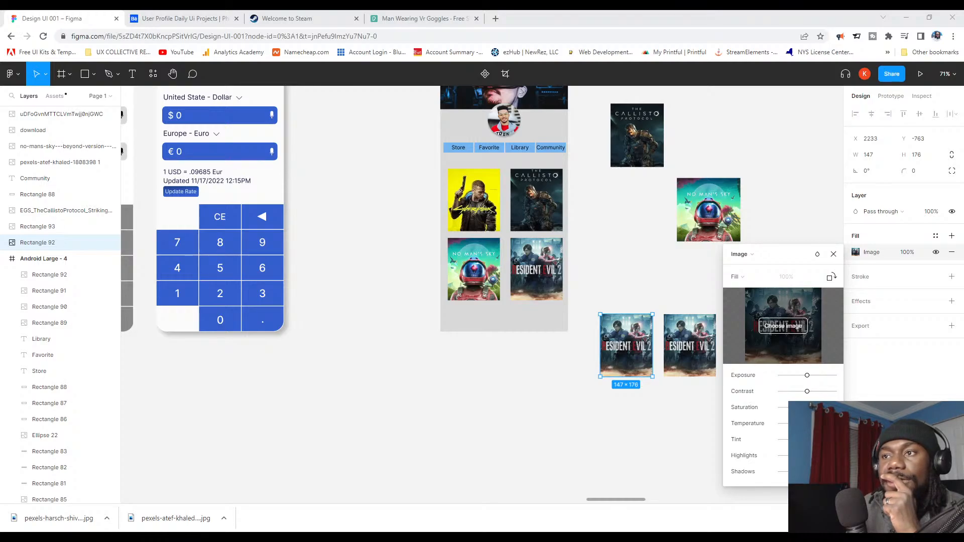
{"action": "left_click", "coordinate": [402, 270]}
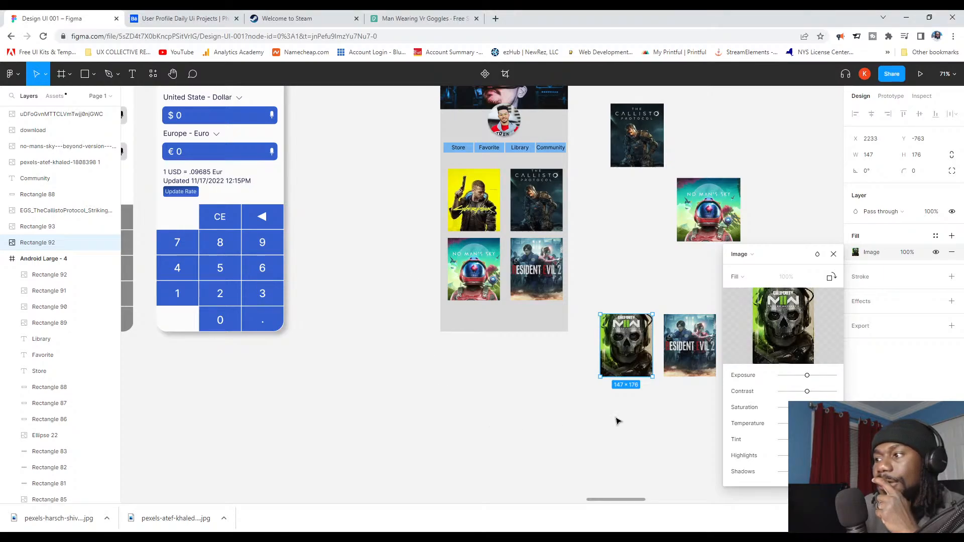
{"action": "left_click_drag", "start_coordinate": [631, 347], "coordinate": [479, 346]}
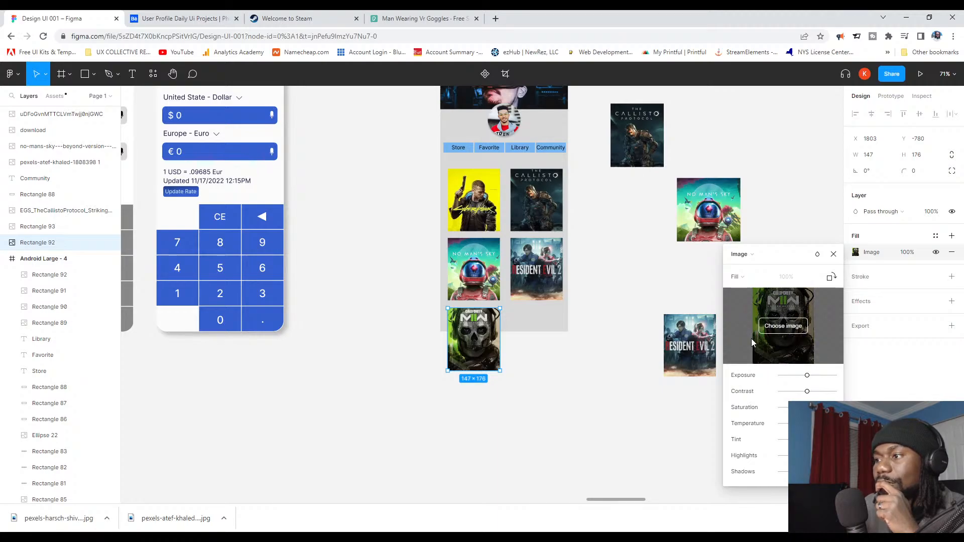
{"action": "key", "text": "Escape"}
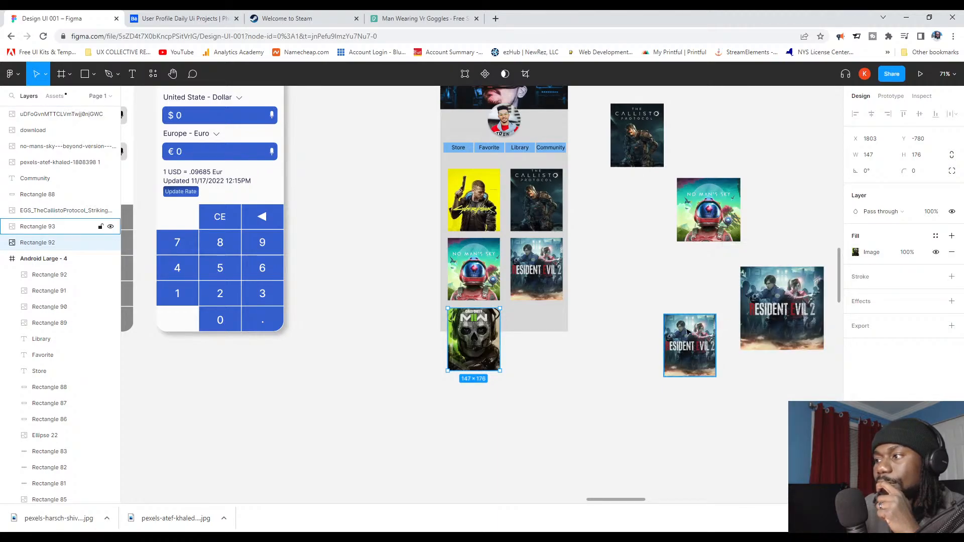
Step: Replace the remaining copy's image fill with The Evil Within 2 cover and place it below the Resident Evil 2 tile in the grid
{"action": "left_click", "coordinate": [690, 345]}
{"action": "left_click", "coordinate": [871, 253]}
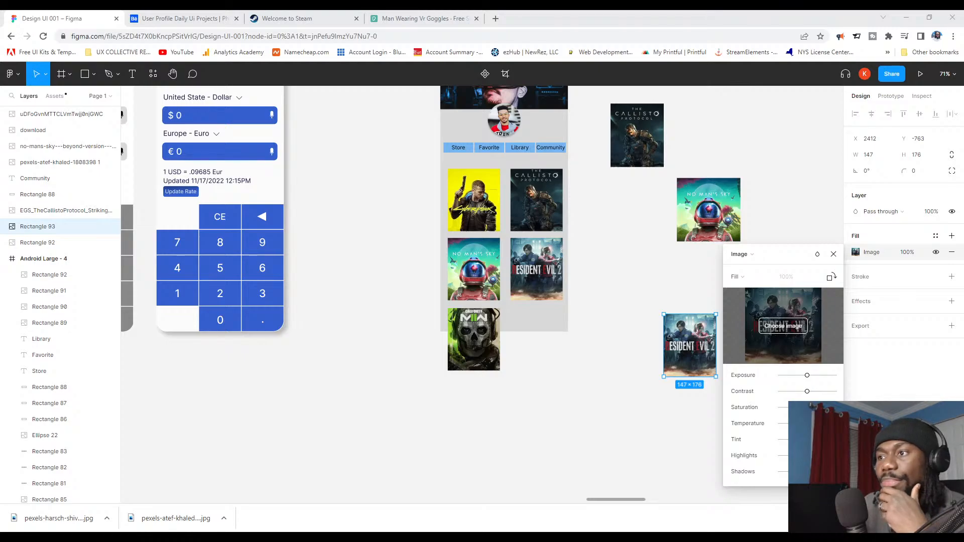
{"action": "double_click", "coordinate": [400, 286]}
{"action": "left_click_drag", "start_coordinate": [698, 354], "coordinate": [530, 328]}
{"action": "scroll", "coordinate": [541, 348], "scroll_direction": "up", "scroll_amount": 5}
{"action": "scroll", "coordinate": [530, 327], "scroll_direction": "down", "scroll_amount": 5}
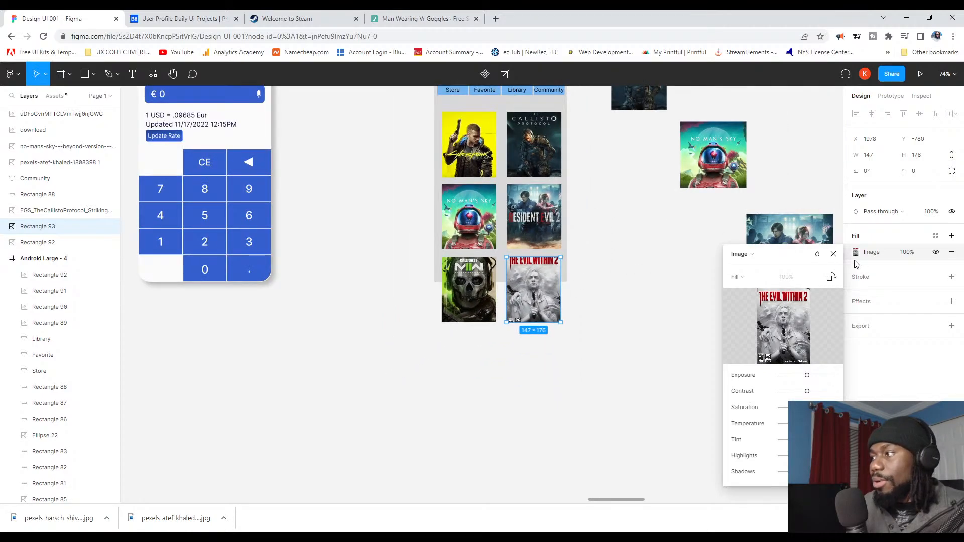
{"action": "left_click", "coordinate": [833, 254]}
Step: Set the corner radius of all six game cover tiles to 10
{"action": "left_click", "coordinate": [487, 286], "text": "shift"}
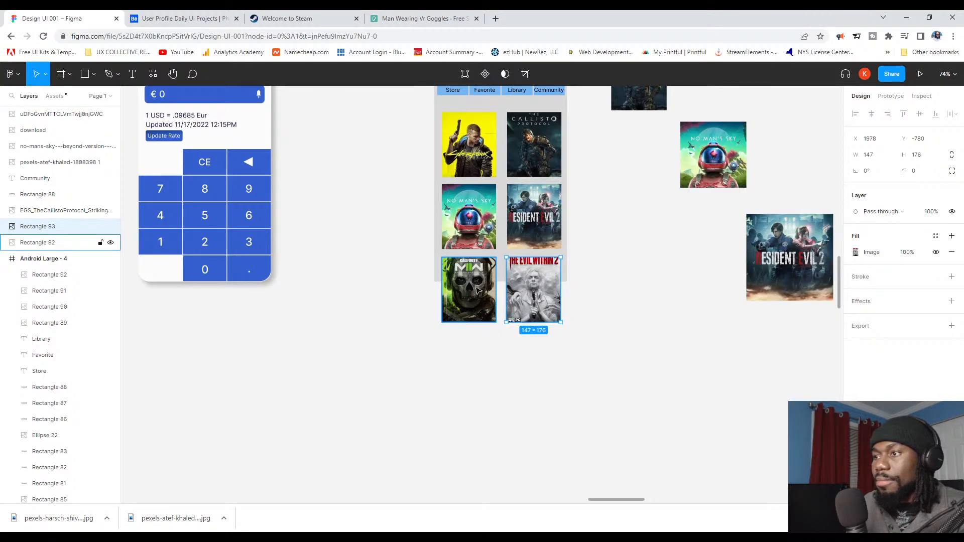
{"action": "left_click", "coordinate": [495, 237], "text": "shift"}
{"action": "left_click", "coordinate": [532, 221], "text": "shift"}
{"action": "left_click", "coordinate": [489, 158], "text": "shift"}
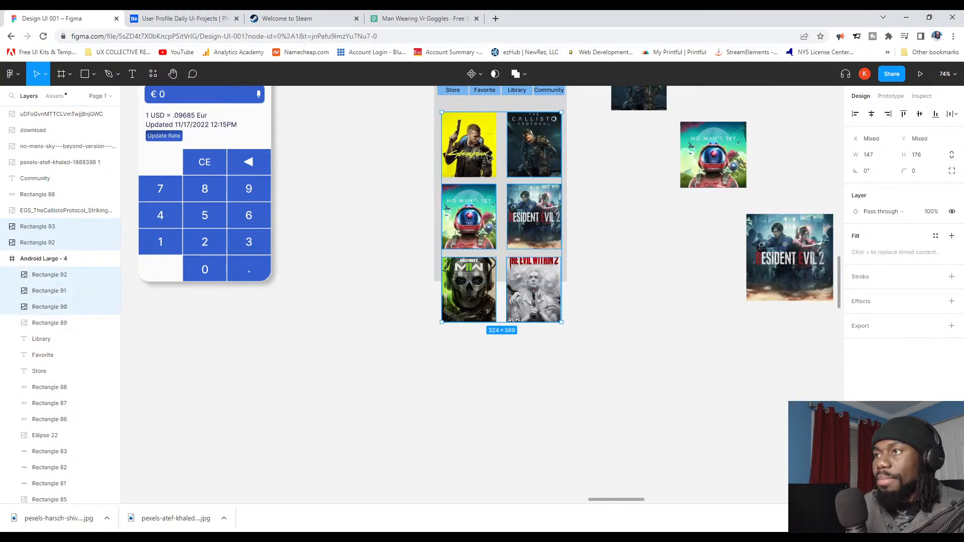
{"action": "left_click", "coordinate": [928, 176]}
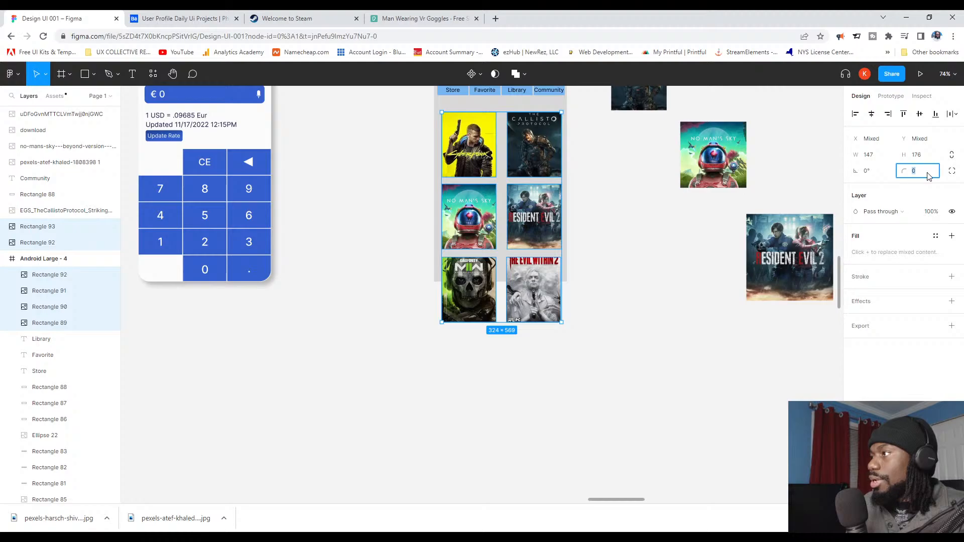
{"action": "key", "text": "Return"}
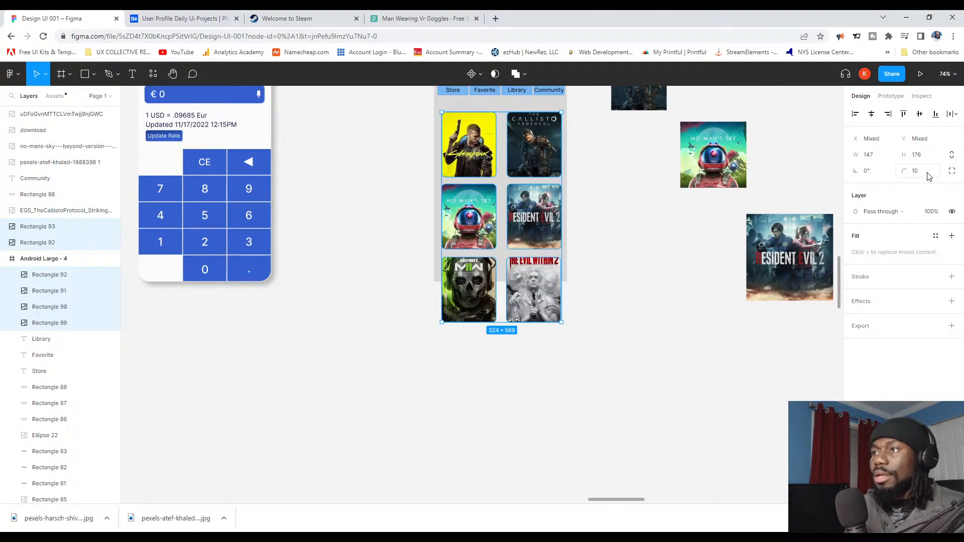
{"action": "left_click", "coordinate": [362, 209]}
Step: Try a corner radius of 10 on the Store, Favorite and Library button rectangles and settle on 5
{"action": "scroll", "coordinate": [419, 215], "scroll_direction": "up", "scroll_amount": 2}
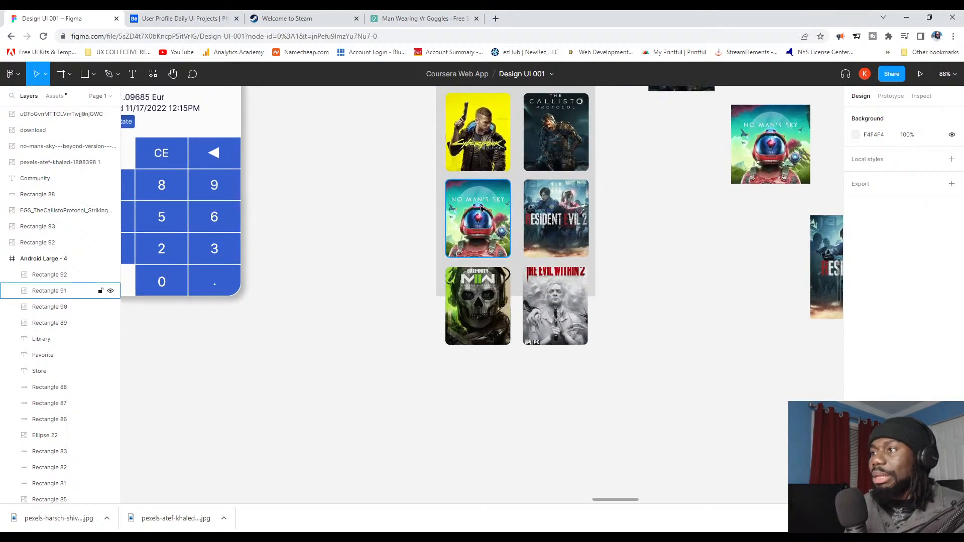
{"action": "scroll", "coordinate": [481, 208], "scroll_direction": "up", "scroll_amount": 5}
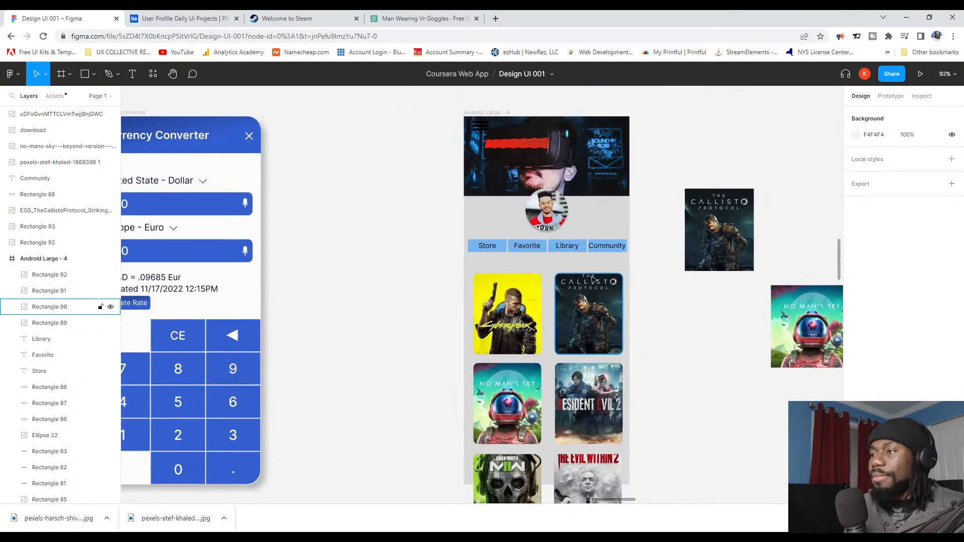
{"action": "left_click", "coordinate": [487, 246]}
{"action": "scroll", "coordinate": [487, 245], "scroll_direction": "up", "scroll_amount": 5}
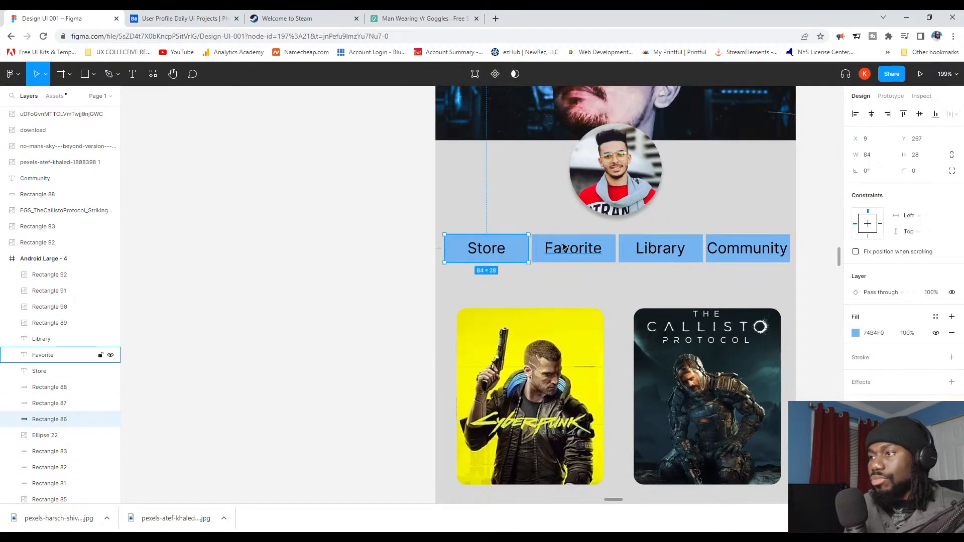
{"action": "left_click", "coordinate": [581, 247], "text": "shift"}
{"action": "left_click", "coordinate": [690, 251], "text": "shift"}
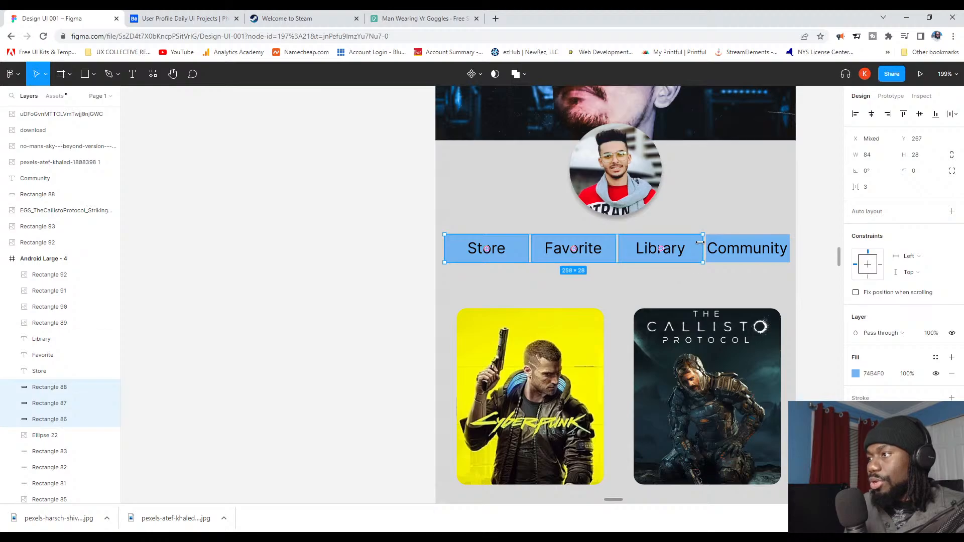
{"action": "left_click", "coordinate": [739, 246], "text": "shift"}
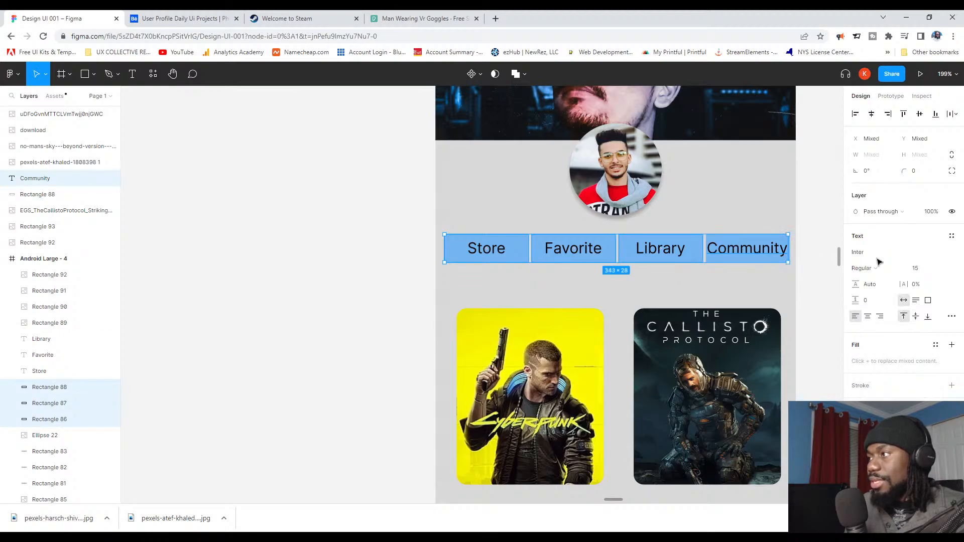
{"action": "left_click", "coordinate": [923, 173]}
{"action": "type", "text": "10"}
{"action": "key", "text": "Return"}
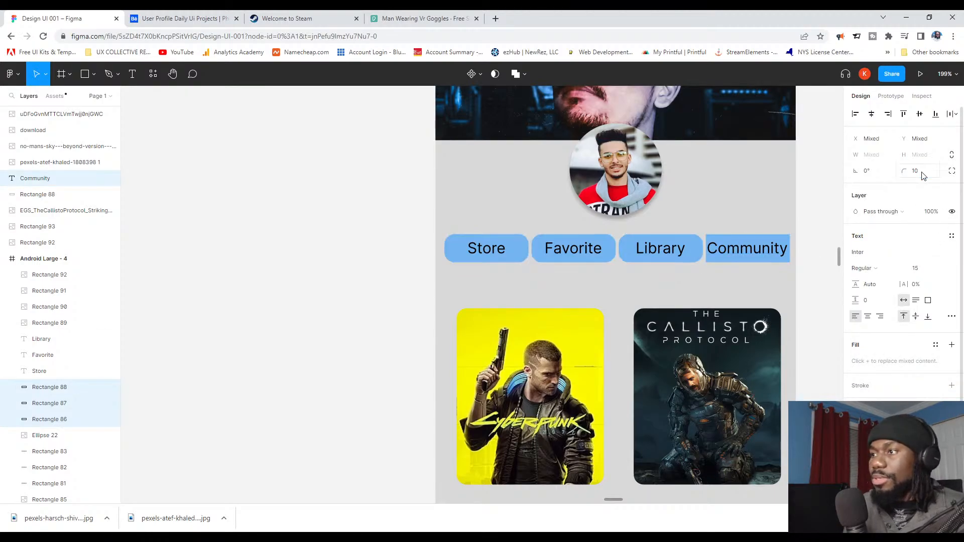
{"action": "left_click", "coordinate": [922, 174]}
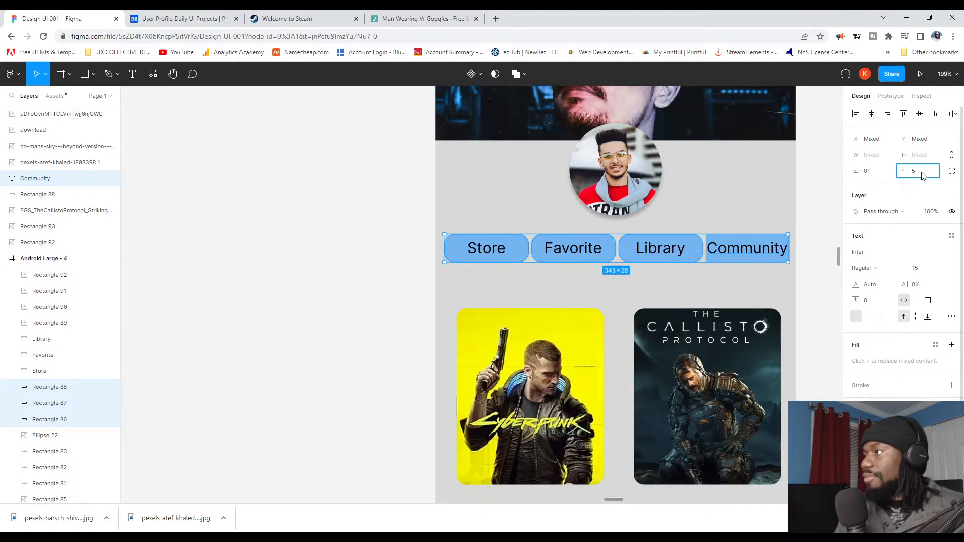
{"action": "key", "text": "Return"}
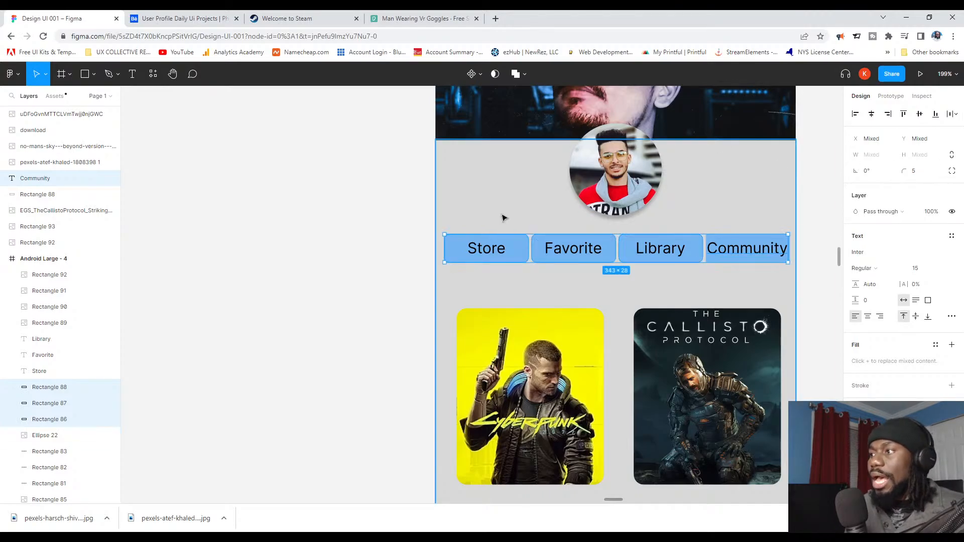
Step: Set the corner radius of the rectangle behind the Community label to 5
{"action": "left_click", "coordinate": [819, 260]}
{"action": "left_click", "coordinate": [782, 260]}
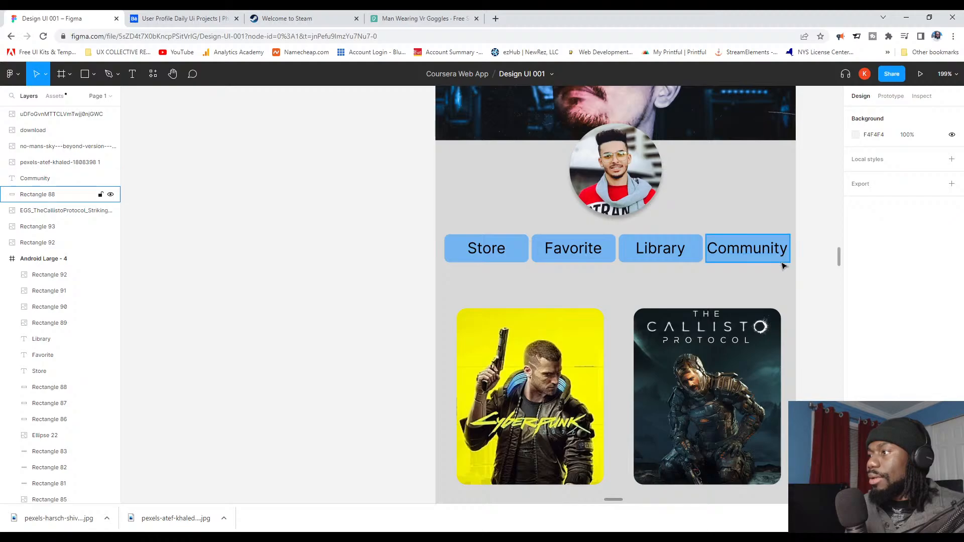
{"action": "left_click", "coordinate": [918, 173]}
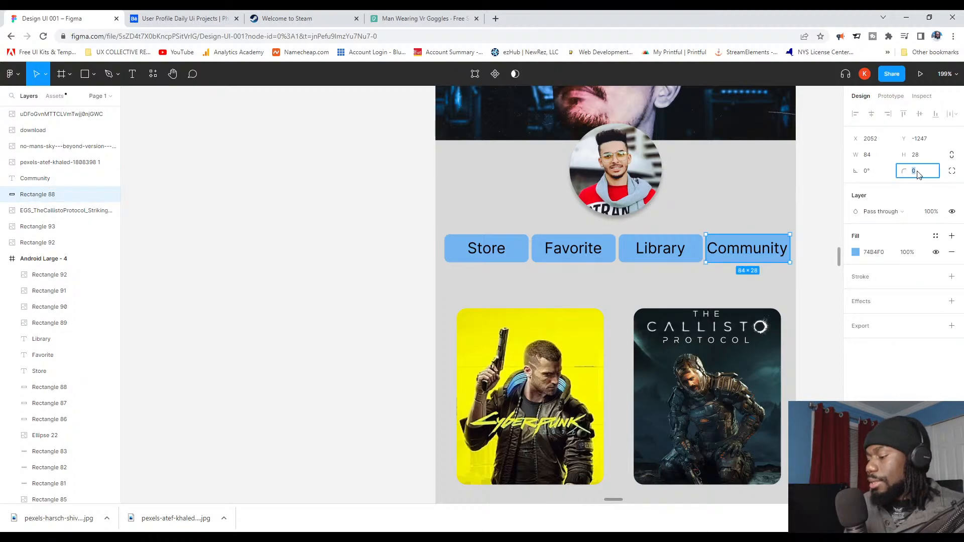
{"action": "type", "text": "5"}
{"action": "key", "text": "Return"}
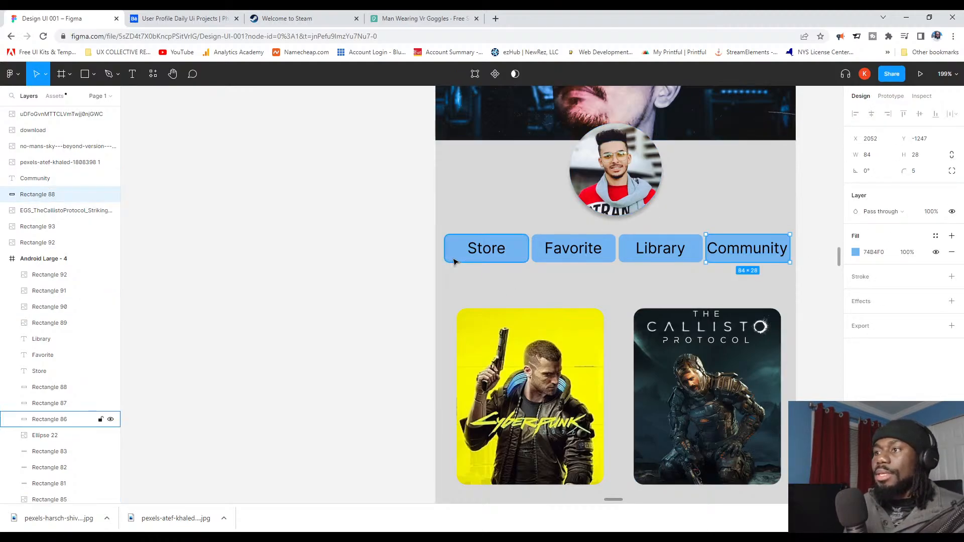
{"action": "left_click", "coordinate": [335, 239]}
Step: Extend the grey background rectangle up behind the header image to the frame's top edge, making it 360 by 800
{"action": "scroll", "coordinate": [336, 239], "scroll_direction": "down", "scroll_amount": 1}
{"action": "scroll", "coordinate": [335, 239], "scroll_direction": "down", "scroll_amount": 4}
{"action": "scroll", "coordinate": [476, 310], "scroll_direction": "up", "scroll_amount": 3}
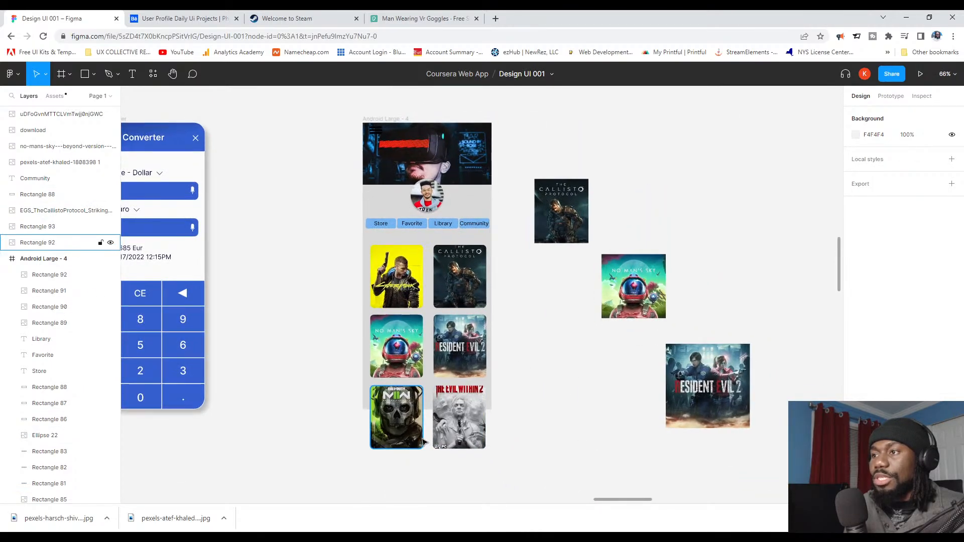
{"action": "scroll", "coordinate": [476, 310], "scroll_direction": "up", "scroll_amount": 4}
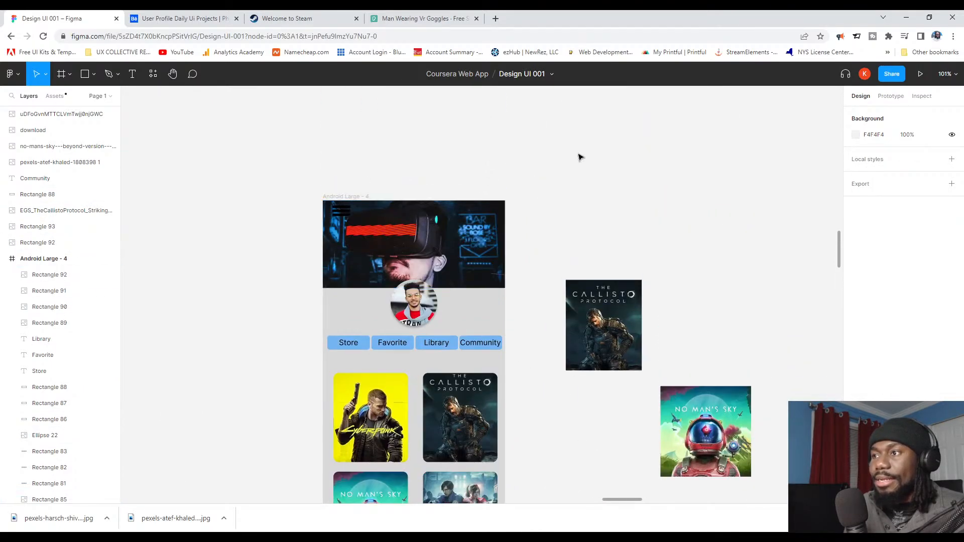
{"action": "left_click", "coordinate": [486, 228]}
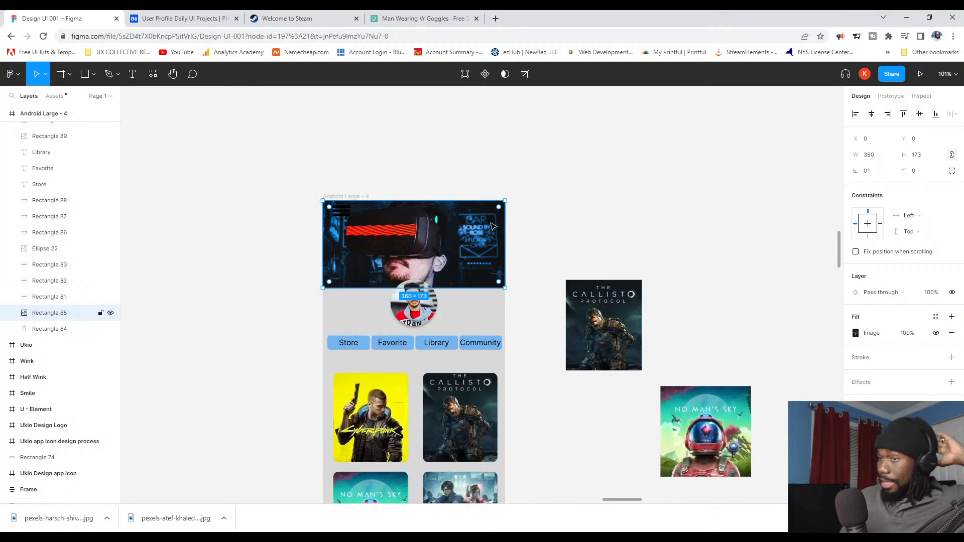
{"action": "left_click_drag", "start_coordinate": [569, 296], "coordinate": [559, 307]}
{"action": "left_click", "coordinate": [497, 306]}
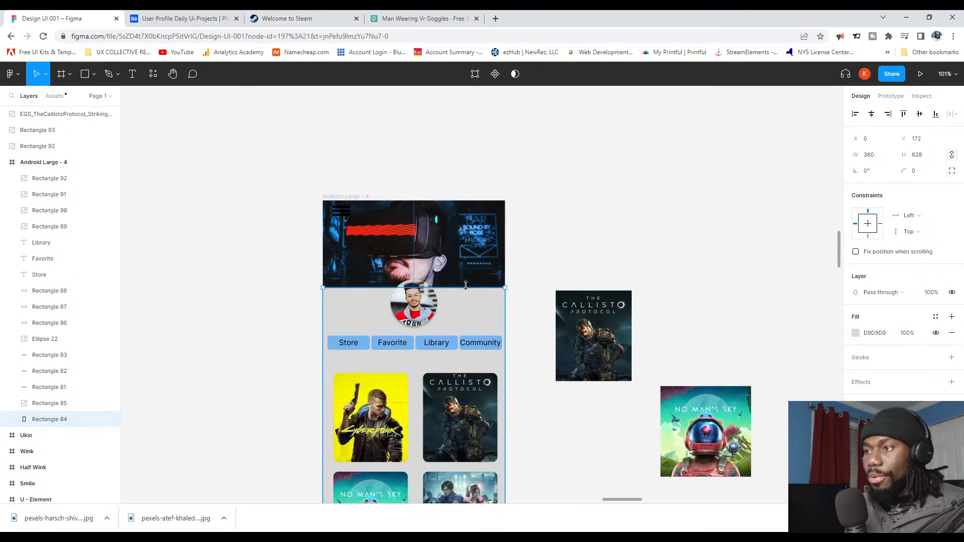
{"action": "left_click_drag", "start_coordinate": [466, 285], "coordinate": [465, 200]}
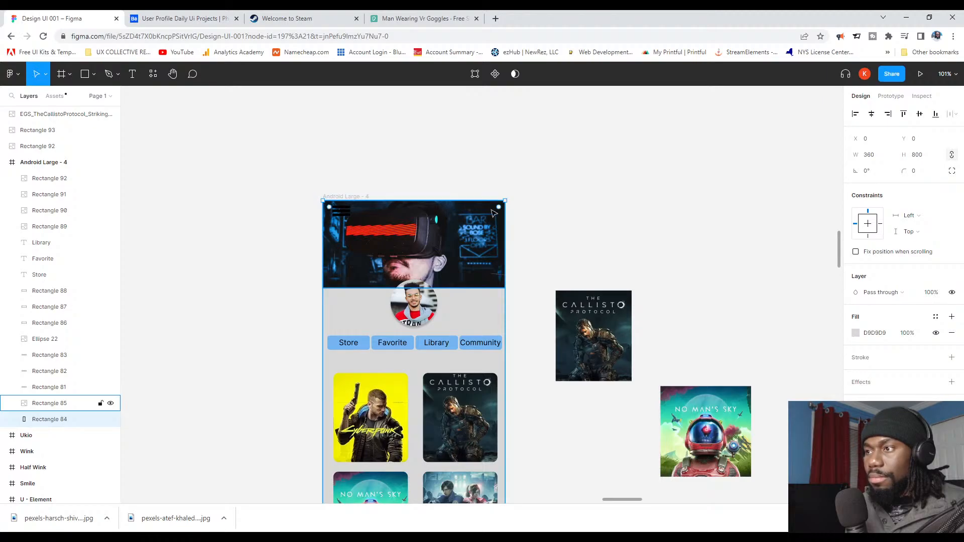
{"action": "left_click", "coordinate": [530, 221]}
Step: Move the circular profile picture straight up to Y 129 so it straddles the header image's lower edge
{"action": "scroll", "coordinate": [524, 279], "scroll_direction": "down", "scroll_amount": 3}
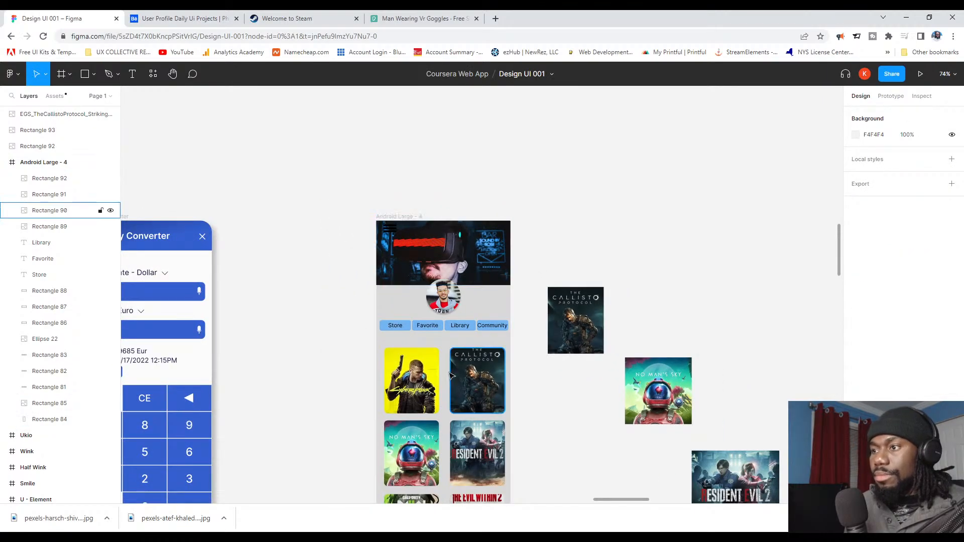
{"action": "scroll", "coordinate": [450, 375], "scroll_direction": "up", "scroll_amount": 4}
{"action": "left_click", "coordinate": [450, 257]}
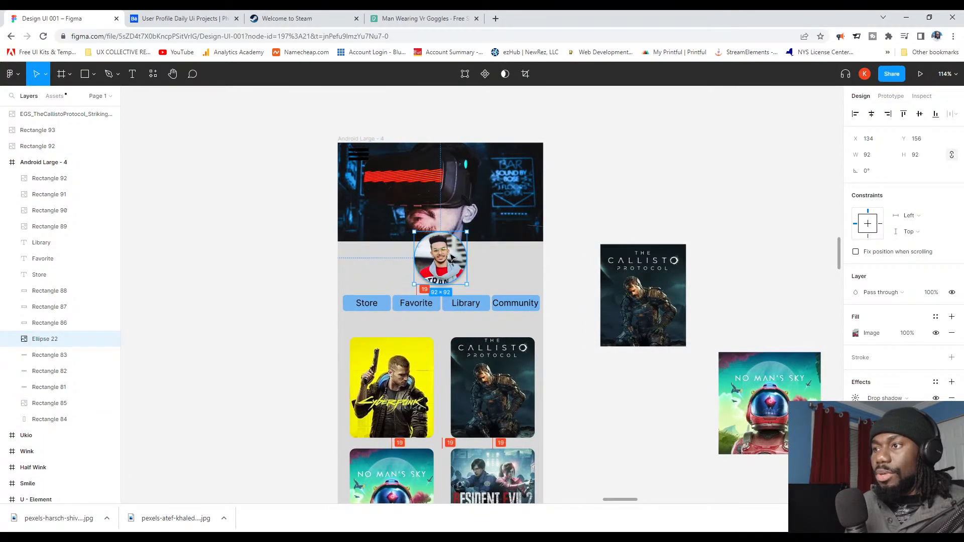
{"action": "left_click_drag", "start_coordinate": [451, 257], "coordinate": [466, 244]}
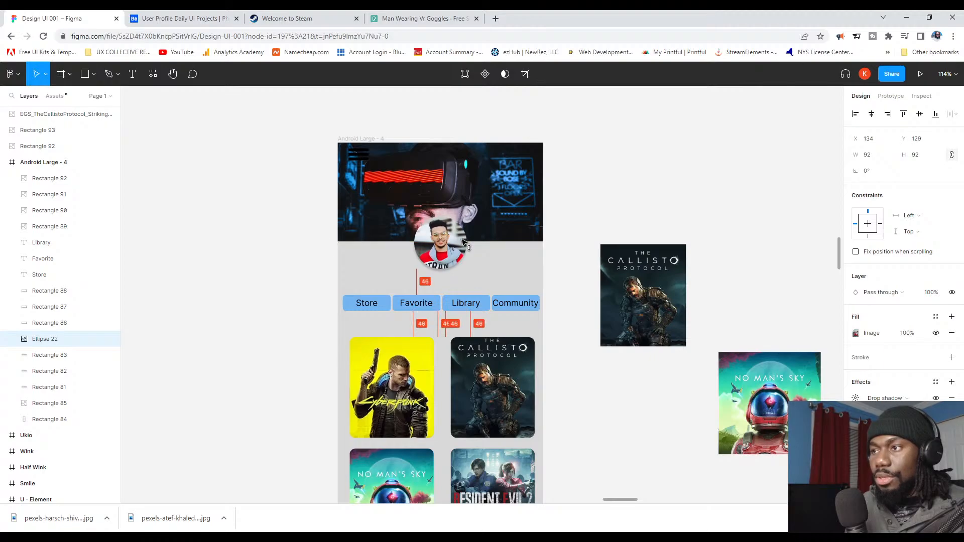
{"action": "left_click", "coordinate": [596, 226]}
{"action": "scroll", "coordinate": [578, 229], "scroll_direction": "down", "scroll_amount": 5}
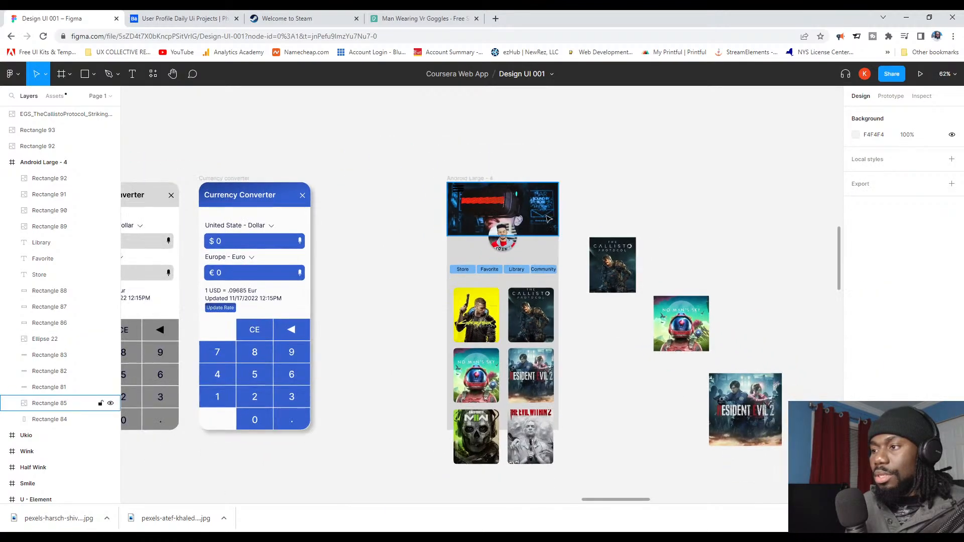
Step: Delete the three black menu-icon bars on the header image
{"action": "scroll", "coordinate": [549, 219], "scroll_direction": "down", "scroll_amount": 2}
{"action": "scroll", "coordinate": [567, 240], "scroll_direction": "up", "scroll_amount": 5}
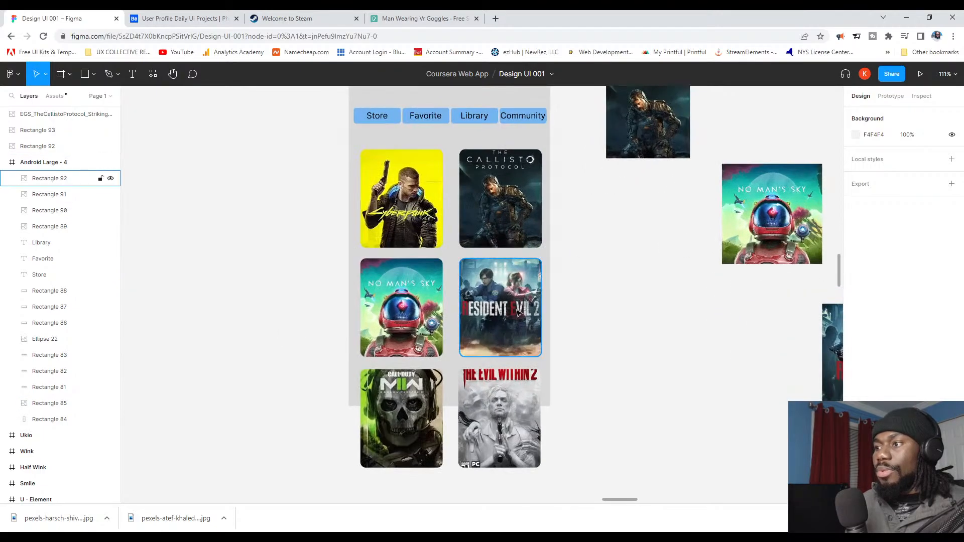
{"action": "scroll", "coordinate": [519, 311], "scroll_direction": "up", "scroll_amount": 3}
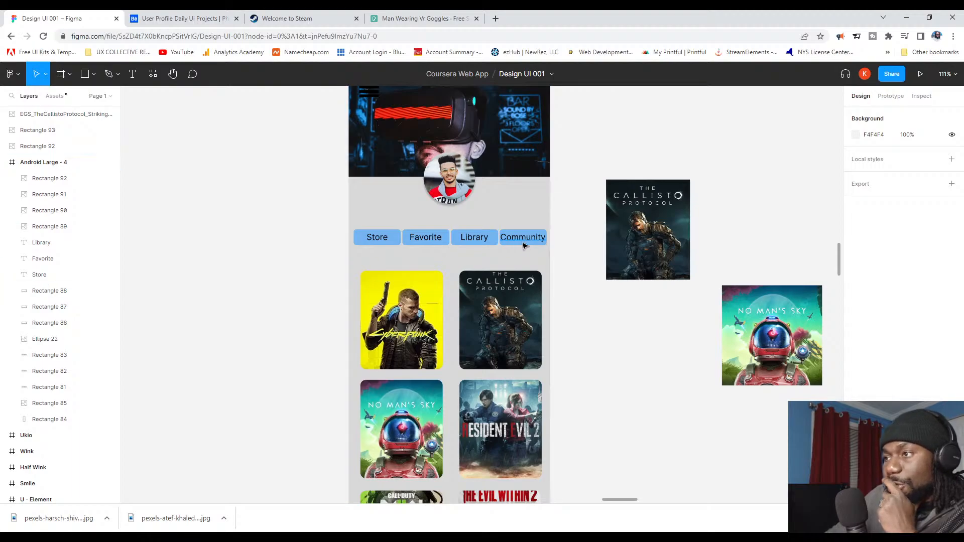
{"action": "scroll", "coordinate": [466, 228], "scroll_direction": "up", "scroll_amount": 2}
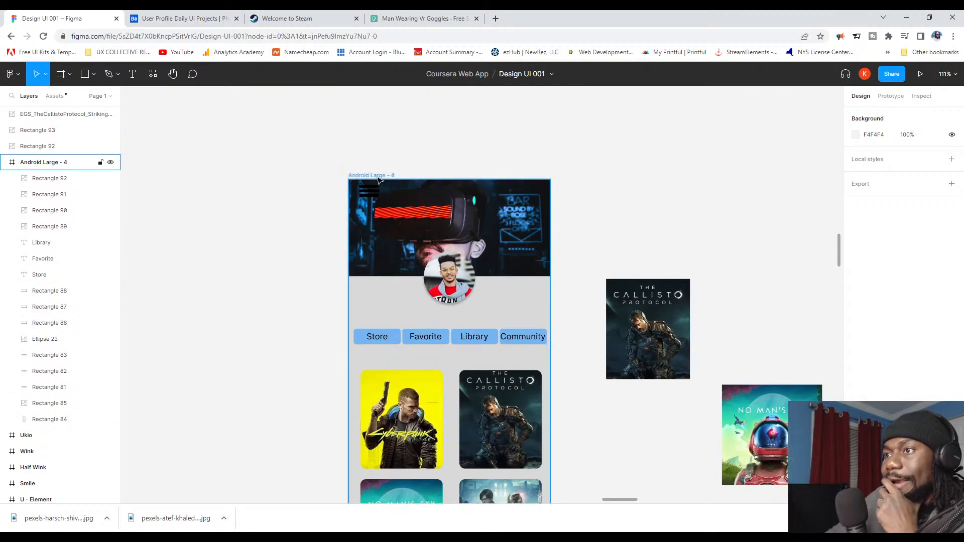
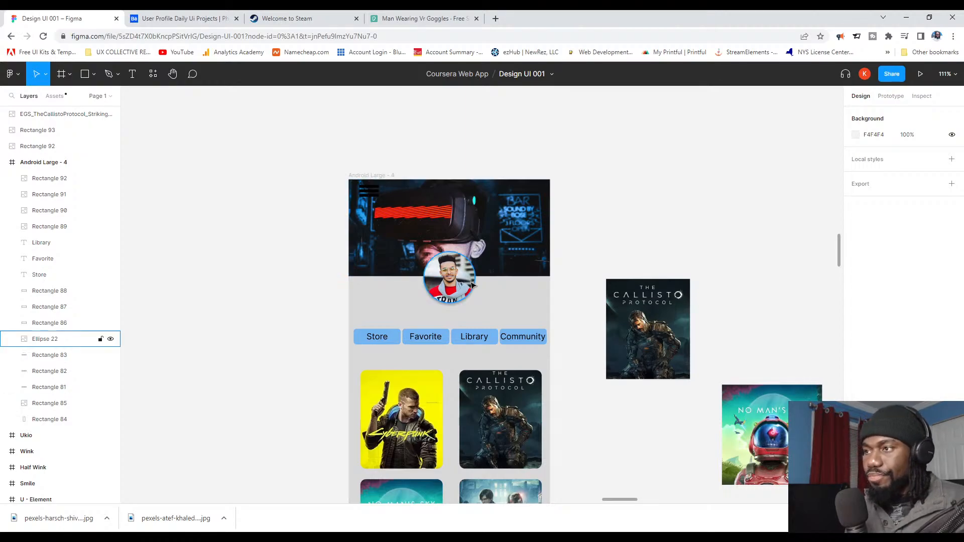
{"action": "scroll", "coordinate": [468, 286], "scroll_direction": "up", "scroll_amount": 1}
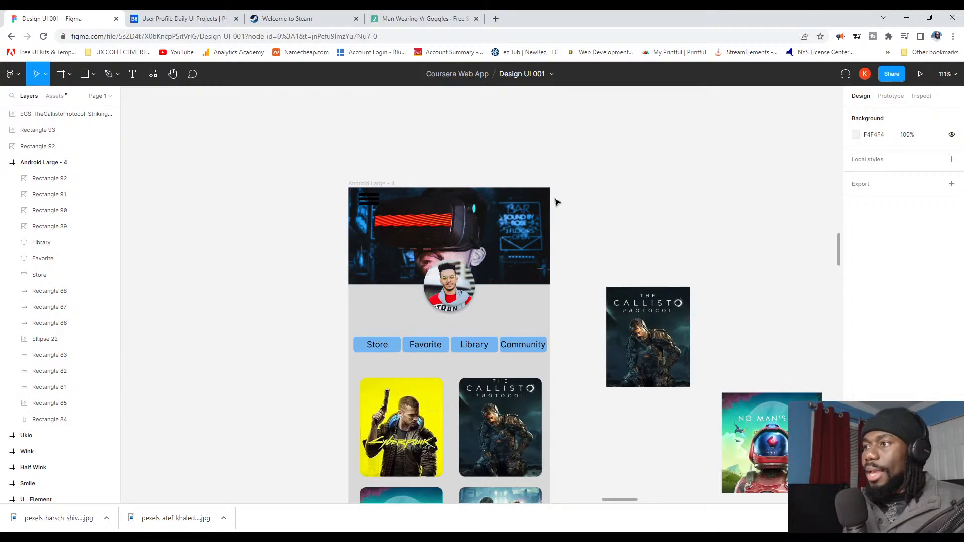
{"action": "left_click", "coordinate": [373, 205]}
{"action": "key", "text": "Delete"}
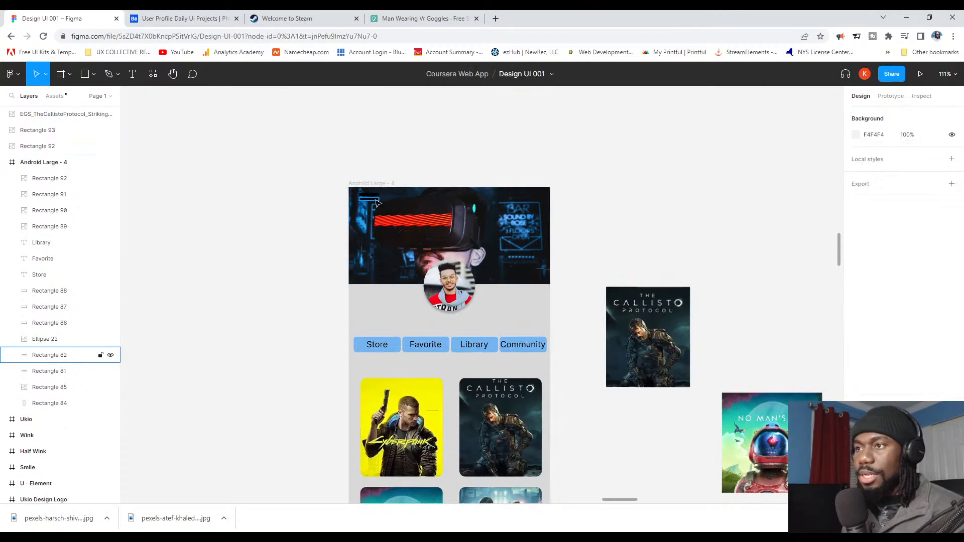
{"action": "left_click", "coordinate": [376, 199]}
{"action": "key", "text": "Delete"}
{"action": "left_click", "coordinate": [376, 195]}
{"action": "key", "text": "Delete"}
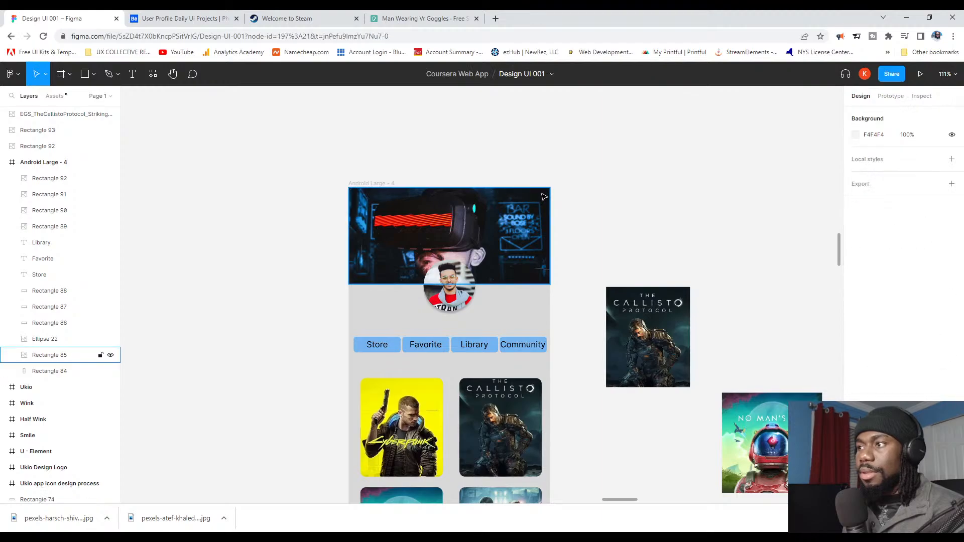
Step: Extend the Android Large - 4 frame downward to 360 by 943 so it encloses the bottom row of game covers
{"action": "scroll", "coordinate": [556, 250], "scroll_direction": "down", "scroll_amount": 1}
{"action": "scroll", "coordinate": [556, 250], "scroll_direction": "down", "scroll_amount": 5}
{"action": "scroll", "coordinate": [542, 291], "scroll_direction": "down", "scroll_amount": 3}
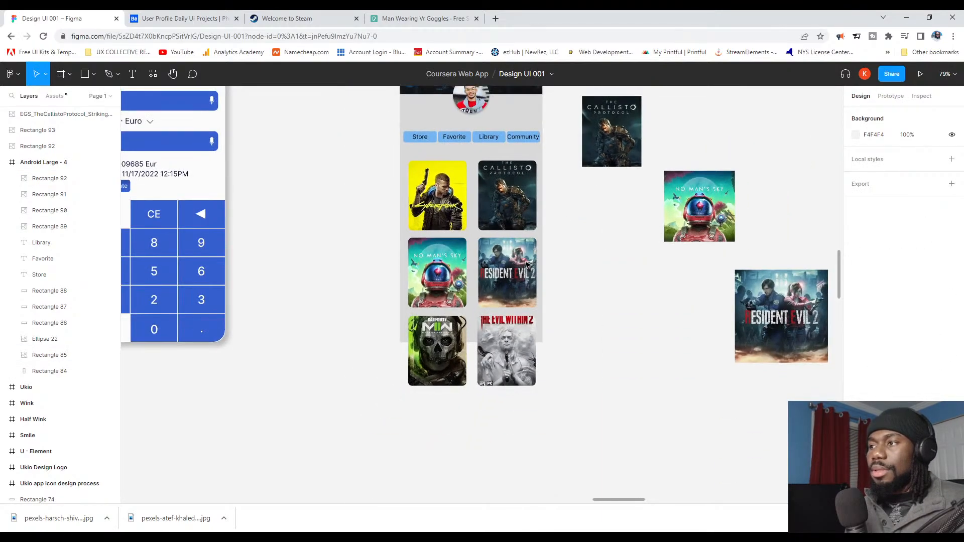
{"action": "scroll", "coordinate": [527, 335], "scroll_direction": "up", "scroll_amount": 3}
{"action": "left_click", "coordinate": [541, 438]}
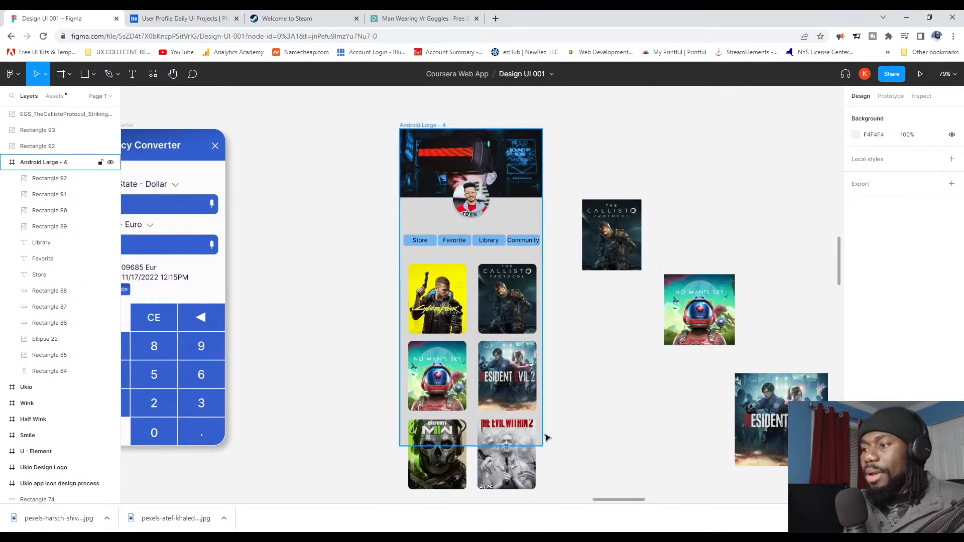
{"action": "left_click", "coordinate": [356, 126]}
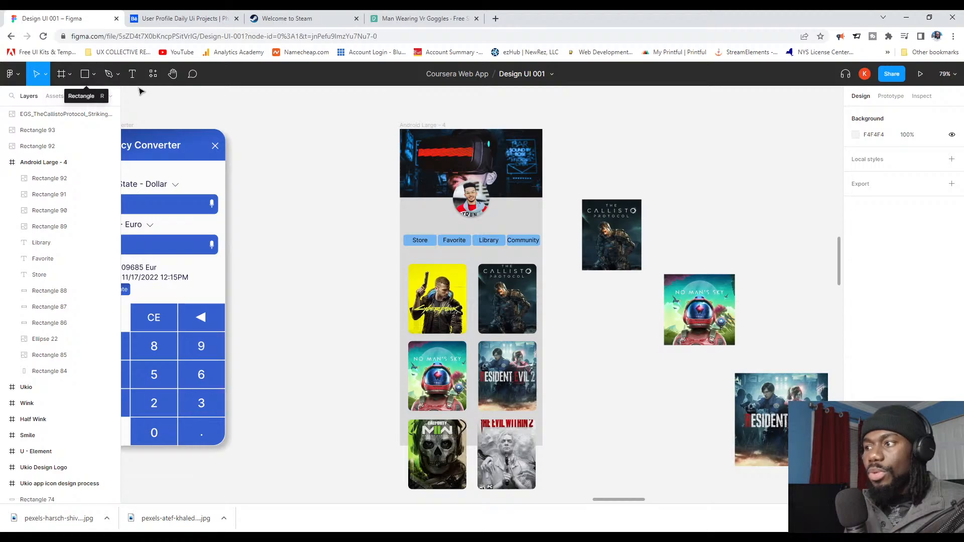
{"action": "left_click", "coordinate": [397, 128]}
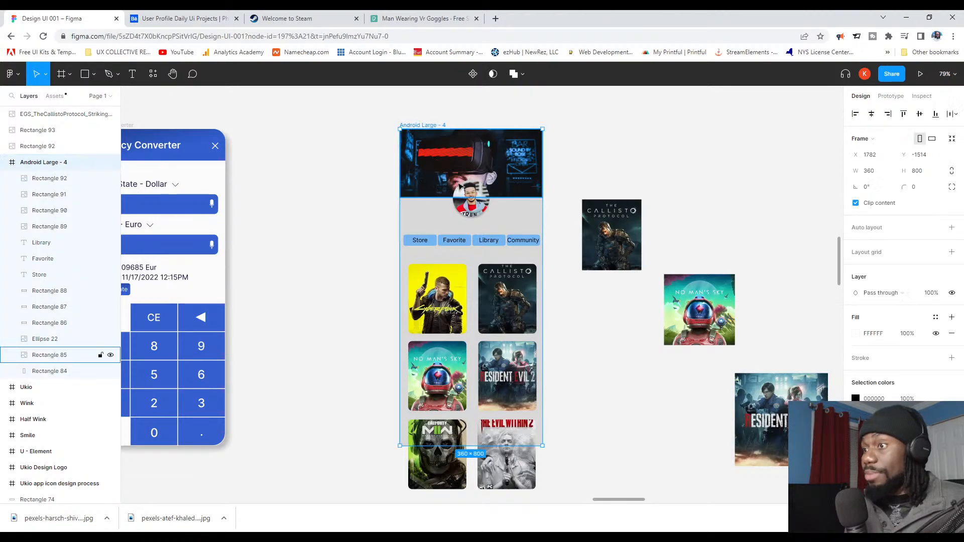
{"action": "scroll", "coordinate": [541, 245], "scroll_direction": "down", "scroll_amount": 4}
{"action": "left_click_drag", "start_coordinate": [536, 245], "coordinate": [528, 300]}
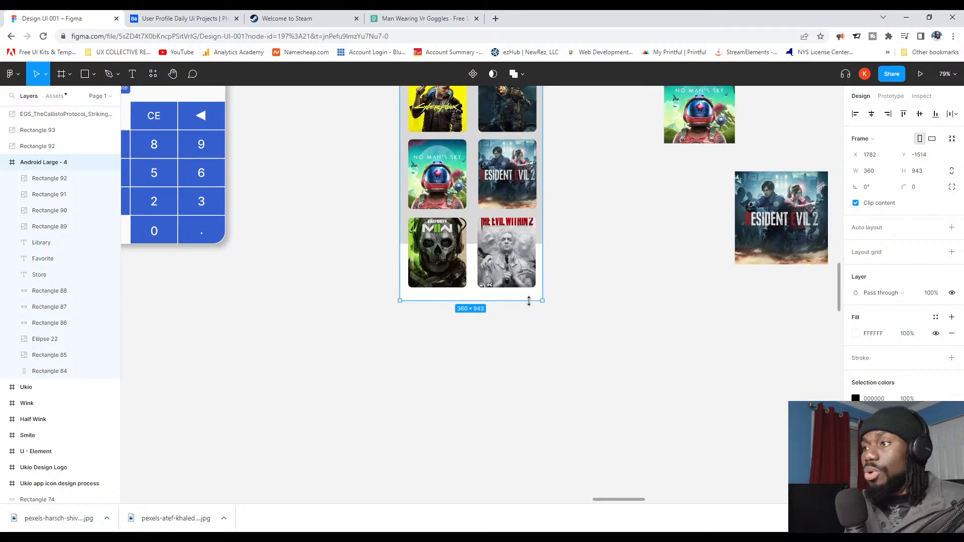
{"action": "scroll", "coordinate": [529, 300], "scroll_direction": "up", "scroll_amount": 3}
{"action": "scroll", "coordinate": [528, 300], "scroll_direction": "down", "scroll_amount": 1}
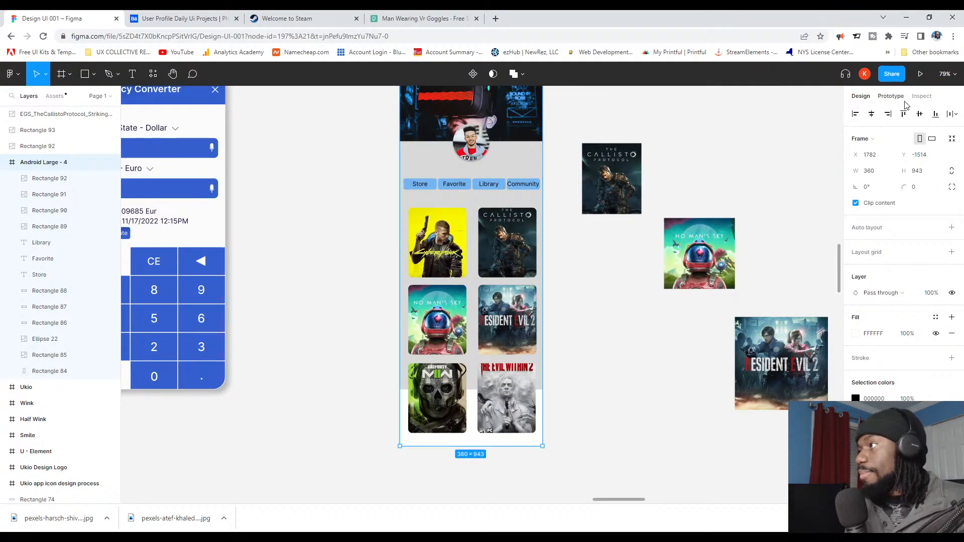
Step: Set the overflow scrolling of the Android Large - 4 frame to vertical scrolling
{"action": "scroll", "coordinate": [400, 232], "scroll_direction": "up", "scroll_amount": 3}
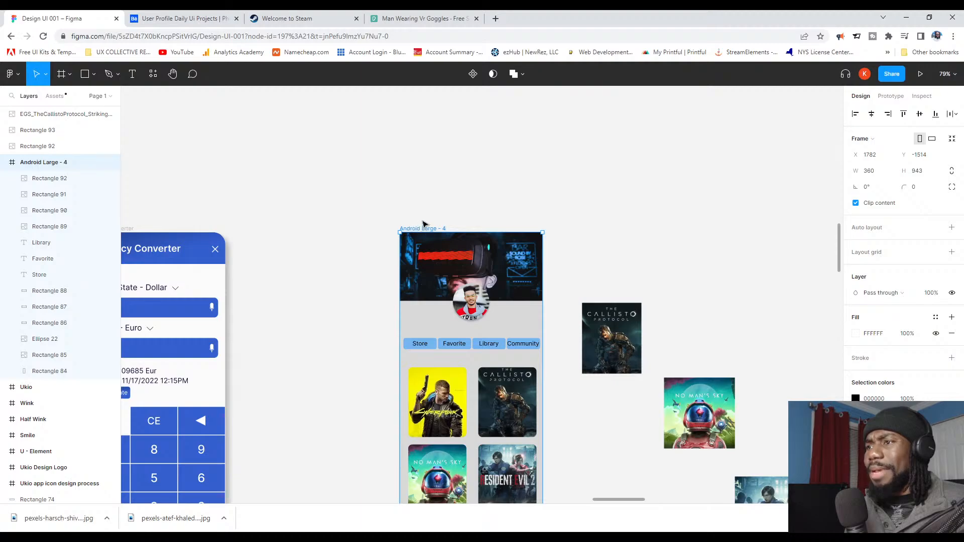
{"action": "left_click", "coordinate": [562, 193]}
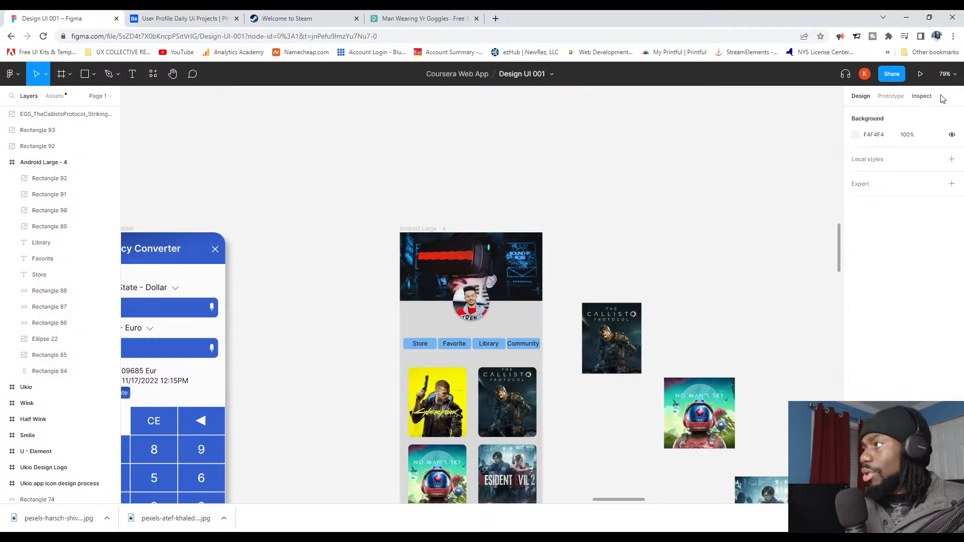
{"action": "left_click", "coordinate": [887, 97]}
{"action": "left_click", "coordinate": [411, 229]}
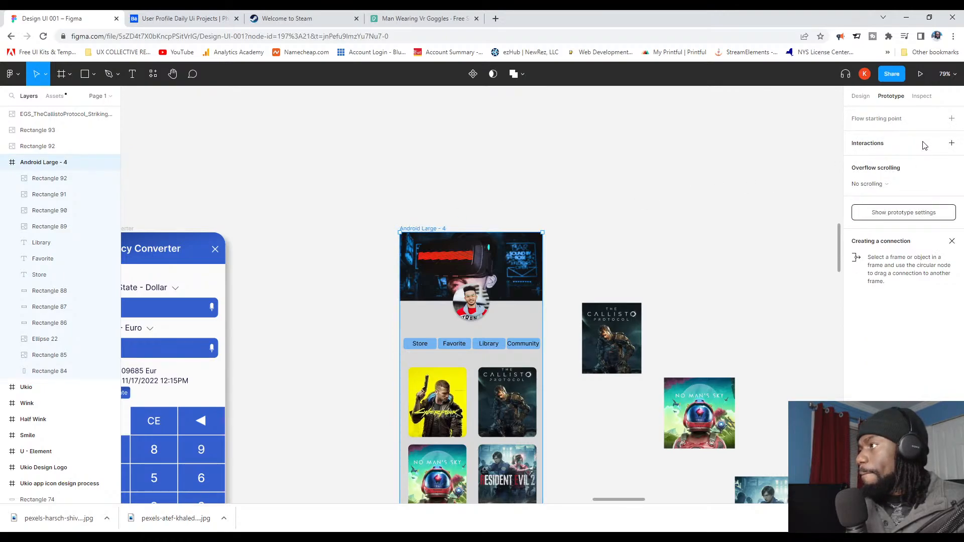
{"action": "left_click", "coordinate": [900, 185]}
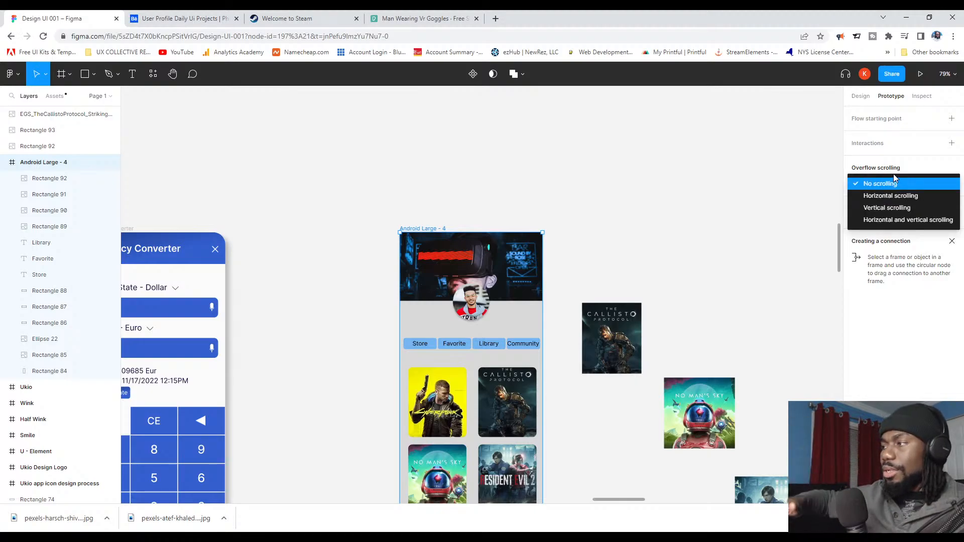
{"action": "left_click", "coordinate": [901, 209]}
{"action": "left_click", "coordinate": [663, 221]}
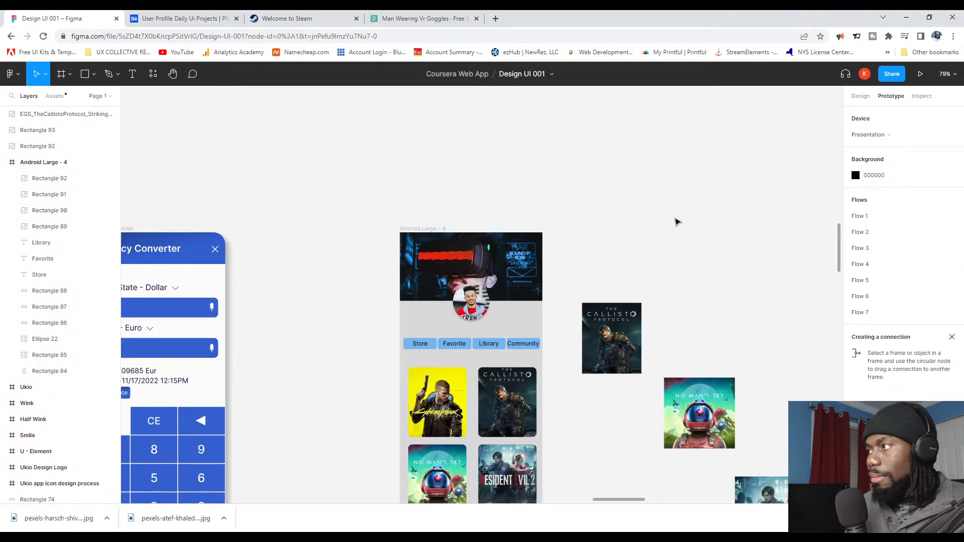
{"action": "left_click", "coordinate": [474, 230]}
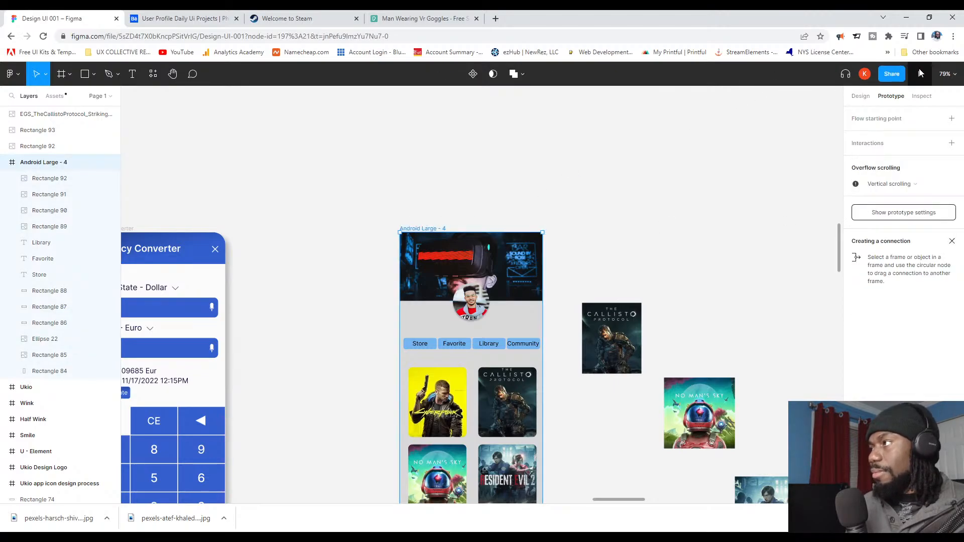
{"action": "left_click", "coordinate": [624, 221]}
Step: Try to shorten the Android Large - 4 frame from its bottom edge and undo the resize
{"action": "scroll", "coordinate": [555, 318], "scroll_direction": "down", "scroll_amount": 5}
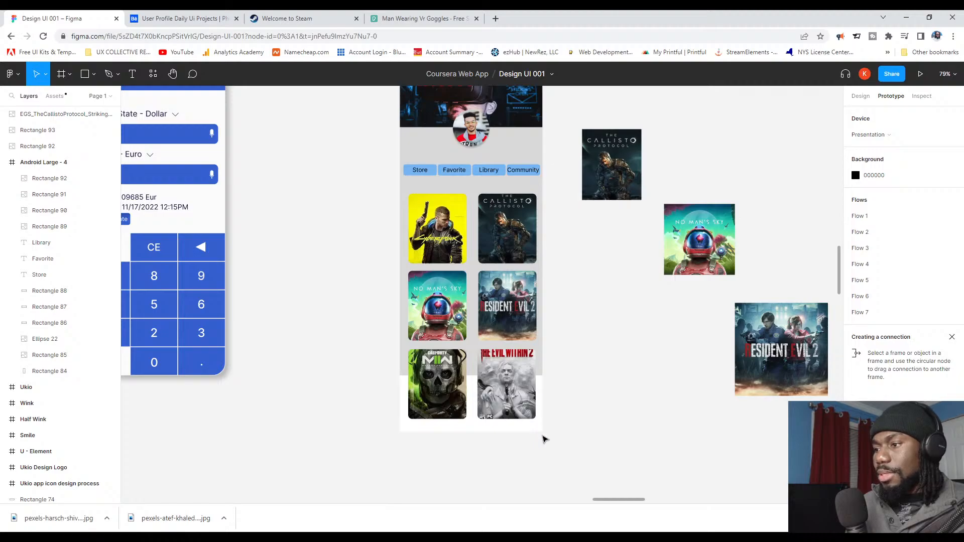
{"action": "scroll", "coordinate": [462, 116], "scroll_direction": "up", "scroll_amount": 2}
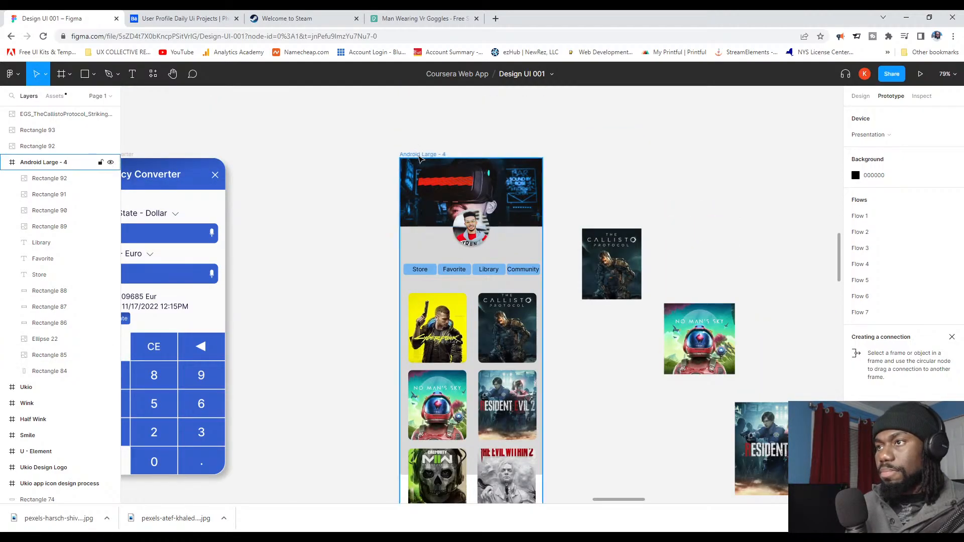
{"action": "left_click", "coordinate": [423, 155]}
{"action": "scroll", "coordinate": [522, 251], "scroll_direction": "down", "scroll_amount": 2}
{"action": "scroll", "coordinate": [522, 281], "scroll_direction": "down", "scroll_amount": 3}
{"action": "left_click_drag", "start_coordinate": [506, 311], "coordinate": [515, 257]}
{"action": "key", "text": "ctrl+z"}
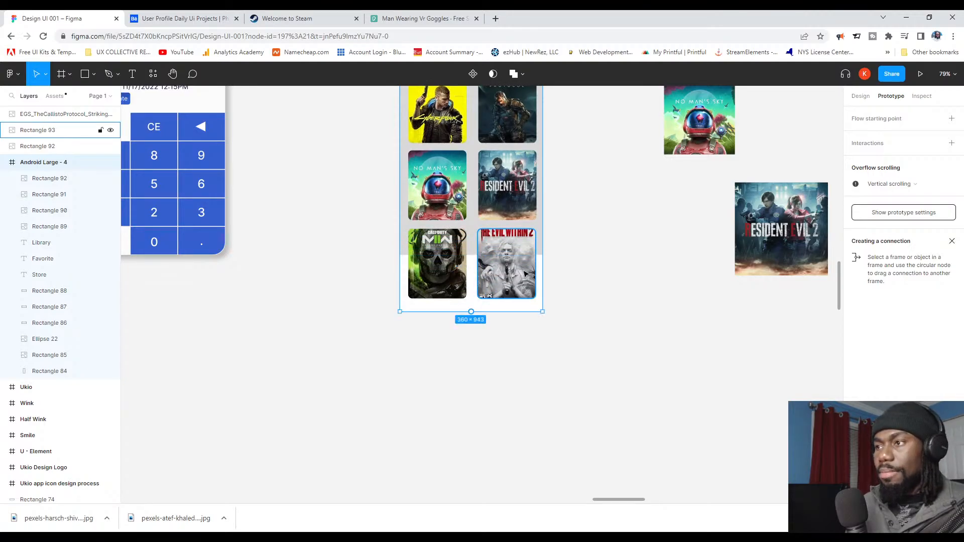
Step: Undo the vertical scrolling setting and the frame's height extension
{"action": "key", "text": "ctrl+z"}
{"action": "key", "text": "ctrl+shift+z"}
{"action": "key", "text": "ctrl+z"}
{"action": "key", "text": "ctrl+z"}
{"action": "key", "text": "ctrl+z"}
{"action": "key", "text": "ctrl+z"}
{"action": "key", "text": "ctrl+z"}
{"action": "key", "text": "ctrl+z"}
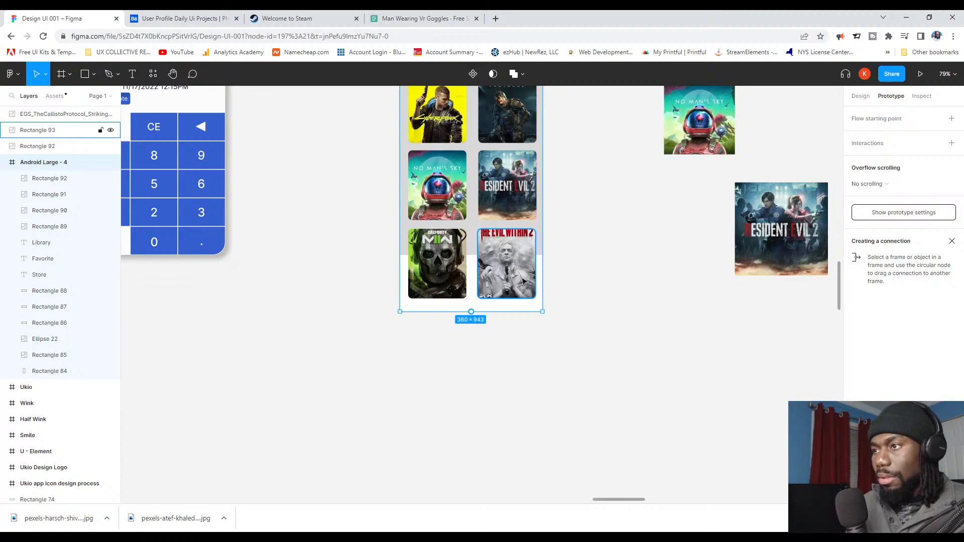
{"action": "key", "text": "ctrl+z"}
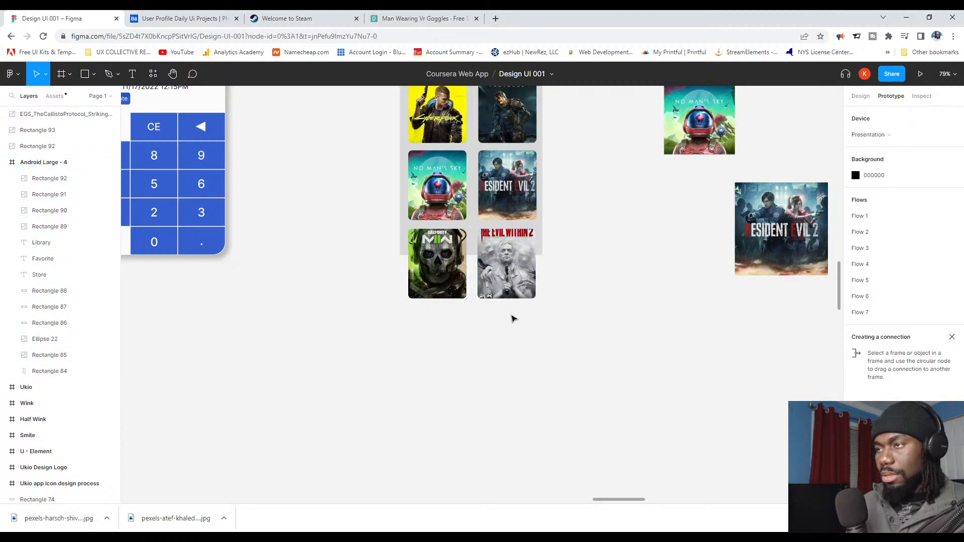
Step: Try to move The Evil Within 2 cover up into the frame and nudge it back down beside the Call of Duty cover
{"action": "scroll", "coordinate": [514, 318], "scroll_direction": "up", "scroll_amount": 5}
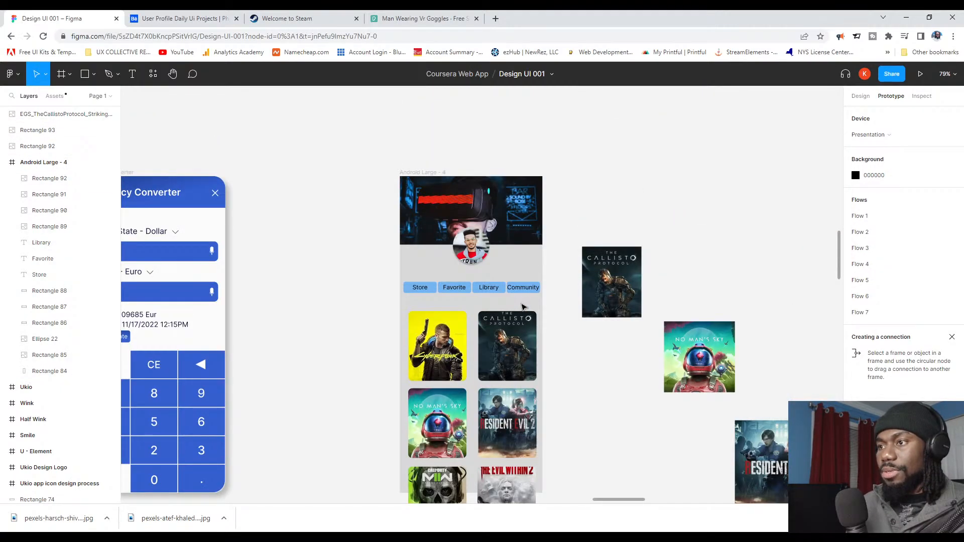
{"action": "scroll", "coordinate": [522, 307], "scroll_direction": "down", "scroll_amount": 5}
{"action": "left_click", "coordinate": [513, 298]}
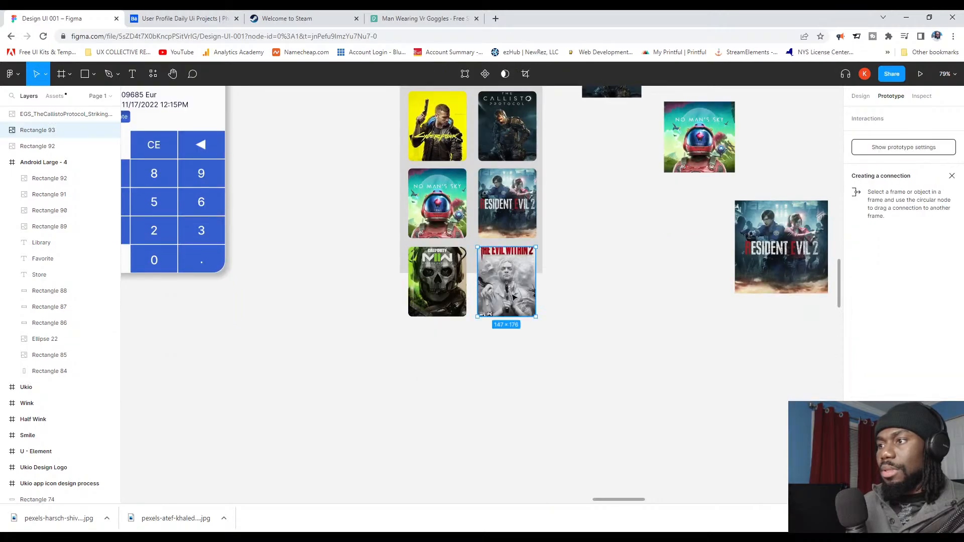
{"action": "left_click_drag", "start_coordinate": [513, 297], "coordinate": [513, 264]}
{"action": "key", "text": "Down"}
{"action": "key", "text": "Down"}
{"action": "key", "text": "Down"}
{"action": "key", "text": "Down"}
{"action": "key", "text": "Down"}
{"action": "key", "text": "Down"}
{"action": "key", "text": "Down"}
{"action": "key", "text": "Down"}
{"action": "key", "text": "Down"}
{"action": "key", "text": "Down"}
{"action": "key", "text": "Down"}
{"action": "key", "text": "Down"}
{"action": "key", "text": "Down"}
{"action": "key", "text": "Down"}
{"action": "key", "text": "Down"}
{"action": "key", "text": "Down"}
{"action": "key", "text": "Down"}
{"action": "key", "text": "Down"}
{"action": "key", "text": "Down"}
{"action": "key", "text": "Down"}
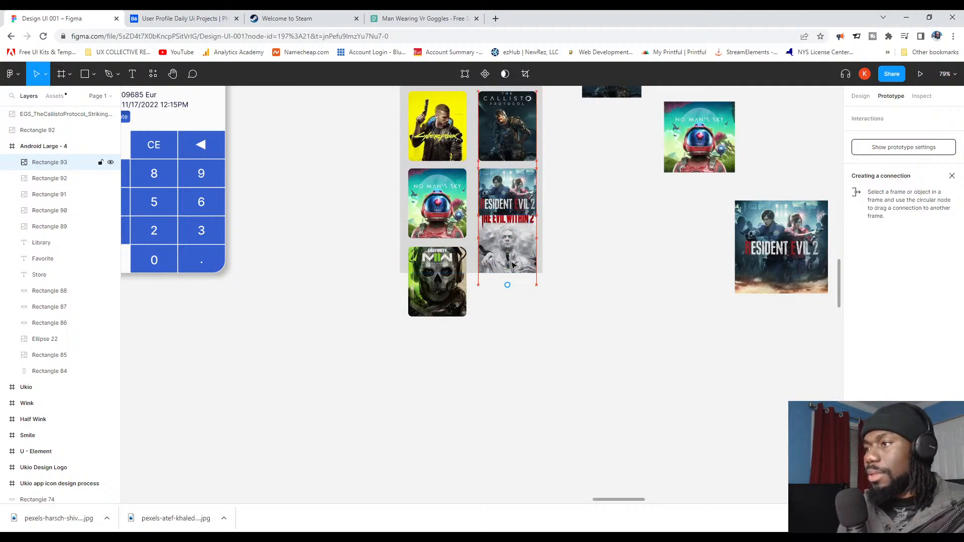
{"action": "key", "text": "Down"}
{"action": "key", "text": "Down"}
{"action": "key", "text": "Down"}
{"action": "key", "text": "Down"}
{"action": "key", "text": "Down"}
{"action": "key", "text": "Down"}
{"action": "key", "text": "Down"}
{"action": "key", "text": "Down"}
{"action": "key", "text": "Down"}
{"action": "key", "text": "Down"}
{"action": "key", "text": "Down"}
{"action": "key", "text": "Down"}
{"action": "key", "text": "Down"}
{"action": "key", "text": "Down"}
{"action": "key", "text": "Down"}
{"action": "key", "text": "Down"}
{"action": "key", "text": "Down"}
{"action": "key", "text": "Down"}
{"action": "key", "text": "Down"}
{"action": "key", "text": "Down"}
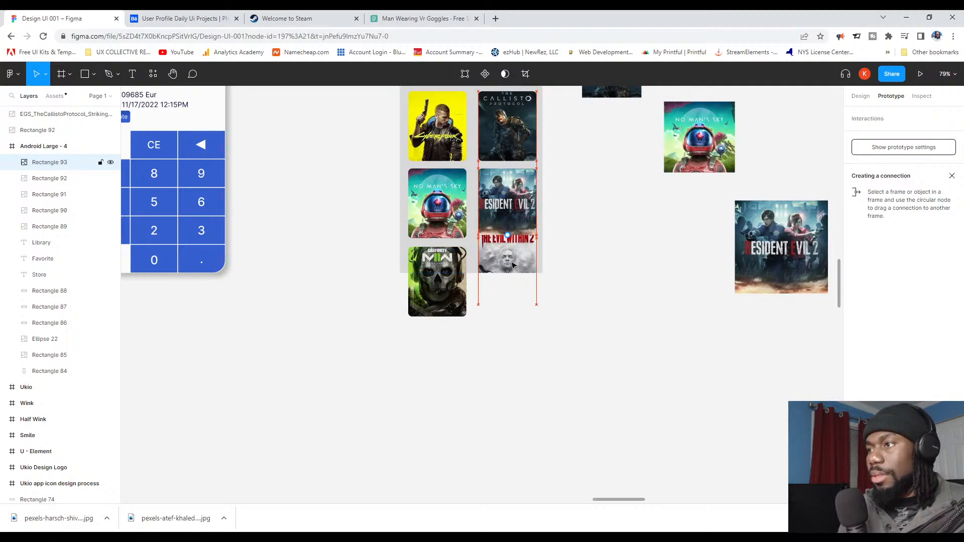
{"action": "key", "text": "Down"}
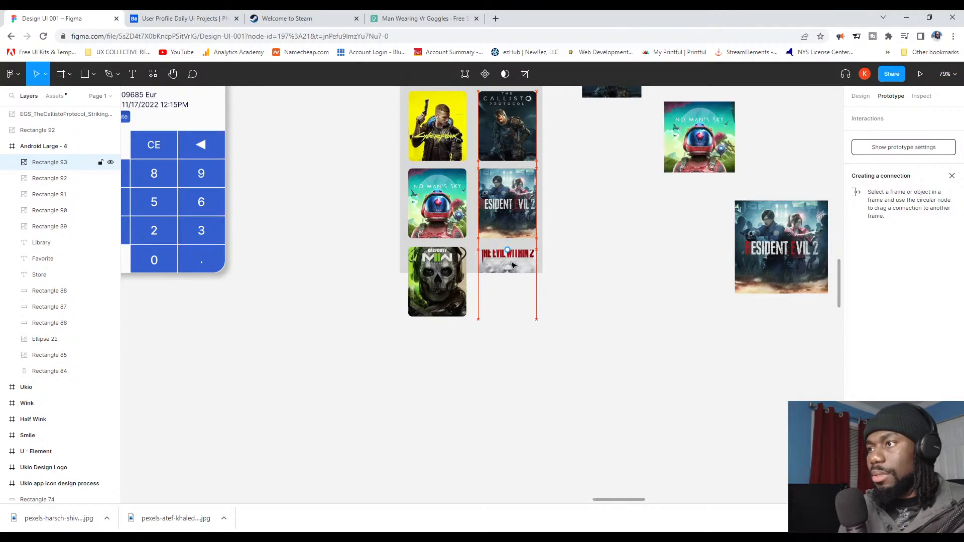
{"action": "key", "text": "Up"}
{"action": "key", "text": "Up"}
{"action": "key", "text": "Up"}
{"action": "key", "text": "Up"}
{"action": "key", "text": "Up"}
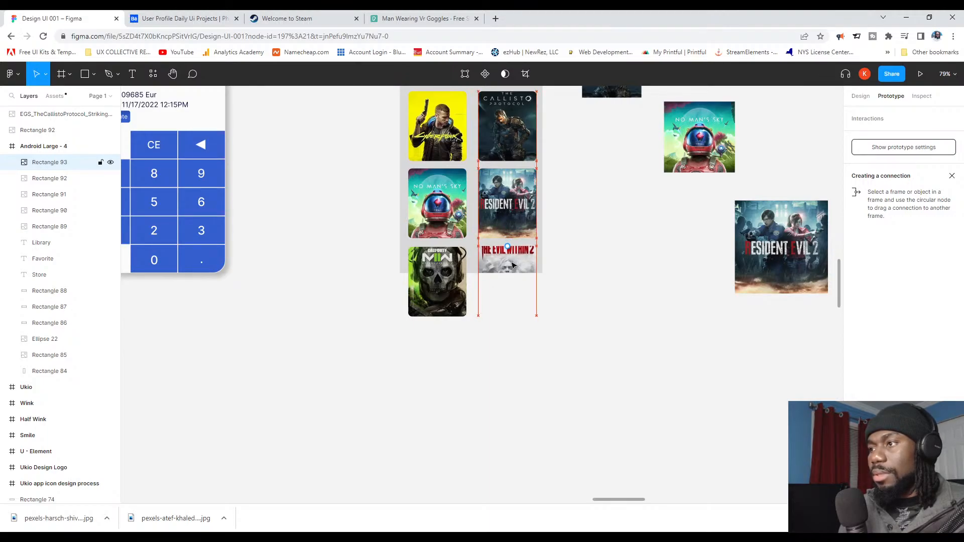
{"action": "key", "text": "Up"}
{"action": "key", "text": "Up"}
{"action": "key", "text": "Up"}
{"action": "key", "text": "Up"}
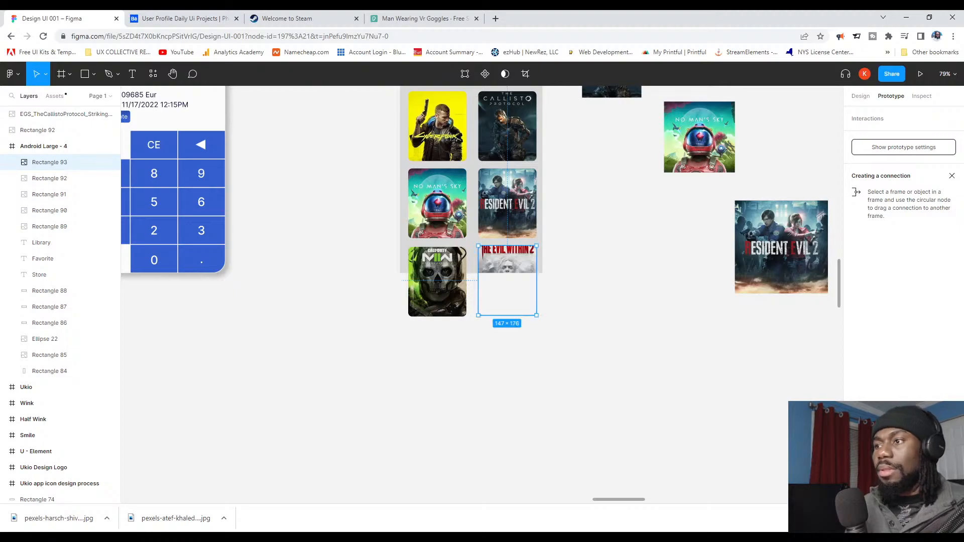
Step: Undo the nudges and the move of The Evil Within 2 cover into the frame
{"action": "scroll", "coordinate": [331, 481], "scroll_direction": "up", "scroll_amount": 2}
{"action": "scroll", "coordinate": [587, 197], "scroll_direction": "up", "scroll_amount": 3}
{"action": "scroll", "coordinate": [587, 199], "scroll_direction": "up", "scroll_amount": 1}
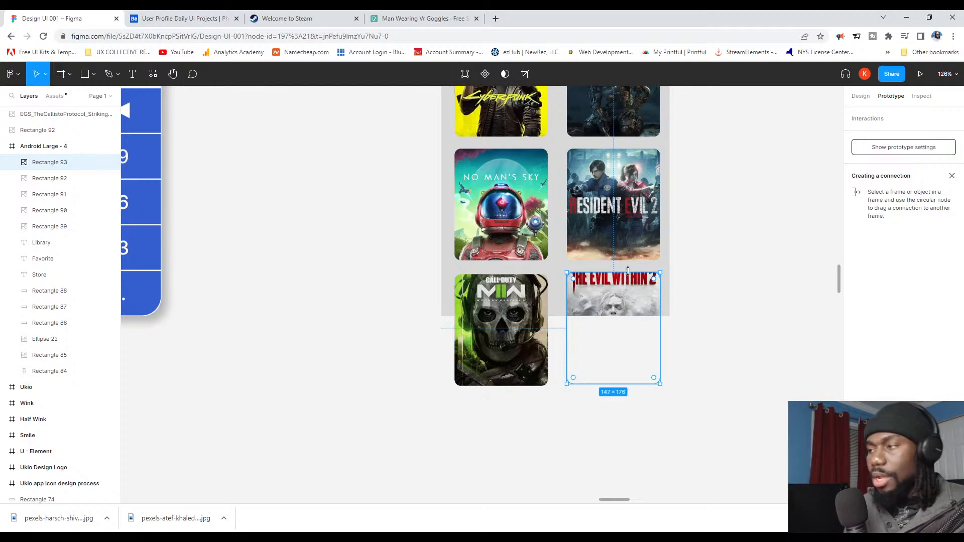
{"action": "key", "text": "ctrl+z"}
{"action": "key", "text": "ctrl+z"}
{"action": "key", "text": "ctrl+z"}
{"action": "key", "text": "ctrl+z"}
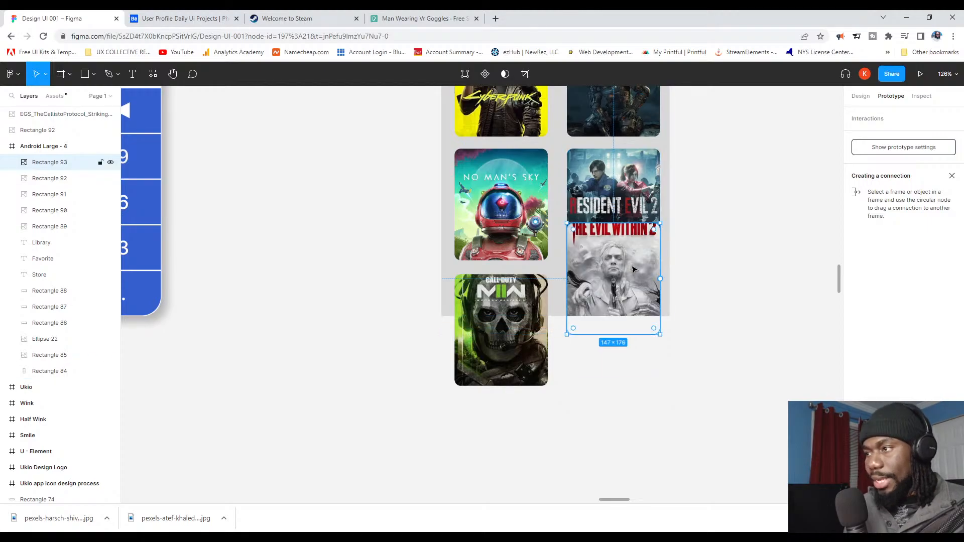
{"action": "key", "text": "Escape"}
Step: Move the Call of Duty and The Evil Within 2 cover layers into the Android Large - 4 frame, beneath the other covers
{"action": "left_click", "coordinate": [617, 301]}
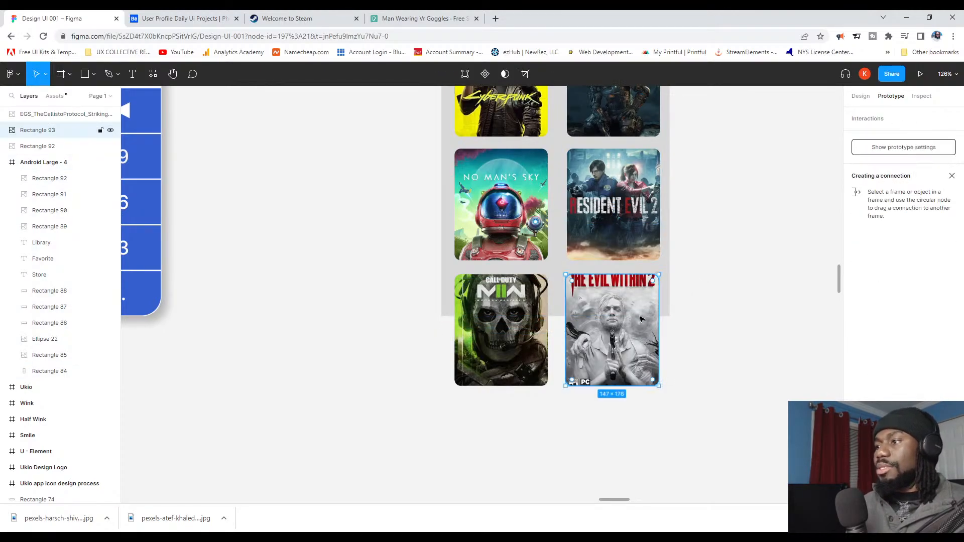
{"action": "left_click", "coordinate": [536, 325], "text": "shift"}
{"action": "scroll", "coordinate": [491, 138], "scroll_direction": "up", "scroll_amount": 2}
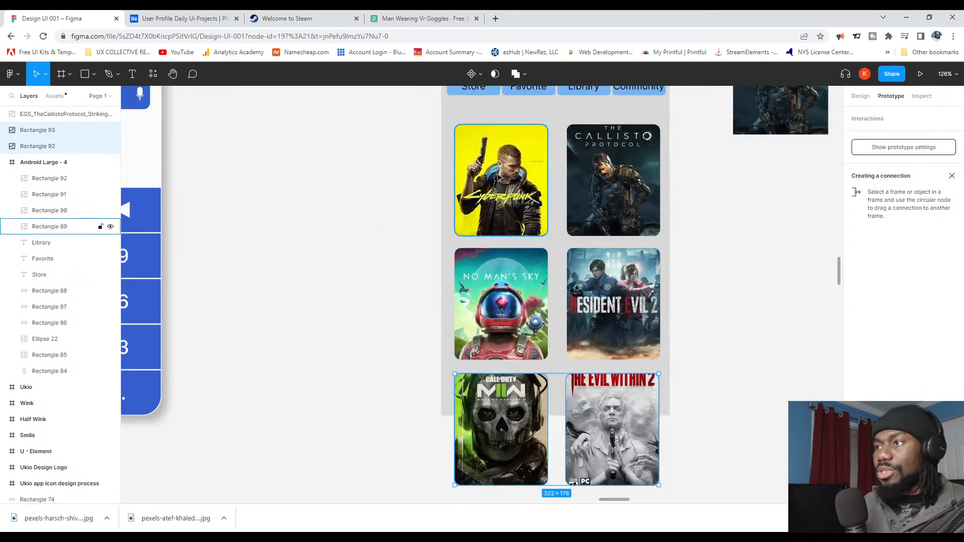
{"action": "scroll", "coordinate": [90, 218], "scroll_direction": "down", "scroll_amount": 1}
{"action": "scroll", "coordinate": [46, 166], "scroll_direction": "up", "scroll_amount": 3}
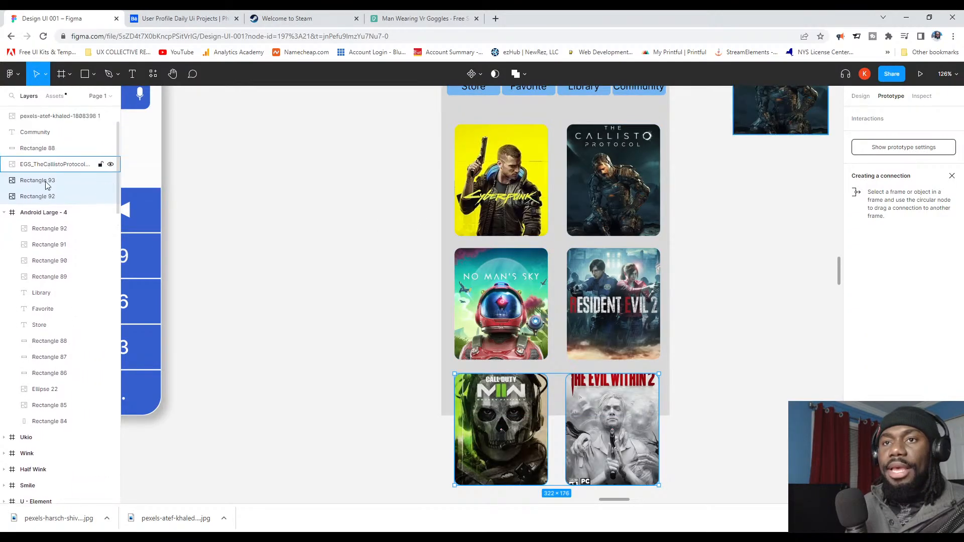
{"action": "left_click_drag", "start_coordinate": [46, 183], "coordinate": [54, 283]}
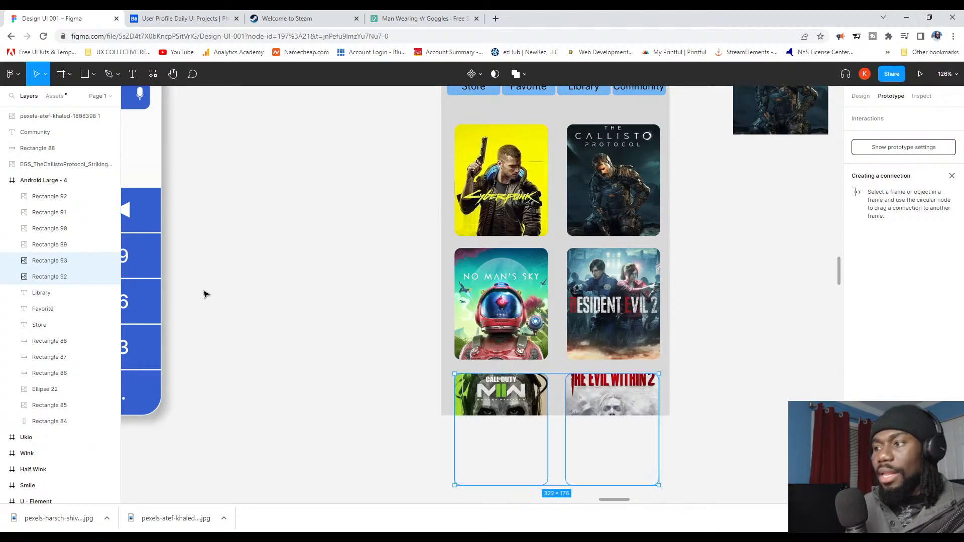
{"action": "left_click", "coordinate": [728, 376]}
Step: Set the Android Large - 4 frame's overflow scrolling to vertical scrolling
{"action": "key", "text": "shift+1"}
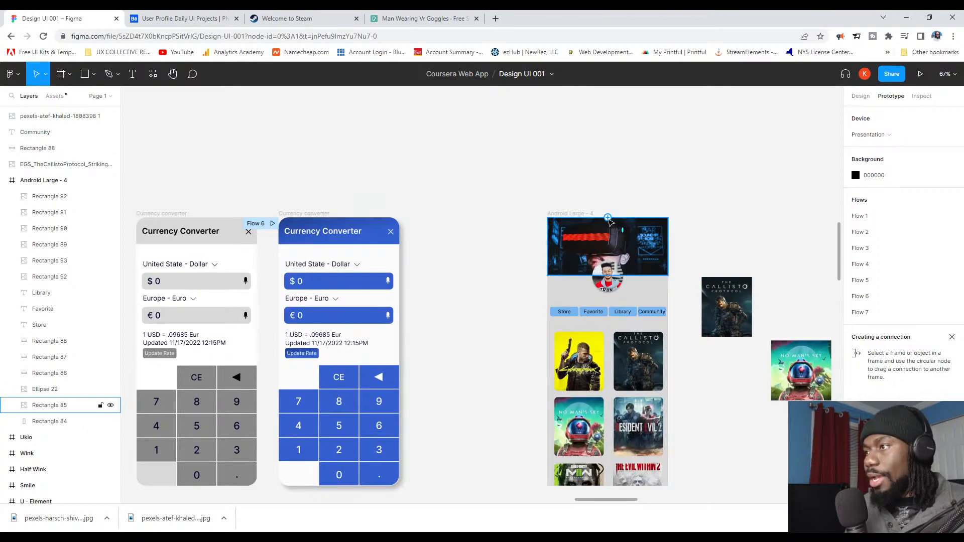
{"action": "left_click", "coordinate": [582, 215]}
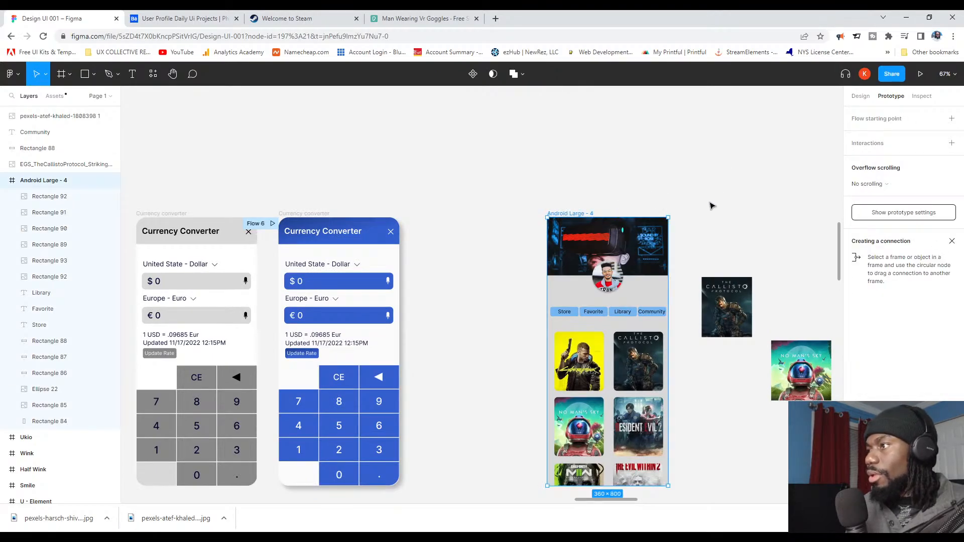
{"action": "scroll", "coordinate": [686, 228], "scroll_direction": "down", "scroll_amount": 5}
{"action": "scroll", "coordinate": [577, 201], "scroll_direction": "up", "scroll_amount": 5}
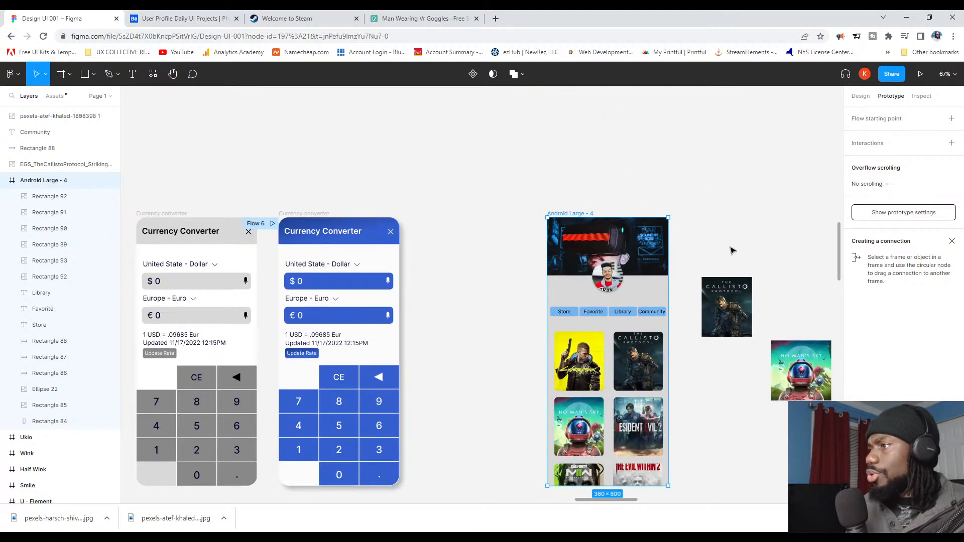
{"action": "left_click", "coordinate": [634, 195]}
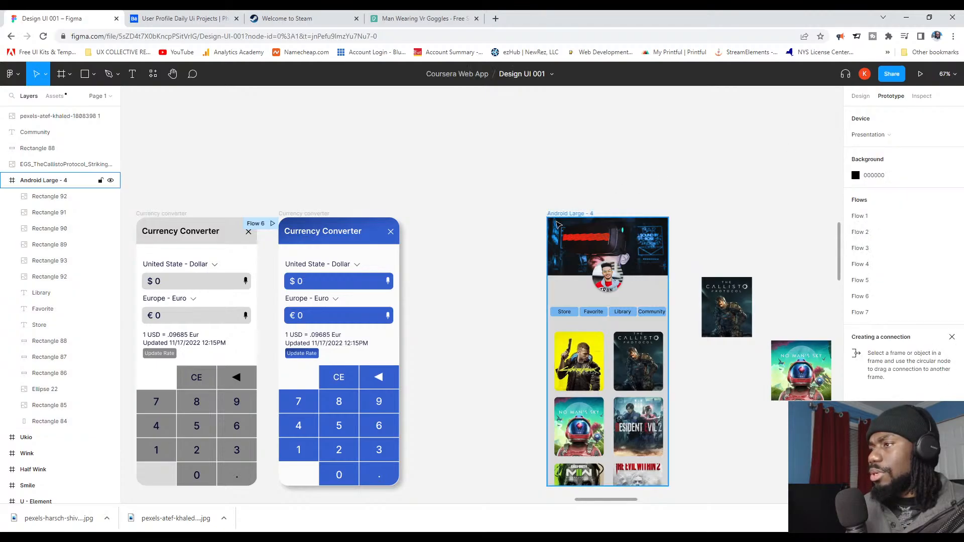
{"action": "left_click", "coordinate": [572, 213]}
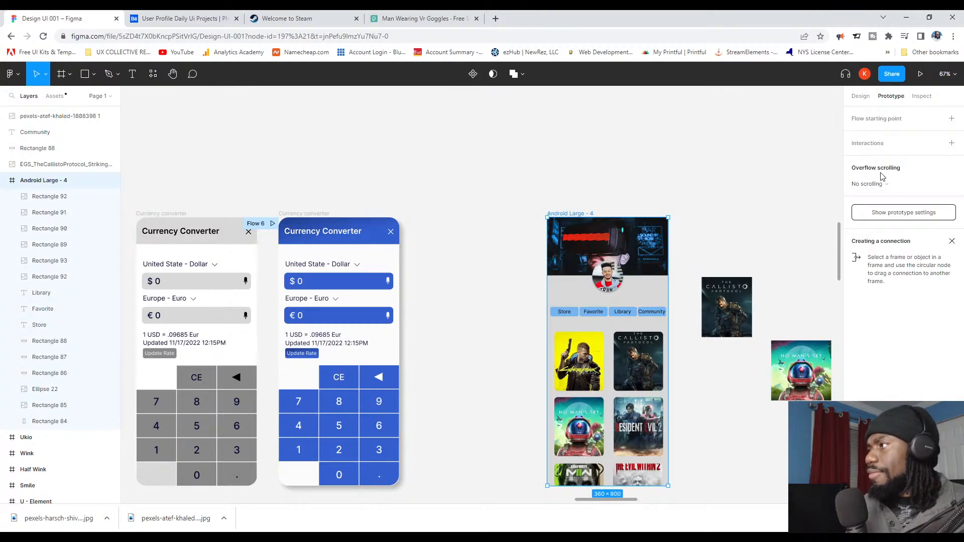
{"action": "left_click", "coordinate": [882, 183]}
{"action": "left_click", "coordinate": [872, 210]}
{"action": "left_click", "coordinate": [726, 214]}
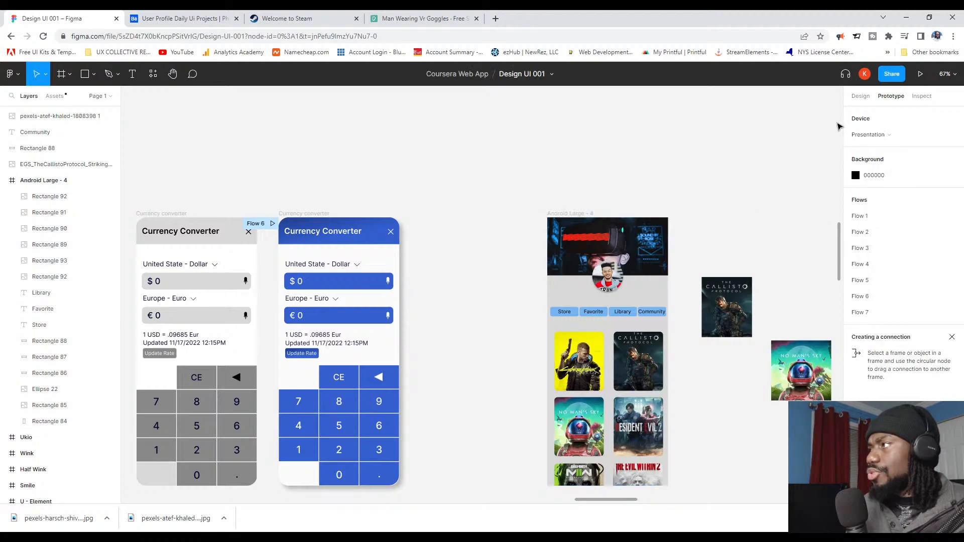
Step: Preview the Android Large - 4 frame as a prototype and scroll through the game covers to test the vertical scrolling
{"action": "left_click", "coordinate": [920, 74]}
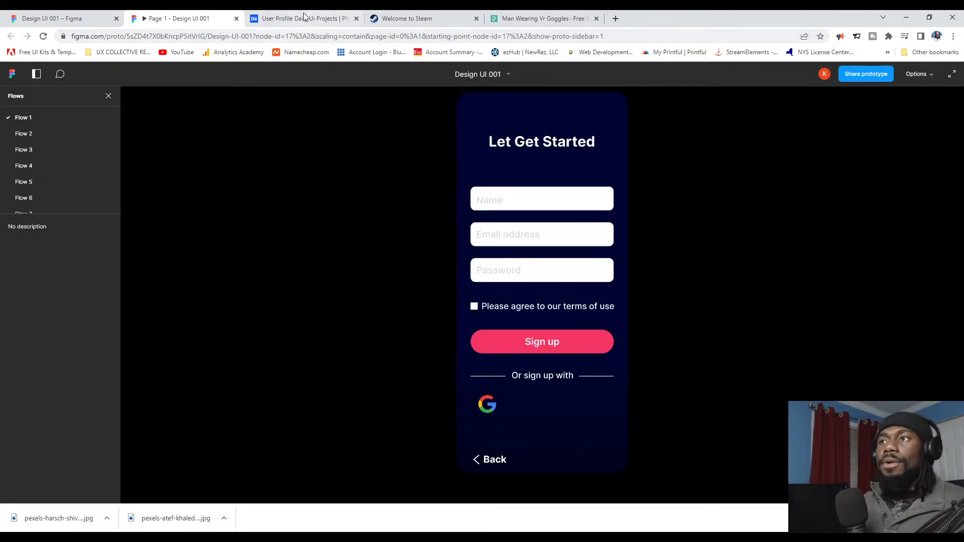
{"action": "left_click", "coordinate": [236, 18]}
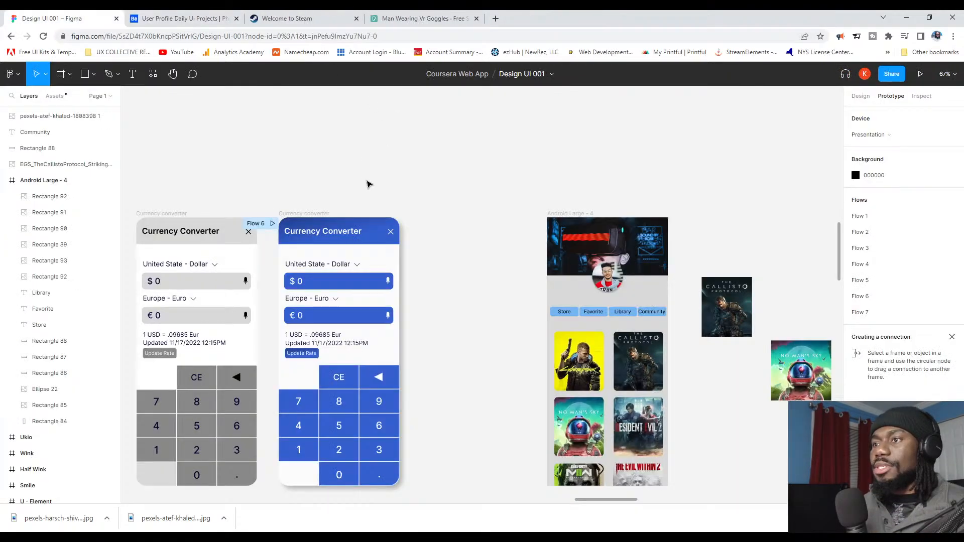
{"action": "left_click", "coordinate": [567, 215]}
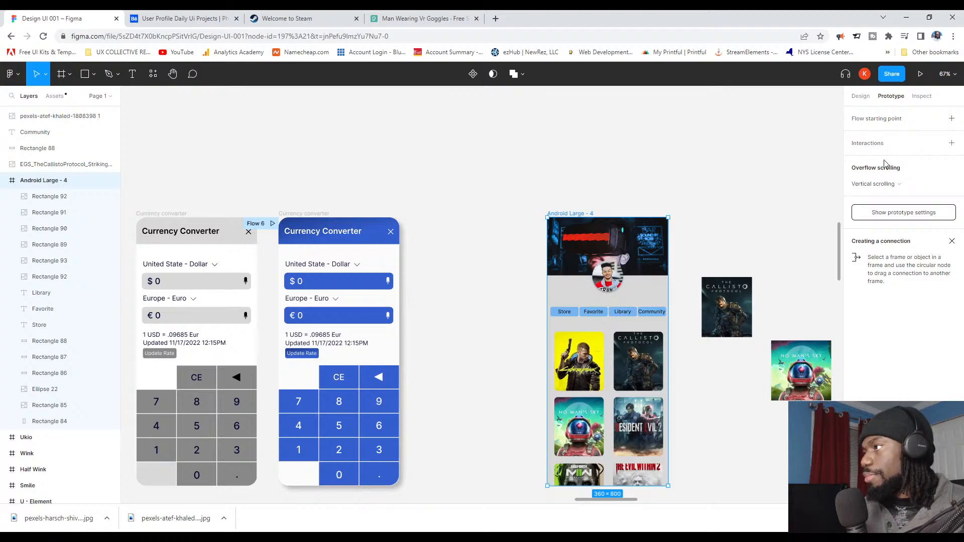
{"action": "left_click", "coordinate": [920, 74]}
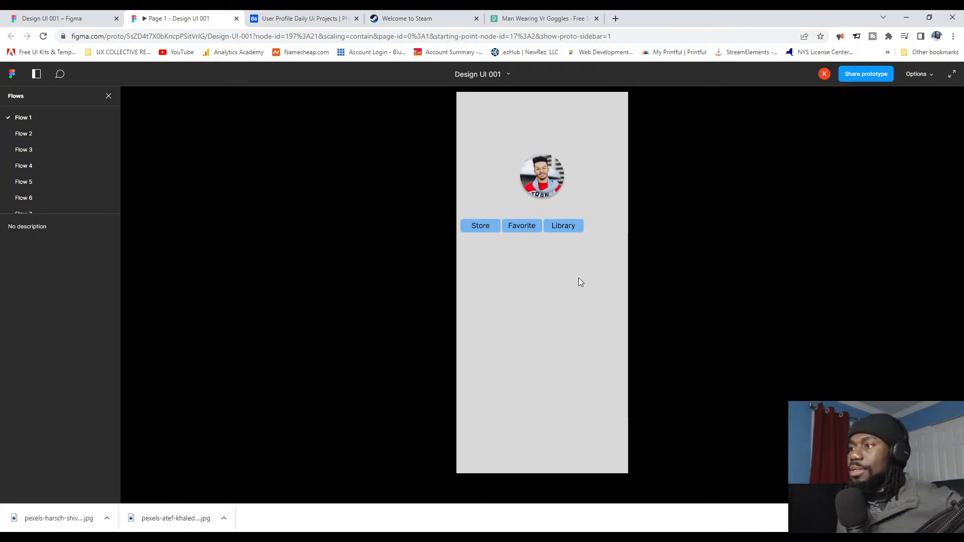
{"action": "scroll", "coordinate": [570, 271], "scroll_direction": "down", "scroll_amount": 1}
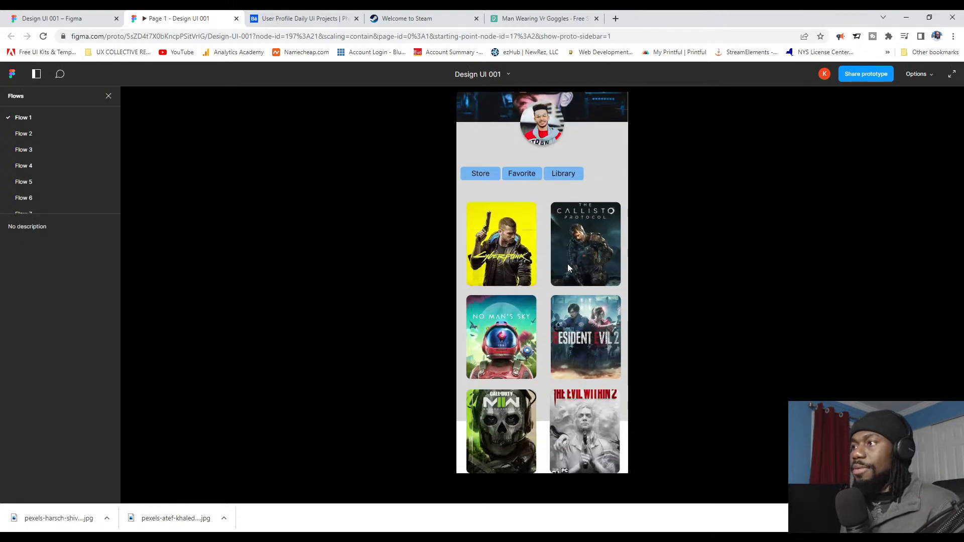
{"action": "scroll", "coordinate": [567, 266], "scroll_direction": "up", "scroll_amount": 1}
{"action": "scroll", "coordinate": [528, 331], "scroll_direction": "down", "scroll_amount": 1}
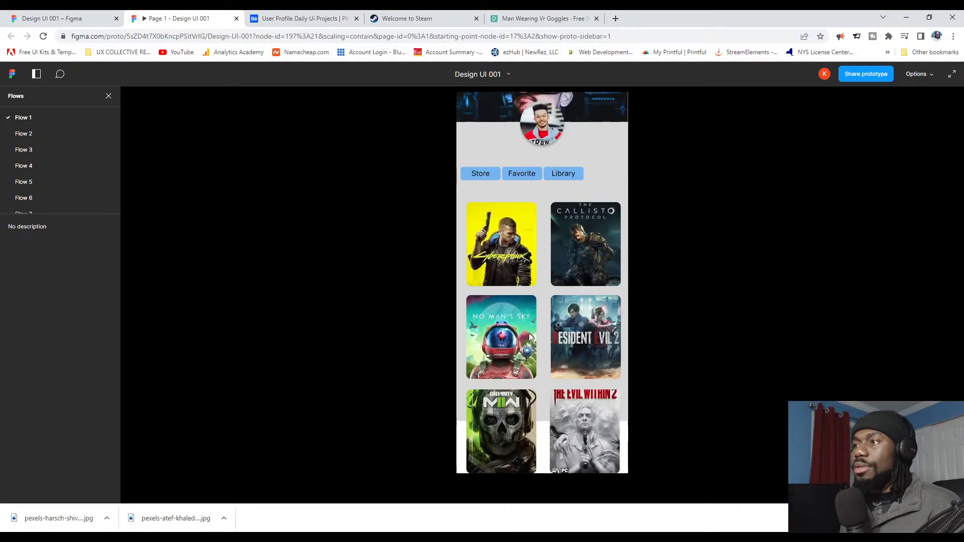
{"action": "scroll", "coordinate": [533, 332], "scroll_direction": "up", "scroll_amount": 1}
{"action": "scroll", "coordinate": [540, 335], "scroll_direction": "down", "scroll_amount": 1}
{"action": "scroll", "coordinate": [544, 336], "scroll_direction": "up", "scroll_amount": 1}
{"action": "scroll", "coordinate": [542, 330], "scroll_direction": "down", "scroll_amount": 1}
{"action": "scroll", "coordinate": [541, 330], "scroll_direction": "up", "scroll_amount": 1}
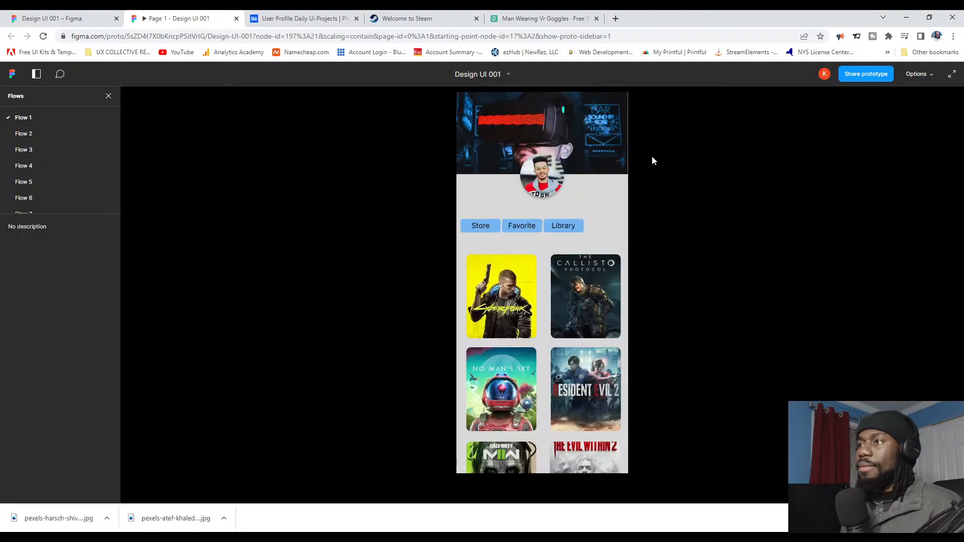
Step: Set the prototype preview to Fit to screen, test the profile's scrolling again and close the preview
{"action": "left_click", "coordinate": [931, 79]}
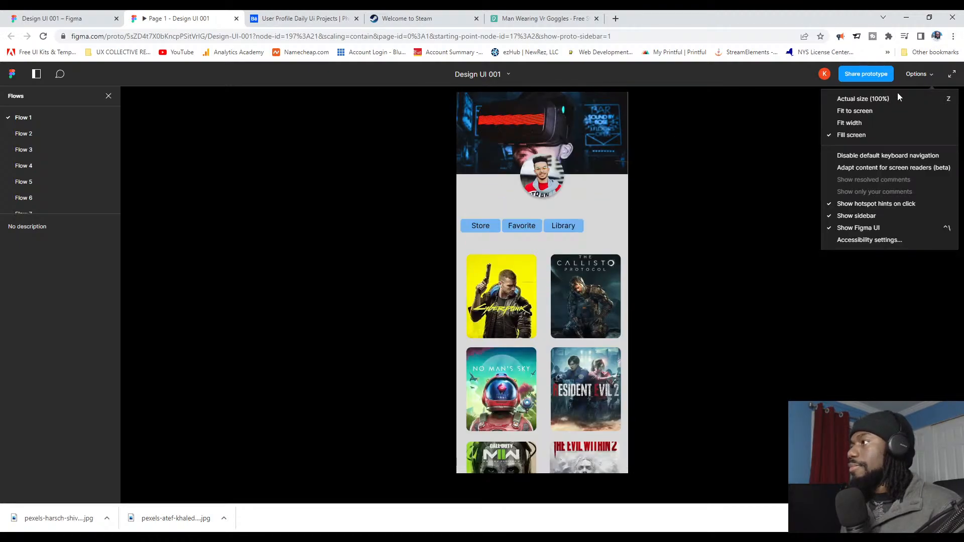
{"action": "left_click", "coordinate": [868, 111]}
{"action": "scroll", "coordinate": [657, 257], "scroll_direction": "down", "scroll_amount": 1}
{"action": "scroll", "coordinate": [556, 250], "scroll_direction": "up", "scroll_amount": 1}
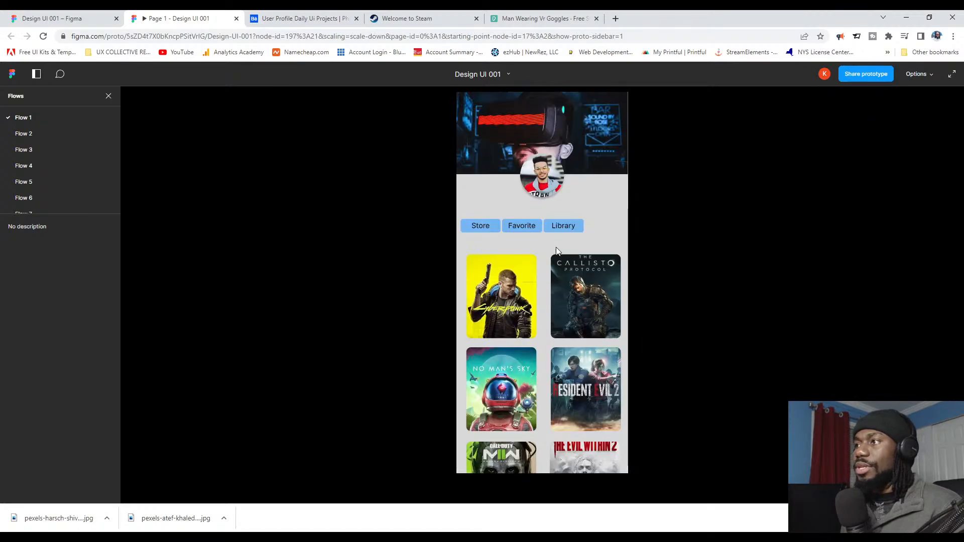
{"action": "scroll", "coordinate": [557, 249], "scroll_direction": "down", "scroll_amount": 1}
{"action": "scroll", "coordinate": [556, 249], "scroll_direction": "up", "scroll_amount": 1}
{"action": "scroll", "coordinate": [556, 248], "scroll_direction": "down", "scroll_amount": 1}
{"action": "scroll", "coordinate": [556, 249], "scroll_direction": "up", "scroll_amount": 1}
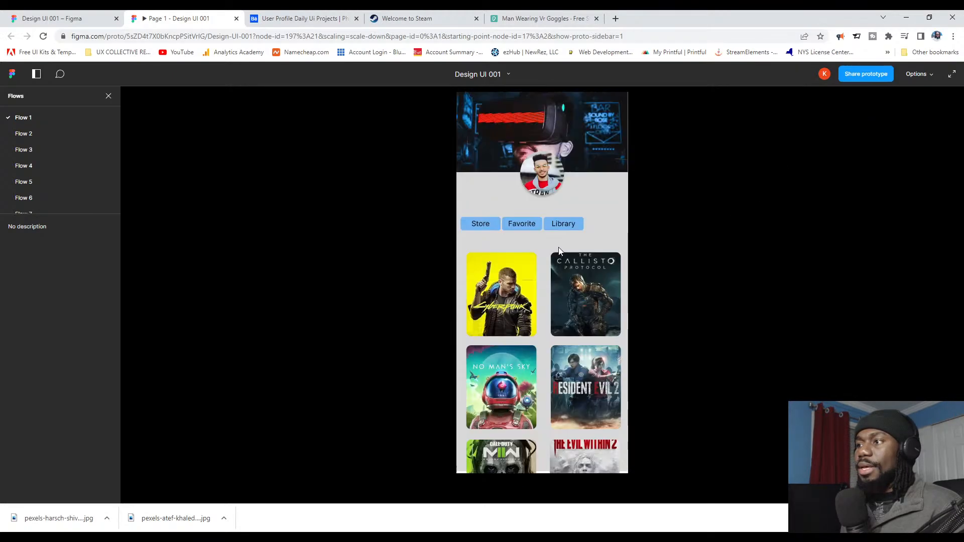
{"action": "scroll", "coordinate": [557, 238], "scroll_direction": "down", "scroll_amount": 1}
{"action": "scroll", "coordinate": [559, 229], "scroll_direction": "up", "scroll_amount": 1}
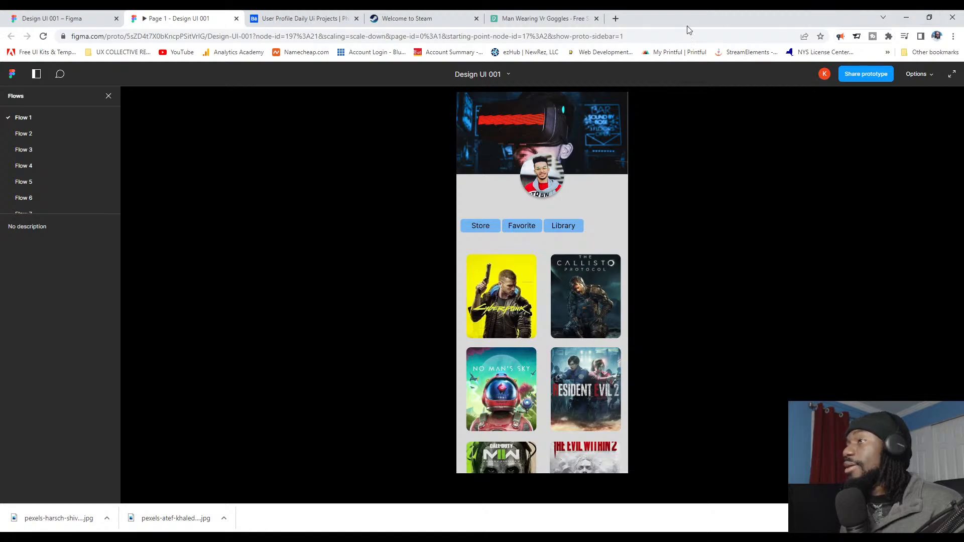
{"action": "middle_click", "coordinate": [181, 19]}
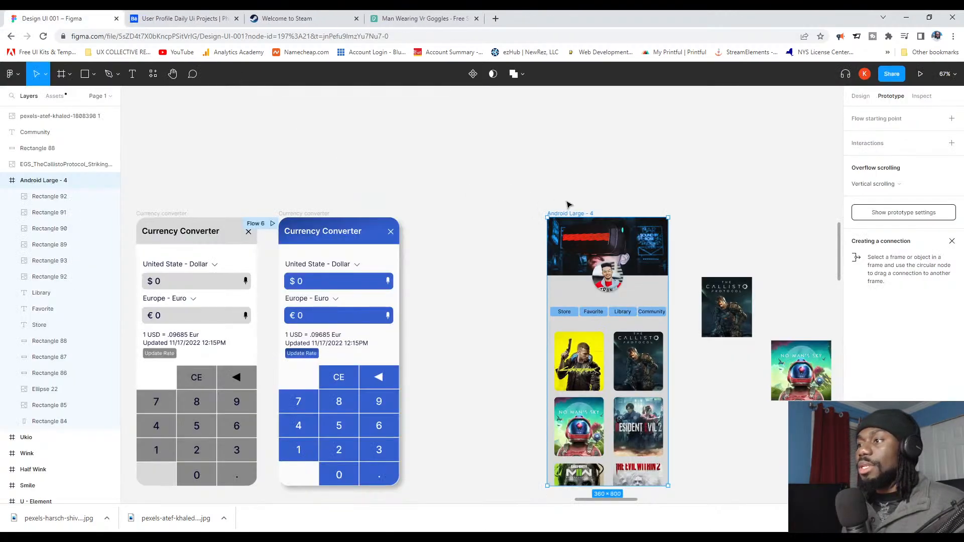
Step: Move the Community label and its button rectangle into the Android Large - 4 frame, beneath the Store label layer
{"action": "left_click", "coordinate": [416, 209]}
{"action": "scroll", "coordinate": [690, 339], "scroll_direction": "up", "scroll_amount": 3}
{"action": "scroll", "coordinate": [637, 314], "scroll_direction": "up", "scroll_amount": 1}
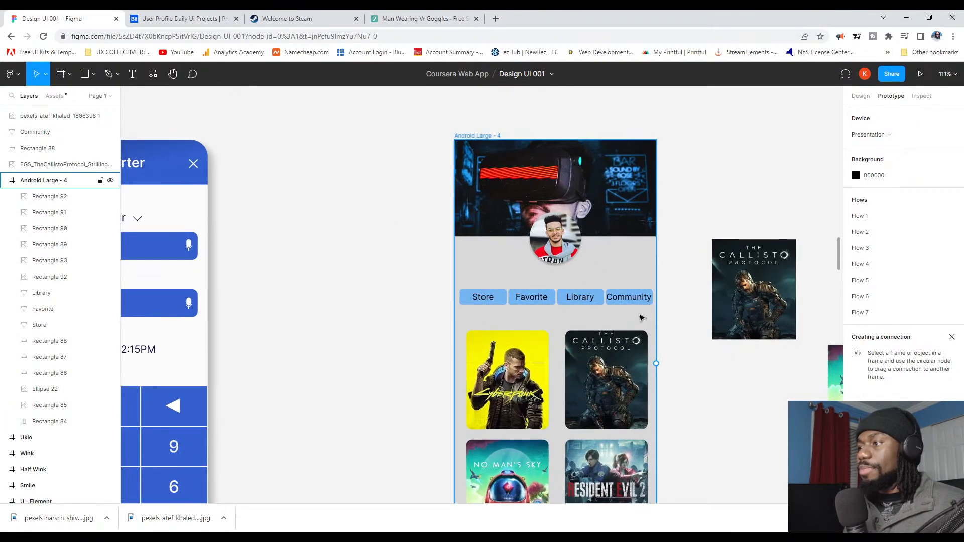
{"action": "left_click", "coordinate": [631, 302]}
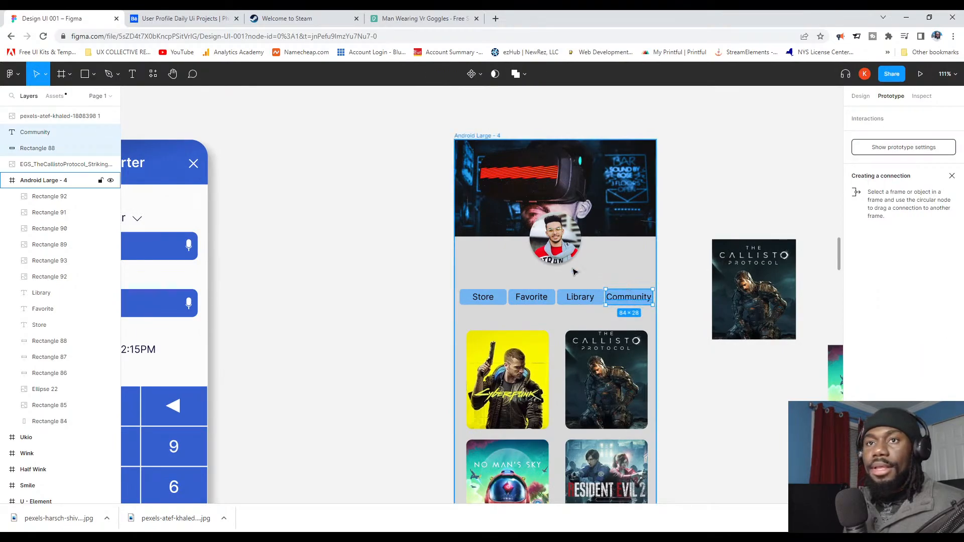
{"action": "left_click_drag", "start_coordinate": [30, 136], "coordinate": [60, 336]}
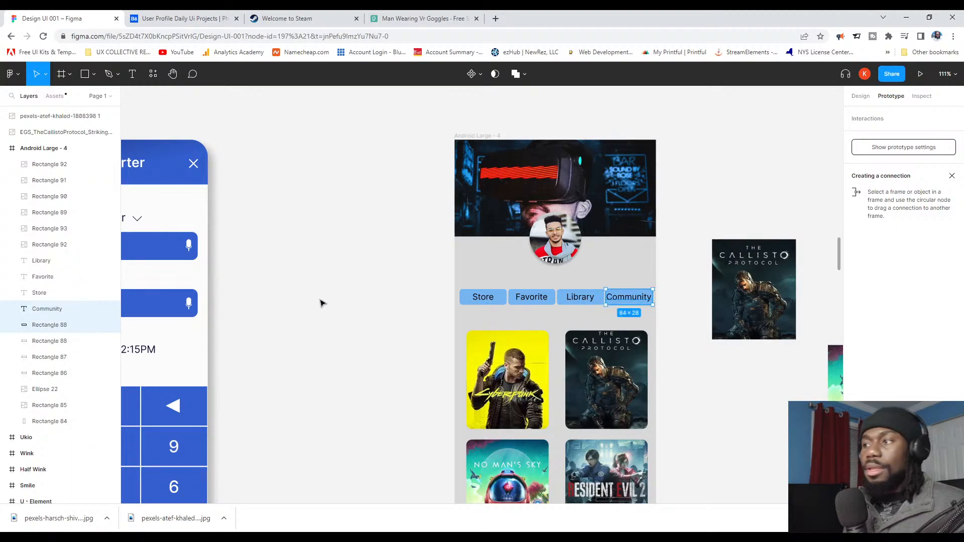
{"action": "left_click", "coordinate": [679, 281]}
Step: Inspect the profile layout and the header image's lower corners against the frame's edges at high zoom
{"action": "scroll", "coordinate": [627, 304], "scroll_direction": "up", "scroll_amount": 5}
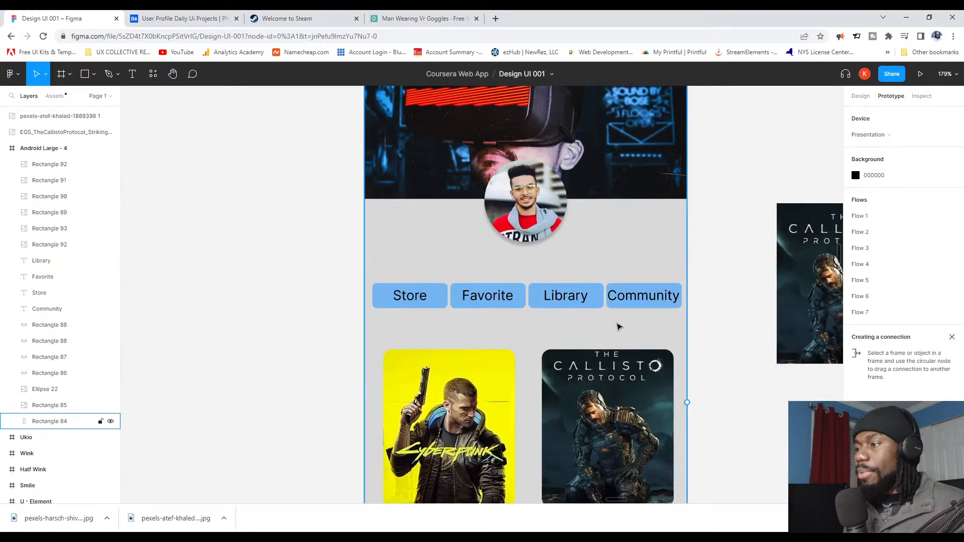
{"action": "left_click", "coordinate": [861, 96]}
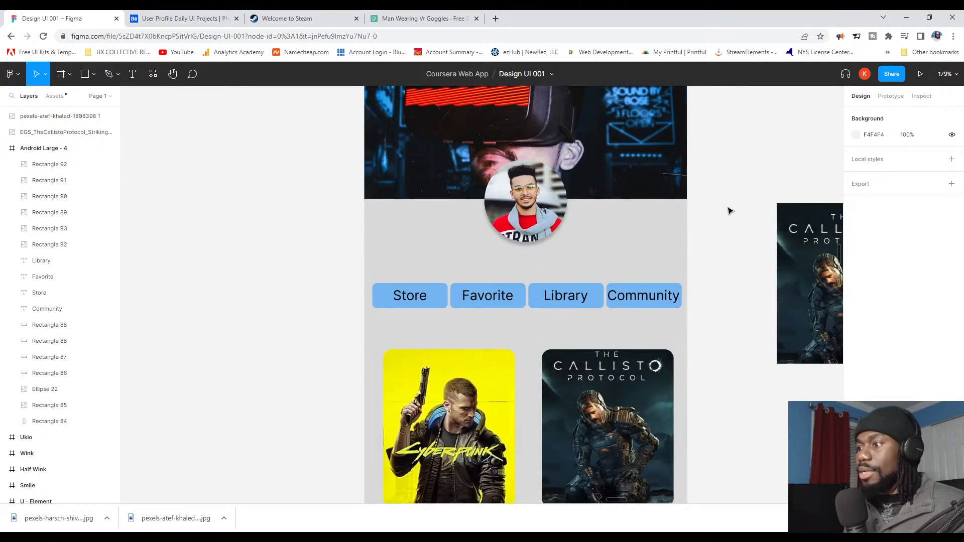
{"action": "scroll", "coordinate": [598, 280], "scroll_direction": "down", "scroll_amount": 1}
{"action": "scroll", "coordinate": [597, 279], "scroll_direction": "down", "scroll_amount": 1}
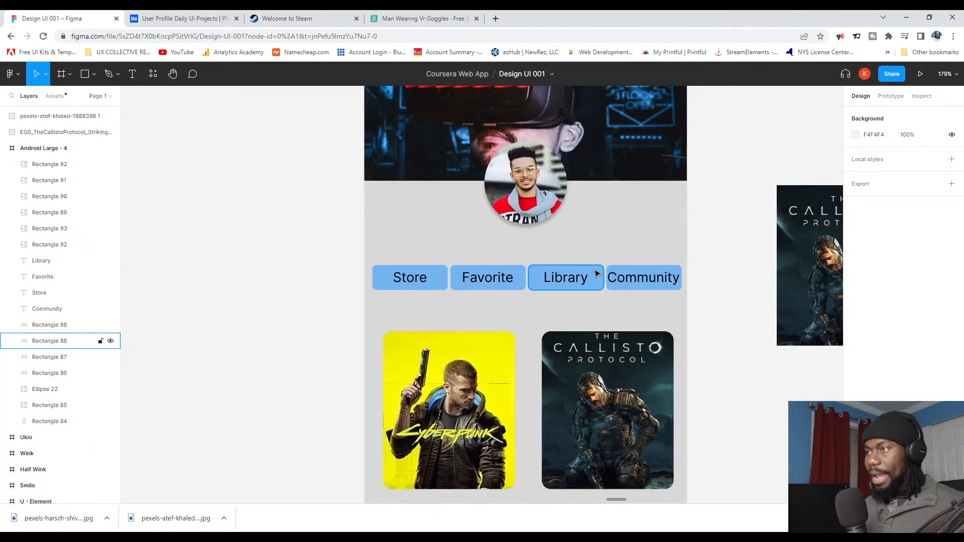
{"action": "scroll", "coordinate": [745, 279], "scroll_direction": "up", "scroll_amount": 3}
{"action": "scroll", "coordinate": [745, 280], "scroll_direction": "up", "scroll_amount": 10}
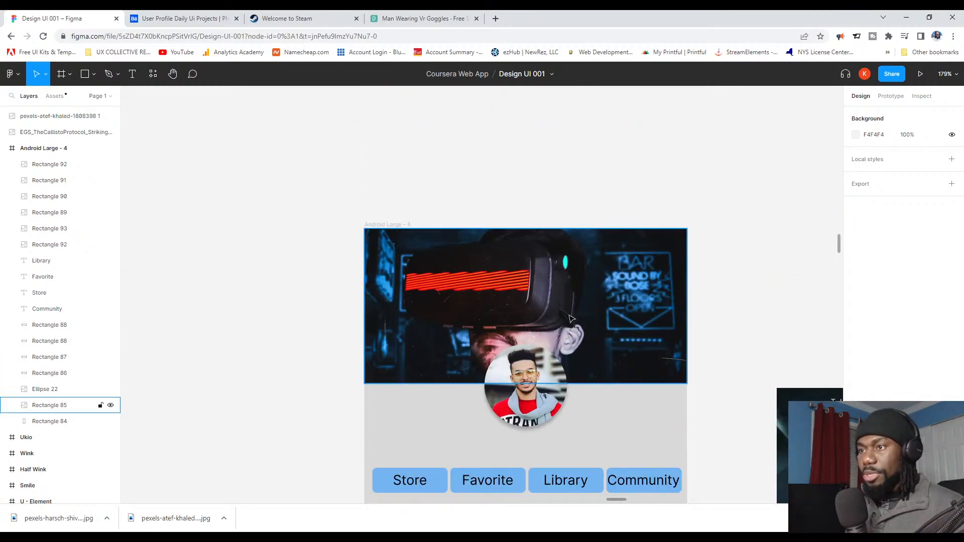
{"action": "scroll", "coordinate": [353, 379], "scroll_direction": "up", "scroll_amount": 10}
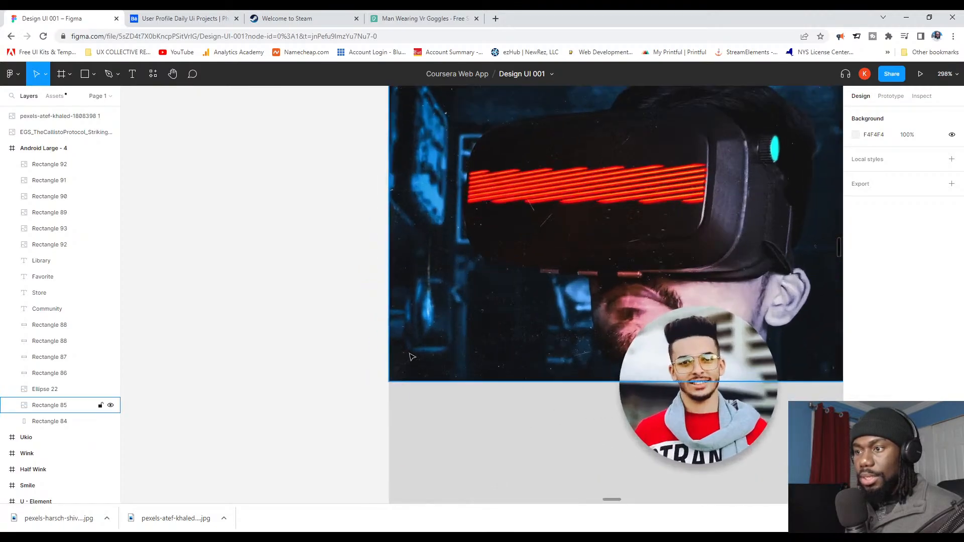
{"action": "scroll", "coordinate": [823, 310], "scroll_direction": "down", "scroll_amount": 7}
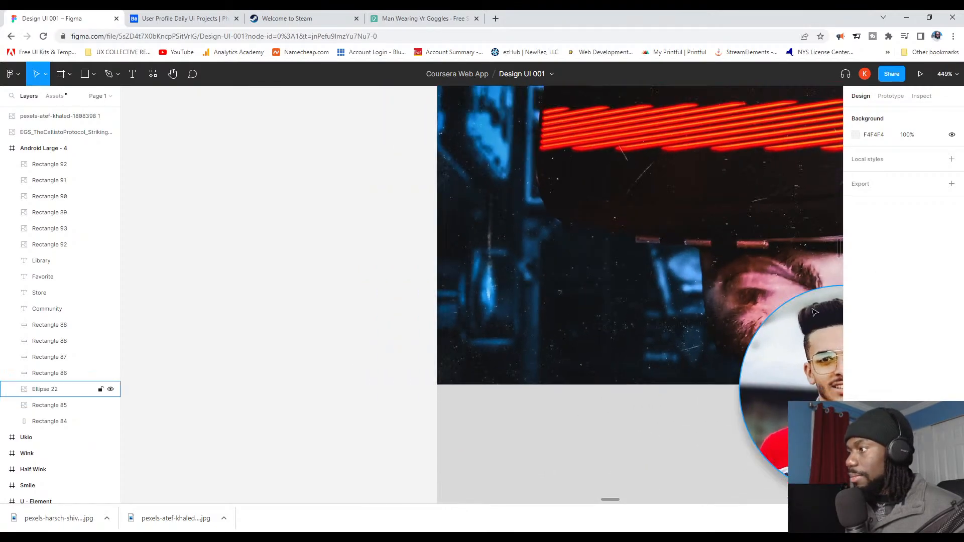
{"action": "scroll", "coordinate": [823, 309], "scroll_direction": "right", "scroll_amount": 7}
{"action": "scroll", "coordinate": [695, 328], "scroll_direction": "up", "scroll_amount": 6}
{"action": "scroll", "coordinate": [652, 352], "scroll_direction": "up", "scroll_amount": 4}
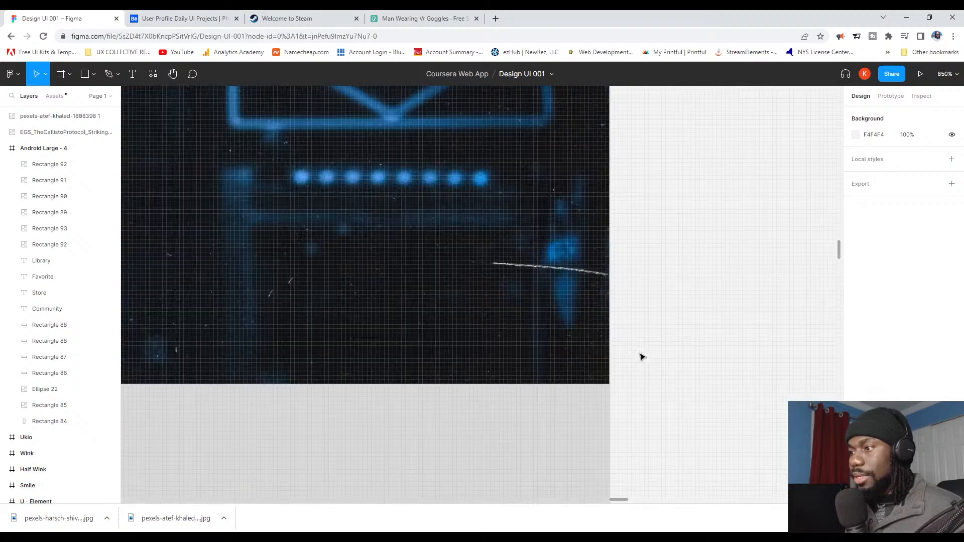
{"action": "scroll", "coordinate": [634, 363], "scroll_direction": "up", "scroll_amount": 3}
{"action": "scroll", "coordinate": [620, 361], "scroll_direction": "down", "scroll_amount": 6}
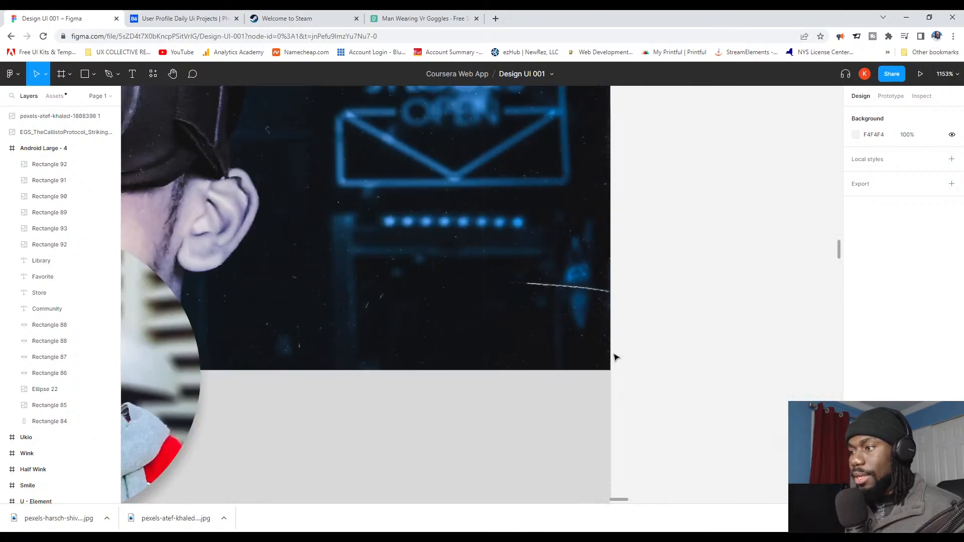
{"action": "scroll", "coordinate": [606, 347], "scroll_direction": "up", "scroll_amount": 8}
{"action": "left_click", "coordinate": [607, 343]}
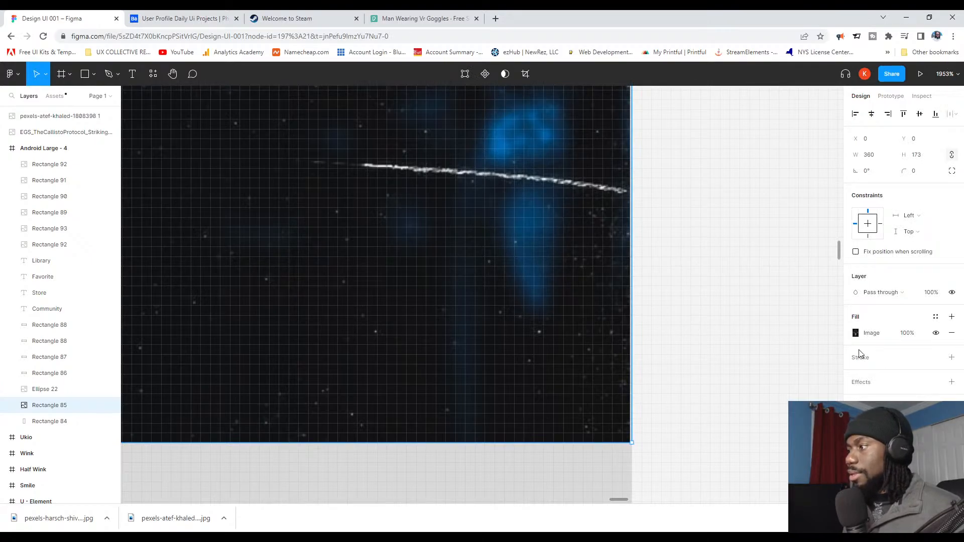
{"action": "left_click", "coordinate": [856, 333]}
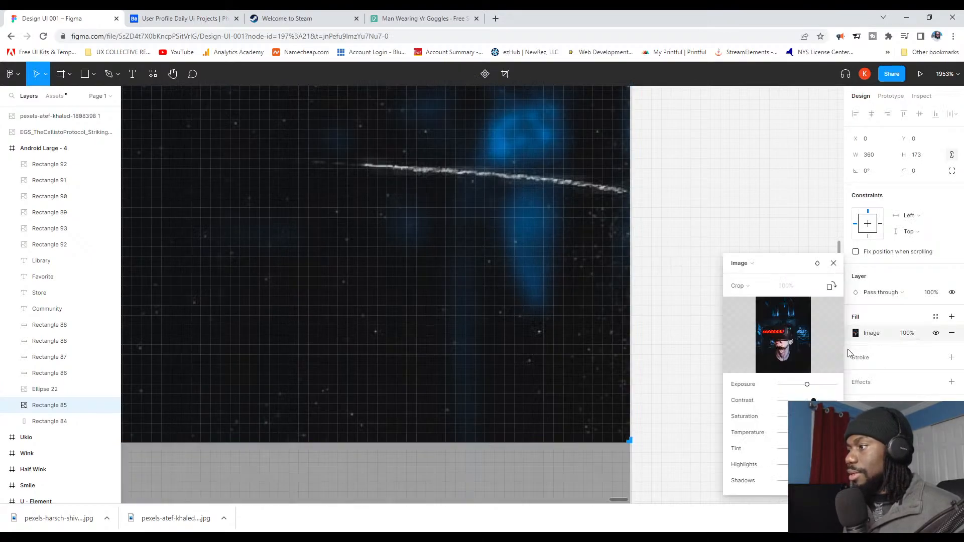
{"action": "left_click", "coordinate": [751, 286]}
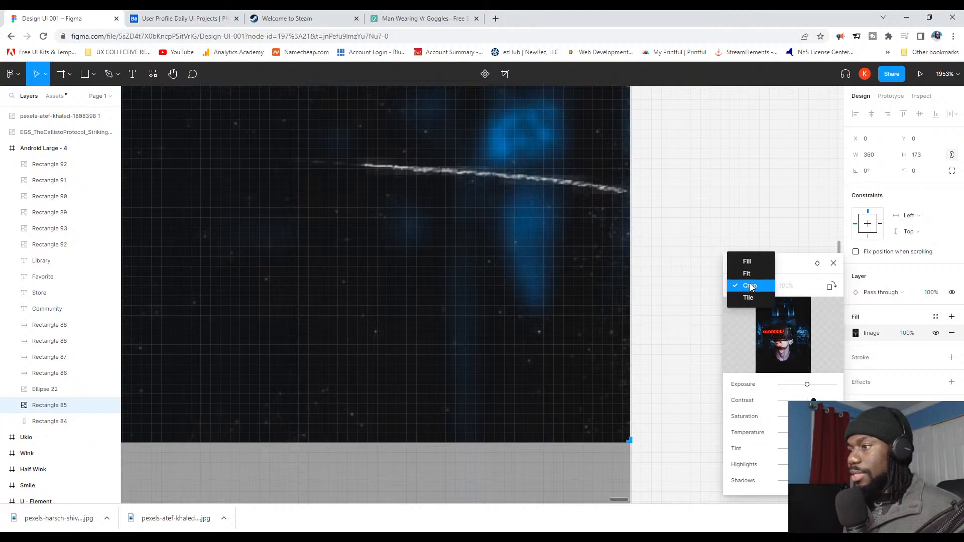
{"action": "left_click", "coordinate": [577, 314]}
{"action": "left_click", "coordinate": [577, 314]}
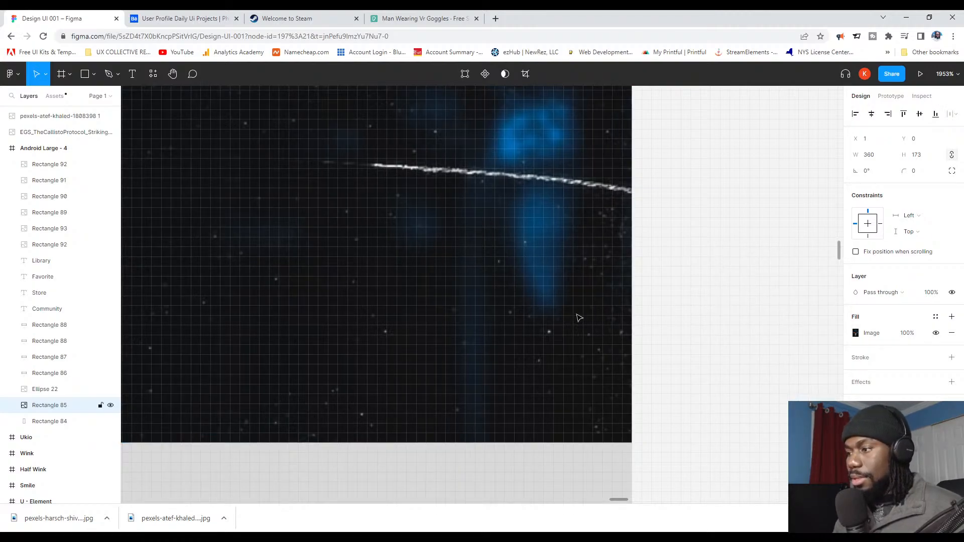
Step: Nudge the header image 1 px to the right and check its lower-left corner against the frame's edge
{"action": "key", "text": "Right"}
{"action": "scroll", "coordinate": [498, 328], "scroll_direction": "down", "scroll_amount": 6}
{"action": "scroll", "coordinate": [166, 271], "scroll_direction": "down", "scroll_amount": 2}
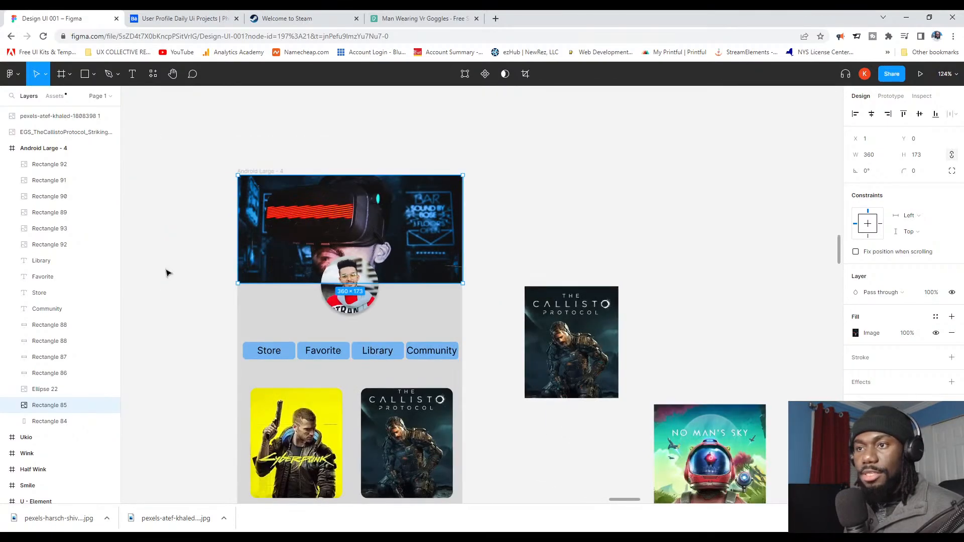
{"action": "scroll", "coordinate": [232, 272], "scroll_direction": "up", "scroll_amount": 8}
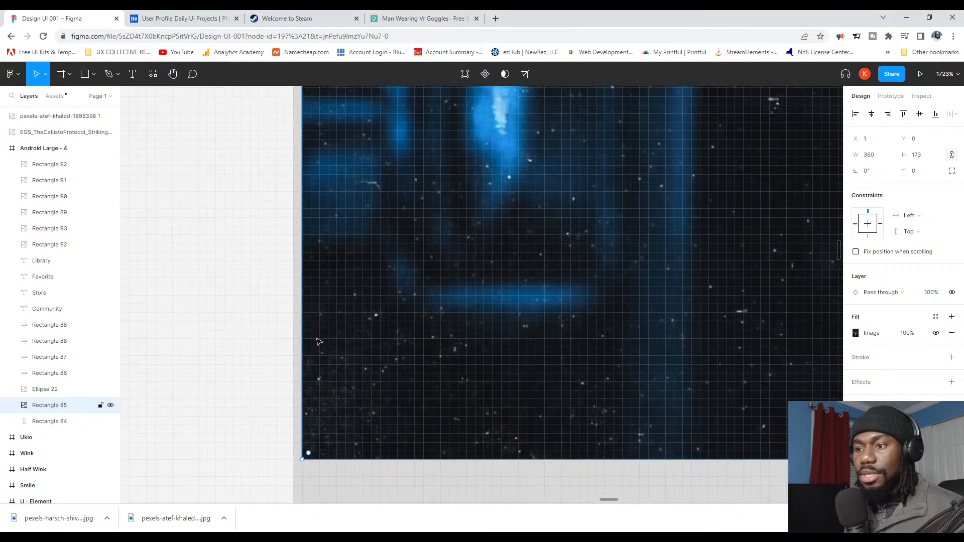
{"action": "scroll", "coordinate": [306, 326], "scroll_direction": "down", "scroll_amount": 5}
{"action": "scroll", "coordinate": [302, 333], "scroll_direction": "down", "scroll_amount": 2}
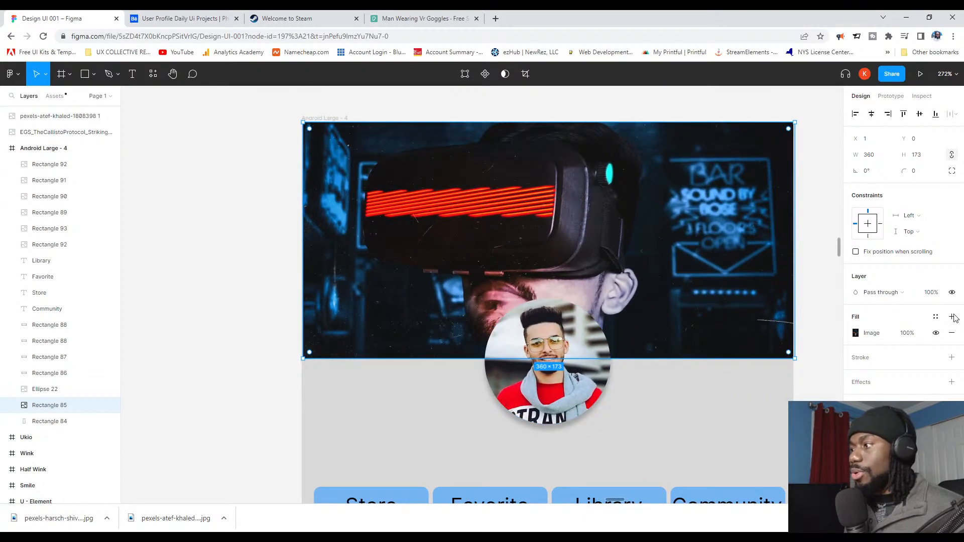
Step: Extend the header image's crop area past the frame's left edge to 364.16 × 175 and adjust the picture inside it
{"action": "left_click", "coordinate": [872, 334]}
{"action": "left_click", "coordinate": [749, 286]}
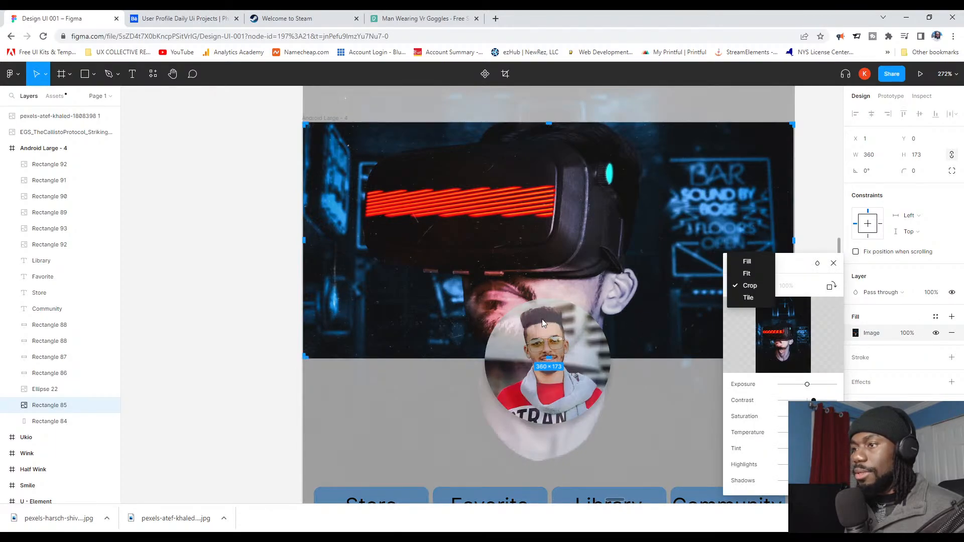
{"action": "left_click", "coordinate": [345, 335]}
{"action": "mouse_move", "coordinate": [305, 359]}
{"action": "left_mouse_down"}
{"action": "mouse_move", "coordinate": [283, 365]}
{"action": "mouse_move", "coordinate": [306, 362]}
{"action": "left_mouse_up"}
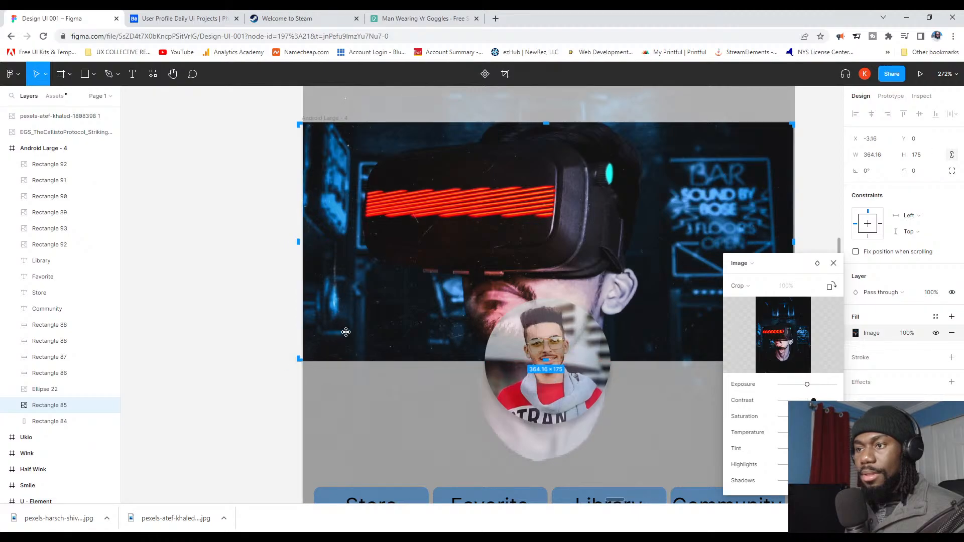
{"action": "left_click_drag", "start_coordinate": [348, 328], "coordinate": [351, 315]}
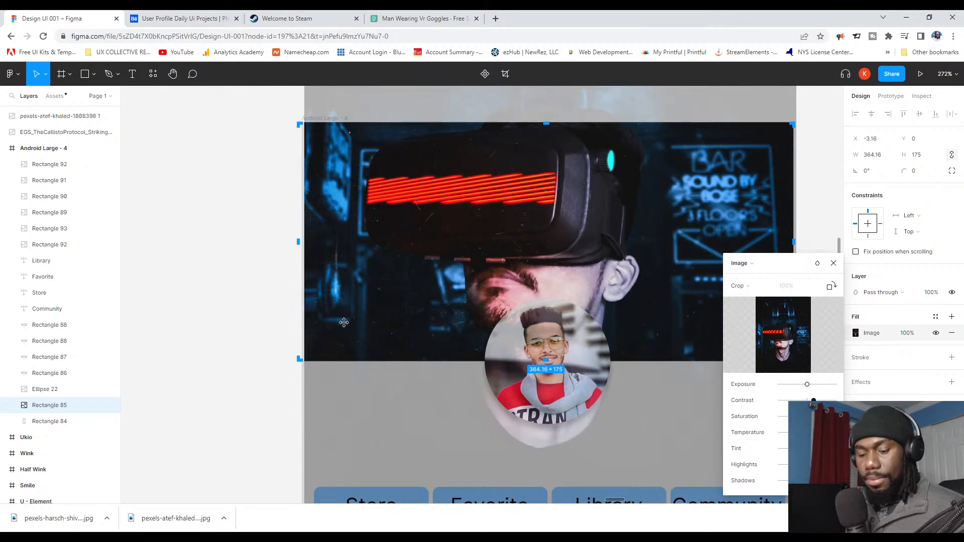
{"action": "scroll", "coordinate": [351, 317], "scroll_direction": "down", "scroll_amount": 10}
{"action": "scroll", "coordinate": [329, 426], "scroll_direction": "up", "scroll_amount": 5}
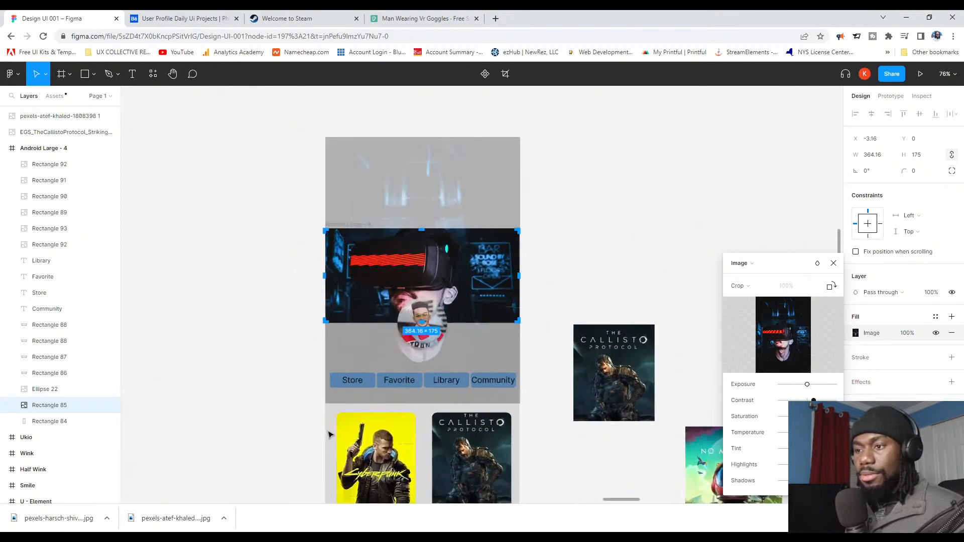
Step: Stretch the picture slightly from its lower corners inside the header crop, undo the extra leftward shift, and finish cropping
{"action": "left_click_drag", "start_coordinate": [324, 401], "coordinate": [324, 403]}
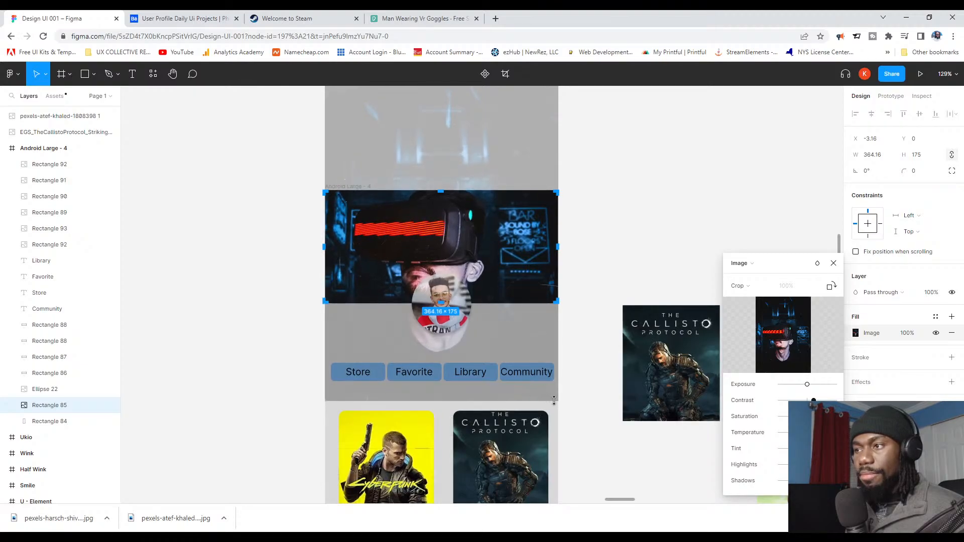
{"action": "left_click_drag", "start_coordinate": [558, 401], "coordinate": [559, 401]}
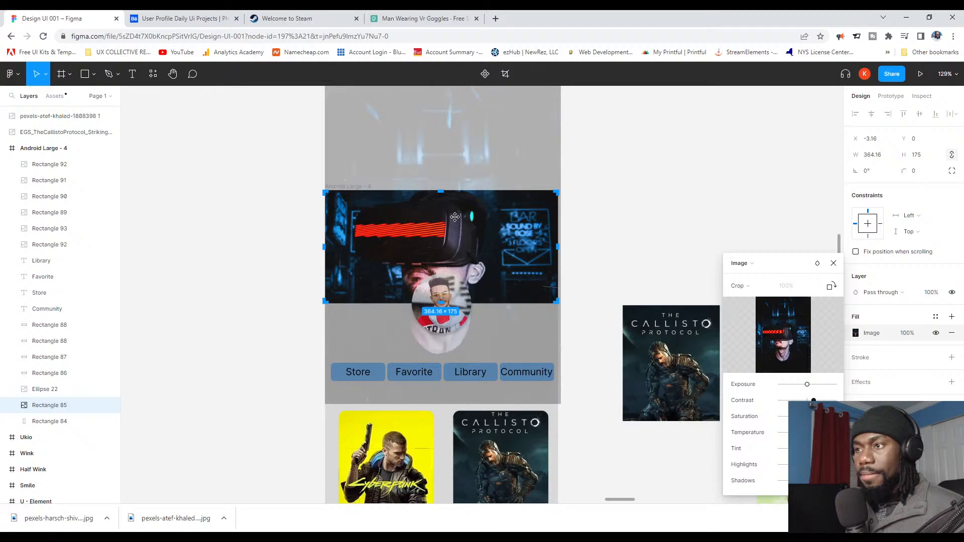
{"action": "left_click_drag", "start_coordinate": [455, 216], "coordinate": [450, 217]}
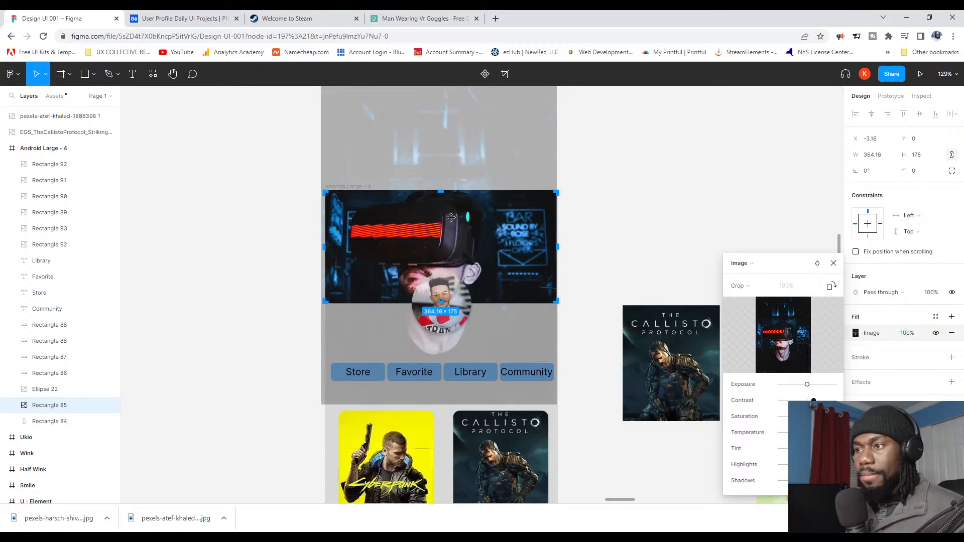
{"action": "key", "text": "ctrl+z"}
{"action": "left_click", "coordinate": [613, 228]}
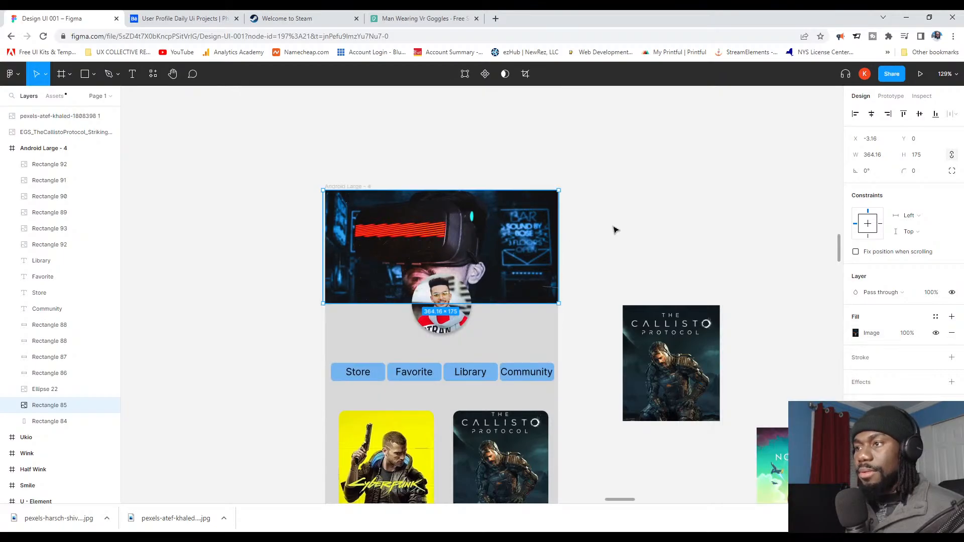
Step: Review the header and overall profile layout, comparing them with the user profile reference on Behance
{"action": "scroll", "coordinate": [433, 304], "scroll_direction": "up", "scroll_amount": 5}
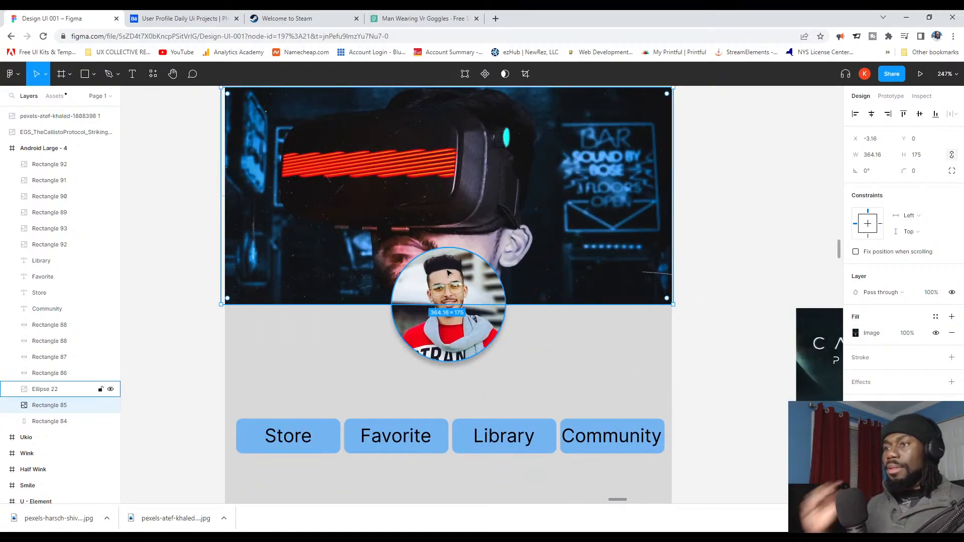
{"action": "scroll", "coordinate": [467, 266], "scroll_direction": "down", "scroll_amount": 5}
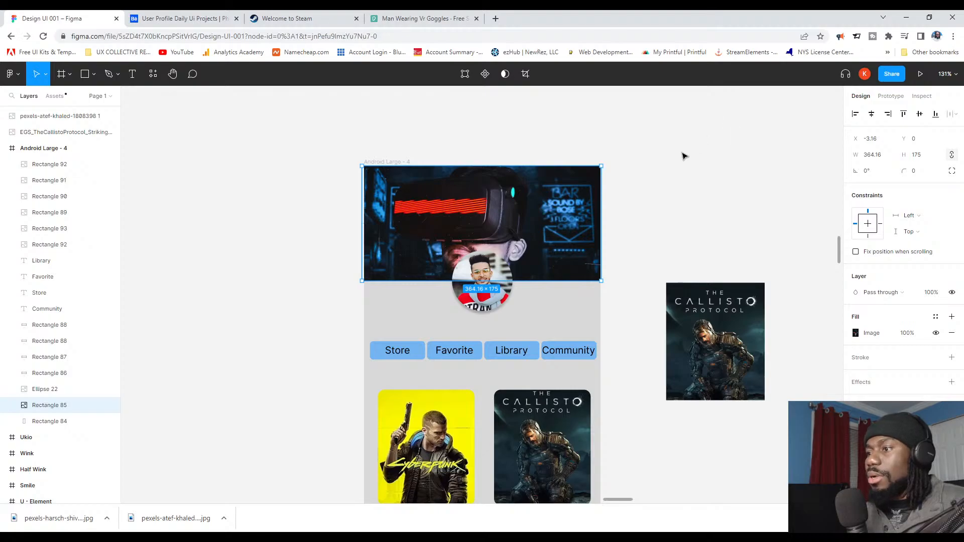
{"action": "left_click", "coordinate": [675, 168]}
{"action": "scroll", "coordinate": [621, 289], "scroll_direction": "down", "scroll_amount": 1}
{"action": "scroll", "coordinate": [542, 230], "scroll_direction": "down", "scroll_amount": 3}
{"action": "scroll", "coordinate": [542, 231], "scroll_direction": "down", "scroll_amount": 5}
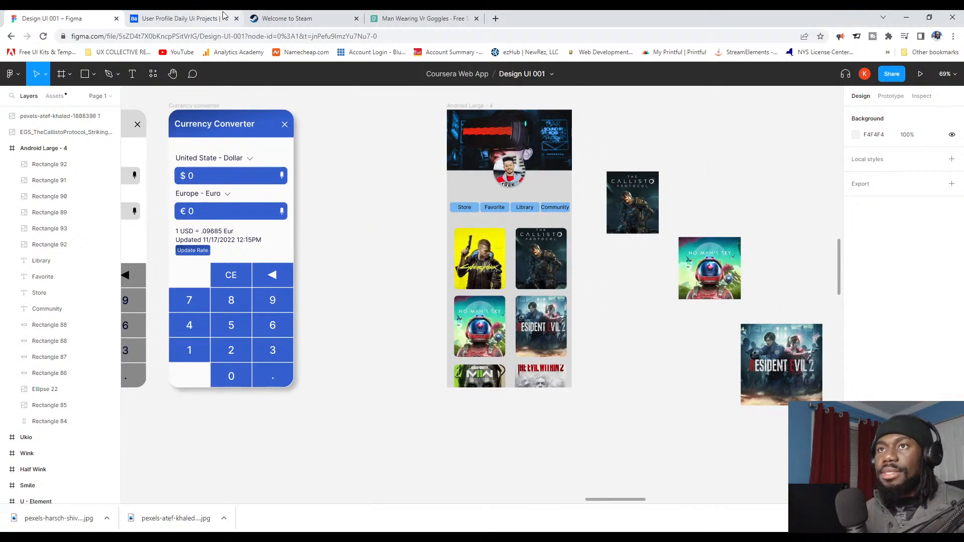
{"action": "left_click", "coordinate": [202, 20]}
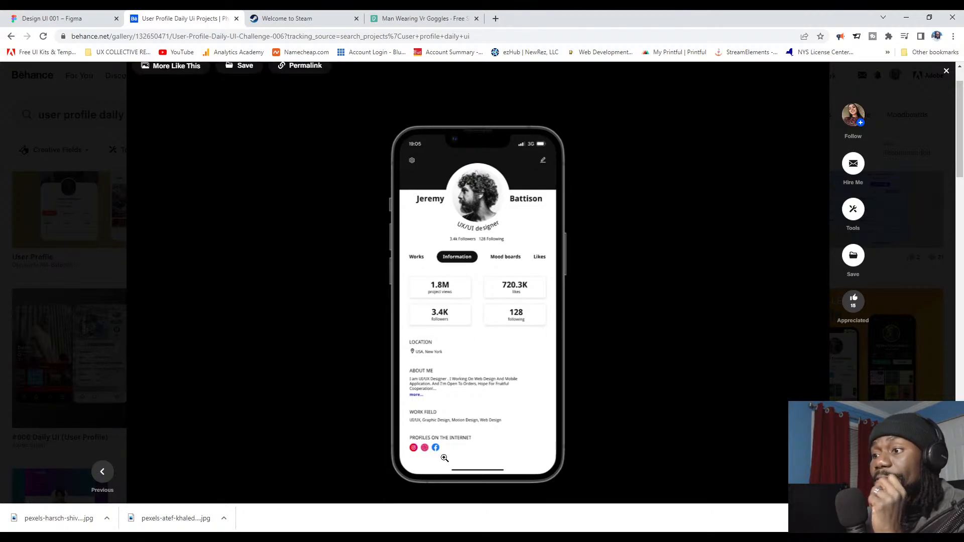
{"action": "left_click", "coordinate": [65, 18]}
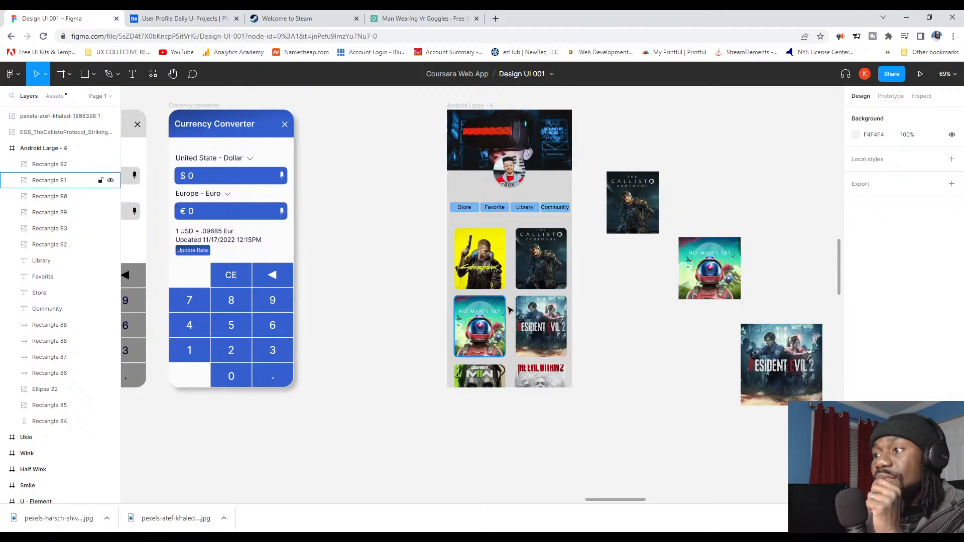
Step: Set the image fill of The Evil Within 2 cover to Crop
{"action": "scroll", "coordinate": [500, 308], "scroll_direction": "up", "scroll_amount": 1}
{"action": "scroll", "coordinate": [493, 299], "scroll_direction": "down", "scroll_amount": 1}
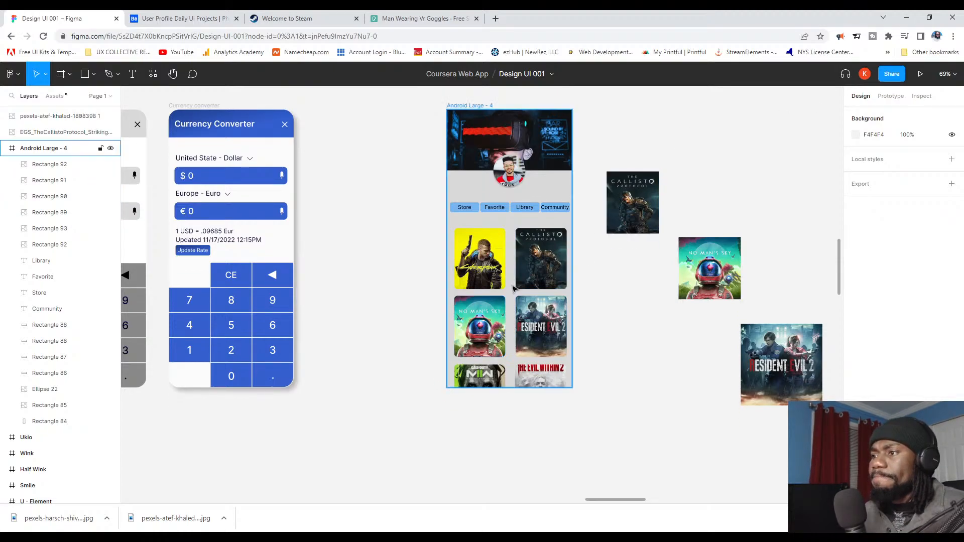
{"action": "scroll", "coordinate": [508, 279], "scroll_direction": "up", "scroll_amount": 1}
{"action": "scroll", "coordinate": [509, 279], "scroll_direction": "up", "scroll_amount": 5}
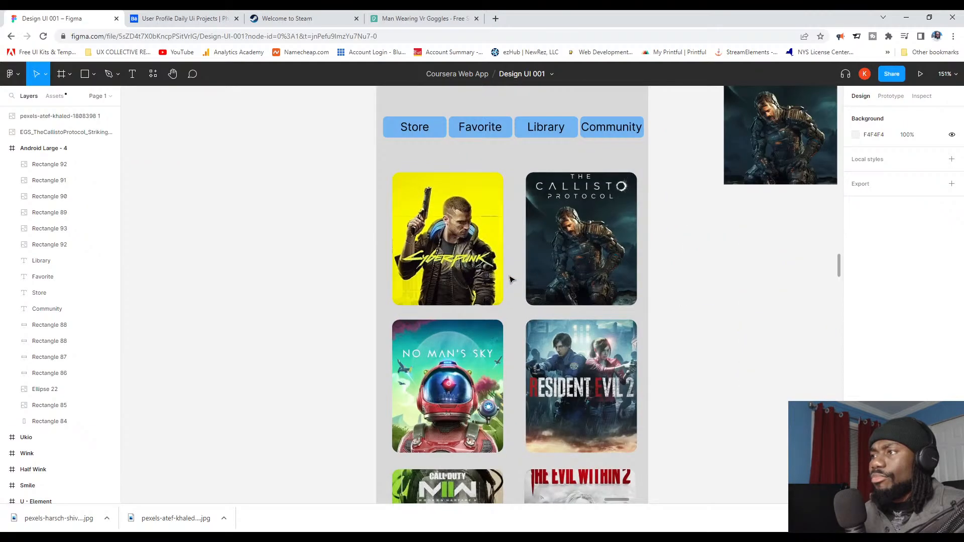
{"action": "scroll", "coordinate": [508, 279], "scroll_direction": "down", "scroll_amount": 1}
{"action": "scroll", "coordinate": [510, 278], "scroll_direction": "down", "scroll_amount": 2}
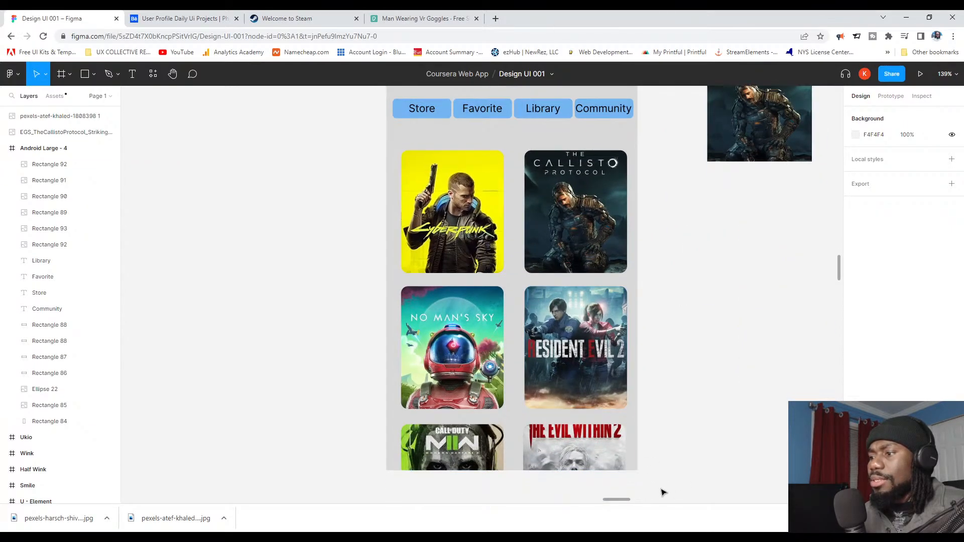
{"action": "left_click", "coordinate": [605, 453]}
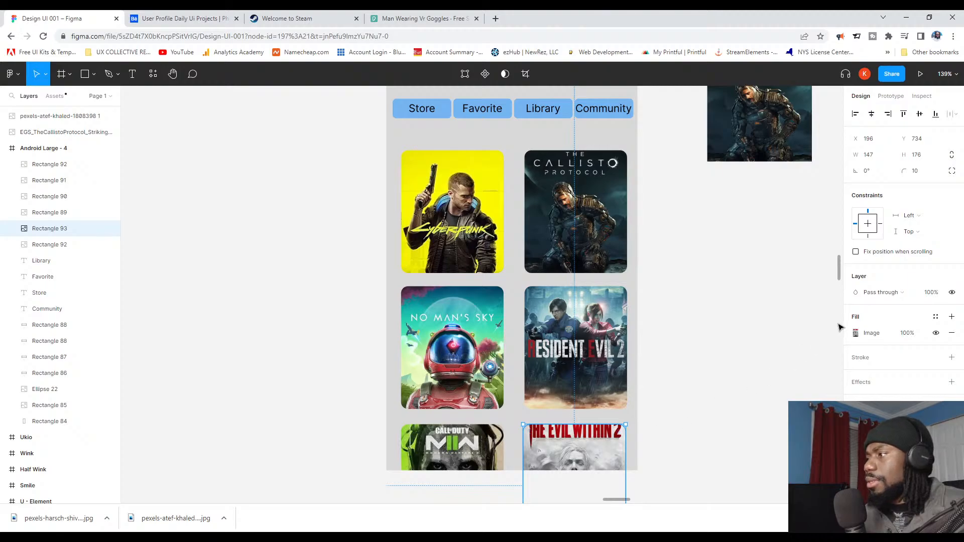
{"action": "left_click", "coordinate": [856, 335]}
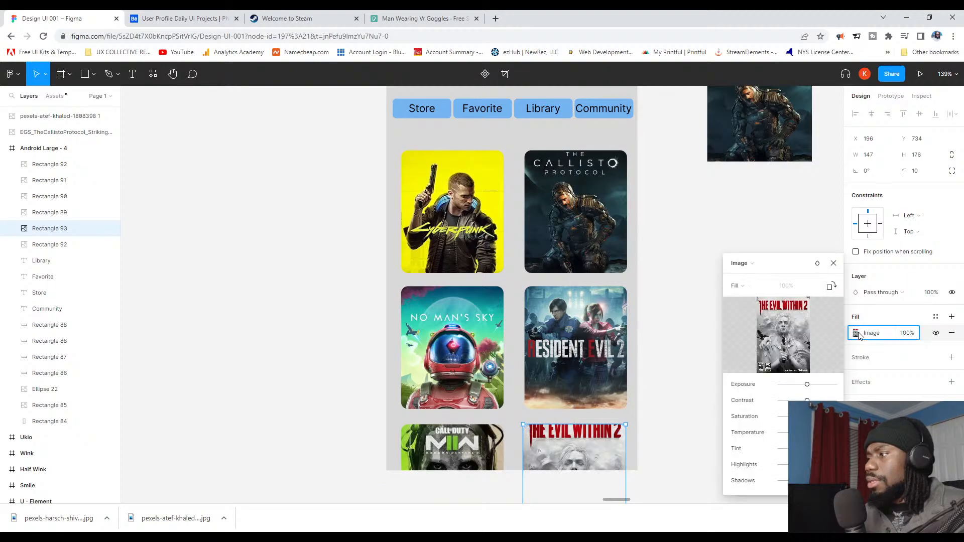
{"action": "left_click", "coordinate": [756, 286]}
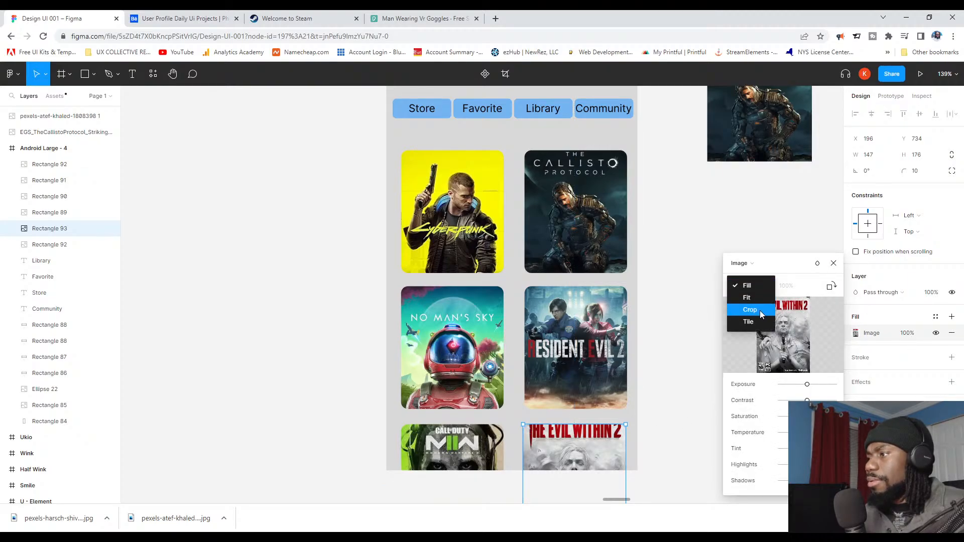
{"action": "left_click", "coordinate": [760, 310]}
Step: Shift The Evil Within 2 artwork down inside its crop so the full title fits within the cover, and finish cropping
{"action": "scroll", "coordinate": [608, 431], "scroll_direction": "down", "scroll_amount": 2}
{"action": "scroll", "coordinate": [609, 431], "scroll_direction": "down", "scroll_amount": 1}
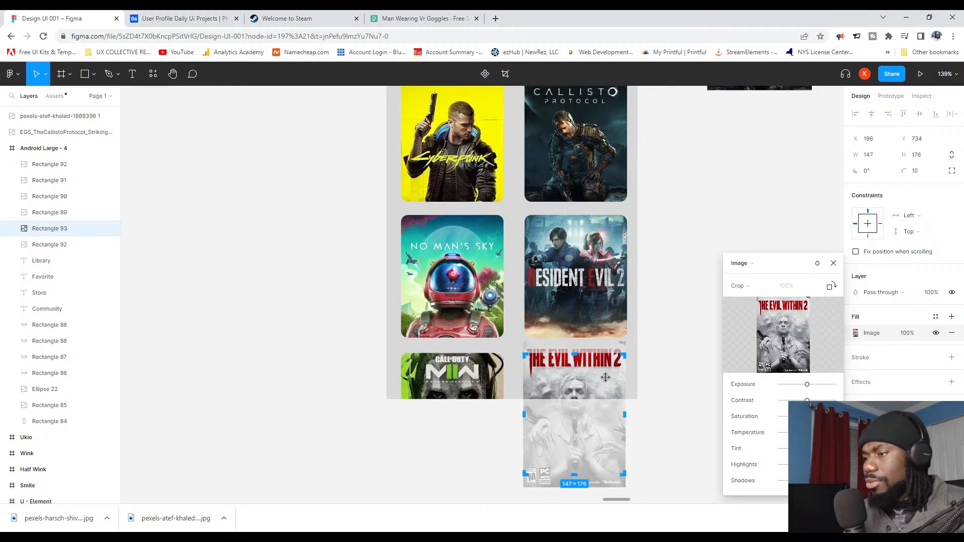
{"action": "key", "text": "Down"}
{"action": "key", "text": "Down"}
{"action": "key", "text": "Down"}
{"action": "key", "text": "Down"}
{"action": "key", "text": "Down"}
{"action": "key", "text": "Down"}
{"action": "key", "text": "Down"}
{"action": "key", "text": "Down"}
{"action": "key", "text": "Down"}
{"action": "key", "text": "Down"}
{"action": "key", "text": "Down"}
{"action": "key", "text": "Down"}
{"action": "key", "text": "Up"}
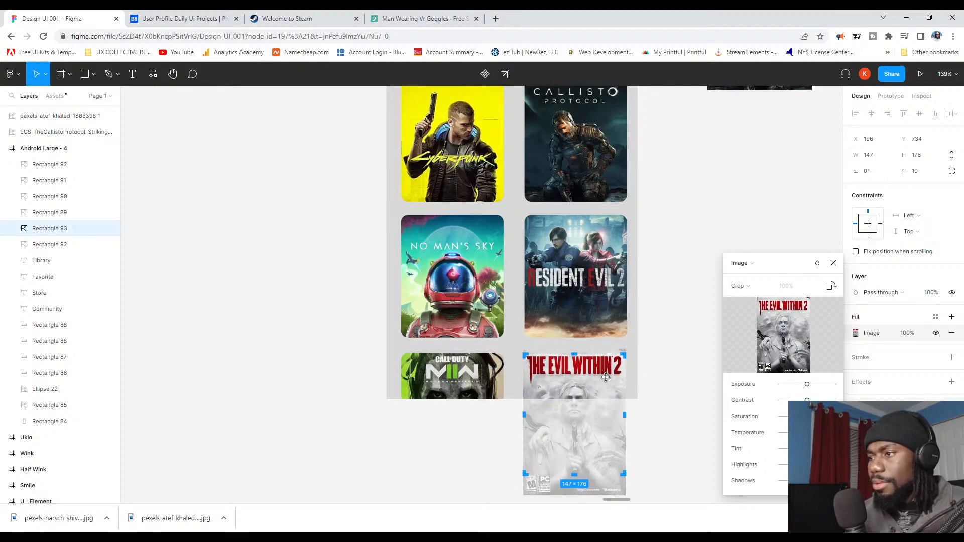
{"action": "key", "text": "Up"}
{"action": "key", "text": "Up"}
{"action": "key", "text": "Down"}
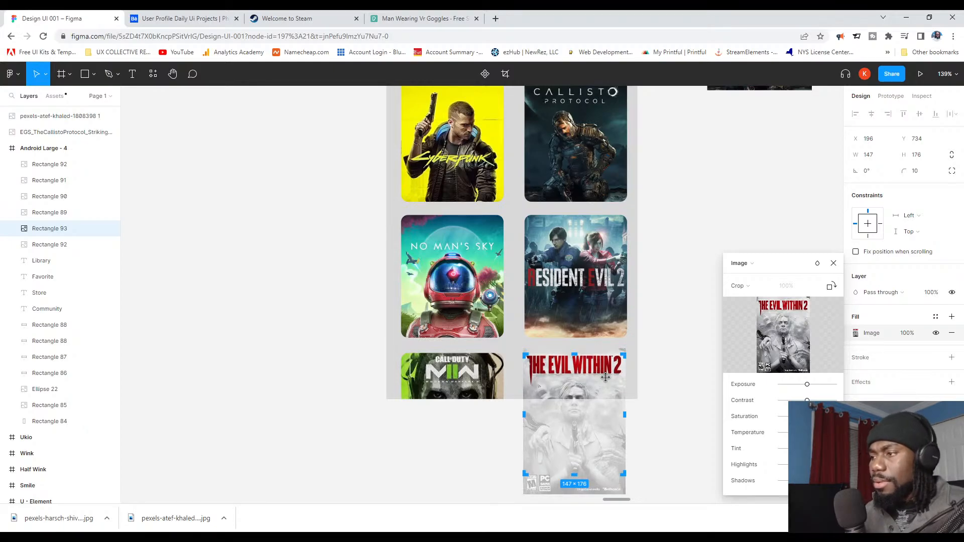
{"action": "key", "text": "Escape"}
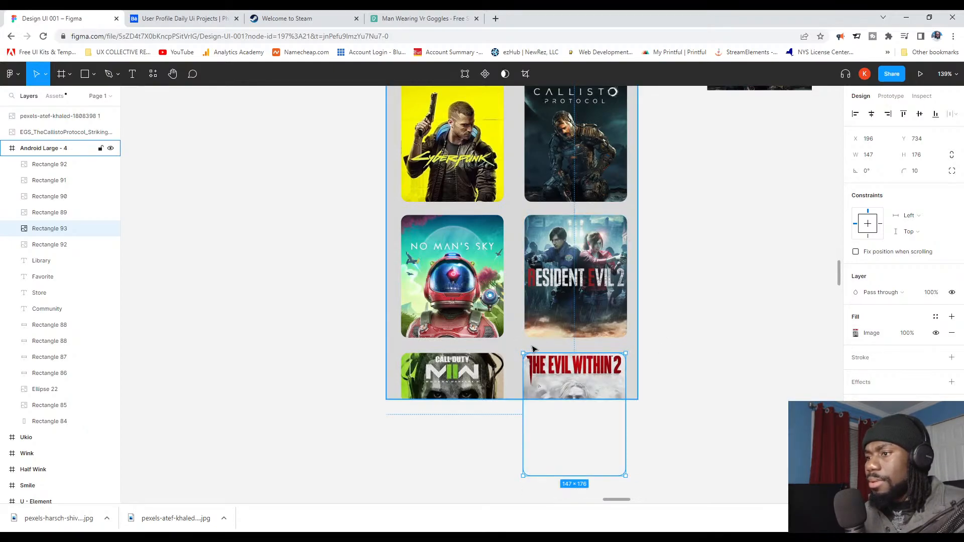
Step: Examine the profile screen and the header image's lower corners with their radius handles
{"action": "scroll", "coordinate": [541, 328], "scroll_direction": "up", "scroll_amount": 2}
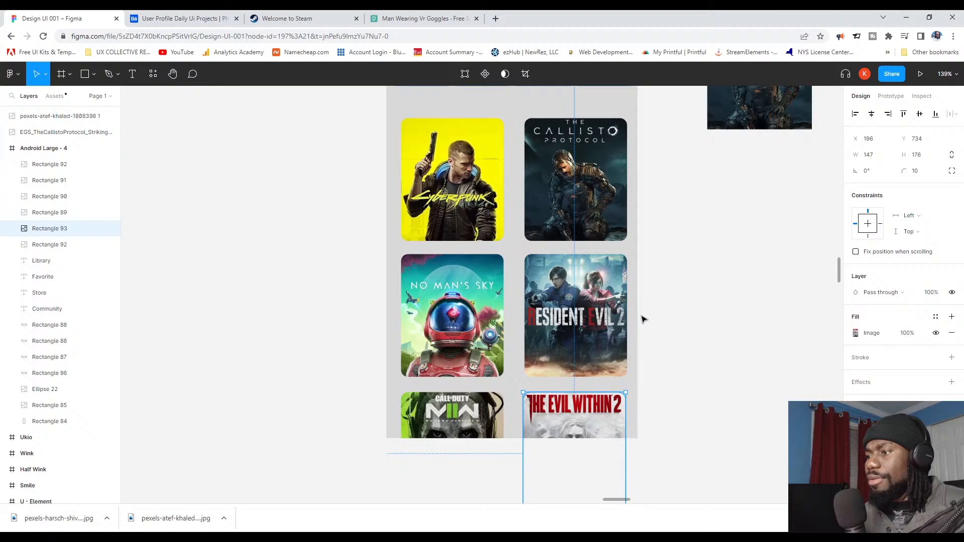
{"action": "left_click", "coordinate": [723, 269]}
{"action": "scroll", "coordinate": [724, 231], "scroll_direction": "down", "scroll_amount": 3}
{"action": "scroll", "coordinate": [703, 190], "scroll_direction": "up", "scroll_amount": 3}
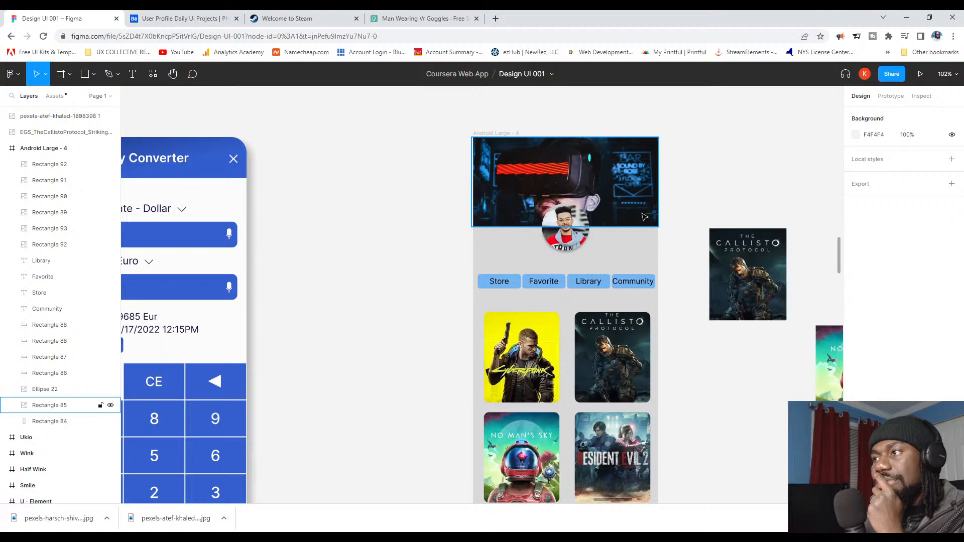
{"action": "left_click", "coordinate": [502, 223]}
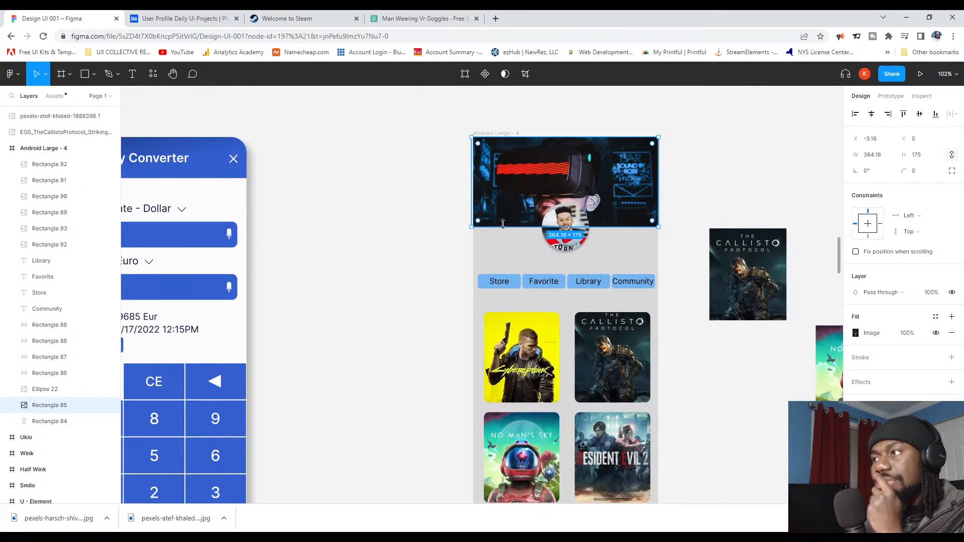
{"action": "mouse_move", "coordinate": [652, 221]}
{"action": "left_mouse_down"}
{"action": "mouse_move", "coordinate": [624, 216]}
{"action": "mouse_move", "coordinate": [648, 236]}
{"action": "left_mouse_up"}
{"action": "left_click_drag", "start_coordinate": [484, 224], "coordinate": [412, 252]}
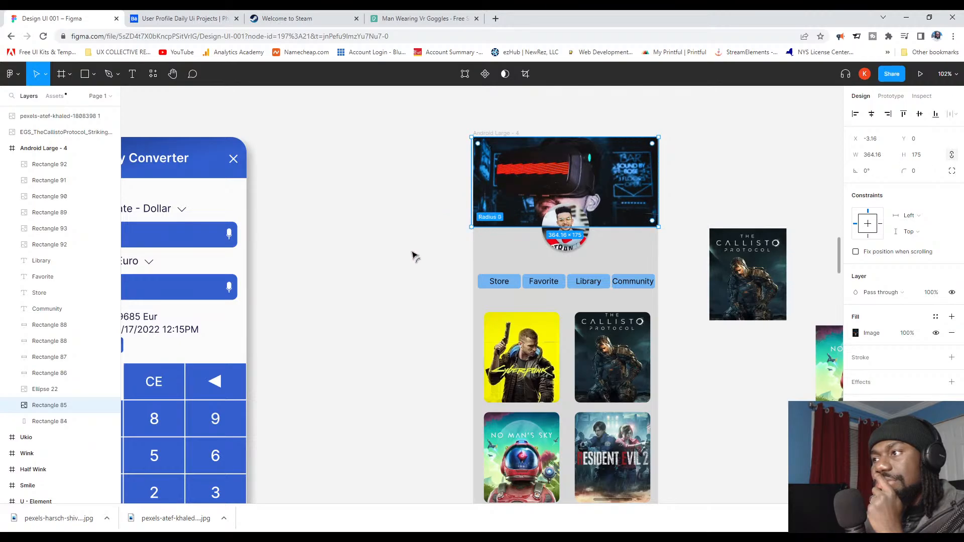
{"action": "left_click", "coordinate": [707, 184]}
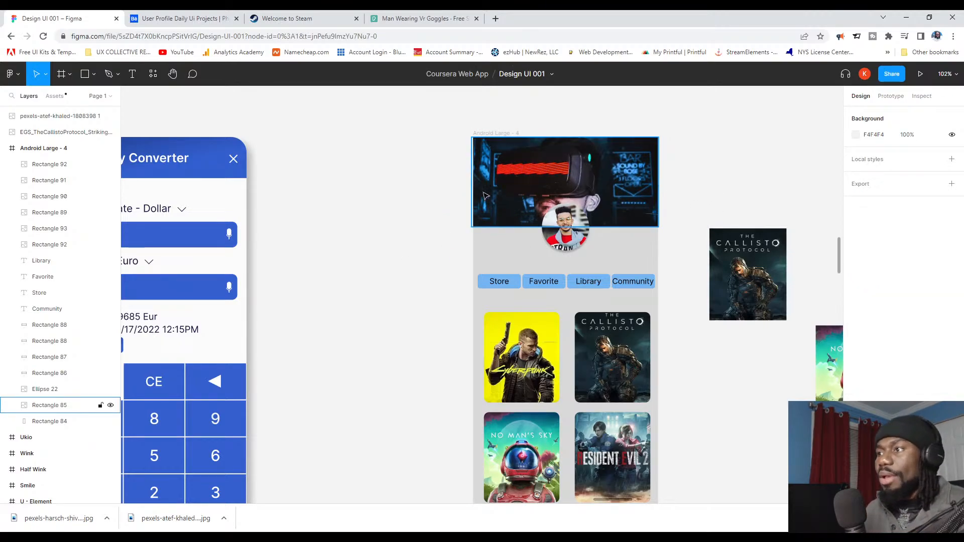
Step: Review the whole profile screen frame, from the header image down to the bottom row of game covers
{"action": "scroll", "coordinate": [687, 195], "scroll_direction": "down", "scroll_amount": 2}
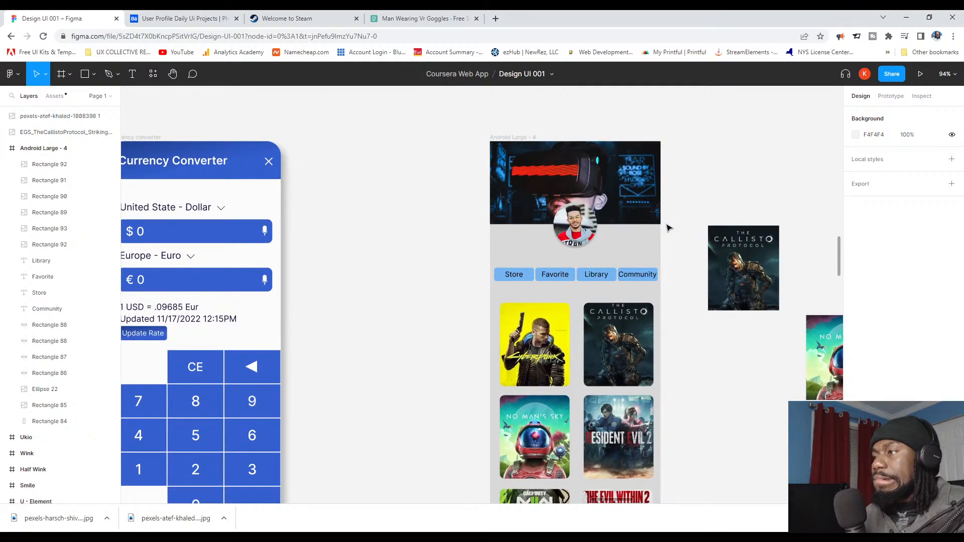
{"action": "left_click", "coordinate": [635, 247]}
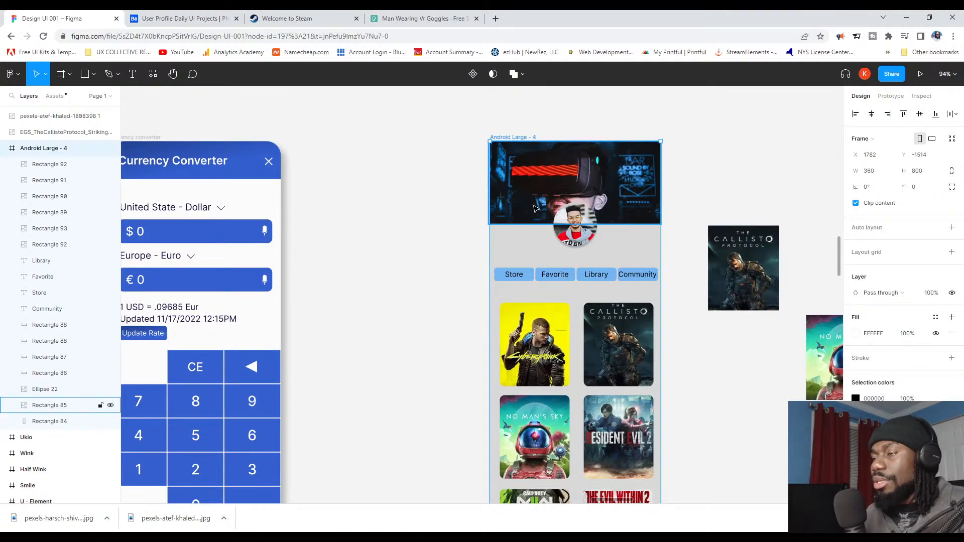
{"action": "scroll", "coordinate": [535, 208], "scroll_direction": "up", "scroll_amount": 3}
{"action": "scroll", "coordinate": [527, 216], "scroll_direction": "down", "scroll_amount": 5}
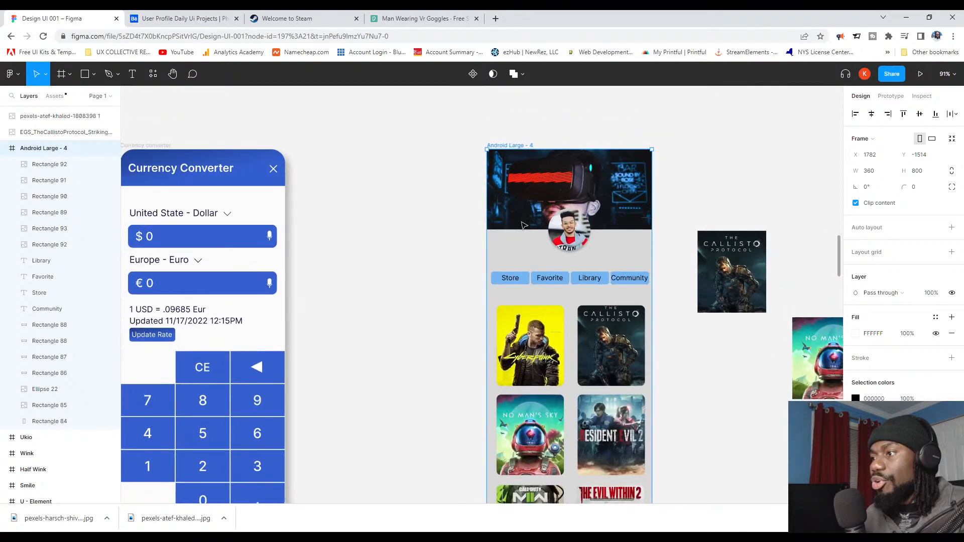
{"action": "scroll", "coordinate": [522, 225], "scroll_direction": "down", "scroll_amount": 2}
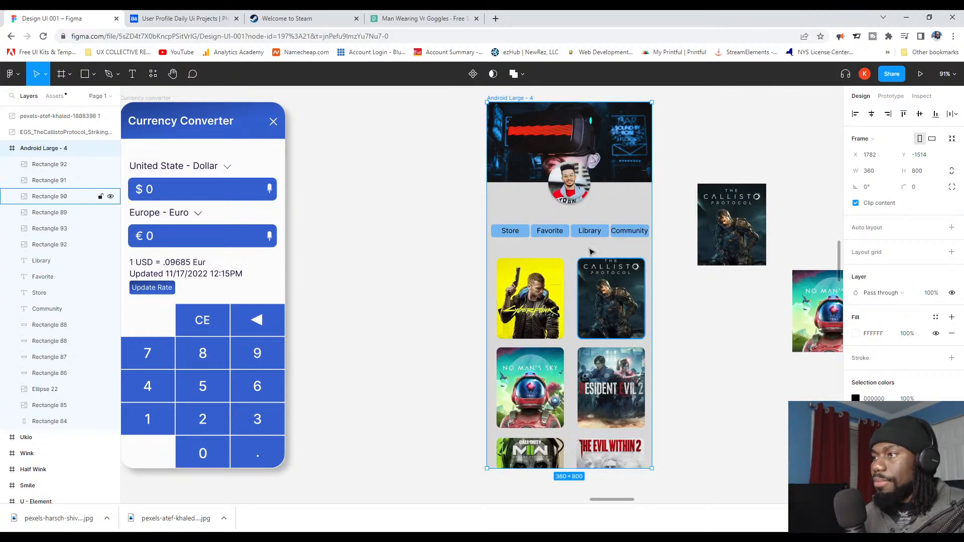
Step: Move the grey background rectangle behind the profile content to about X -42, Y 48
{"action": "left_click", "coordinate": [720, 172]}
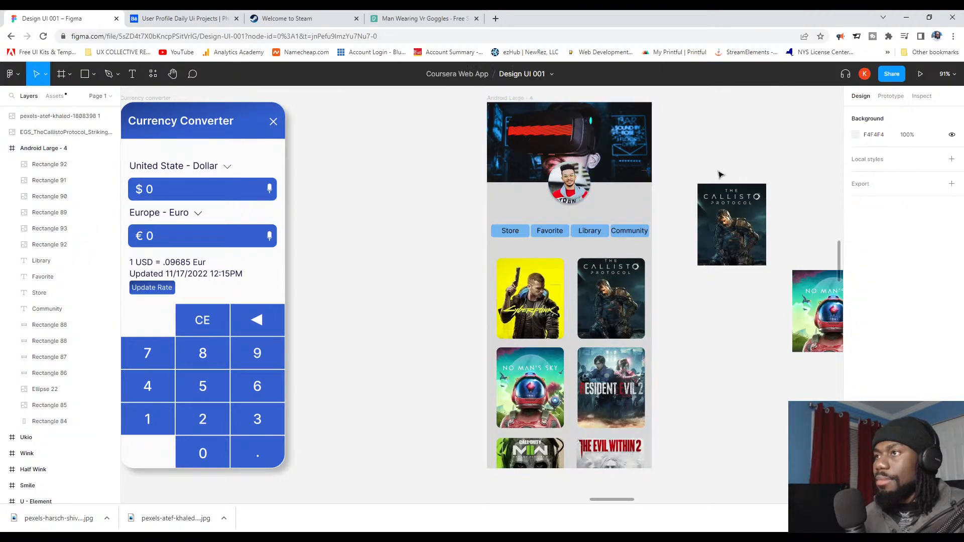
{"action": "left_click", "coordinate": [618, 201]}
{"action": "left_click_drag", "start_coordinate": [617, 201], "coordinate": [600, 223]}
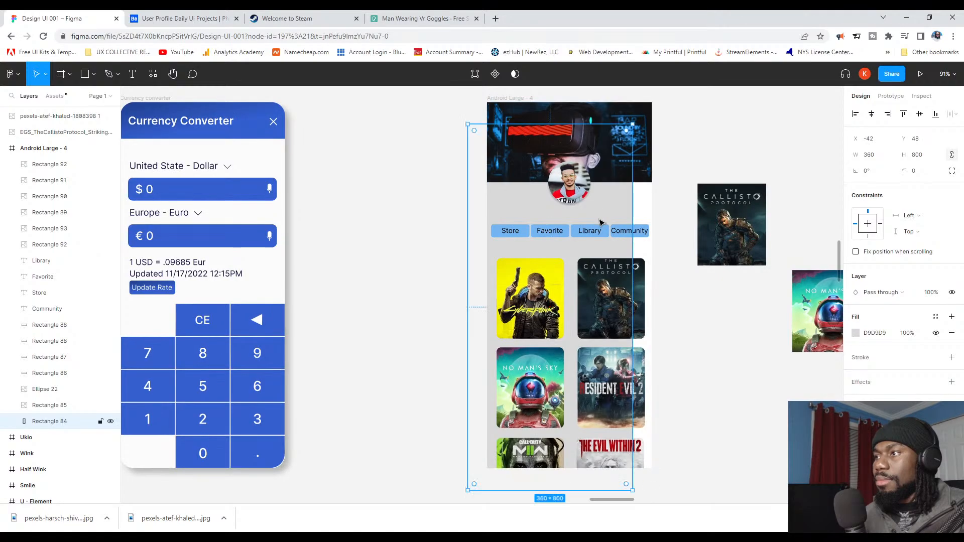
Step: Undo the last move of the phone screen's grey background rectangle and change its solid fill to a linear gradient
{"action": "key", "text": "ctrl+z"}
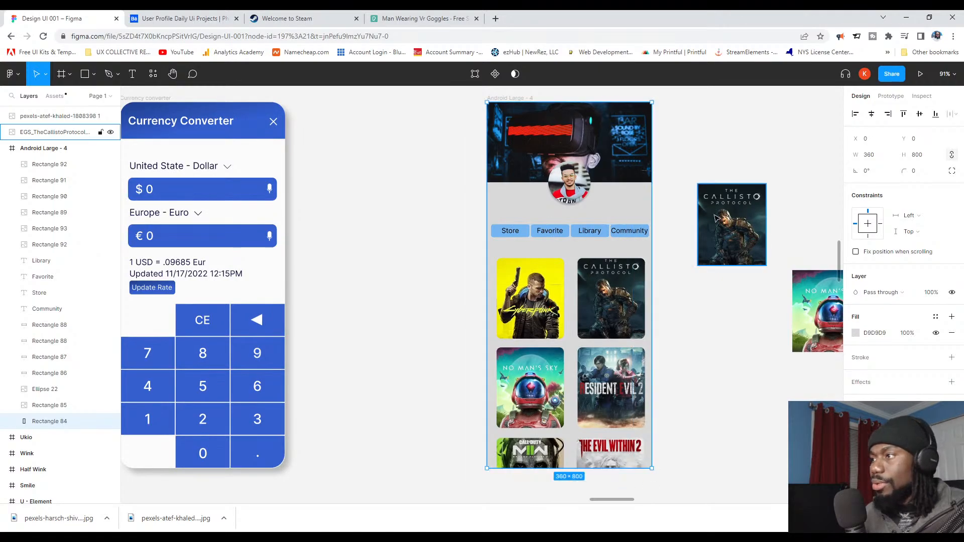
{"action": "left_click", "coordinate": [856, 333]}
{"action": "left_click", "coordinate": [747, 242]}
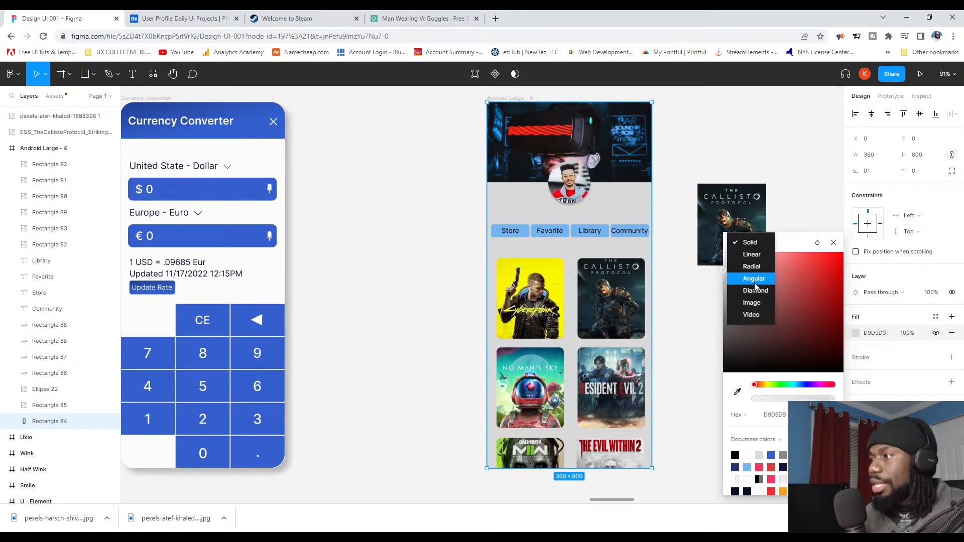
{"action": "left_click", "coordinate": [752, 254]}
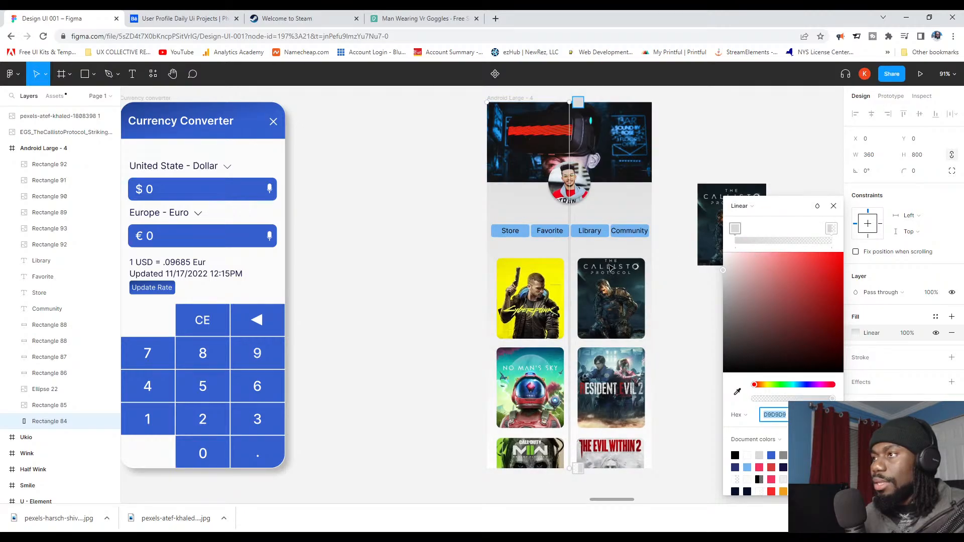
Step: Sample dark tones from the header photo for the gradient stops, using 101921 for the first and 111214 for the last
{"action": "left_click", "coordinate": [735, 229]}
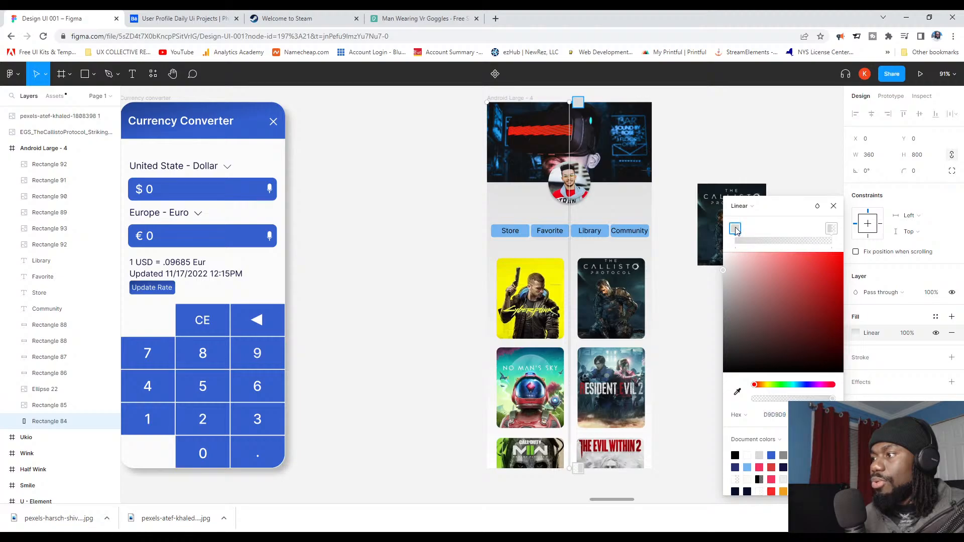
{"action": "left_click", "coordinate": [736, 390]}
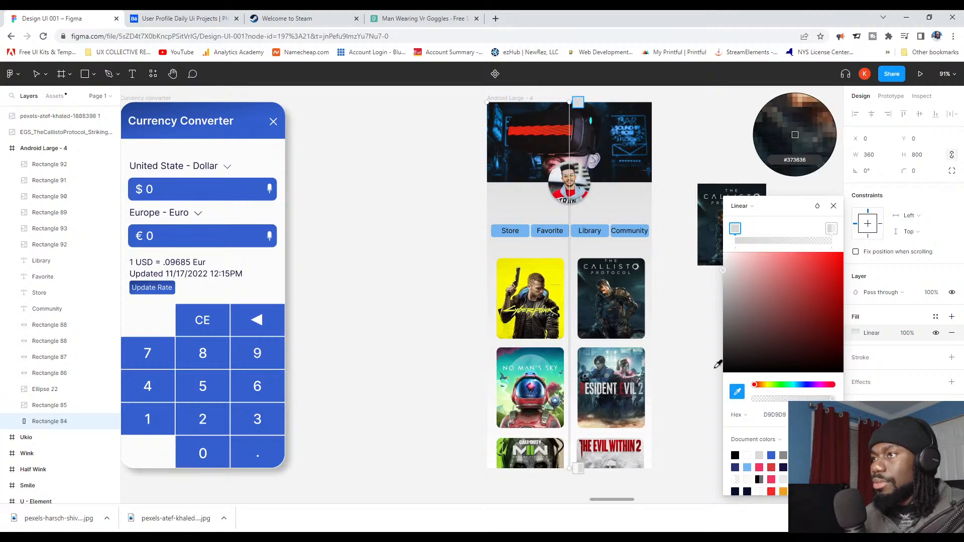
{"action": "left_click", "coordinate": [512, 104]}
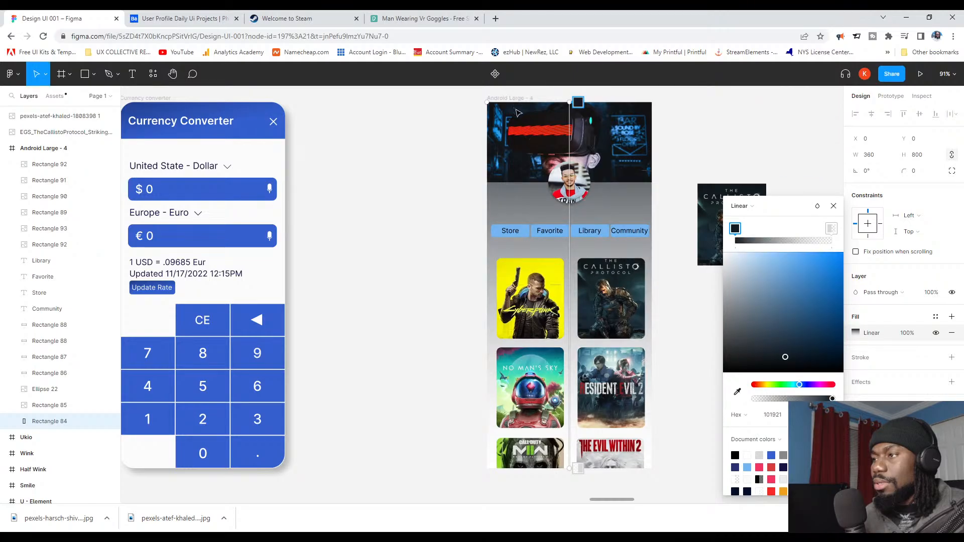
{"action": "left_click", "coordinate": [830, 229]}
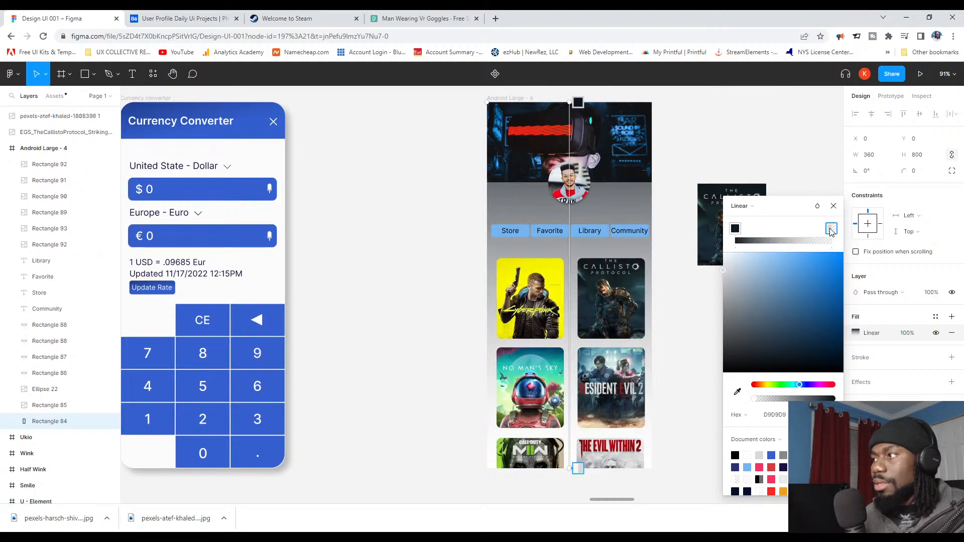
{"action": "left_click", "coordinate": [737, 390]}
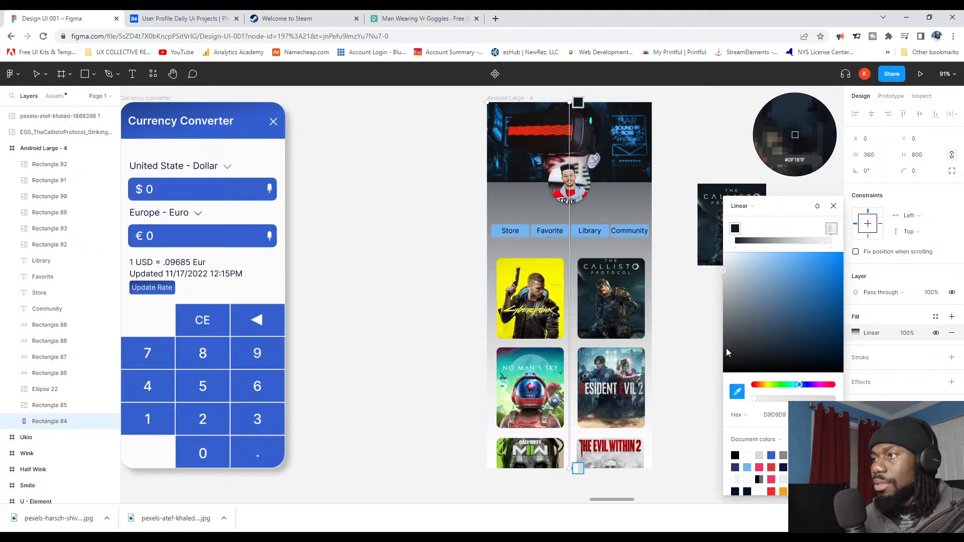
{"action": "left_click", "coordinate": [621, 175]}
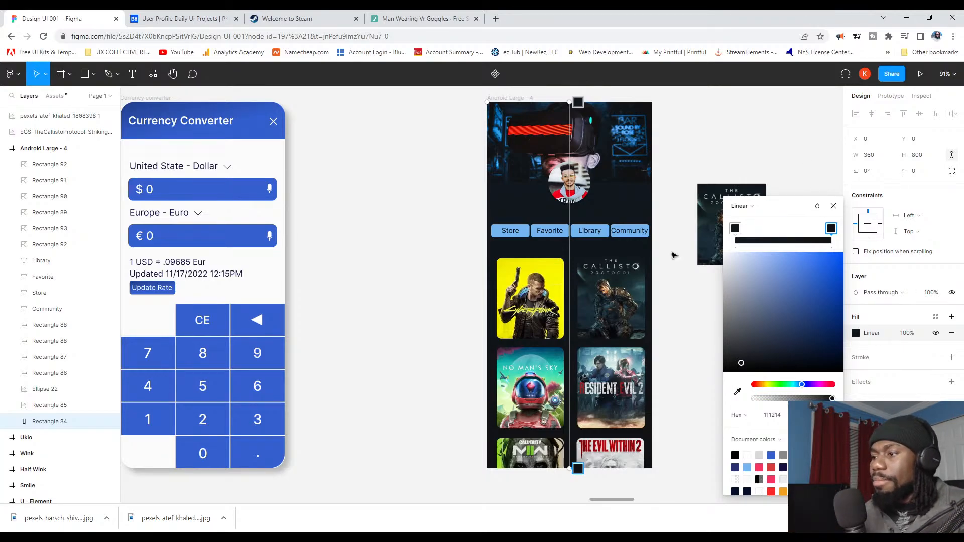
Step: Reverse the background gradient to run from the frame's bottom up to the header photo, and slightly lower the last stop's opacity
{"action": "scroll", "coordinate": [653, 253], "scroll_direction": "down", "scroll_amount": 1}
{"action": "scroll", "coordinate": [592, 259], "scroll_direction": "up", "scroll_amount": 2}
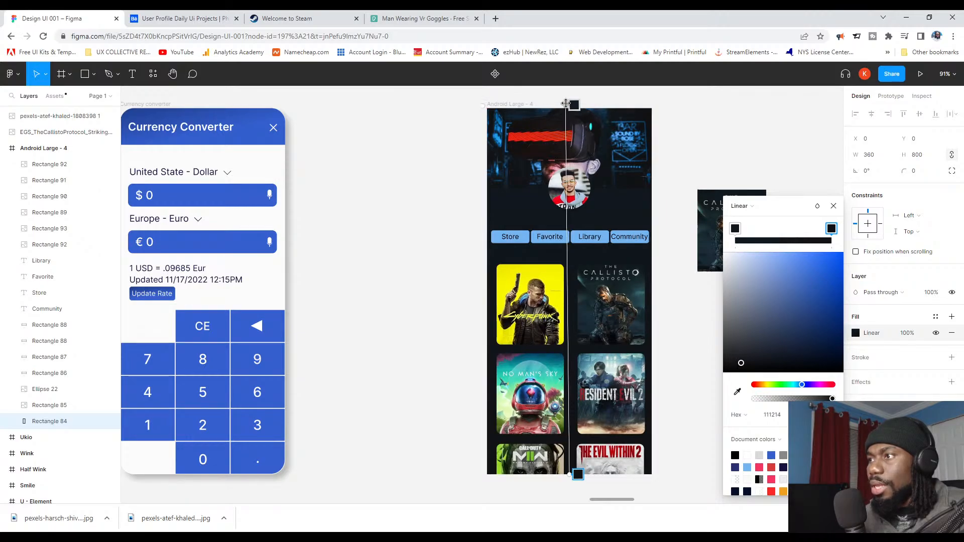
{"action": "left_click_drag", "start_coordinate": [567, 110], "coordinate": [663, 486]}
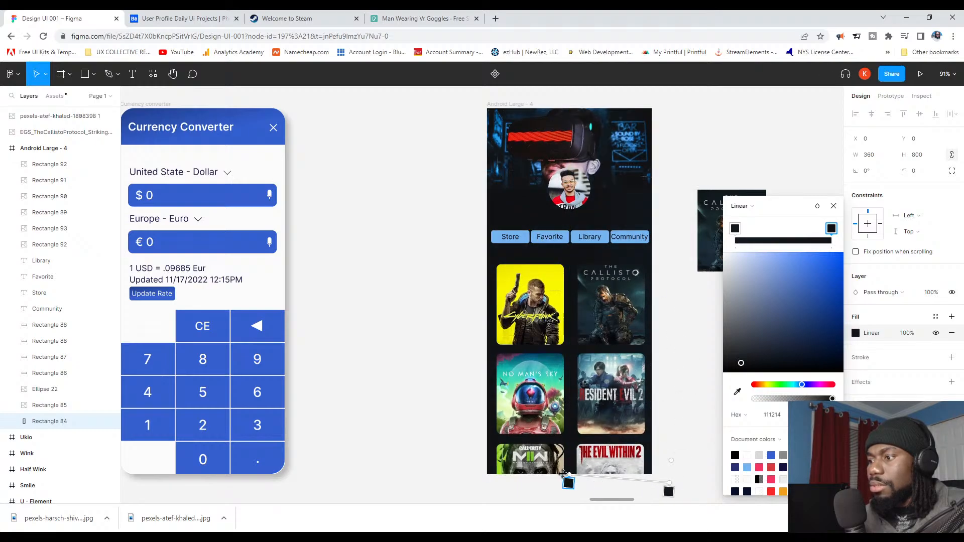
{"action": "left_click_drag", "start_coordinate": [574, 480], "coordinate": [576, 149]}
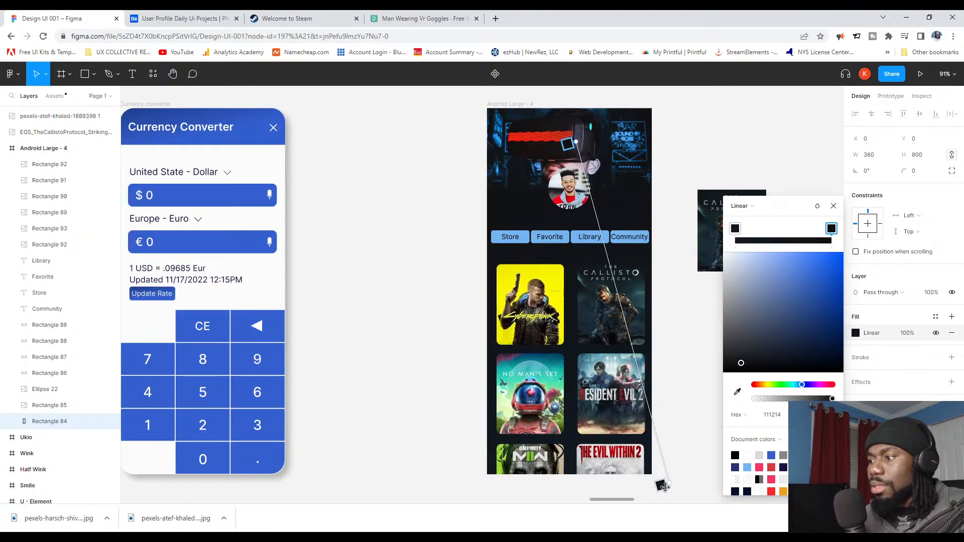
{"action": "left_click_drag", "start_coordinate": [662, 483], "coordinate": [579, 447]}
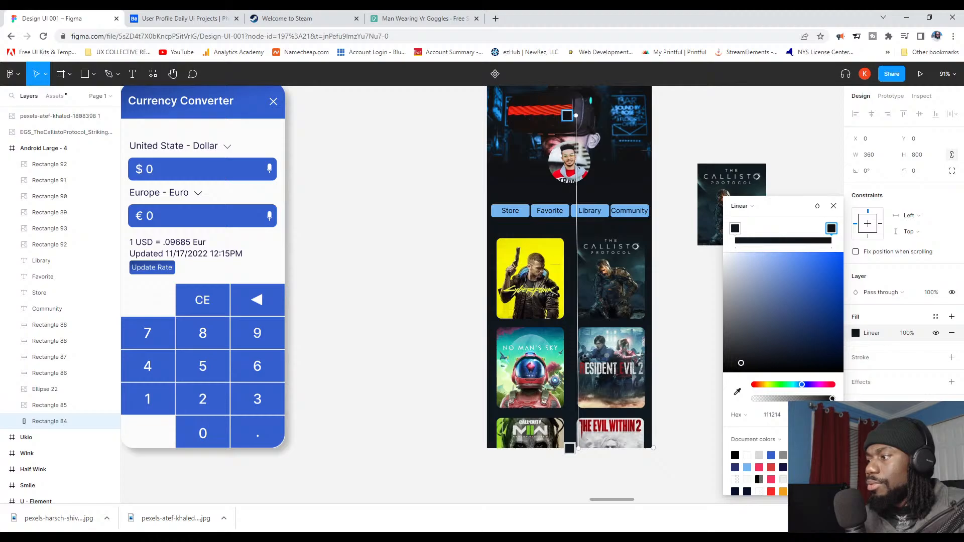
{"action": "left_click_drag", "start_coordinate": [832, 399], "coordinate": [825, 398]}
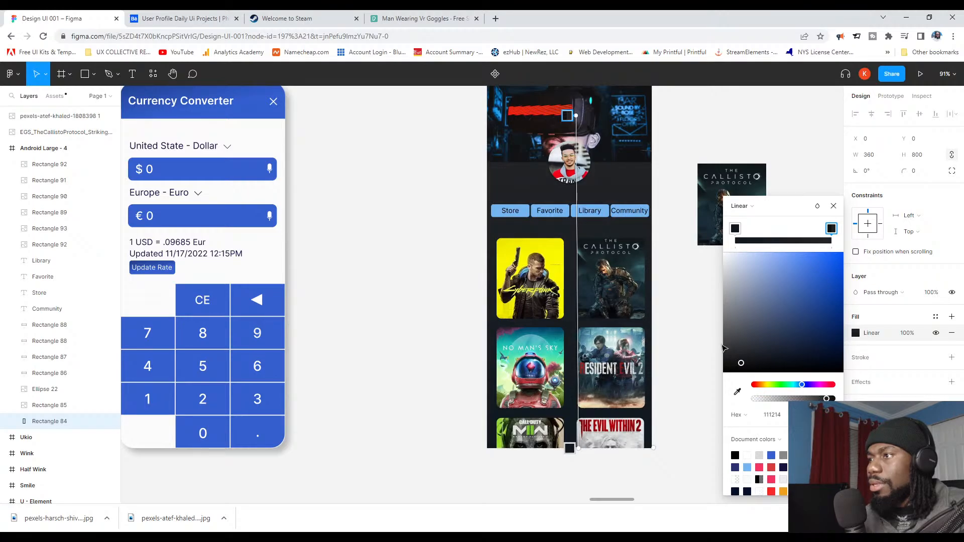
Step: Point the background gradient straight down from the frame's top edge to its bottom edge and return the last stop to full opacity
{"action": "scroll", "coordinate": [723, 347], "scroll_direction": "up", "scroll_amount": 2}
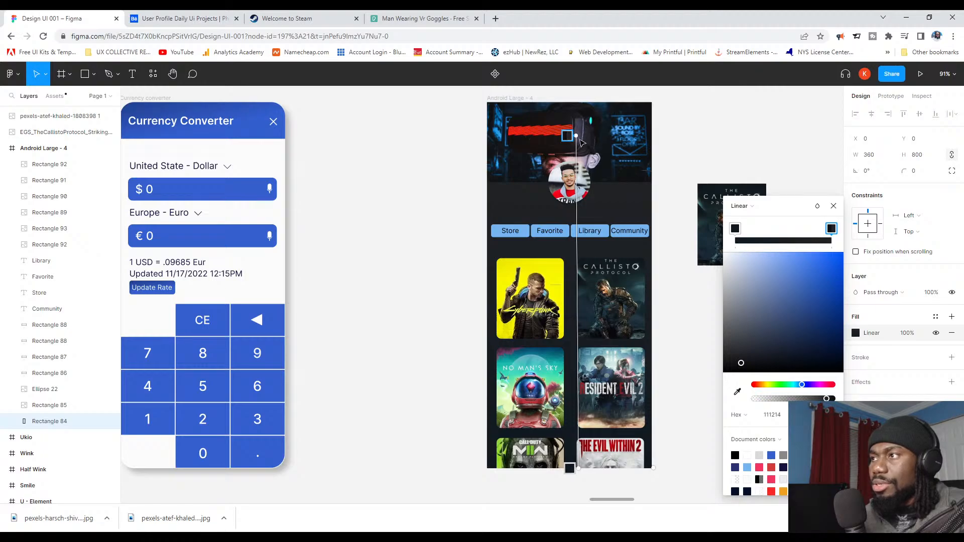
{"action": "left_click_drag", "start_coordinate": [568, 137], "coordinate": [540, 477]}
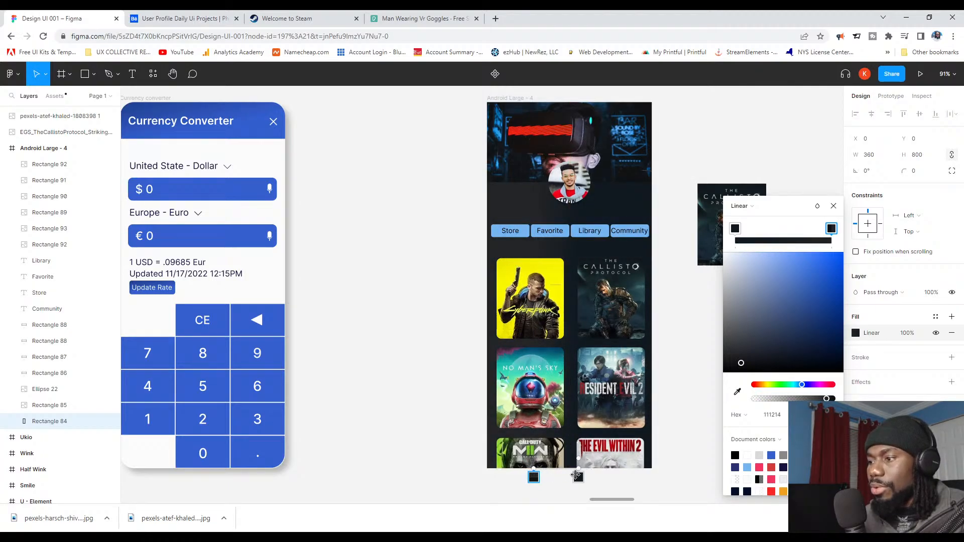
{"action": "left_click_drag", "start_coordinate": [579, 477], "coordinate": [571, 103]}
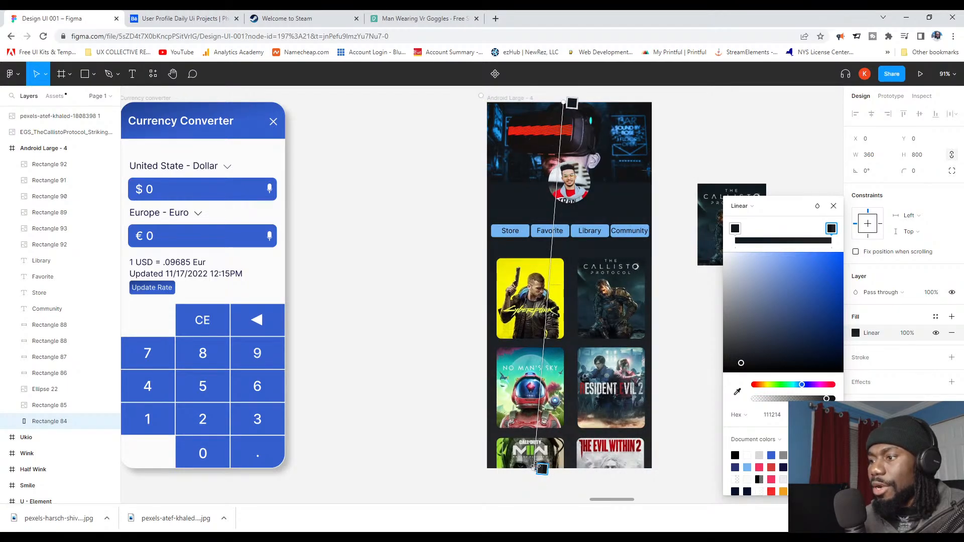
{"action": "left_click_drag", "start_coordinate": [542, 469], "coordinate": [576, 470]}
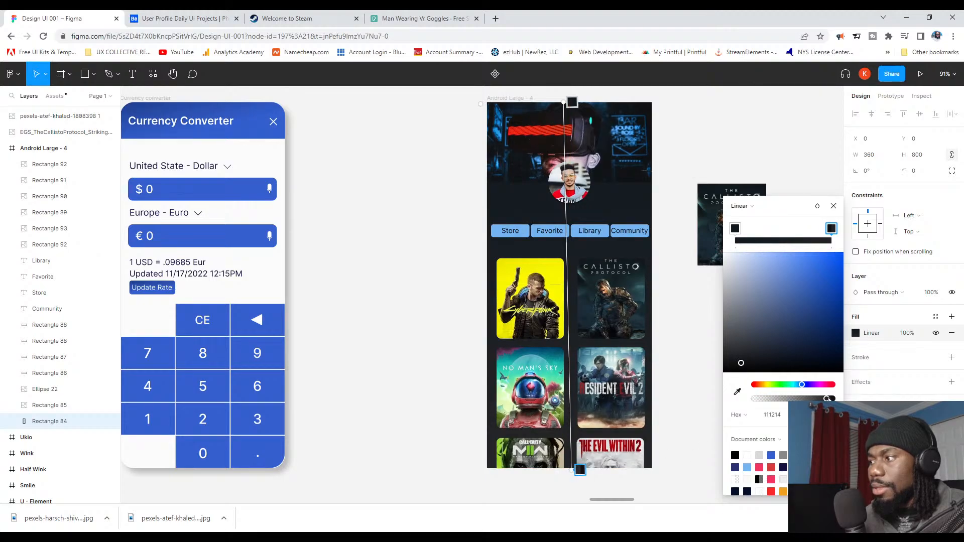
{"action": "left_click_drag", "start_coordinate": [828, 398], "coordinate": [832, 398]}
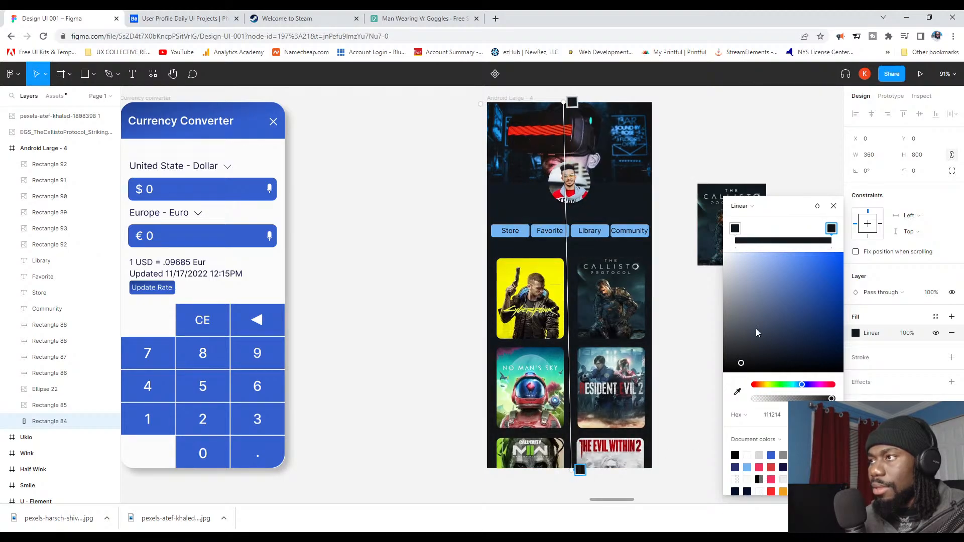
{"action": "left_click_drag", "start_coordinate": [564, 103], "coordinate": [569, 102]}
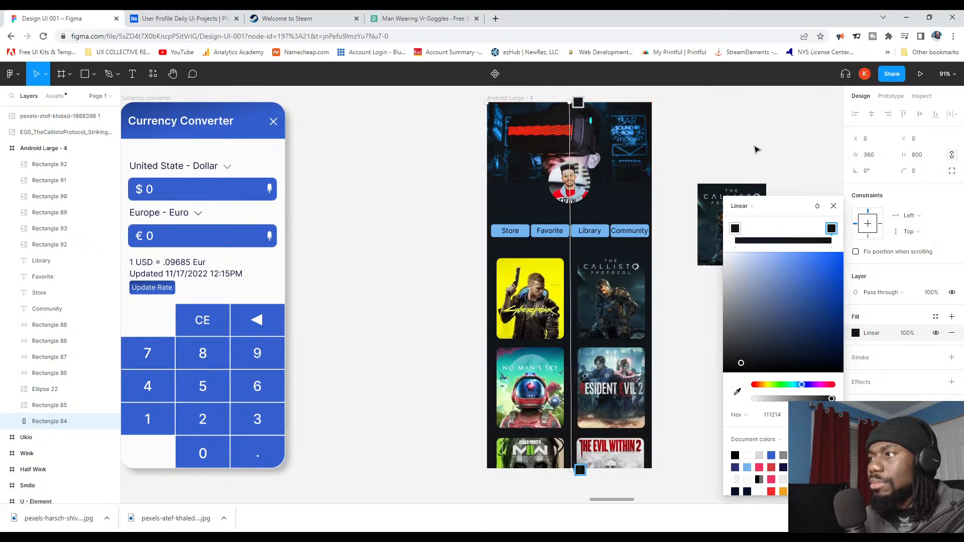
{"action": "key", "text": "Escape"}
Step: Lower the header photo's image fill opacity, first to 80% and finally to 50%
{"action": "left_click", "coordinate": [631, 161]}
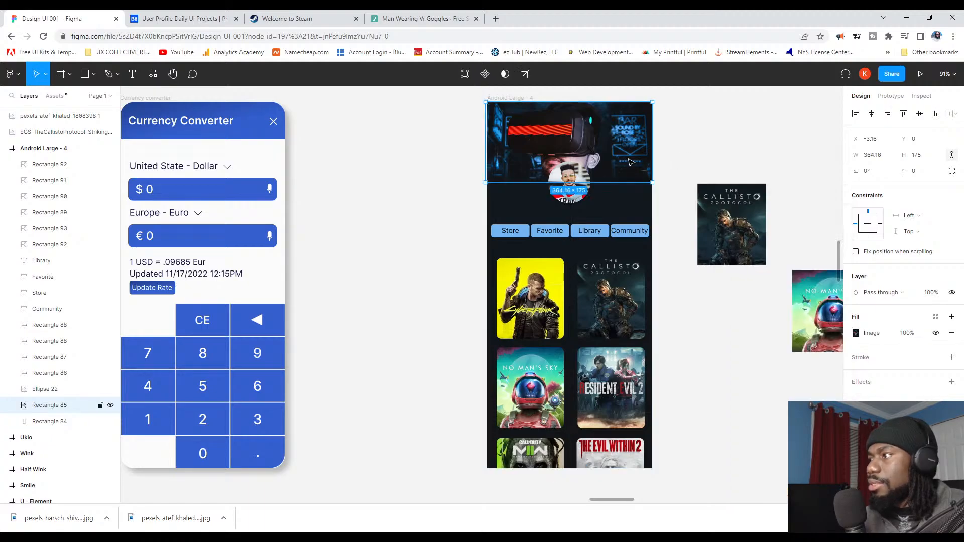
{"action": "left_click", "coordinate": [887, 336]}
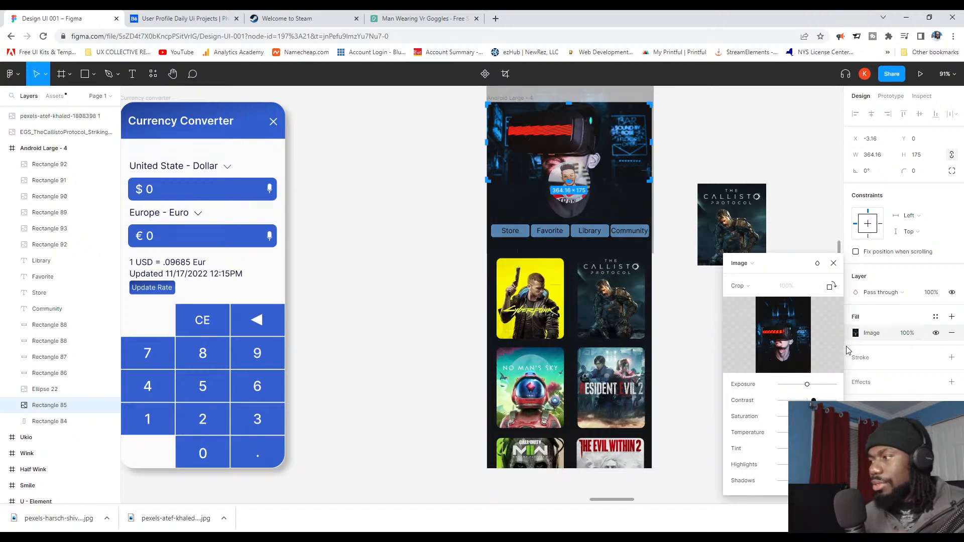
{"action": "left_click", "coordinate": [833, 263]}
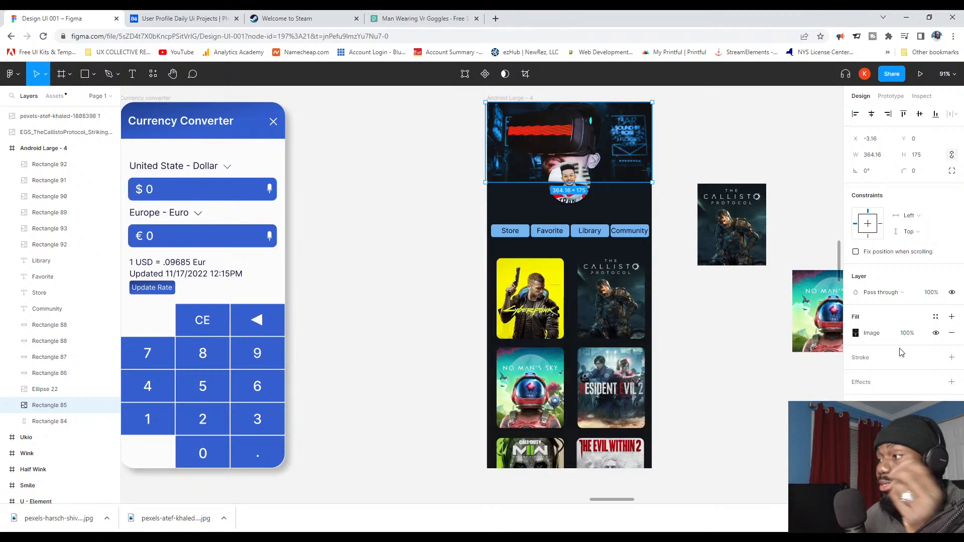
{"action": "left_click", "coordinate": [904, 333]}
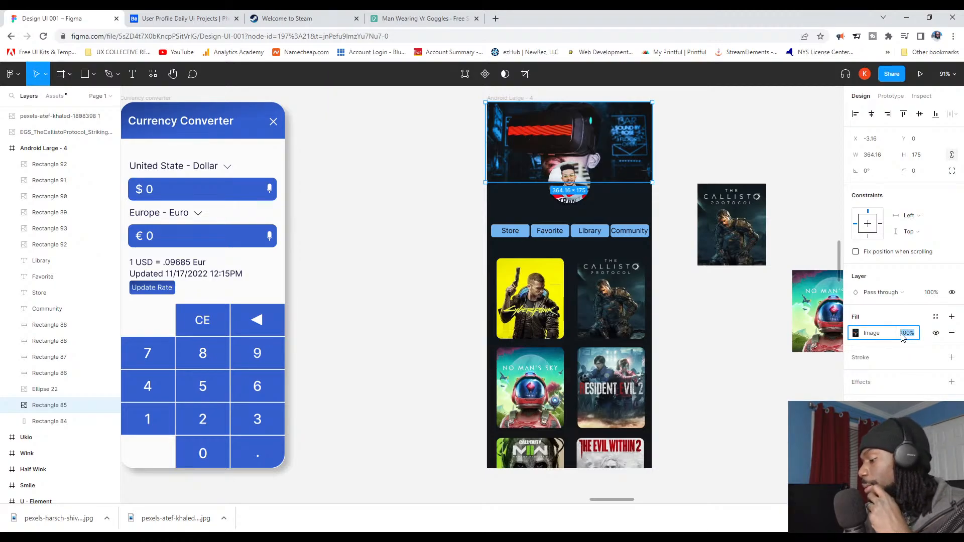
{"action": "type", "text": "80"}
{"action": "key", "text": "Return"}
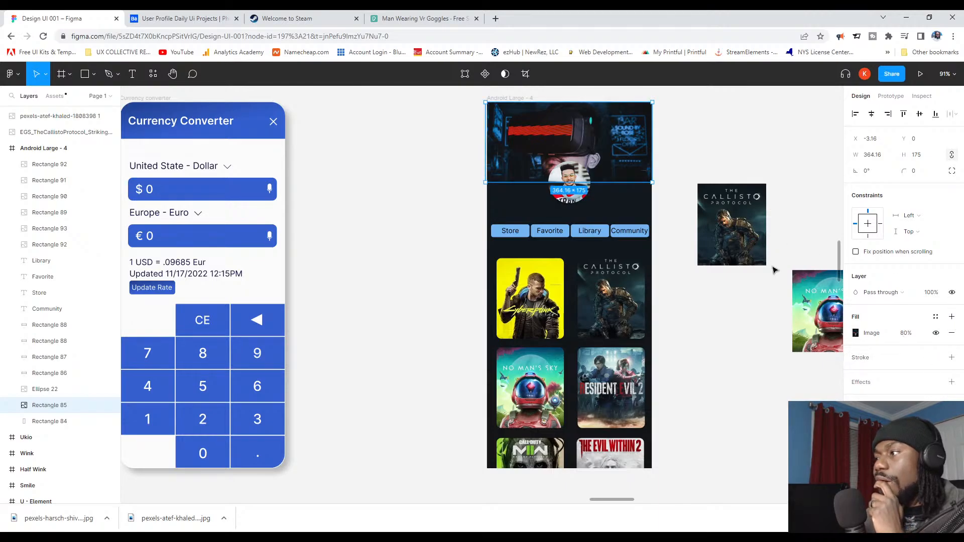
{"action": "left_click", "coordinate": [903, 335]}
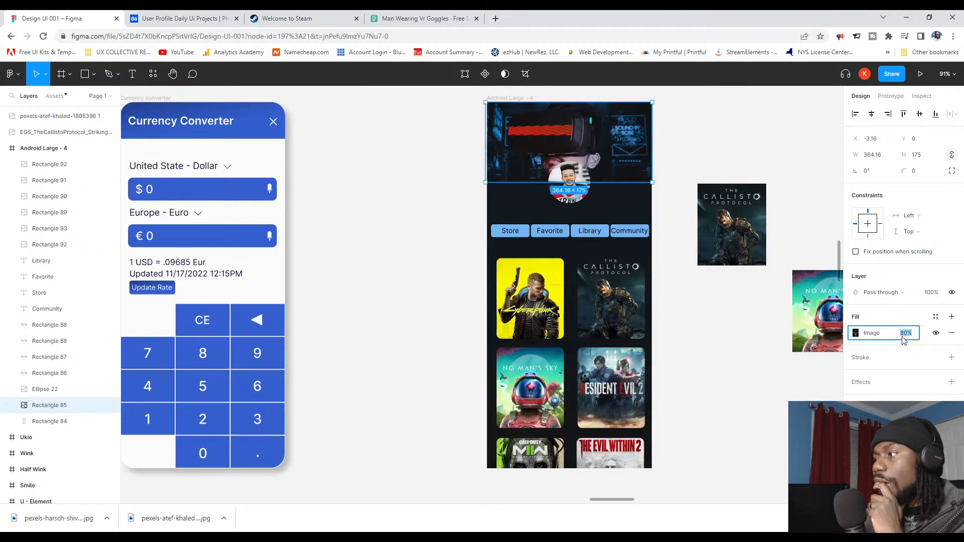
{"action": "type", "text": "50"}
{"action": "key", "text": "Return"}
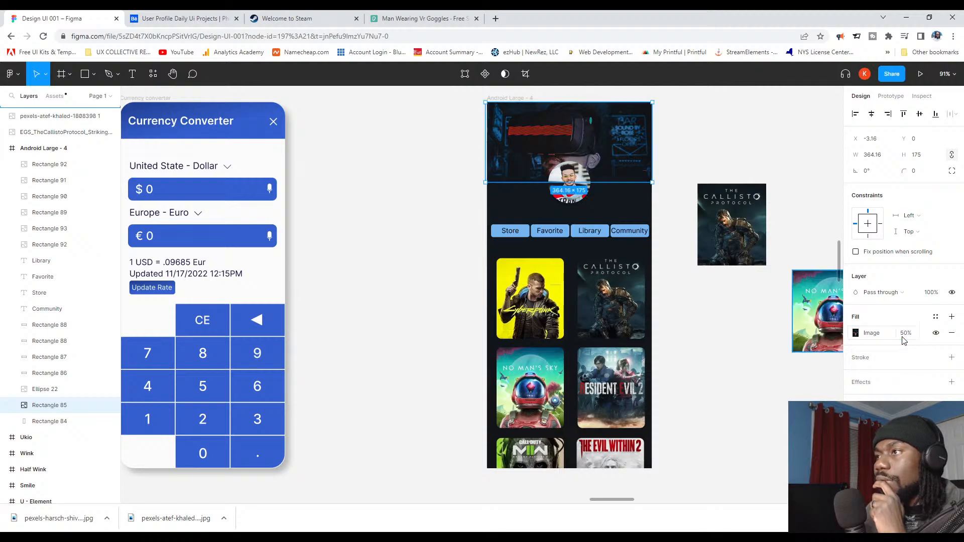
{"action": "left_click", "coordinate": [416, 199]}
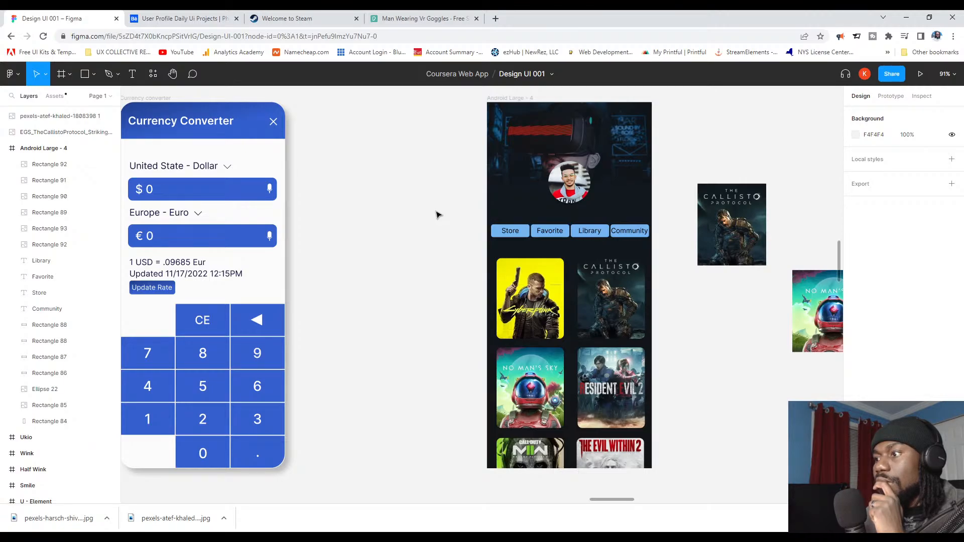
Step: Extend the header photo's crop downward behind the profile picture to a height of 200
{"action": "scroll", "coordinate": [437, 214], "scroll_direction": "down", "scroll_amount": 3}
{"action": "scroll", "coordinate": [472, 231], "scroll_direction": "up", "scroll_amount": 2}
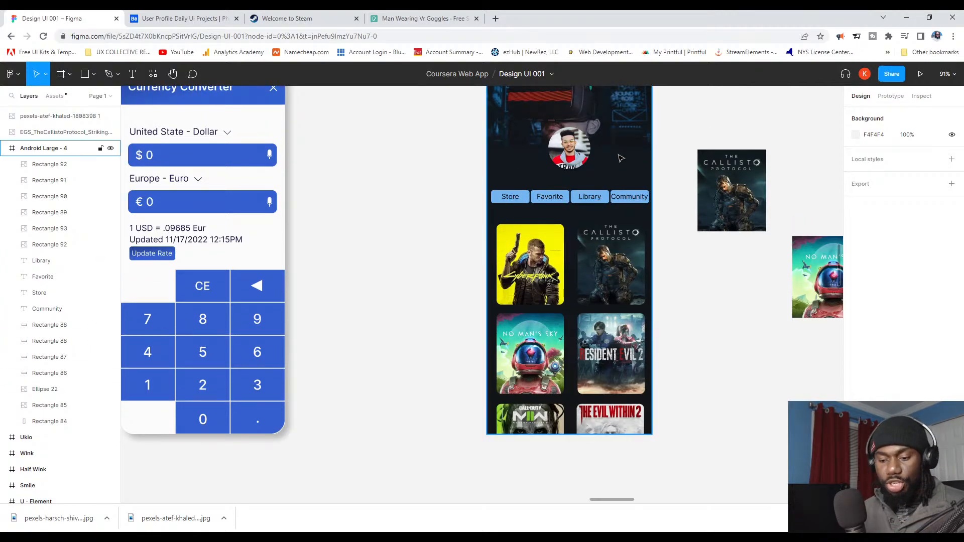
{"action": "scroll", "coordinate": [592, 146], "scroll_direction": "up", "scroll_amount": 3}
{"action": "scroll", "coordinate": [592, 146], "scroll_direction": "up", "scroll_amount": 3}
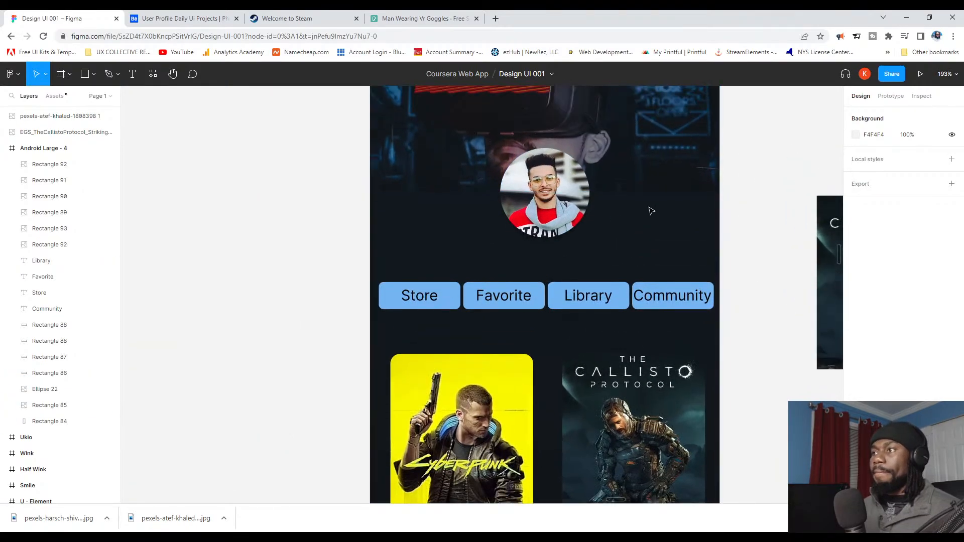
{"action": "scroll", "coordinate": [650, 209], "scroll_direction": "up", "scroll_amount": 3}
{"action": "left_click", "coordinate": [662, 266]}
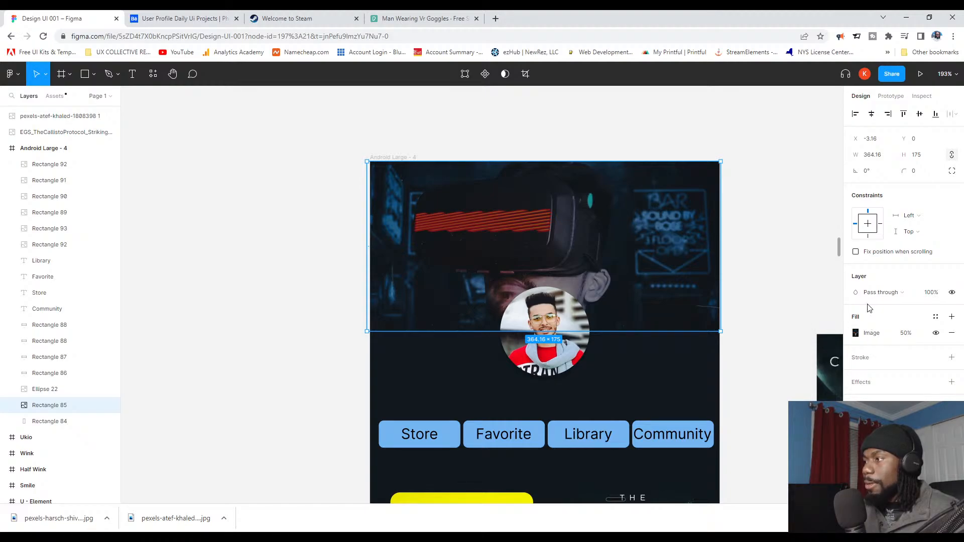
{"action": "left_click", "coordinate": [871, 337]}
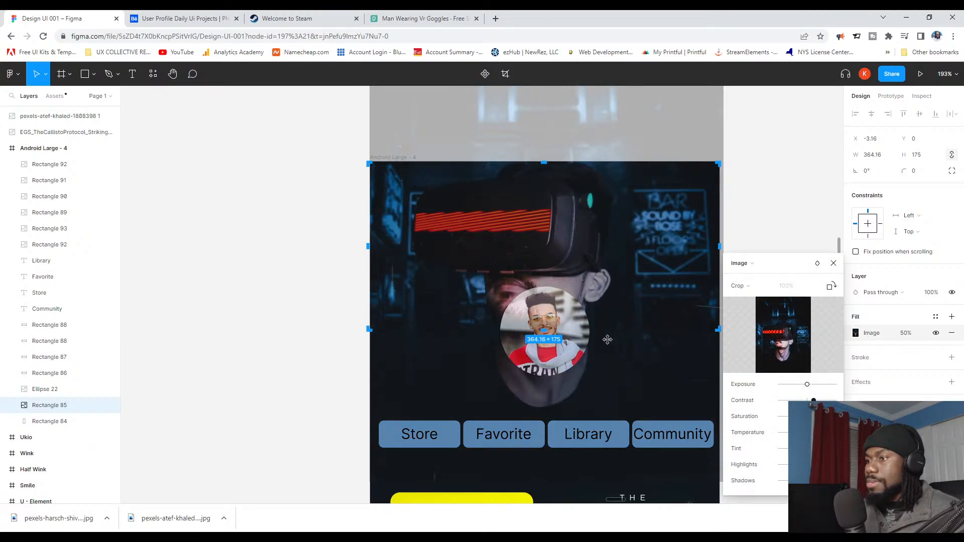
{"action": "left_click_drag", "start_coordinate": [544, 333], "coordinate": [554, 355]}
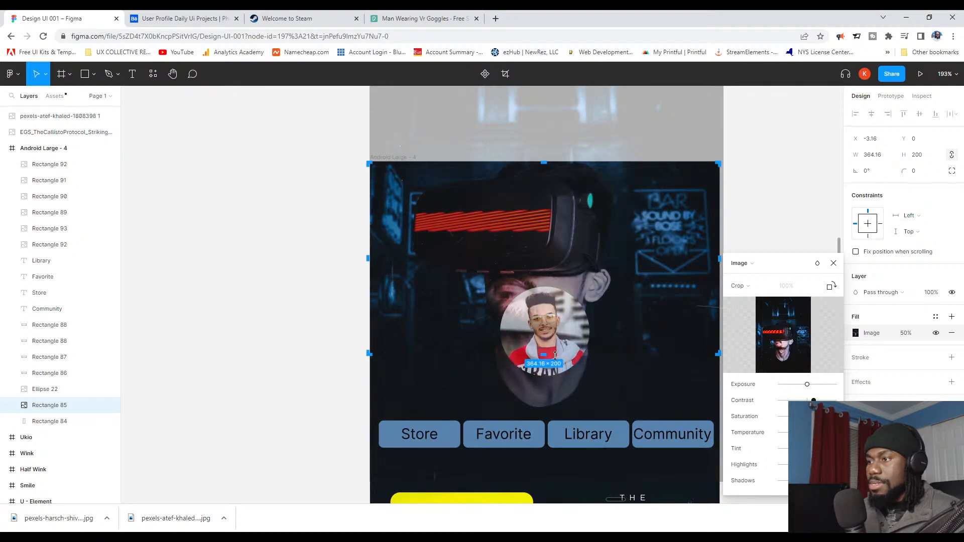
{"action": "left_click", "coordinate": [305, 361]}
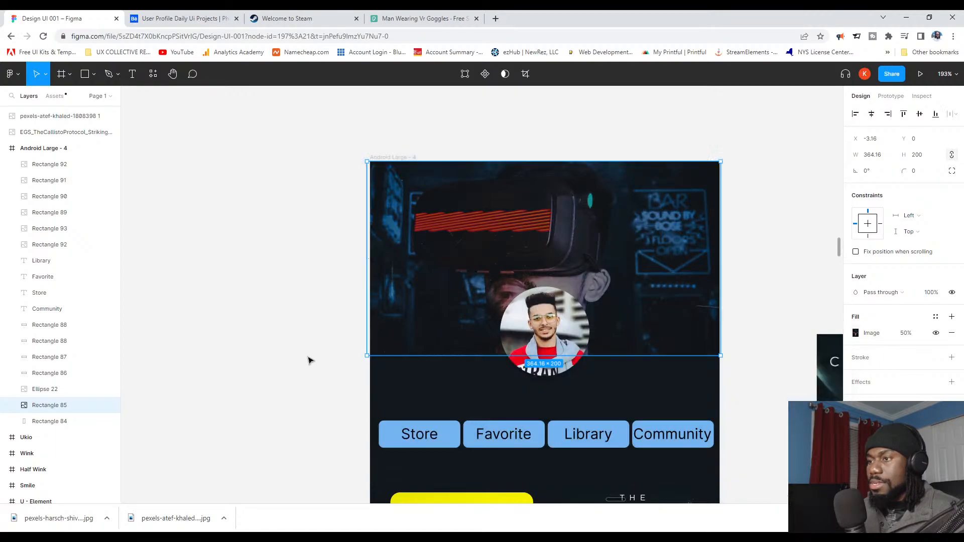
{"action": "scroll", "coordinate": [317, 347], "scroll_direction": "down", "scroll_amount": 2}
{"action": "scroll", "coordinate": [317, 347], "scroll_direction": "down", "scroll_amount": 1}
{"action": "left_click", "coordinate": [683, 262]}
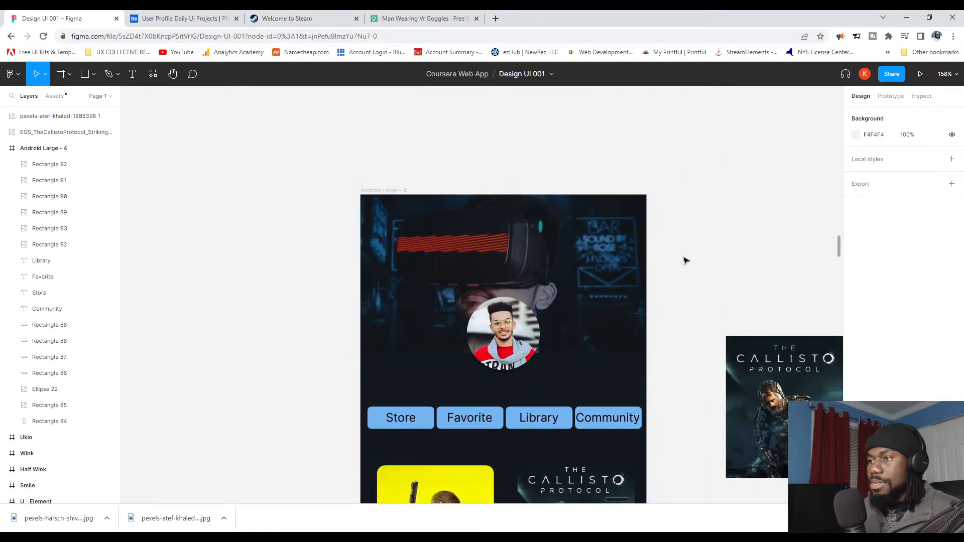
Step: Round the corners of the Android Large - 4 frame with a radius of 15
{"action": "scroll", "coordinate": [684, 259], "scroll_direction": "down", "scroll_amount": 5}
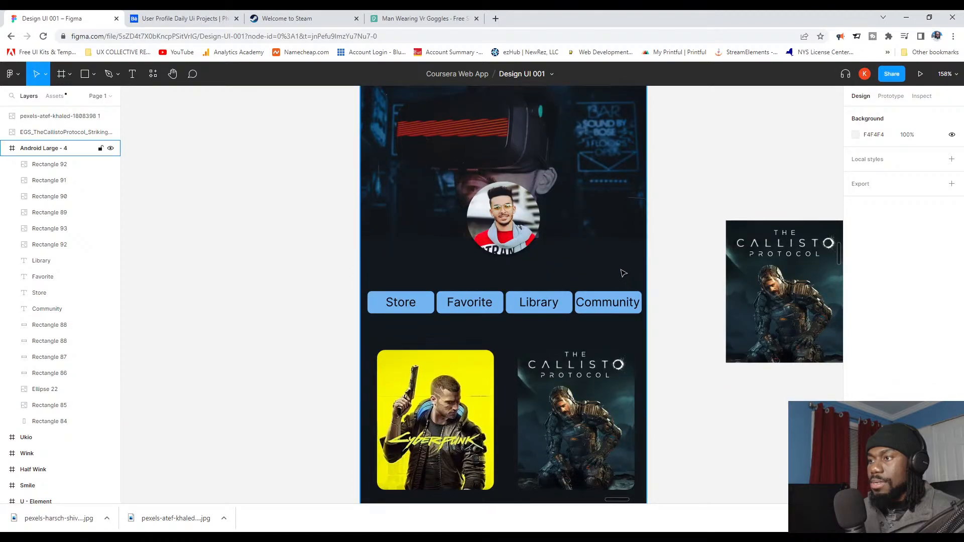
{"action": "scroll", "coordinate": [622, 277], "scroll_direction": "down", "scroll_amount": 3}
{"action": "scroll", "coordinate": [517, 290], "scroll_direction": "up", "scroll_amount": 2}
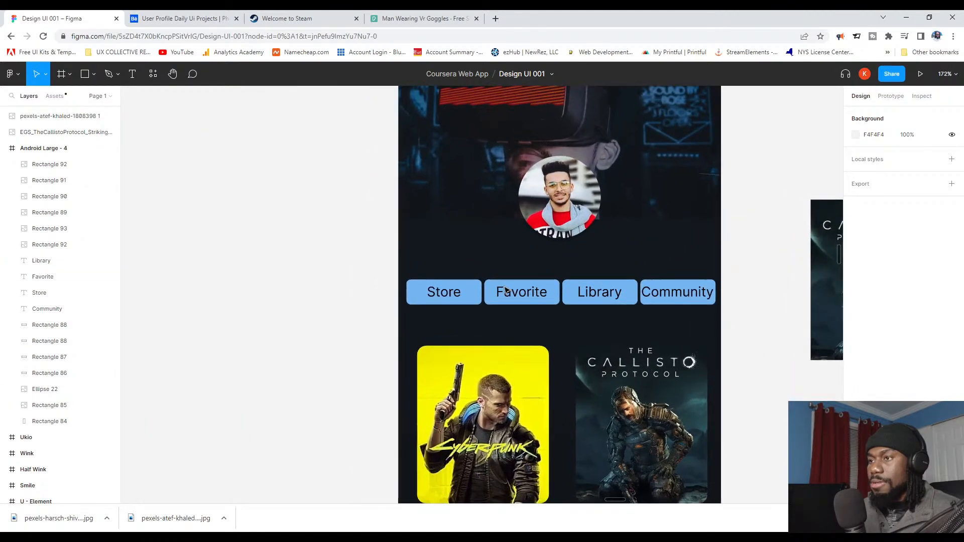
{"action": "scroll", "coordinate": [500, 292], "scroll_direction": "down", "scroll_amount": 3}
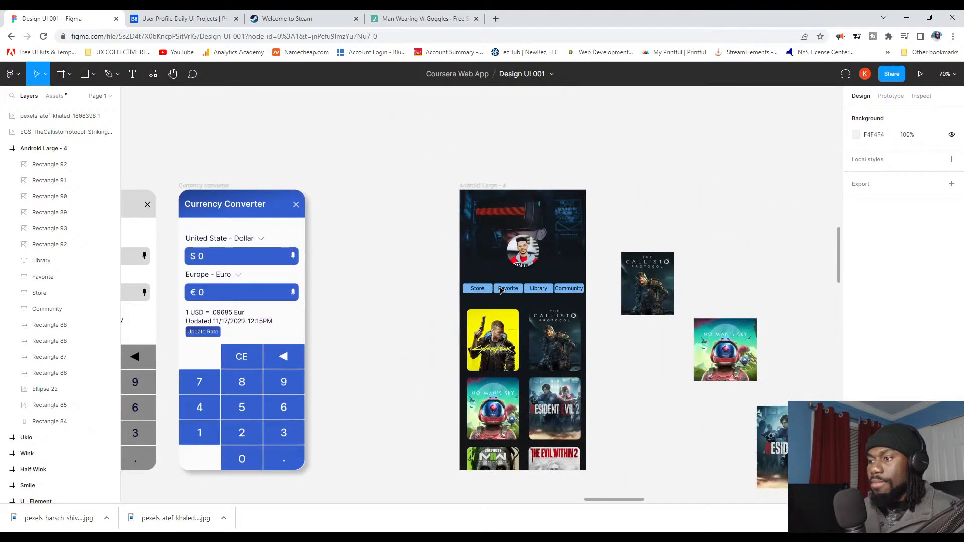
{"action": "scroll", "coordinate": [500, 290], "scroll_direction": "up", "scroll_amount": 2}
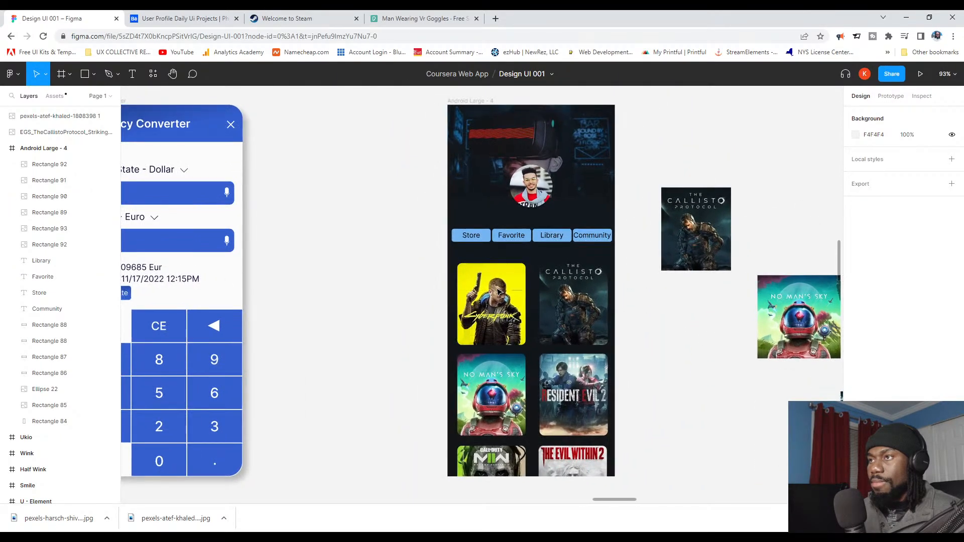
{"action": "scroll", "coordinate": [500, 292], "scroll_direction": "up", "scroll_amount": 2}
{"action": "left_click", "coordinate": [469, 200]}
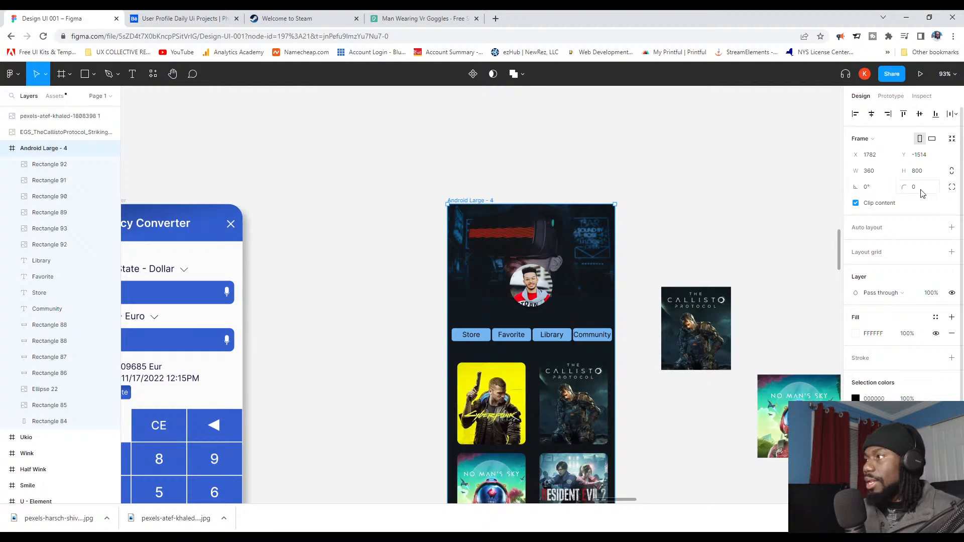
{"action": "left_click", "coordinate": [921, 189]}
{"action": "type", "text": "10"}
{"action": "key", "text": "Return"}
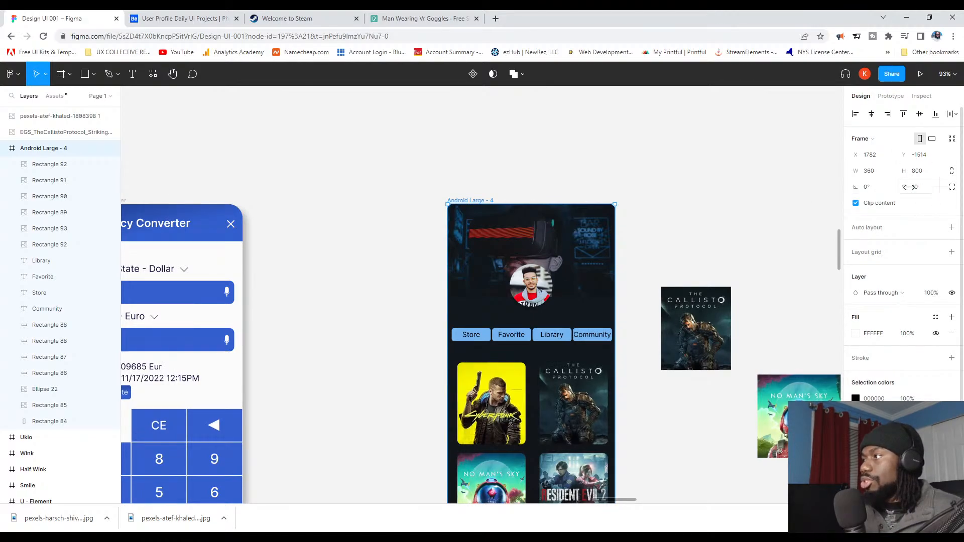
{"action": "left_click", "coordinate": [909, 187]}
{"action": "key", "text": "Return"}
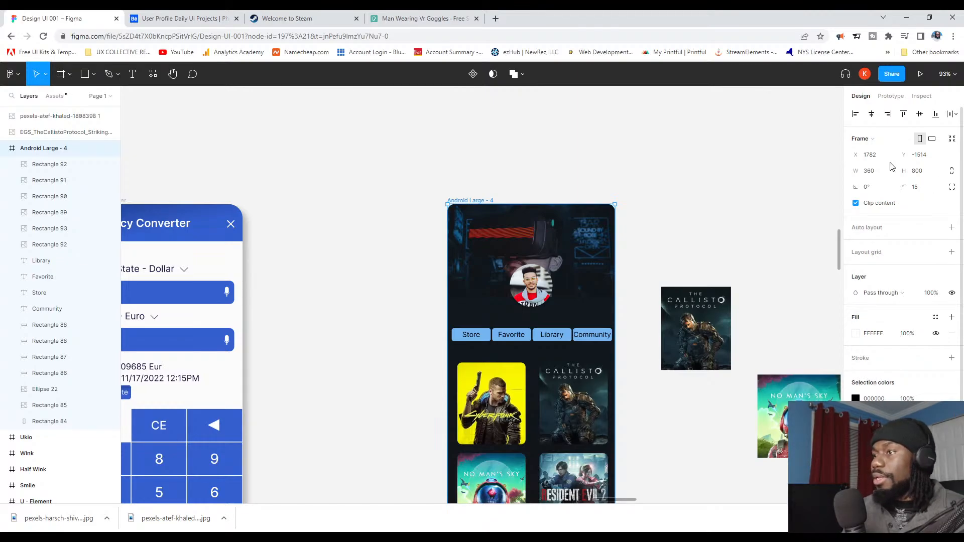
{"action": "left_click", "coordinate": [656, 221]}
Step: Examine the profile screen's layout from the header photo and navigation buttons down to the game covers
{"action": "scroll", "coordinate": [658, 231], "scroll_direction": "down", "scroll_amount": 4}
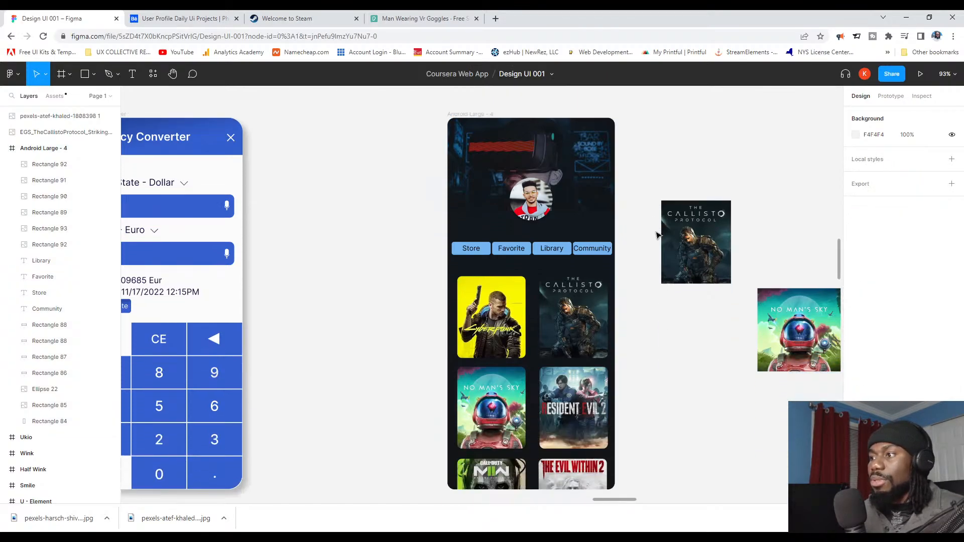
{"action": "scroll", "coordinate": [652, 246], "scroll_direction": "down", "scroll_amount": 2, "text": "ctrl"}
{"action": "scroll", "coordinate": [608, 294], "scroll_direction": "up", "scroll_amount": 4, "text": "ctrl"}
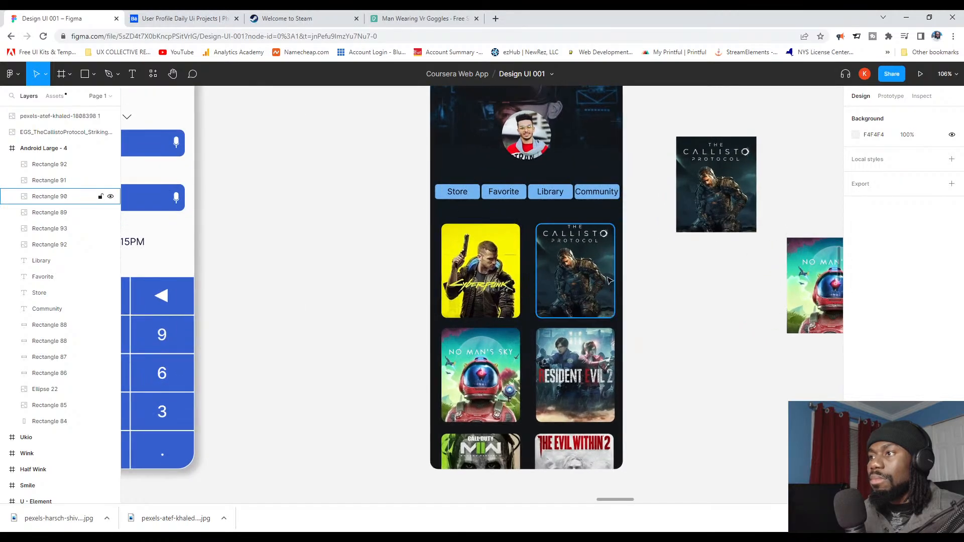
{"action": "scroll", "coordinate": [588, 250], "scroll_direction": "up", "scroll_amount": 2}
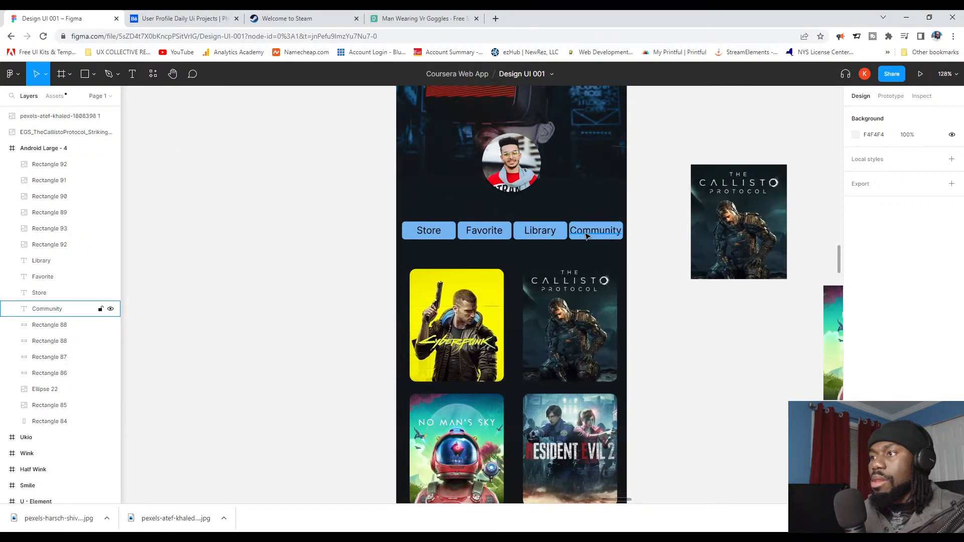
{"action": "scroll", "coordinate": [586, 235], "scroll_direction": "up", "scroll_amount": 4, "text": "ctrl"}
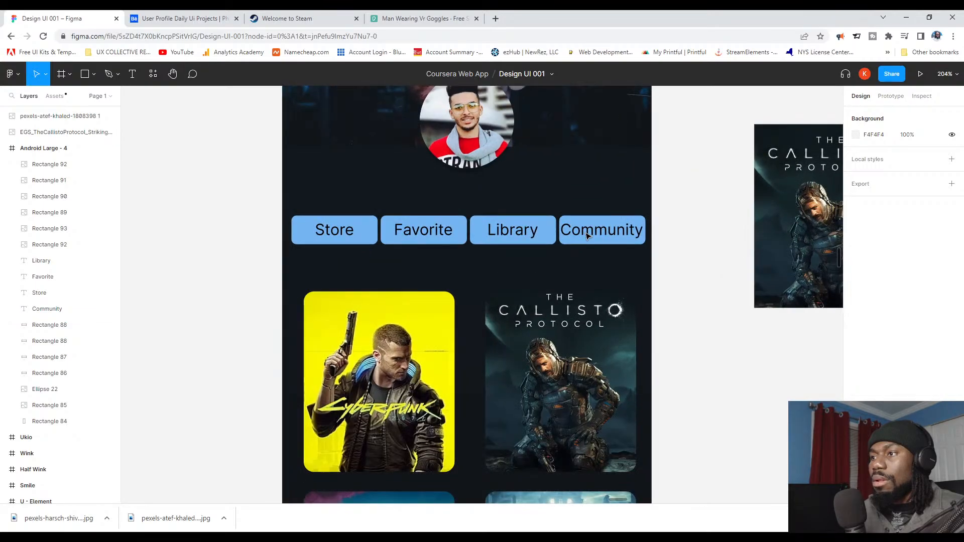
{"action": "scroll", "coordinate": [586, 236], "scroll_direction": "up", "scroll_amount": 3}
{"action": "scroll", "coordinate": [588, 251], "scroll_direction": "down", "scroll_amount": 5, "text": "ctrl"}
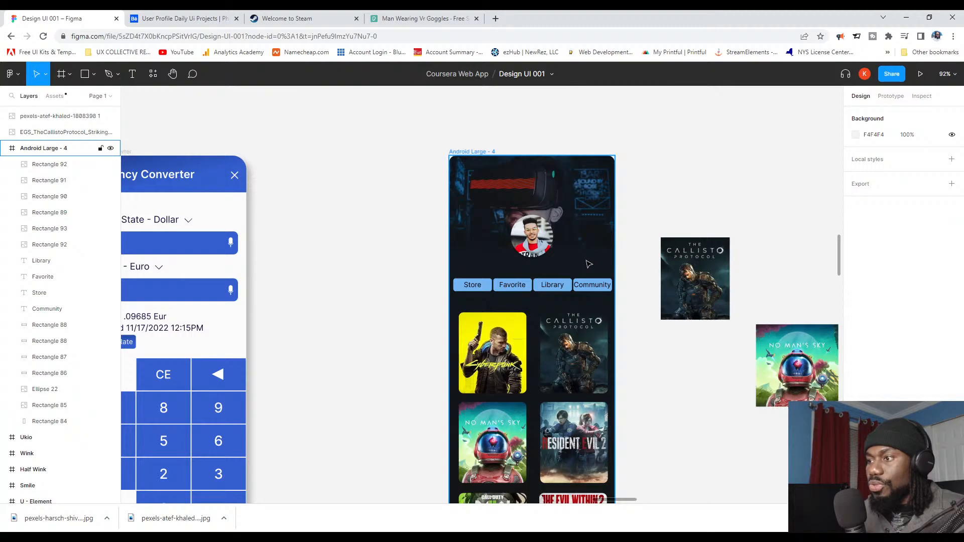
{"action": "scroll", "coordinate": [588, 264], "scroll_direction": "down", "scroll_amount": 3}
{"action": "scroll", "coordinate": [588, 266], "scroll_direction": "up", "scroll_amount": 1}
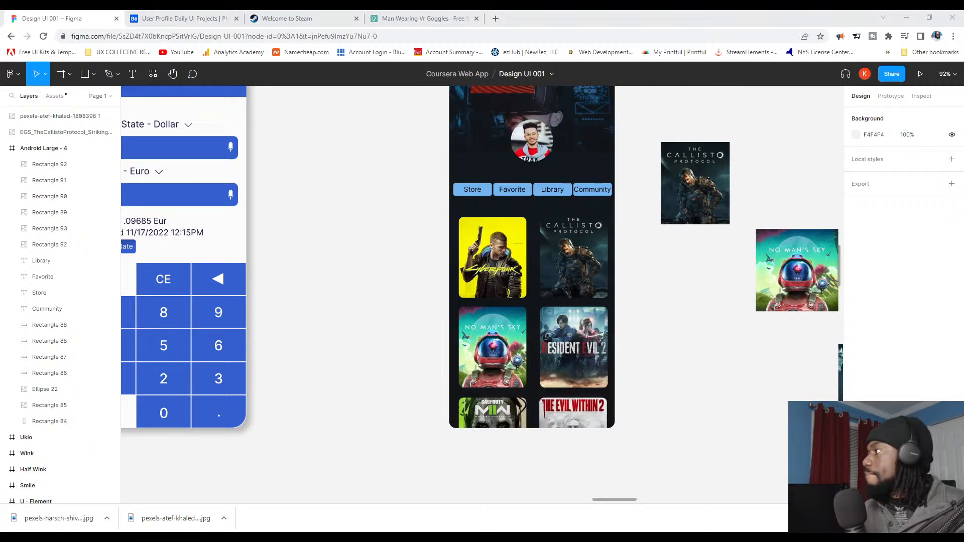
{"action": "scroll", "coordinate": [483, 188], "scroll_direction": "up", "scroll_amount": 3}
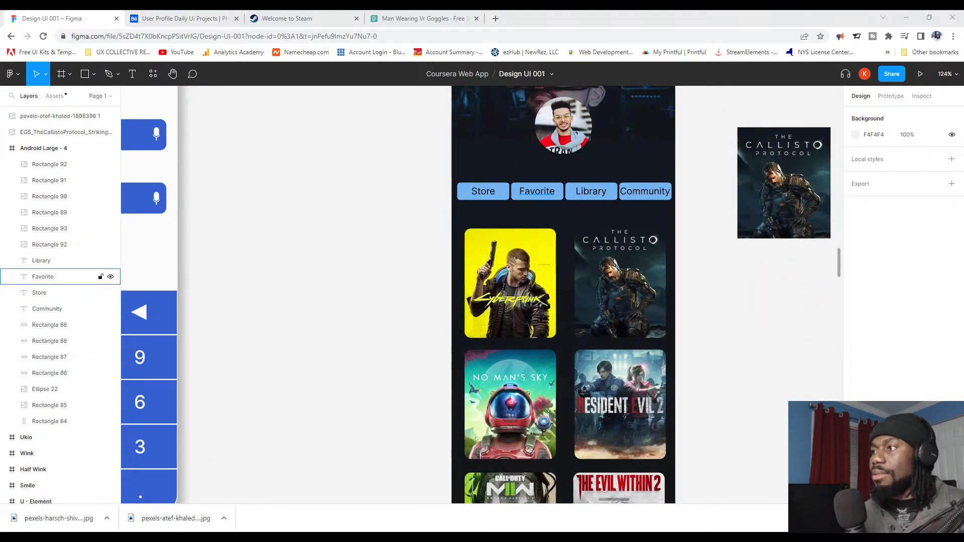
{"action": "scroll", "coordinate": [482, 294], "scroll_direction": "right", "scroll_amount": 2}
{"action": "scroll", "coordinate": [527, 192], "scroll_direction": "right", "scroll_amount": 1}
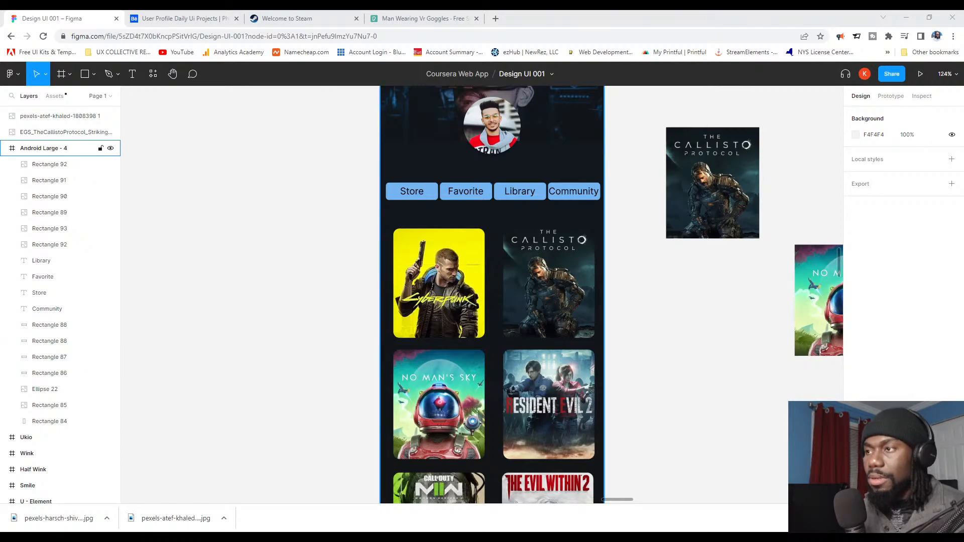
Step: Draw a full-width rectangle about 361 × 65 over the row of navigation buttons
{"action": "left_click", "coordinate": [322, 178]}
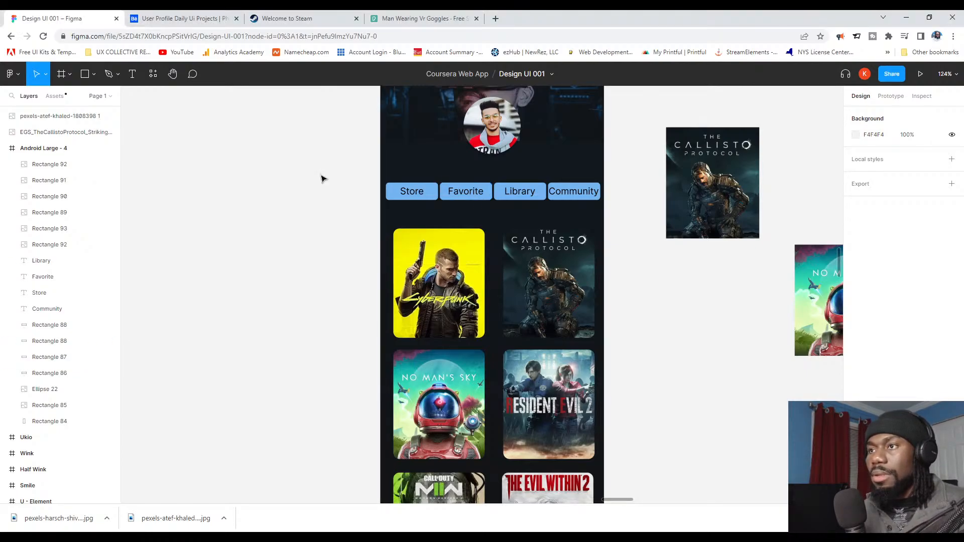
{"action": "key", "text": "r"}
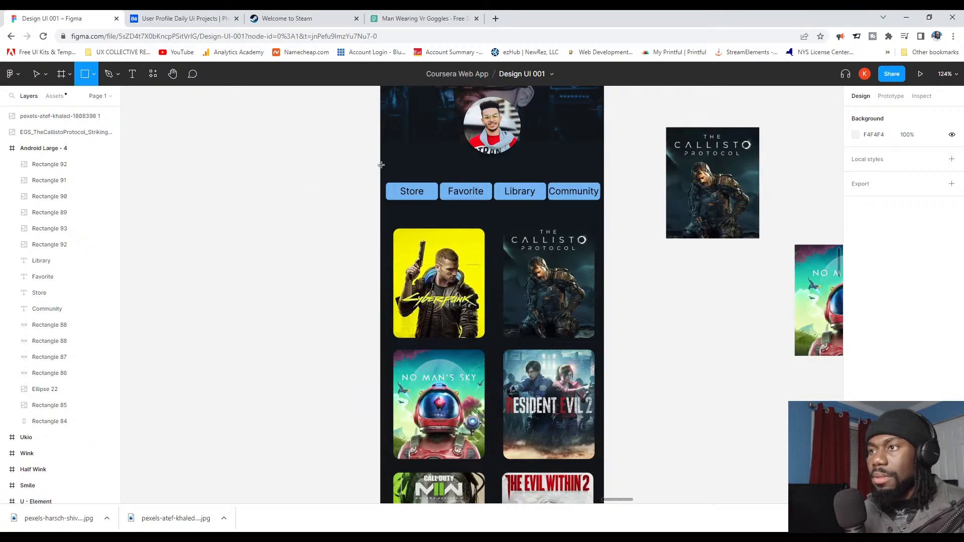
{"action": "mouse_move", "coordinate": [380, 173]}
{"action": "left_mouse_down"}
{"action": "mouse_move", "coordinate": [440, 197]}
{"action": "mouse_move", "coordinate": [586, 224]}
{"action": "mouse_move", "coordinate": [605, 214]}
{"action": "left_mouse_up"}
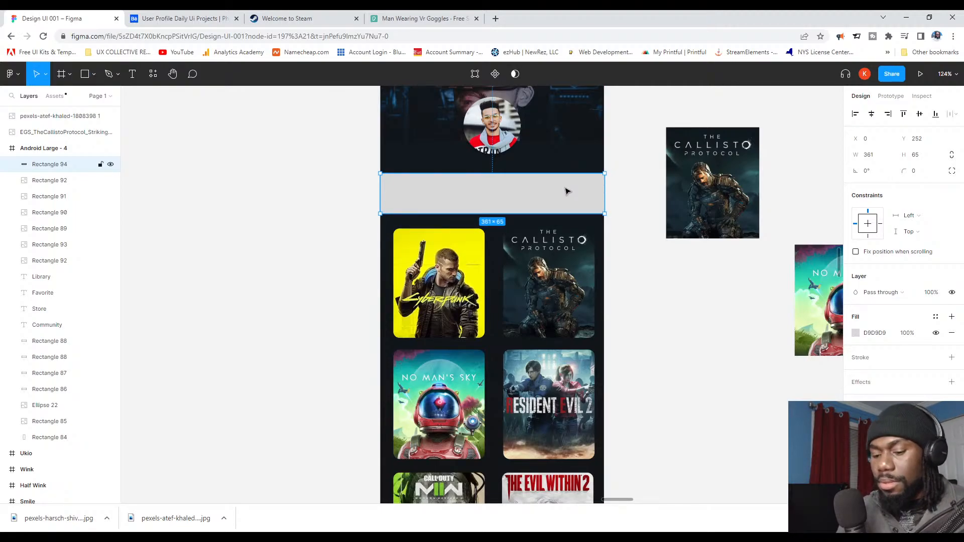
Step: Reorder the new rectangle so it sits directly beneath the navigation buttons and above the profile picture layer
{"action": "key", "text": "ctrl+shift+bracketleft"}
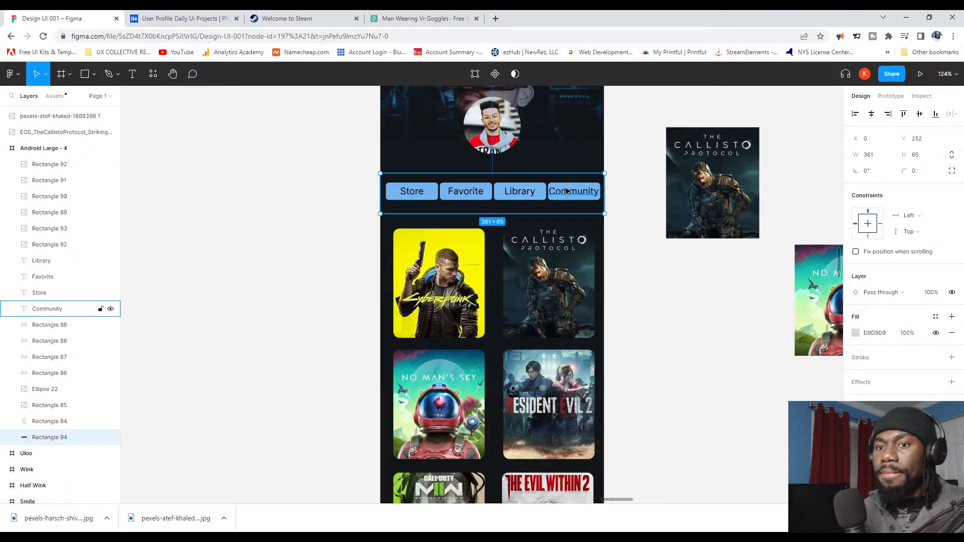
{"action": "left_click_drag", "start_coordinate": [42, 440], "coordinate": [52, 387]}
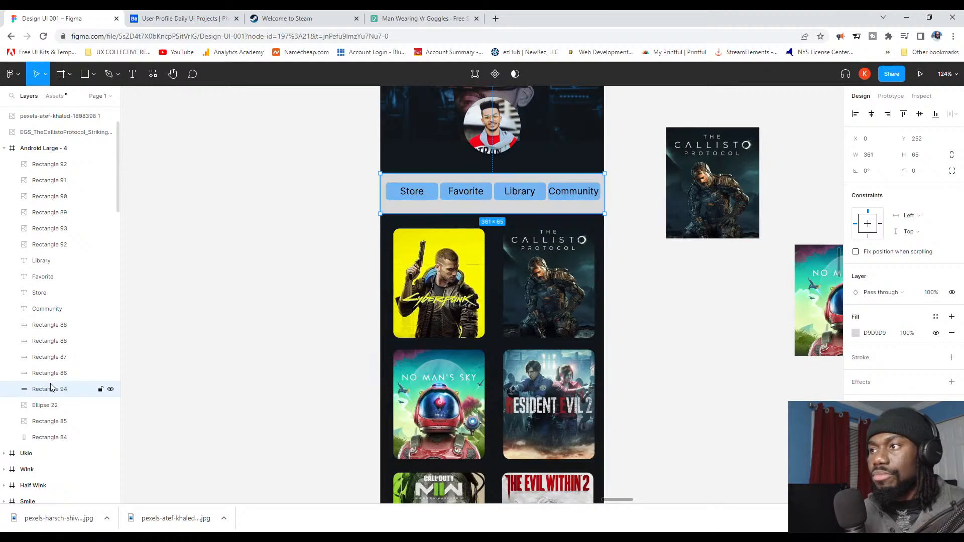
{"action": "left_click", "coordinate": [193, 272]}
{"action": "scroll", "coordinate": [479, 241], "scroll_direction": "up", "scroll_amount": 1}
{"action": "scroll", "coordinate": [479, 241], "scroll_direction": "up", "scroll_amount": 3}
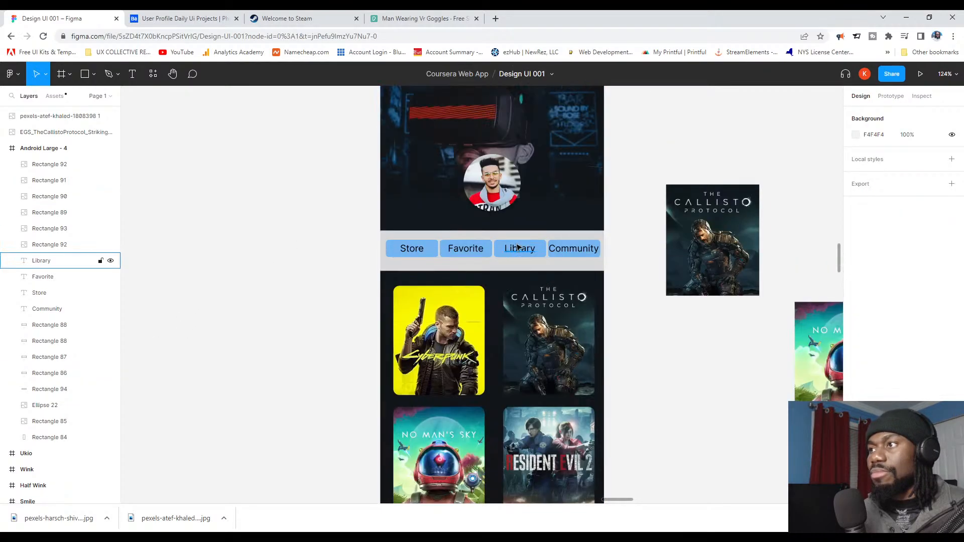
Step: Nudge the grey bar behind the navigation buttons up 3 pixels to Y 249
{"action": "left_click", "coordinate": [560, 285]}
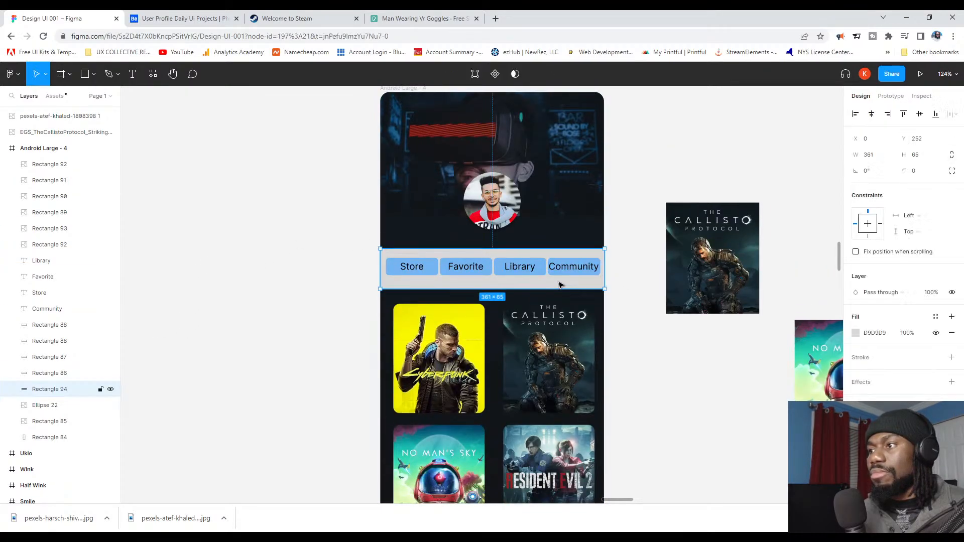
{"action": "key", "text": "Up"}
{"action": "key", "text": "Up"}
{"action": "key", "text": "Up"}
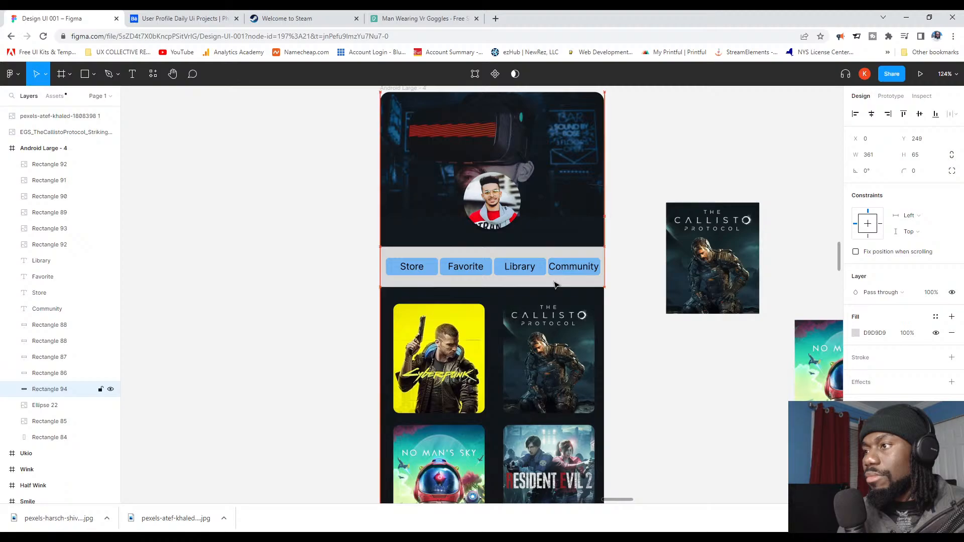
{"action": "left_click", "coordinate": [249, 239]}
{"action": "scroll", "coordinate": [437, 176], "scroll_direction": "down", "scroll_amount": 5}
{"action": "scroll", "coordinate": [437, 175], "scroll_direction": "up", "scroll_amount": 8}
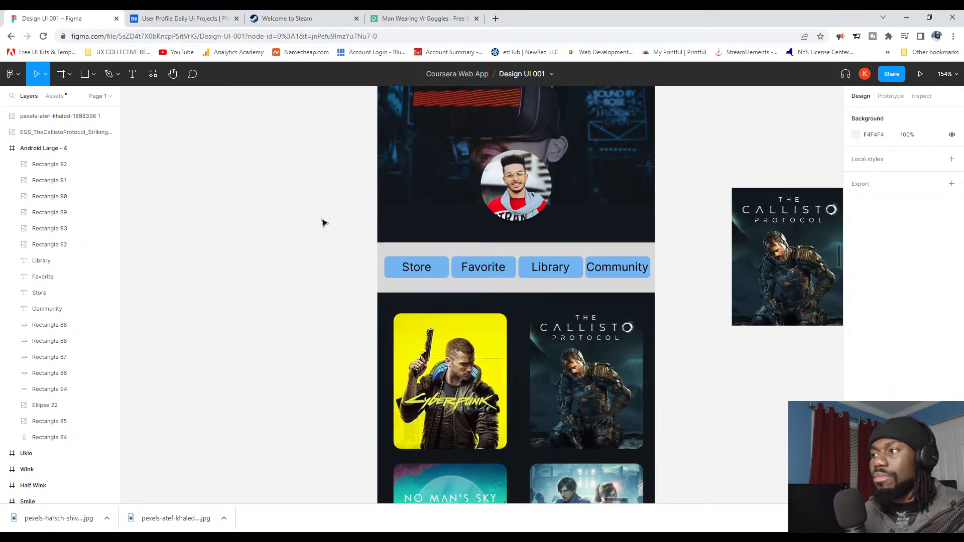
Step: Change the fill of the bar behind the navigation buttons to white, FFFFFF
{"action": "left_click", "coordinate": [454, 252]}
{"action": "scroll", "coordinate": [462, 263], "scroll_direction": "down", "scroll_amount": 3}
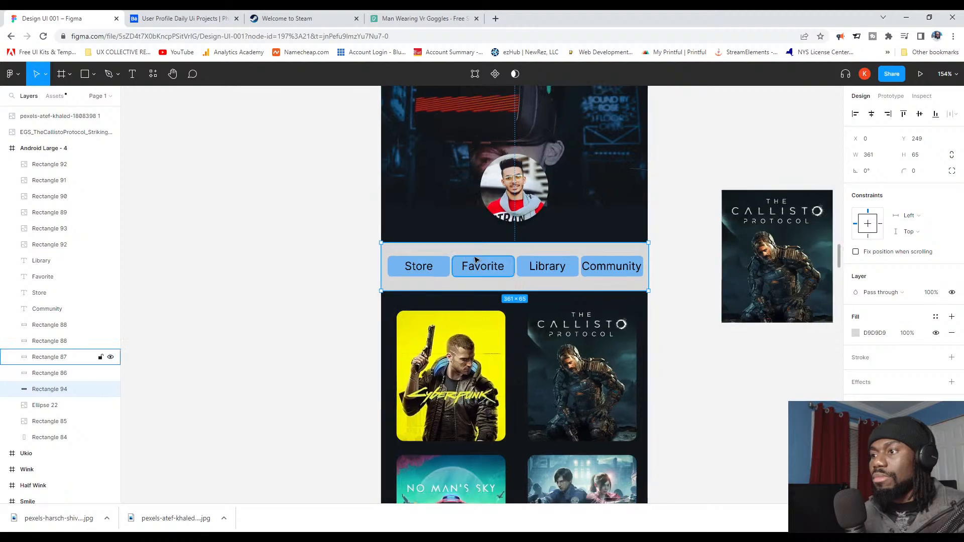
{"action": "scroll", "coordinate": [569, 276], "scroll_direction": "down", "scroll_amount": 1}
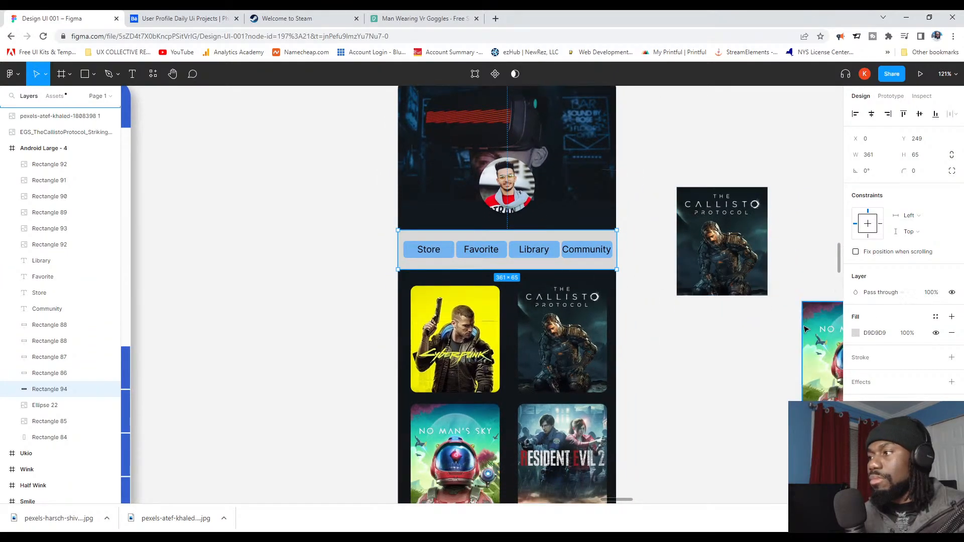
{"action": "left_click", "coordinate": [754, 341]}
{"action": "left_click", "coordinate": [575, 264]}
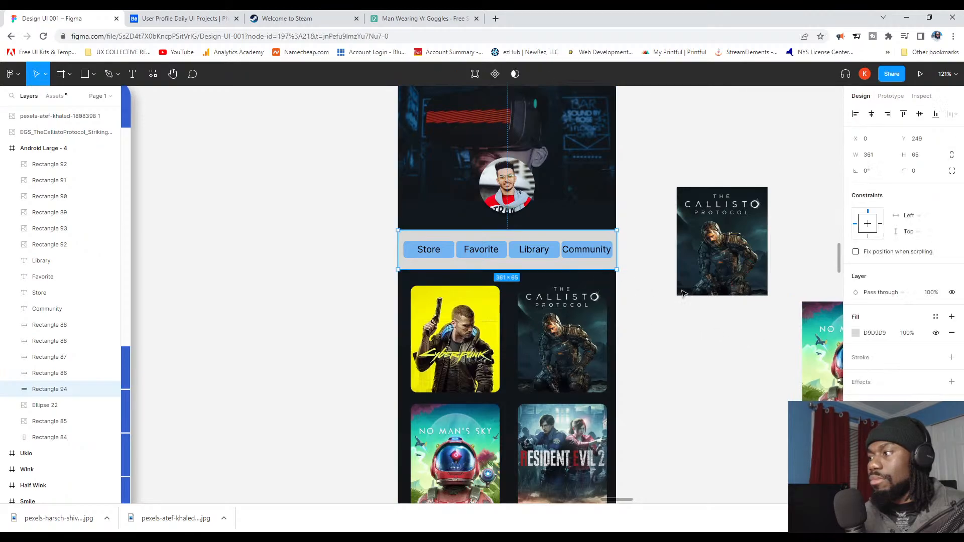
{"action": "left_click", "coordinate": [855, 333]}
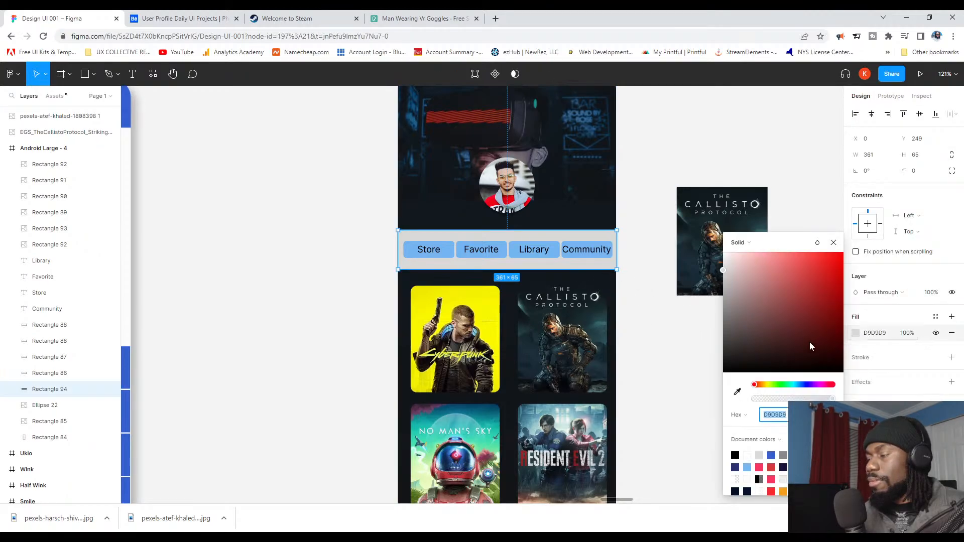
{"action": "left_click", "coordinate": [737, 393]}
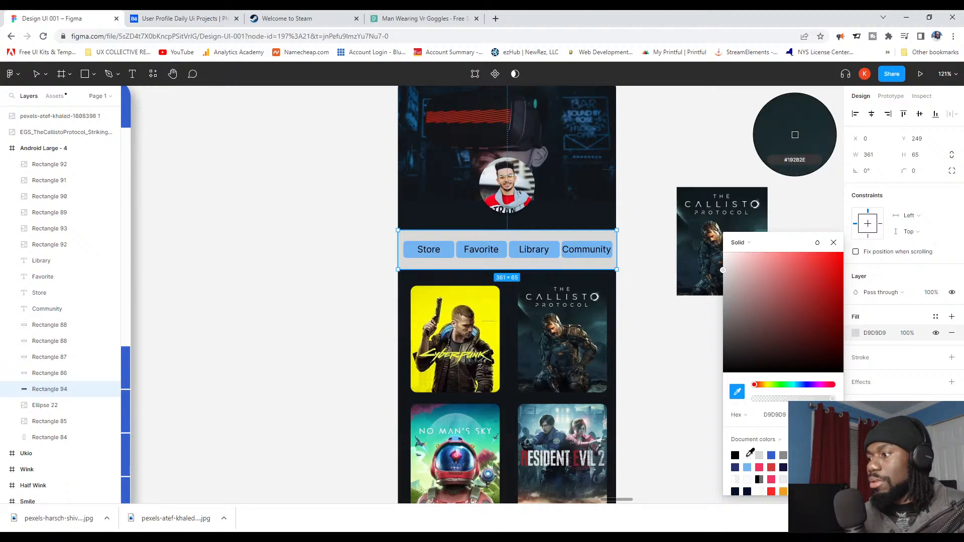
{"action": "left_click", "coordinate": [794, 134]}
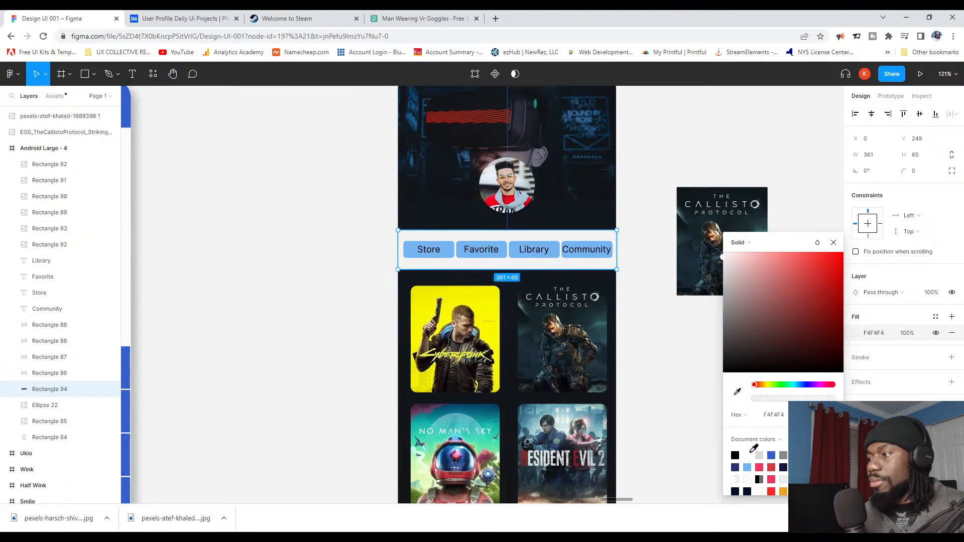
{"action": "left_click", "coordinate": [748, 454]}
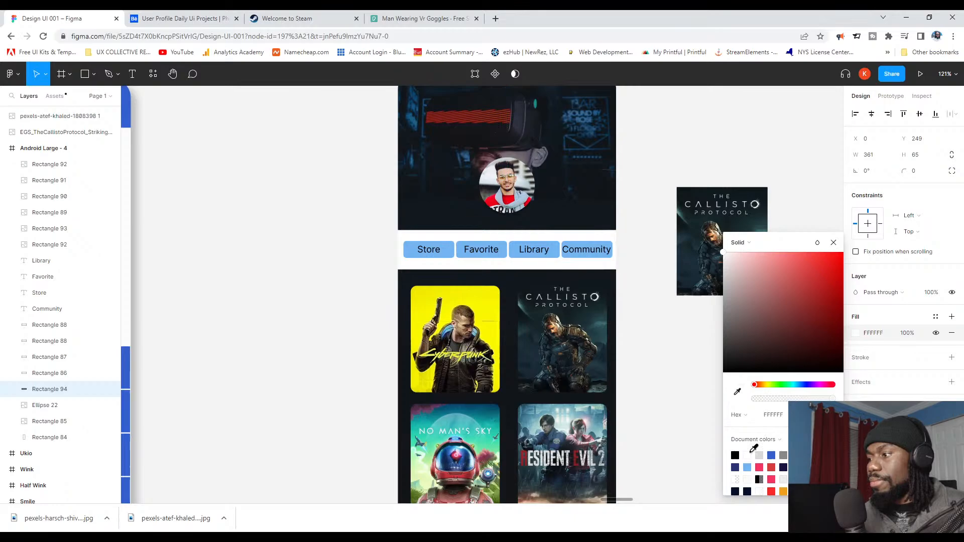
{"action": "left_click", "coordinate": [832, 244]}
Step: Lower the navigation bar rectangle's fill opacity to 10% and check it against the rest of the screen
{"action": "left_click", "coordinate": [903, 334]}
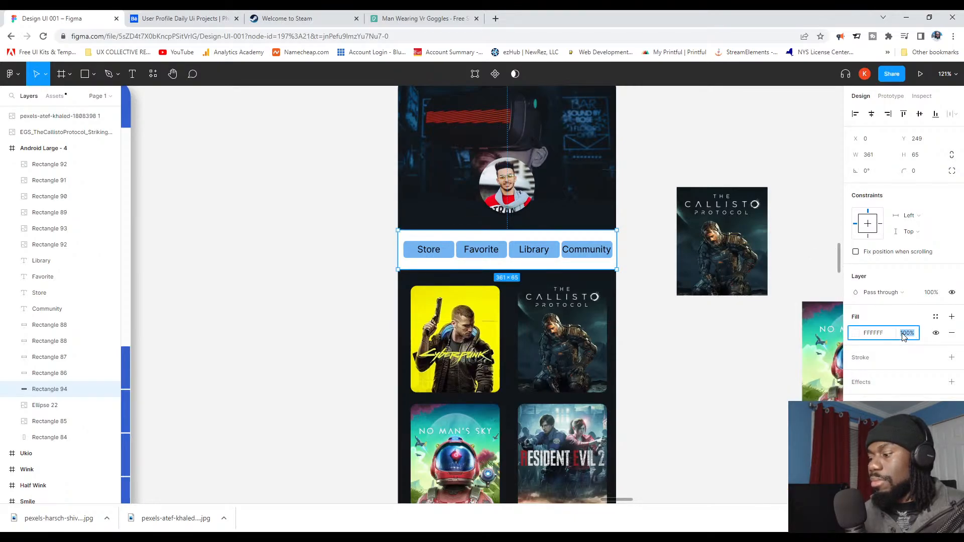
{"action": "type", "text": "10"}
{"action": "key", "text": "Return"}
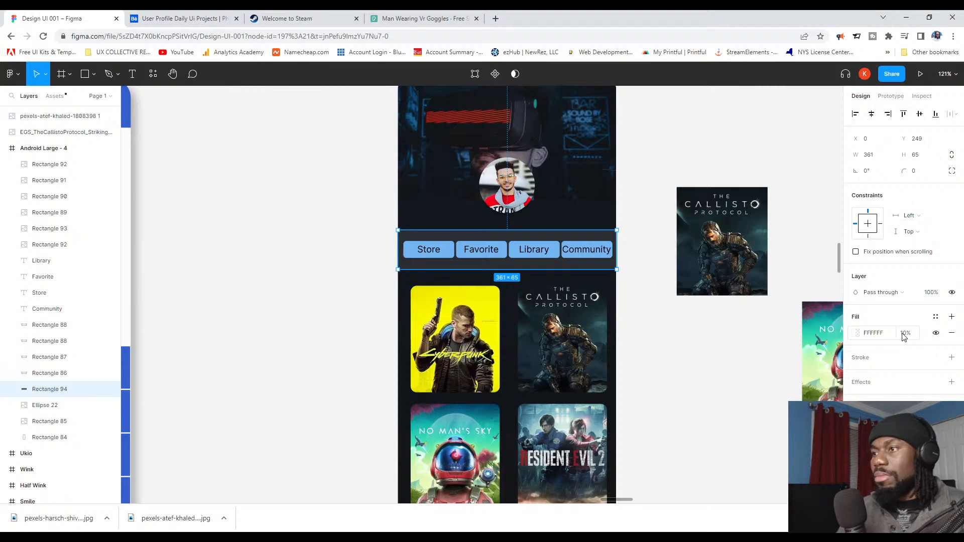
{"action": "left_click", "coordinate": [303, 196]}
{"action": "scroll", "coordinate": [303, 195], "scroll_direction": "down", "scroll_amount": 1}
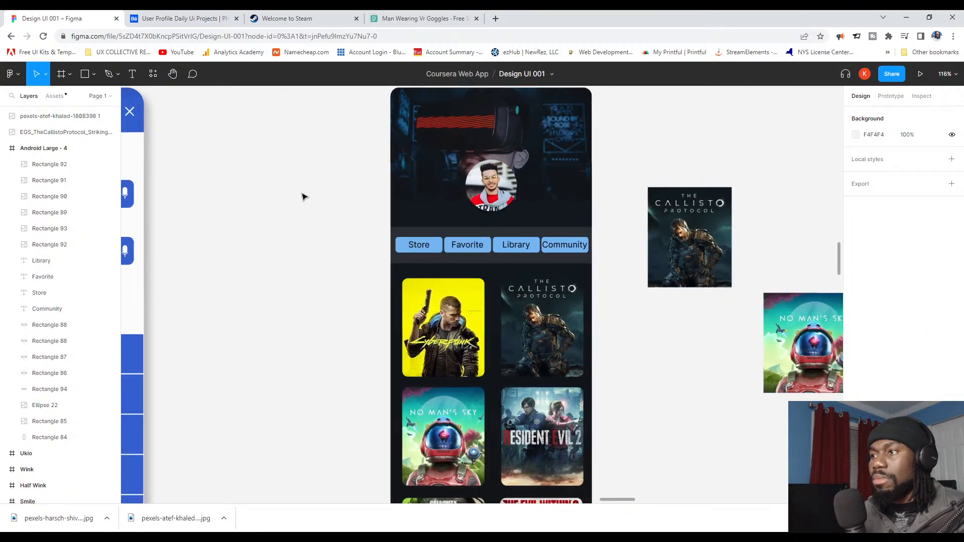
{"action": "scroll", "coordinate": [303, 196], "scroll_direction": "down", "scroll_amount": 3}
{"action": "scroll", "coordinate": [301, 194], "scroll_direction": "up", "scroll_amount": 5}
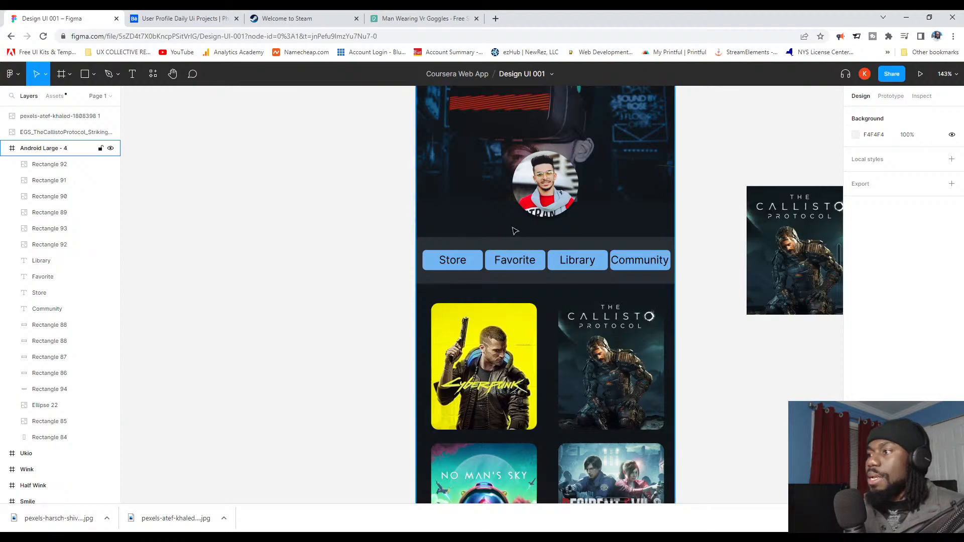
Step: Review the profile screen's navigation bar and compare it with the user profile reference on Behance, then return to the Figma design
{"action": "scroll", "coordinate": [695, 205], "scroll_direction": "down", "scroll_amount": 2}
{"action": "scroll", "coordinate": [695, 205], "scroll_direction": "down", "scroll_amount": 2}
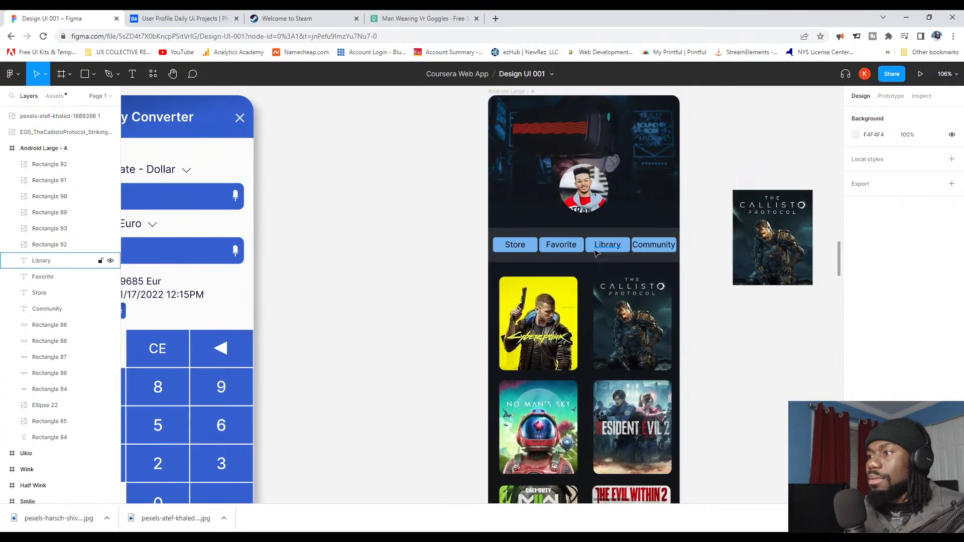
{"action": "scroll", "coordinate": [524, 246], "scroll_direction": "up", "scroll_amount": 5}
{"action": "left_click", "coordinate": [501, 224]}
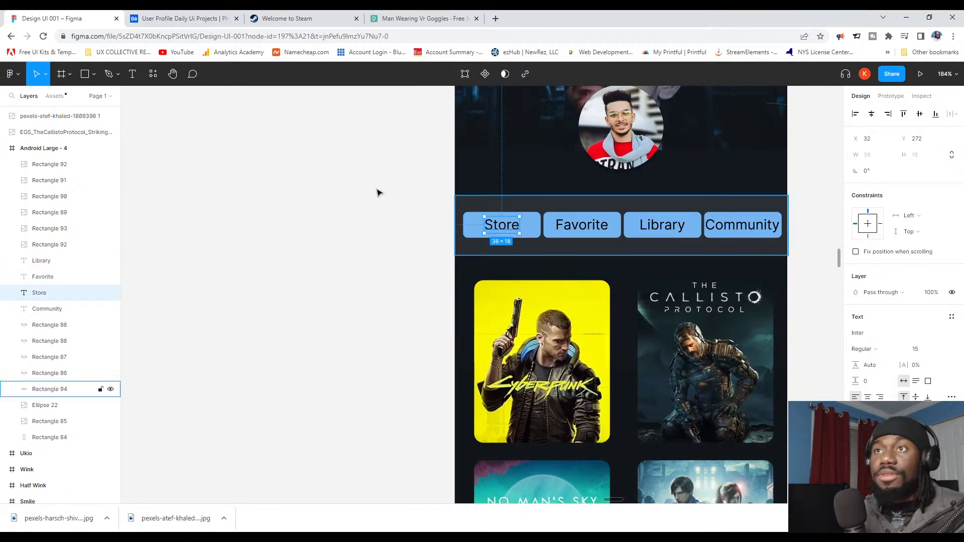
{"action": "left_click", "coordinate": [236, 14]}
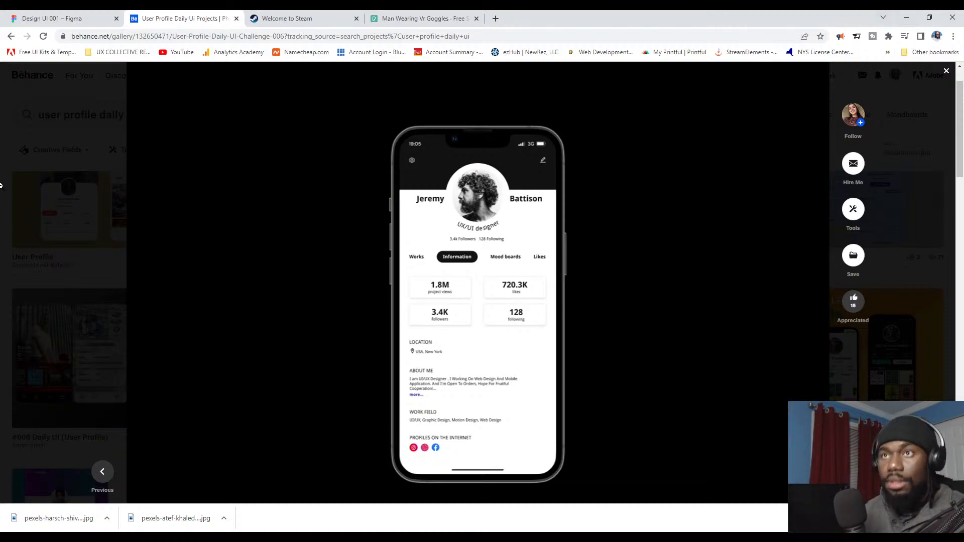
{"action": "left_click", "coordinate": [95, 20]}
Step: Change the Library button's fill to the dark screen background colour 11181E by sampling it from the canvas
{"action": "scroll", "coordinate": [696, 241], "scroll_direction": "down", "scroll_amount": 3}
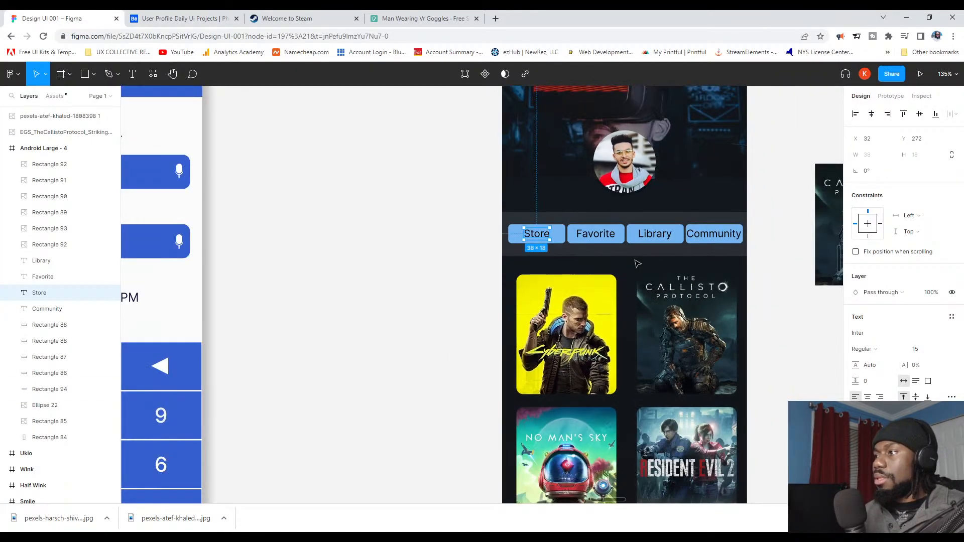
{"action": "scroll", "coordinate": [695, 241], "scroll_direction": "up", "scroll_amount": 3}
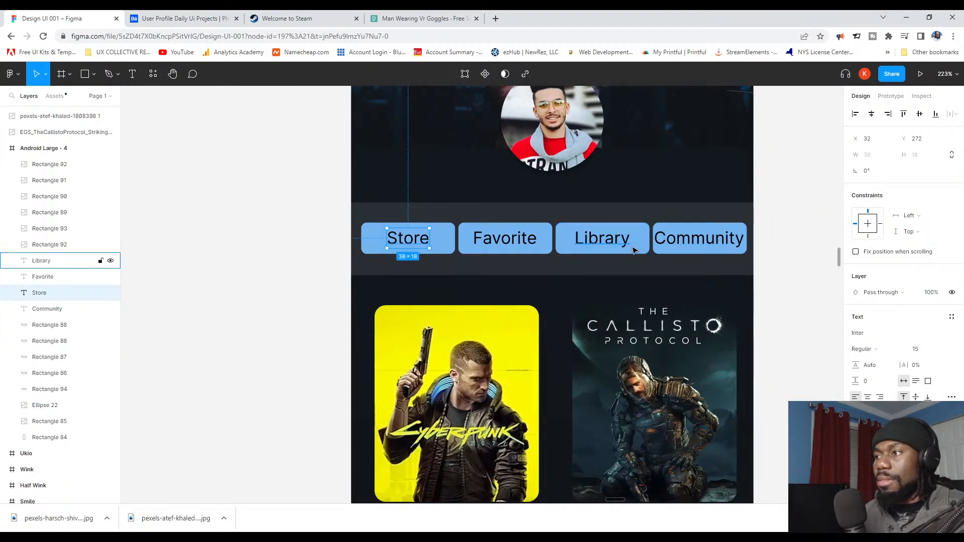
{"action": "left_click", "coordinate": [603, 255]}
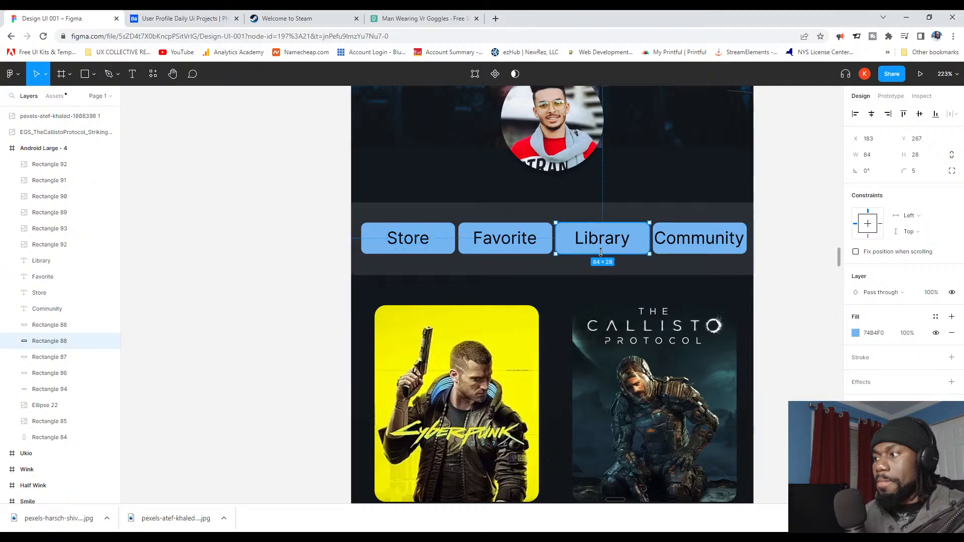
{"action": "left_click", "coordinate": [856, 334]}
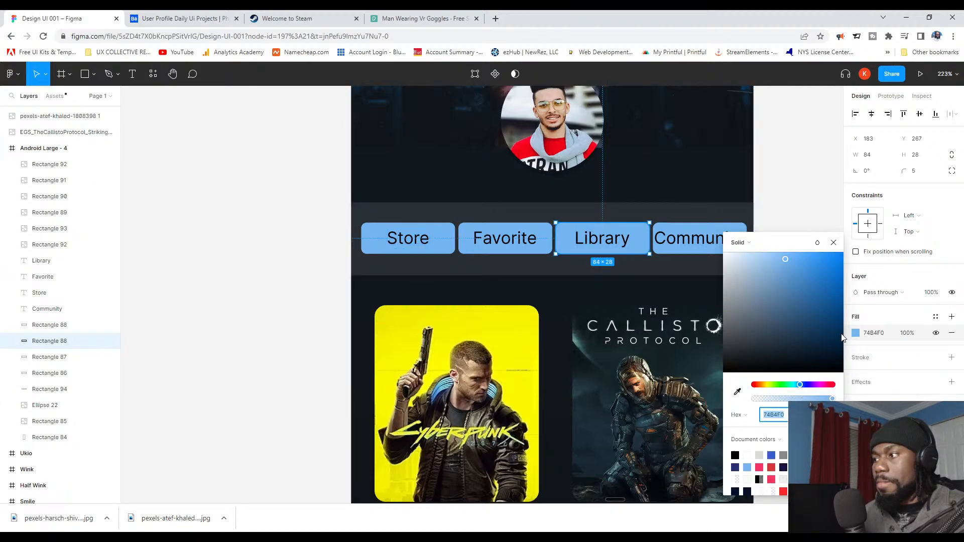
{"action": "left_click", "coordinate": [737, 392]}
{"action": "left_click", "coordinate": [687, 173]}
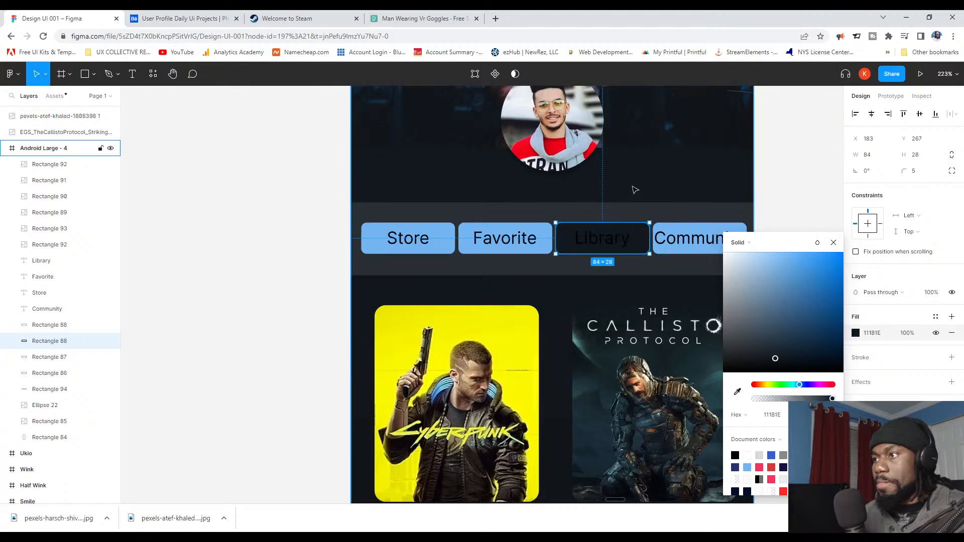
{"action": "left_click", "coordinate": [256, 176]}
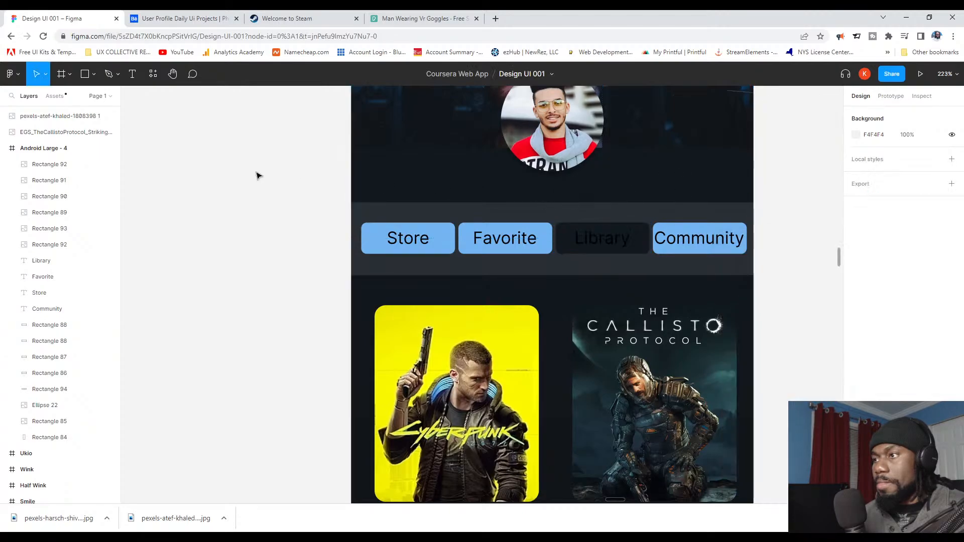
Step: Change the text colour of the Library, Community, Favorite and Store labels to white
{"action": "left_click", "coordinate": [602, 238]}
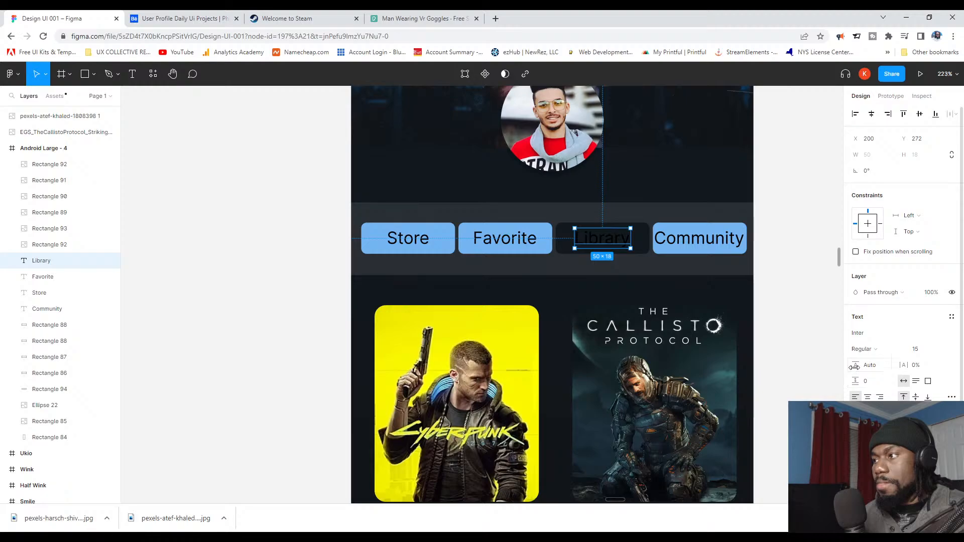
{"action": "left_click", "coordinate": [699, 238], "text": "shift"}
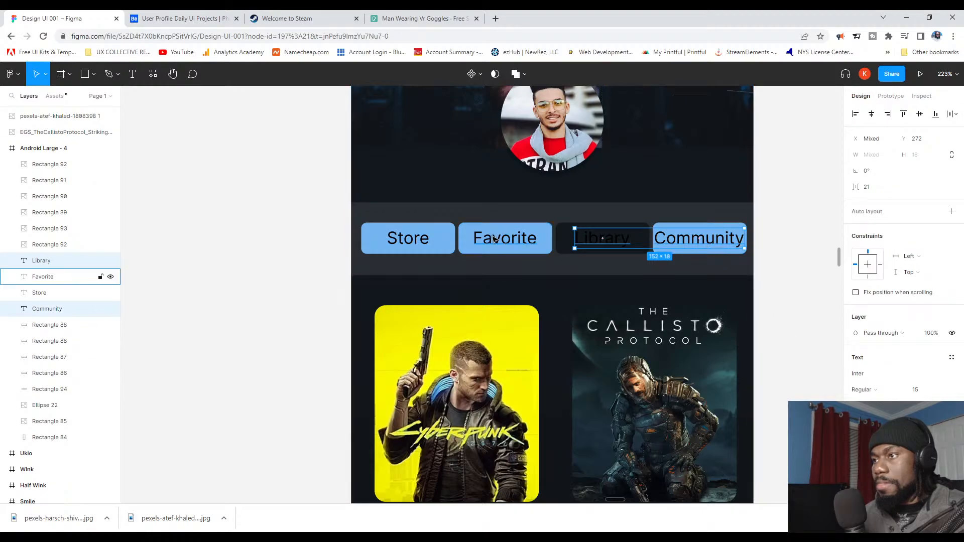
{"action": "left_click", "coordinate": [505, 231], "text": "shift"}
{"action": "left_click", "coordinate": [428, 240], "text": "shift"}
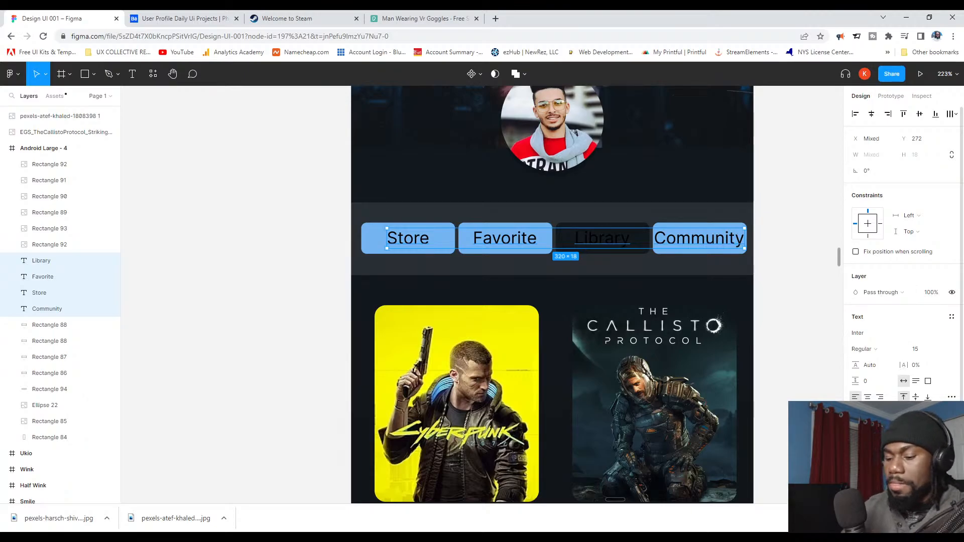
{"action": "key", "text": "Return"}
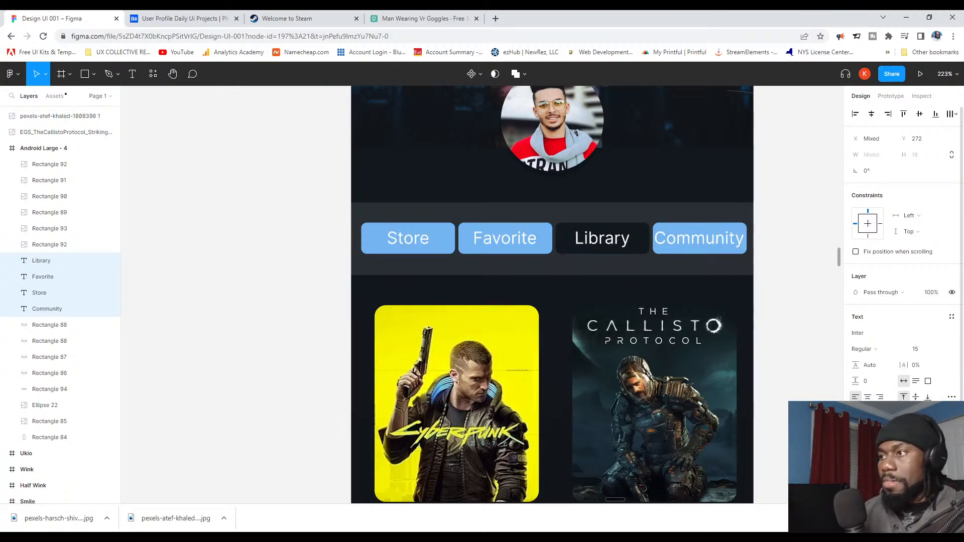
{"action": "left_click", "coordinate": [227, 270]}
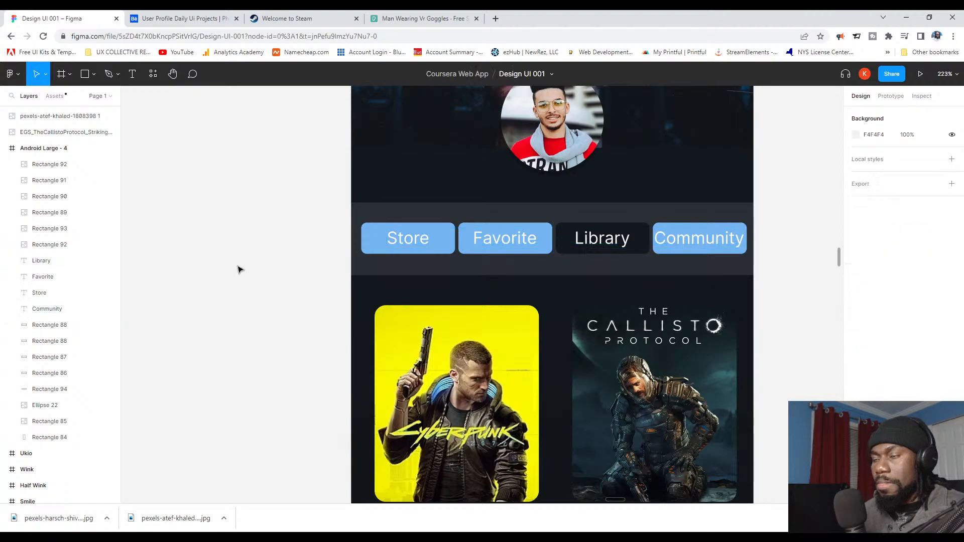
Step: Delete the blue button rectangles behind Store, Favorite and Community, keeping only the dark one behind Library
{"action": "scroll", "coordinate": [239, 268], "scroll_direction": "down", "scroll_amount": 5, "text": "ctrl"}
{"action": "left_click", "coordinate": [319, 253]}
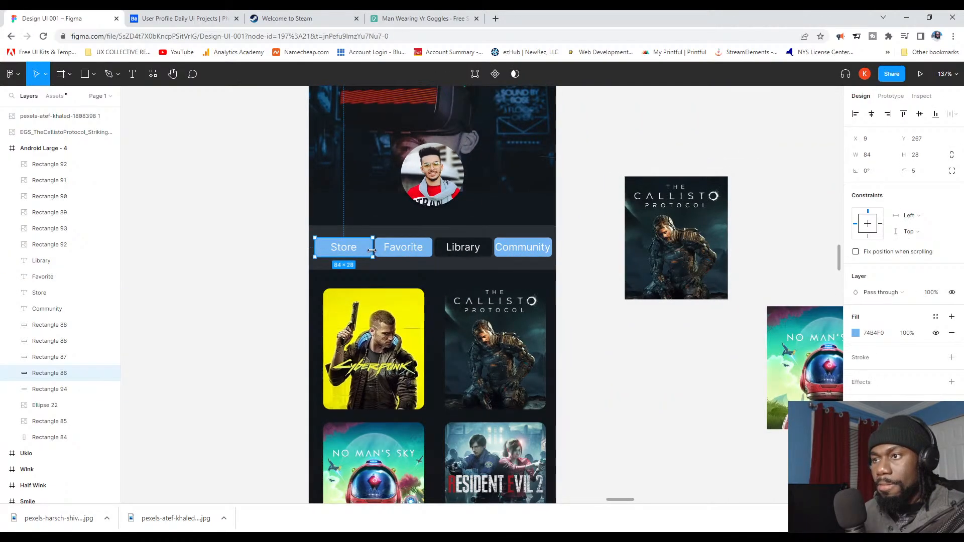
{"action": "left_click", "coordinate": [384, 258], "text": "shift"}
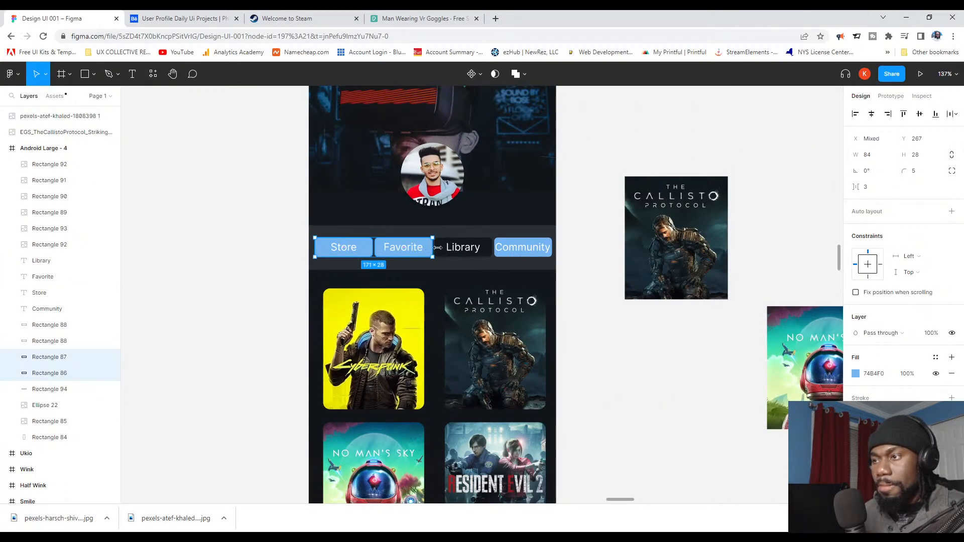
{"action": "left_click", "coordinate": [503, 253], "text": "shift"}
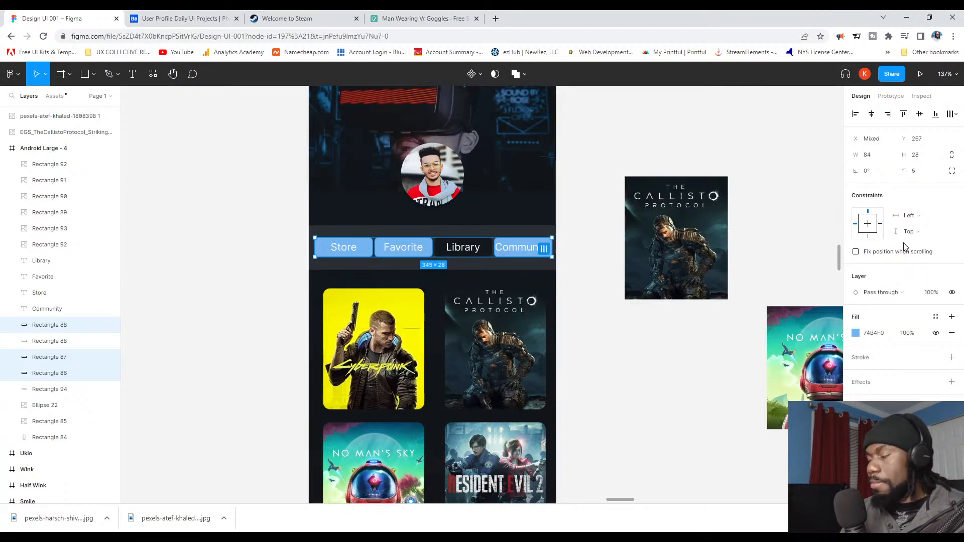
{"action": "key", "text": "Delete"}
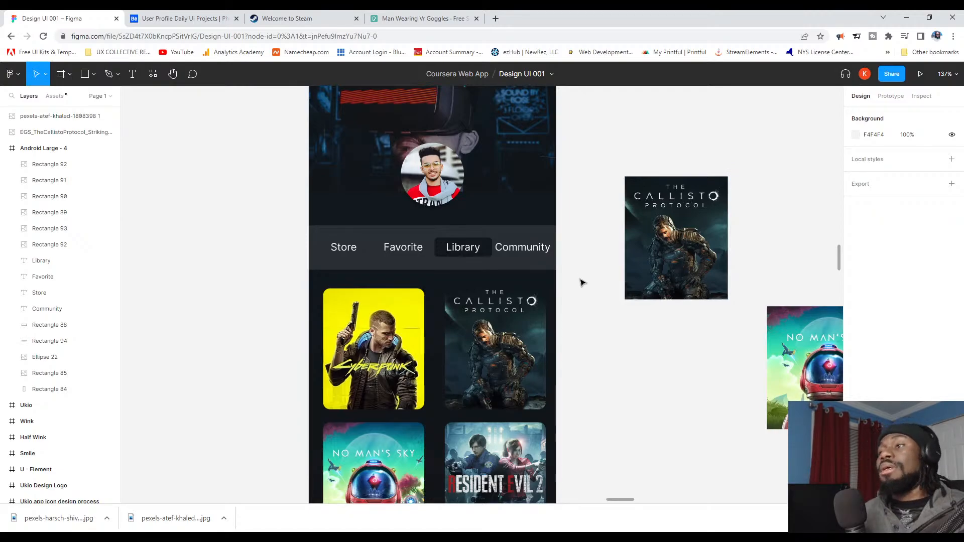
Step: Change the navigation bar rectangle's fill from solid to a linear gradient and check it against the whole screen
{"action": "left_click", "coordinate": [550, 262]}
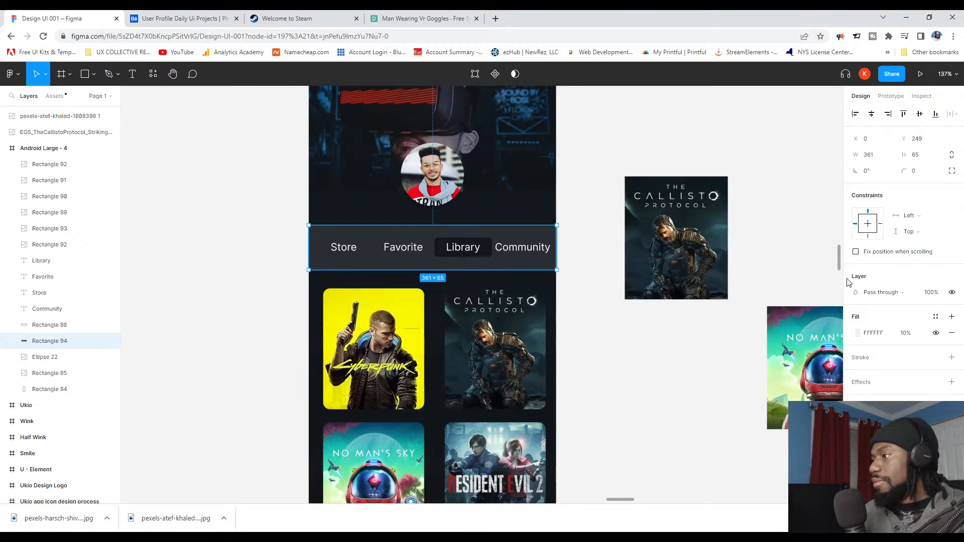
{"action": "left_click", "coordinate": [859, 334]}
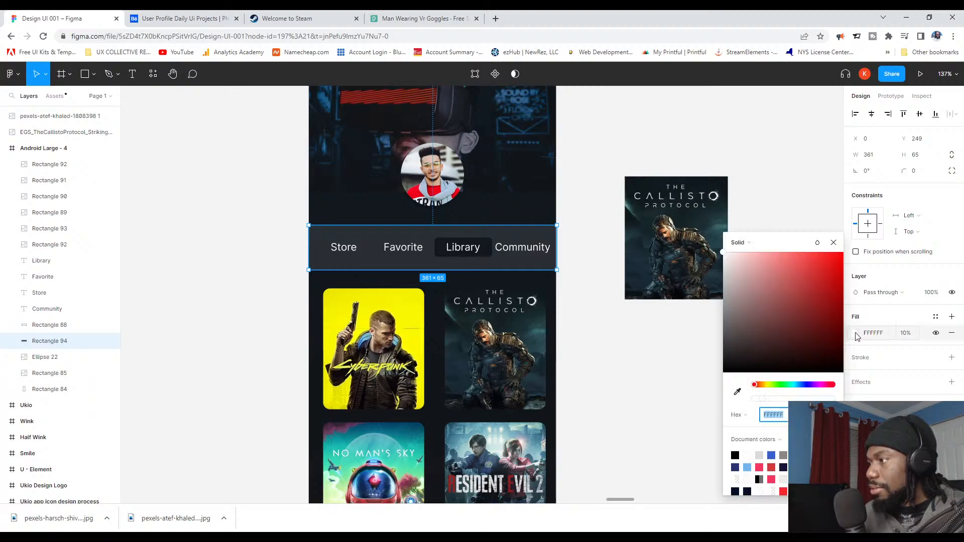
{"action": "left_click", "coordinate": [748, 248]}
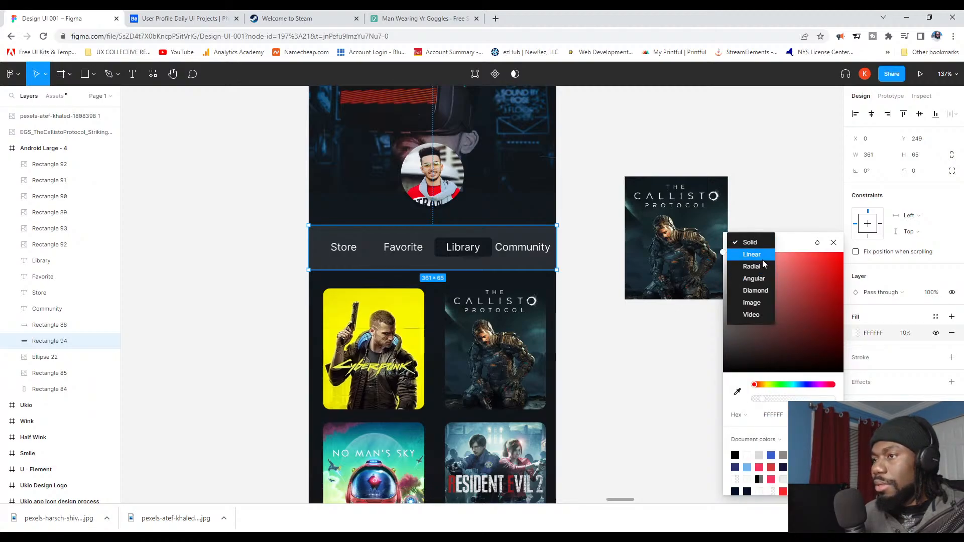
{"action": "left_click", "coordinate": [763, 259]}
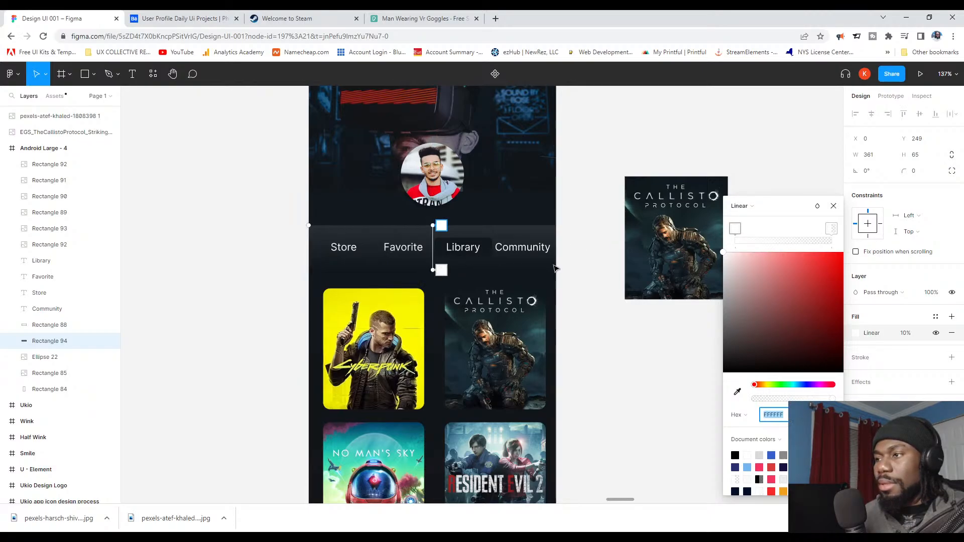
{"action": "key", "text": "Escape"}
{"action": "scroll", "coordinate": [585, 279], "scroll_direction": "down", "scroll_amount": 1}
{"action": "left_click", "coordinate": [191, 266]}
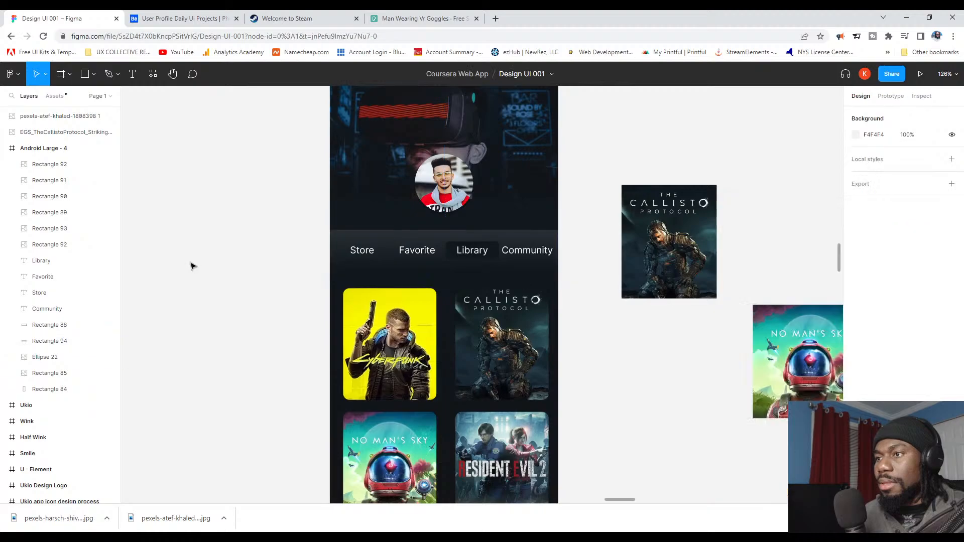
{"action": "scroll", "coordinate": [206, 263], "scroll_direction": "down", "scroll_amount": 4}
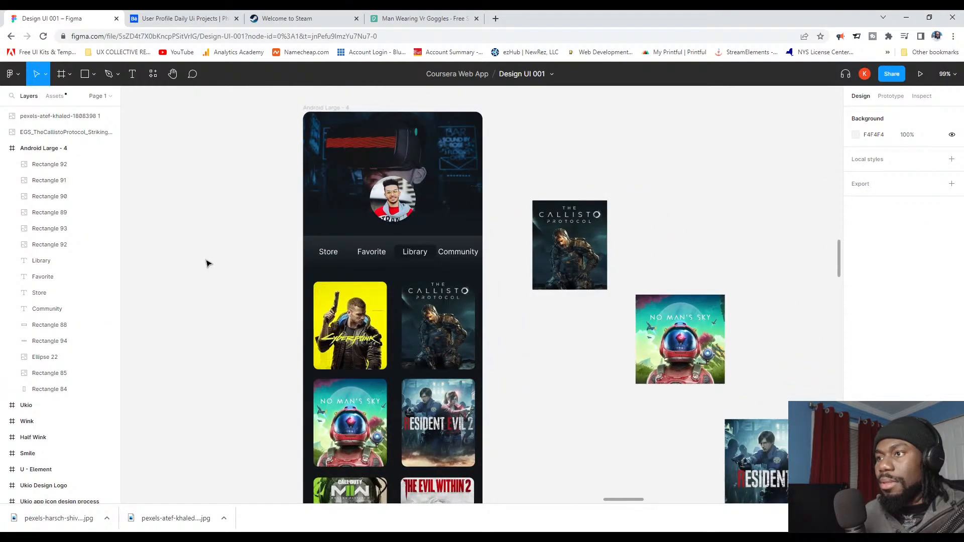
{"action": "scroll", "coordinate": [207, 264], "scroll_direction": "up", "scroll_amount": 3}
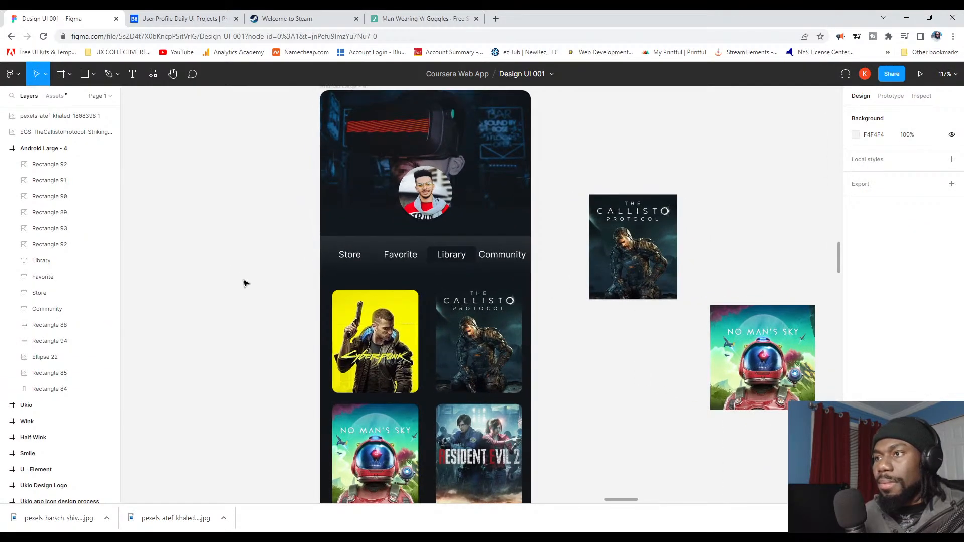
Step: Extend the header photo's crop downward to a height of 249 so it meets the navigation bar
{"action": "left_click", "coordinate": [409, 203]}
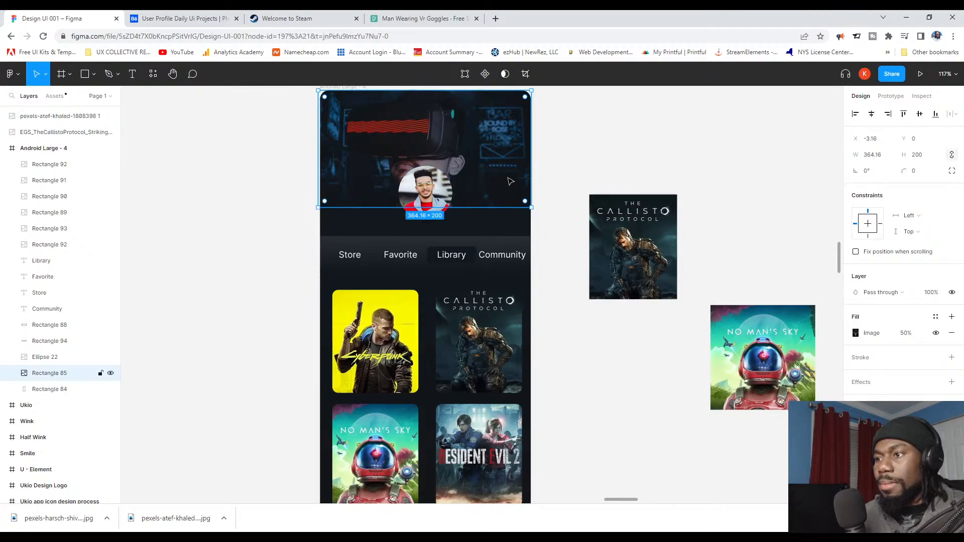
{"action": "scroll", "coordinate": [510, 181], "scroll_direction": "down", "scroll_amount": 3}
{"action": "scroll", "coordinate": [500, 203], "scroll_direction": "up", "scroll_amount": 1}
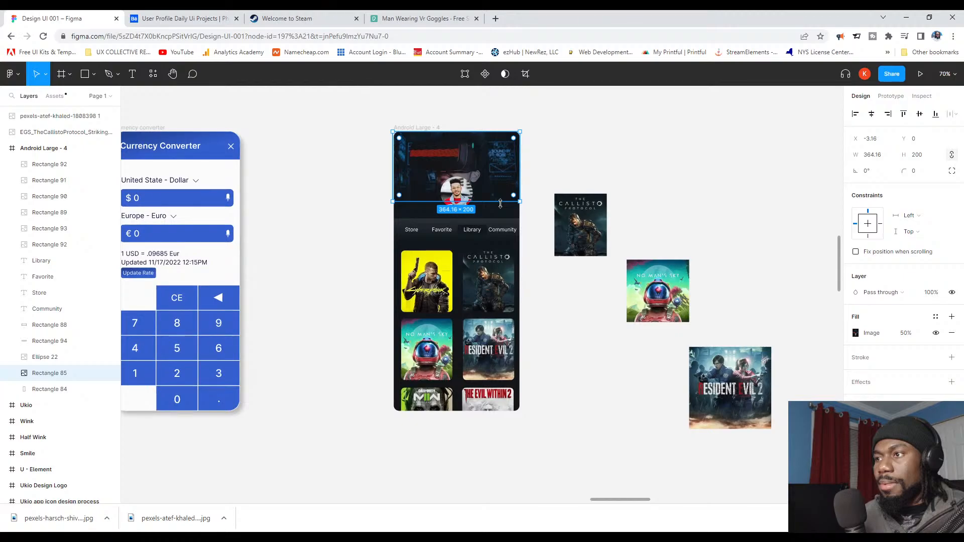
{"action": "scroll", "coordinate": [500, 200], "scroll_direction": "up", "scroll_amount": 3}
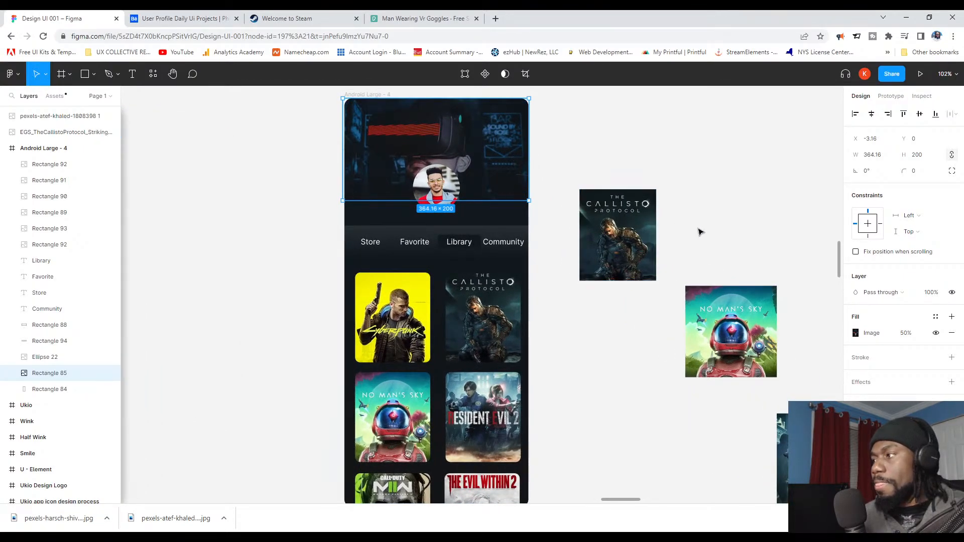
{"action": "left_click", "coordinate": [855, 333]}
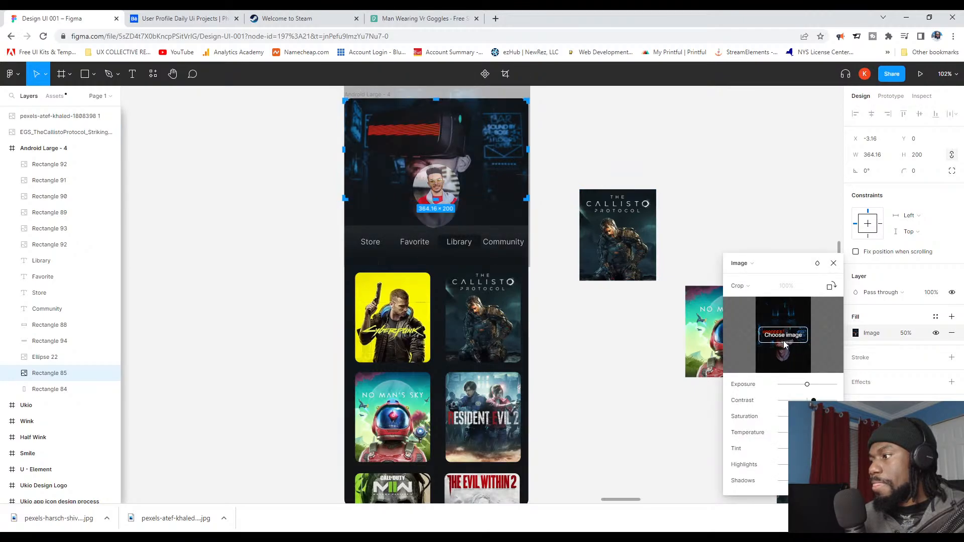
{"action": "left_click", "coordinate": [738, 286]}
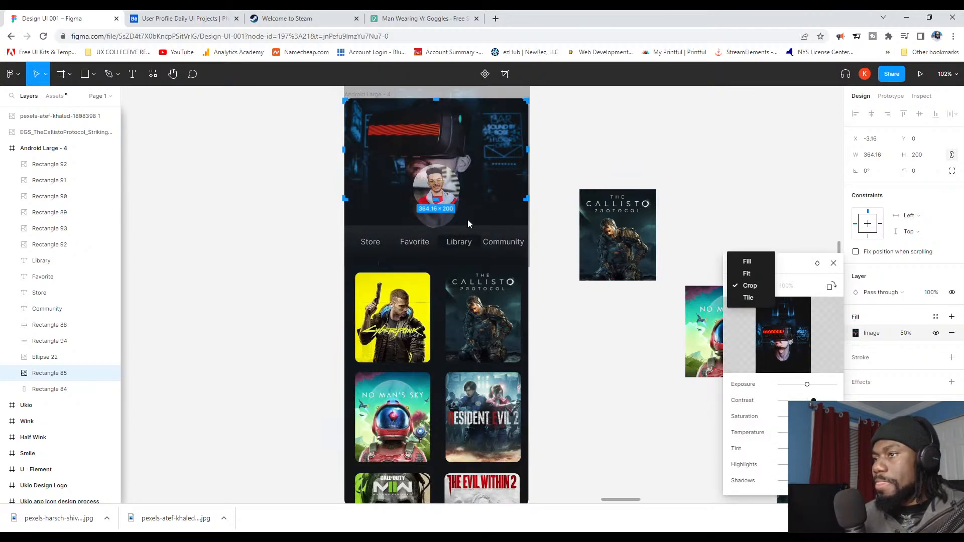
{"action": "left_click", "coordinate": [436, 200]}
{"action": "left_click_drag", "start_coordinate": [433, 200], "coordinate": [434, 227]}
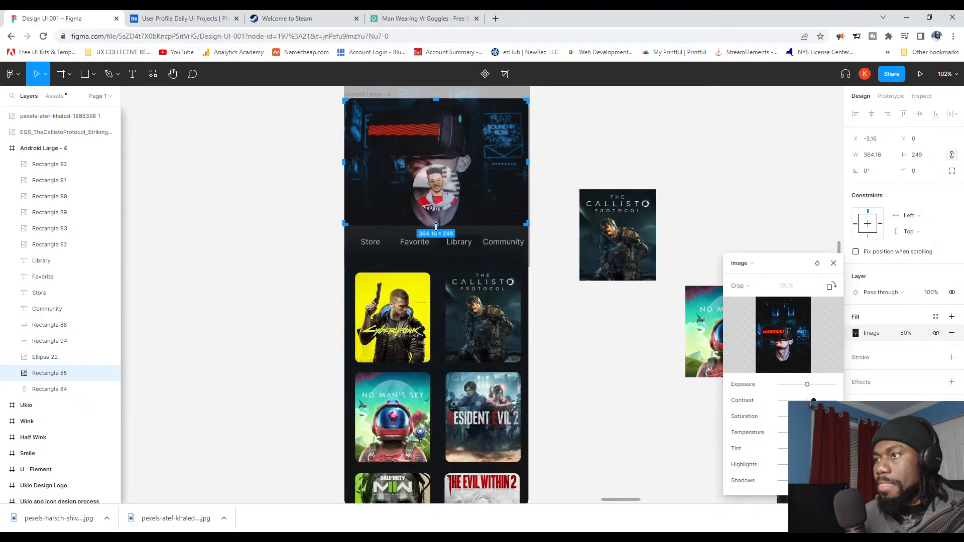
{"action": "key", "text": "Escape"}
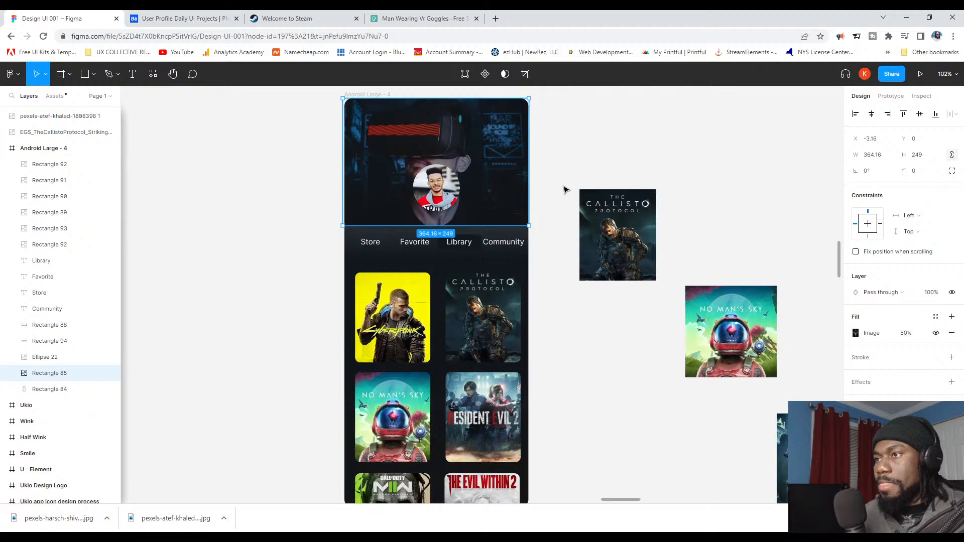
Step: Move the round profile picture straight down to Y 171 so it overlaps the navigation bar's upper edge
{"action": "scroll", "coordinate": [442, 211], "scroll_direction": "up", "scroll_amount": 5}
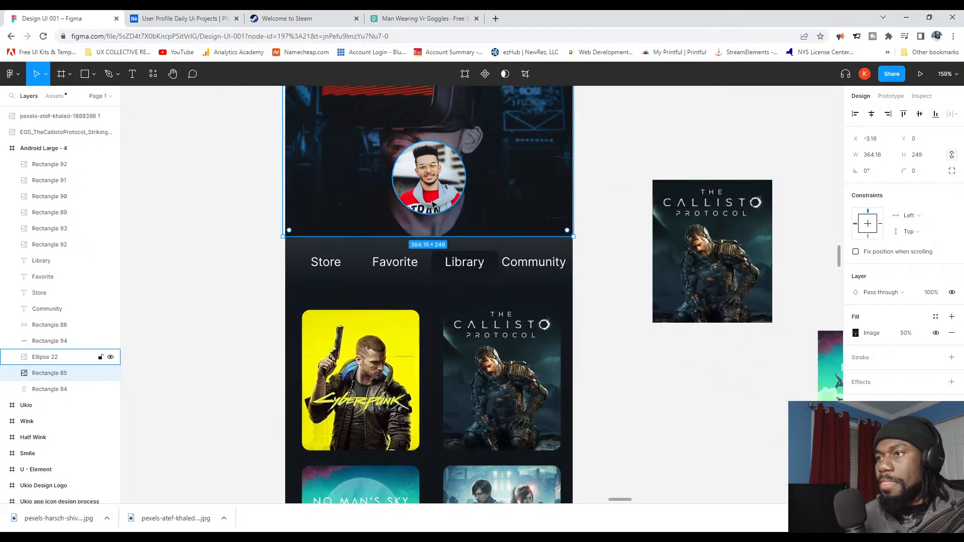
{"action": "left_click", "coordinate": [437, 202]}
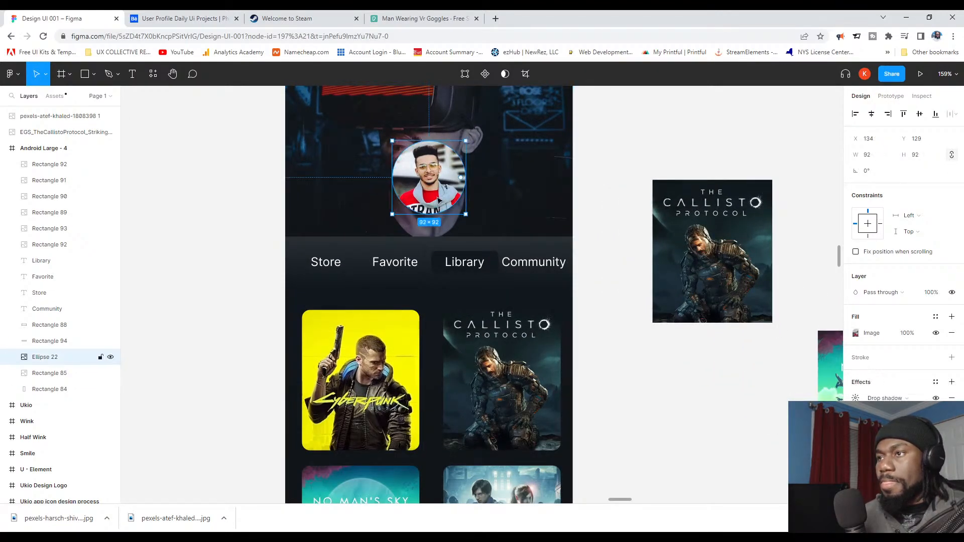
{"action": "left_click_drag", "start_coordinate": [437, 201], "coordinate": [431, 233]}
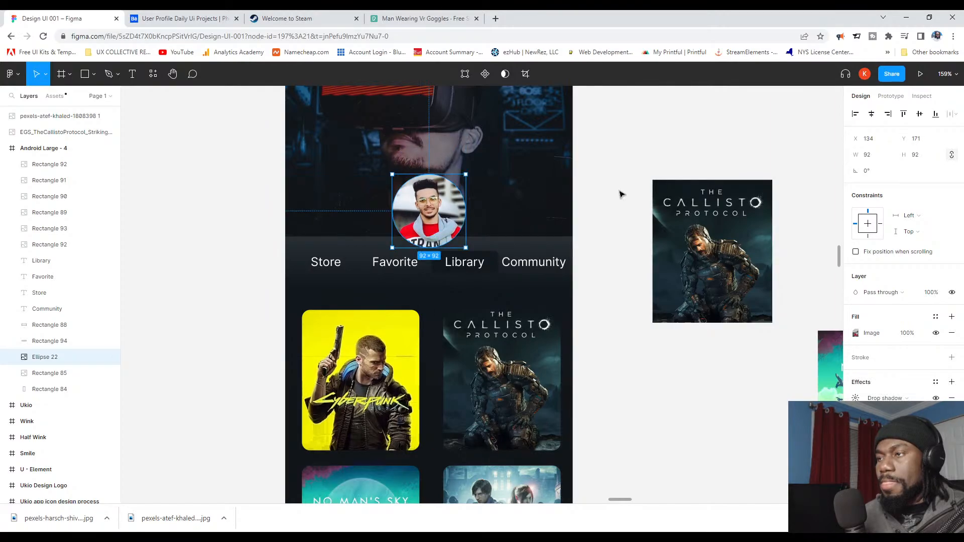
Step: Shift the Store, Favorite, Library and Community labels together with the Library highlight rectangle left by about 8 pixels
{"action": "left_click", "coordinate": [627, 173]}
{"action": "scroll", "coordinate": [627, 173], "scroll_direction": "down", "scroll_amount": 5}
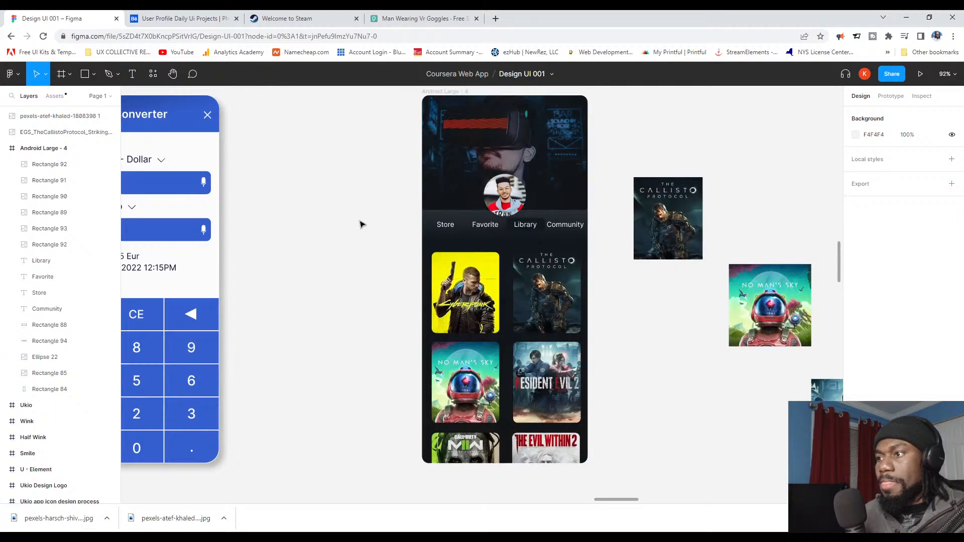
{"action": "scroll", "coordinate": [362, 227], "scroll_direction": "up", "scroll_amount": 2}
{"action": "scroll", "coordinate": [398, 314], "scroll_direction": "up", "scroll_amount": 4}
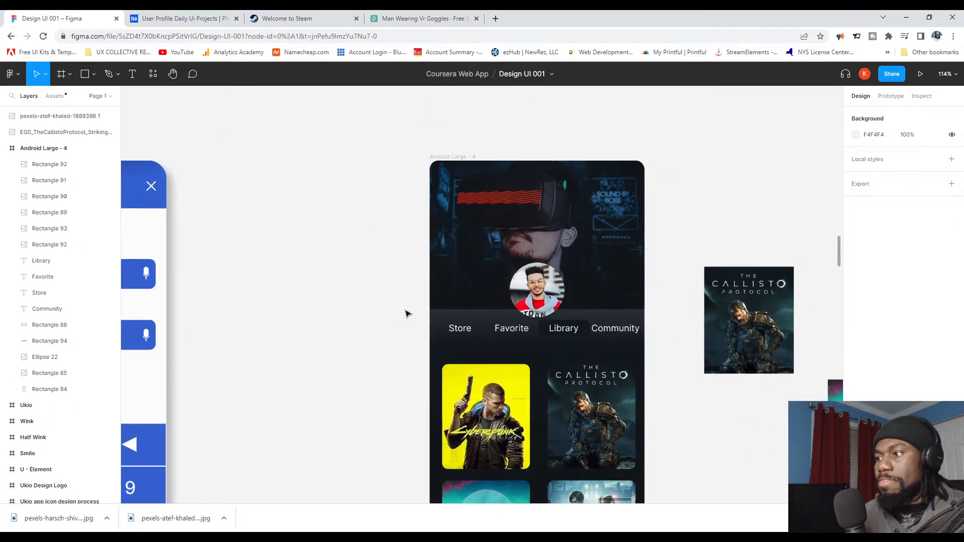
{"action": "scroll", "coordinate": [466, 332], "scroll_direction": "up", "scroll_amount": 3}
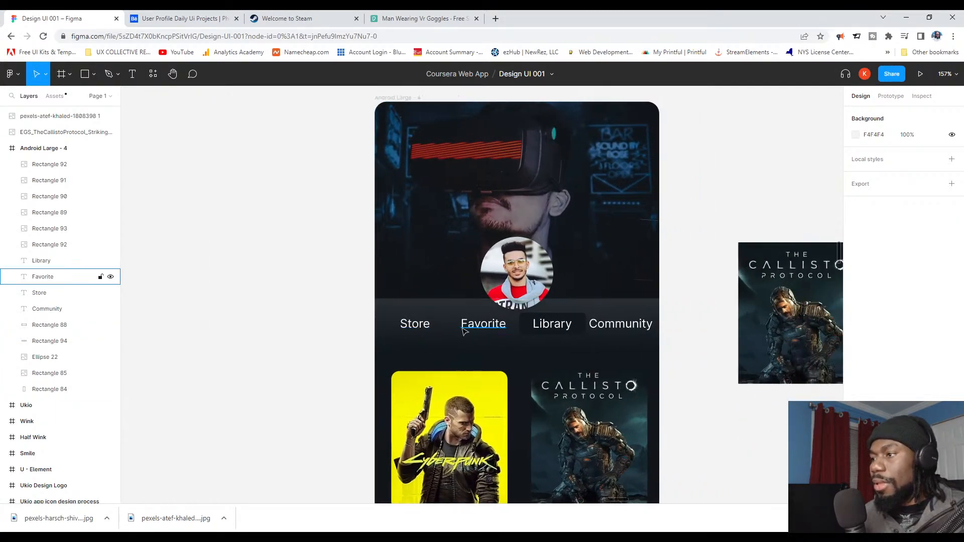
{"action": "left_click", "coordinate": [642, 325]}
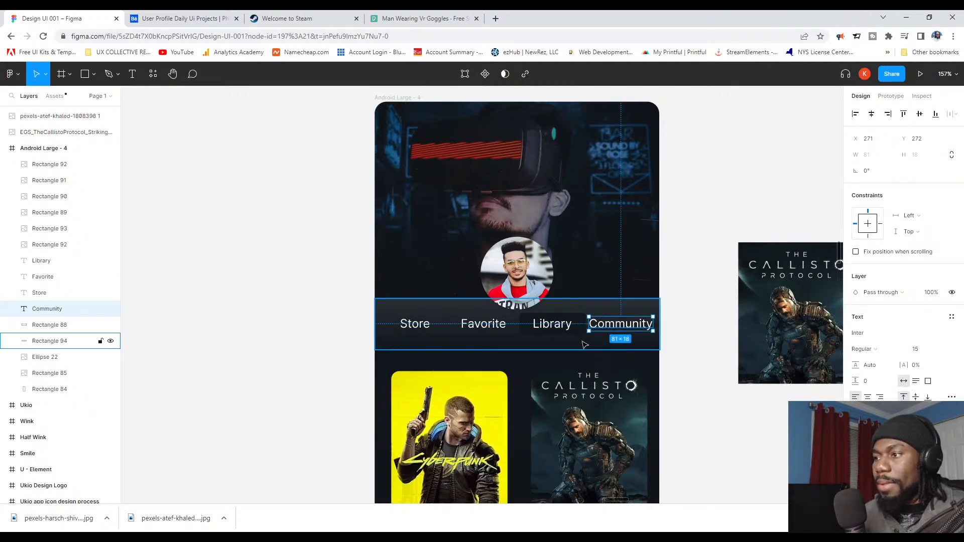
{"action": "left_click", "coordinate": [560, 328], "text": "shift"}
{"action": "left_click", "coordinate": [578, 331], "text": "shift"}
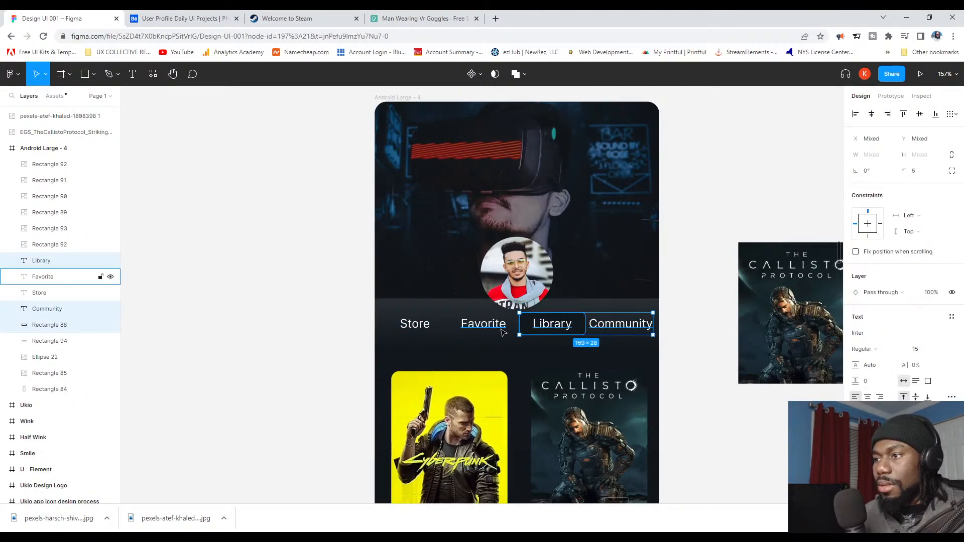
{"action": "left_click", "coordinate": [466, 327], "text": "shift"}
{"action": "left_click", "coordinate": [422, 325], "text": "shift"}
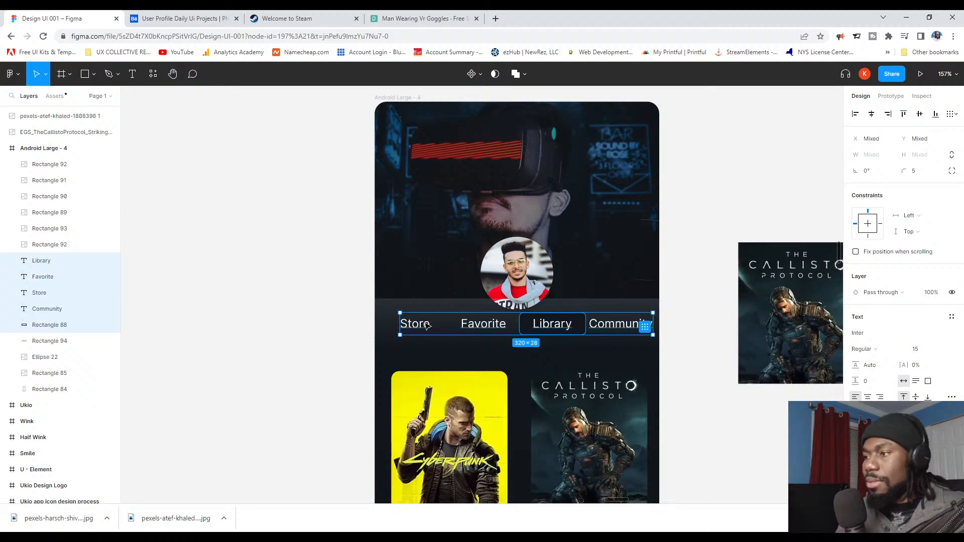
{"action": "key", "text": "Left"}
{"action": "key", "text": "Left"}
{"action": "key", "text": "Left"}
{"action": "key", "text": "Left"}
{"action": "key", "text": "Left"}
{"action": "key", "text": "Left"}
{"action": "key", "text": "Right"}
{"action": "key", "text": "Right"}
{"action": "key", "text": "Left"}
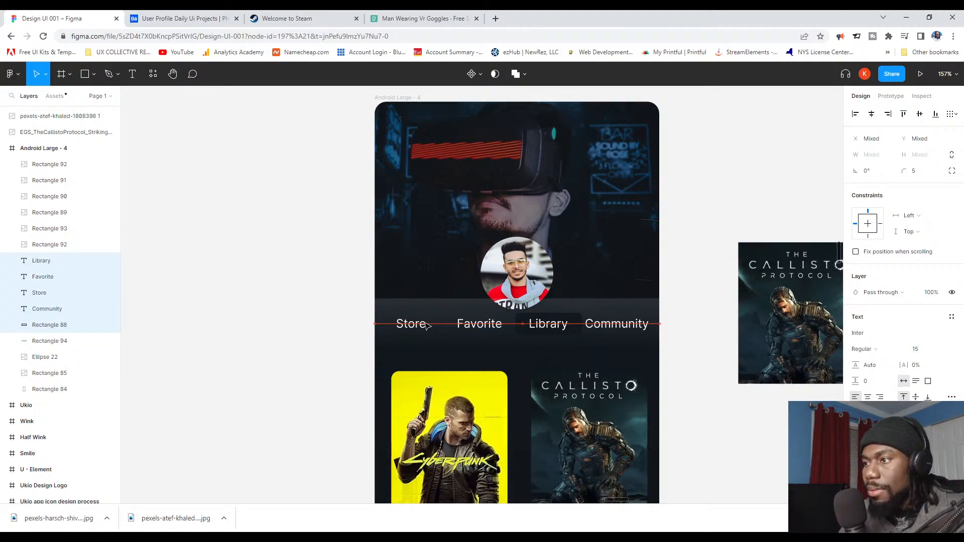
{"action": "key", "text": "Left"}
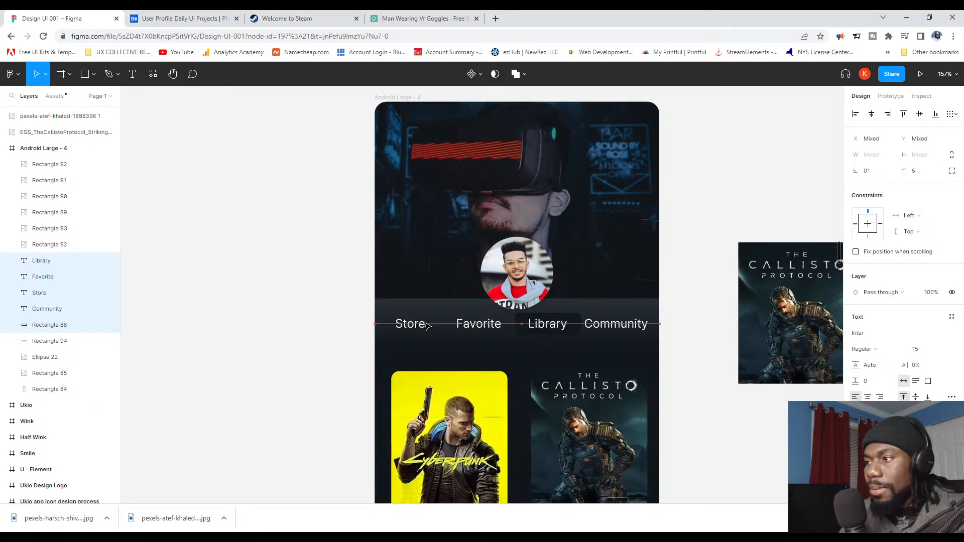
{"action": "key", "text": "Left"}
{"action": "key", "text": "Left"}
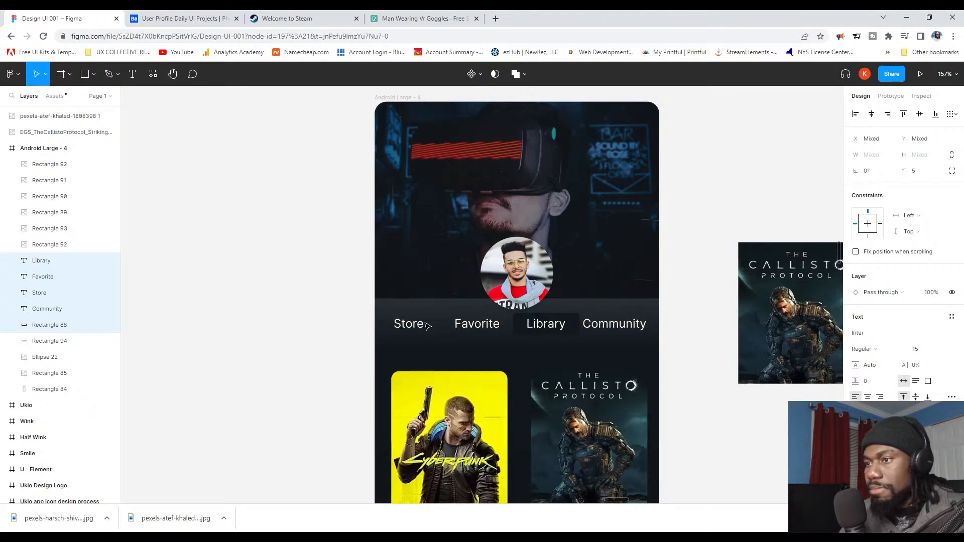
{"action": "left_click", "coordinate": [186, 163]}
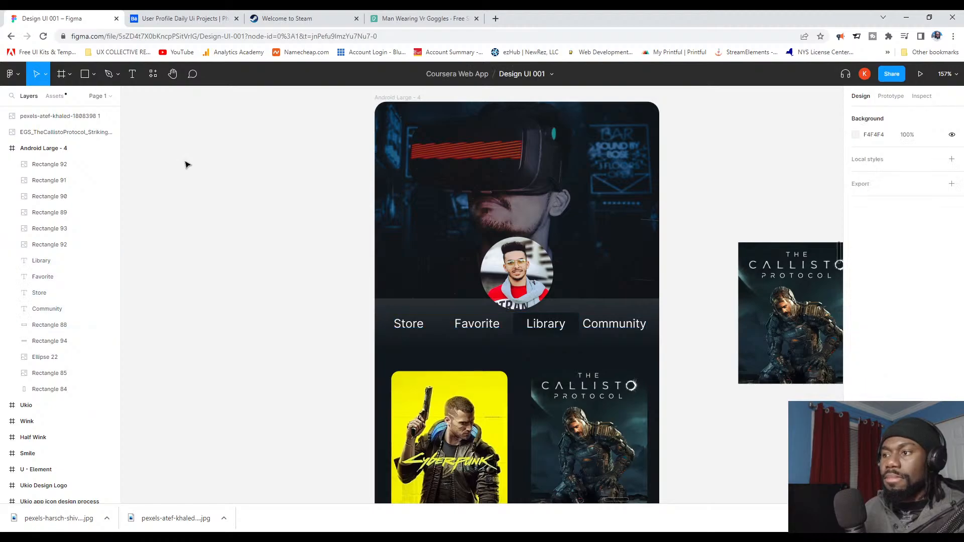
Step: Examine the whole profile screen, checking the header photo, navigation bar and game covers up close and from a distance
{"action": "scroll", "coordinate": [238, 178], "scroll_direction": "down", "scroll_amount": 1}
{"action": "scroll", "coordinate": [237, 178], "scroll_direction": "down", "scroll_amount": 5}
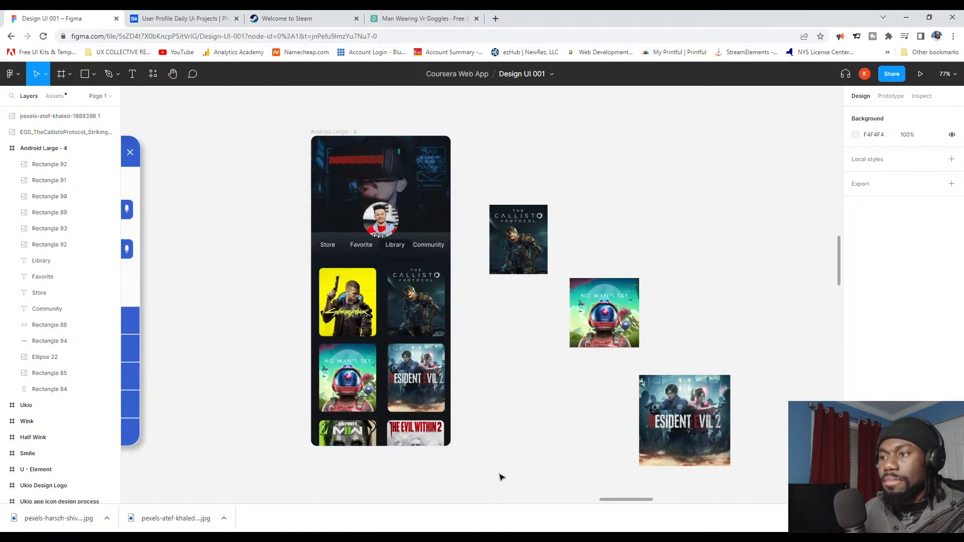
{"action": "scroll", "coordinate": [537, 314], "scroll_direction": "up", "scroll_amount": 5}
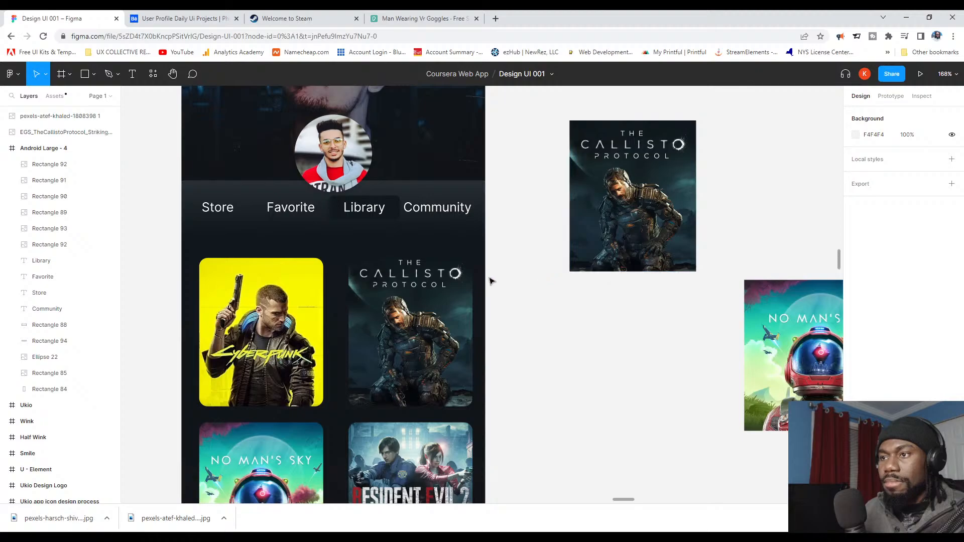
{"action": "scroll", "coordinate": [488, 280], "scroll_direction": "down", "scroll_amount": 5}
{"action": "scroll", "coordinate": [494, 327], "scroll_direction": "down", "scroll_amount": 1}
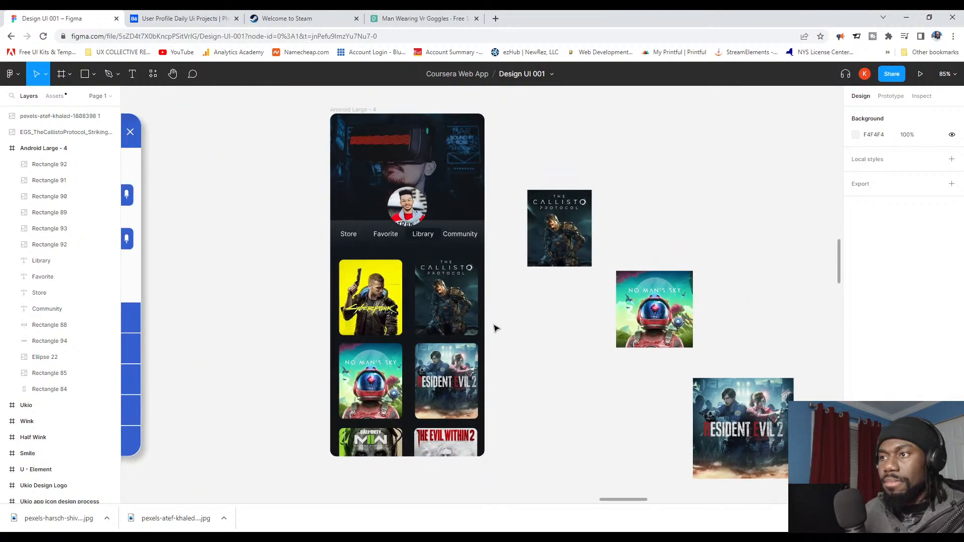
{"action": "scroll", "coordinate": [495, 314], "scroll_direction": "up", "scroll_amount": 3}
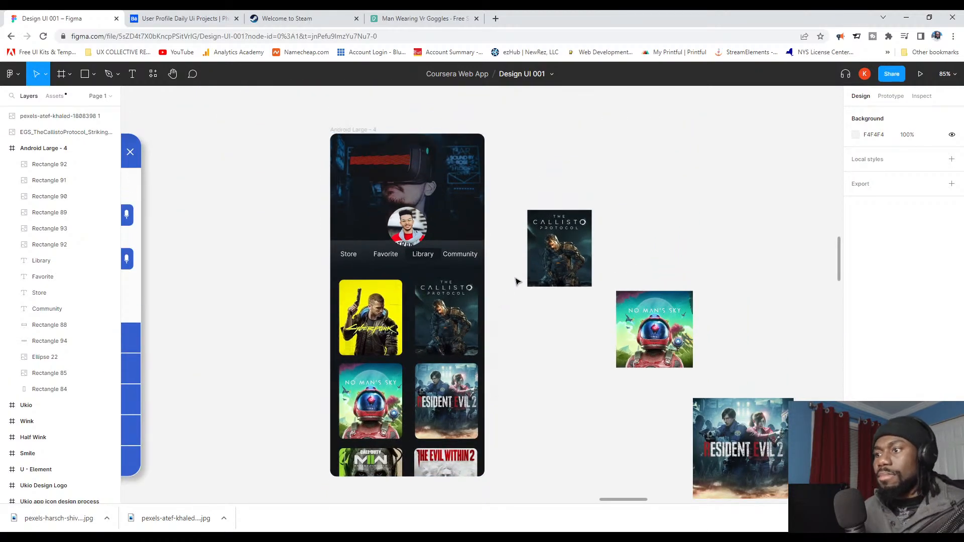
{"action": "scroll", "coordinate": [506, 299], "scroll_direction": "down", "scroll_amount": 2}
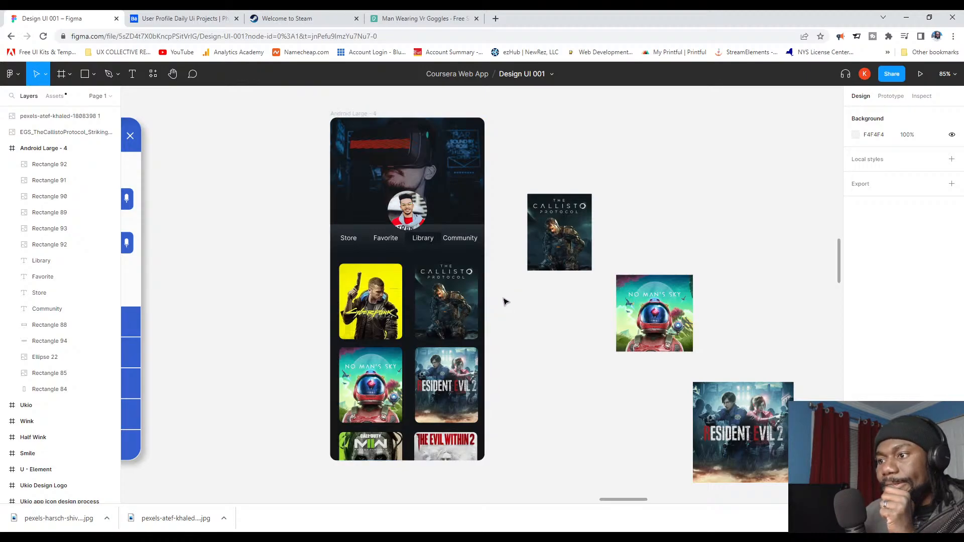
{"action": "scroll", "coordinate": [504, 301], "scroll_direction": "up", "scroll_amount": 3}
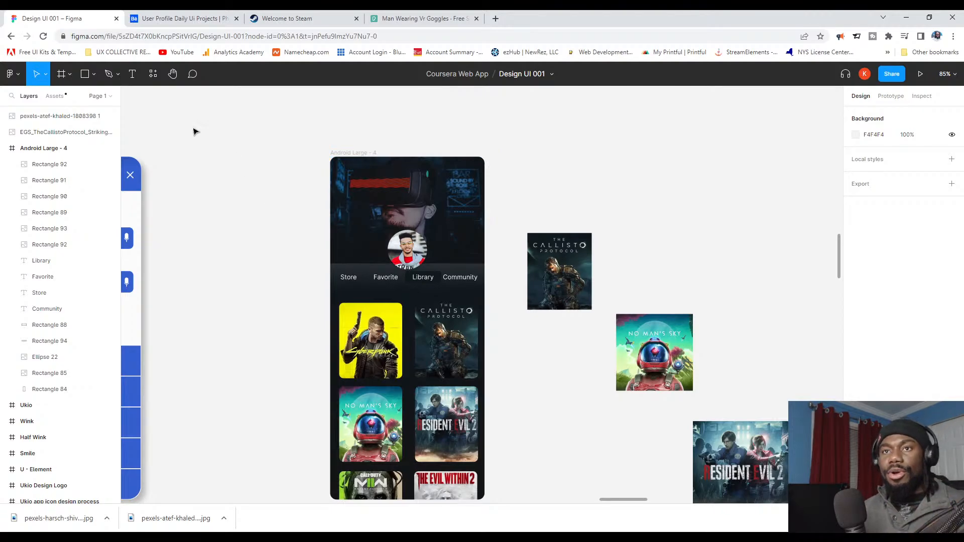
Step: Search for "gear" in the Iconify plugin, import the ph:gear-thin icon and close the plugin
{"action": "left_click", "coordinate": [20, 75]}
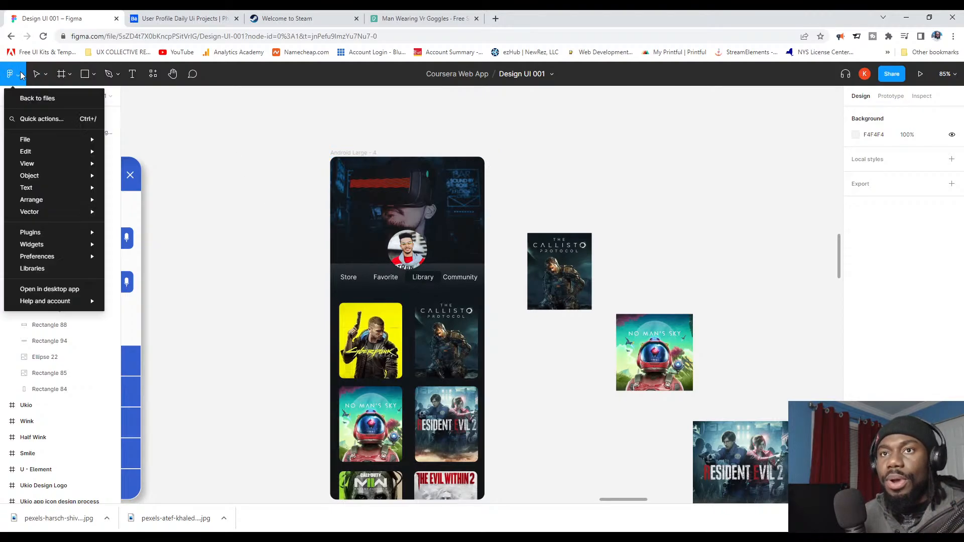
{"action": "mouse_move", "coordinate": [73, 219]}
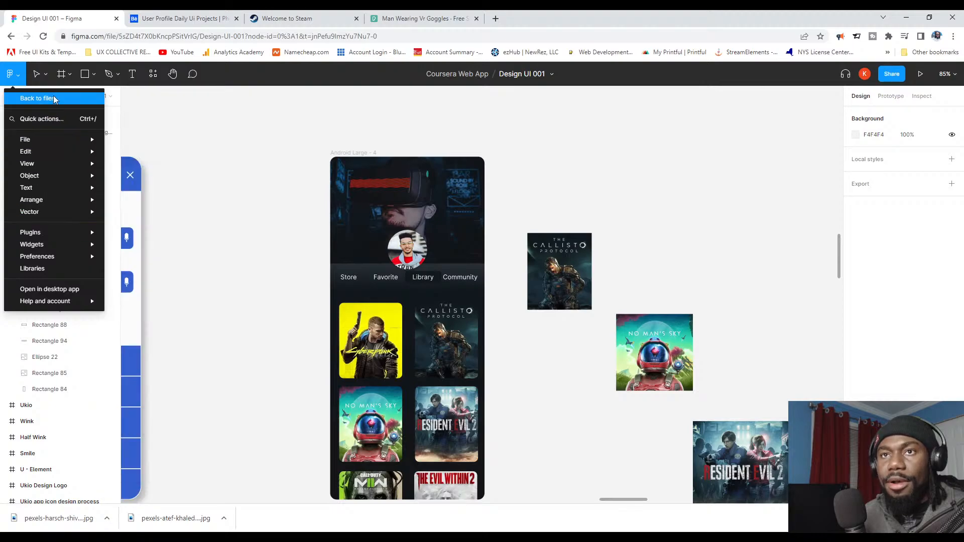
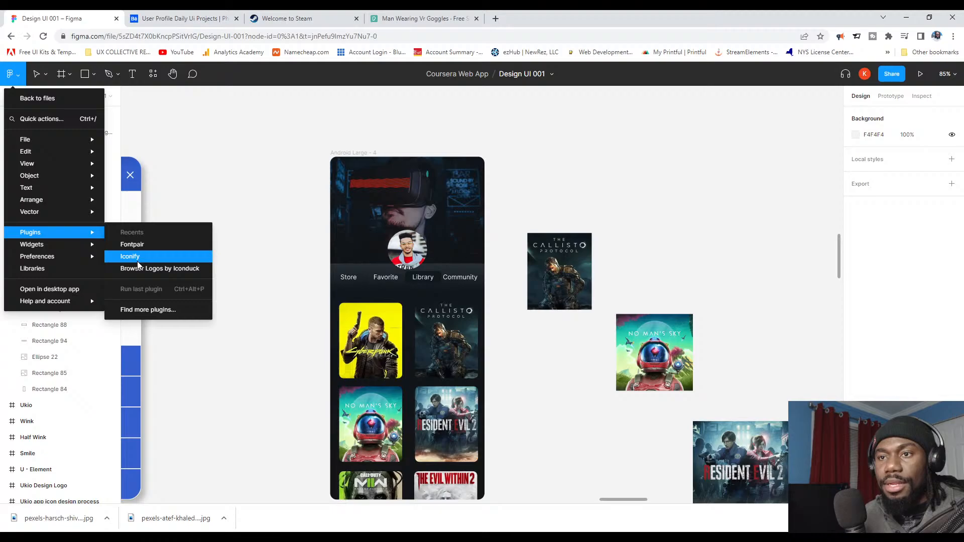
{"action": "left_click", "coordinate": [135, 257]}
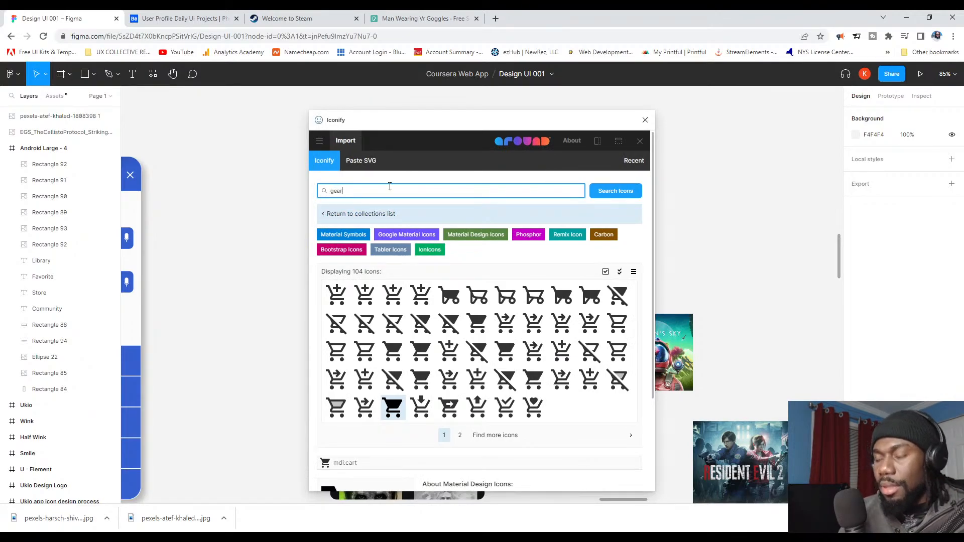
{"action": "key", "text": "Return"}
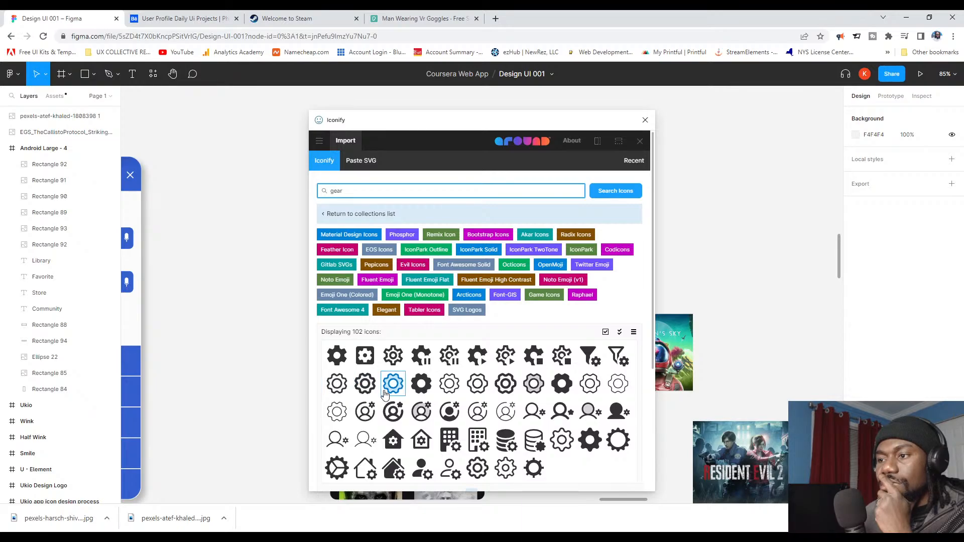
{"action": "left_click", "coordinate": [335, 411]}
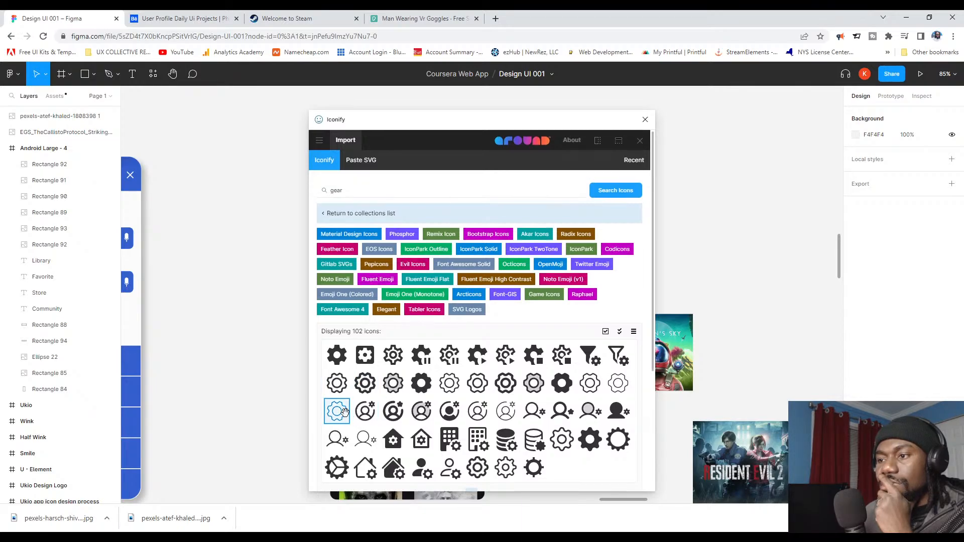
{"action": "left_click_drag", "start_coordinate": [333, 234], "coordinate": [708, 204]}
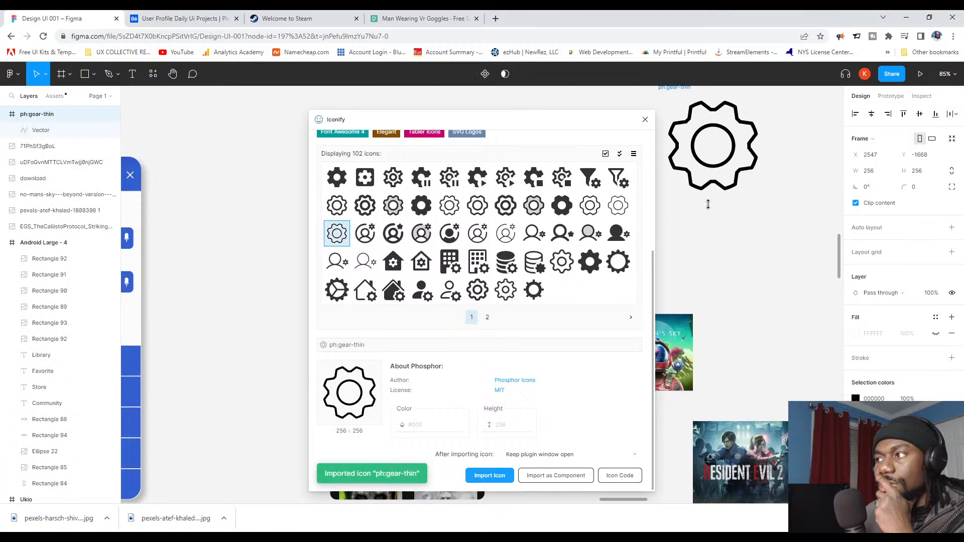
{"action": "left_click", "coordinate": [646, 119]}
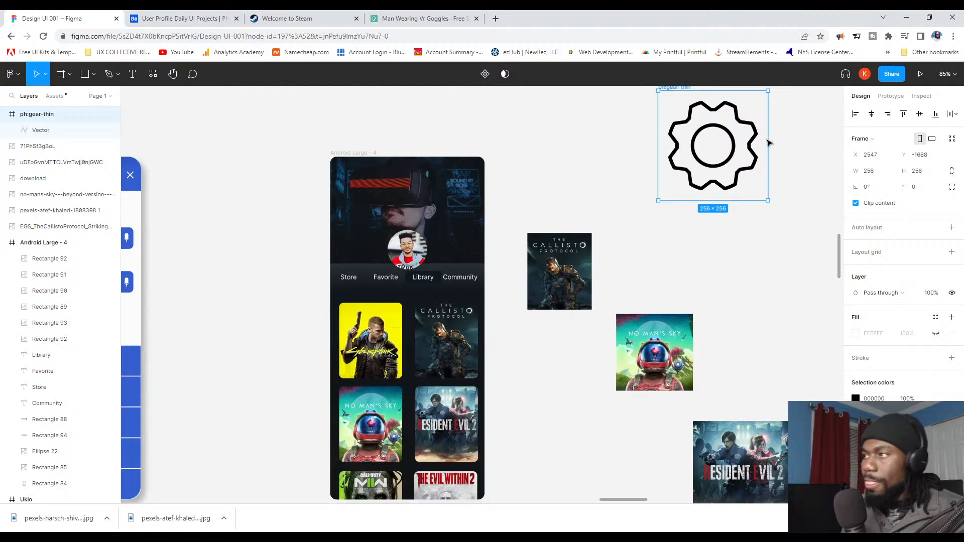
Step: Scale the gear icon down to 46 × 46 and place it outside the profile frame, at X 1686, Y -1438
{"action": "left_click_drag", "start_coordinate": [767, 143], "coordinate": [701, 179]}
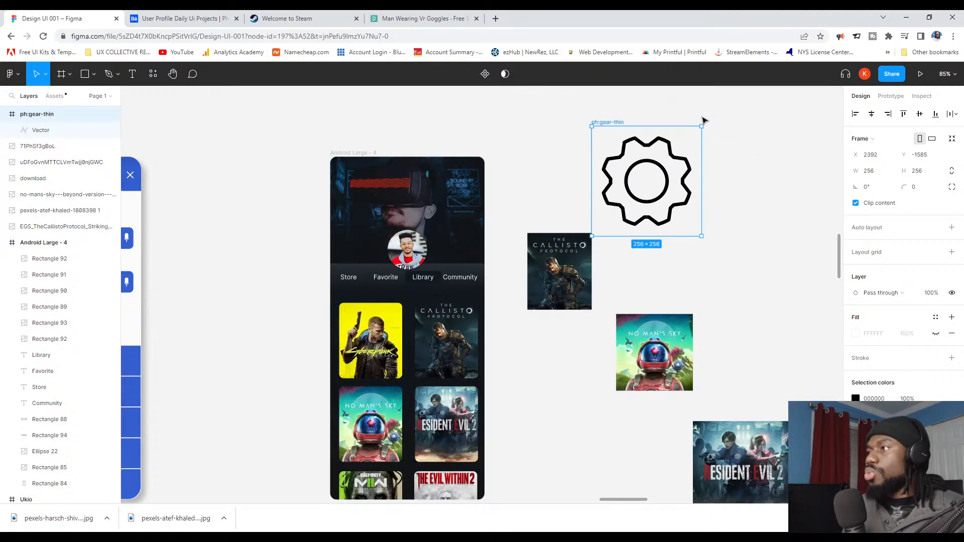
{"action": "left_click_drag", "start_coordinate": [702, 125], "coordinate": [318, 188]}
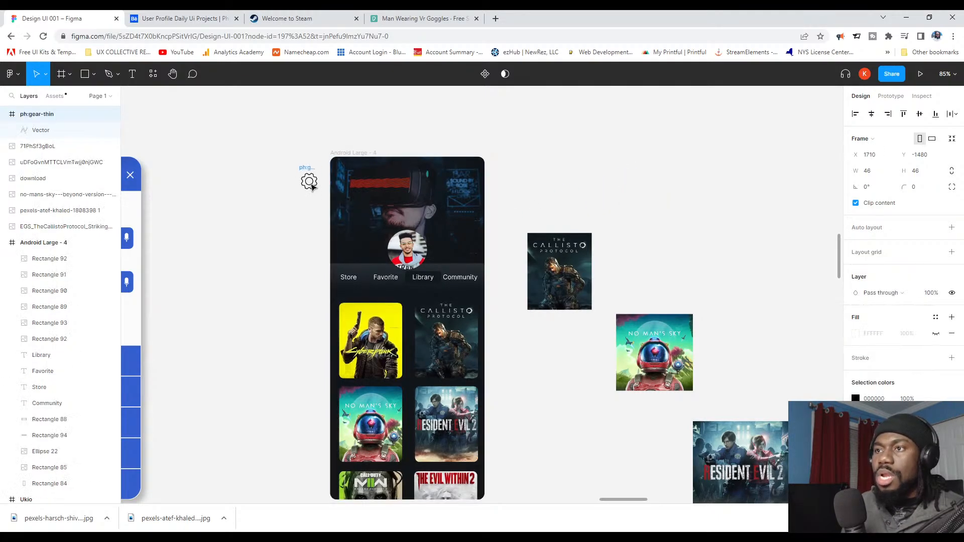
{"action": "scroll", "coordinate": [318, 188], "scroll_direction": "up", "scroll_amount": 5}
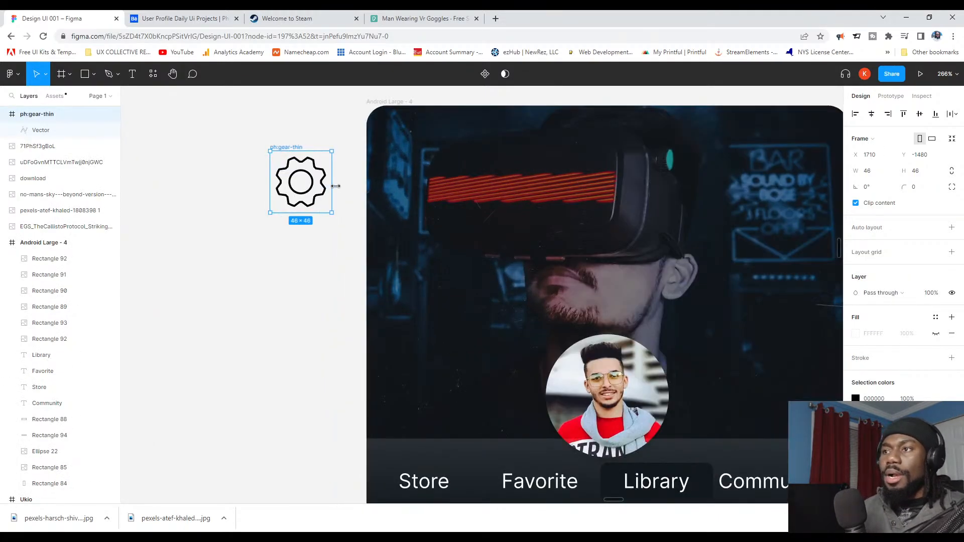
{"action": "left_click", "coordinate": [306, 249]}
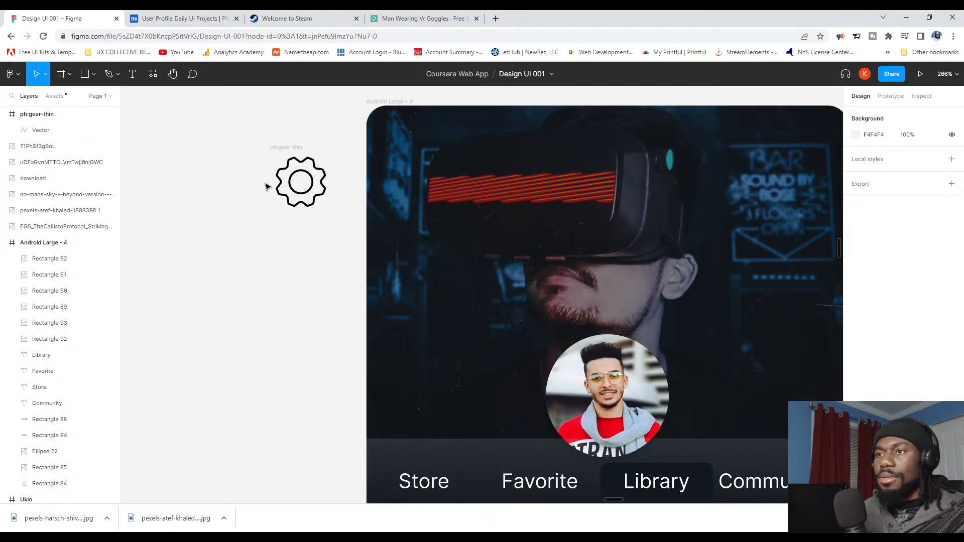
{"action": "double_click", "coordinate": [275, 149]}
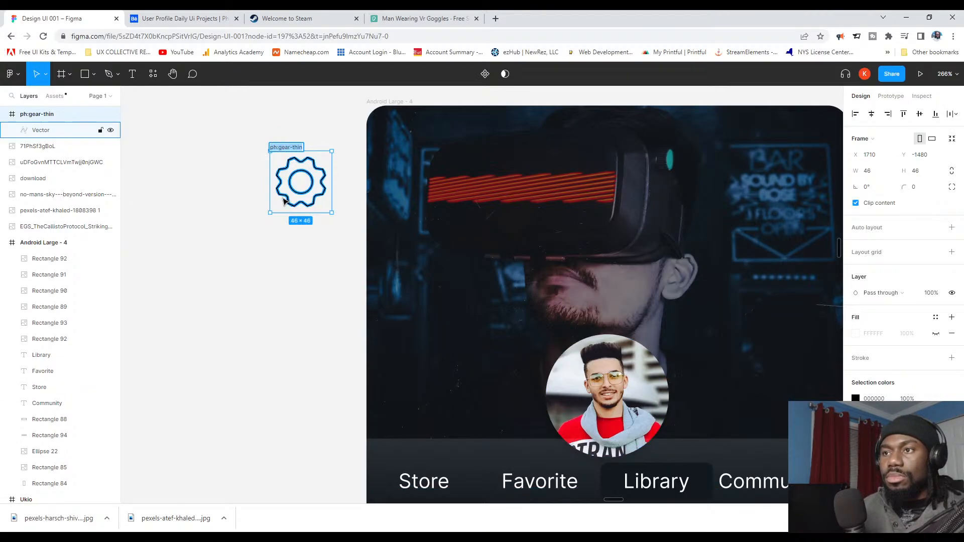
{"action": "left_click_drag", "start_coordinate": [300, 178], "coordinate": [268, 233]}
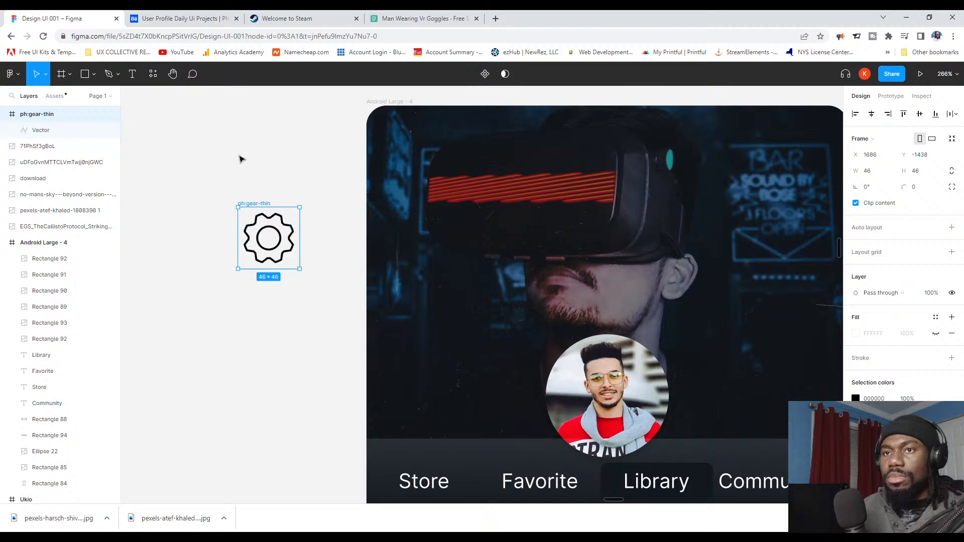
Step: Try to fill the gear icon's inner circle with black by editing its vector shape
{"action": "left_click", "coordinate": [239, 157]}
{"action": "left_click", "coordinate": [265, 220]}
{"action": "double_click", "coordinate": [264, 220]}
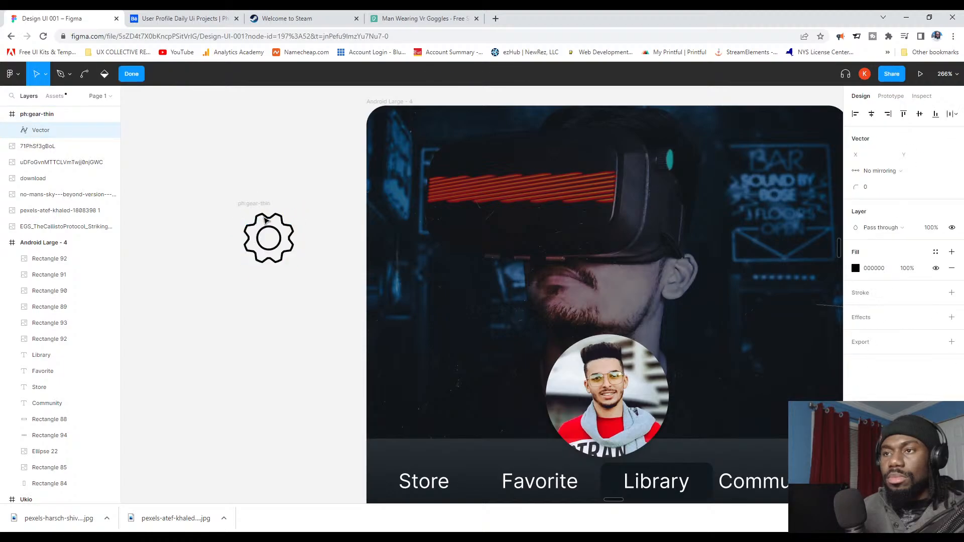
{"action": "left_click", "coordinate": [274, 232]}
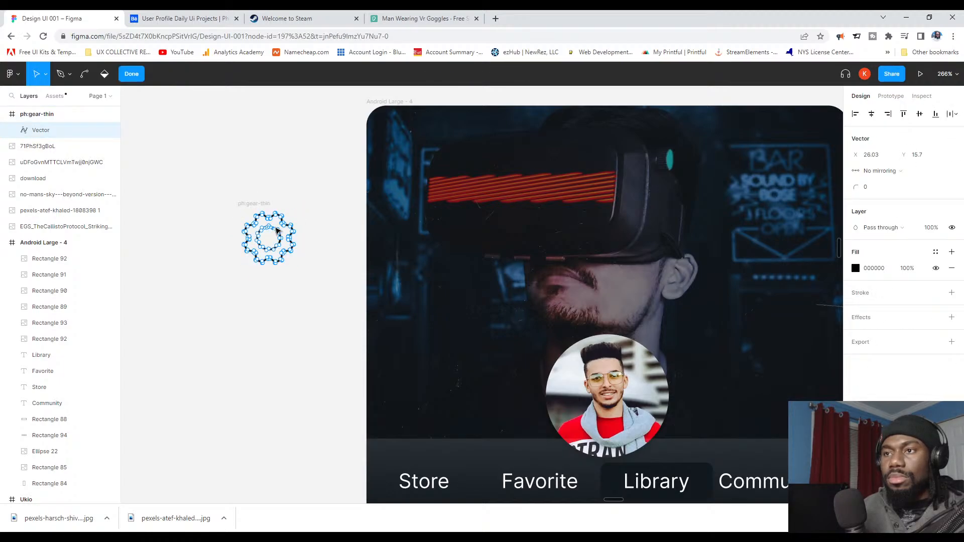
{"action": "left_click", "coordinate": [274, 230]}
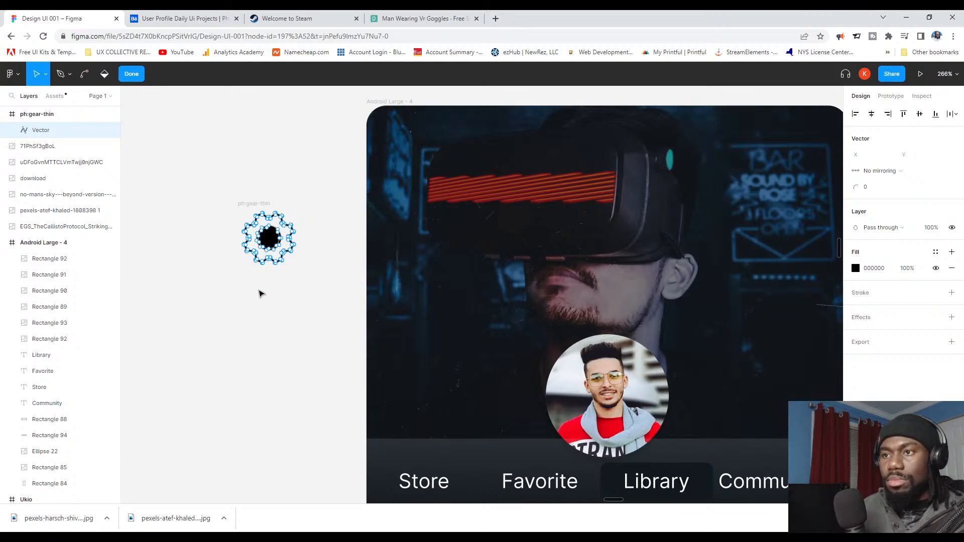
{"action": "left_click", "coordinate": [286, 286]}
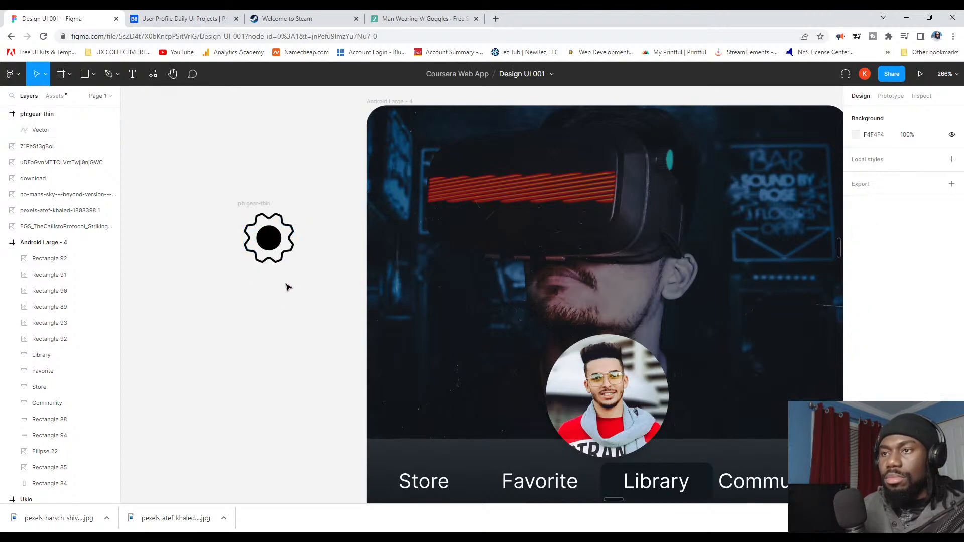
Step: Undo the black fill of the gear icon's inner circle and leave vector editing
{"action": "key", "text": "ctrl+z"}
{"action": "key", "text": "ctrl+z"}
{"action": "key", "text": "ctrl+z"}
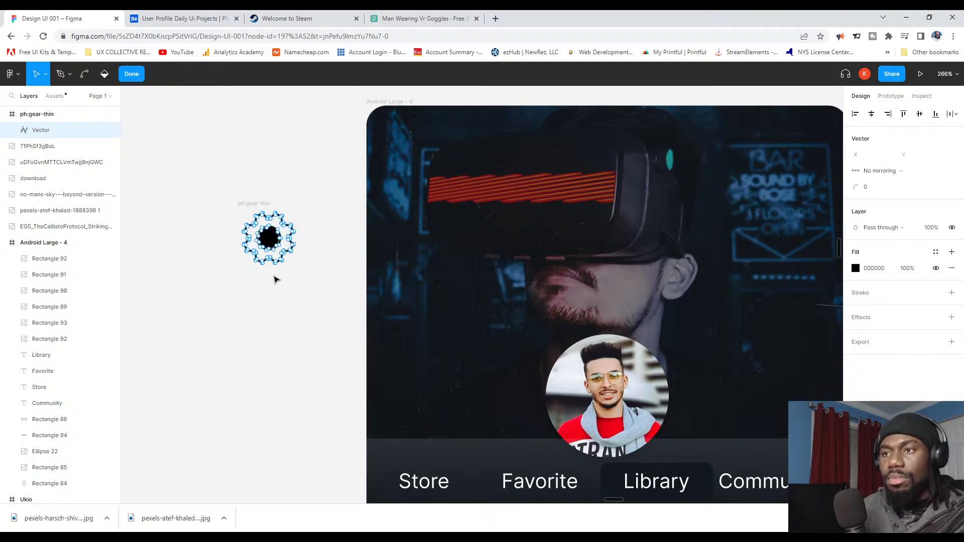
{"action": "key", "text": "Escape"}
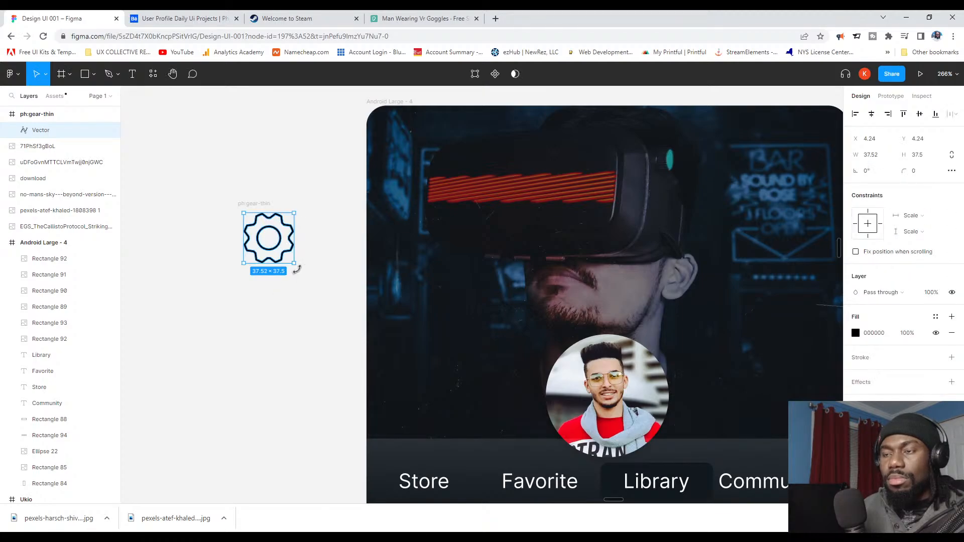
{"action": "left_click", "coordinate": [304, 214]}
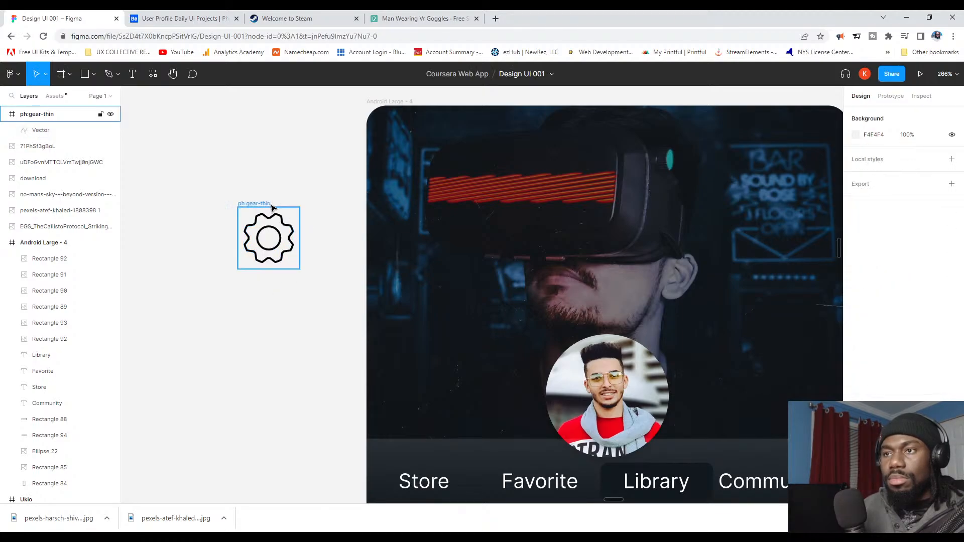
{"action": "left_click", "coordinate": [257, 203]}
{"action": "double_click", "coordinate": [257, 201]}
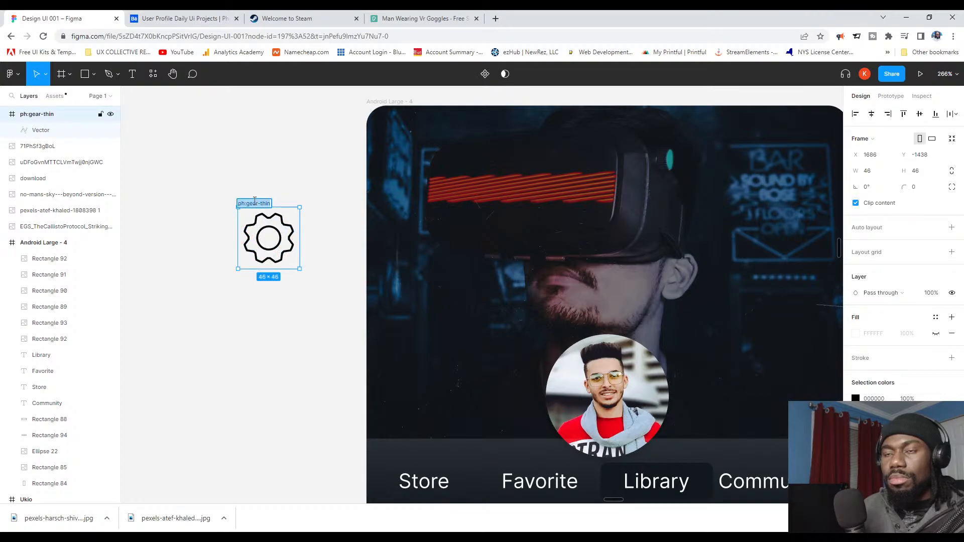
{"action": "left_click", "coordinate": [282, 179]}
{"action": "right_click", "coordinate": [278, 213]}
{"action": "mouse_move", "coordinate": [312, 276]}
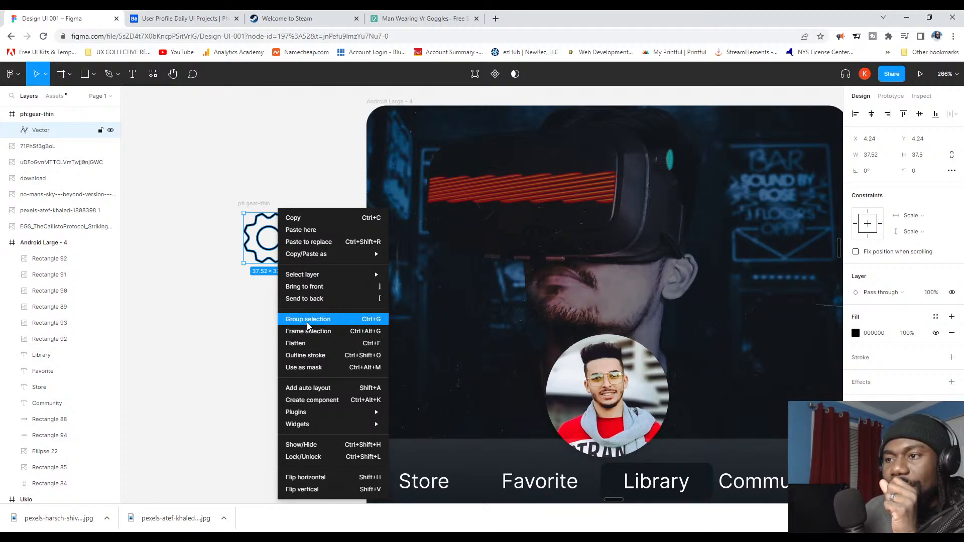
{"action": "left_click", "coordinate": [220, 331]}
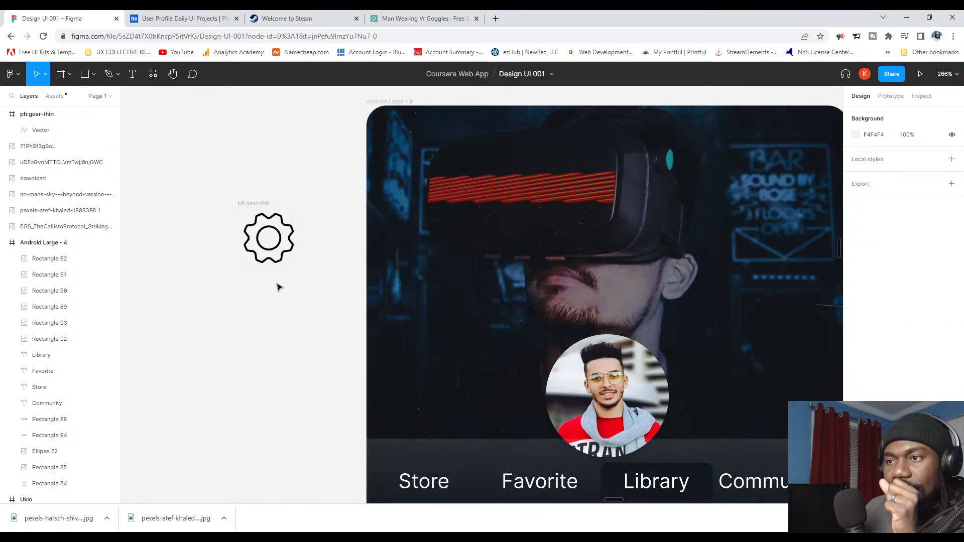
{"action": "left_click", "coordinate": [275, 262]}
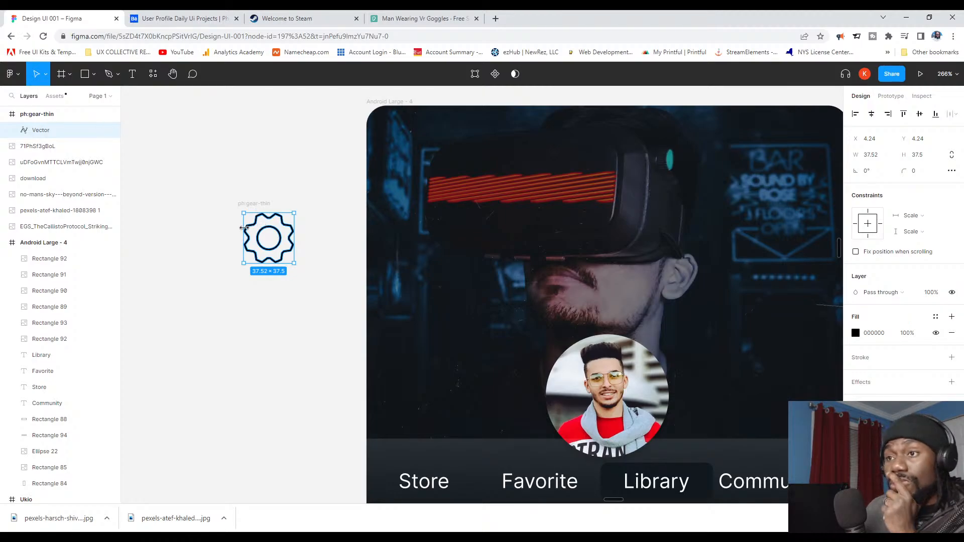
Step: Ungroup the ph:gear-thin frame so that the gear vector stands on its own
{"action": "left_click", "coordinate": [263, 210]}
{"action": "right_click", "coordinate": [263, 208]}
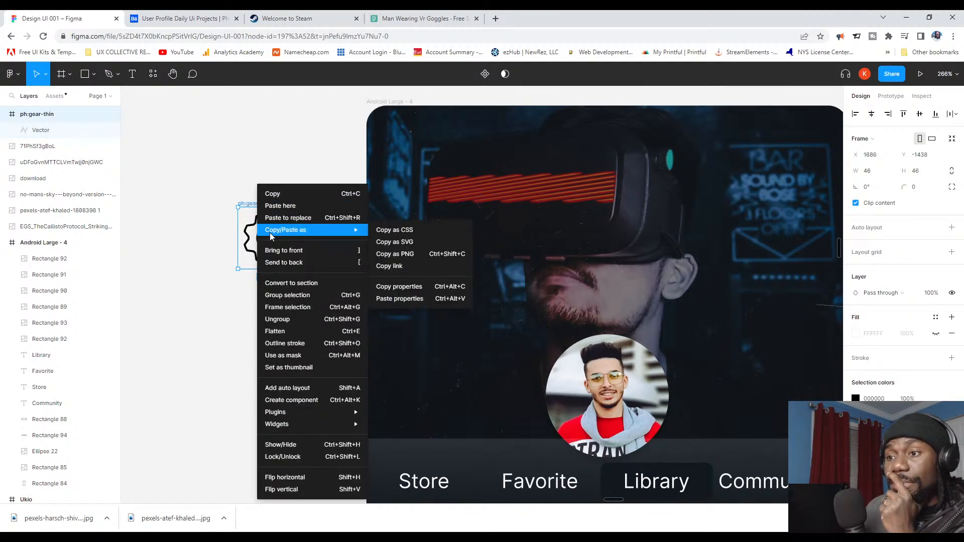
{"action": "left_click", "coordinate": [269, 318]}
{"action": "left_click", "coordinate": [259, 309]}
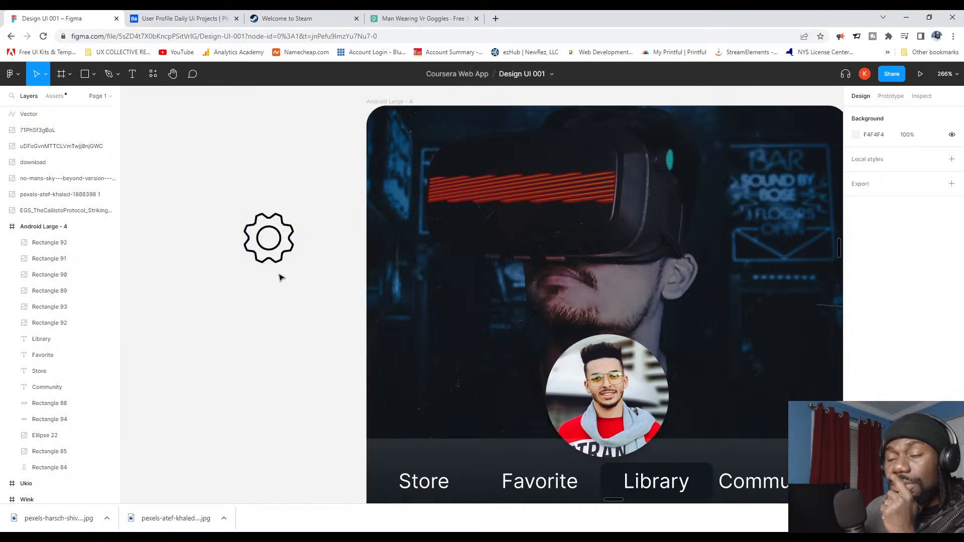
{"action": "left_click", "coordinate": [284, 258]}
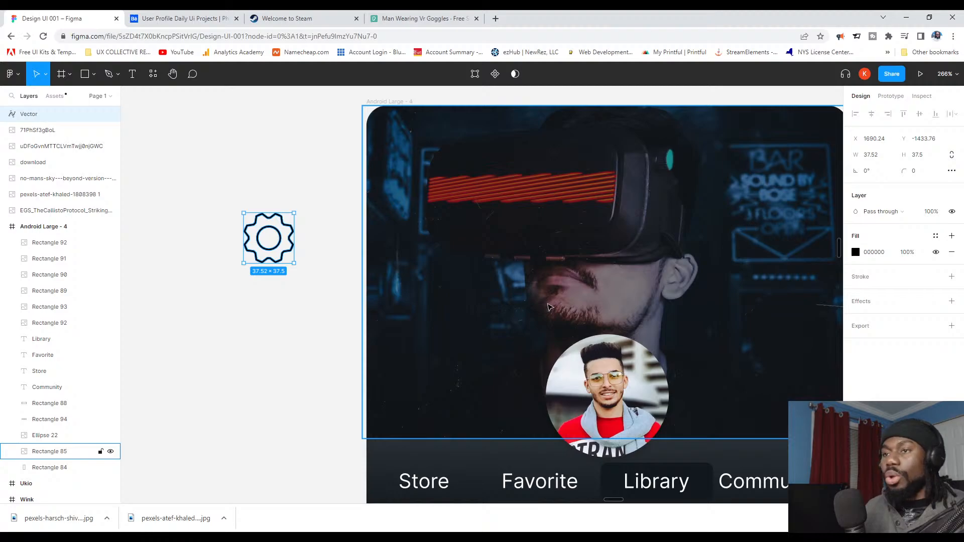
{"action": "left_click", "coordinate": [247, 297]}
{"action": "left_click_drag", "start_coordinate": [301, 279], "coordinate": [232, 186]}
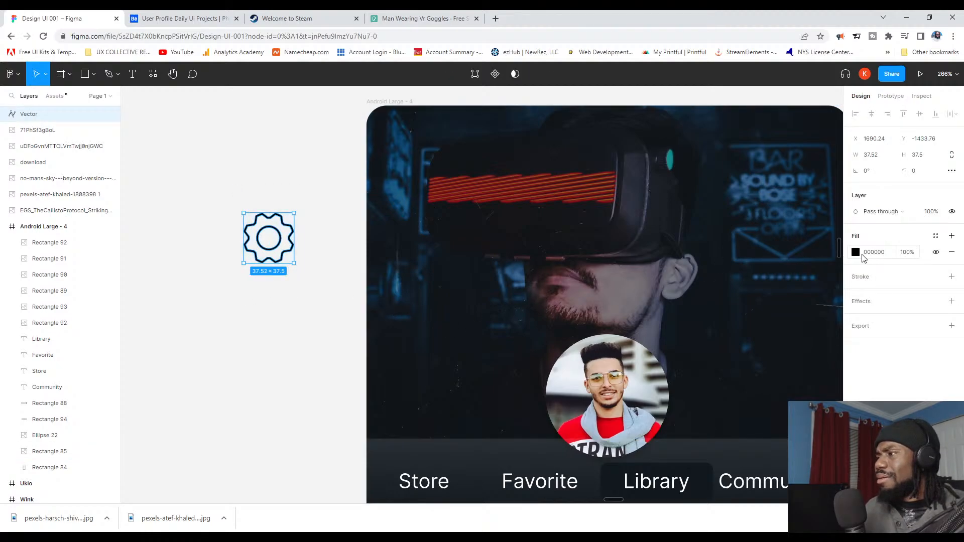
{"action": "left_click", "coordinate": [221, 323]}
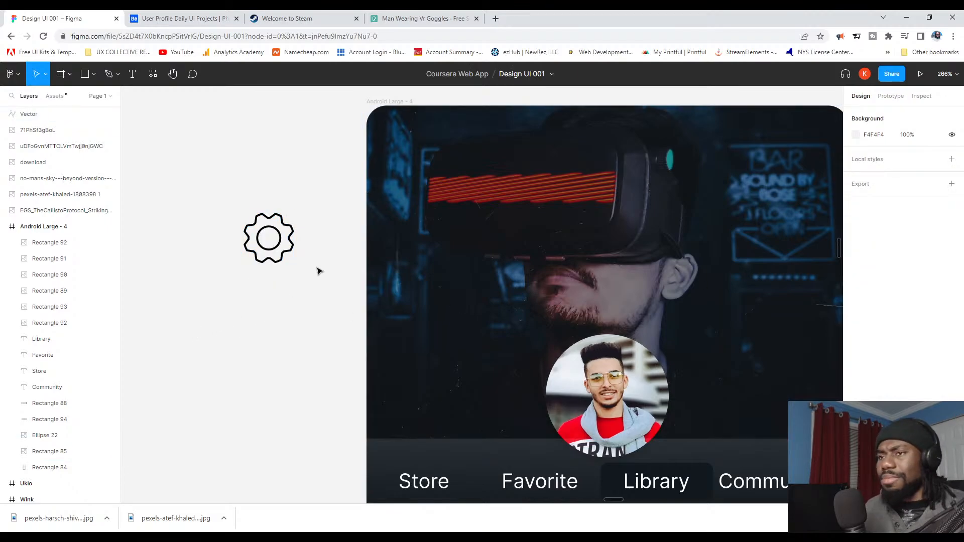
{"action": "left_click", "coordinate": [278, 250]}
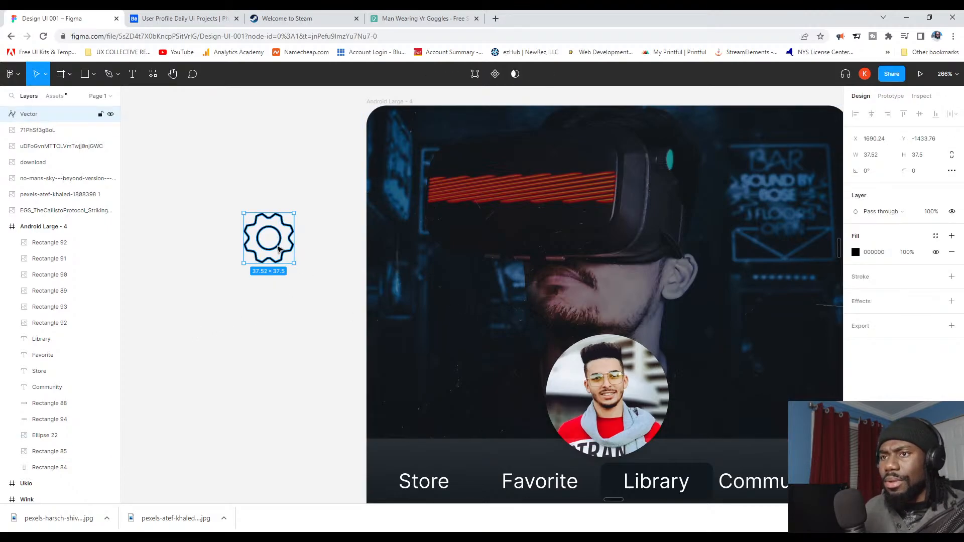
{"action": "right_click", "coordinate": [279, 250]}
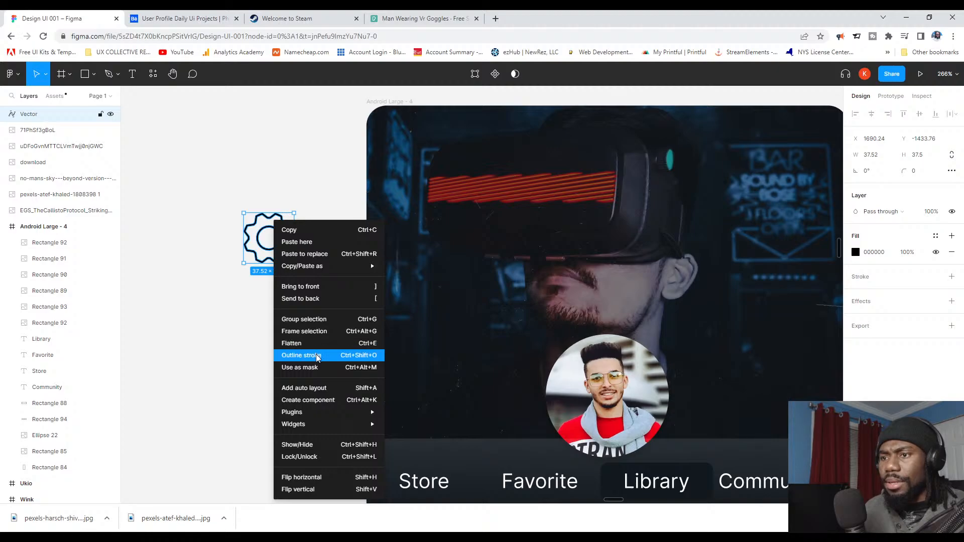
{"action": "left_click", "coordinate": [232, 355]}
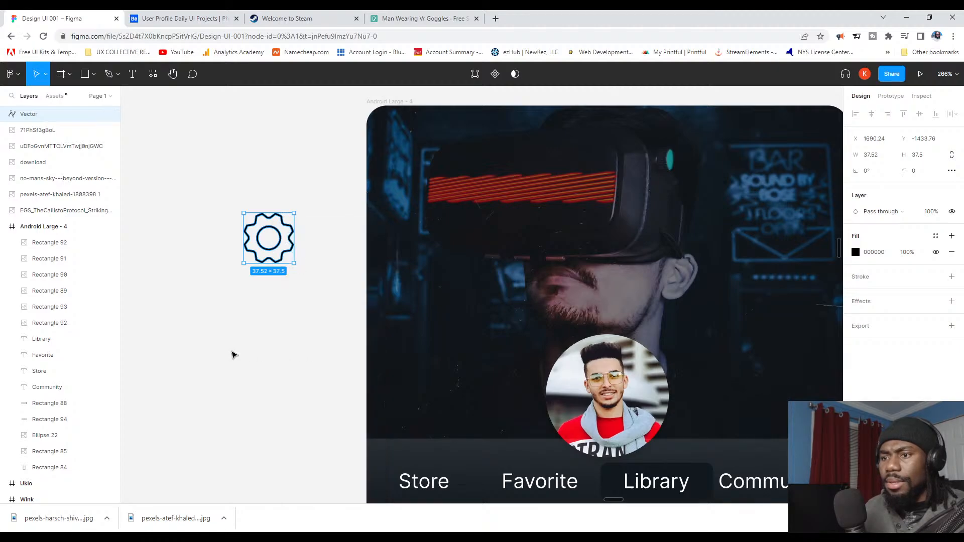
{"action": "left_click", "coordinate": [275, 256]}
{"action": "right_click", "coordinate": [275, 253]}
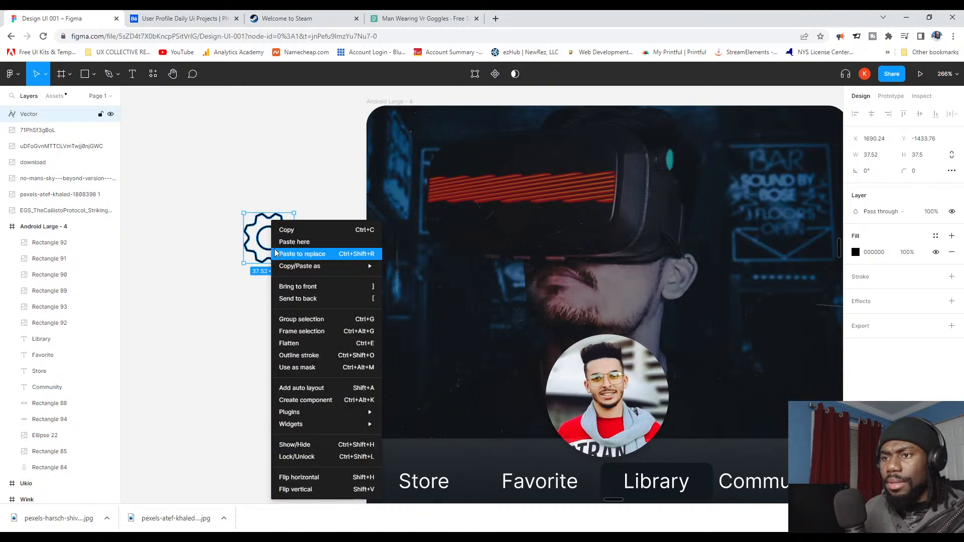
{"action": "left_click", "coordinate": [275, 253]}
{"action": "right_click", "coordinate": [272, 255]}
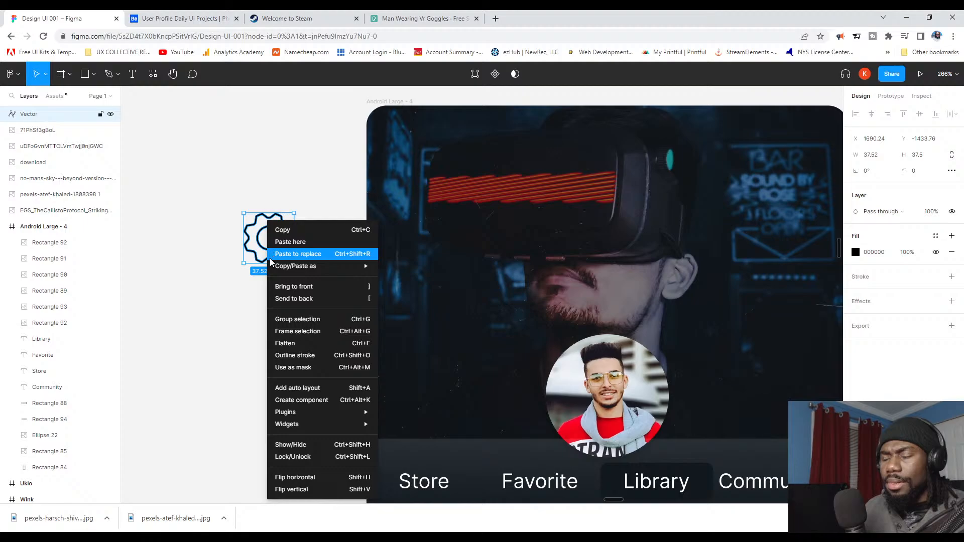
{"action": "left_click", "coordinate": [270, 258]}
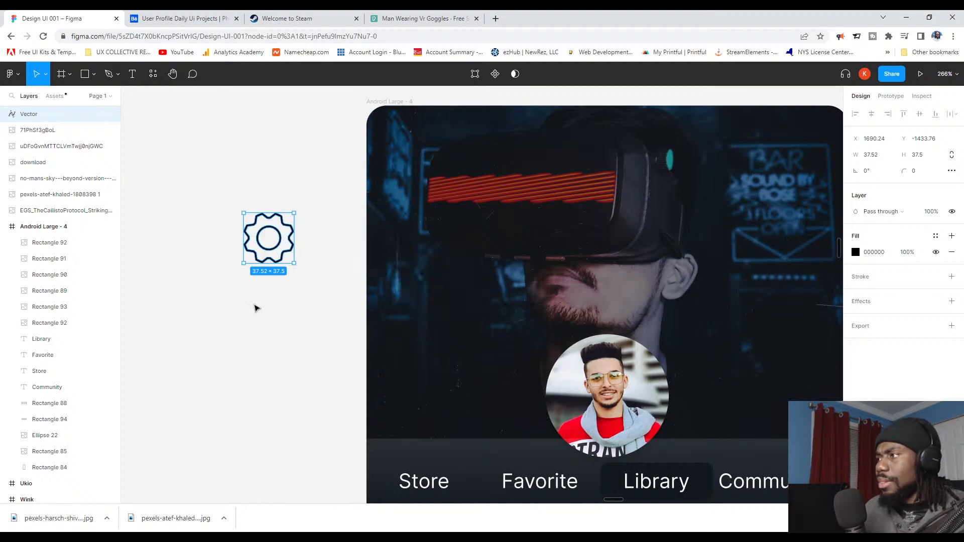
Step: Replace the gear vector's fill with a new default fill and add a black inside stroke of 1
{"action": "left_click", "coordinate": [950, 254]}
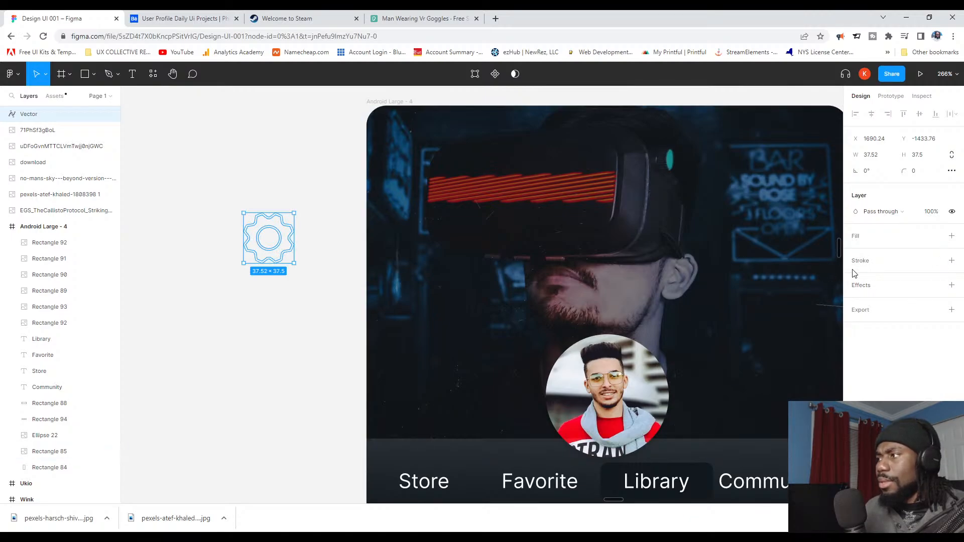
{"action": "left_click", "coordinate": [951, 236]}
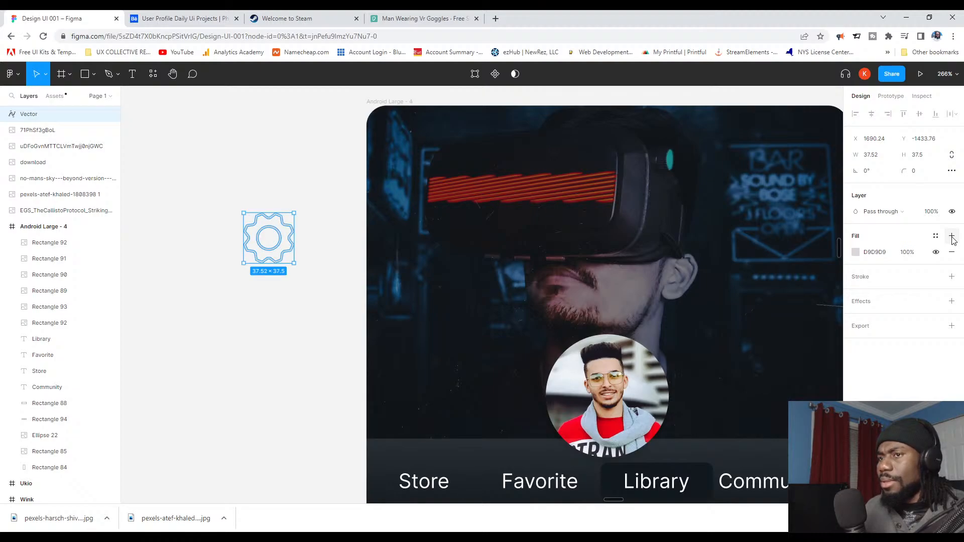
{"action": "left_click", "coordinate": [952, 277]}
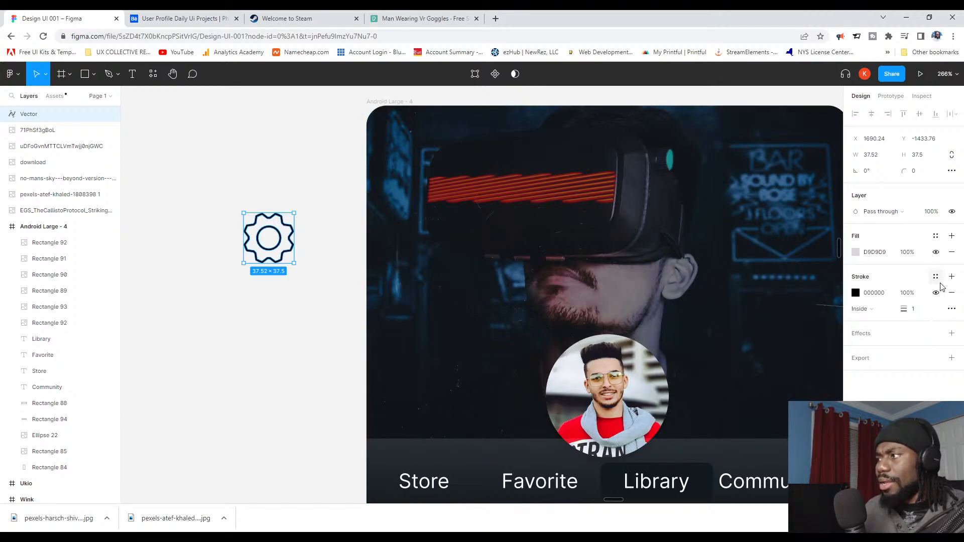
Step: Set the gear vector's fill color to FFFFFF
{"action": "left_click", "coordinate": [856, 253]}
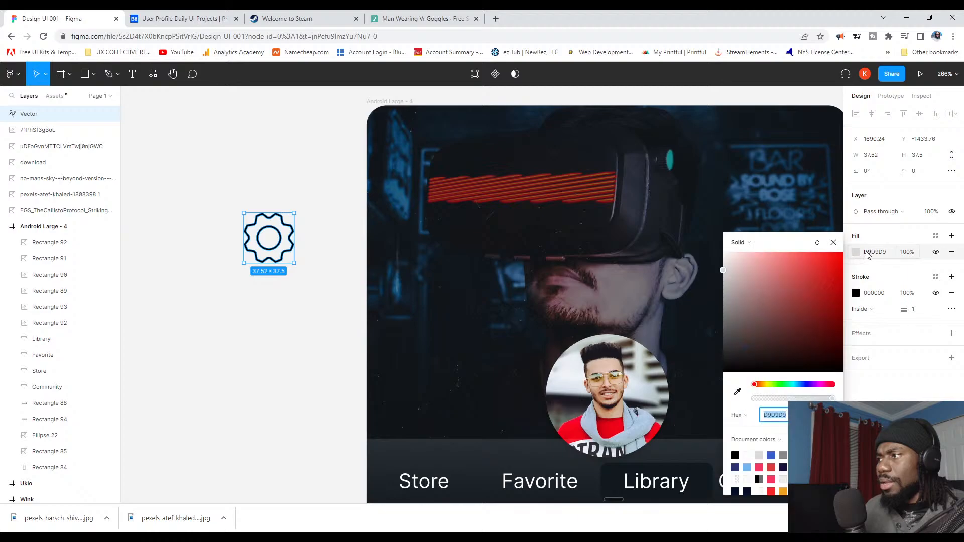
{"action": "type", "text": "ff"}
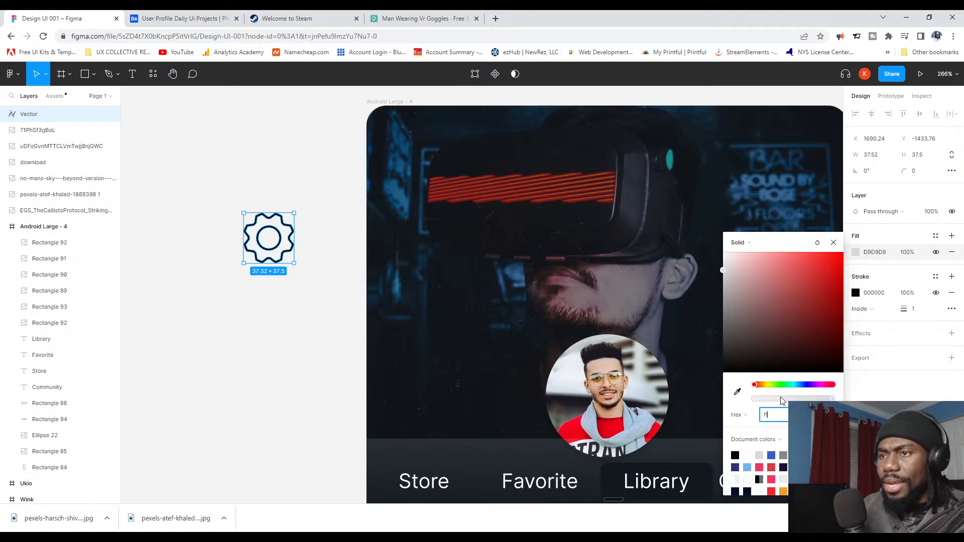
{"action": "type", "text": "ffff"}
{"action": "key", "text": "Return"}
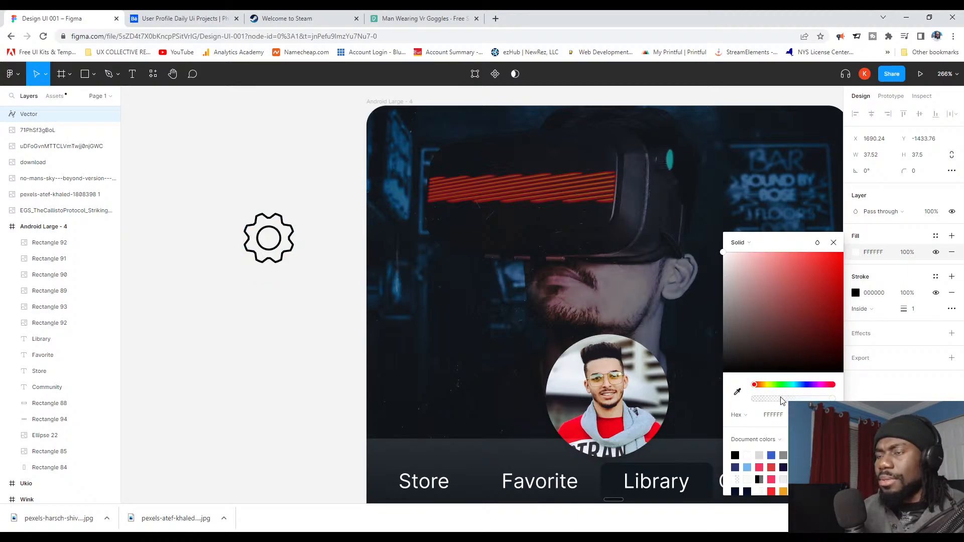
Step: Move the gear icon to X 1702, Y -1452 and flatten it
{"action": "left_click_drag", "start_coordinate": [279, 250], "coordinate": [295, 222]}
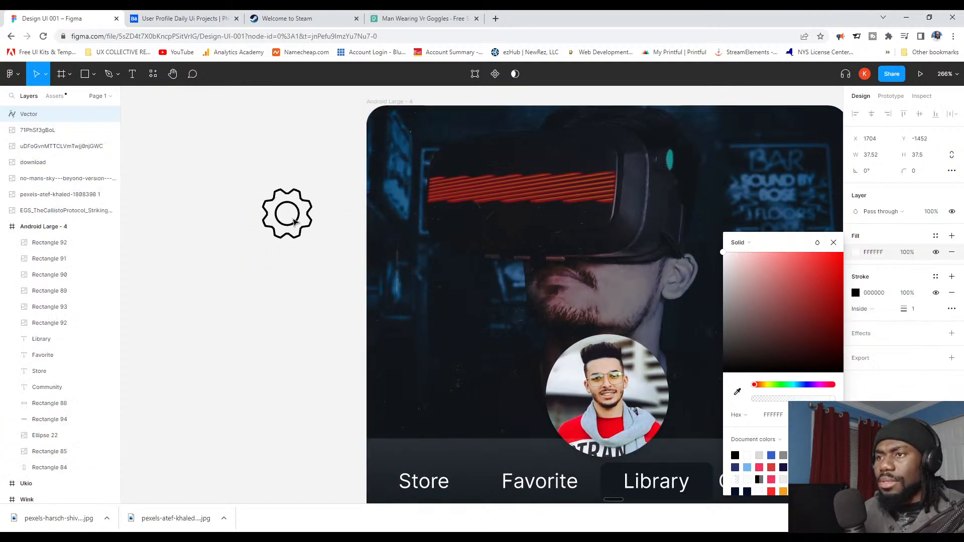
{"action": "right_click", "coordinate": [300, 224]}
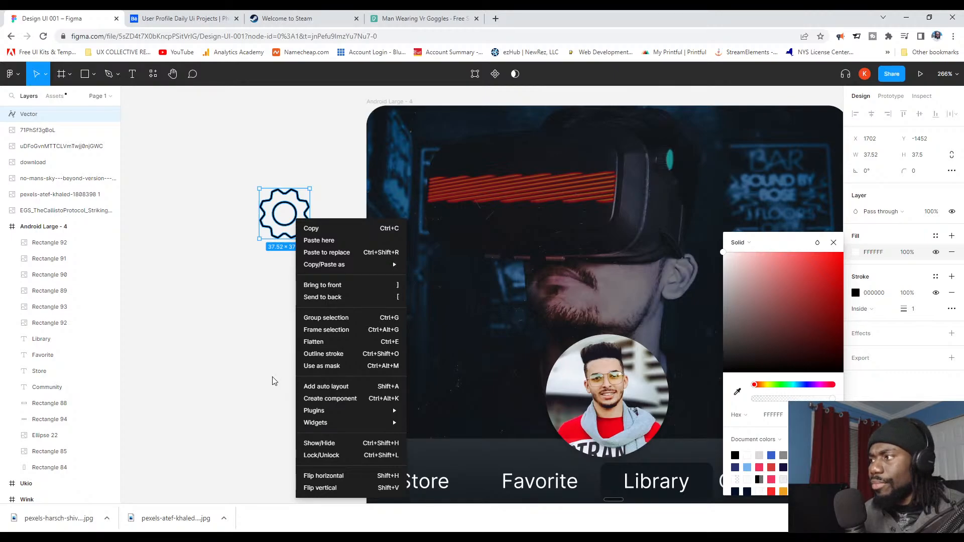
{"action": "key", "text": "Escape"}
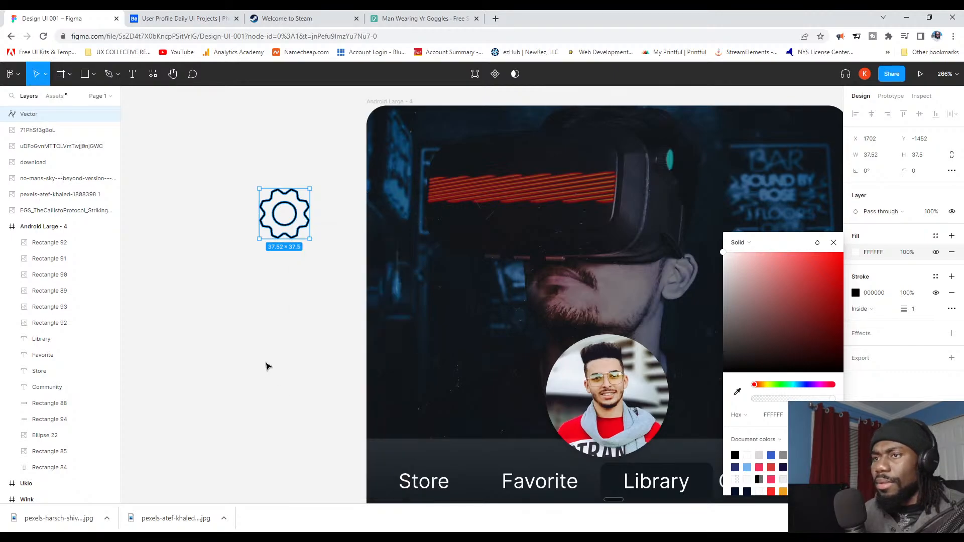
{"action": "right_click", "coordinate": [289, 220]}
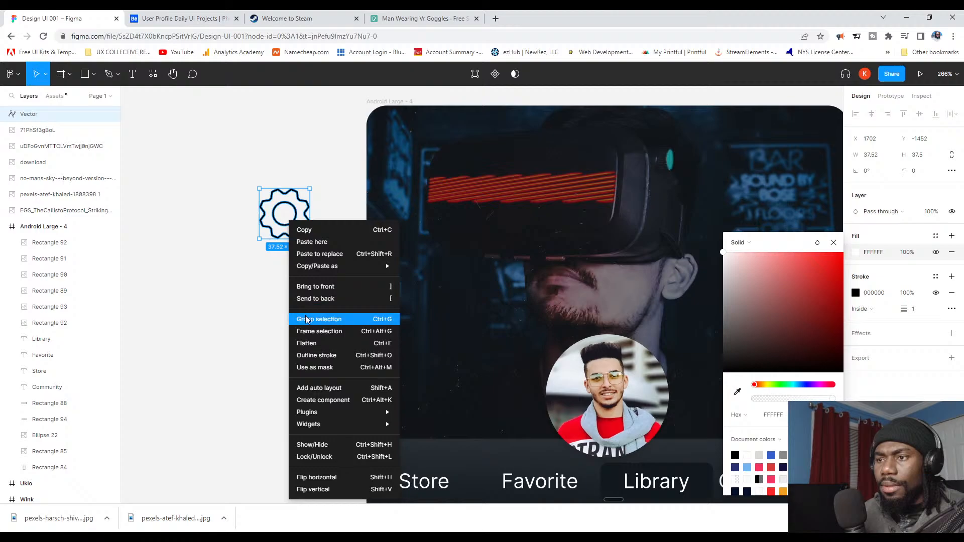
{"action": "left_click", "coordinate": [301, 343]}
{"action": "left_click", "coordinate": [290, 346]}
{"action": "left_click", "coordinate": [292, 227]}
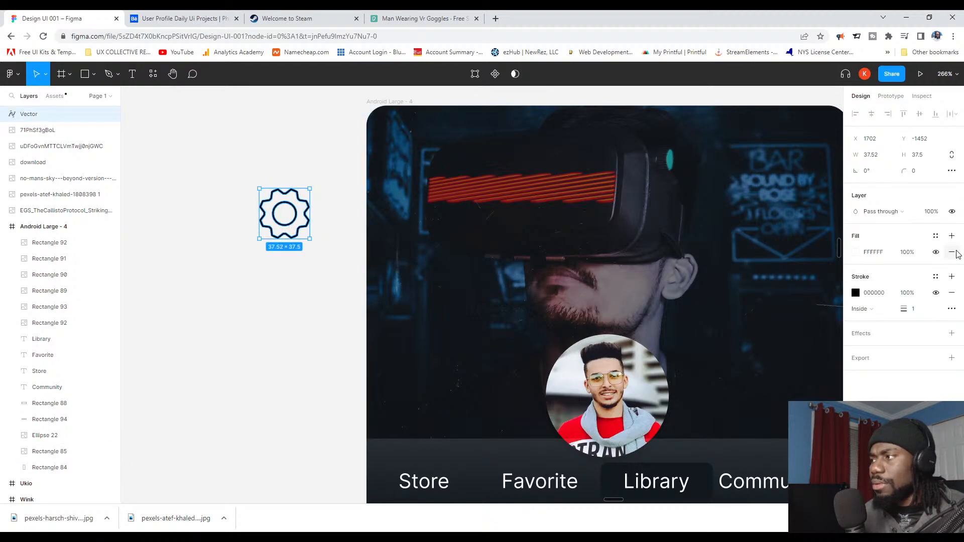
Step: Fill the gear vector with the dark color 111B23 sampled from the header photo
{"action": "left_click", "coordinate": [857, 253]}
{"action": "left_click", "coordinate": [737, 392]}
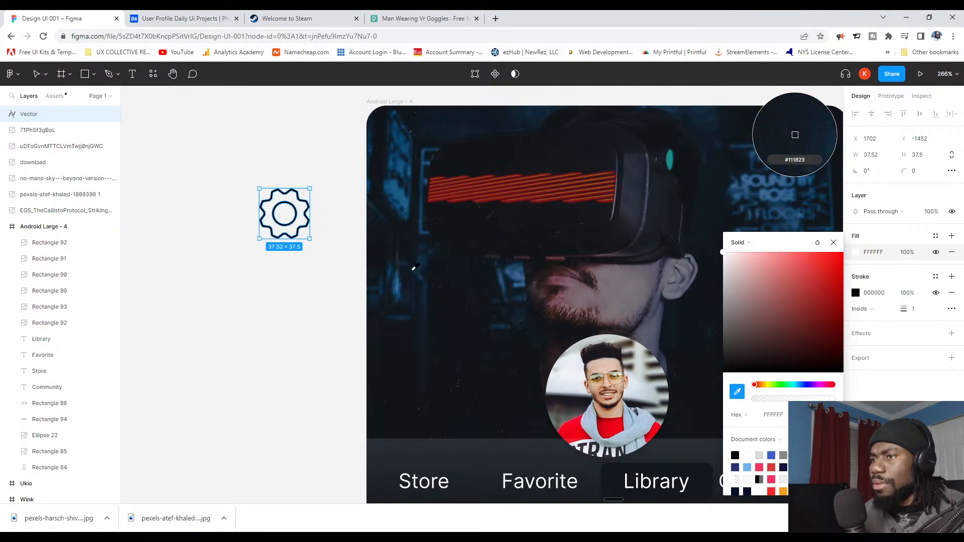
{"action": "left_click", "coordinate": [414, 268]}
{"action": "left_click", "coordinate": [299, 273]}
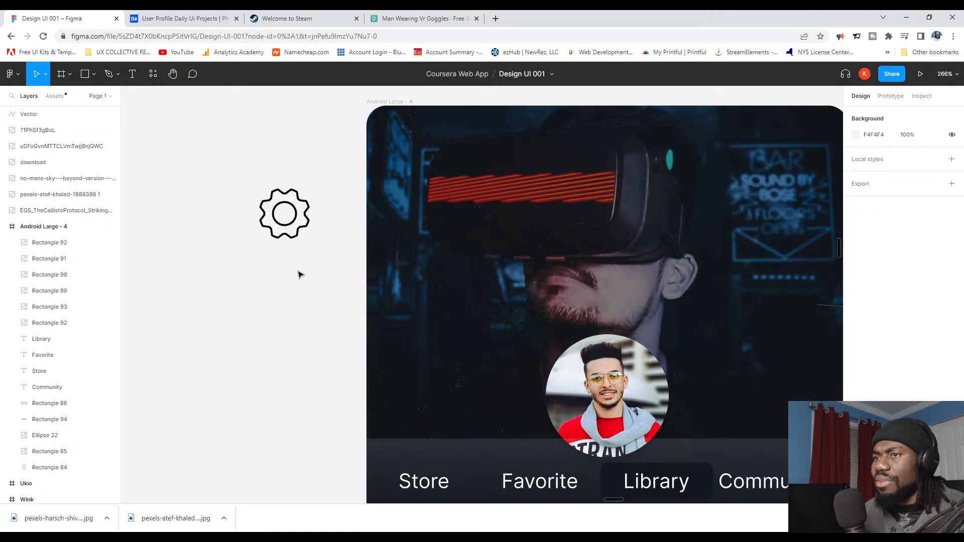
Step: Open the gear vector for shape editing and remove its fill, keeping only the black stroke
{"action": "double_click", "coordinate": [296, 222]}
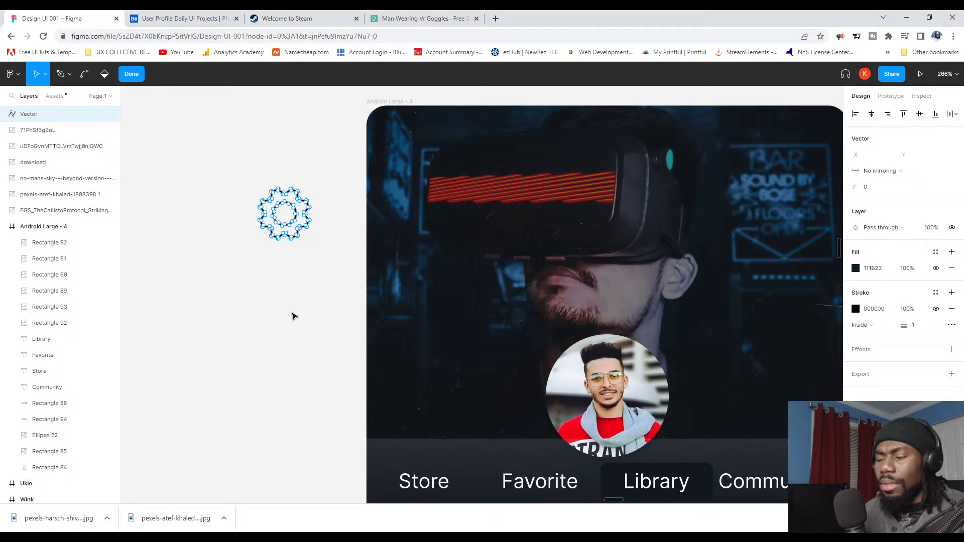
{"action": "key", "text": "Escape"}
{"action": "left_click", "coordinate": [293, 313]}
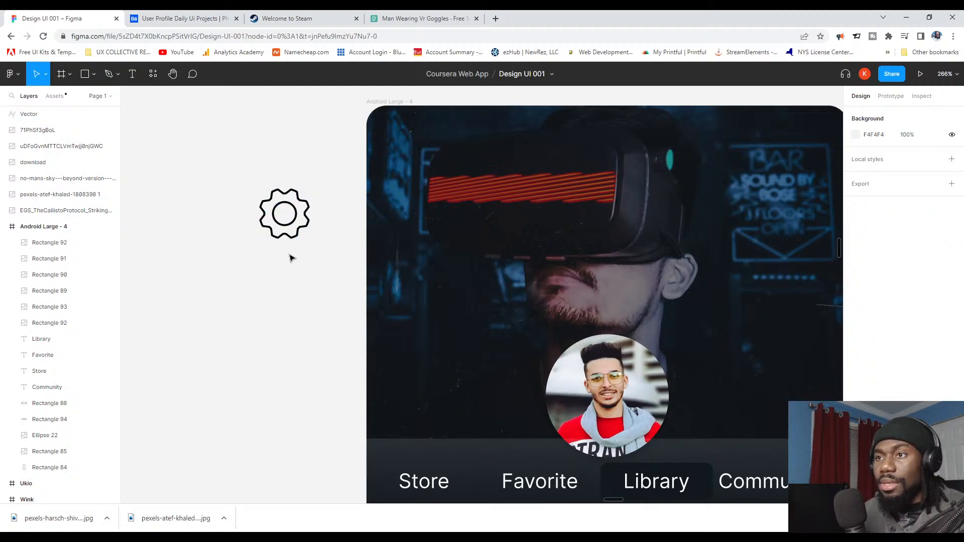
{"action": "double_click", "coordinate": [296, 223]}
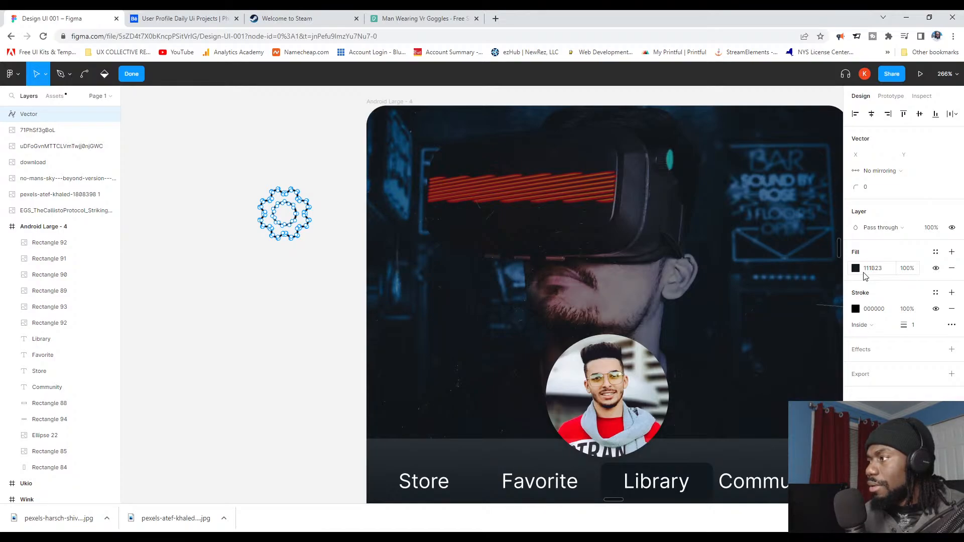
{"action": "left_click", "coordinate": [951, 269]}
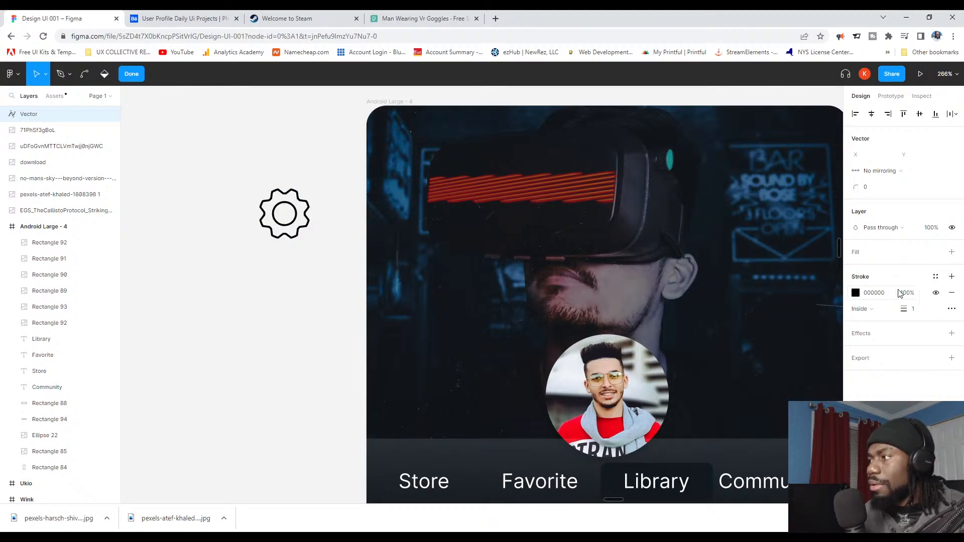
{"action": "left_click", "coordinate": [951, 293]}
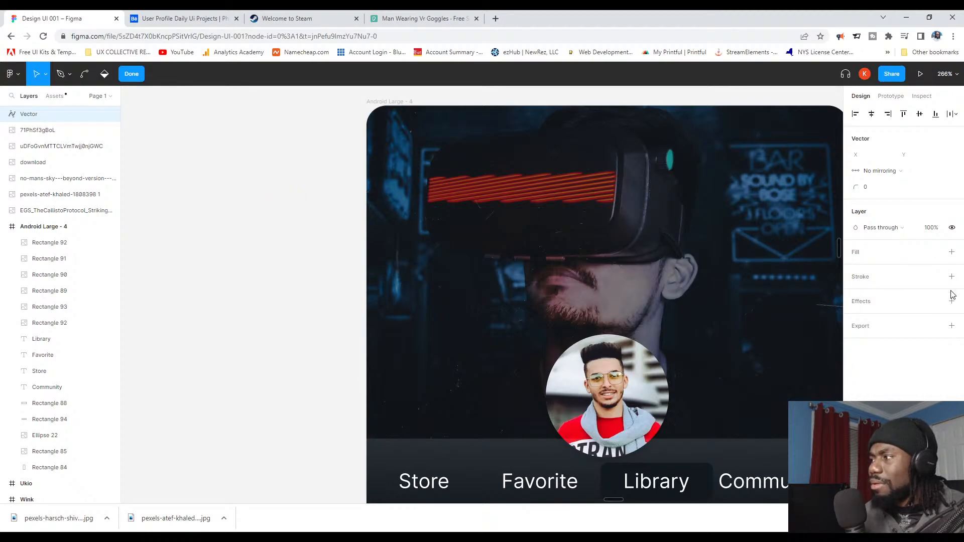
{"action": "left_click", "coordinate": [951, 301]}
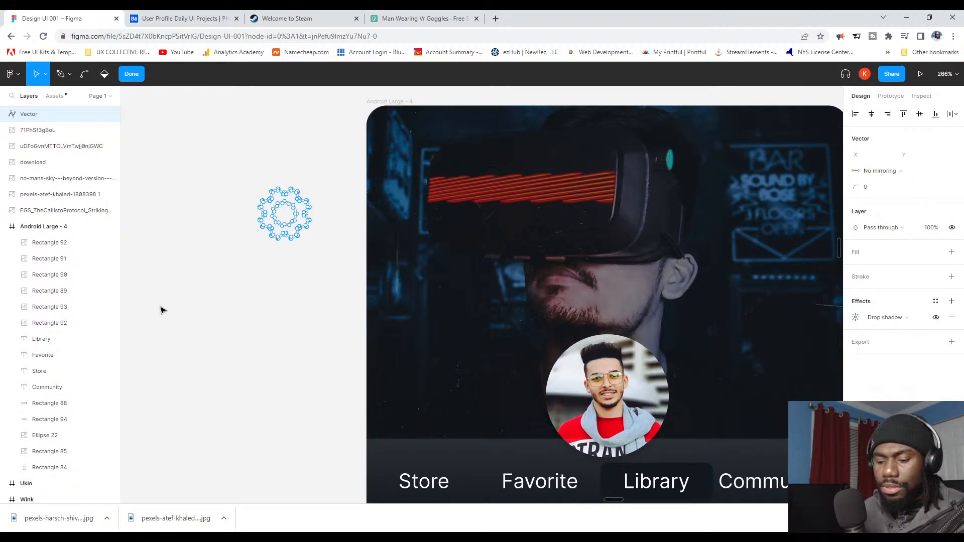
{"action": "key", "text": "ctrl+z"}
{"action": "key", "text": "ctrl+z"}
{"action": "key", "text": "ctrl+z"}
{"action": "key", "text": "Escape"}
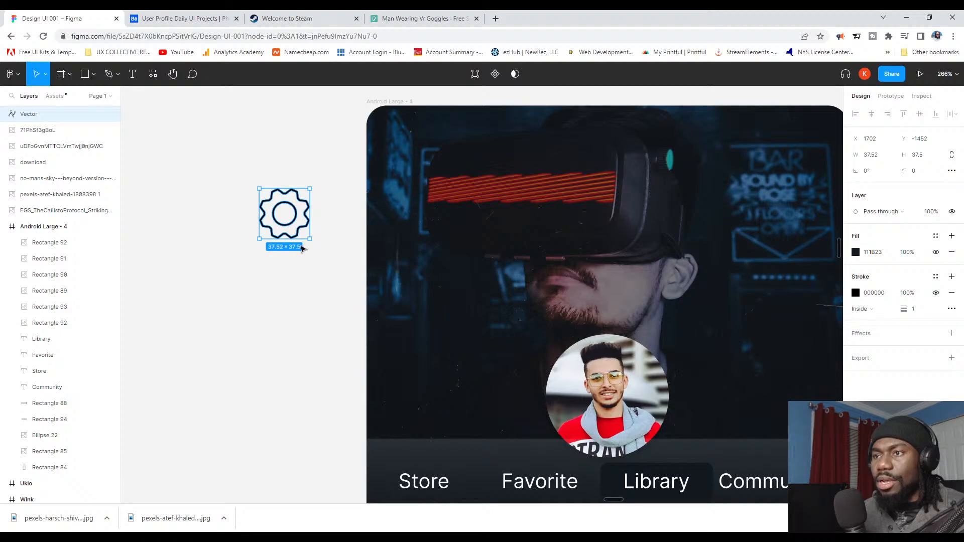
Step: Set both the fill and the stroke color of the gear vector to FFFFFF
{"action": "left_click", "coordinate": [296, 290]}
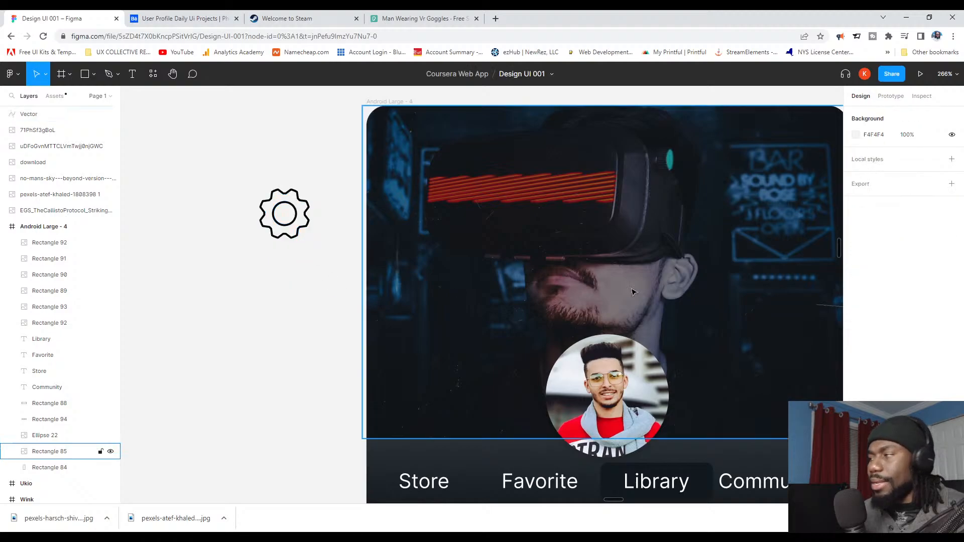
{"action": "left_click", "coordinate": [283, 236]}
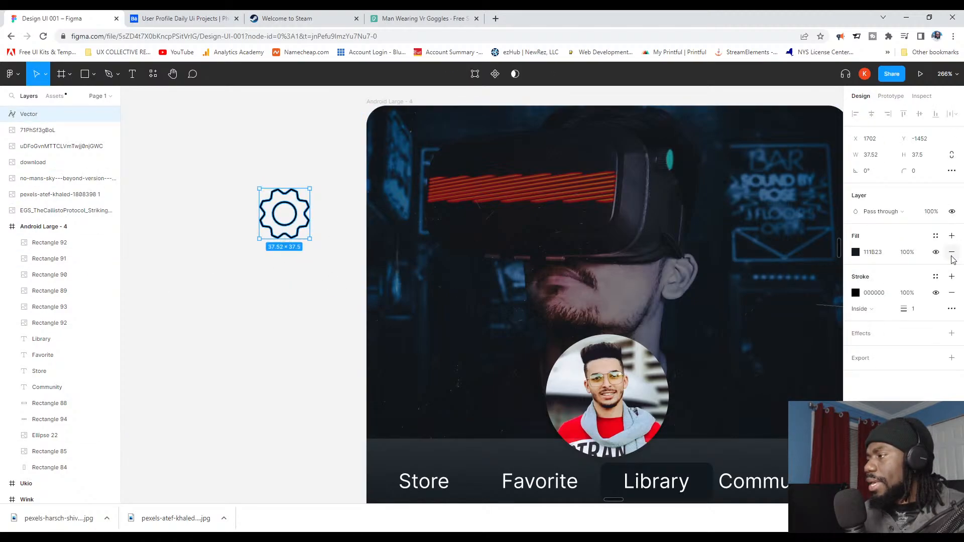
{"action": "left_click", "coordinate": [880, 253]}
{"action": "type", "text": "ff"}
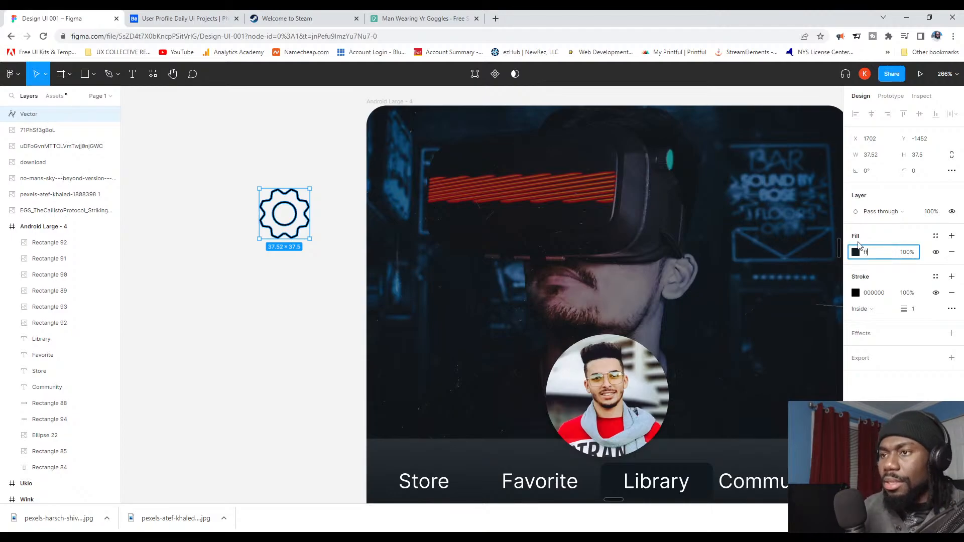
{"action": "type", "text": "ffff"}
{"action": "key", "text": "Return"}
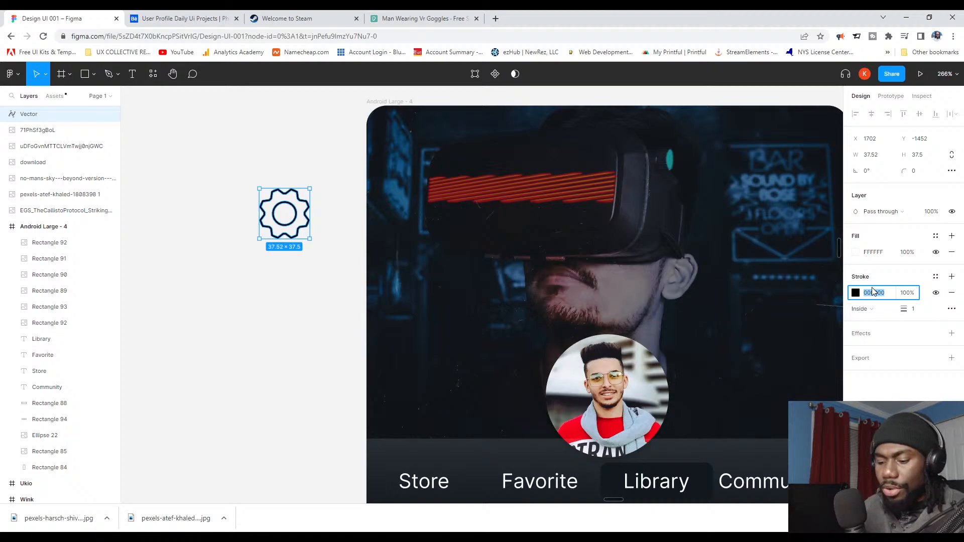
{"action": "type", "text": "ffff"}
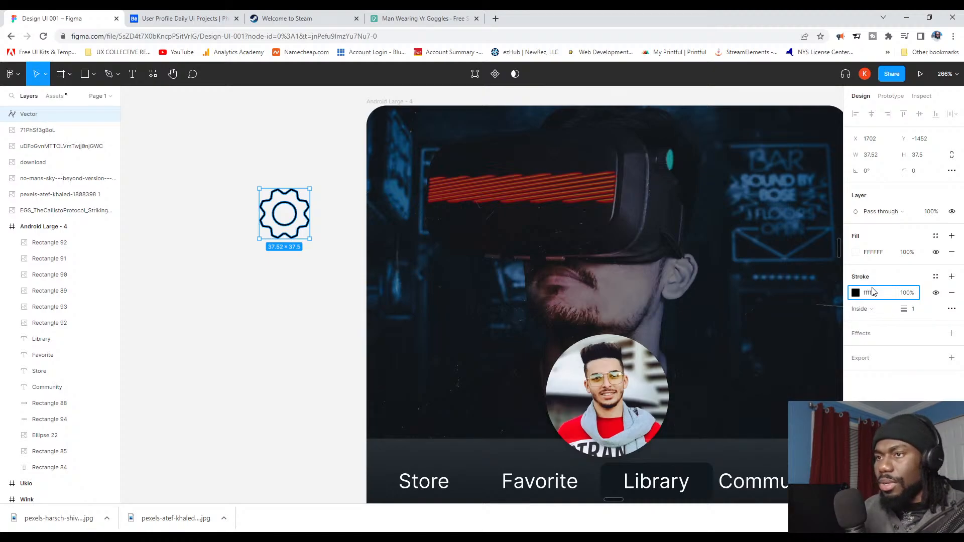
{"action": "type", "text": "ff"}
{"action": "key", "text": "Return"}
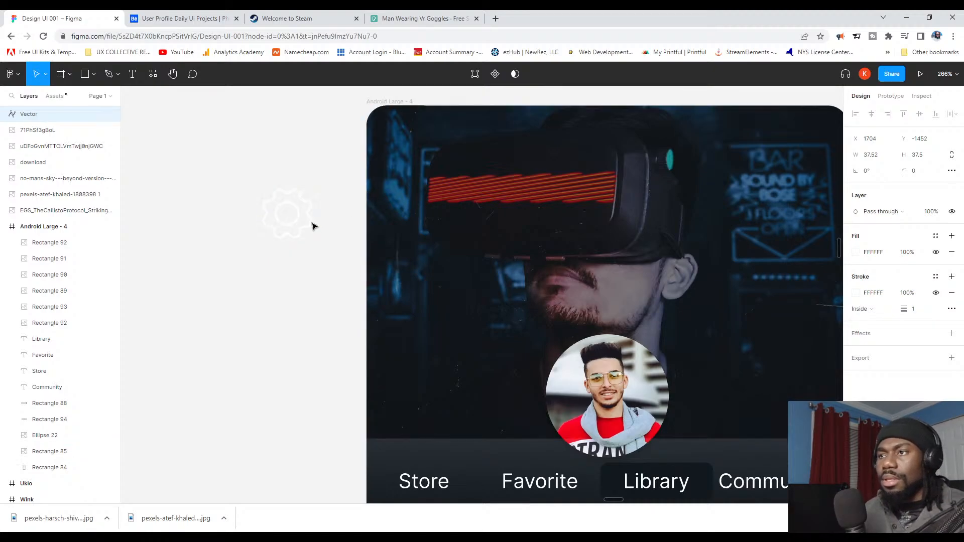
Step: Move the gear icon onto the header photo's upper-left corner and scale it down to about half its size
{"action": "left_click_drag", "start_coordinate": [301, 221], "coordinate": [438, 149]}
{"action": "scroll", "coordinate": [469, 175], "scroll_direction": "down", "scroll_amount": 1}
{"action": "scroll", "coordinate": [470, 175], "scroll_direction": "right", "scroll_amount": 2}
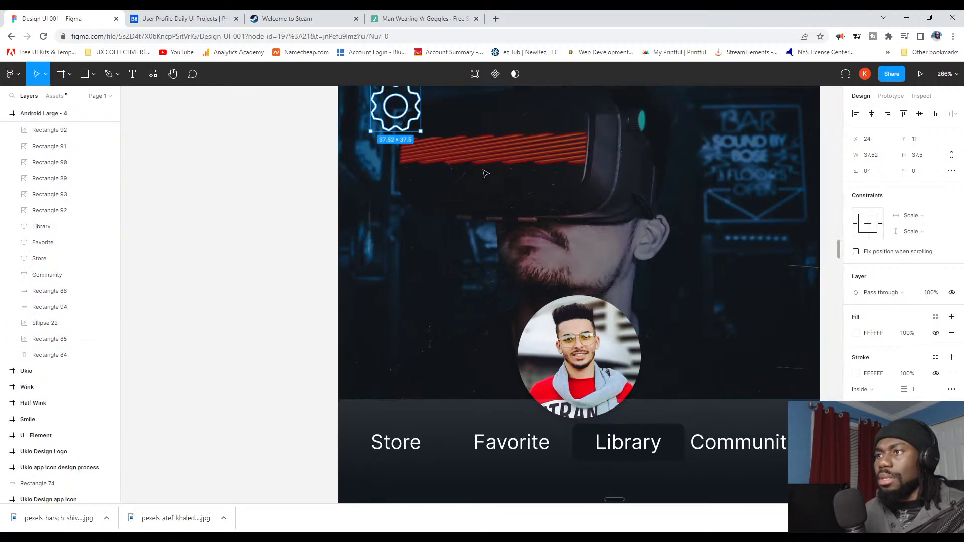
{"action": "scroll", "coordinate": [427, 176], "scroll_direction": "up", "scroll_amount": 3}
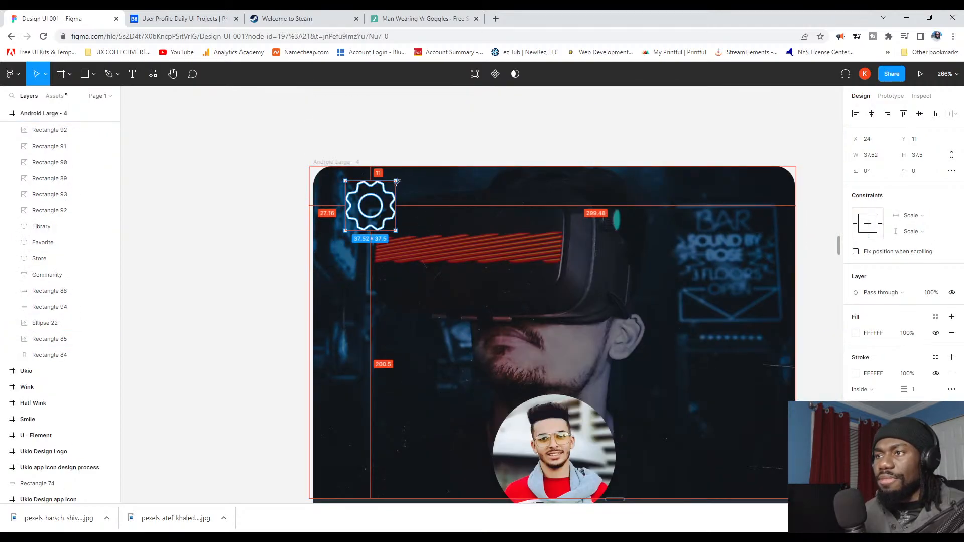
{"action": "left_click_drag", "start_coordinate": [397, 181], "coordinate": [365, 200]}
{"action": "left_click", "coordinate": [291, 216]}
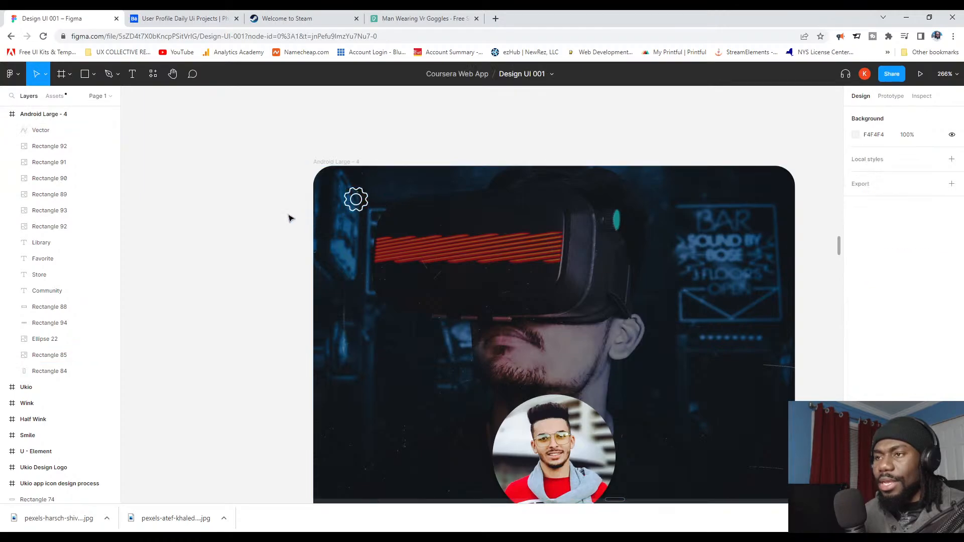
Step: Move the gear icon to the header photo's upper-right corner, at about X 314, Y 17, and enlarge it to about 28 wide
{"action": "scroll", "coordinate": [290, 218], "scroll_direction": "down", "scroll_amount": 1}
{"action": "scroll", "coordinate": [289, 218], "scroll_direction": "down", "scroll_amount": 6}
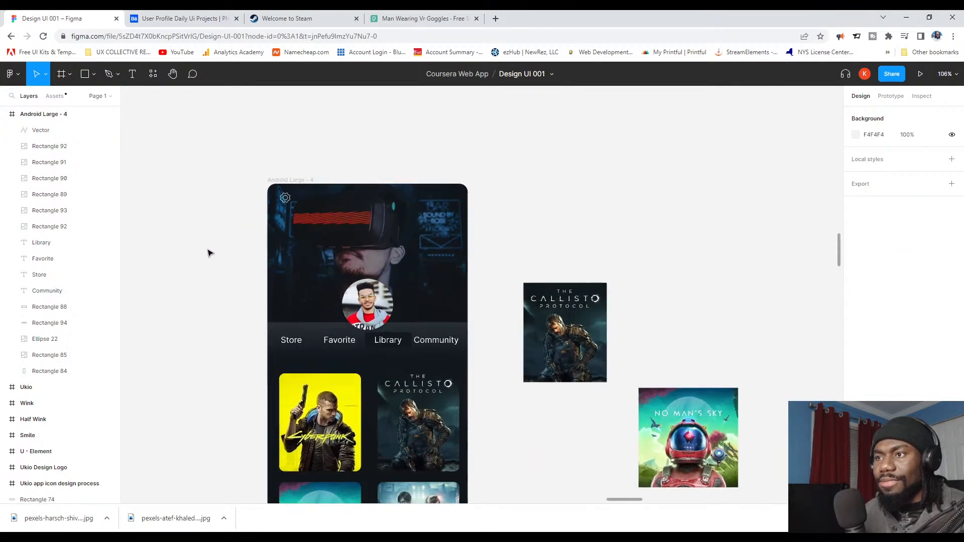
{"action": "scroll", "coordinate": [209, 251], "scroll_direction": "up", "scroll_amount": 3}
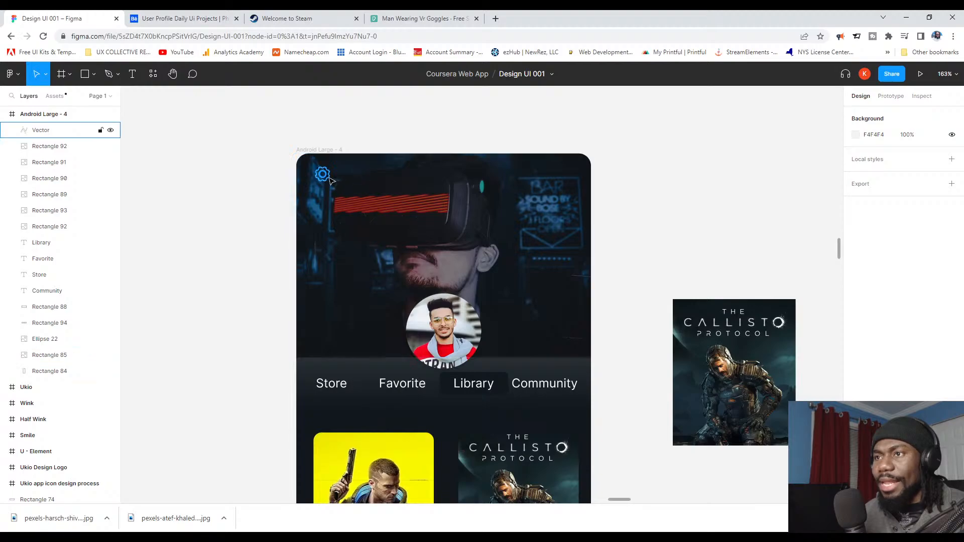
{"action": "left_click", "coordinate": [45, 130]}
{"action": "left_click_drag", "start_coordinate": [647, 176], "coordinate": [576, 167]}
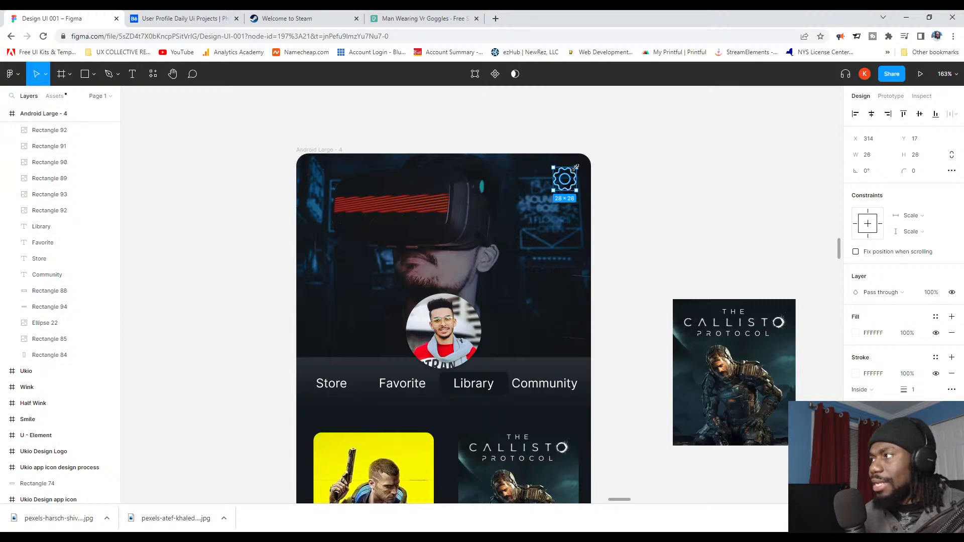
Step: Set the gear icon's width and height to 30
{"action": "left_click", "coordinate": [879, 156]}
{"action": "type", "text": "3"}
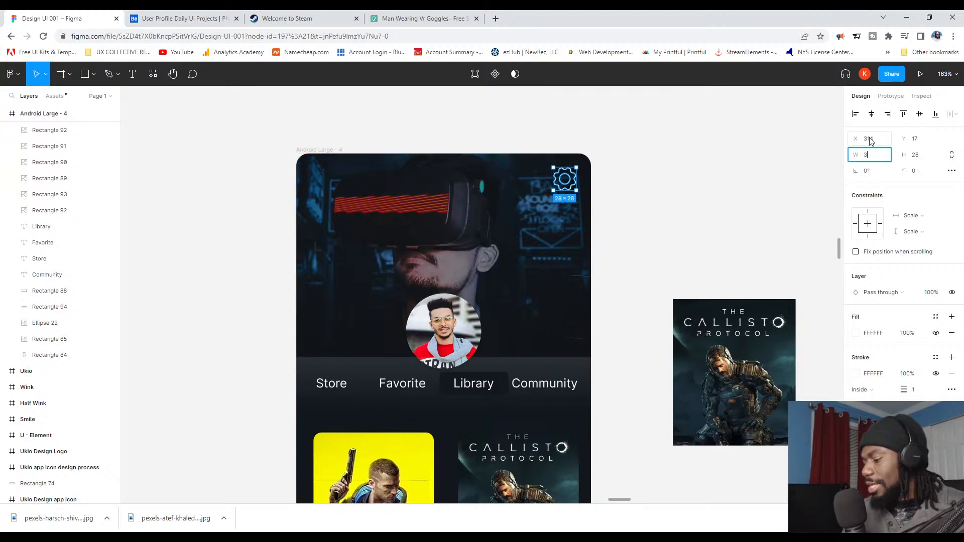
{"action": "type", "text": "0"}
{"action": "key", "text": "Return"}
{"action": "left_click", "coordinate": [925, 157]}
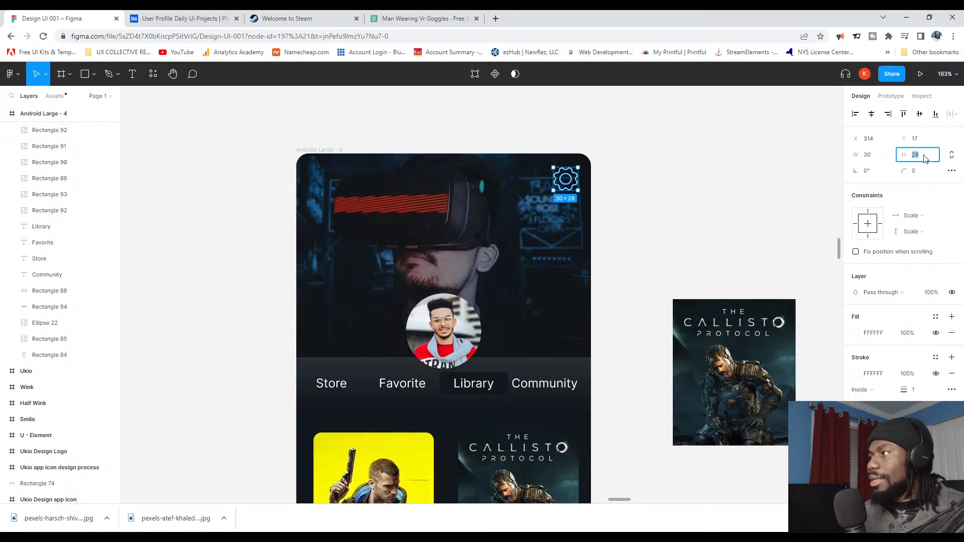
{"action": "type", "text": "30"}
{"action": "key", "text": "Return"}
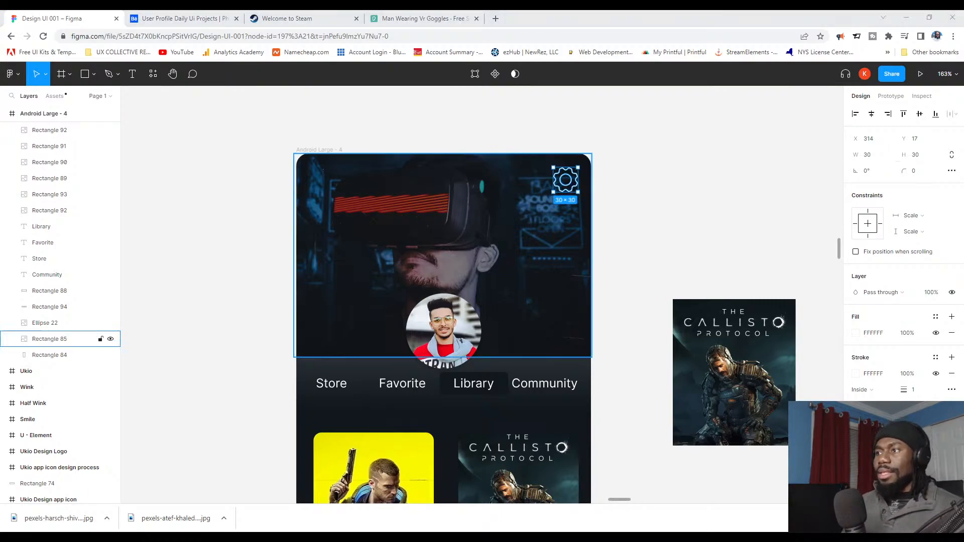
Step: Move the gear icon out of the Android Large - 4 frame onto the empty canvas beside it
{"action": "left_click", "coordinate": [645, 241]}
{"action": "scroll", "coordinate": [645, 241], "scroll_direction": "down", "scroll_amount": 5}
{"action": "scroll", "coordinate": [645, 241], "scroll_direction": "down", "scroll_amount": 1}
{"action": "scroll", "coordinate": [636, 246], "scroll_direction": "down", "scroll_amount": 2}
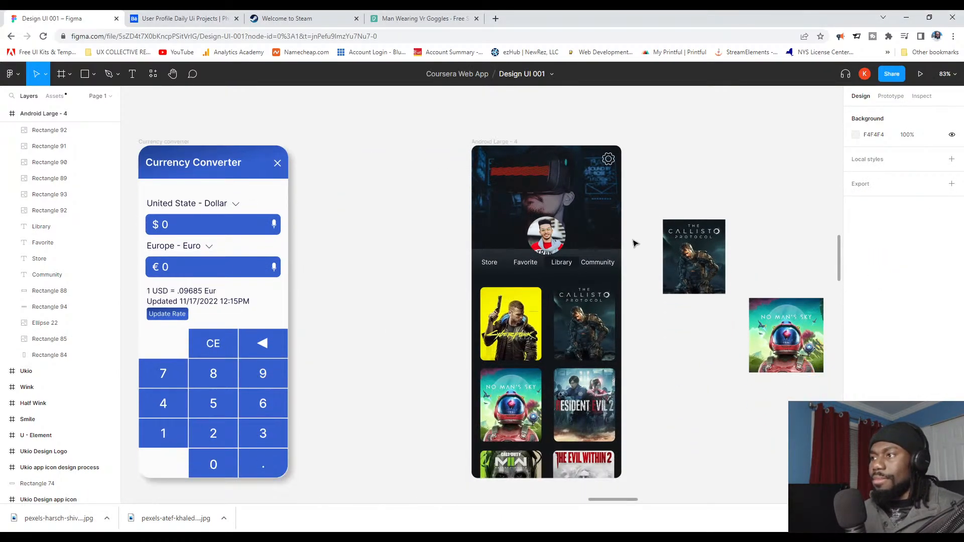
{"action": "scroll", "coordinate": [637, 175], "scroll_direction": "up", "scroll_amount": 8}
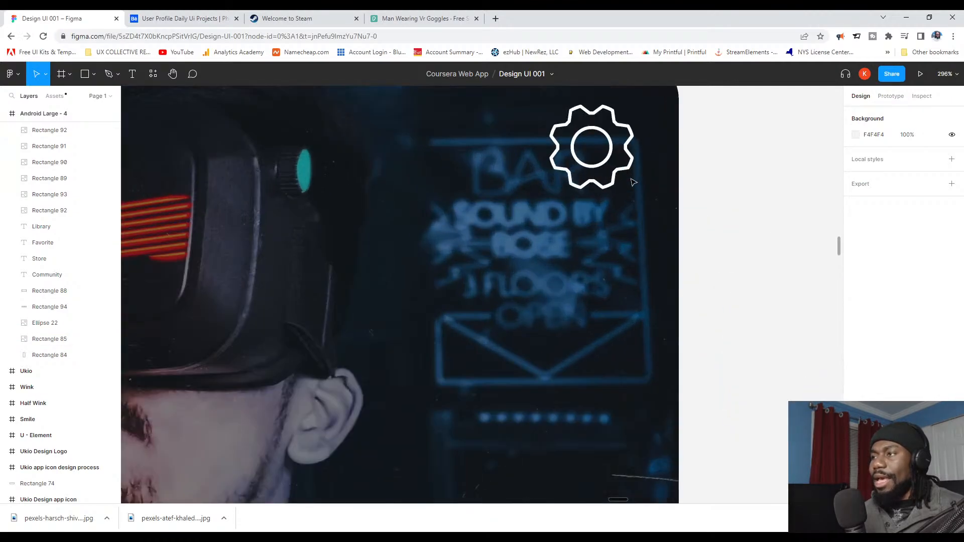
{"action": "scroll", "coordinate": [632, 192], "scroll_direction": "down", "scroll_amount": 6}
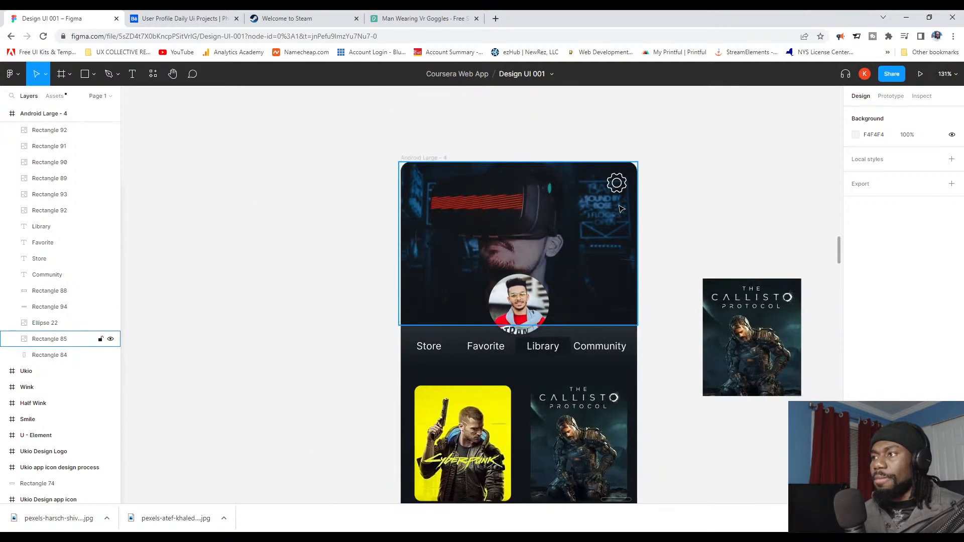
{"action": "scroll", "coordinate": [620, 208], "scroll_direction": "down", "scroll_amount": 1}
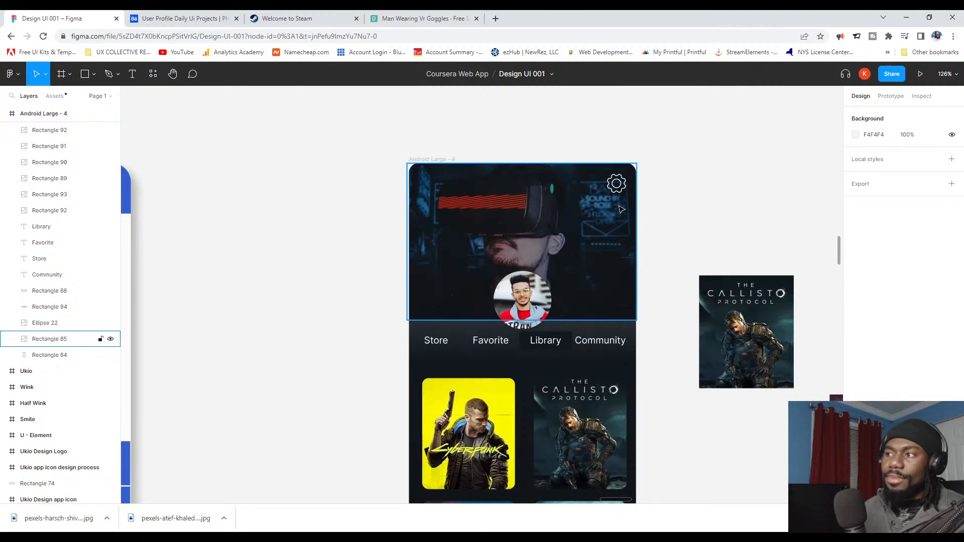
{"action": "left_click_drag", "start_coordinate": [616, 184], "coordinate": [310, 254]}
{"action": "left_click", "coordinate": [262, 165]}
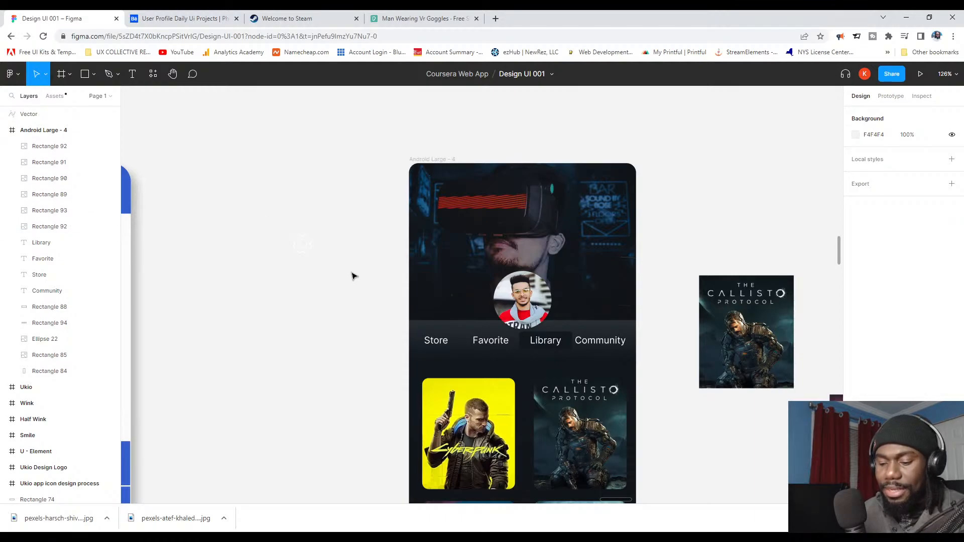
{"action": "key", "text": "r"}
{"action": "left_click_drag", "start_coordinate": [360, 338], "coordinate": [351, 338]}
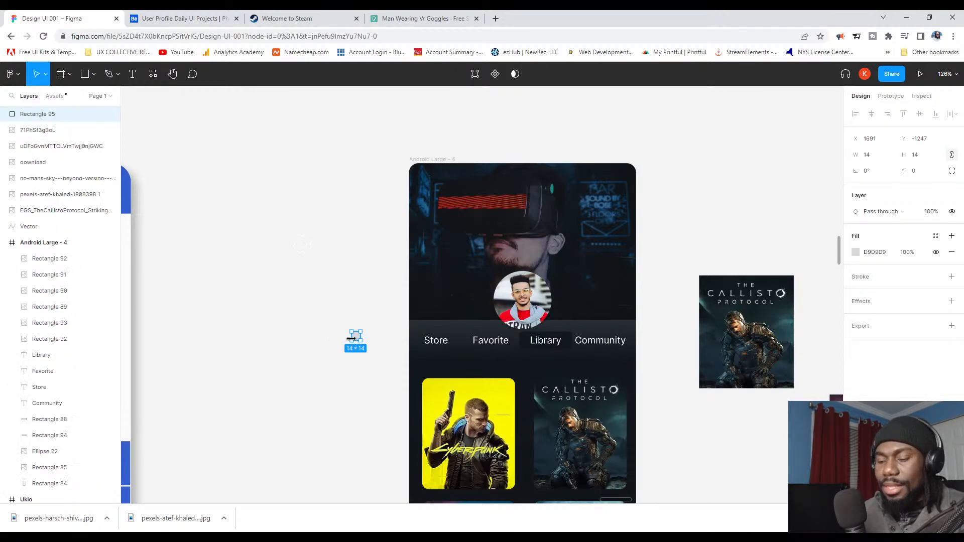
{"action": "key", "text": "Delete"}
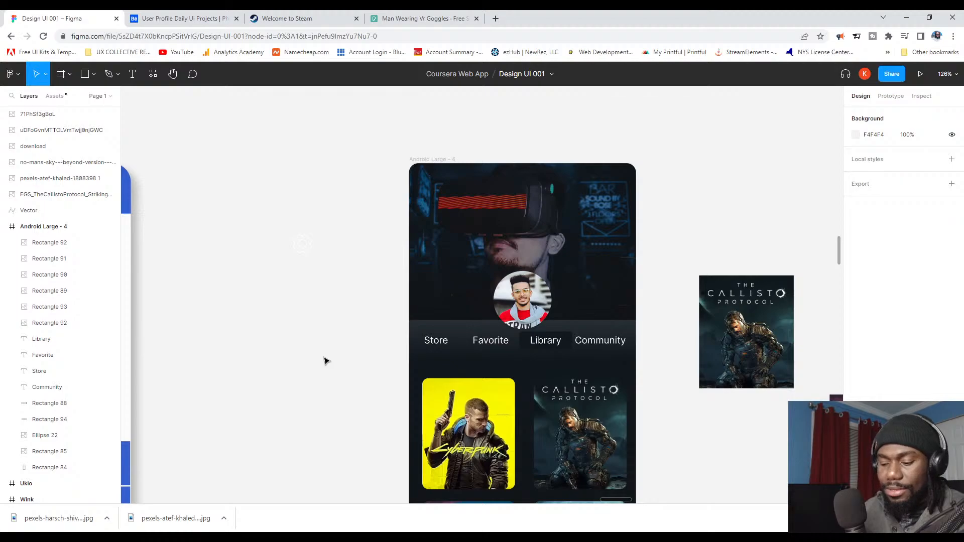
Step: Draw a 12 × 12 circle on the empty canvas and stack two copies above it with gaps of about 7
{"action": "key", "text": "o"}
{"action": "left_click_drag", "start_coordinate": [363, 341], "coordinate": [367, 291]}
{"action": "scroll", "coordinate": [357, 350], "scroll_direction": "up", "scroll_amount": 5}
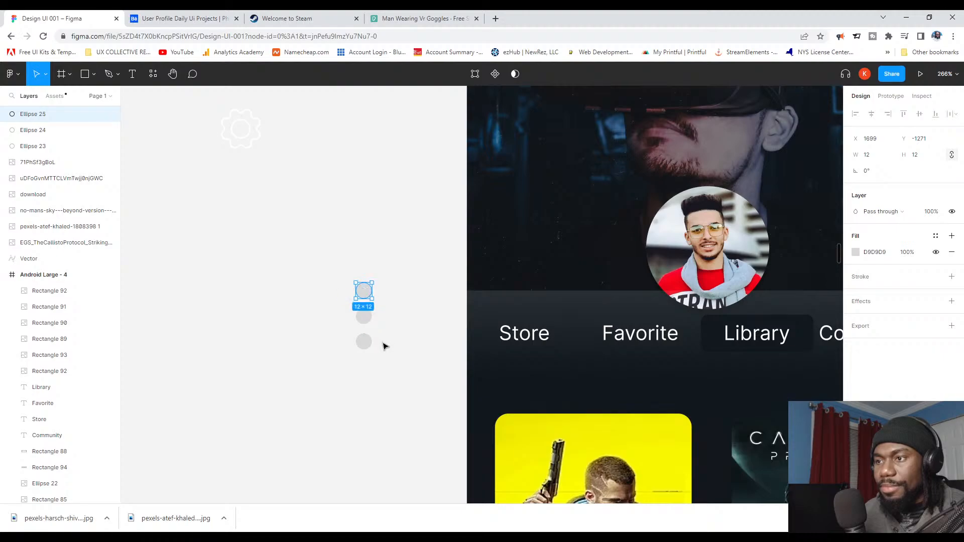
{"action": "scroll", "coordinate": [369, 345], "scroll_direction": "down", "scroll_amount": 1}
{"action": "scroll", "coordinate": [366, 322], "scroll_direction": "down", "scroll_amount": 5}
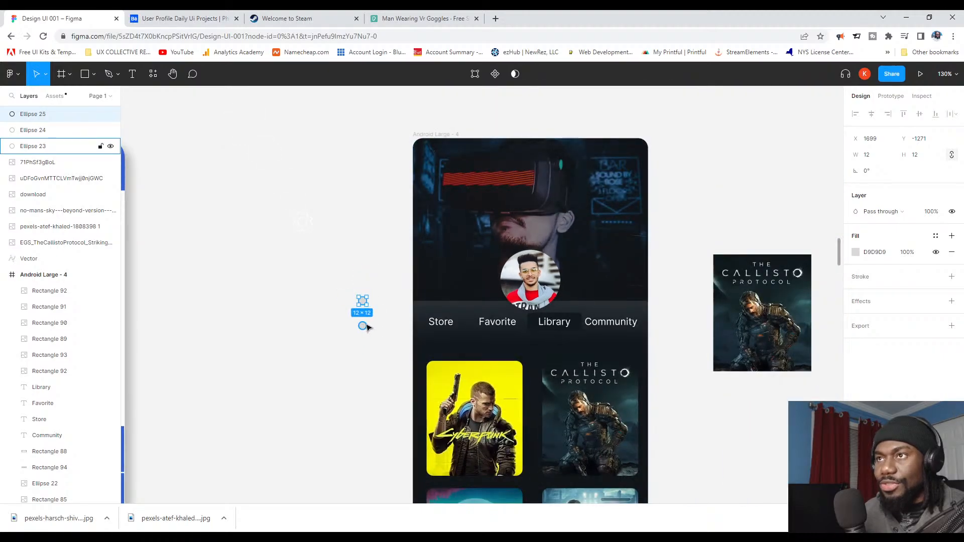
{"action": "scroll", "coordinate": [350, 311], "scroll_direction": "up", "scroll_amount": 1}
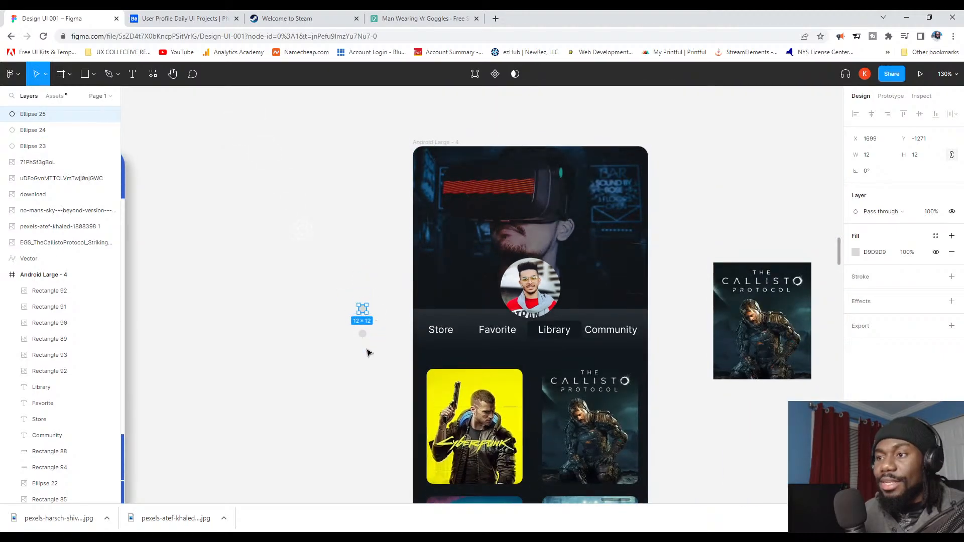
Step: Set the fill color of all three stacked circles to FFFFFF
{"action": "left_click_drag", "start_coordinate": [366, 353], "coordinate": [355, 300]}
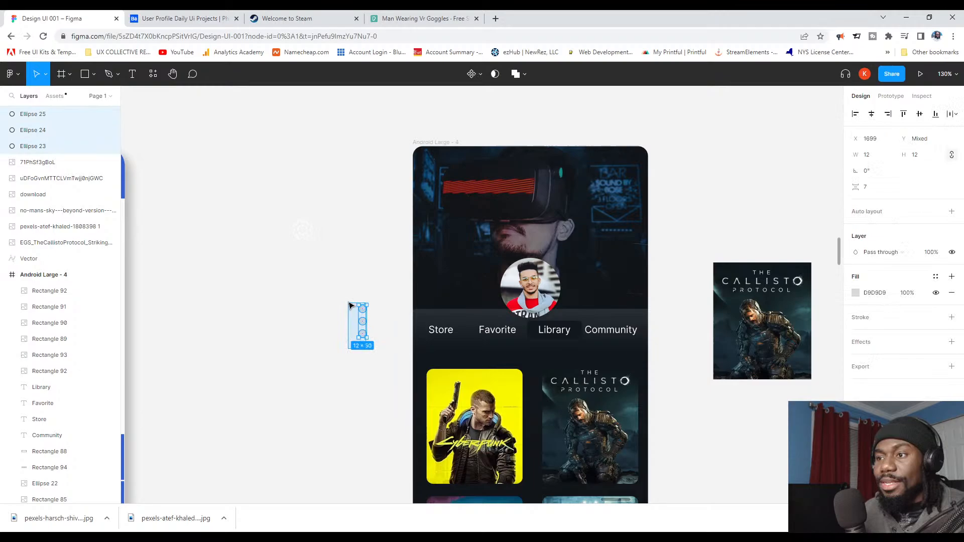
{"action": "left_click", "coordinate": [868, 296]}
{"action": "type", "text": "ffff"}
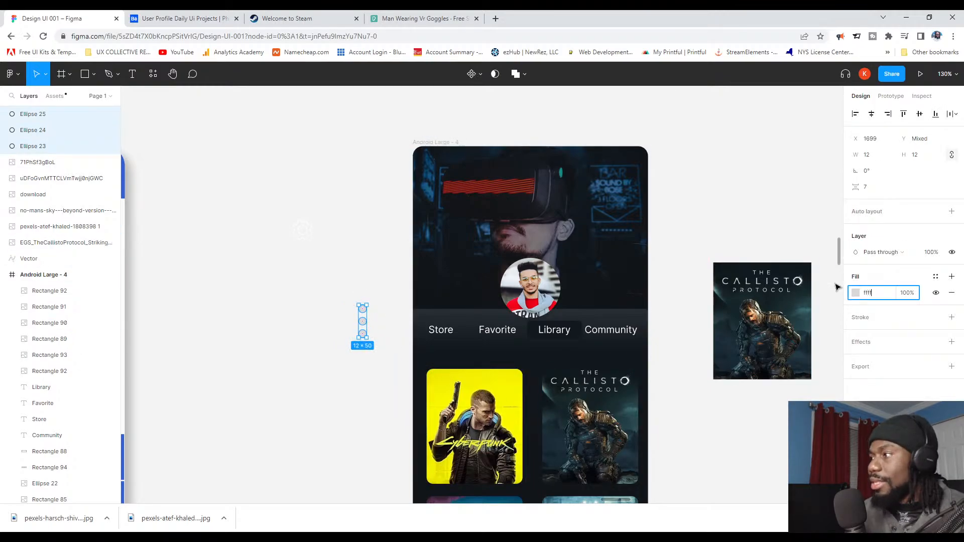
{"action": "type", "text": "ff"}
{"action": "key", "text": "Return"}
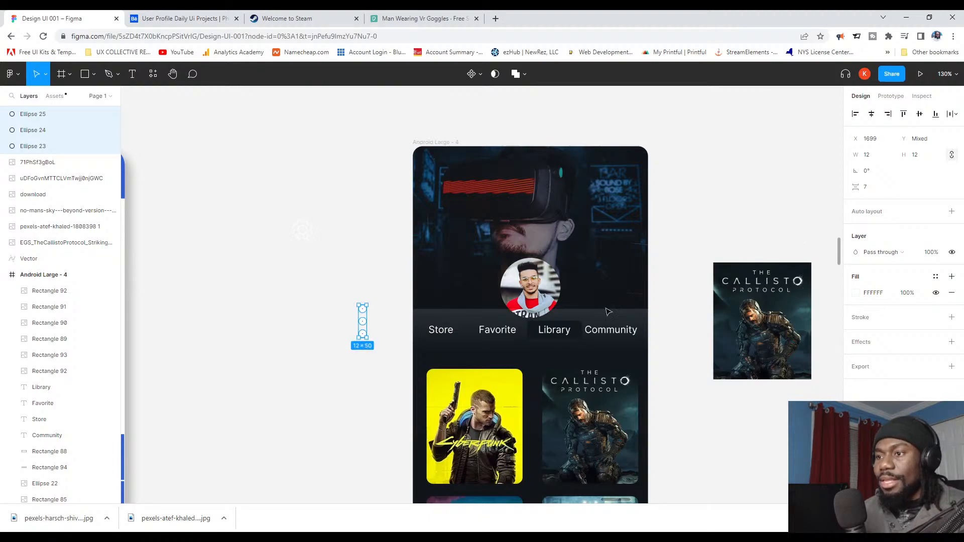
Step: Group the three circles and place them in the header photo's upper-right corner, scaled to about 6 × 26 at X 334, Y 21
{"action": "right_click", "coordinate": [366, 325]}
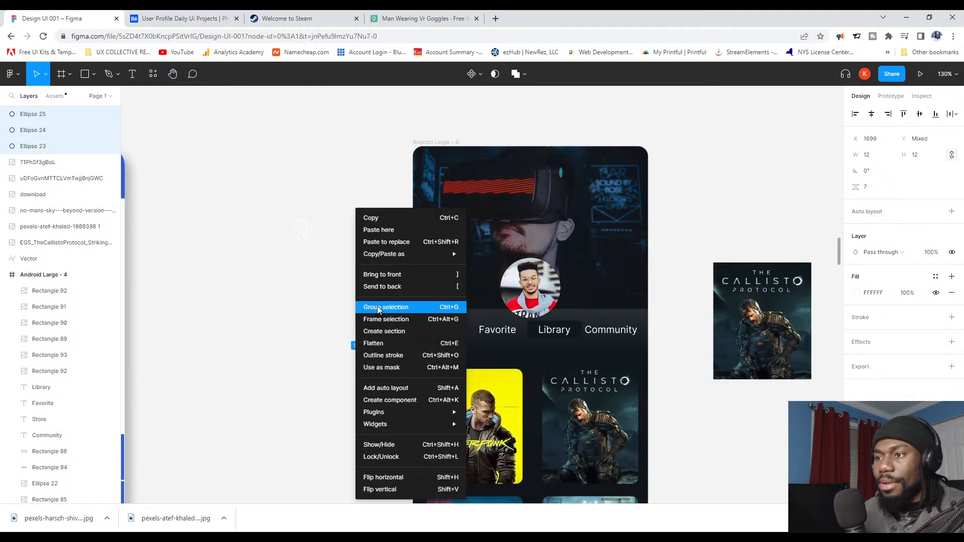
{"action": "left_click", "coordinate": [377, 306]}
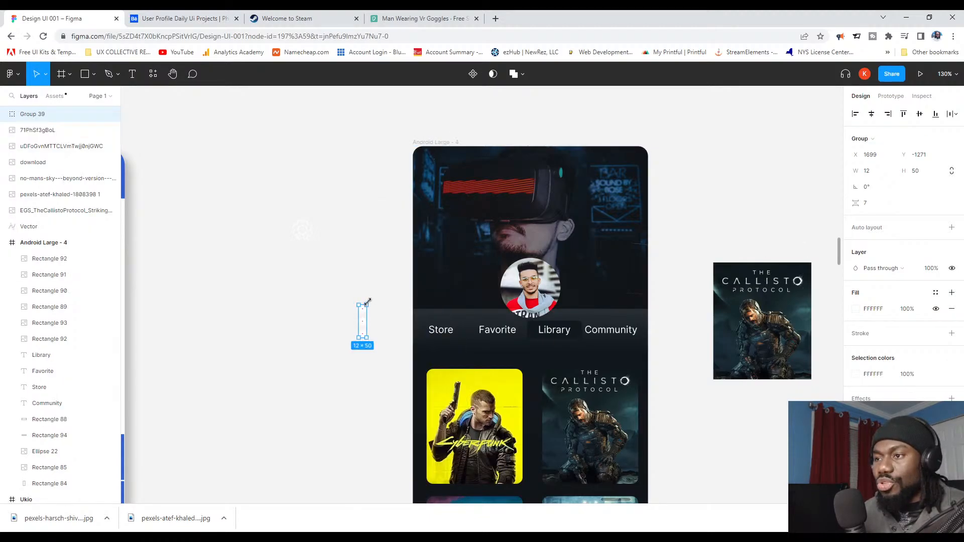
{"action": "left_click_drag", "start_coordinate": [367, 302], "coordinate": [636, 172]}
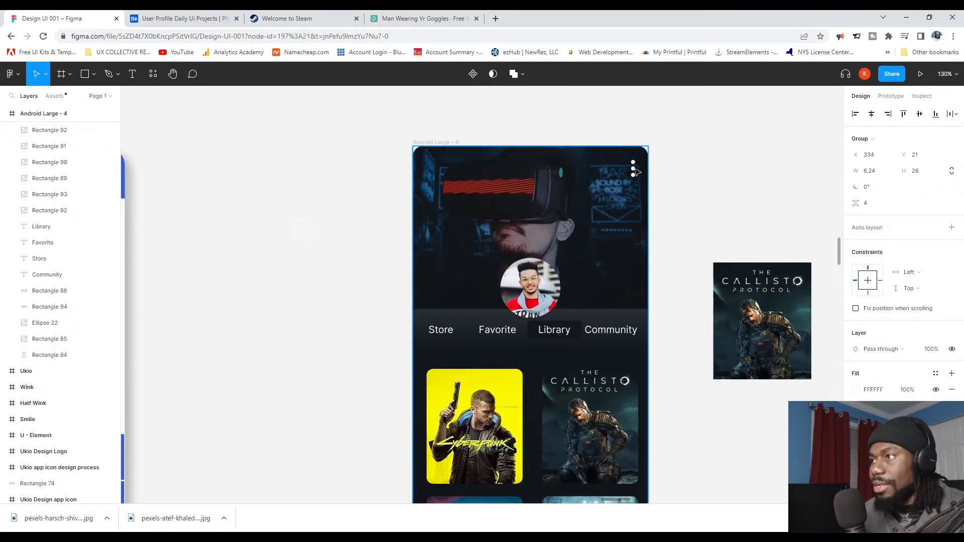
{"action": "scroll", "coordinate": [711, 169], "scroll_direction": "up", "scroll_amount": 1}
{"action": "scroll", "coordinate": [671, 189], "scroll_direction": "up", "scroll_amount": 5}
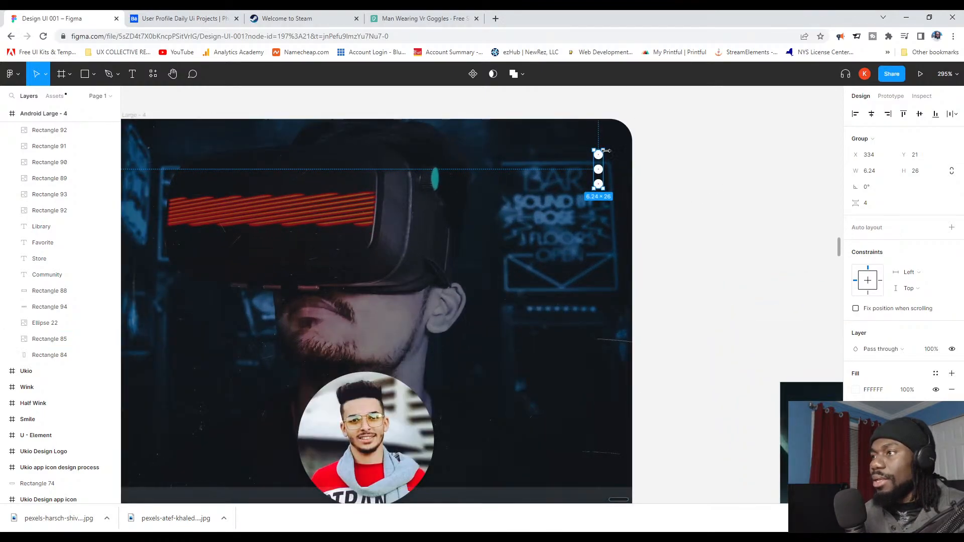
Step: Scale the three-dot group down to 4.8 × 20 and place it at X 329, Y 23 in the header photo's upper-right corner
{"action": "mouse_move", "coordinate": [604, 146]}
{"action": "left_mouse_down"}
{"action": "mouse_move", "coordinate": [598, 158]}
{"action": "mouse_move", "coordinate": [609, 158]}
{"action": "left_mouse_up"}
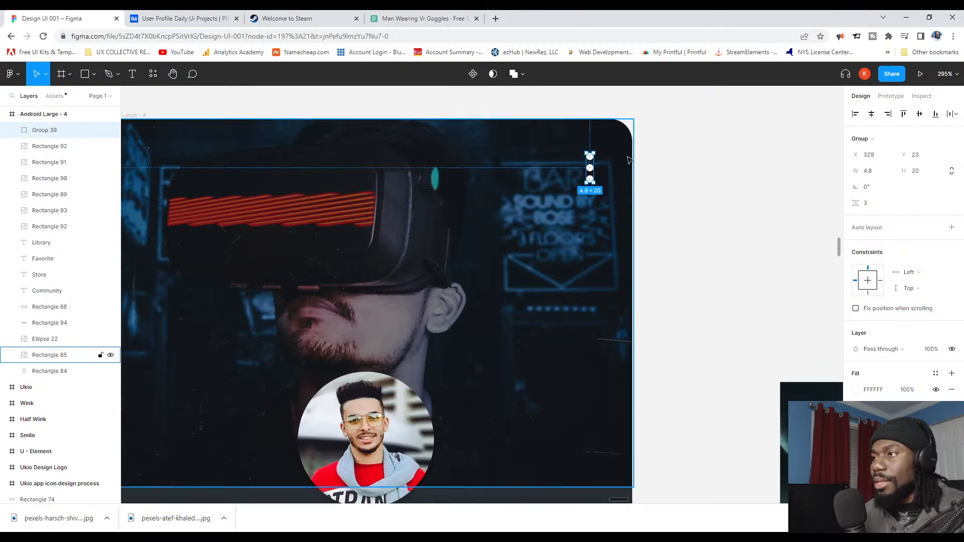
{"action": "left_click", "coordinate": [674, 168]}
{"action": "scroll", "coordinate": [668, 178], "scroll_direction": "down", "scroll_amount": 3}
{"action": "scroll", "coordinate": [668, 178], "scroll_direction": "down", "scroll_amount": 5}
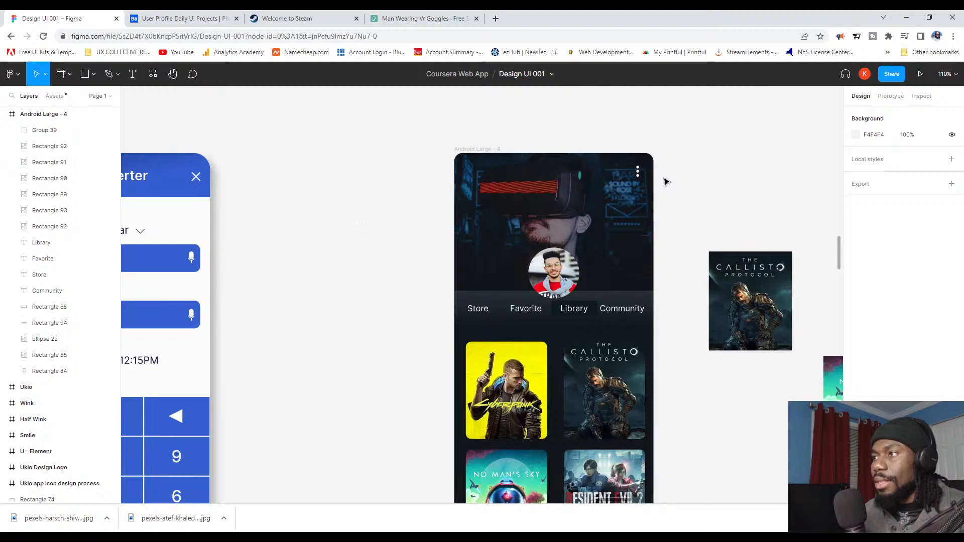
{"action": "scroll", "coordinate": [206, 216], "scroll_direction": "down", "scroll_amount": 3}
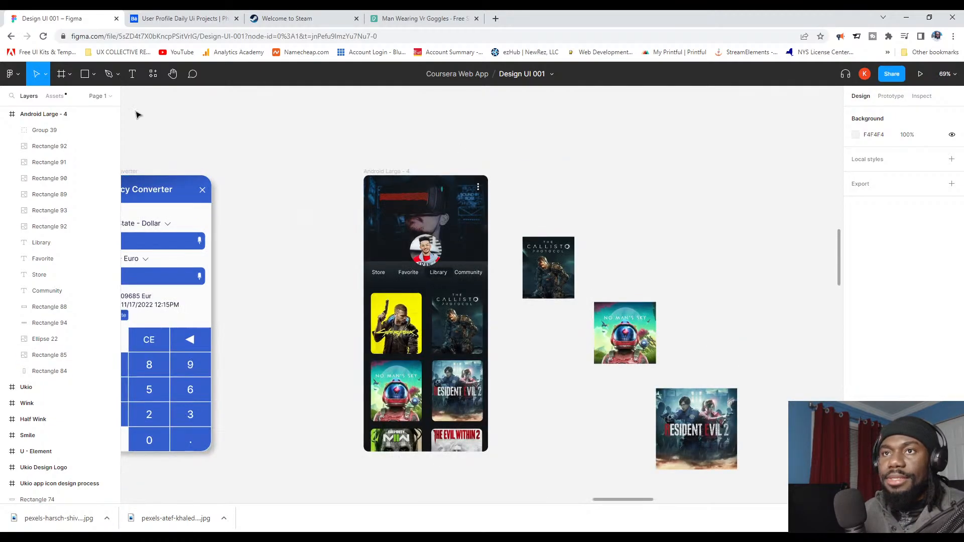
{"action": "left_click", "coordinate": [69, 75]}
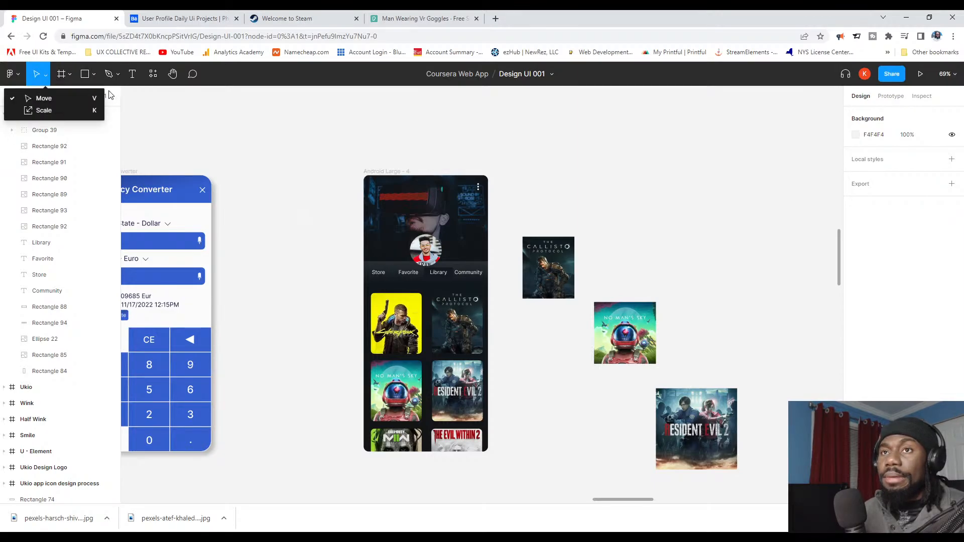
{"action": "left_click", "coordinate": [95, 74]}
{"action": "left_click", "coordinate": [263, 158]}
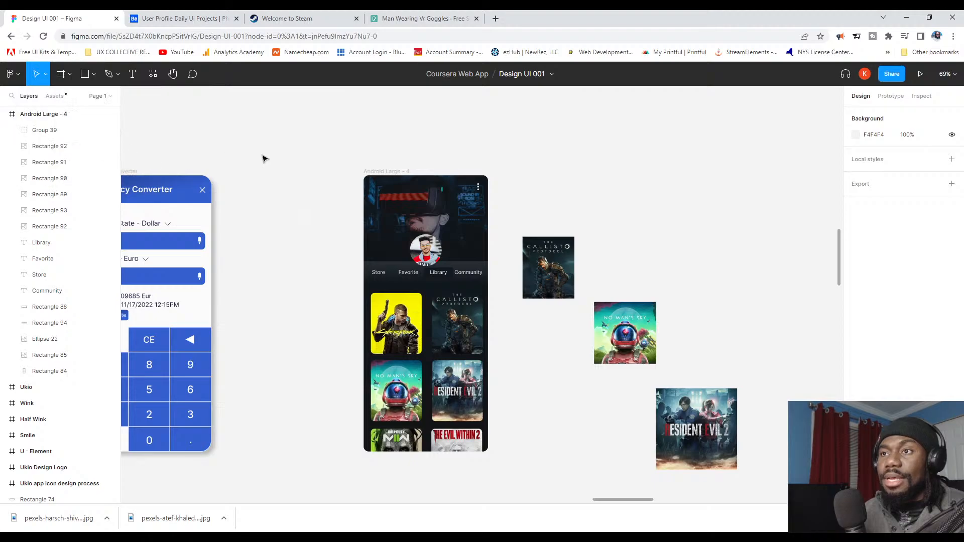
{"action": "left_click_drag", "start_coordinate": [302, 159], "coordinate": [287, 194]}
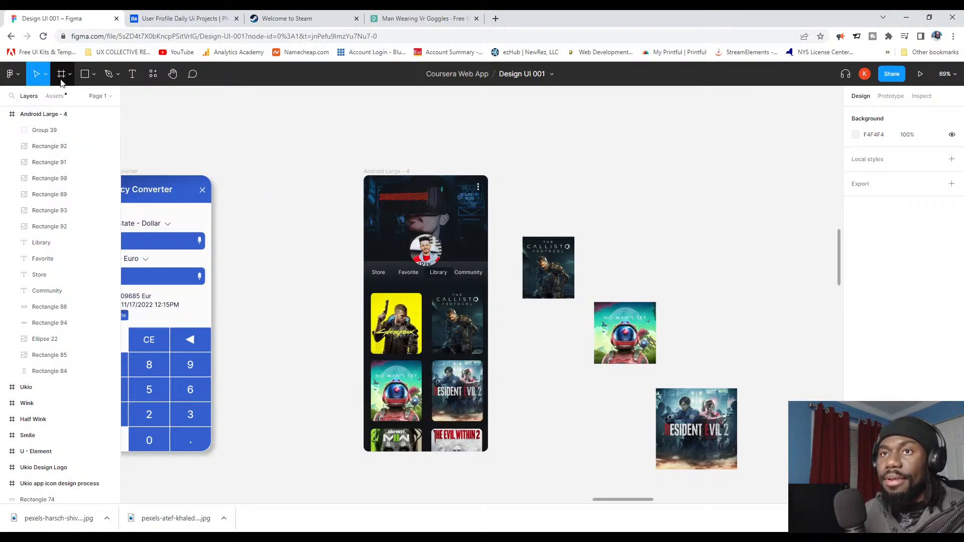
{"action": "left_click", "coordinate": [93, 75]}
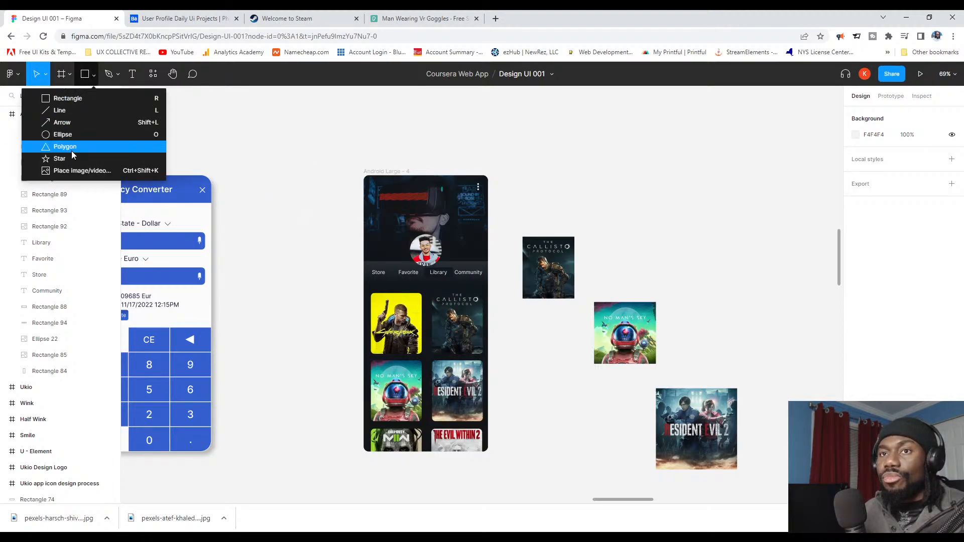
{"action": "left_click", "coordinate": [48, 146]}
{"action": "mouse_move", "coordinate": [383, 135]}
{"action": "left_mouse_down"}
{"action": "mouse_move", "coordinate": [328, 167]}
{"action": "mouse_move", "coordinate": [344, 151]}
{"action": "left_mouse_up"}
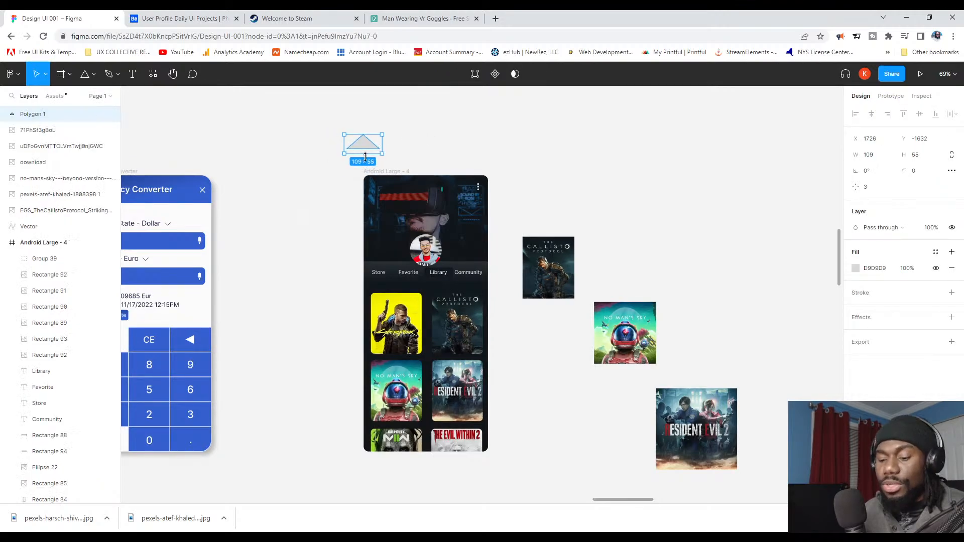
{"action": "key", "text": "Delete"}
{"action": "left_click", "coordinate": [11, 74]}
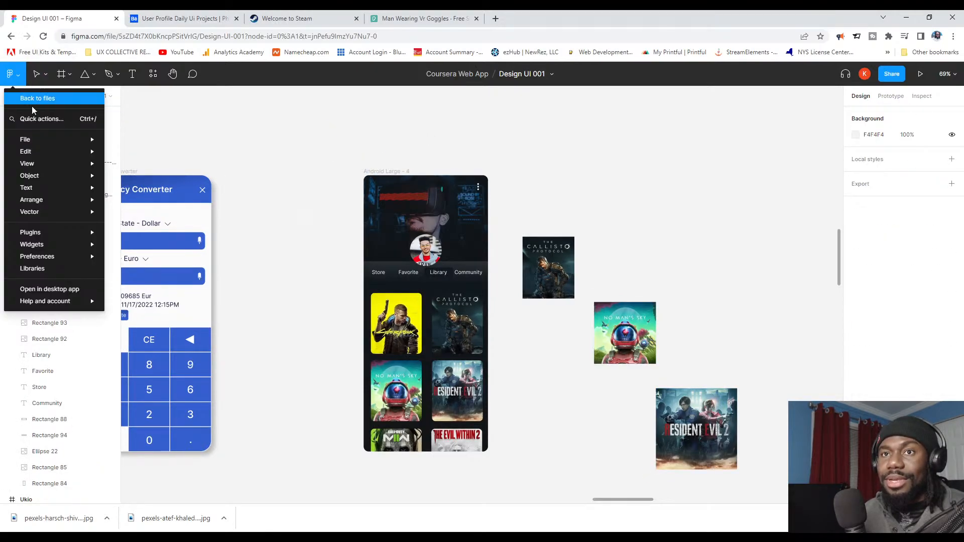
{"action": "mouse_move", "coordinate": [67, 217]}
{"action": "left_click", "coordinate": [248, 148]}
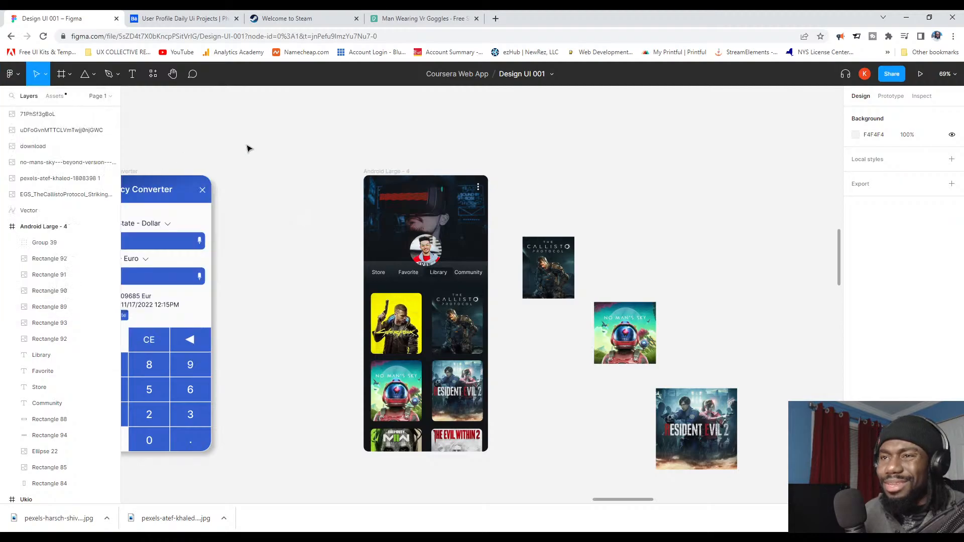
Step: Draw a 51 × 51 triangle on the empty canvas beside the Android Large - 4 frame and rotate it 90° to point left
{"action": "scroll", "coordinate": [528, 165], "scroll_direction": "up", "scroll_amount": 6}
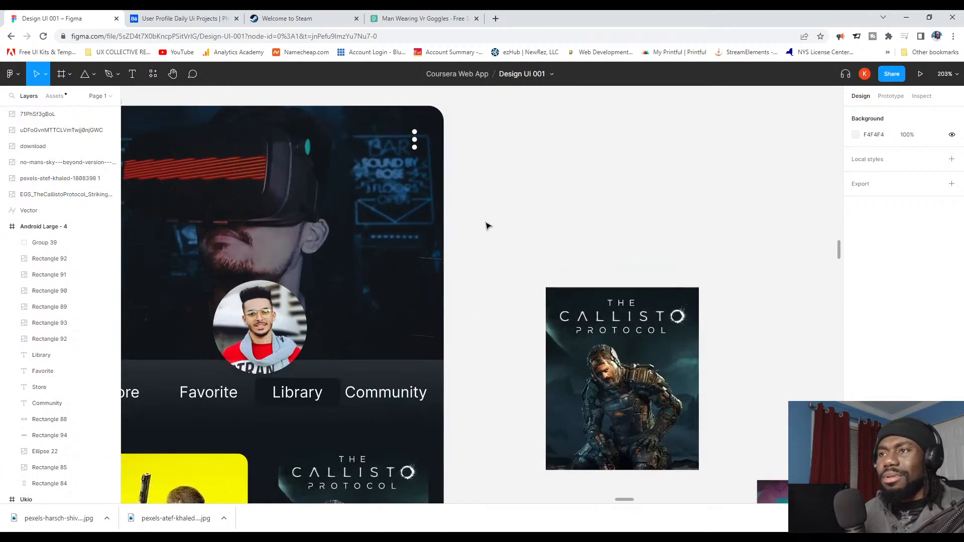
{"action": "scroll", "coordinate": [498, 232], "scroll_direction": "left", "scroll_amount": 1}
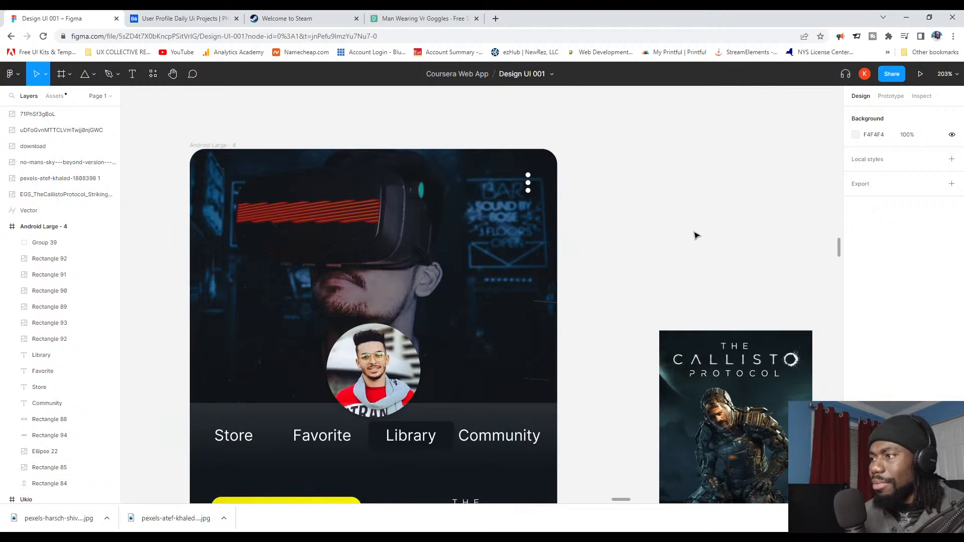
{"action": "left_click", "coordinate": [85, 74]}
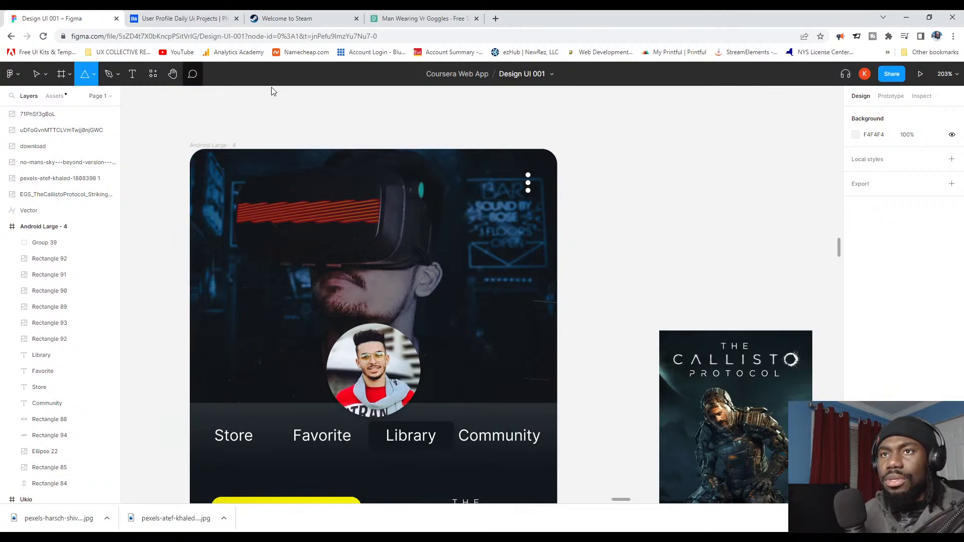
{"action": "mouse_move", "coordinate": [723, 175]}
{"action": "left_mouse_down"}
{"action": "mouse_move", "coordinate": [676, 226]}
{"action": "mouse_move", "coordinate": [671, 217]}
{"action": "left_mouse_up"}
{"action": "left_click", "coordinate": [741, 191]}
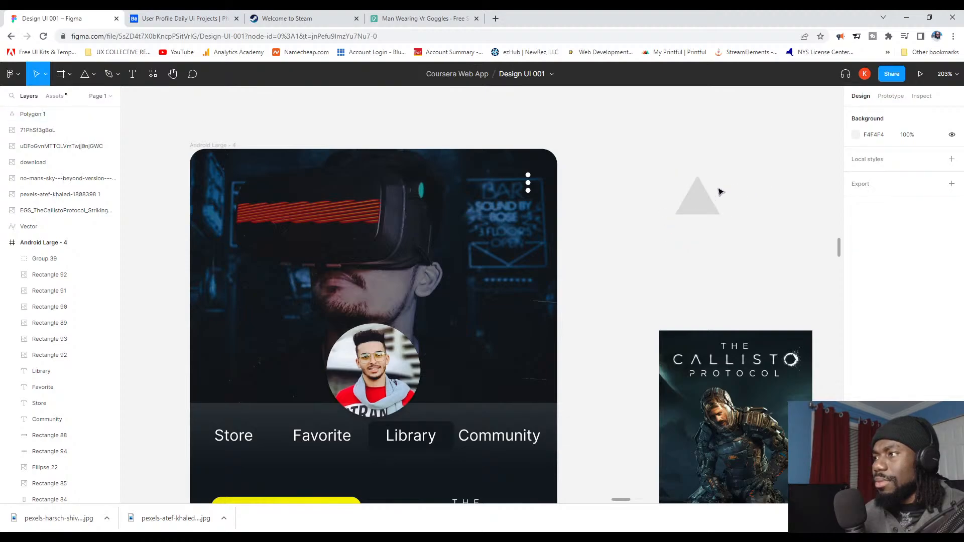
{"action": "scroll", "coordinate": [718, 192], "scroll_direction": "down", "scroll_amount": 2}
{"action": "left_click", "coordinate": [695, 197]}
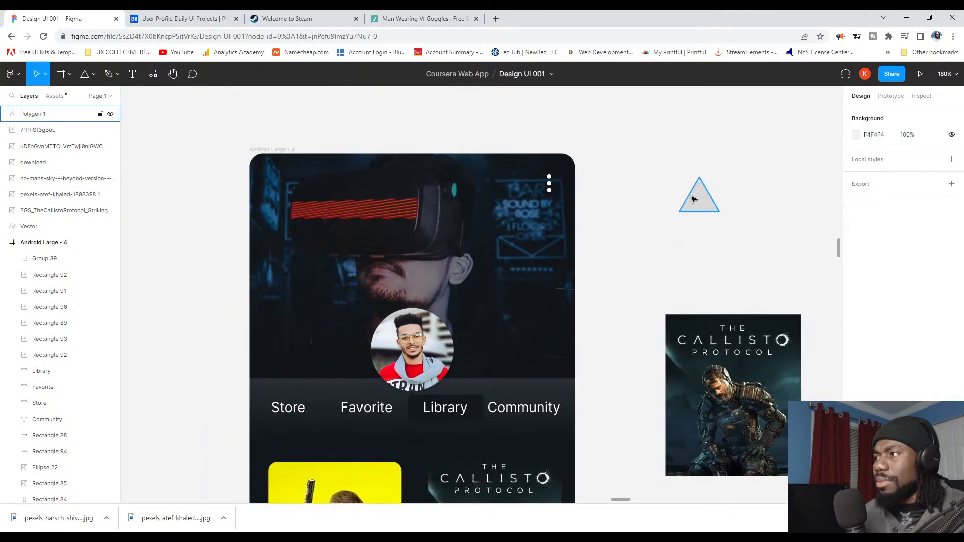
{"action": "left_click_drag", "start_coordinate": [728, 176], "coordinate": [664, 163]}
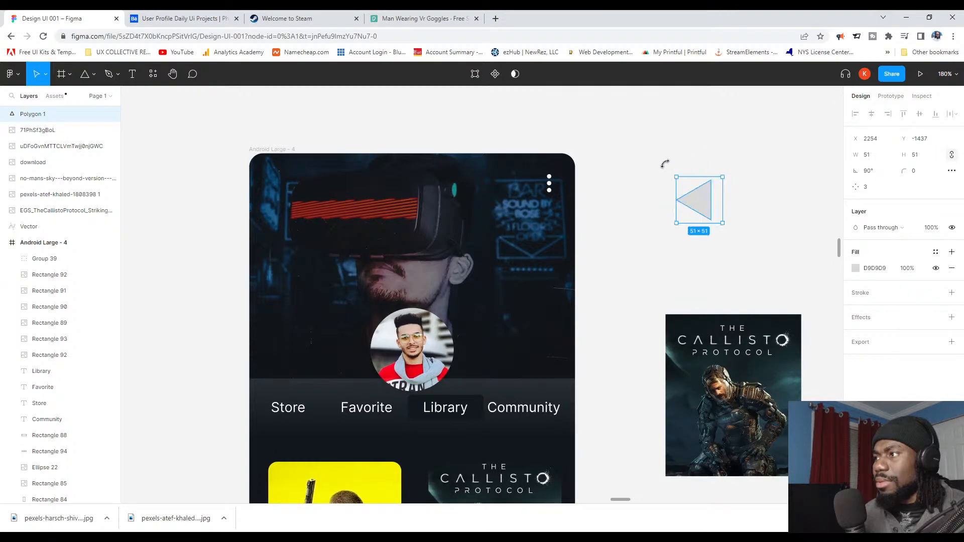
{"action": "scroll", "coordinate": [747, 185], "scroll_direction": "down", "scroll_amount": 2}
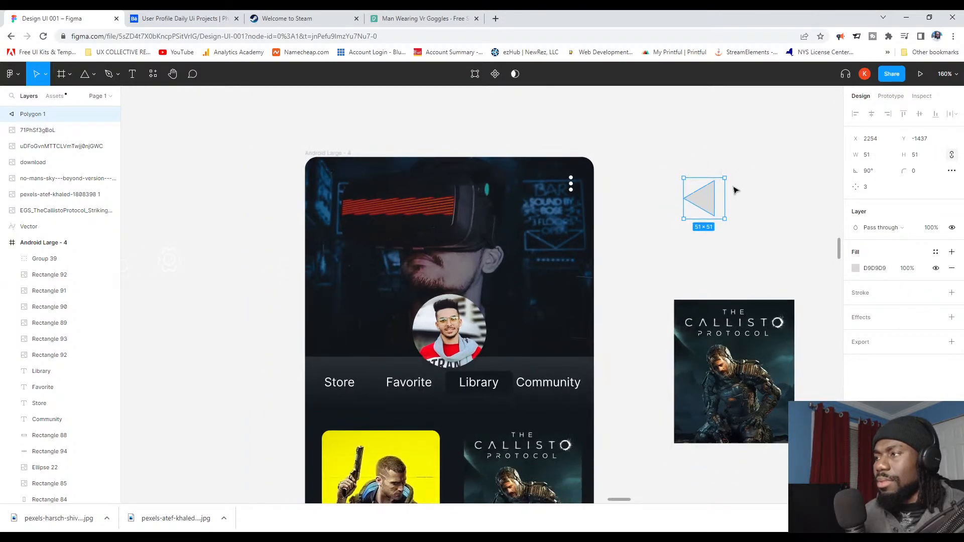
{"action": "left_click", "coordinate": [737, 187]}
{"action": "left_click", "coordinate": [701, 203]}
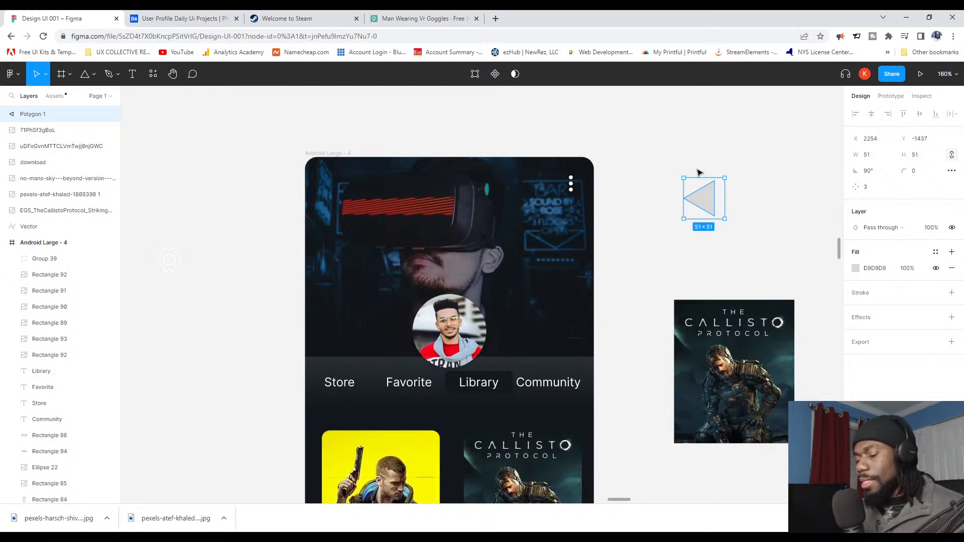
{"action": "key", "text": "p"}
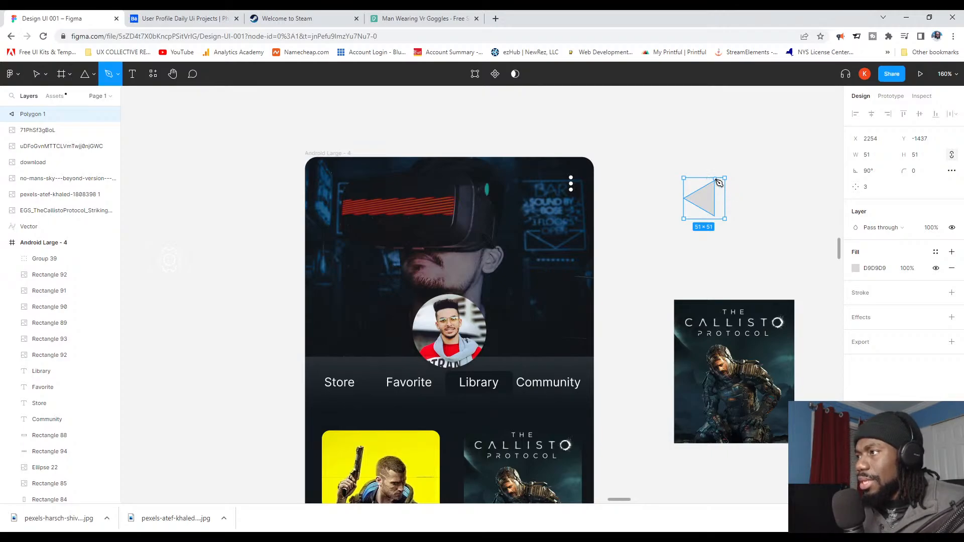
{"action": "scroll", "coordinate": [717, 185], "scroll_direction": "up", "scroll_amount": 5}
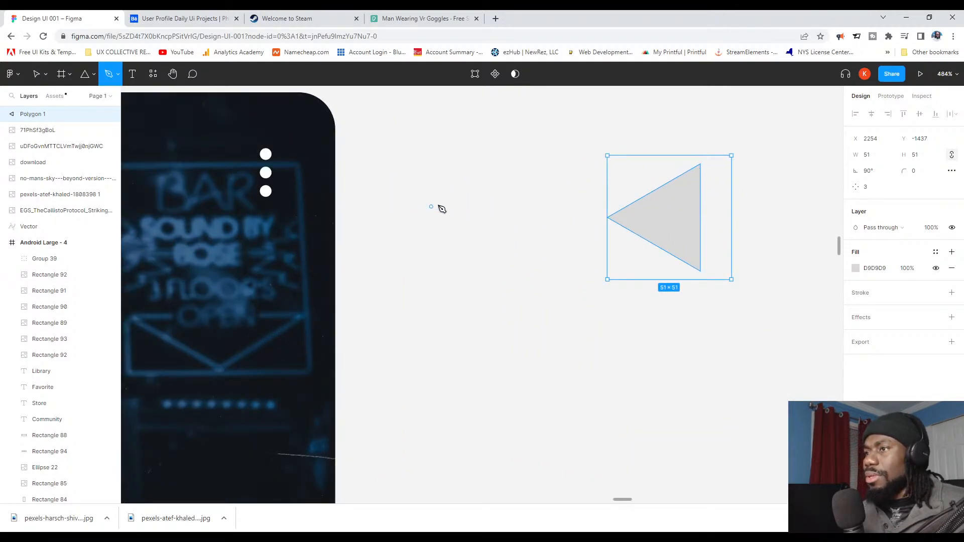
{"action": "left_click", "coordinate": [506, 189]}
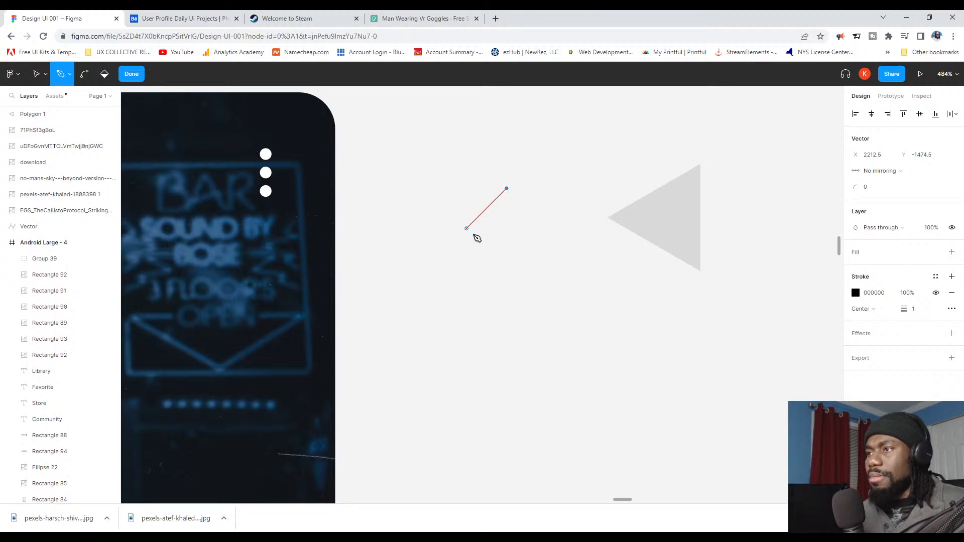
{"action": "key", "text": "Escape"}
{"action": "key", "text": "Escape"}
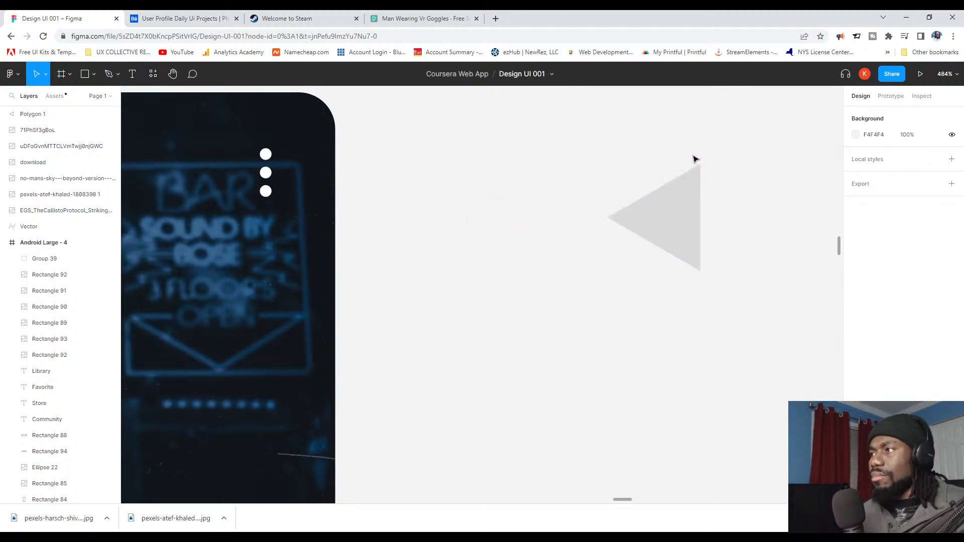
{"action": "scroll", "coordinate": [699, 203], "scroll_direction": "down", "scroll_amount": 4}
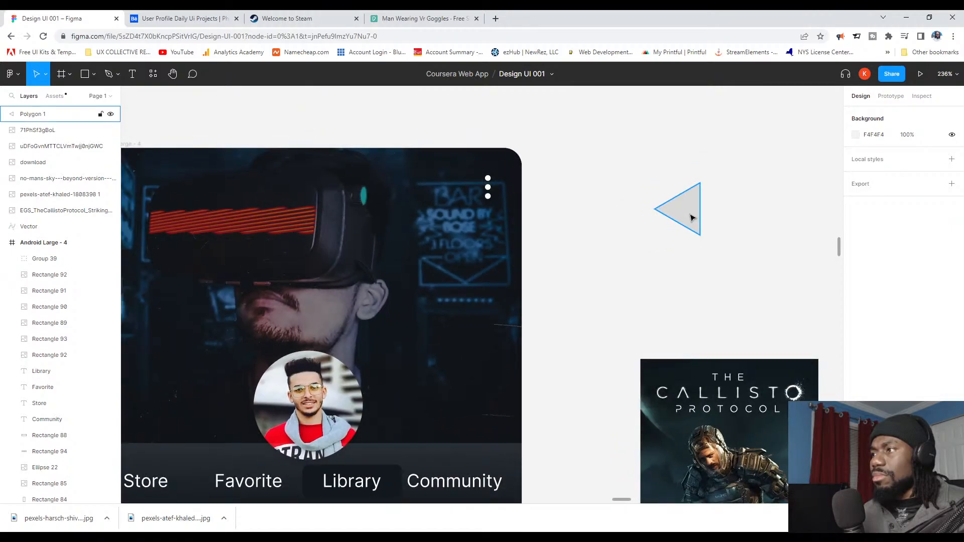
{"action": "scroll", "coordinate": [691, 225], "scroll_direction": "down", "scroll_amount": 3}
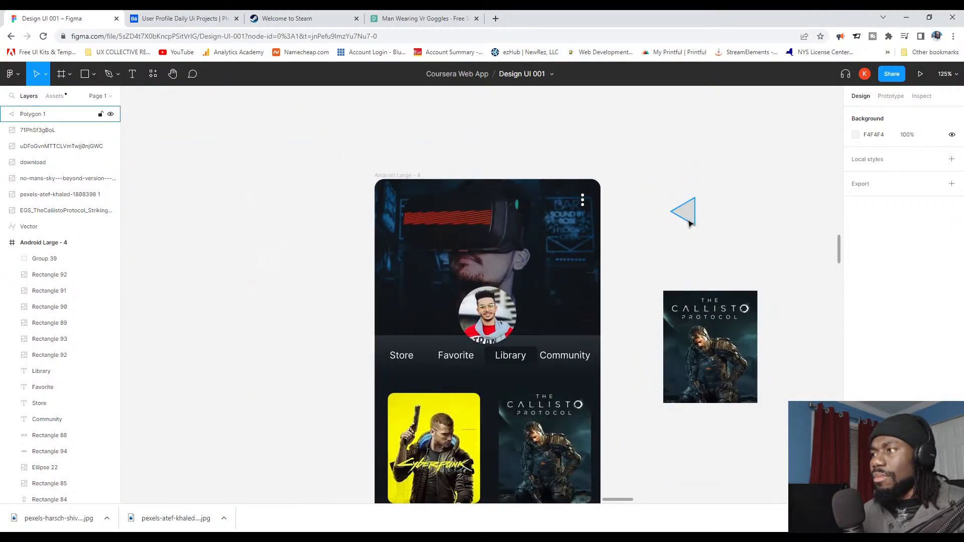
{"action": "scroll", "coordinate": [695, 216], "scroll_direction": "up", "scroll_amount": 2}
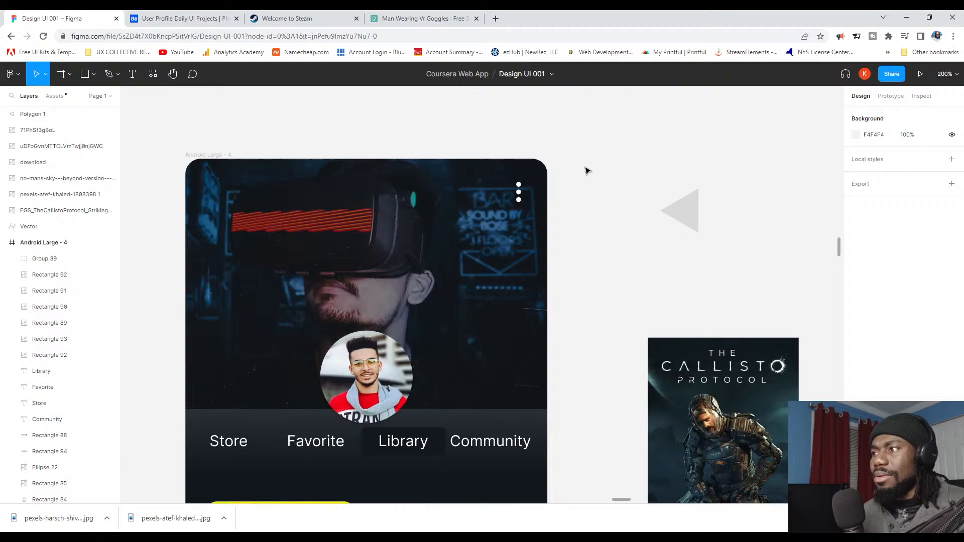
{"action": "left_click", "coordinate": [681, 207]}
{"action": "left_click", "coordinate": [747, 223]}
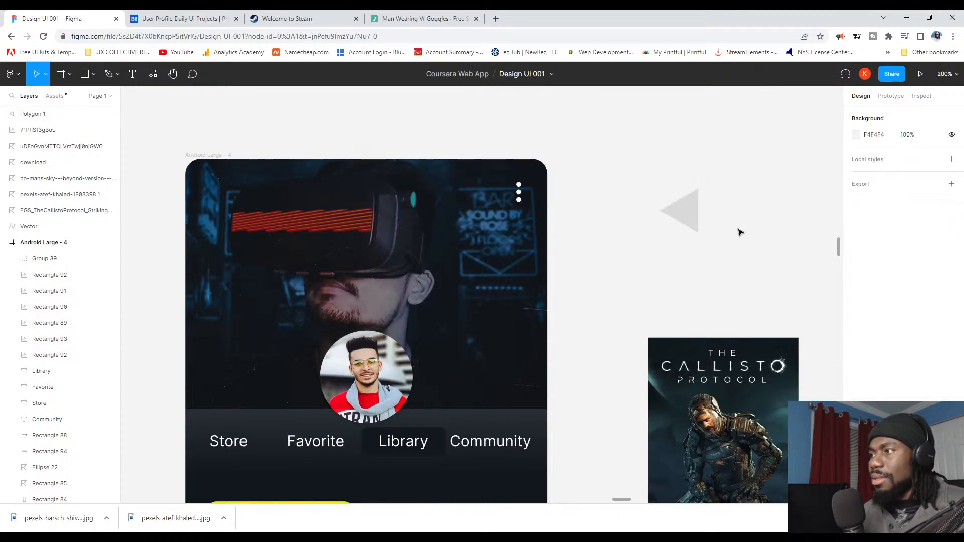
{"action": "key", "text": "p"}
{"action": "left_click", "coordinate": [691, 221]}
{"action": "key", "text": "Escape"}
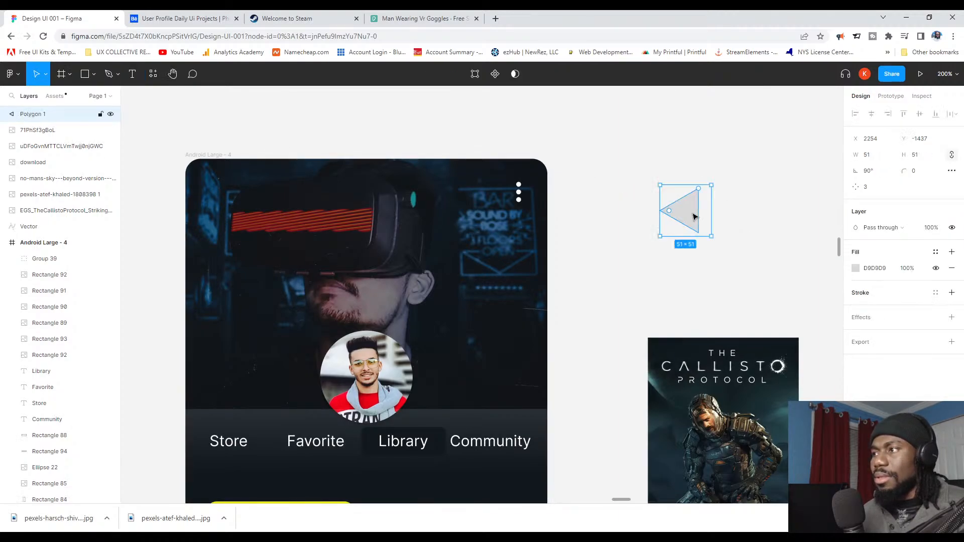
{"action": "key", "text": "Escape"}
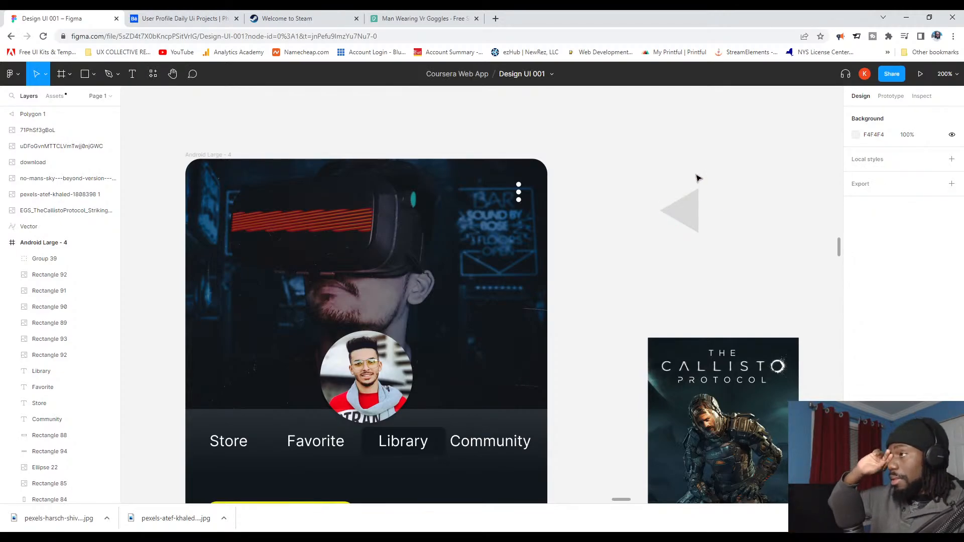
Step: Draw a horizontal left-pointing arrow about 21 long on the empty canvas above and beside the grey triangle
{"action": "left_click", "coordinate": [89, 75]}
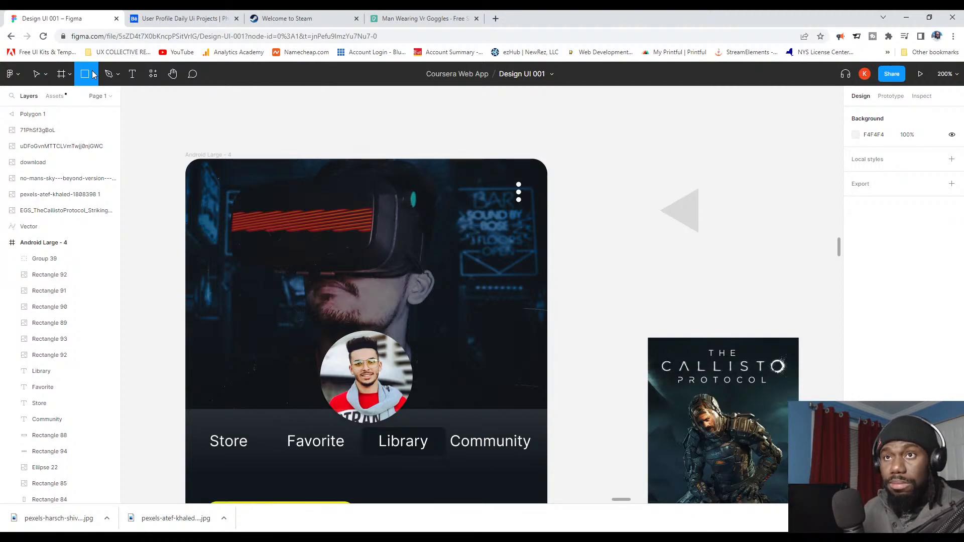
{"action": "left_click", "coordinate": [95, 75]}
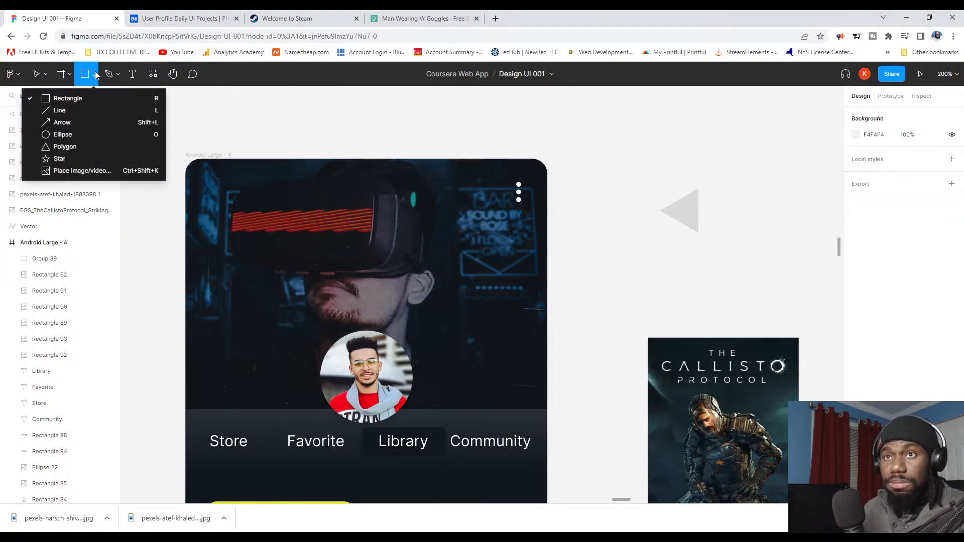
{"action": "left_click", "coordinate": [81, 121]}
{"action": "mouse_move", "coordinate": [789, 166]}
{"action": "left_mouse_down"}
{"action": "mouse_move", "coordinate": [728, 185]}
{"action": "mouse_move", "coordinate": [778, 171]}
{"action": "left_mouse_up"}
{"action": "left_click", "coordinate": [790, 201]}
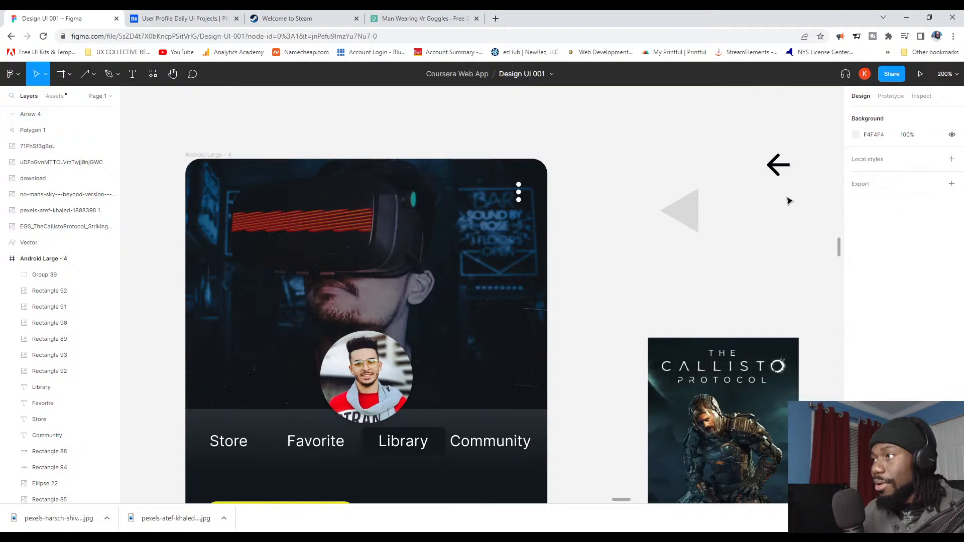
Step: Set the arrow's stroke color to FFFFFF and place it in the header photo's upper-left corner at X 53, Y 33
{"action": "left_click", "coordinate": [791, 165]}
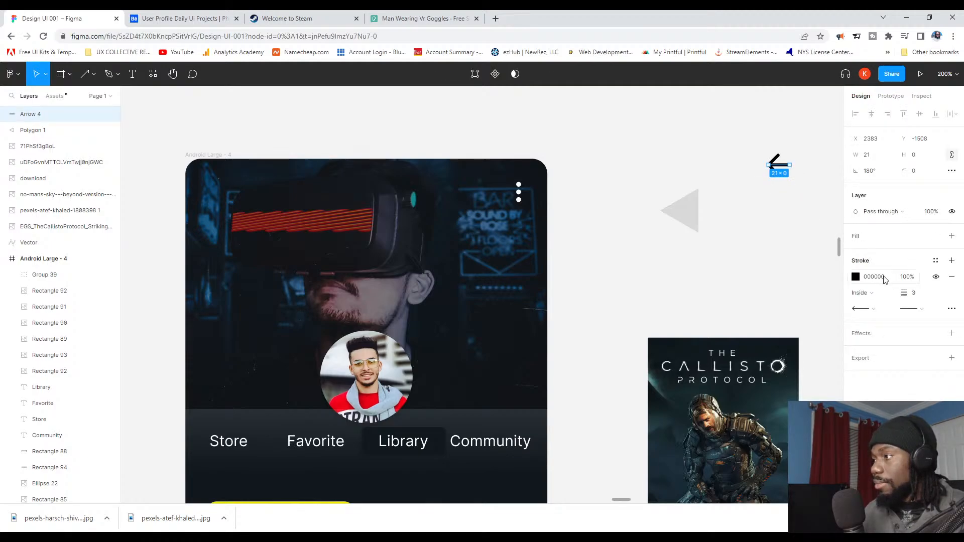
{"action": "type", "text": "ffffff"}
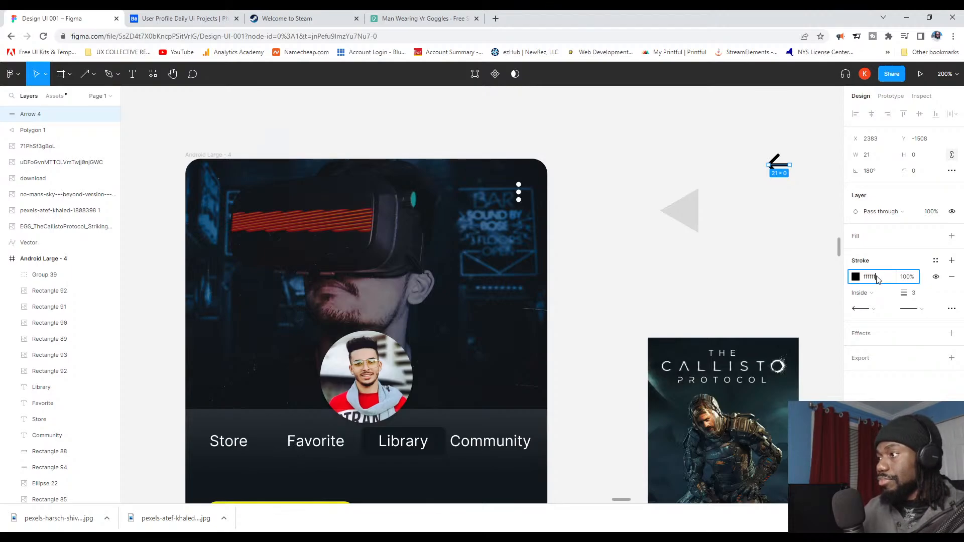
{"action": "key", "text": "Return"}
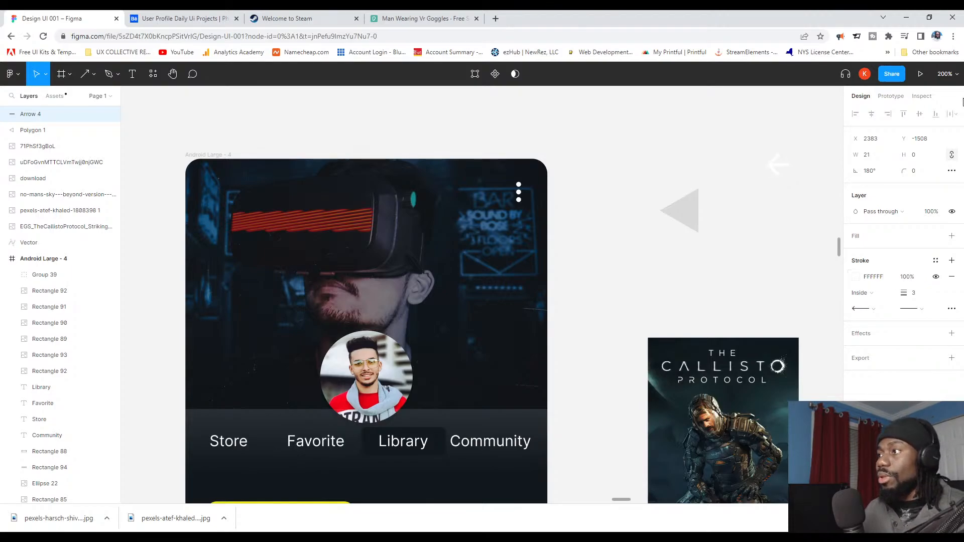
{"action": "left_click_drag", "start_coordinate": [781, 167], "coordinate": [230, 205]}
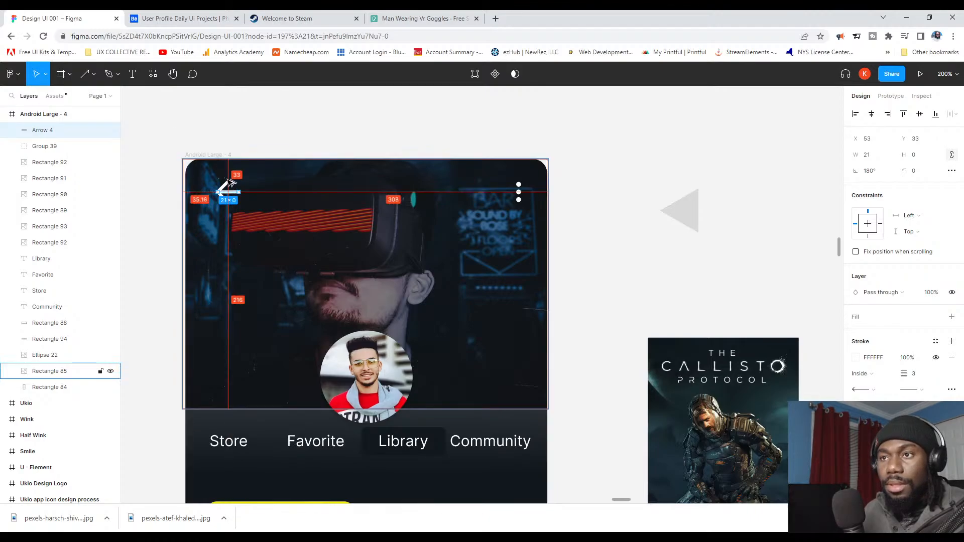
Step: Set the layer opacity of the back arrow in the header photo to 90%
{"action": "left_click", "coordinate": [134, 179]}
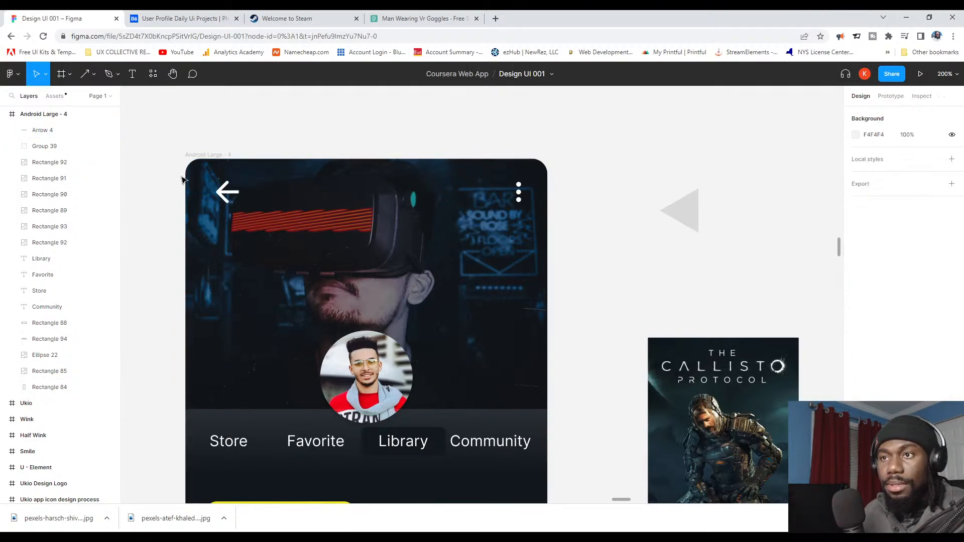
{"action": "left_click", "coordinate": [224, 197]}
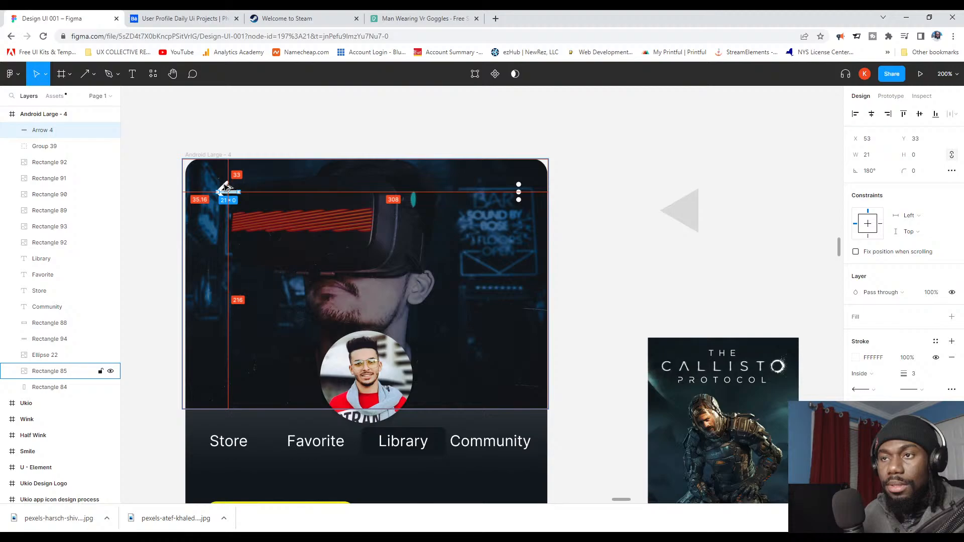
{"action": "scroll", "coordinate": [226, 186], "scroll_direction": "up", "scroll_amount": 5}
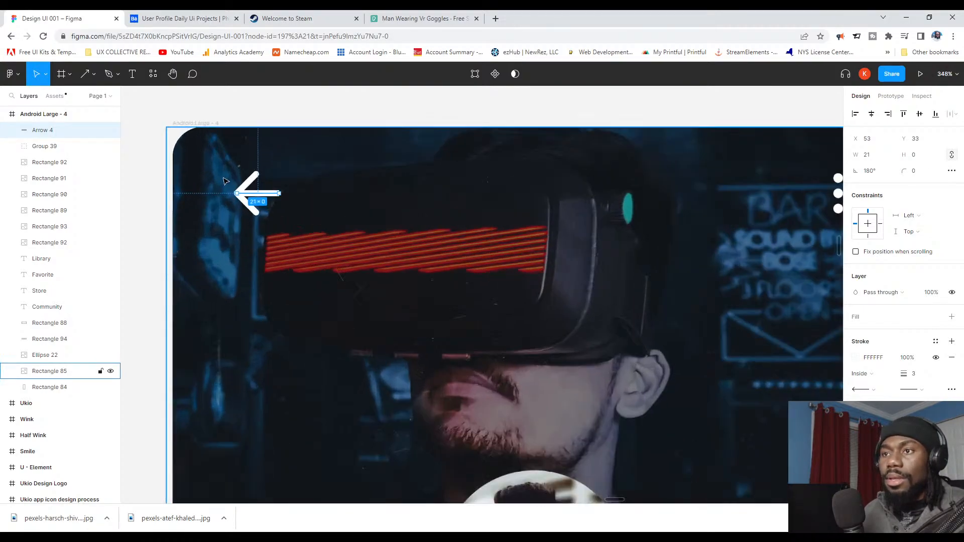
{"action": "left_click", "coordinate": [226, 181]}
{"action": "scroll", "coordinate": [285, 225], "scroll_direction": "down", "scroll_amount": 3}
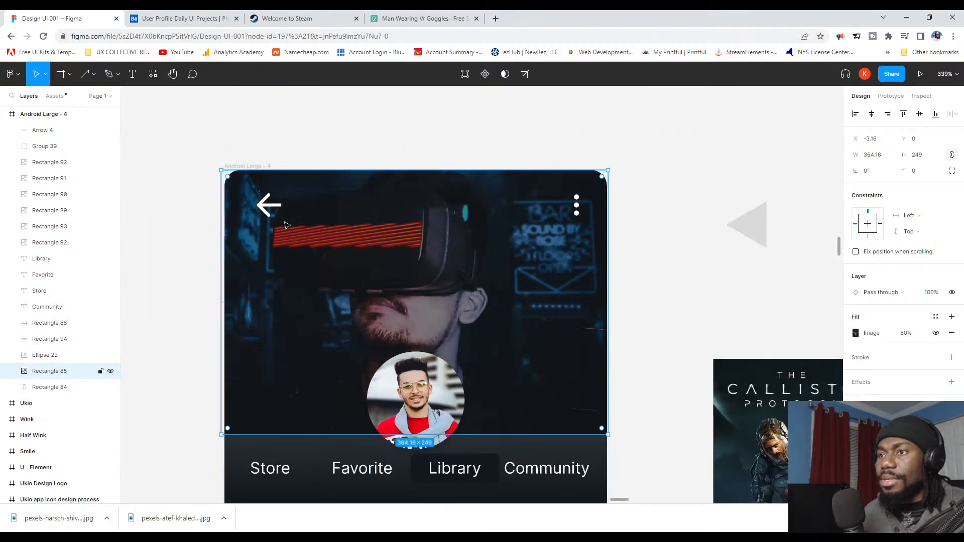
{"action": "scroll", "coordinate": [291, 226], "scroll_direction": "down", "scroll_amount": 5}
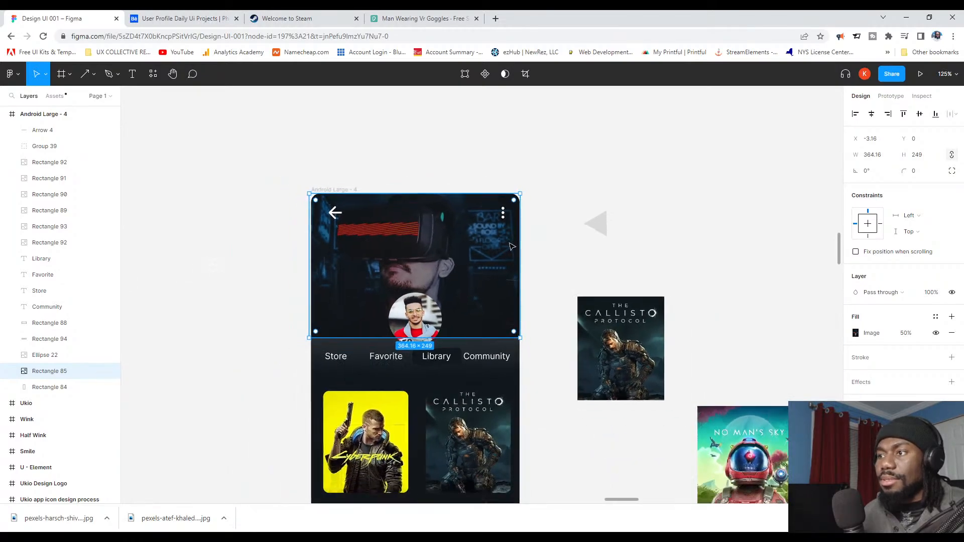
{"action": "scroll", "coordinate": [511, 246], "scroll_direction": "down", "scroll_amount": 2}
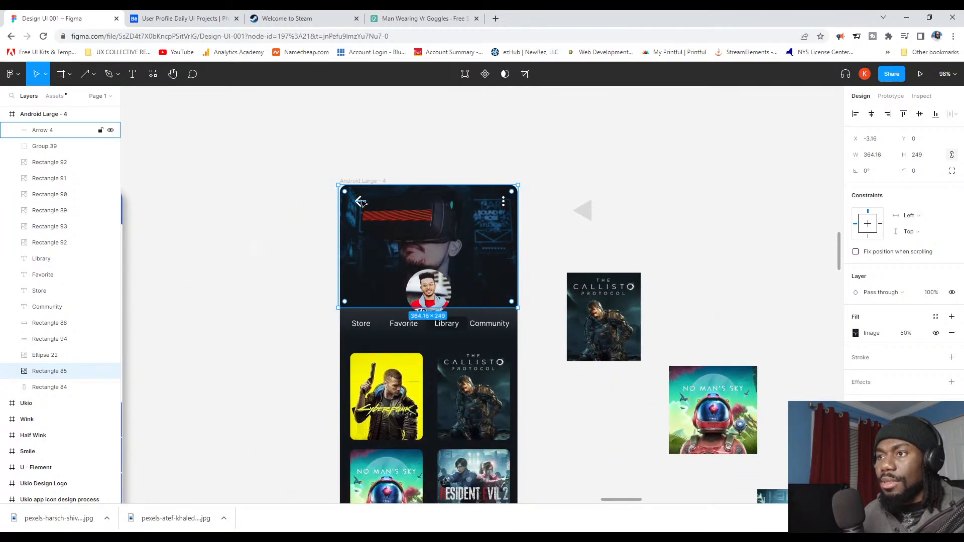
{"action": "left_click", "coordinate": [361, 202]}
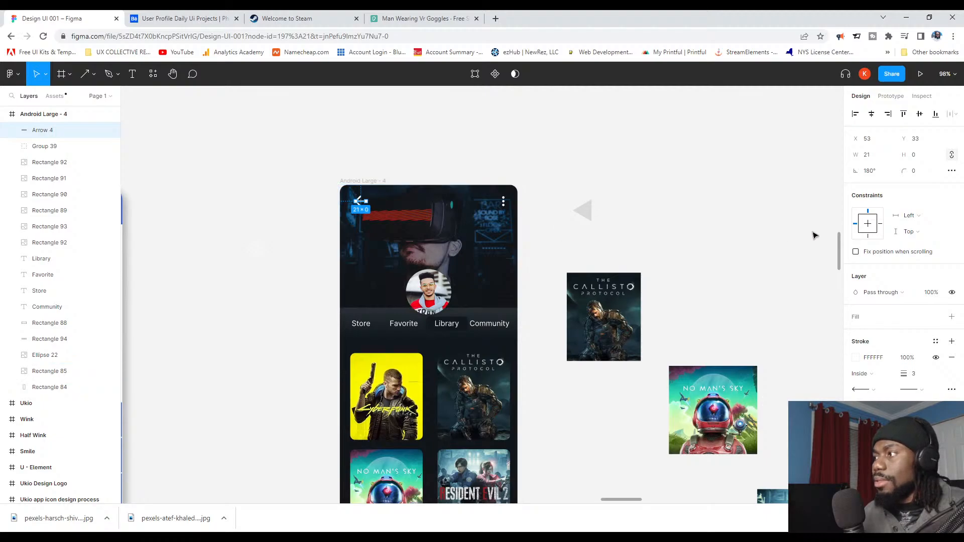
{"action": "left_click", "coordinate": [928, 295]}
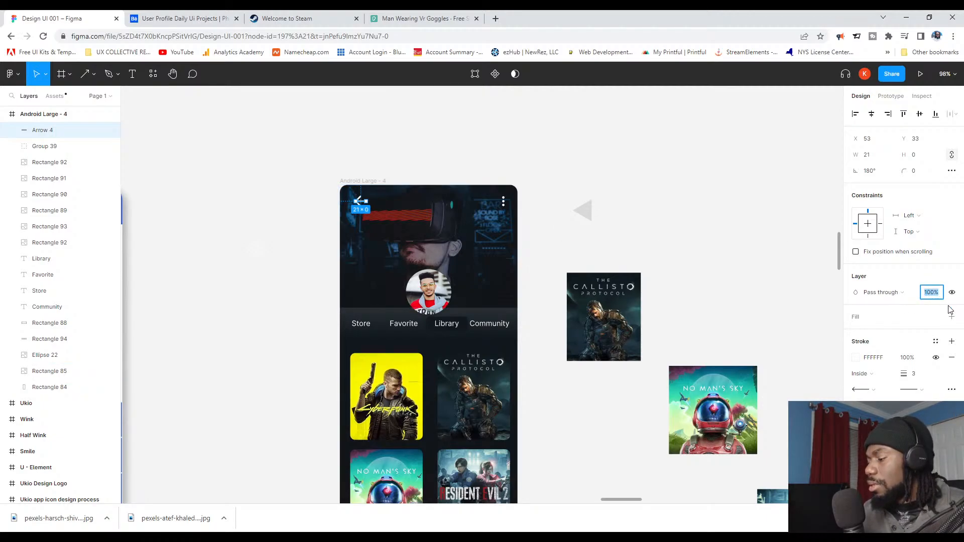
{"action": "type", "text": "90"}
{"action": "key", "text": "Return"}
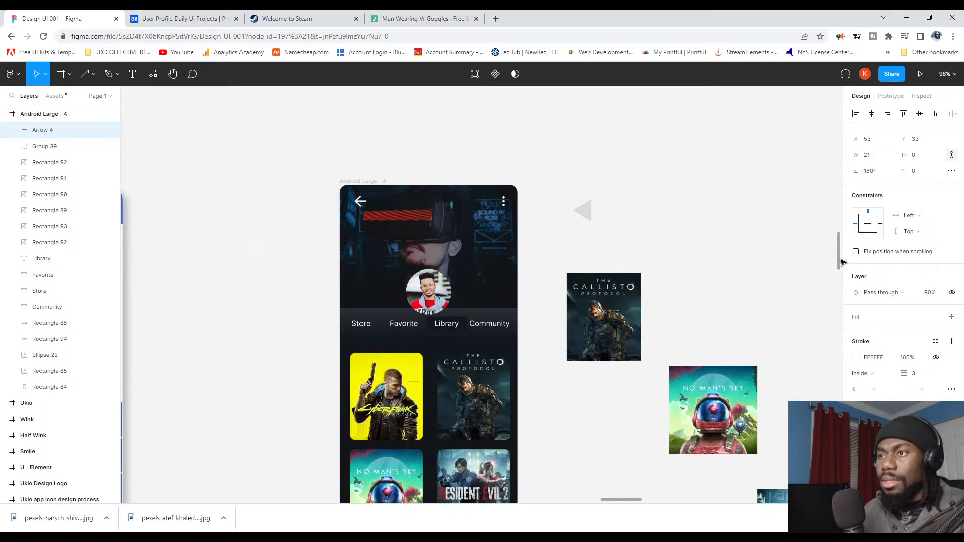
Step: Lower the back arrow's layer opacity to 80%
{"action": "scroll", "coordinate": [329, 226], "scroll_direction": "up", "scroll_amount": 8}
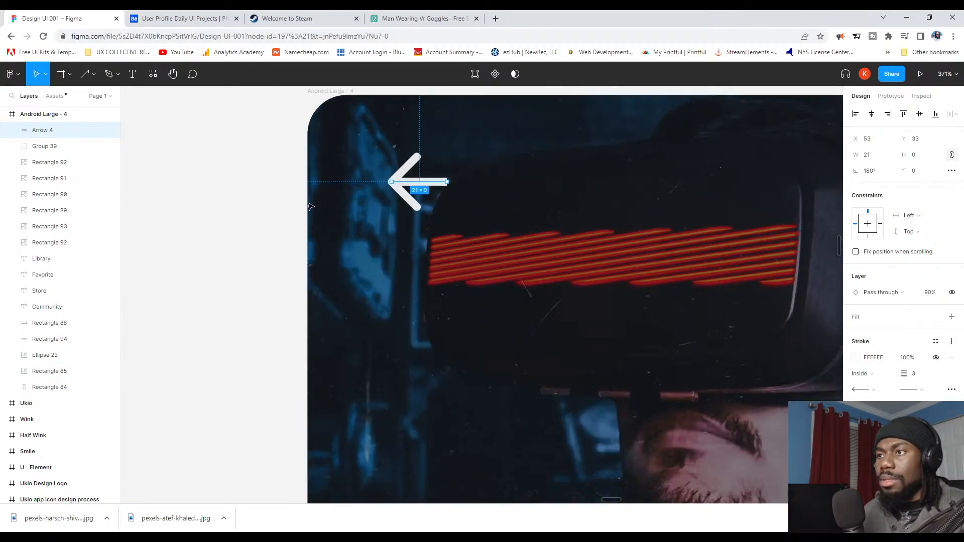
{"action": "left_click", "coordinate": [219, 232]}
{"action": "left_click", "coordinate": [420, 190]}
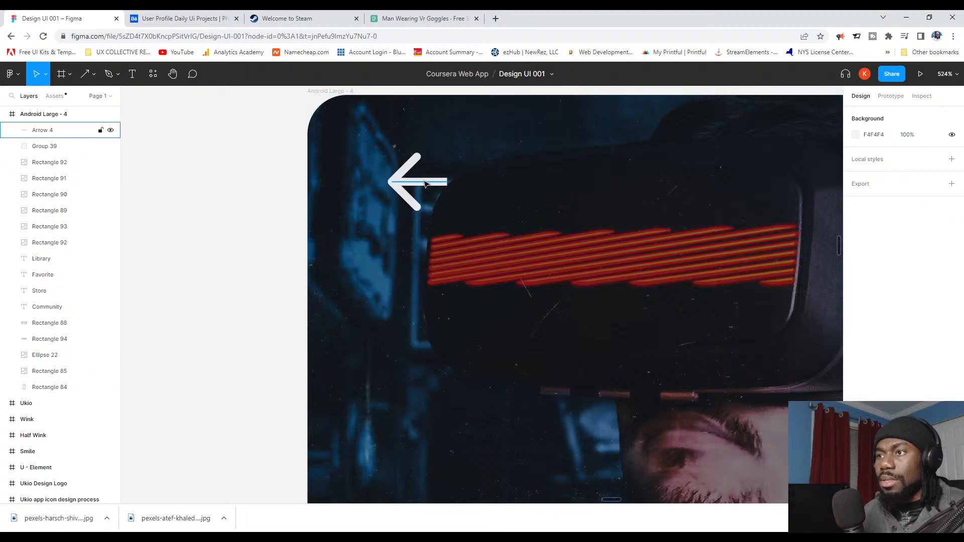
{"action": "left_click", "coordinate": [932, 296]}
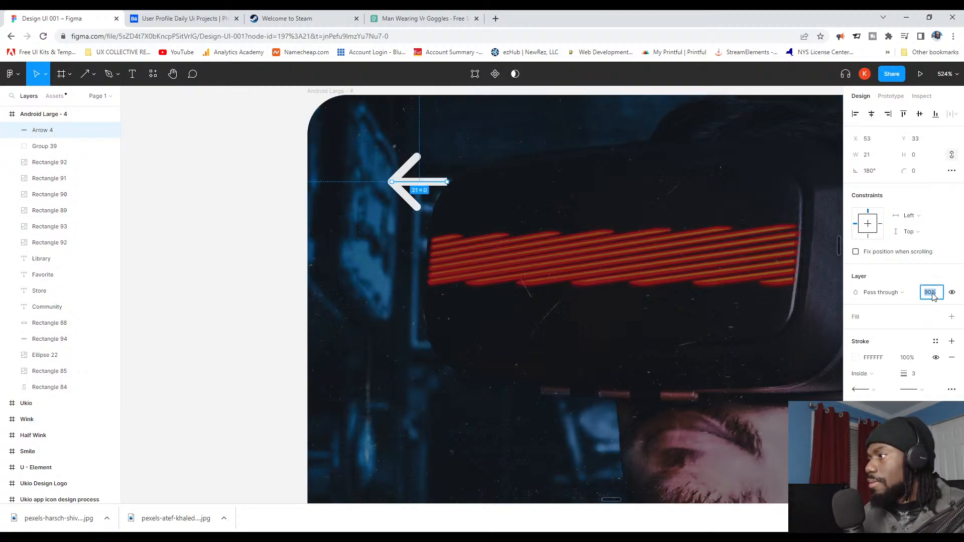
{"action": "key", "text": "Return"}
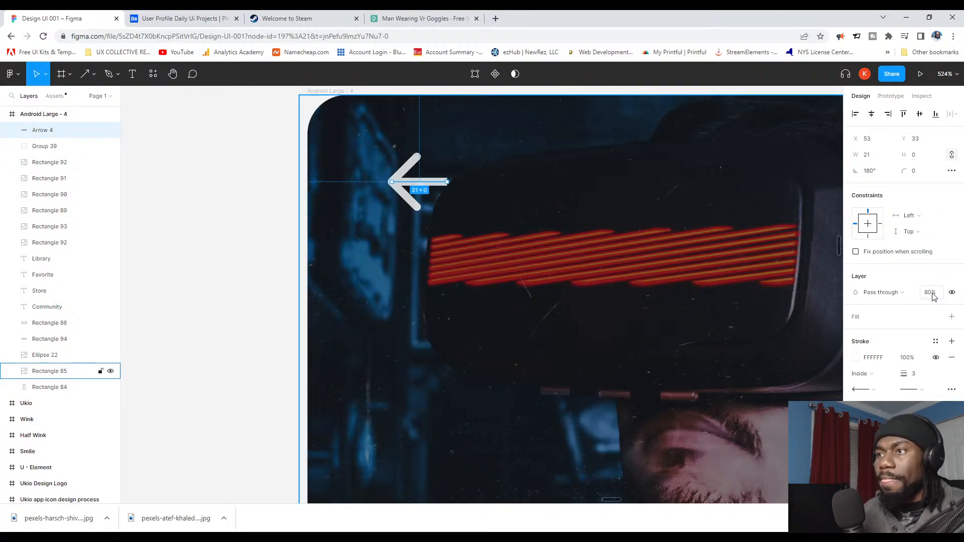
Step: Set the layer opacity of the three-dot menu group in the header photo to 70%
{"action": "scroll", "coordinate": [510, 172], "scroll_direction": "down", "scroll_amount": 5}
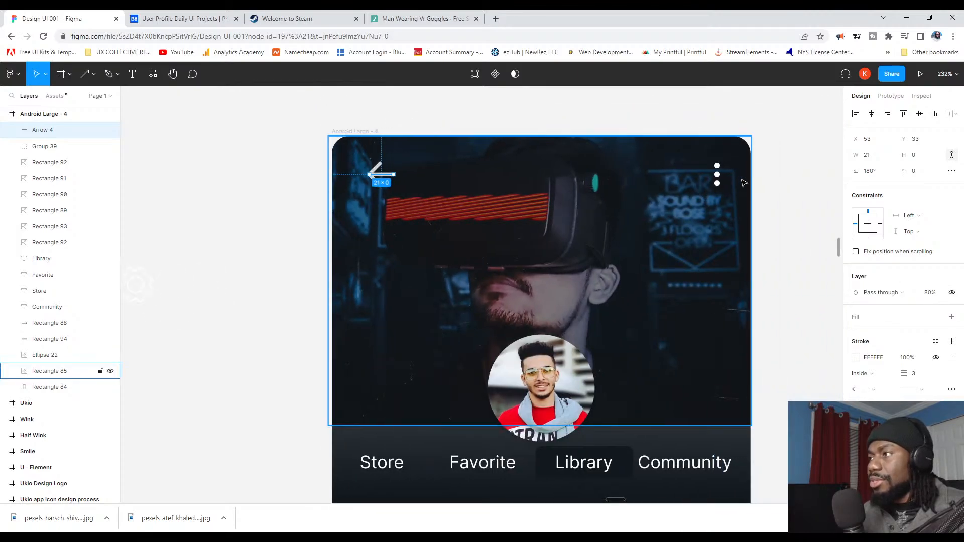
{"action": "left_click", "coordinate": [718, 175]}
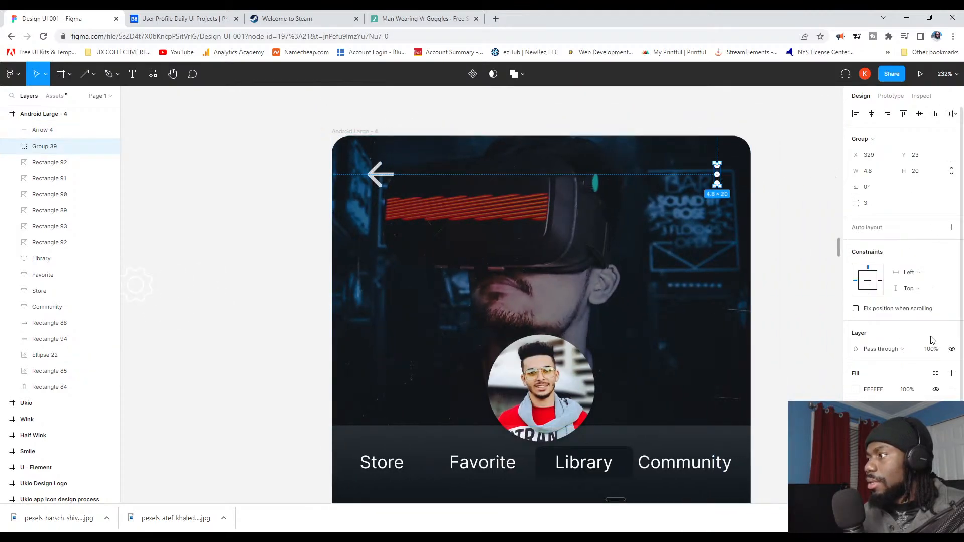
{"action": "left_click", "coordinate": [932, 349]}
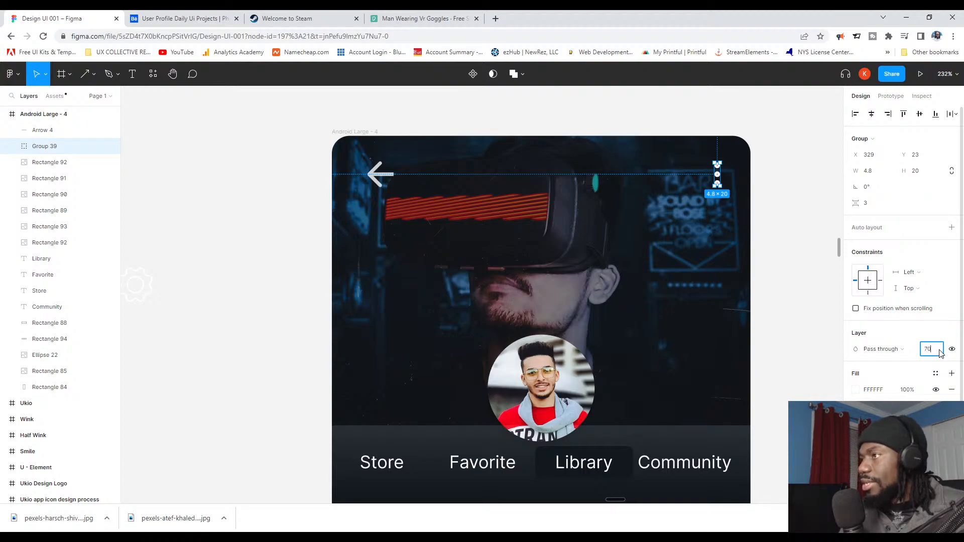
{"action": "type", "text": "70"}
{"action": "key", "text": "Return"}
{"action": "scroll", "coordinate": [673, 281], "scroll_direction": "down", "scroll_amount": 3}
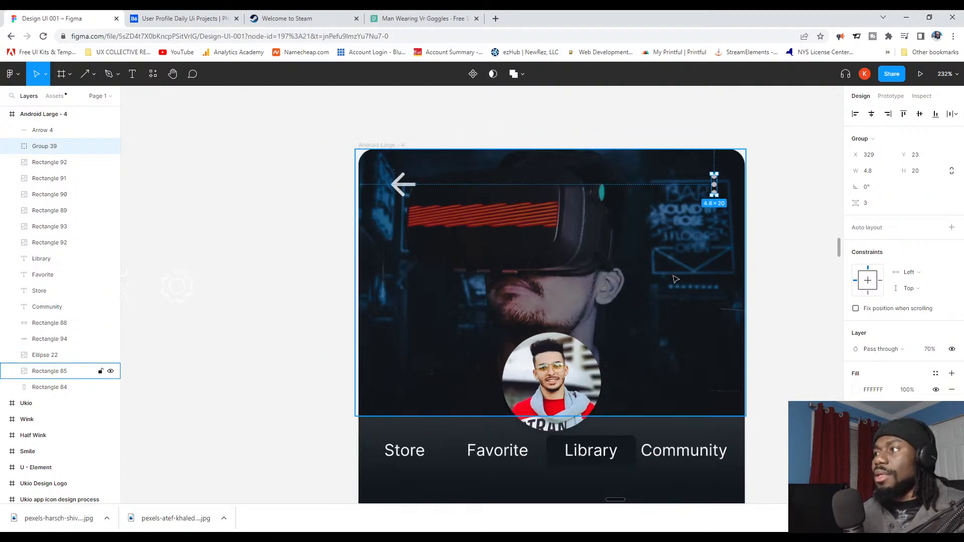
{"action": "left_click", "coordinate": [749, 293]}
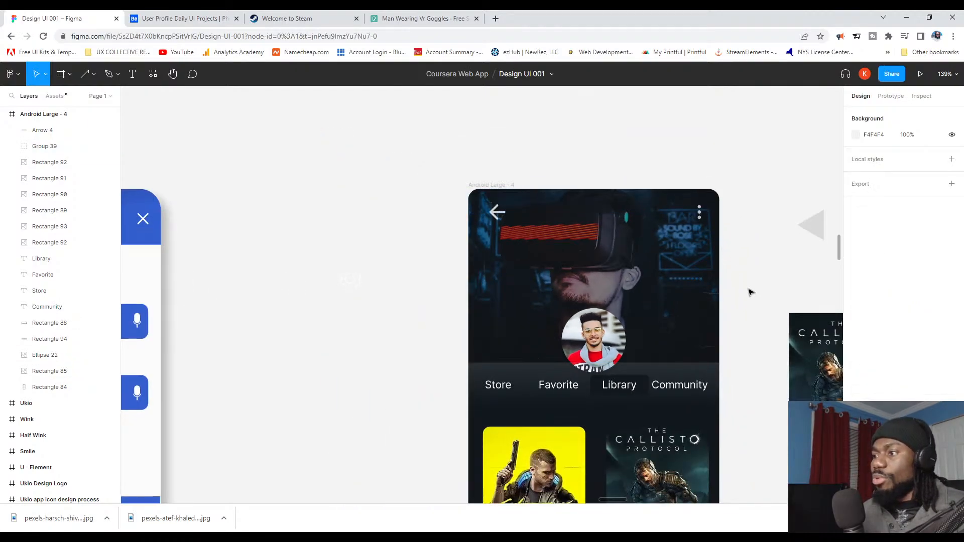
Step: Try a corner radius of 0 on the dark highlight rectangle behind the Library label
{"action": "scroll", "coordinate": [748, 291], "scroll_direction": "down", "scroll_amount": 1}
{"action": "scroll", "coordinate": [727, 283], "scroll_direction": "down", "scroll_amount": 1}
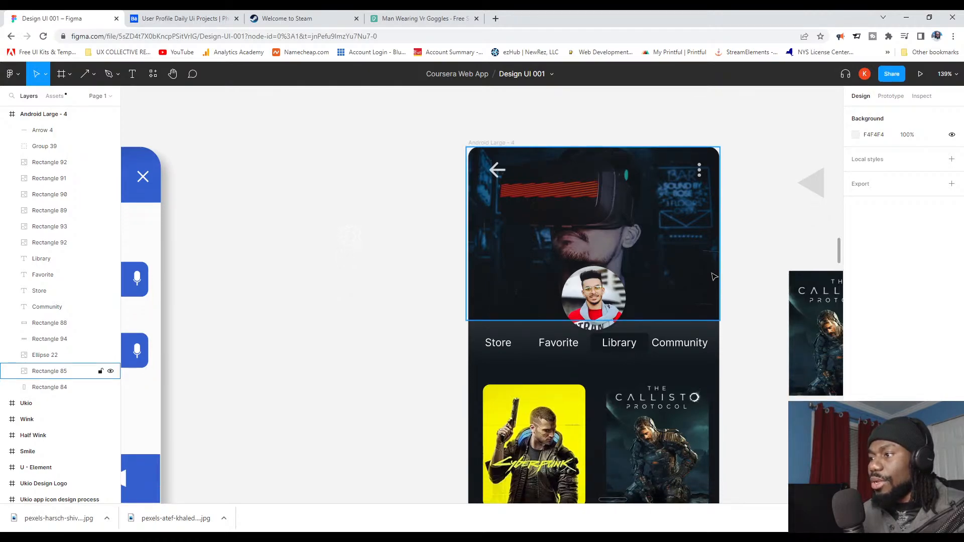
{"action": "left_click", "coordinate": [646, 346]}
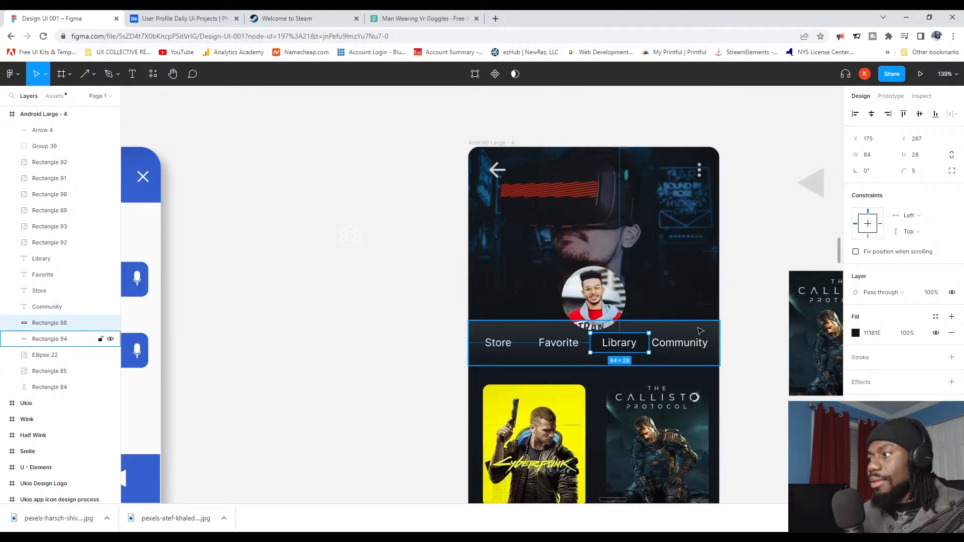
{"action": "left_click", "coordinate": [909, 166]}
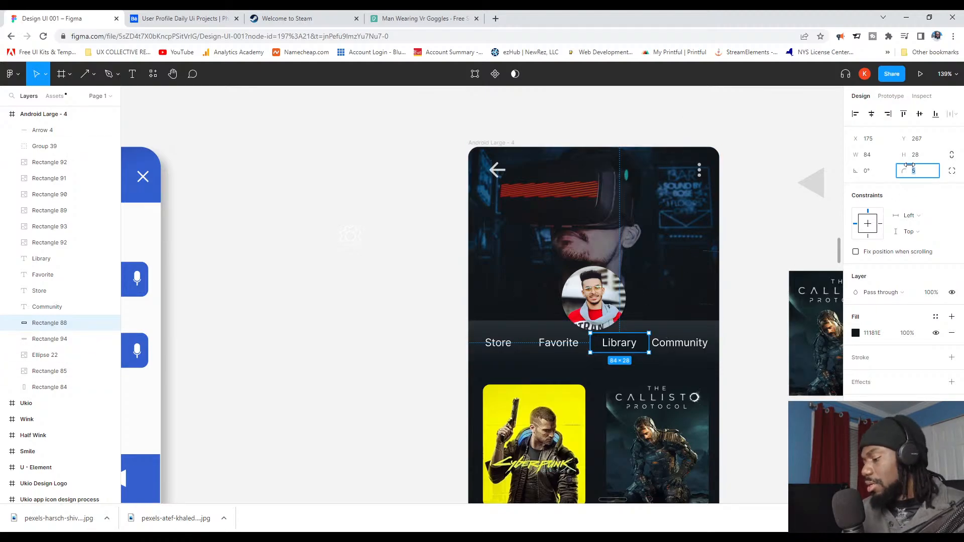
{"action": "type", "text": "0"}
{"action": "key", "text": "Return"}
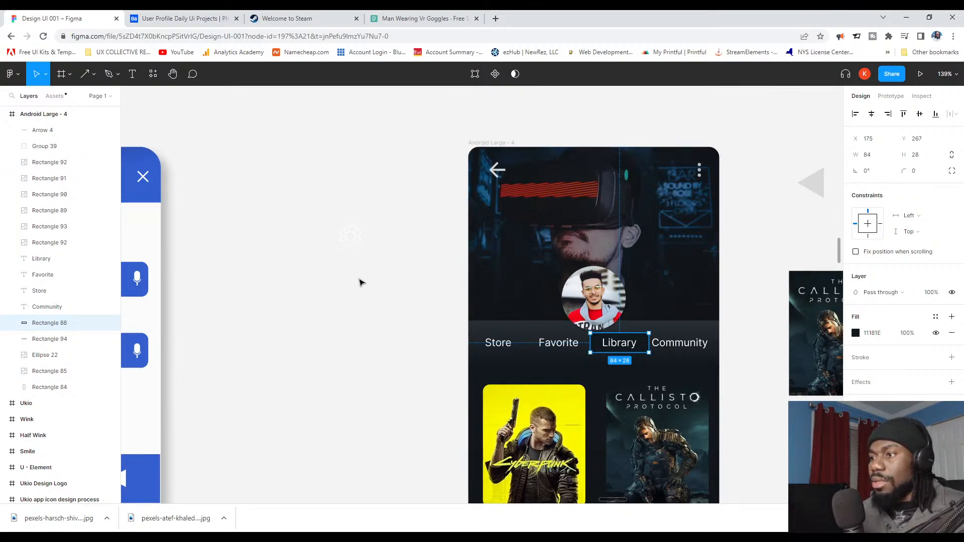
{"action": "left_click", "coordinate": [366, 284]}
{"action": "scroll", "coordinate": [373, 284], "scroll_direction": "down", "scroll_amount": 3}
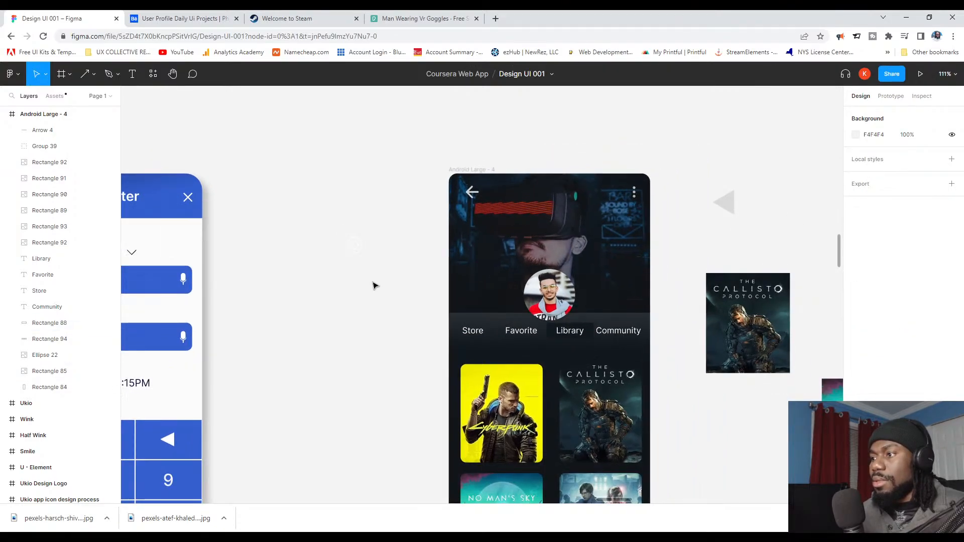
Step: Review the navigation bar with the square-cornered highlight and undo the last corner radius change
{"action": "scroll", "coordinate": [560, 352], "scroll_direction": "up", "scroll_amount": 4}
{"action": "scroll", "coordinate": [581, 321], "scroll_direction": "up", "scroll_amount": 2}
{"action": "scroll", "coordinate": [590, 329], "scroll_direction": "down", "scroll_amount": 2}
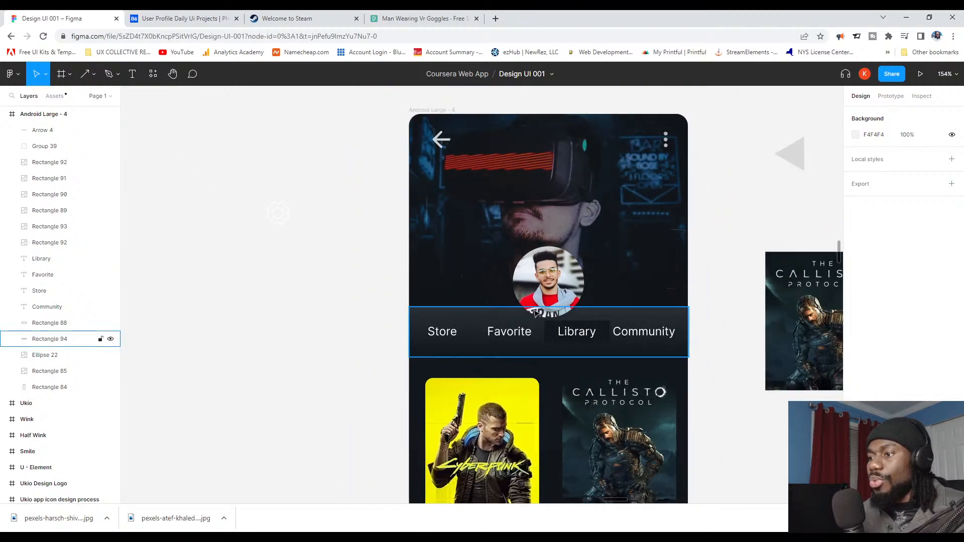
{"action": "scroll", "coordinate": [540, 344], "scroll_direction": "down", "scroll_amount": 6}
{"action": "scroll", "coordinate": [543, 341], "scroll_direction": "up", "scroll_amount": 5}
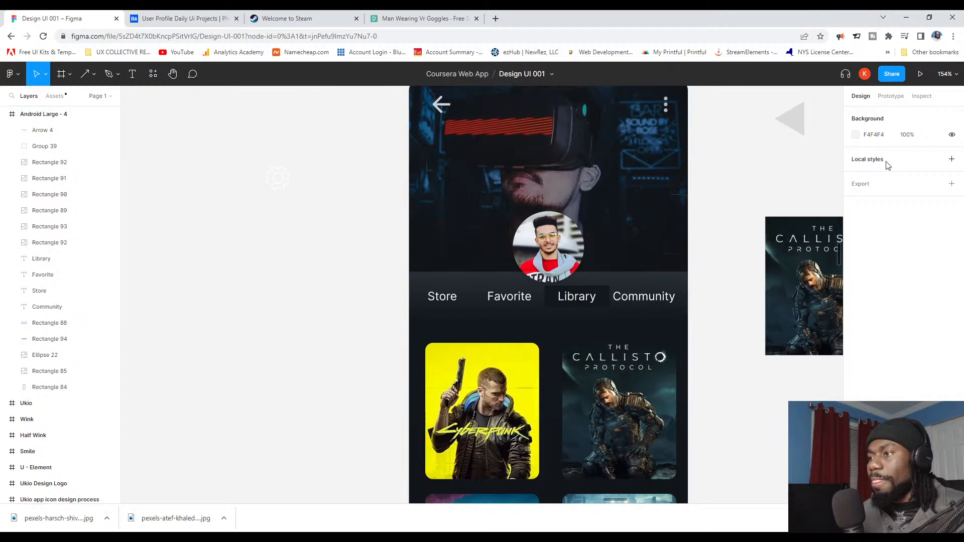
{"action": "key", "text": "ctrl+z"}
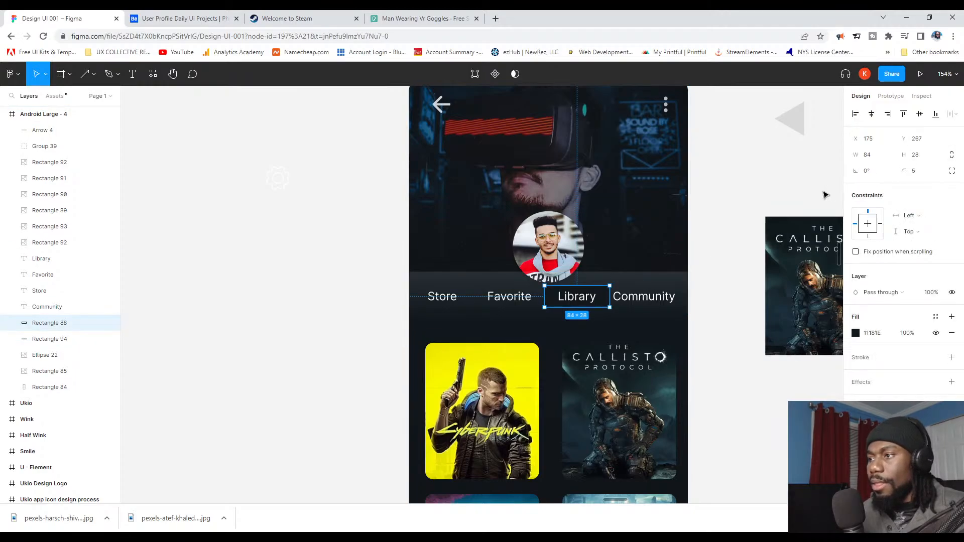
Step: Delete the unused grey triangle from the canvas beside the Android Large - 4 frame
{"action": "left_click", "coordinate": [727, 215]}
{"action": "scroll", "coordinate": [748, 216], "scroll_direction": "up", "scroll_amount": 5}
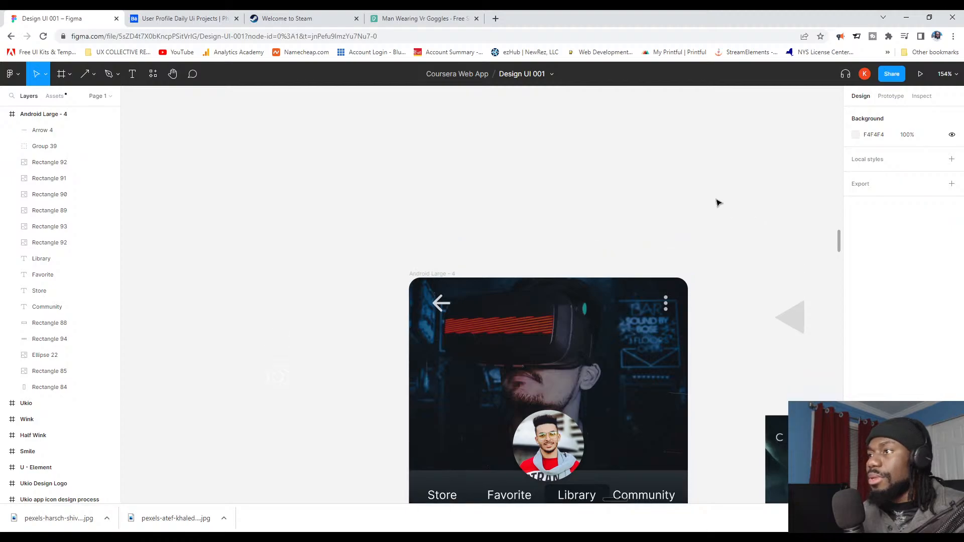
{"action": "scroll", "coordinate": [718, 238], "scroll_direction": "down", "scroll_amount": 1, "text": "ctrl"}
{"action": "left_click", "coordinate": [774, 304]}
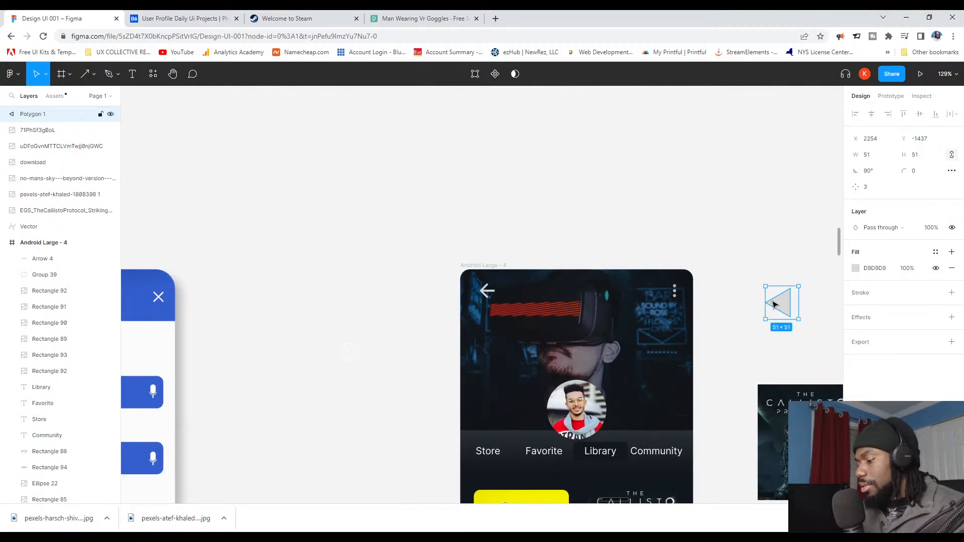
{"action": "key", "text": "Delete"}
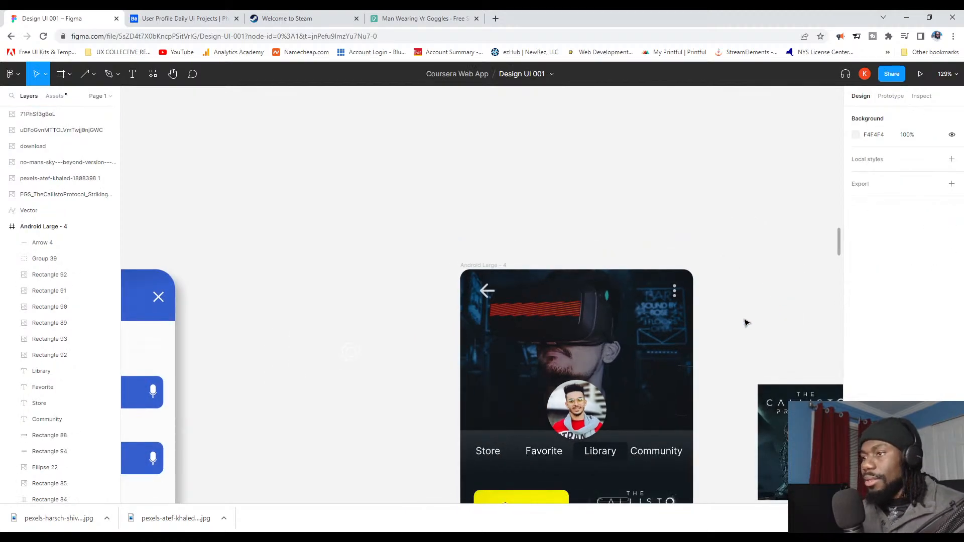
Step: Set the back arrow's layer opacity to 70% to match the three-dot menu
{"action": "left_click", "coordinate": [484, 296]}
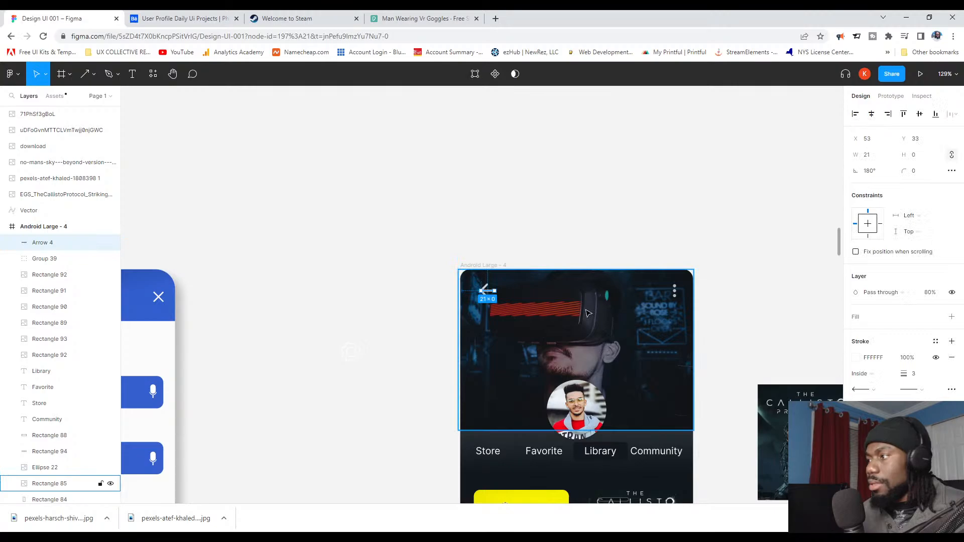
{"action": "left_click", "coordinate": [927, 296]}
{"action": "key", "text": "Return"}
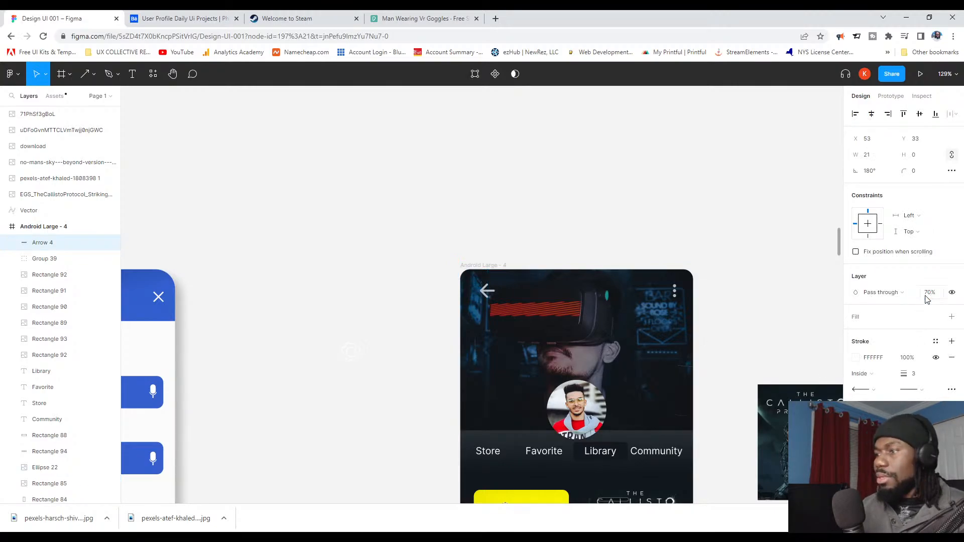
{"action": "left_click", "coordinate": [598, 183]}
Step: Review the complete profile screen, from the header and navigation bar down to the game covers
{"action": "scroll", "coordinate": [598, 183], "scroll_direction": "down", "scroll_amount": 5}
{"action": "scroll", "coordinate": [590, 230], "scroll_direction": "down", "scroll_amount": 4, "text": "ctrl"}
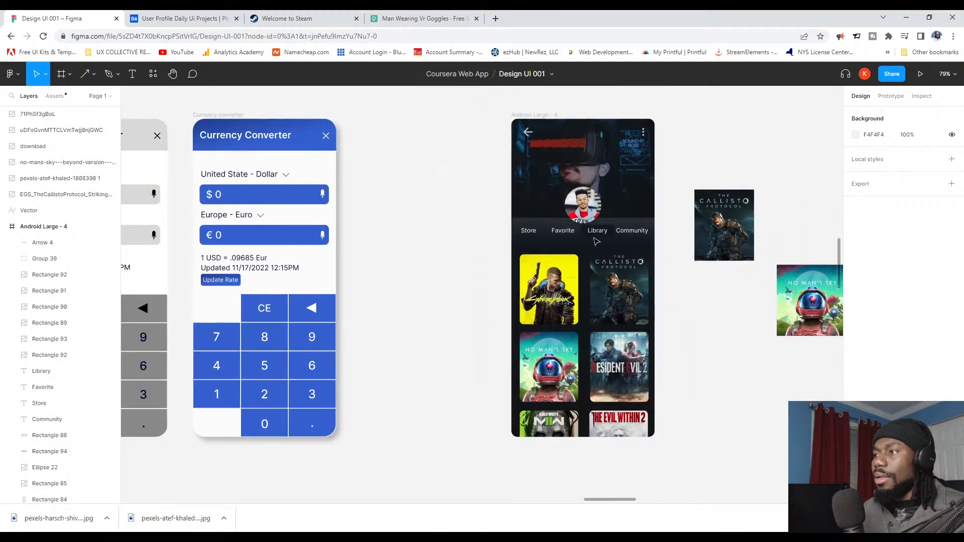
{"action": "scroll", "coordinate": [665, 402], "scroll_direction": "down", "scroll_amount": 1}
{"action": "scroll", "coordinate": [667, 401], "scroll_direction": "up", "scroll_amount": 4}
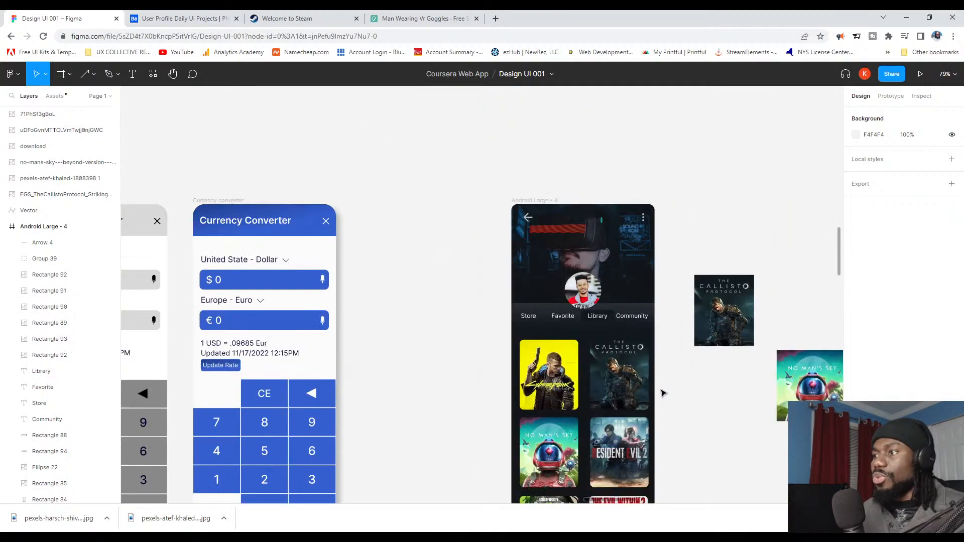
{"action": "scroll", "coordinate": [660, 389], "scroll_direction": "down", "scroll_amount": 6}
{"action": "scroll", "coordinate": [643, 326], "scroll_direction": "up", "scroll_amount": 4, "text": "ctrl"}
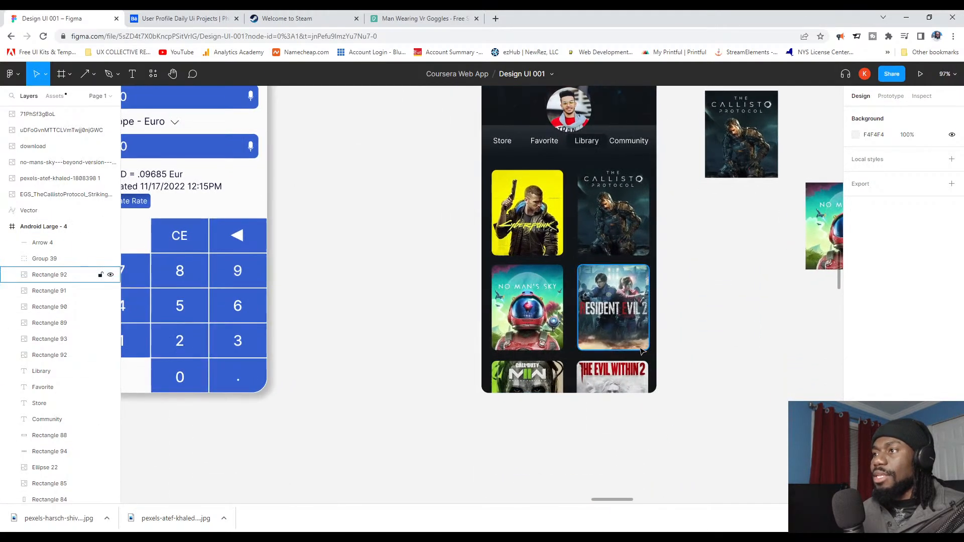
{"action": "scroll", "coordinate": [607, 224], "scroll_direction": "up", "scroll_amount": 1}
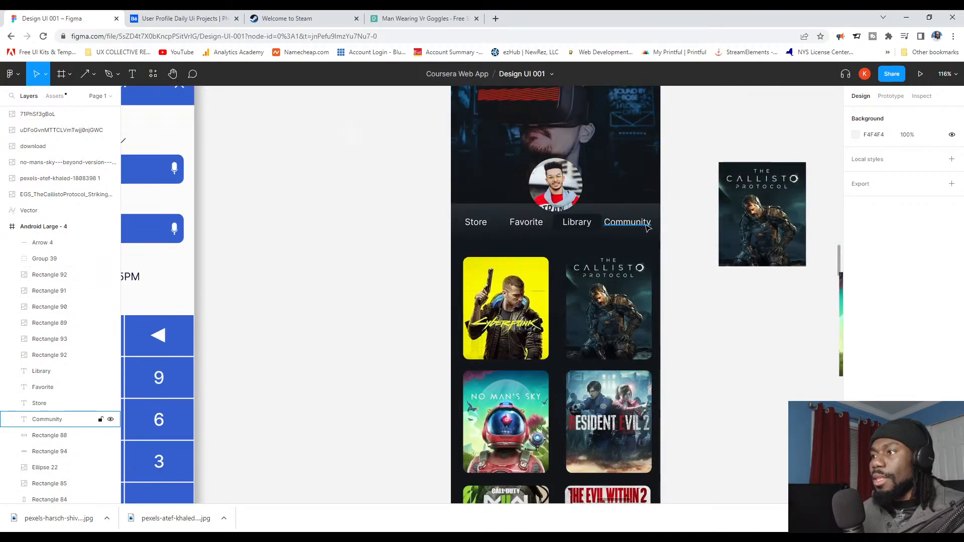
Step: Nudge the four navigation labels, the Library highlight and the dark background rectangle down 5 px together
{"action": "left_click_drag", "start_coordinate": [689, 237], "coordinate": [458, 229]}
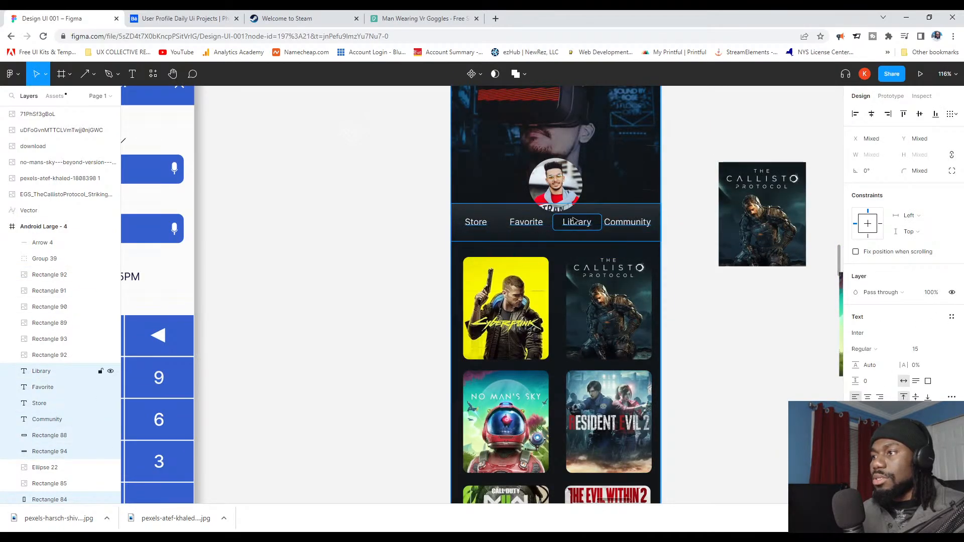
{"action": "left_click", "coordinate": [637, 217], "text": "shift"}
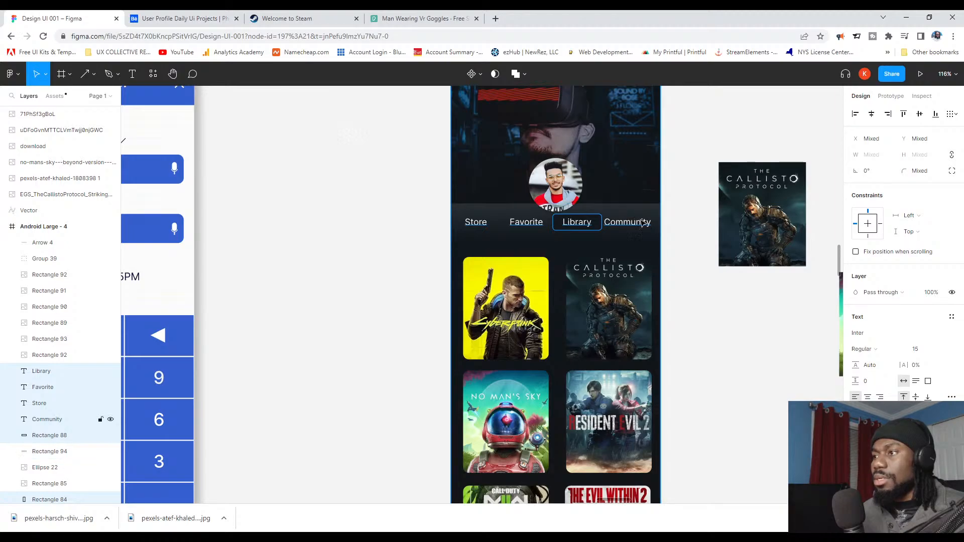
{"action": "key", "text": "Down"}
{"action": "key", "text": "Down"}
{"action": "key", "text": "Down"}
{"action": "key", "text": "Down"}
{"action": "key", "text": "Down"}
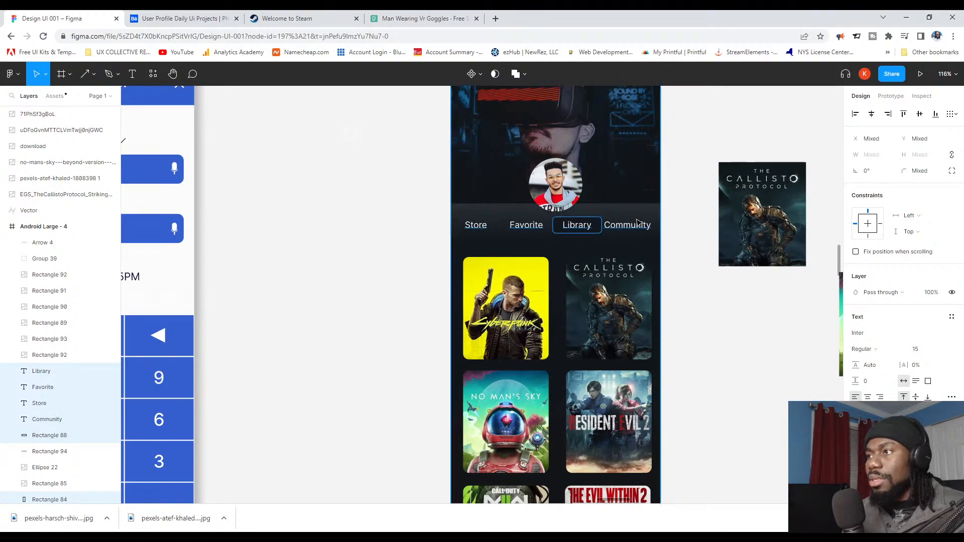
{"action": "left_click", "coordinate": [421, 177]}
{"action": "scroll", "coordinate": [374, 193], "scroll_direction": "down", "scroll_amount": 2}
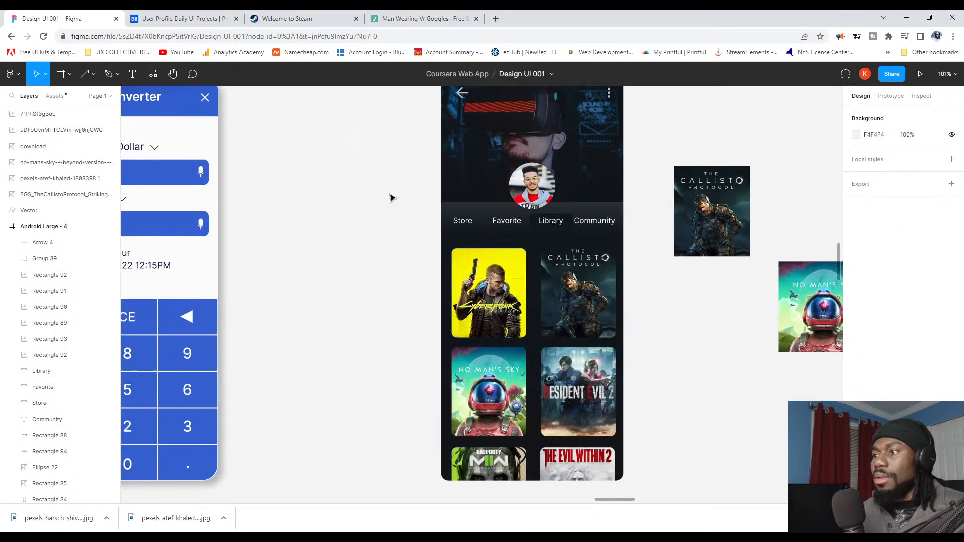
Step: Add a drop shadow effect to all six game covers at once
{"action": "left_click", "coordinate": [489, 292]}
{"action": "left_click", "coordinate": [579, 292], "text": "shift"}
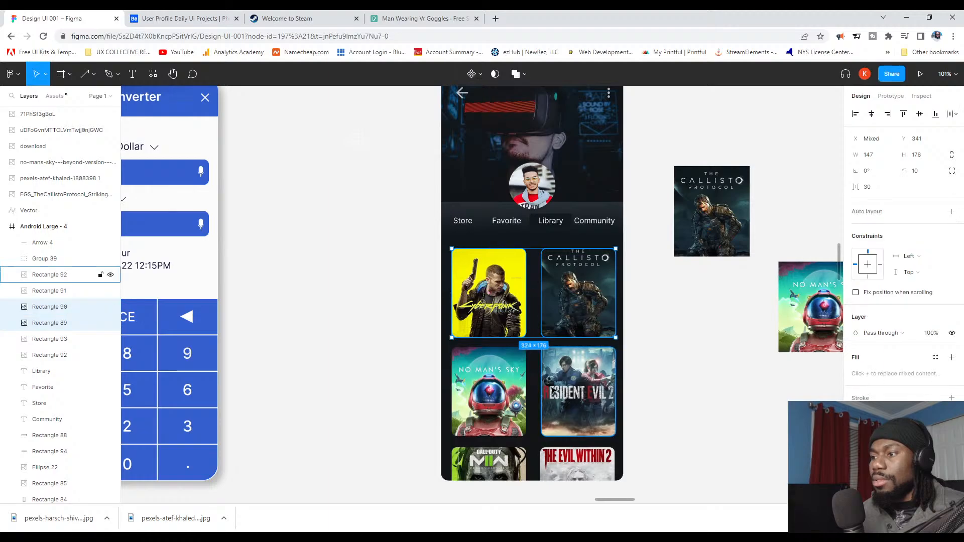
{"action": "left_click", "coordinate": [578, 392], "text": "shift"}
{"action": "left_click", "coordinate": [488, 392], "text": "shift"}
{"action": "left_click", "coordinate": [577, 459], "text": "shift"}
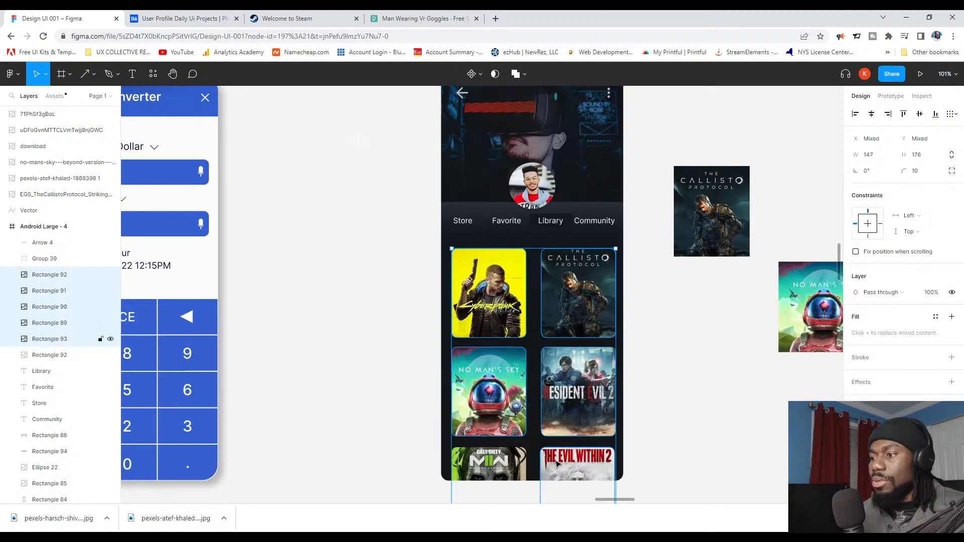
{"action": "left_click", "coordinate": [489, 460], "text": "shift"}
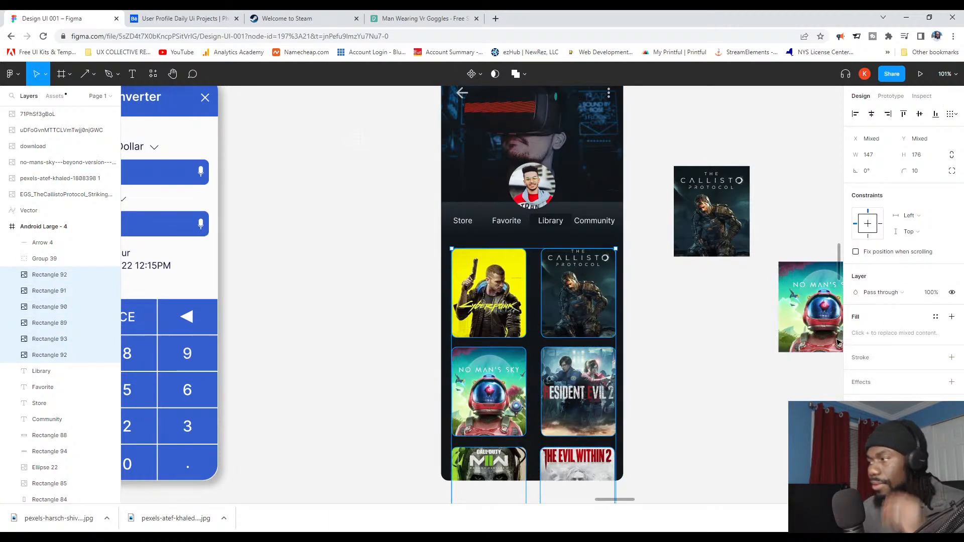
{"action": "left_click", "coordinate": [862, 384]}
{"action": "left_click", "coordinate": [681, 389]}
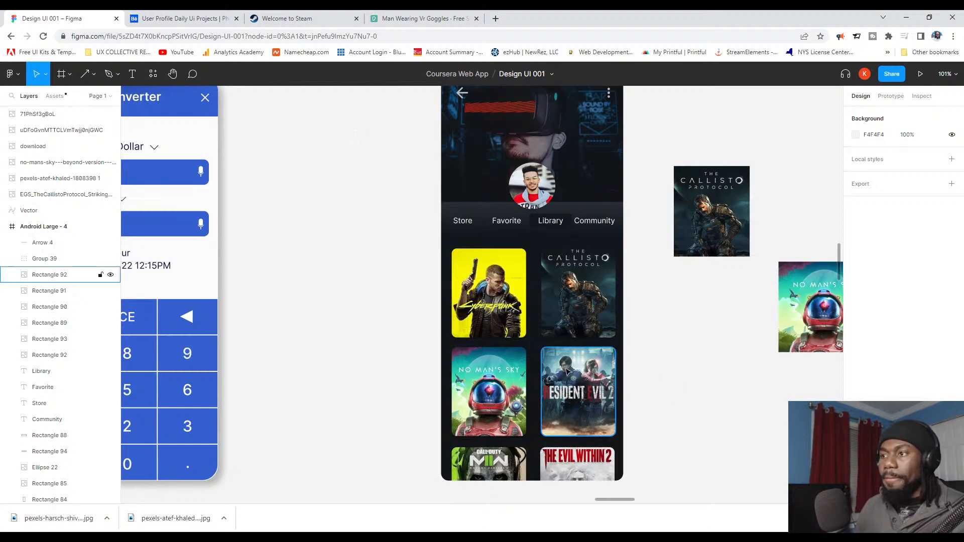
Step: Extend the bottom edge of the Android Large - 4 frame to a height of about 1192 px
{"action": "scroll", "coordinate": [577, 384], "scroll_direction": "up", "scroll_amount": 5}
{"action": "scroll", "coordinate": [577, 385], "scroll_direction": "down", "scroll_amount": 6}
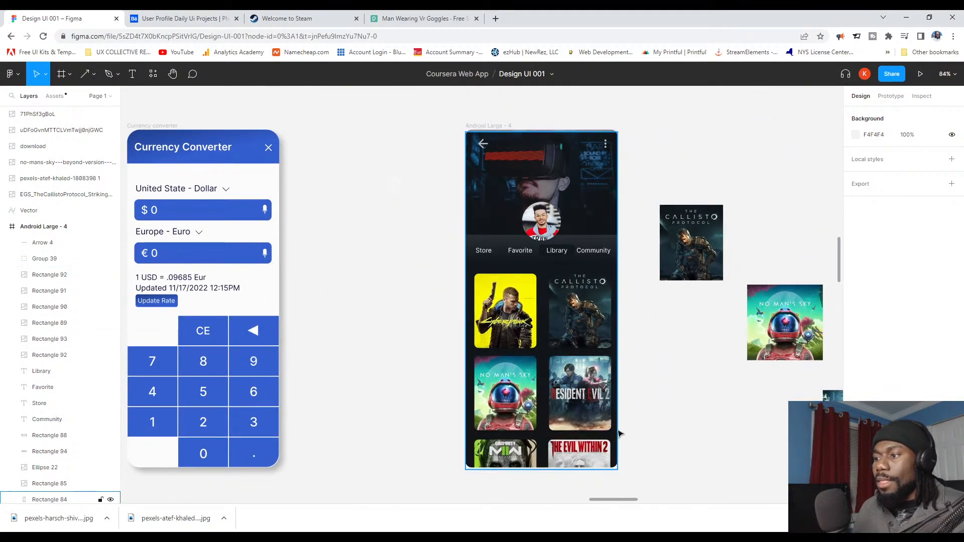
{"action": "left_click", "coordinate": [497, 126]}
{"action": "scroll", "coordinate": [552, 332], "scroll_direction": "down", "scroll_amount": 3}
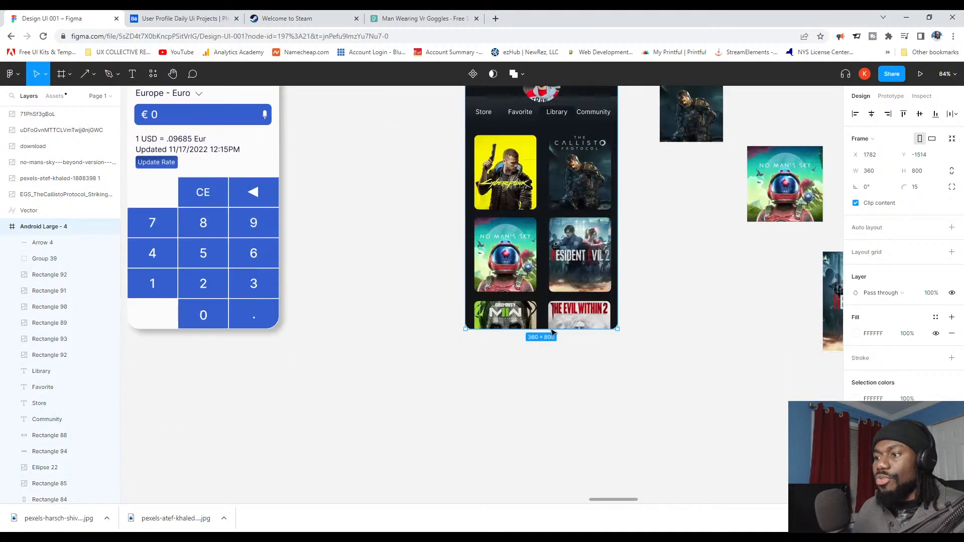
{"action": "left_click_drag", "start_coordinate": [542, 326], "coordinate": [543, 495]}
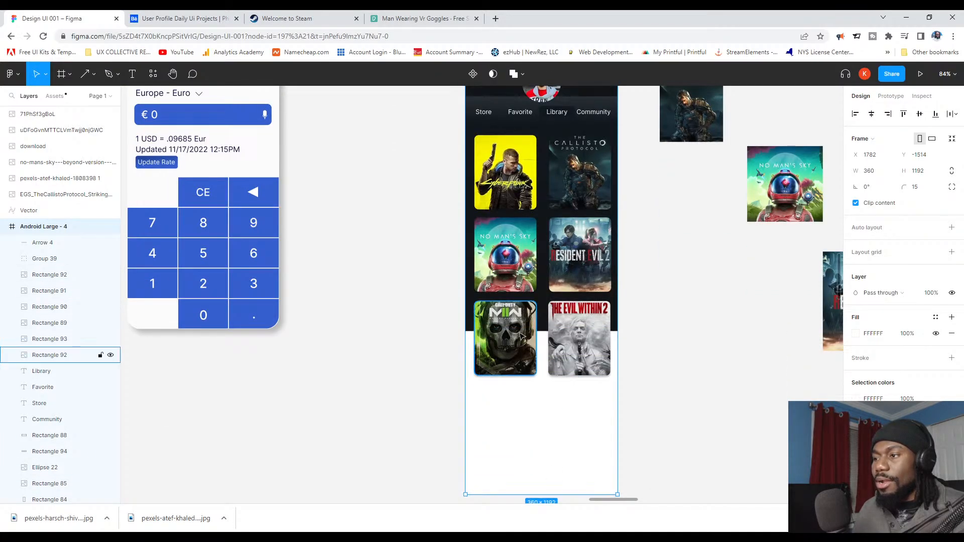
Step: Stretch the dark background rectangle below the last row of game covers, to a height of about 963 px
{"action": "scroll", "coordinate": [545, 393], "scroll_direction": "down", "scroll_amount": 1}
{"action": "scroll", "coordinate": [544, 393], "scroll_direction": "down", "scroll_amount": 1}
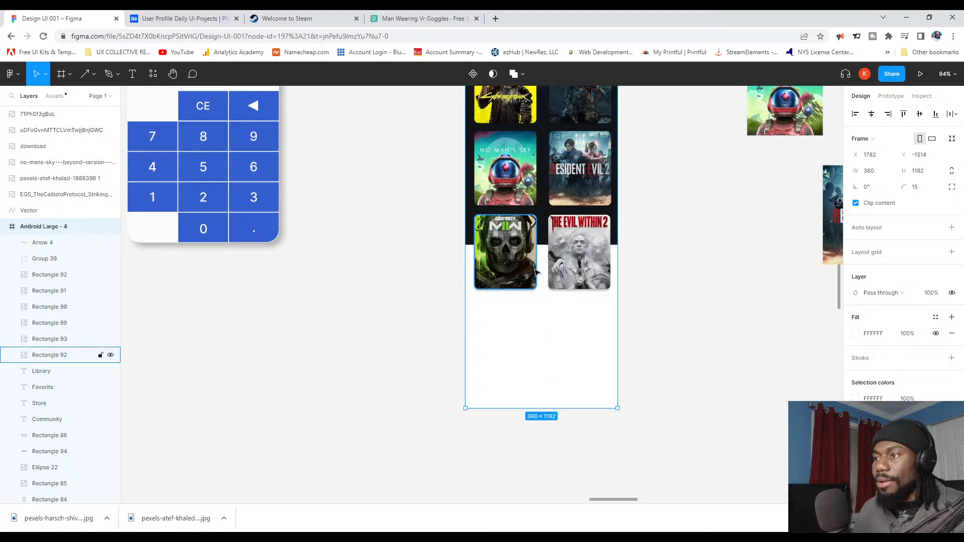
{"action": "left_click", "coordinate": [542, 242]}
{"action": "left_click_drag", "start_coordinate": [542, 248], "coordinate": [555, 313]}
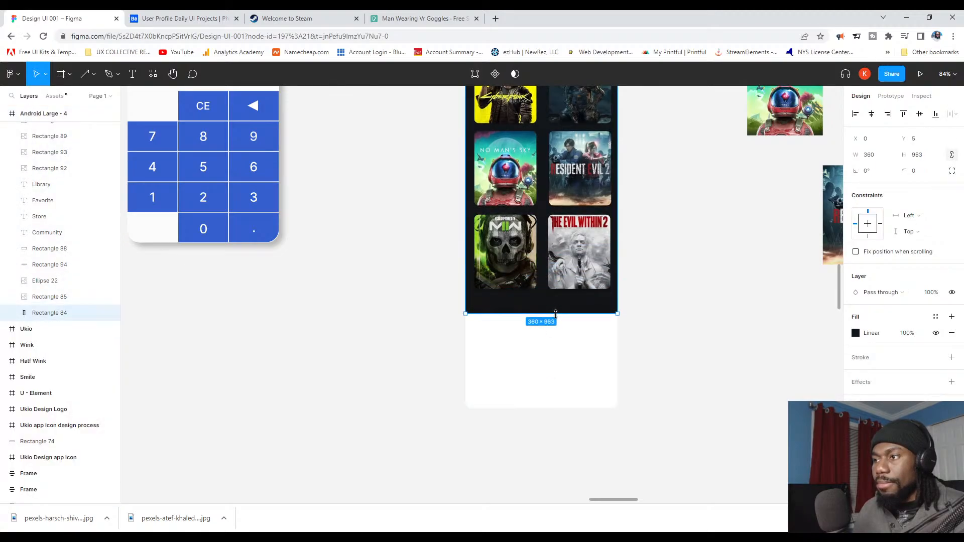
{"action": "left_click", "coordinate": [562, 412]}
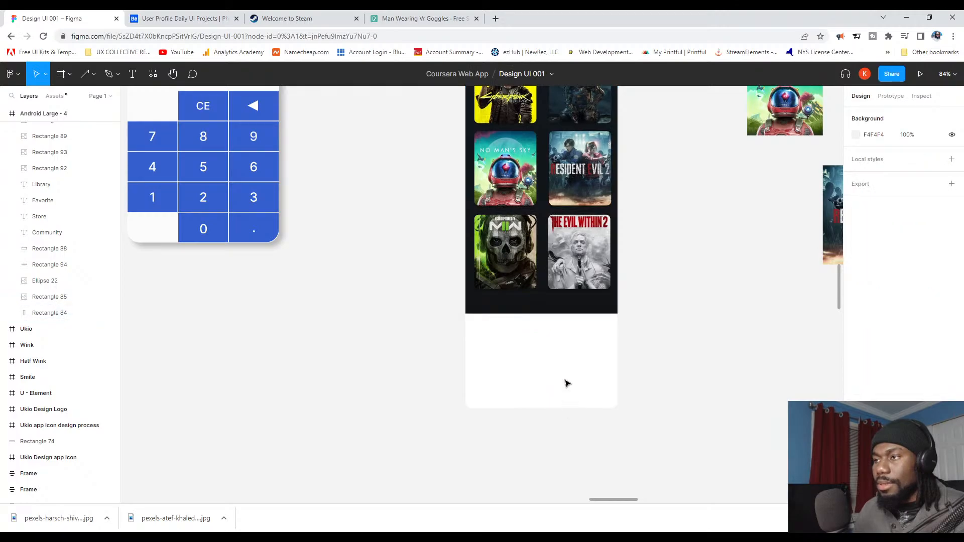
{"action": "scroll", "coordinate": [567, 383], "scroll_direction": "up", "scroll_amount": 3}
{"action": "scroll", "coordinate": [492, 231], "scroll_direction": "down", "scroll_amount": 1}
{"action": "left_click", "coordinate": [496, 104]}
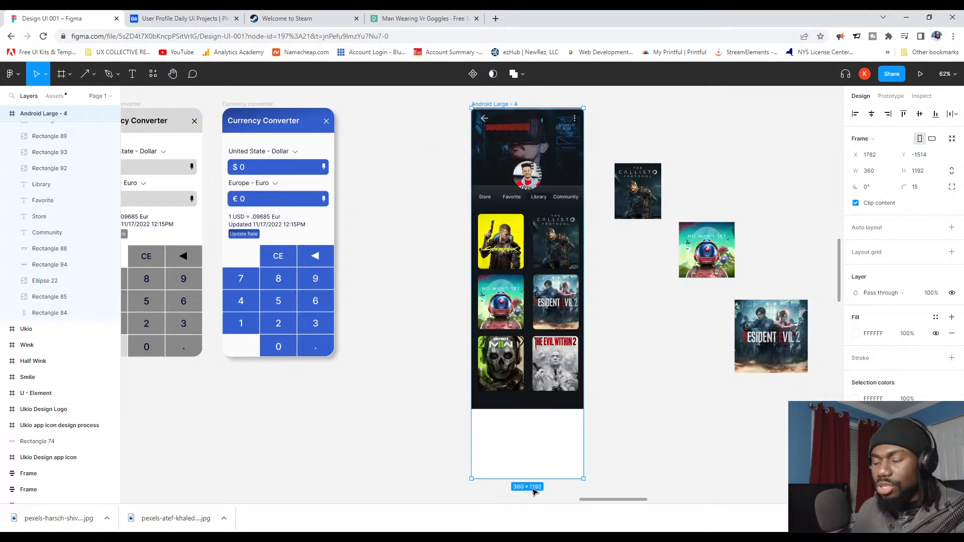
Step: Undo the height changes to the dark background rectangle and the Android Large - 4 frame
{"action": "key", "text": "ctrl+z"}
{"action": "key", "text": "ctrl+z"}
{"action": "key", "text": "ctrl+z"}
{"action": "key", "text": "ctrl+z"}
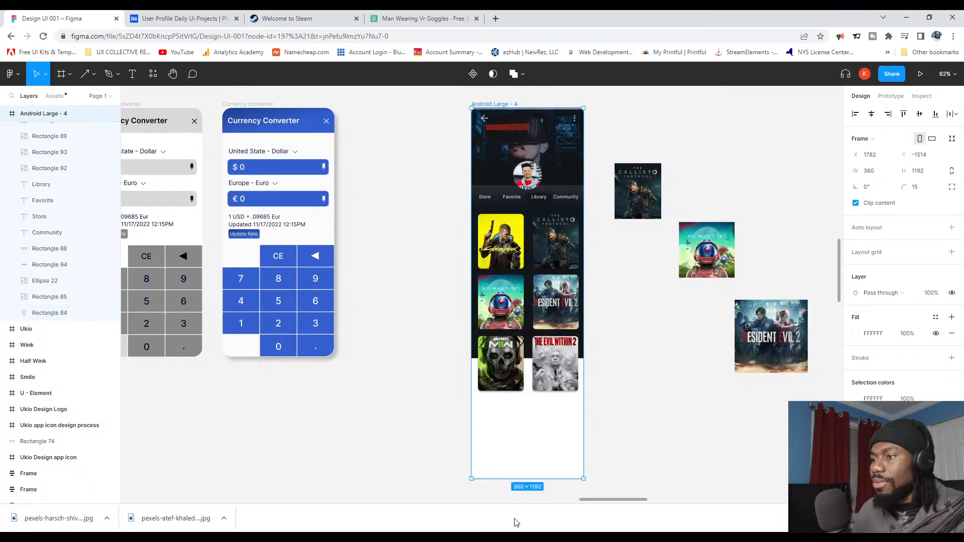
{"action": "key", "text": "ctrl+z"}
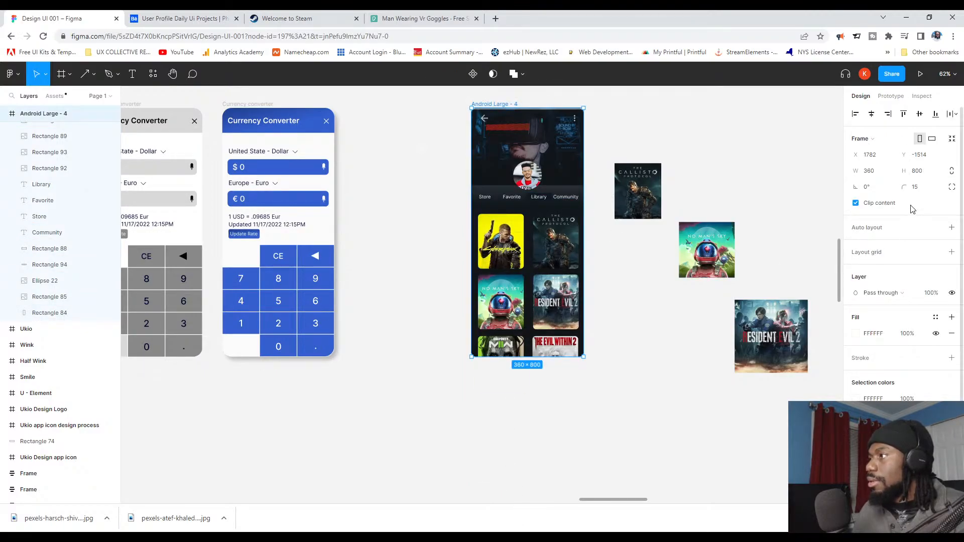
{"action": "left_click", "coordinate": [649, 142]}
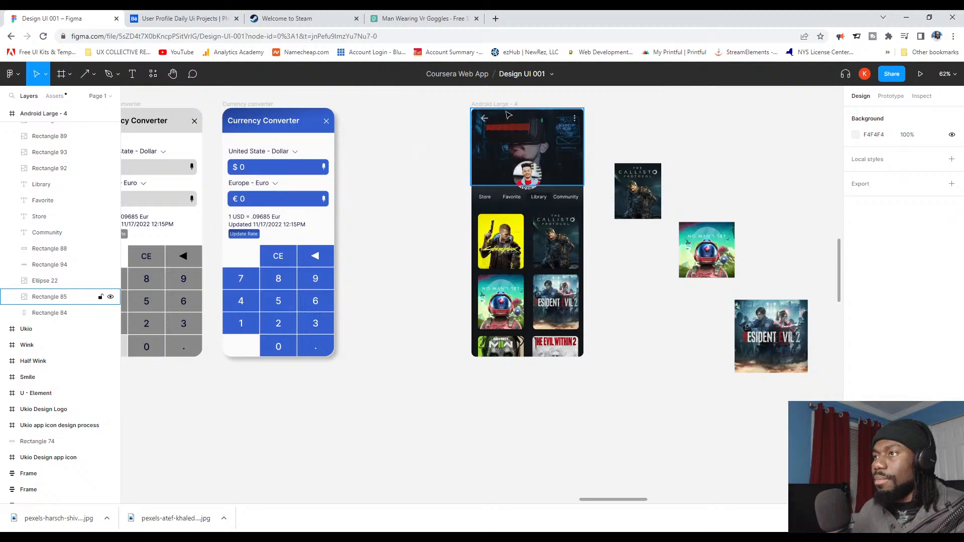
Step: Inspect the top edge of the header photo up close and step back through the most recent changes
{"action": "scroll", "coordinate": [512, 108], "scroll_direction": "up", "scroll_amount": 10}
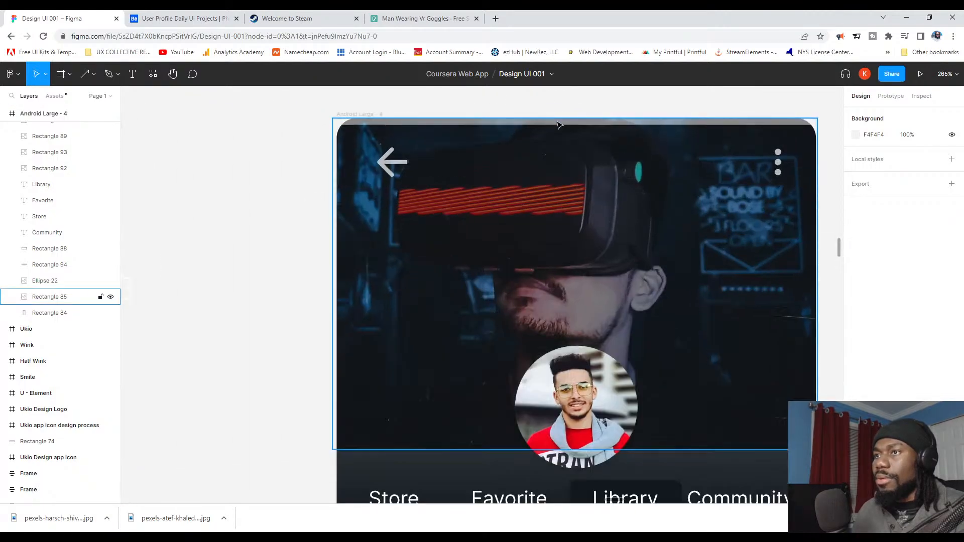
{"action": "scroll", "coordinate": [584, 148], "scroll_direction": "down", "scroll_amount": 4}
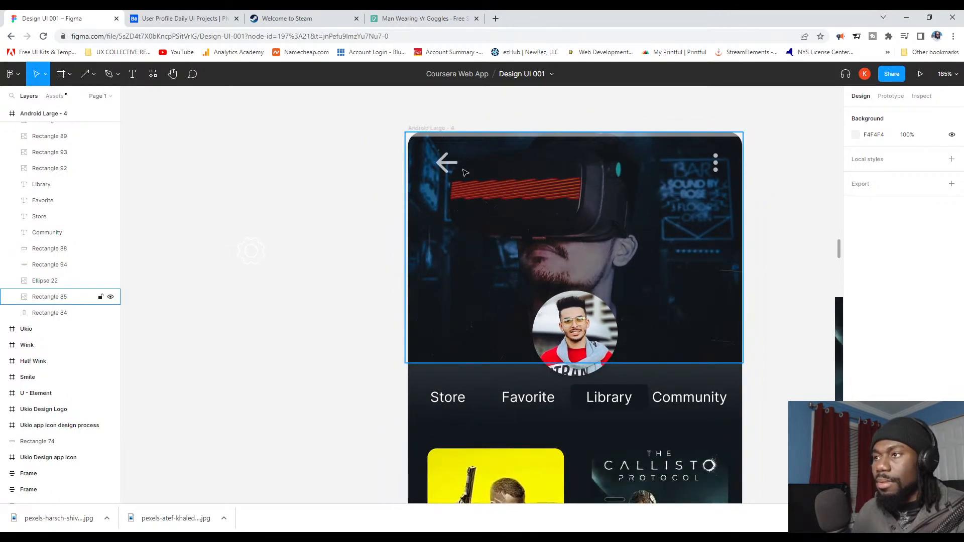
{"action": "key", "text": "ctrl+z"}
{"action": "key", "text": "ctrl+z"}
{"action": "key", "text": "ctrl+z"}
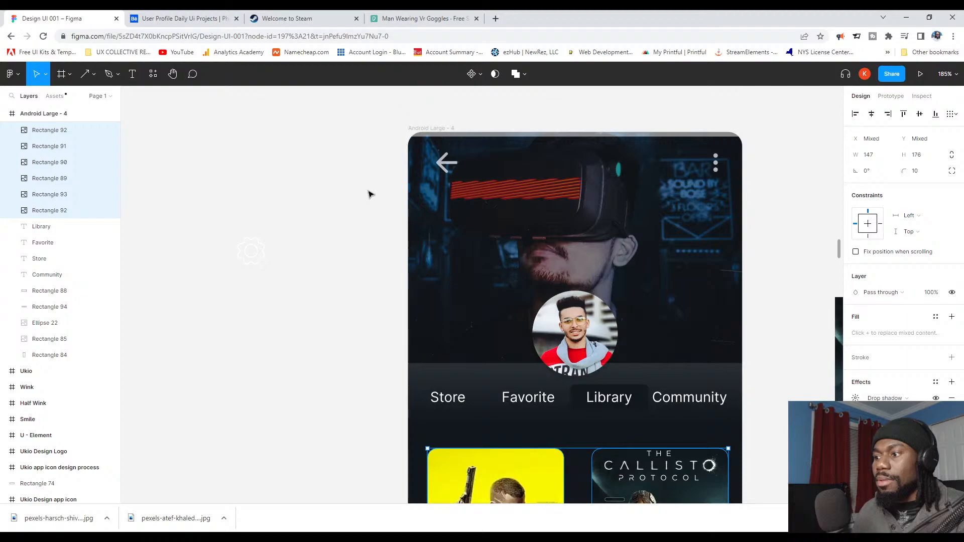
{"action": "scroll", "coordinate": [731, 235], "scroll_direction": "down", "scroll_amount": 3}
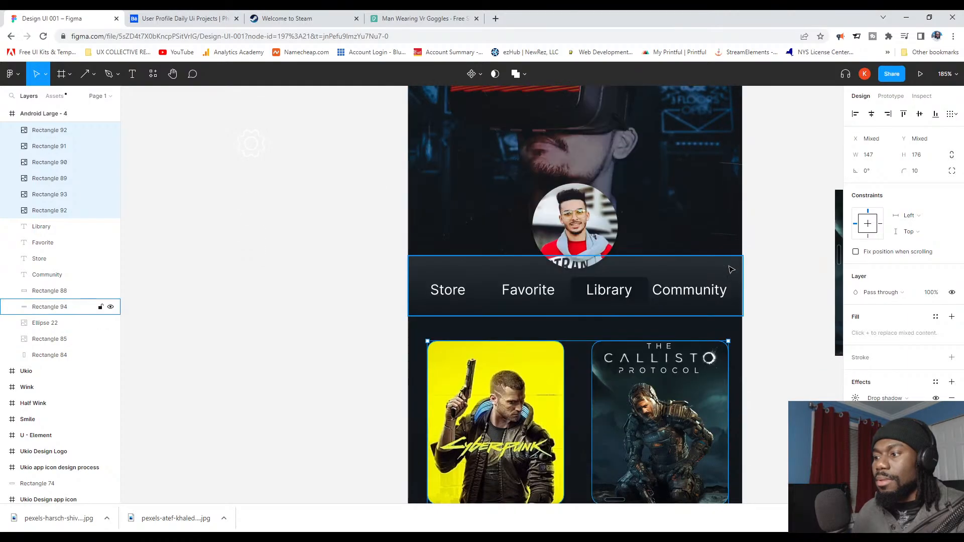
{"action": "left_click", "coordinate": [786, 222]}
{"action": "scroll", "coordinate": [768, 206], "scroll_direction": "up", "scroll_amount": 3}
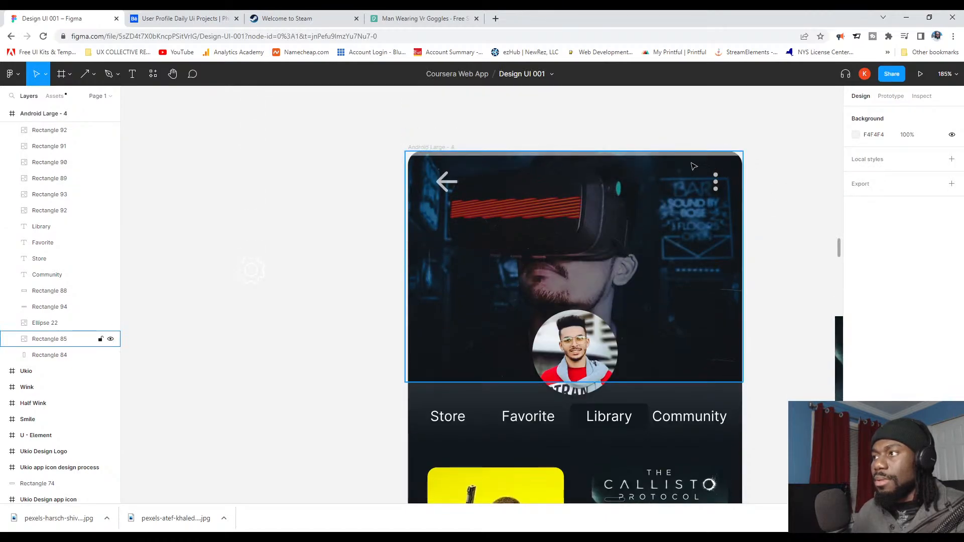
Step: Extend the header photo's crop upward past the frame's top edge, to Y -4 and a height of 253 px
{"action": "double_click", "coordinate": [672, 166]}
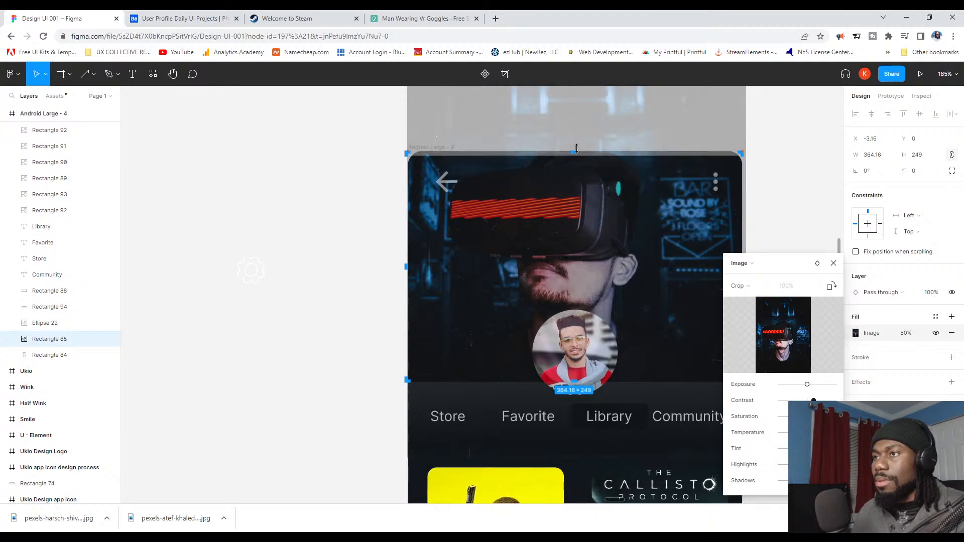
{"action": "left_click_drag", "start_coordinate": [577, 148], "coordinate": [576, 147]}
{"action": "scroll", "coordinate": [579, 147], "scroll_direction": "down", "scroll_amount": 3, "text": "ctrl"}
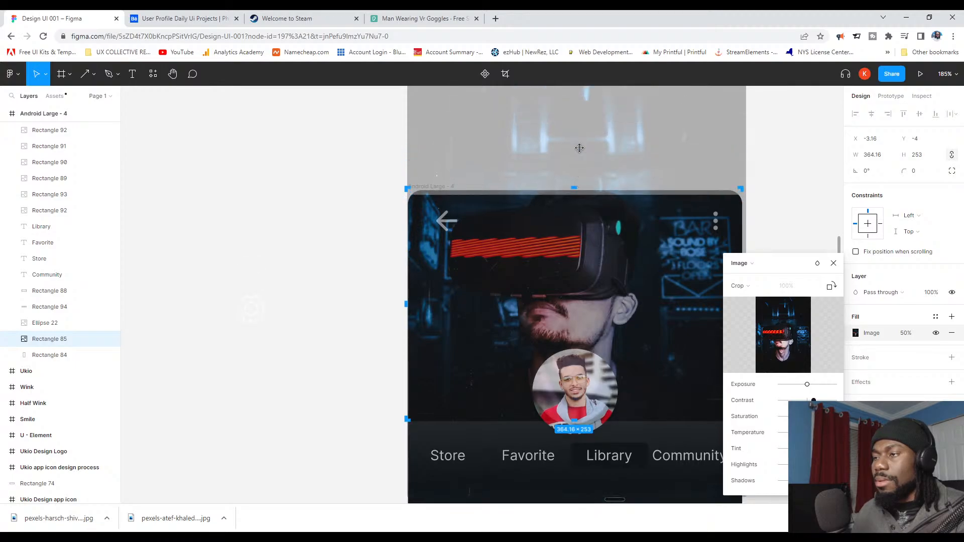
{"action": "key", "text": "Escape"}
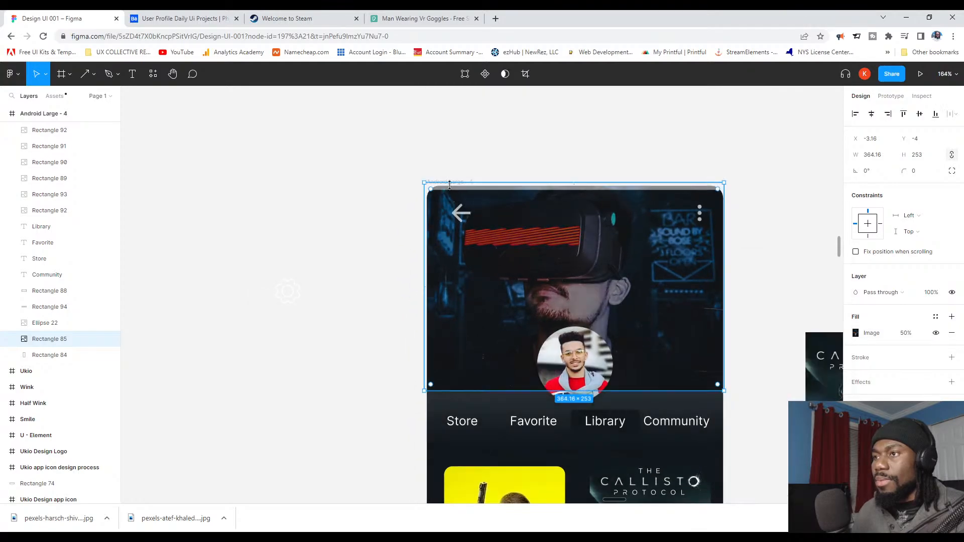
Step: Stretch the dark background rectangle's top edge up to the top of the Android Large - 4 frame
{"action": "left_click_drag", "start_coordinate": [673, 213], "coordinate": [616, 277]}
{"action": "key", "text": "ctrl+z"}
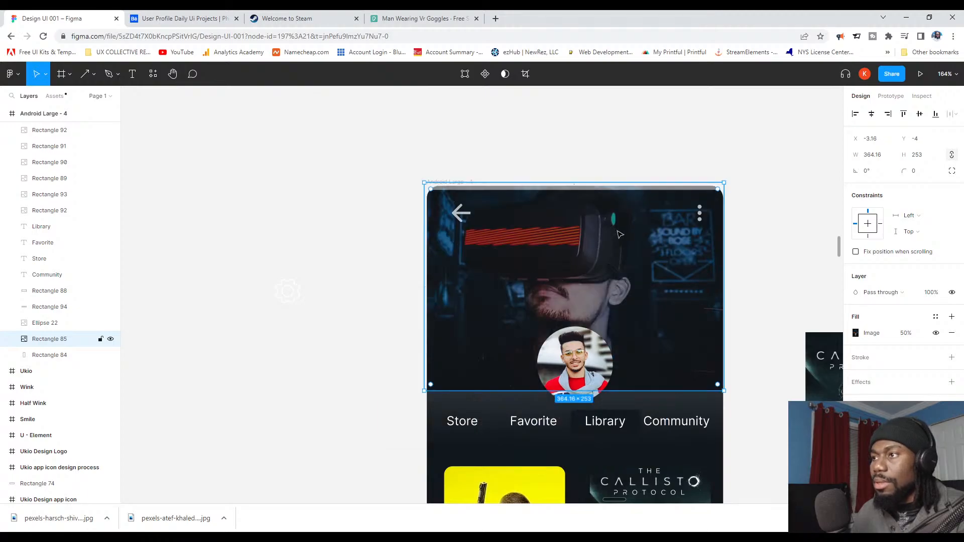
{"action": "scroll", "coordinate": [709, 271], "scroll_direction": "down", "scroll_amount": 2}
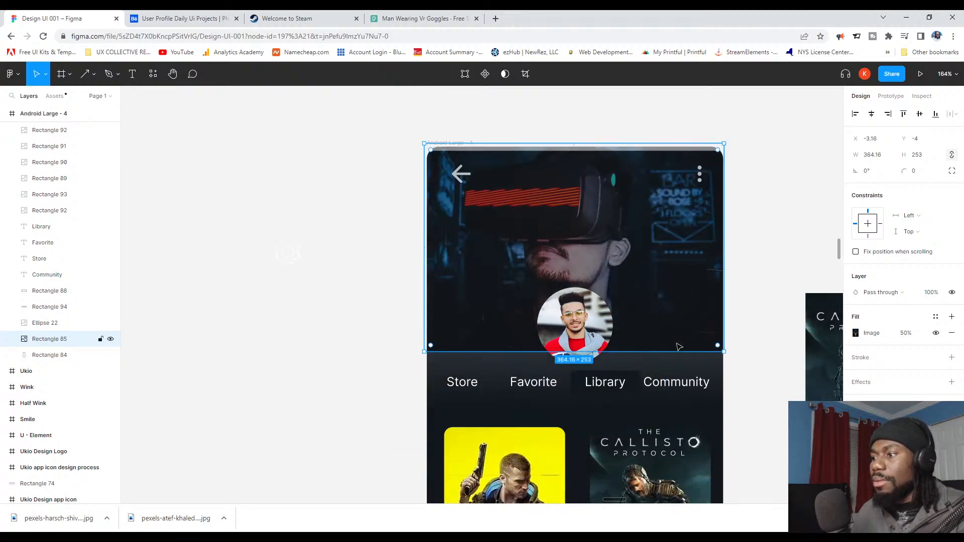
{"action": "scroll", "coordinate": [576, 422], "scroll_direction": "down", "scroll_amount": 5}
{"action": "scroll", "coordinate": [577, 412], "scroll_direction": "down", "scroll_amount": 3}
{"action": "left_click", "coordinate": [578, 407]}
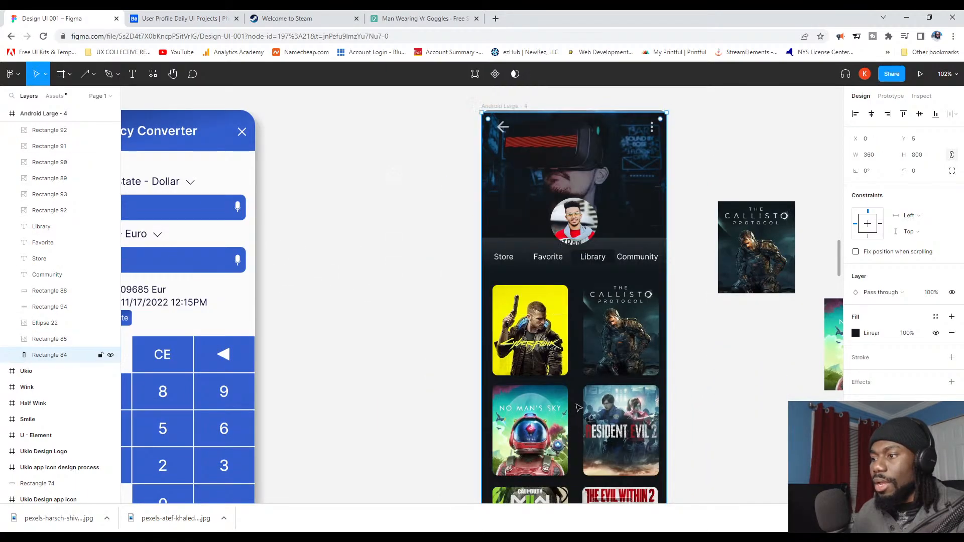
{"action": "scroll", "coordinate": [581, 390], "scroll_direction": "up", "scroll_amount": 2}
{"action": "left_click_drag", "start_coordinate": [571, 210], "coordinate": [569, 211]}
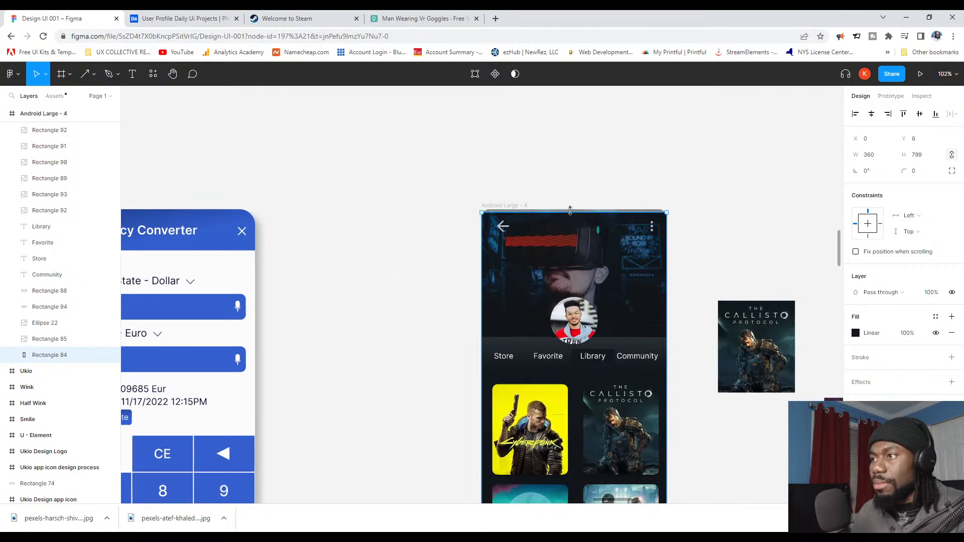
{"action": "left_click", "coordinate": [688, 153]}
{"action": "scroll", "coordinate": [681, 201], "scroll_direction": "down", "scroll_amount": 3}
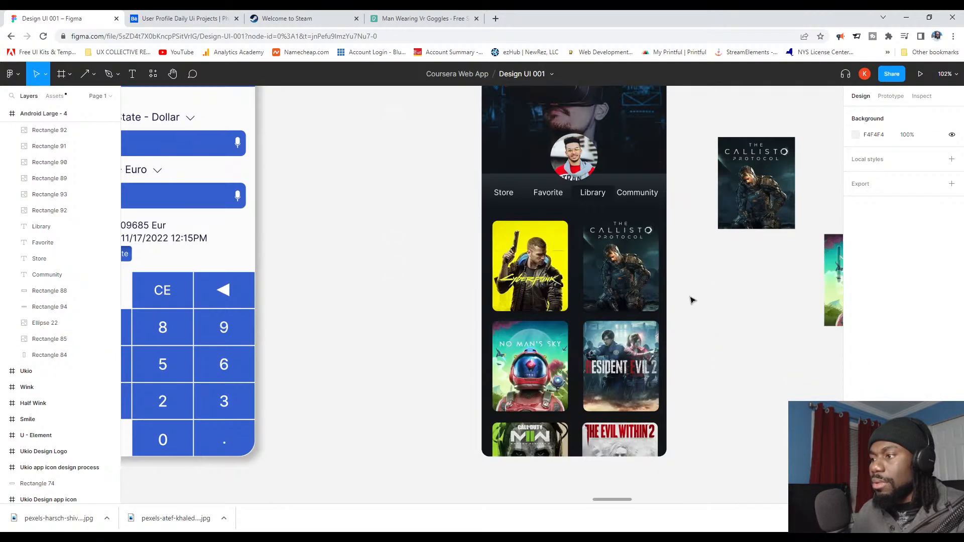
{"action": "scroll", "coordinate": [670, 396], "scroll_direction": "up", "scroll_amount": 1}
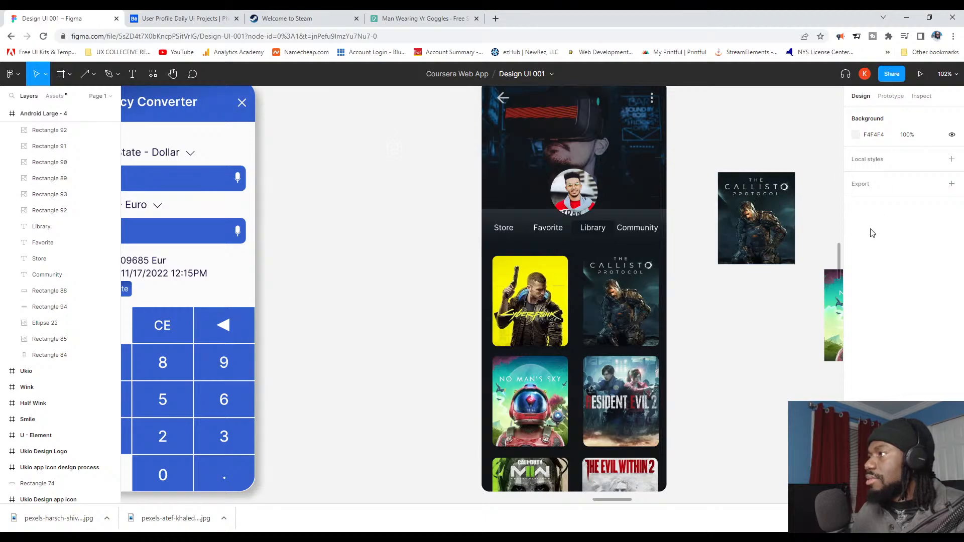
{"action": "scroll", "coordinate": [475, 111], "scroll_direction": "up", "scroll_amount": 2}
{"action": "left_click", "coordinate": [519, 178]}
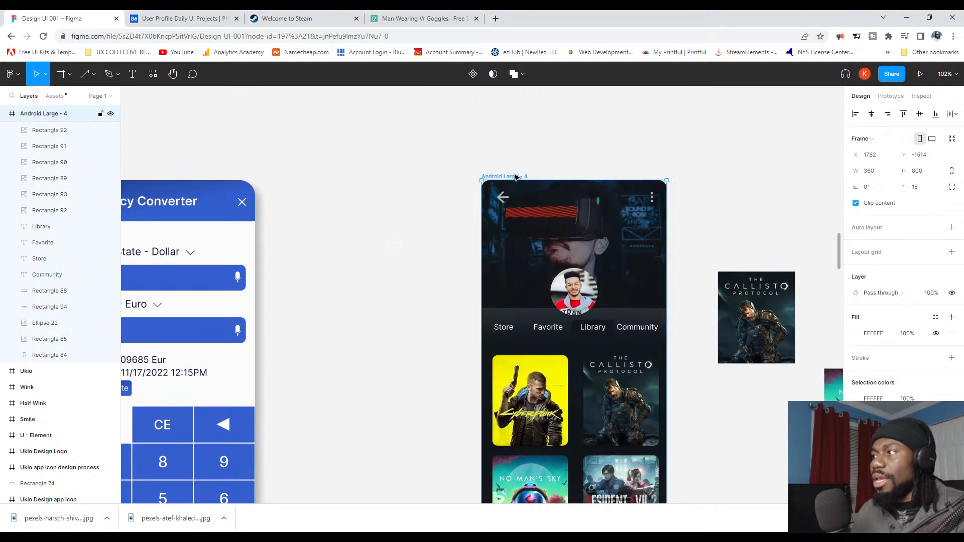
{"action": "left_click", "coordinate": [791, 201]}
Step: Extend the Android Large - 4 frame downward to a height of about 1021 and its dark background rectangle to about 963
{"action": "scroll", "coordinate": [524, 231], "scroll_direction": "down", "scroll_amount": 3}
{"action": "scroll", "coordinate": [526, 242], "scroll_direction": "down", "scroll_amount": 2}
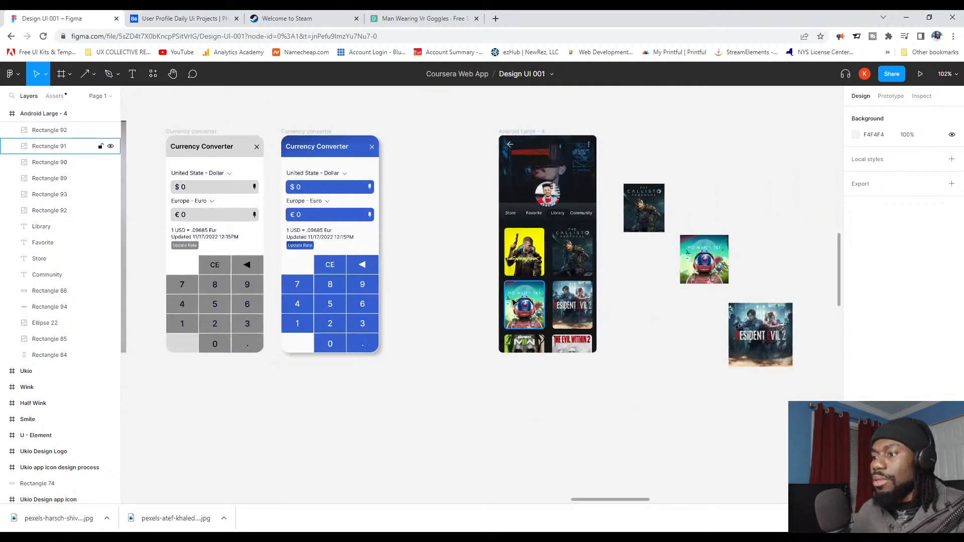
{"action": "left_click", "coordinate": [526, 134]}
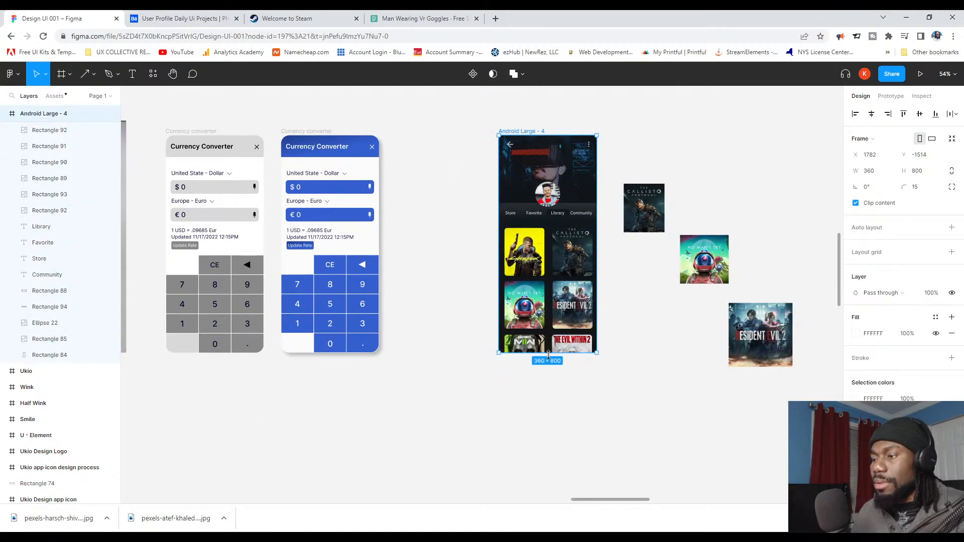
{"action": "left_click_drag", "start_coordinate": [548, 353], "coordinate": [548, 413]}
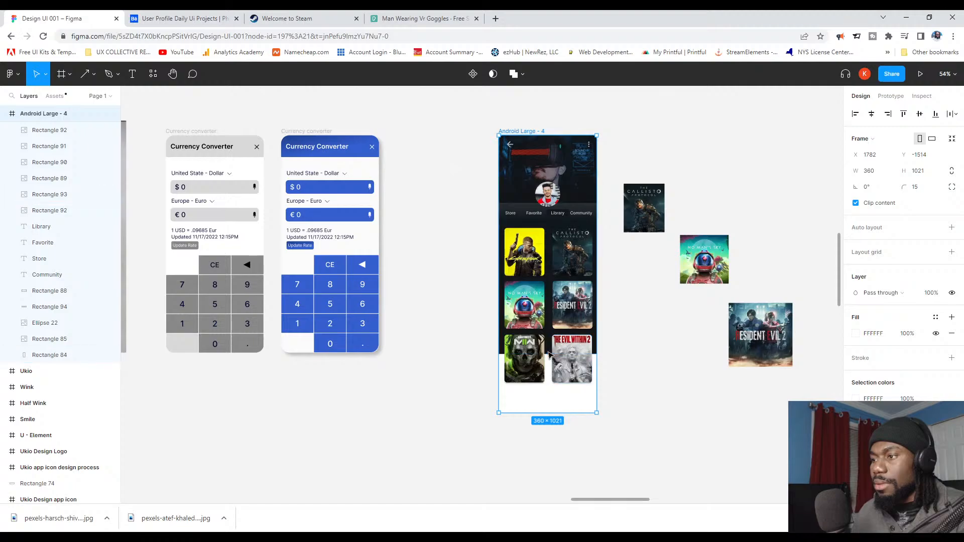
{"action": "left_click", "coordinate": [549, 352]}
{"action": "left_click_drag", "start_coordinate": [549, 353], "coordinate": [554, 397]}
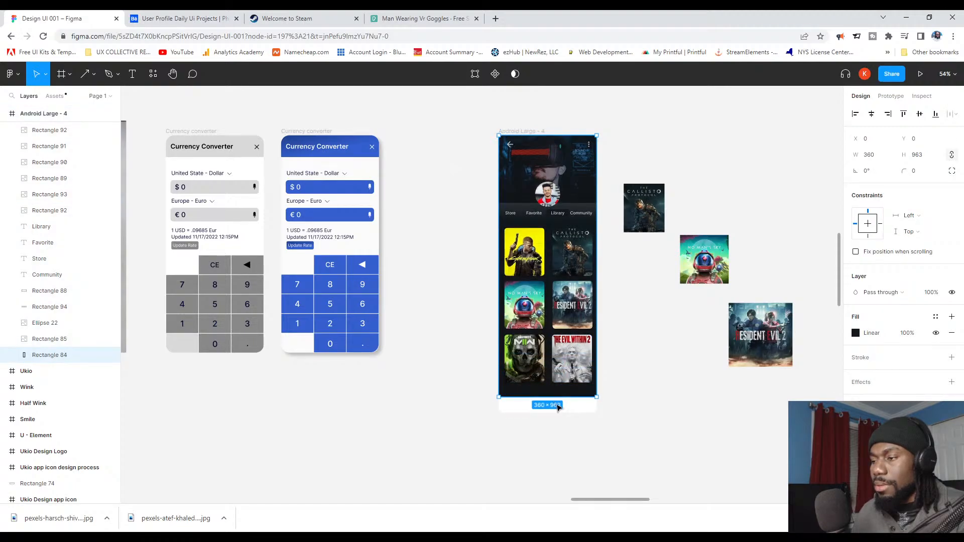
Step: Set the corner radius of the dark background rectangle to 15, matching the frame
{"action": "scroll", "coordinate": [583, 410], "scroll_direction": "up", "scroll_amount": 5}
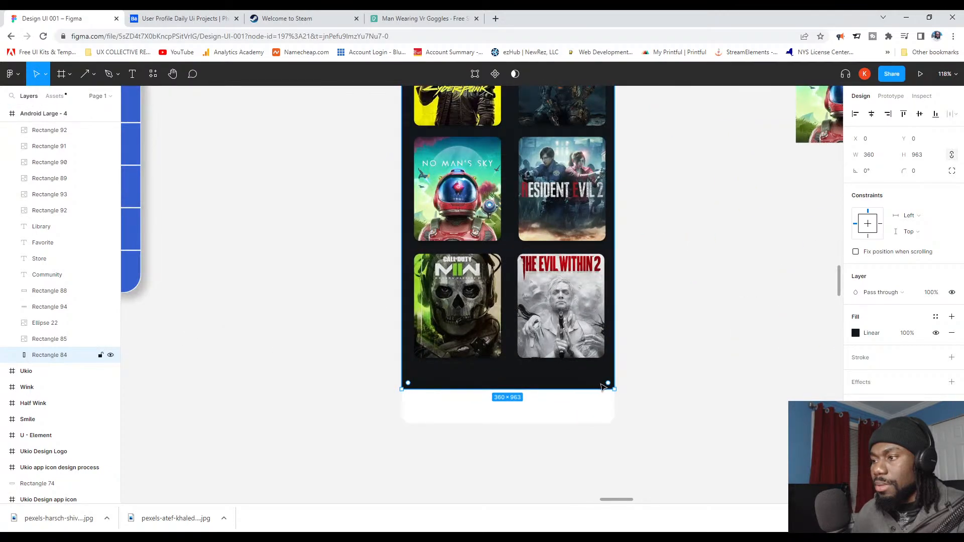
{"action": "scroll", "coordinate": [602, 387], "scroll_direction": "up", "scroll_amount": 7}
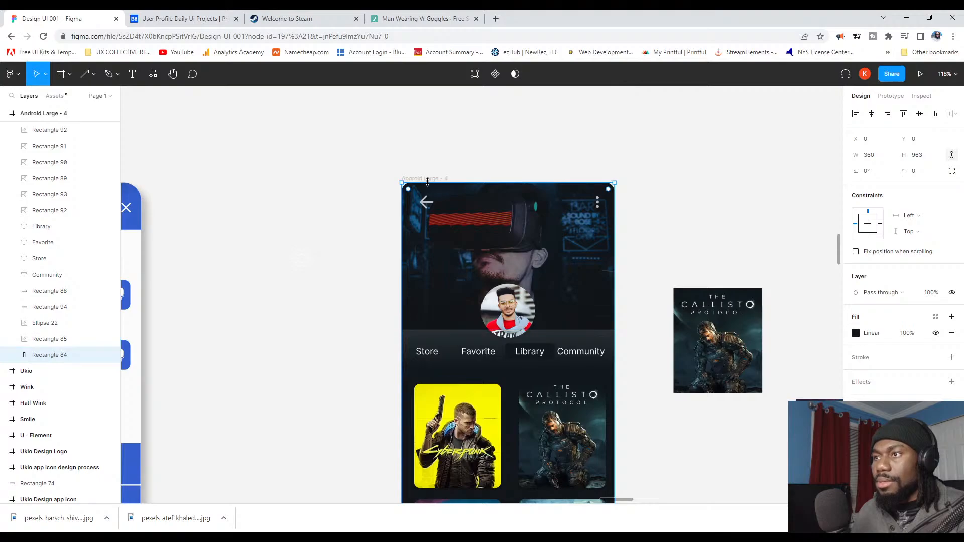
{"action": "left_click", "coordinate": [431, 178]}
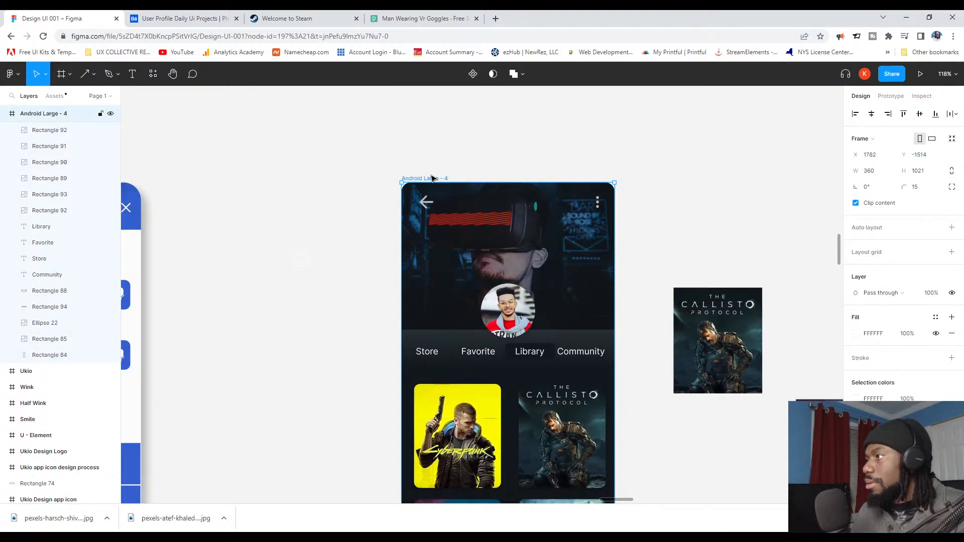
{"action": "scroll", "coordinate": [552, 327], "scroll_direction": "down", "scroll_amount": 8}
{"action": "left_click", "coordinate": [553, 329]}
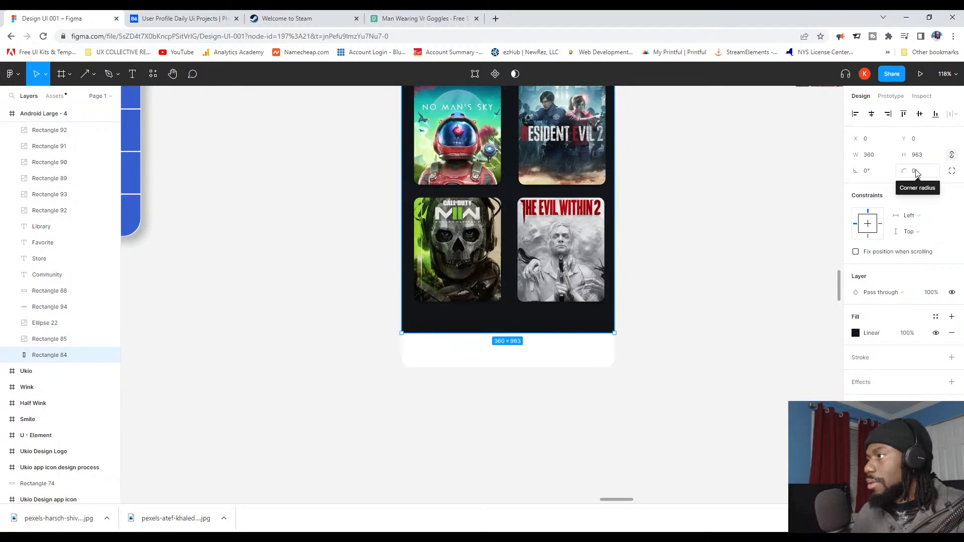
{"action": "left_click", "coordinate": [916, 173]}
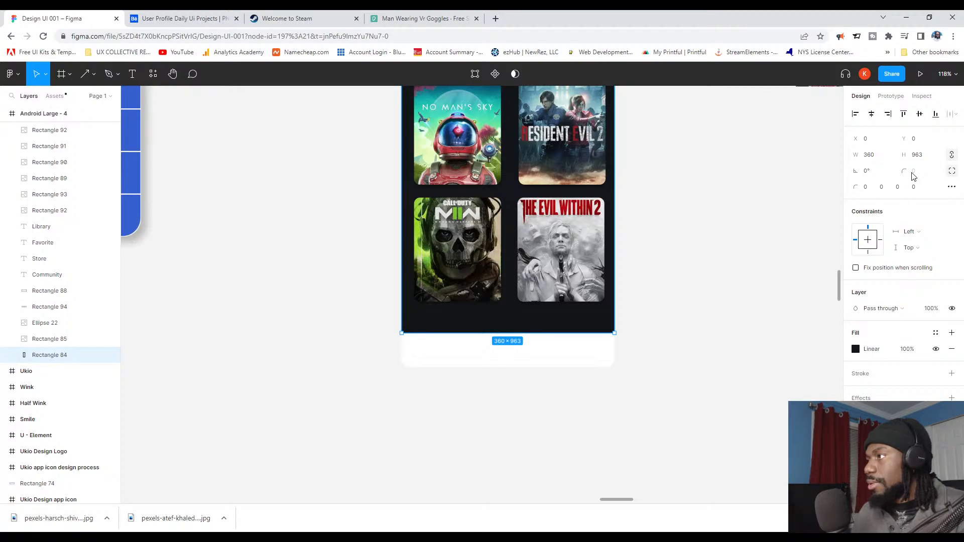
{"action": "left_click", "coordinate": [951, 171]}
{"action": "left_click", "coordinate": [917, 174]}
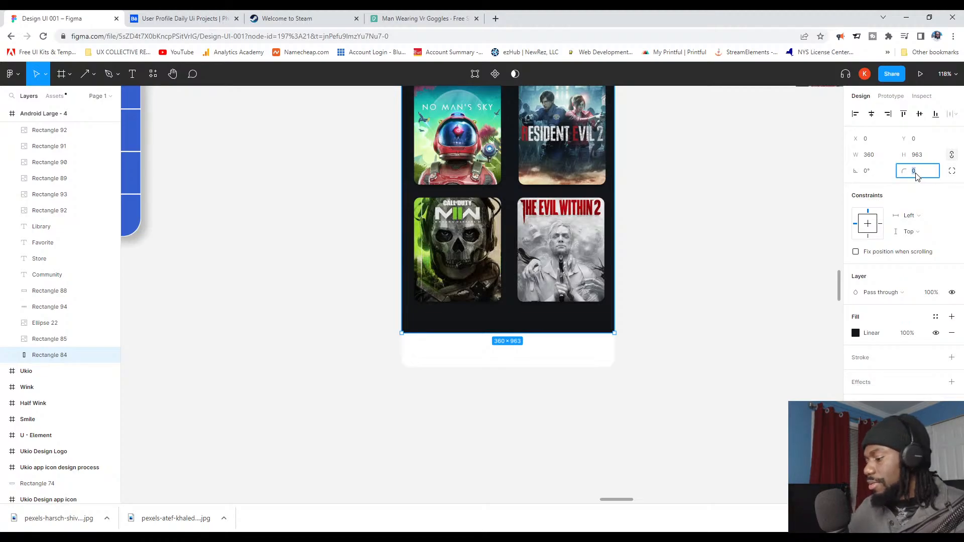
{"action": "type", "text": "1"}
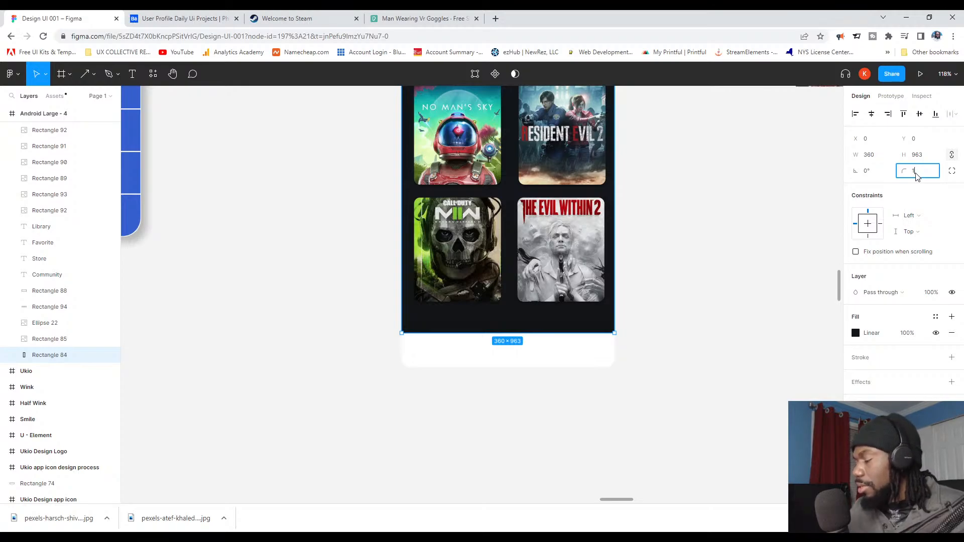
{"action": "type", "text": "5"}
{"action": "key", "text": "Return"}
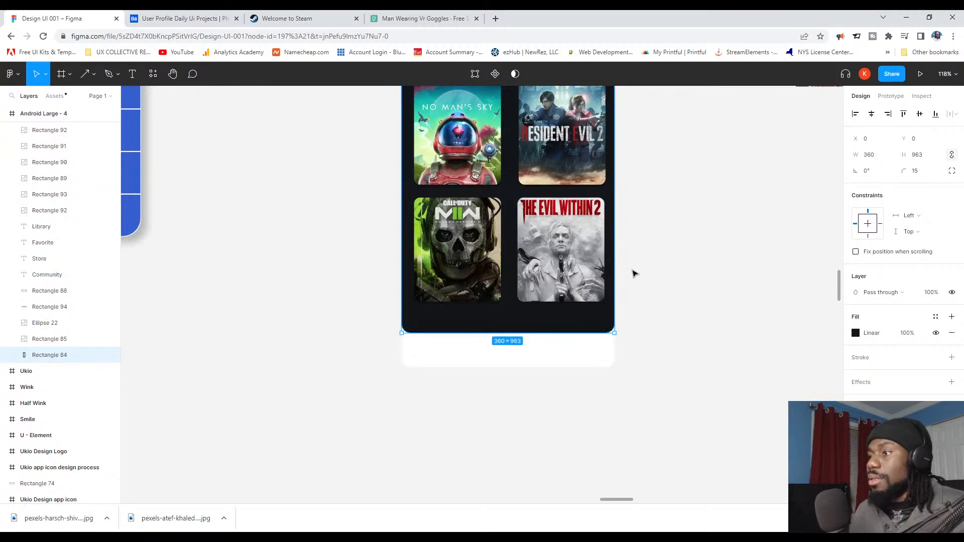
Step: Shorten the Android Large - 4 frame and set its height to 800
{"action": "scroll", "coordinate": [577, 352], "scroll_direction": "up", "scroll_amount": 2}
{"action": "scroll", "coordinate": [549, 387], "scroll_direction": "up", "scroll_amount": 10}
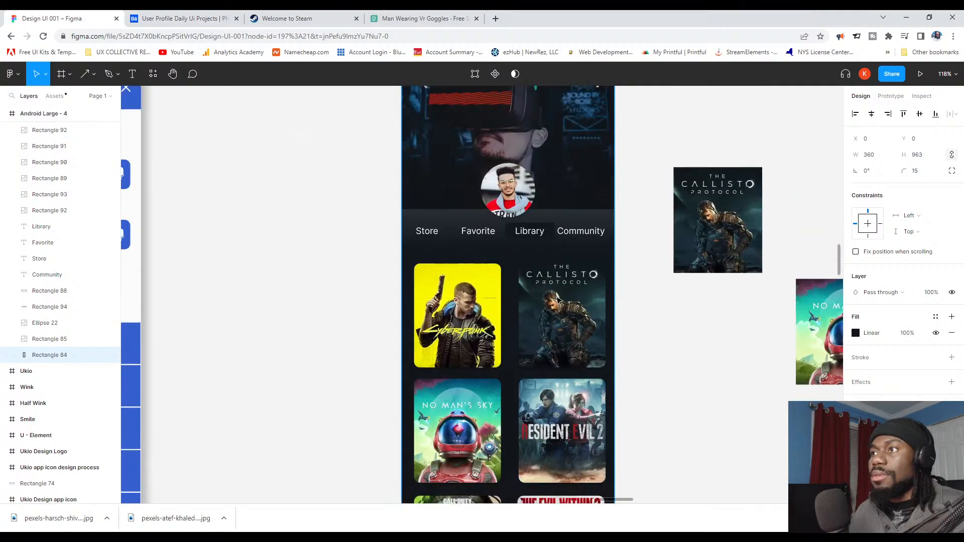
{"action": "left_click", "coordinate": [437, 218]}
{"action": "scroll", "coordinate": [451, 251], "scroll_direction": "down", "scroll_amount": 11}
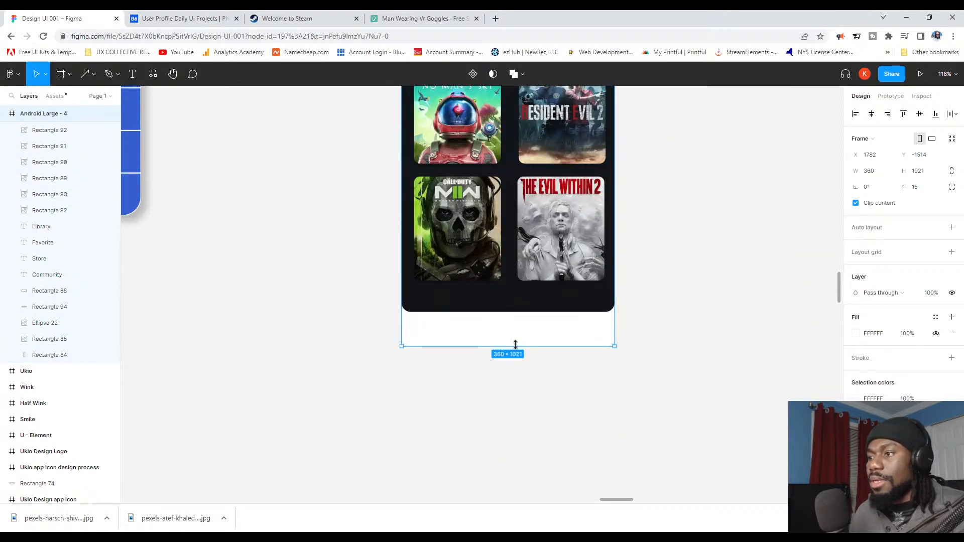
{"action": "left_click_drag", "start_coordinate": [512, 346], "coordinate": [512, 285]}
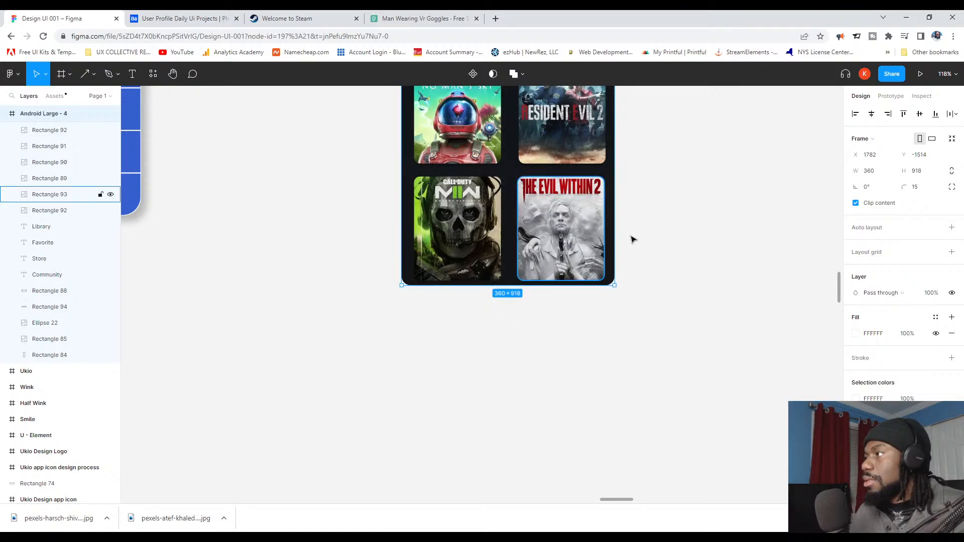
{"action": "left_click", "coordinate": [920, 172]}
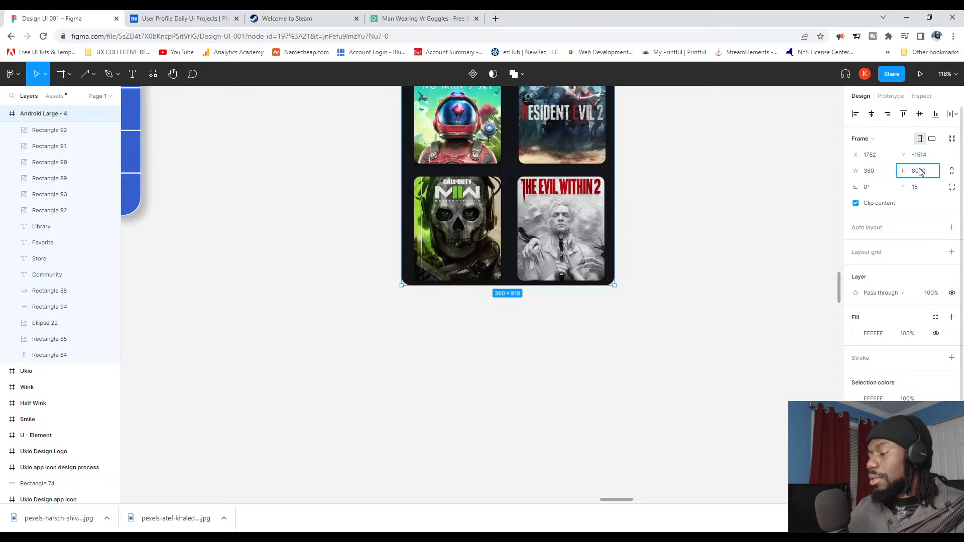
{"action": "type", "text": "800"}
{"action": "key", "text": "Return"}
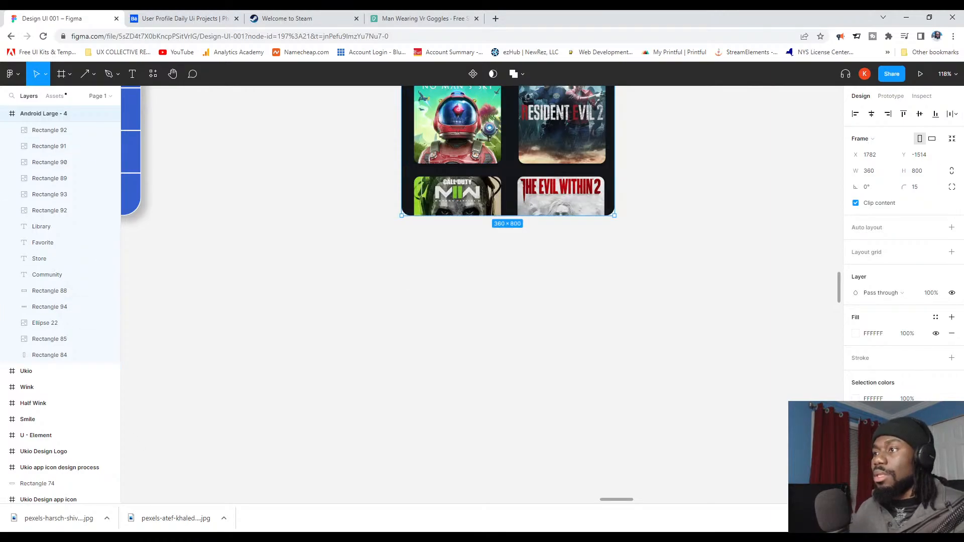
Step: Examine the profile screen's header image, avatar, navigation labels and game covers at different magnifications
{"action": "scroll", "coordinate": [361, 312], "scroll_direction": "up", "scroll_amount": 8}
{"action": "left_click", "coordinate": [365, 260]}
{"action": "scroll", "coordinate": [365, 260], "scroll_direction": "up", "scroll_amount": 3}
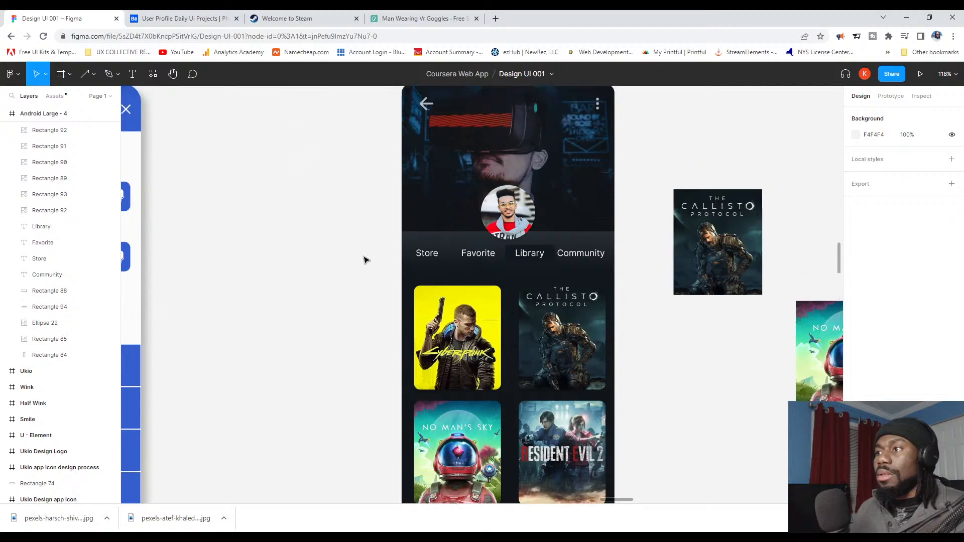
{"action": "scroll", "coordinate": [350, 239], "scroll_direction": "down", "scroll_amount": 4}
{"action": "scroll", "coordinate": [391, 306], "scroll_direction": "down", "scroll_amount": 2}
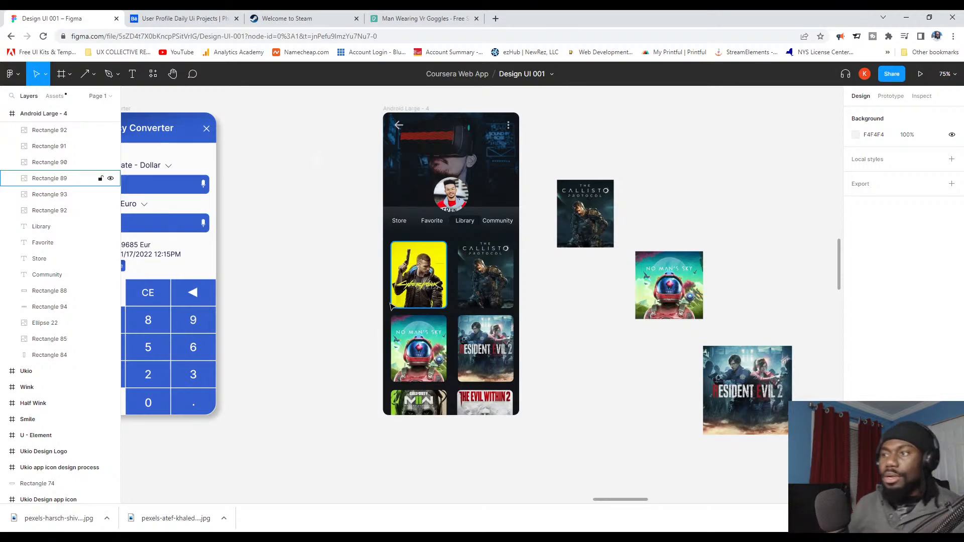
{"action": "scroll", "coordinate": [495, 206], "scroll_direction": "up", "scroll_amount": 1}
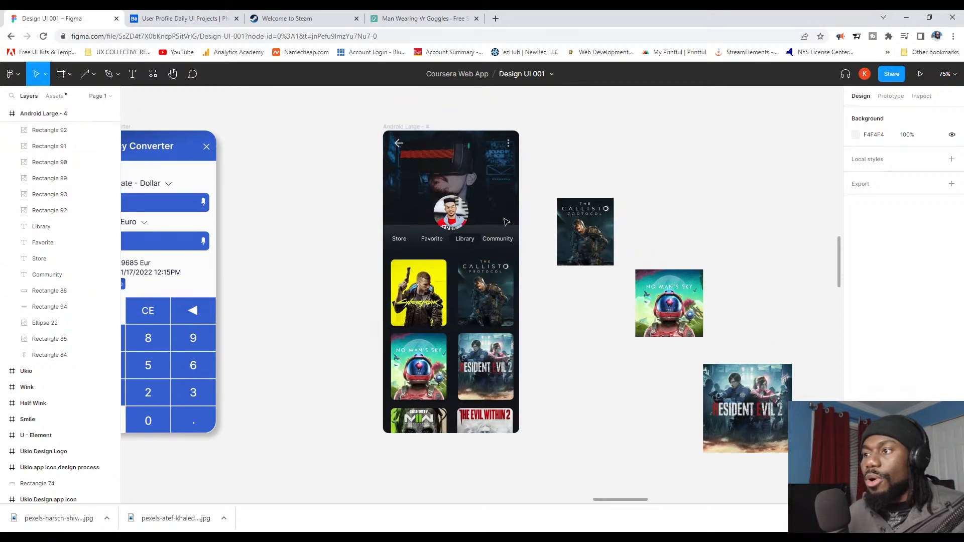
{"action": "scroll", "coordinate": [497, 208], "scroll_direction": "up", "scroll_amount": 5}
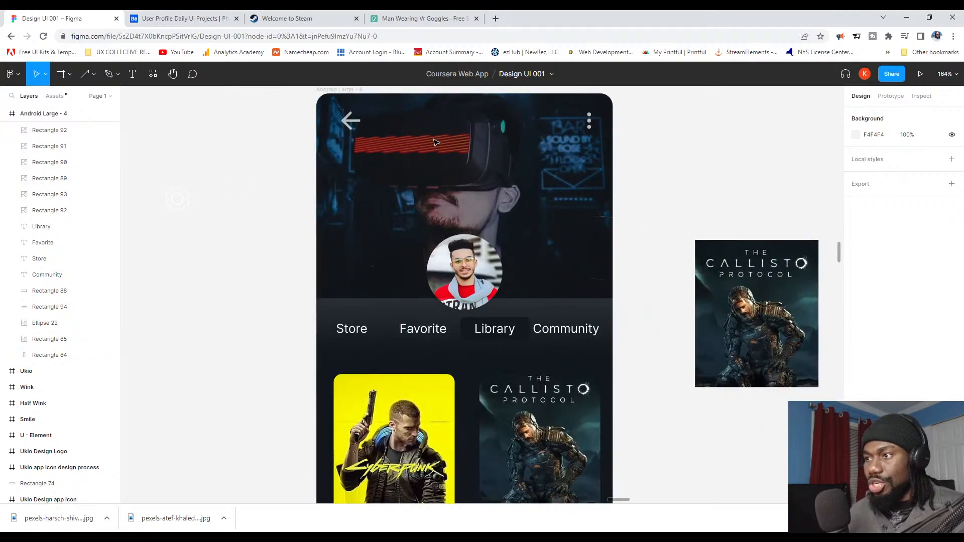
{"action": "scroll", "coordinate": [435, 142], "scroll_direction": "down", "scroll_amount": 5}
{"action": "scroll", "coordinate": [435, 145], "scroll_direction": "up", "scroll_amount": 3}
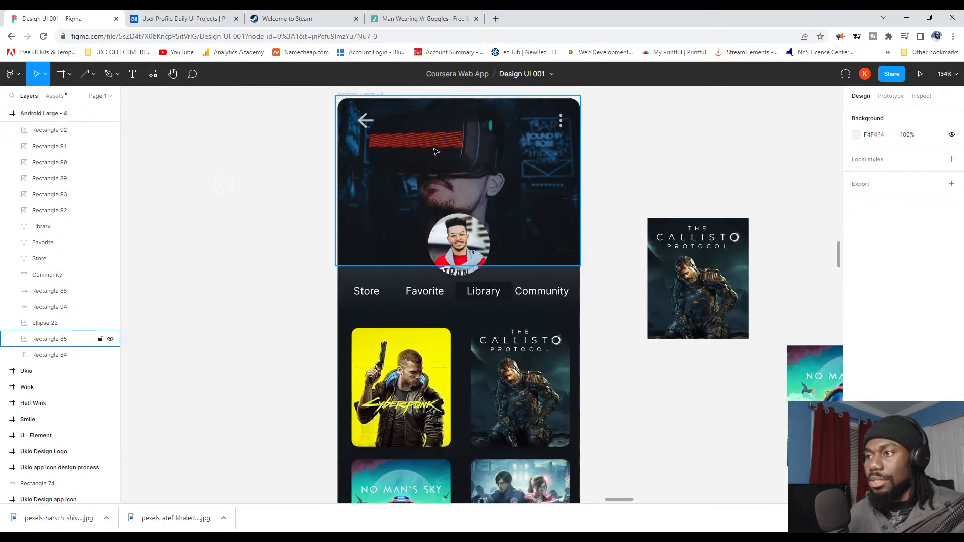
{"action": "scroll", "coordinate": [435, 156], "scroll_direction": "down", "scroll_amount": 1}
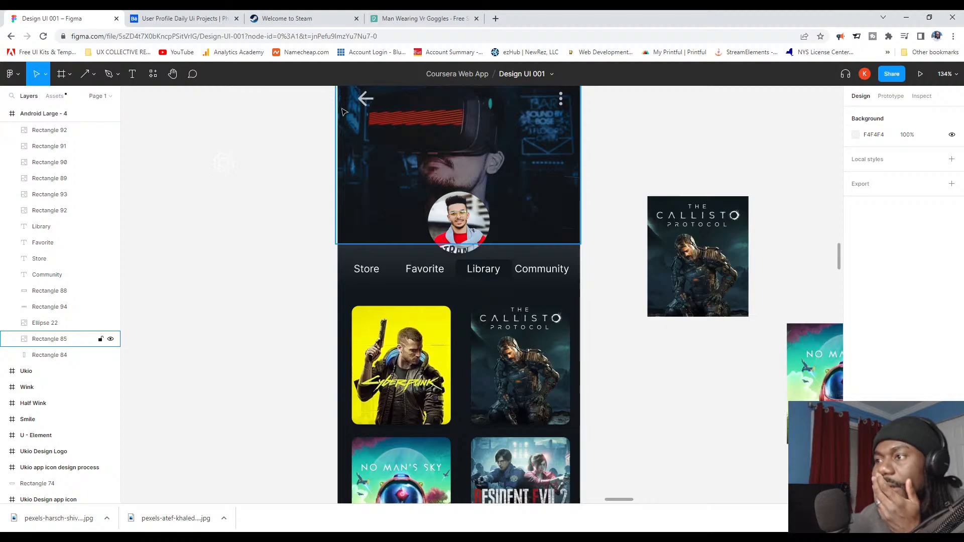
{"action": "scroll", "coordinate": [350, 146], "scroll_direction": "up", "scroll_amount": 1}
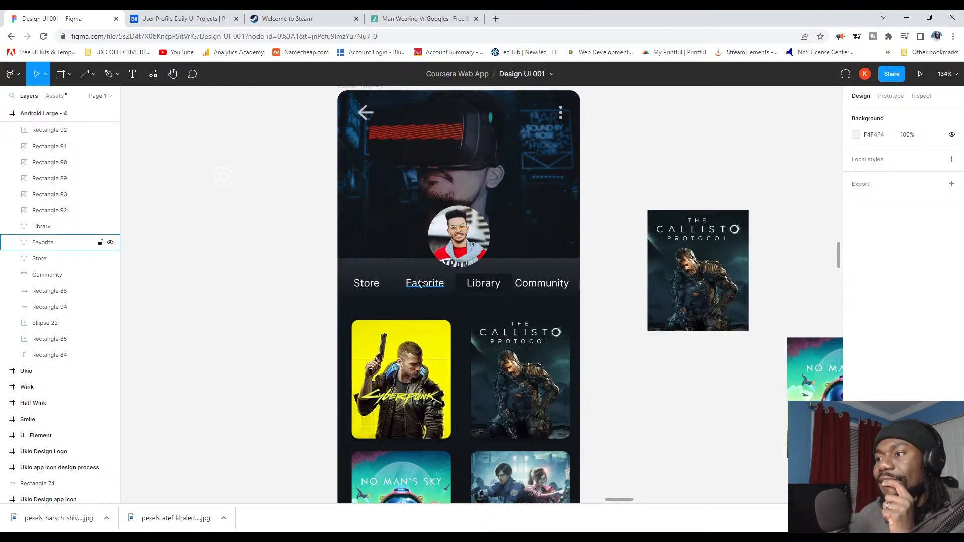
Step: Stretch the gradient bar behind the Store, Favorite, Library and Community labels downward to a height of about 76
{"action": "scroll", "coordinate": [421, 284], "scroll_direction": "down", "scroll_amount": 2}
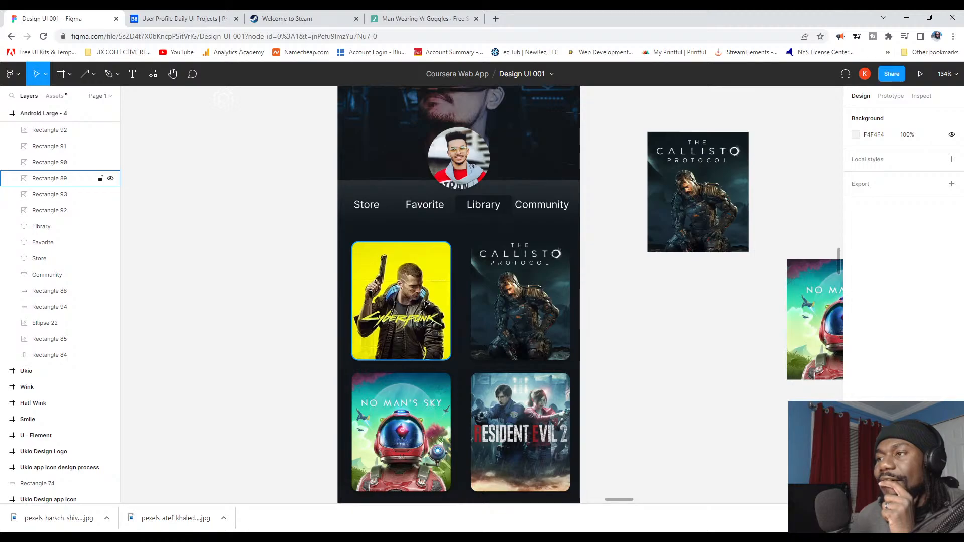
{"action": "left_click", "coordinate": [481, 220]}
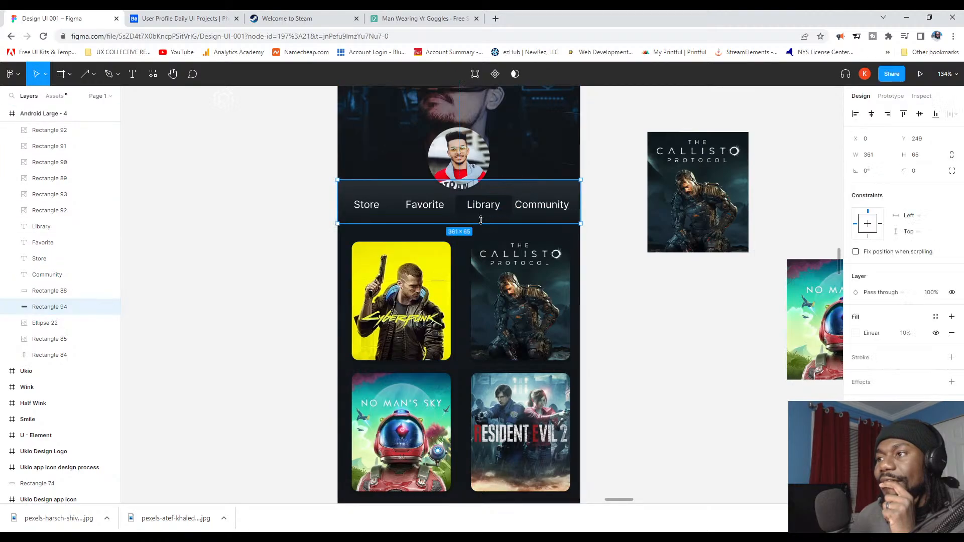
{"action": "left_click_drag", "start_coordinate": [477, 226], "coordinate": [476, 231]}
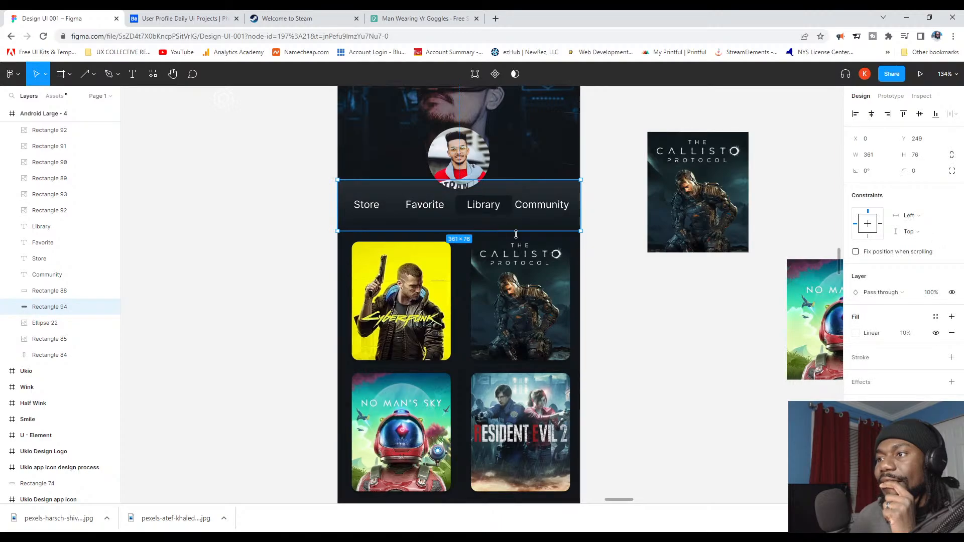
{"action": "left_click", "coordinate": [644, 271]}
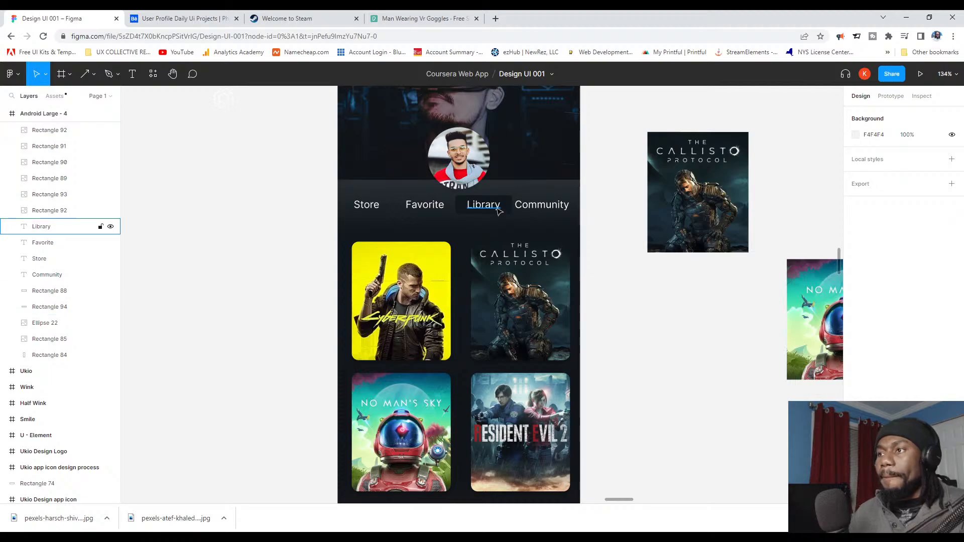
Step: Duplicate the Community label to the area beside the avatar and open the copy's text for editing
{"action": "left_click_drag", "start_coordinate": [536, 213], "coordinate": [519, 175]}
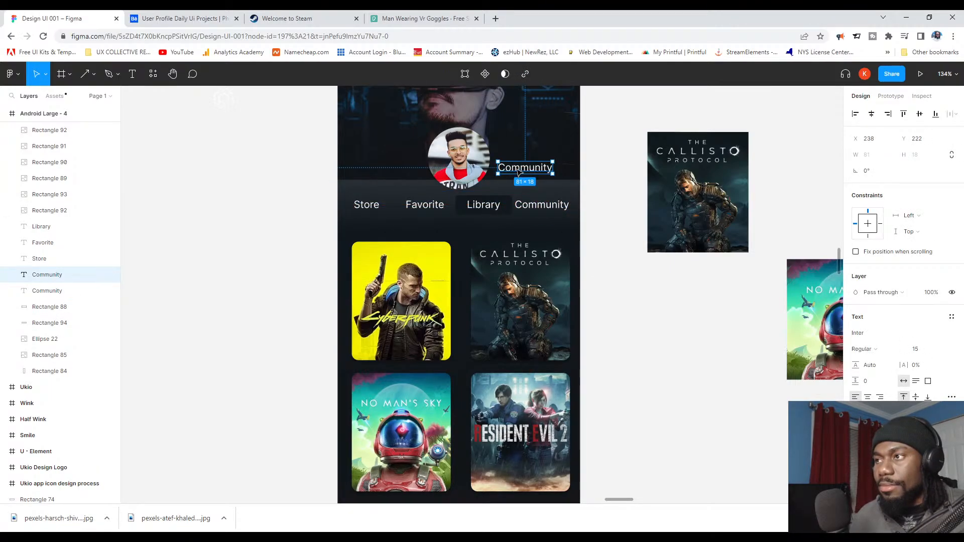
{"action": "double_click", "coordinate": [517, 169]}
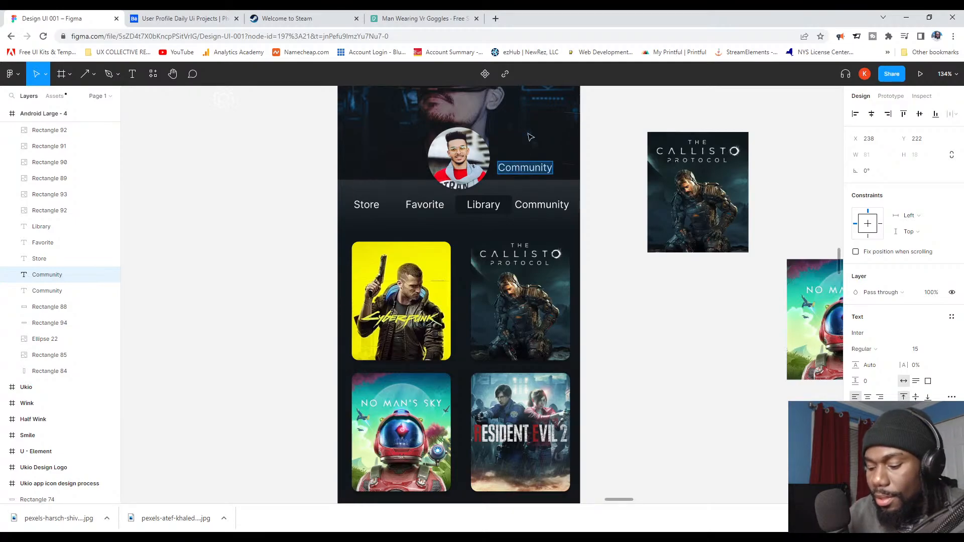
{"action": "type", "text": "PA"}
{"action": "key", "text": "BackSpace"}
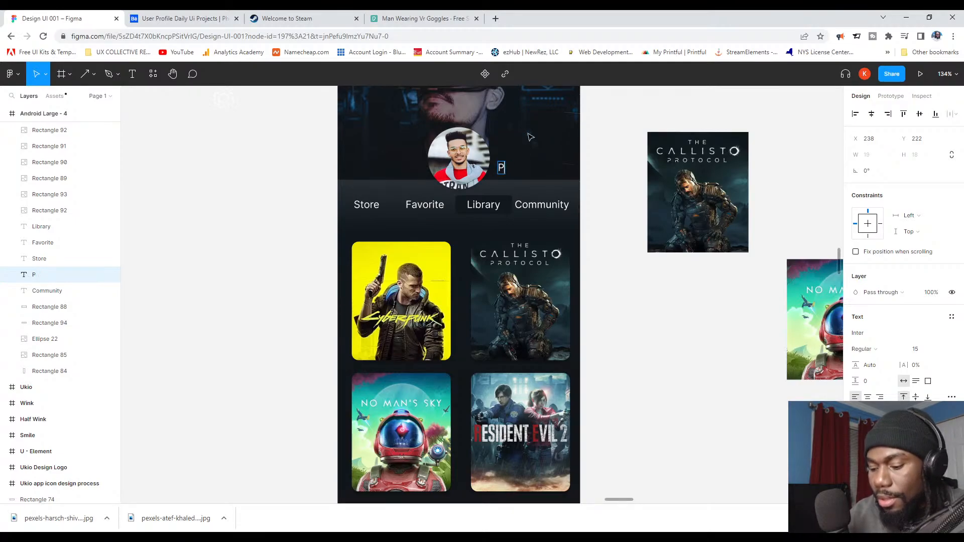
{"action": "key", "text": "BackSpace"}
{"action": "type", "text": "L"}
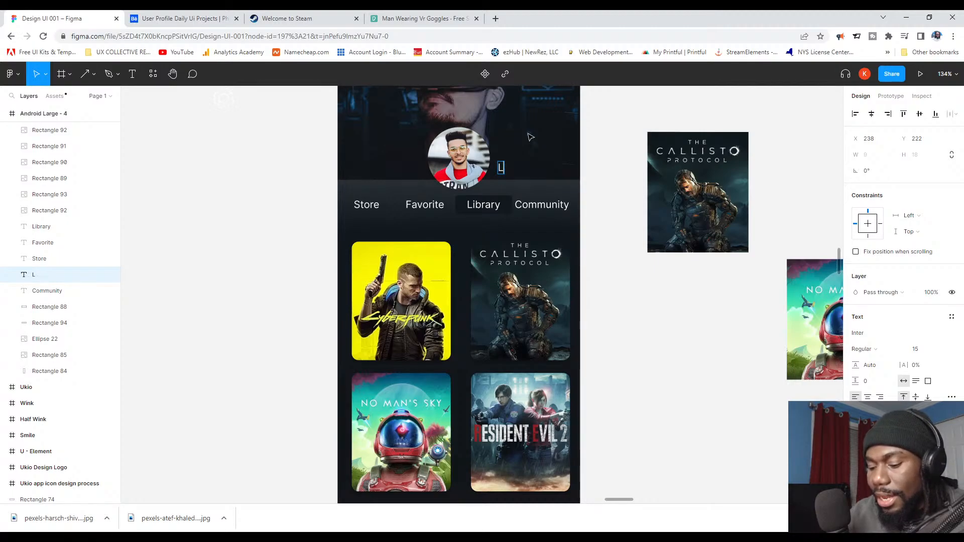
{"action": "type", "text": "ord"}
{"action": "key", "text": "BackSpace"}
{"action": "key", "text": "BackSpace"}
{"action": "key", "text": "BackSpace"}
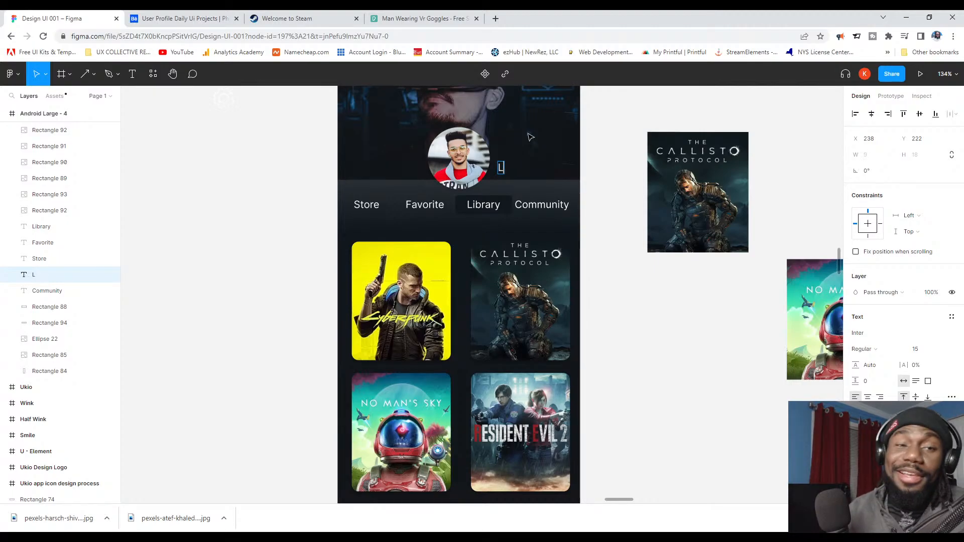
{"action": "key", "text": "BackSpace"}
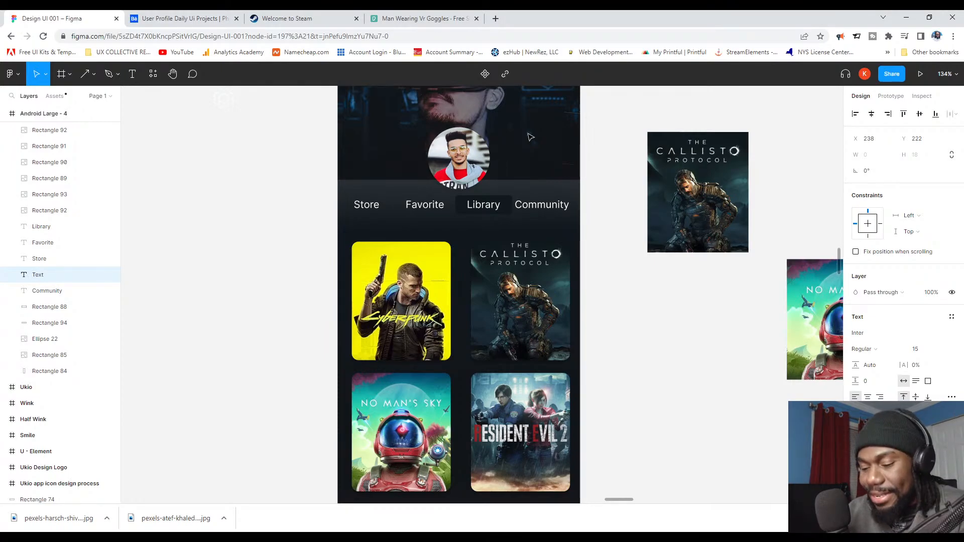
{"action": "type", "text": "C"}
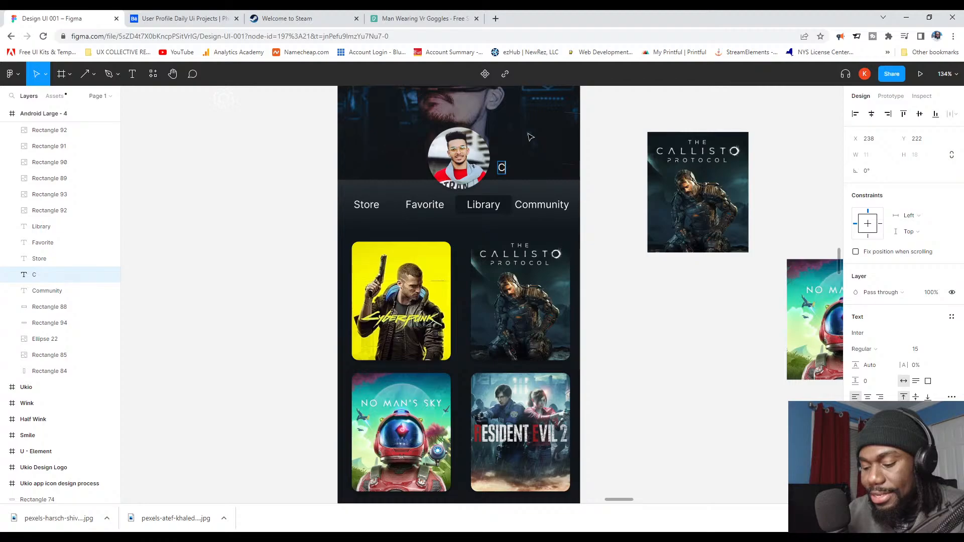
{"action": "type", "text": "hr"}
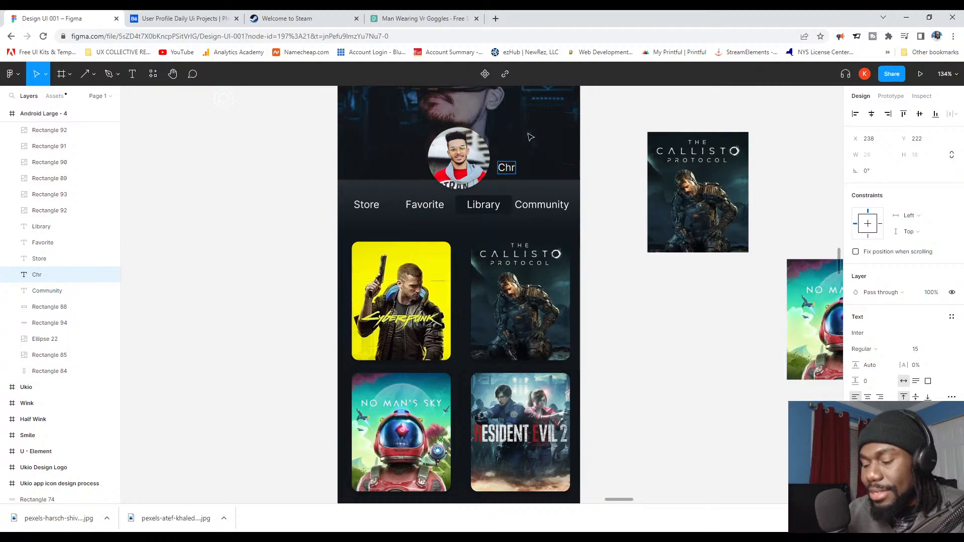
{"action": "type", "text": "is"}
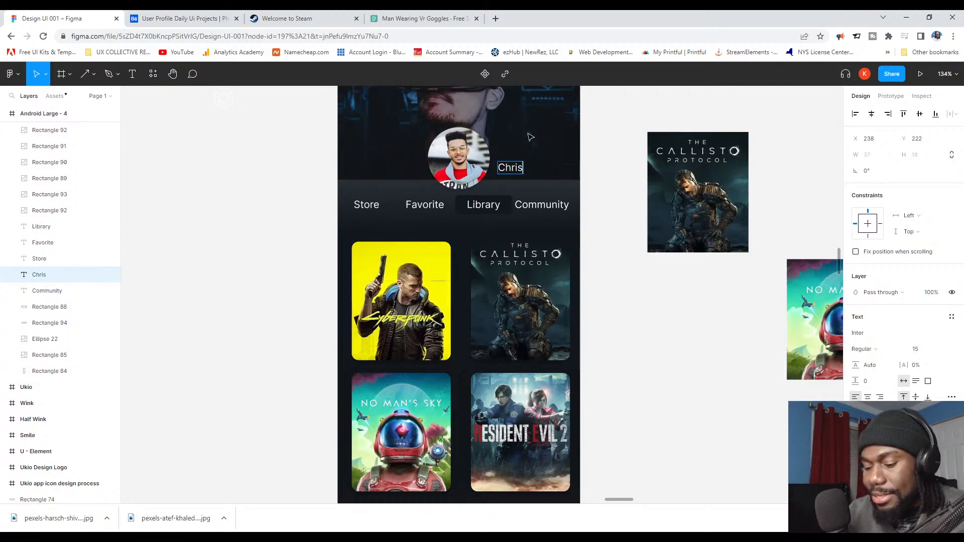
{"action": "type", "text": "tof"}
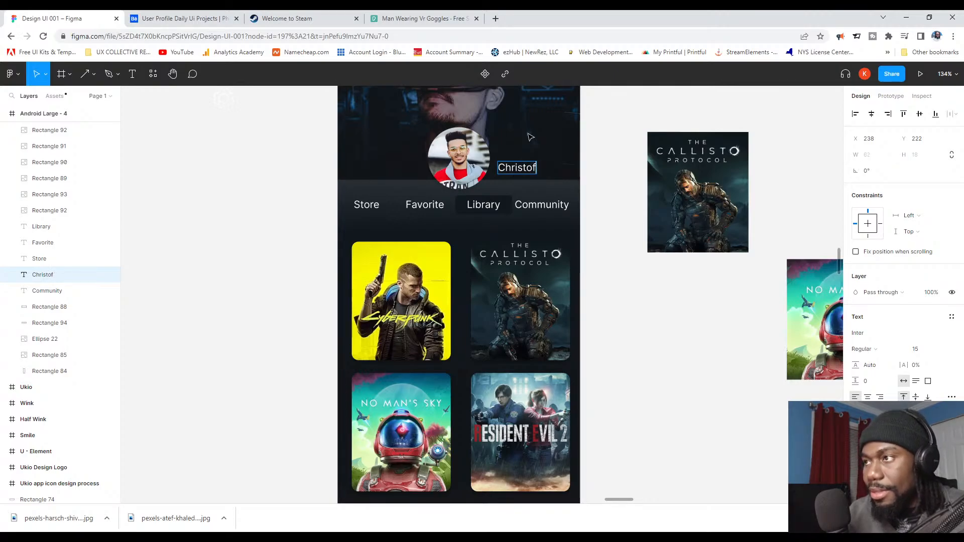
{"action": "key", "text": "BackSpace"}
{"action": "key", "text": "BackSpace"}
{"action": "key", "text": "BackSpace"}
{"action": "key", "text": "BackSpace"}
{"action": "key", "text": "BackSpace"}
{"action": "key", "text": "BackSpace"}
{"action": "key", "text": "BackSpace"}
{"action": "key", "text": "BackSpace"}
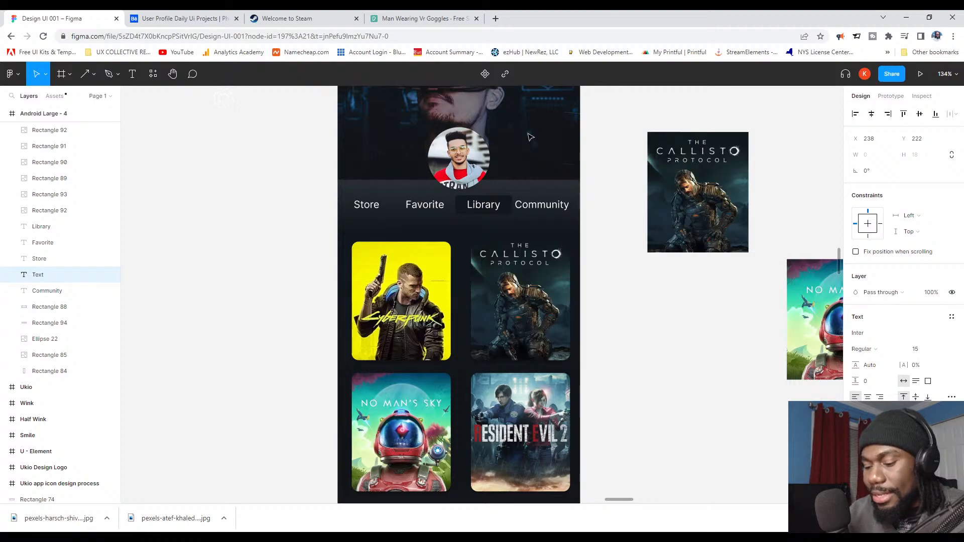
Step: Enter GDaddy as the copied label's text and move the label to just above the avatar, centered on it
{"action": "type", "text": "G"}
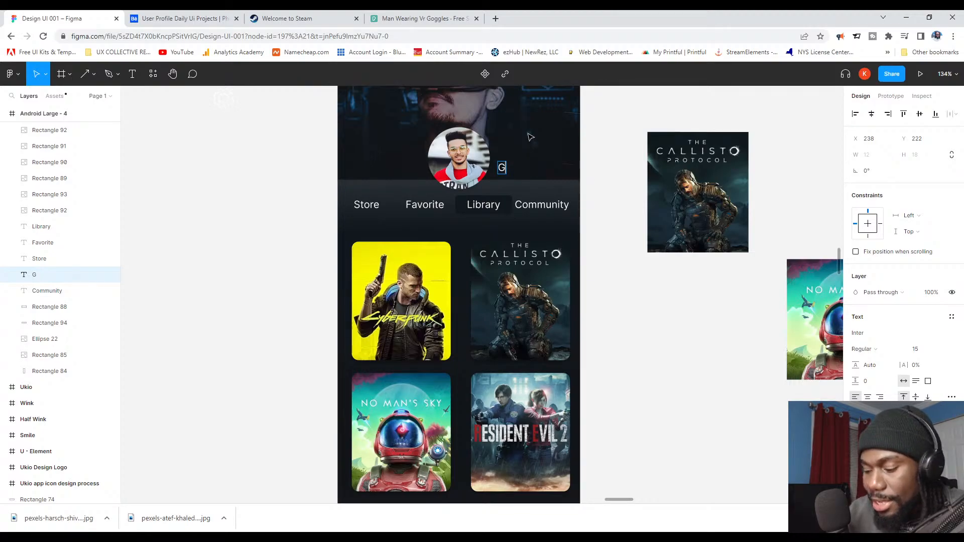
{"action": "type", "text": "-d"}
{"action": "key", "text": "BackSpace"}
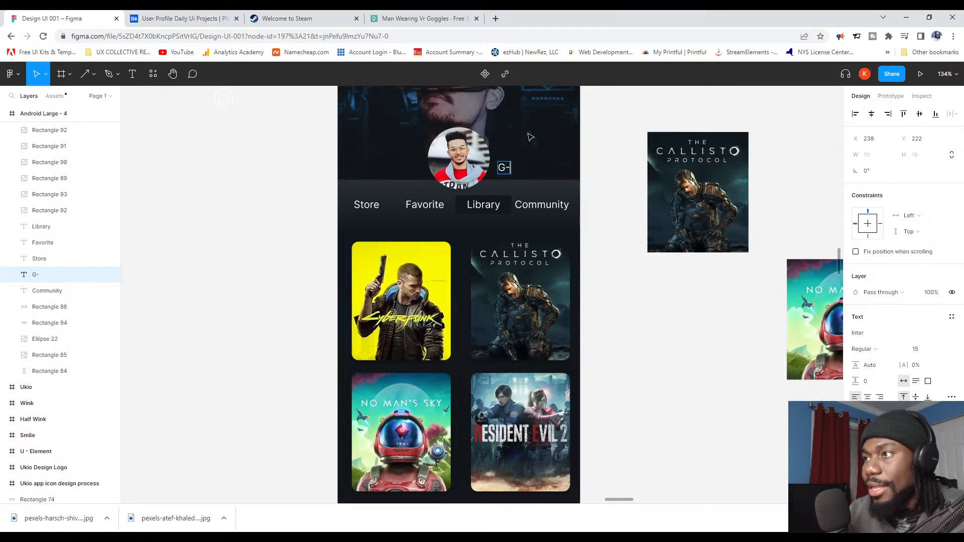
{"action": "type", "text": "Dadd"}
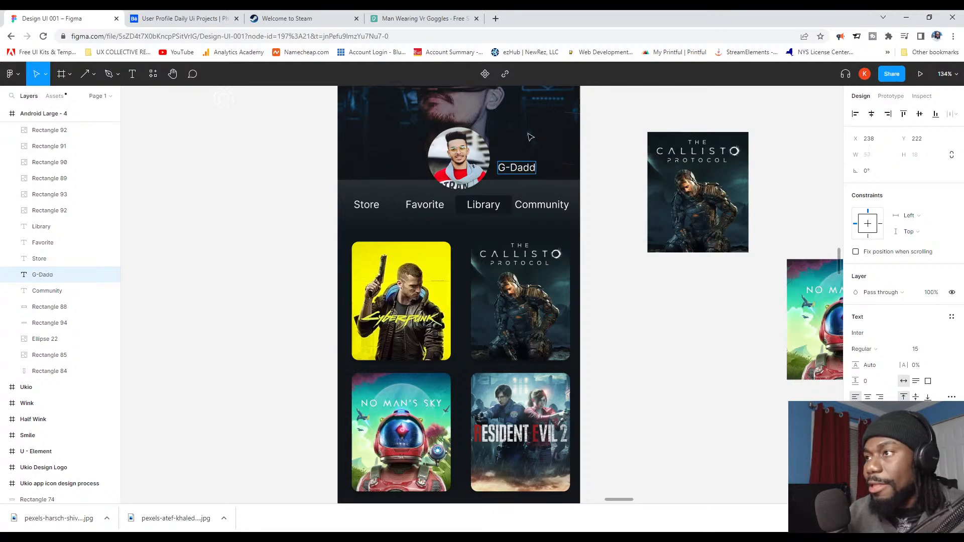
{"action": "type", "text": "y"}
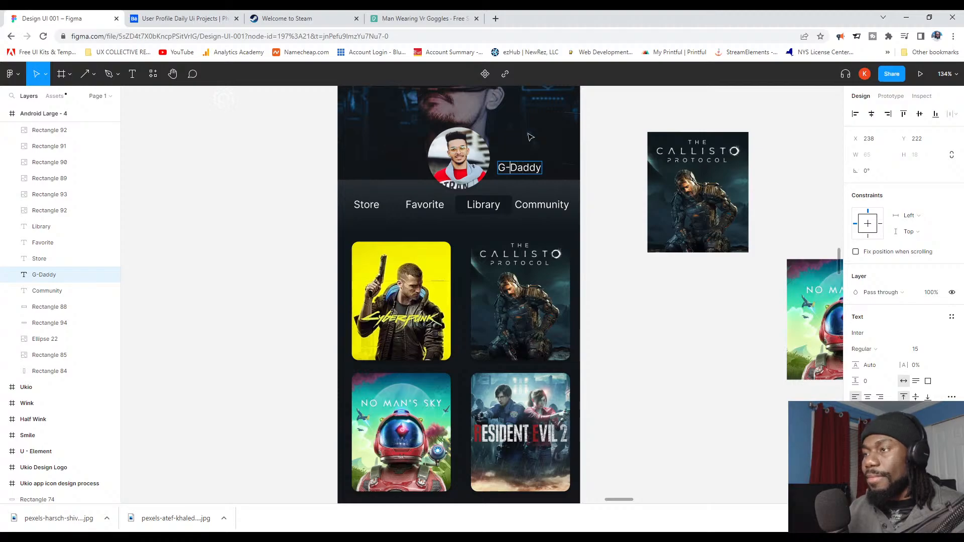
{"action": "key", "text": "BackSpace"}
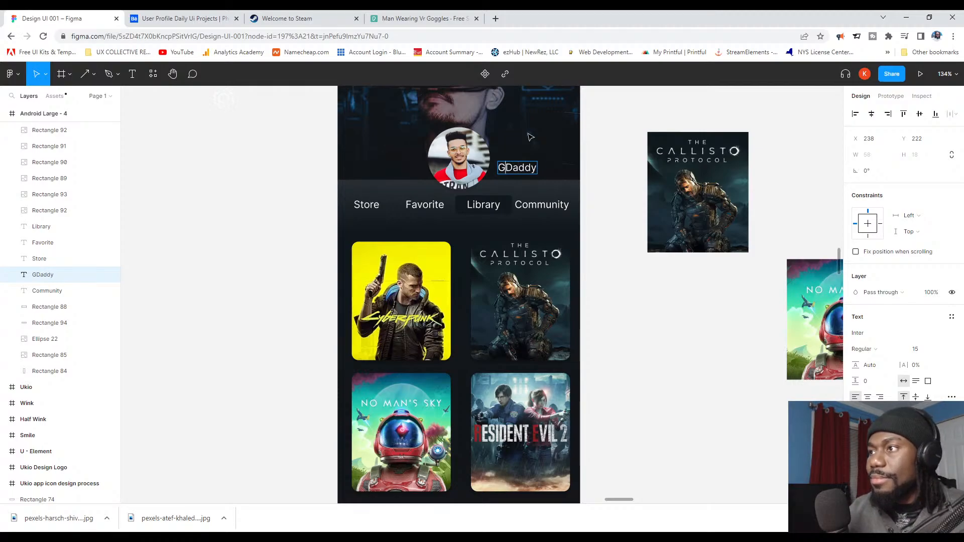
{"action": "key", "text": "BackSpace"}
{"action": "type", "text": "g"}
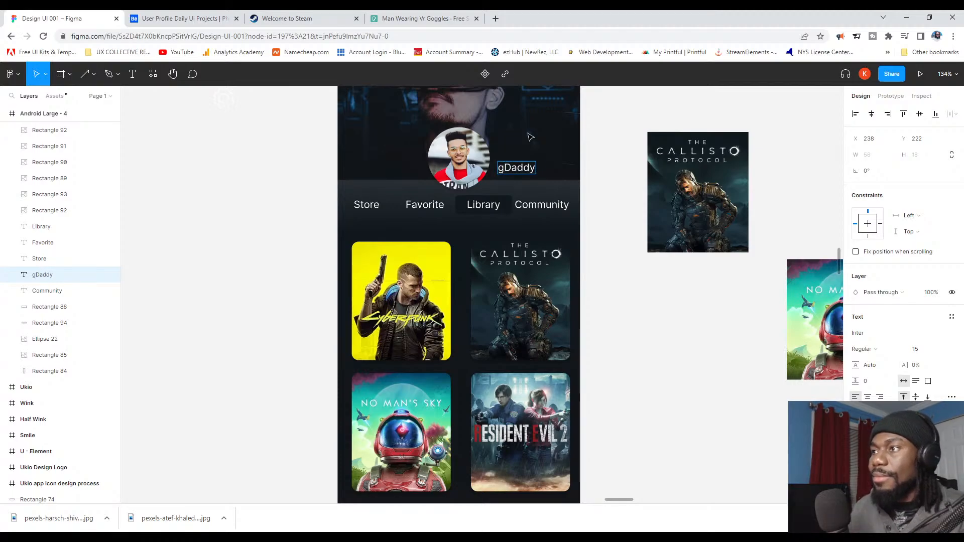
{"action": "key", "text": "BackSpace"}
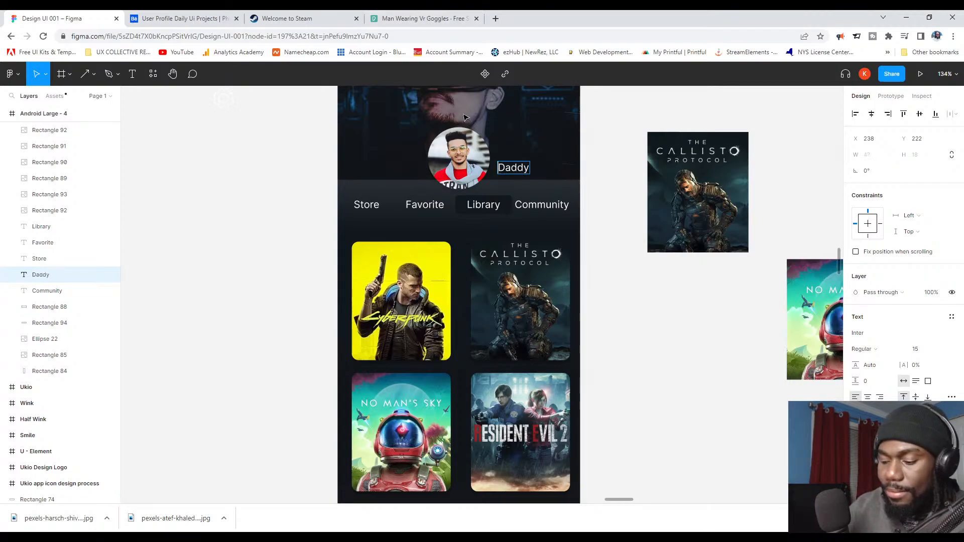
{"action": "type", "text": "G"}
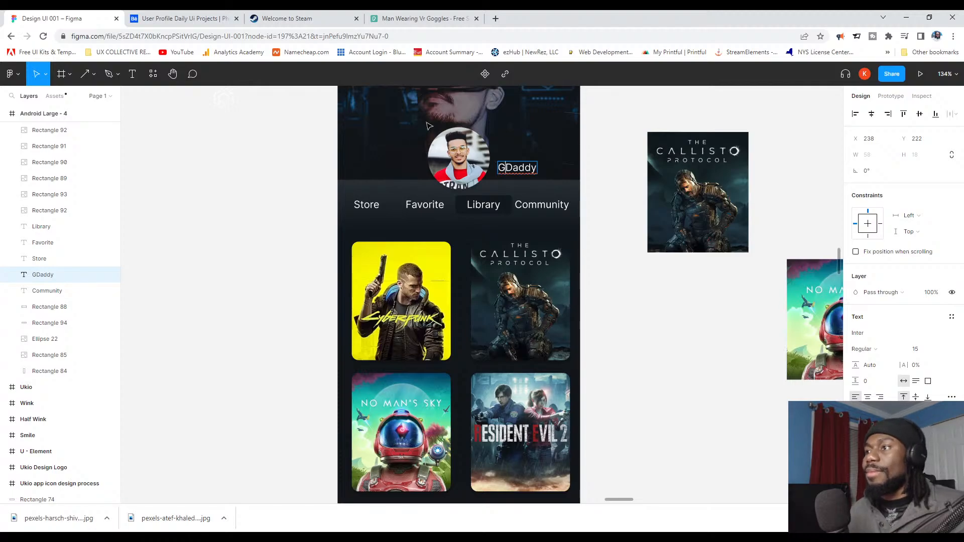
{"action": "key", "text": "Escape"}
{"action": "scroll", "coordinate": [418, 208], "scroll_direction": "down", "scroll_amount": 2}
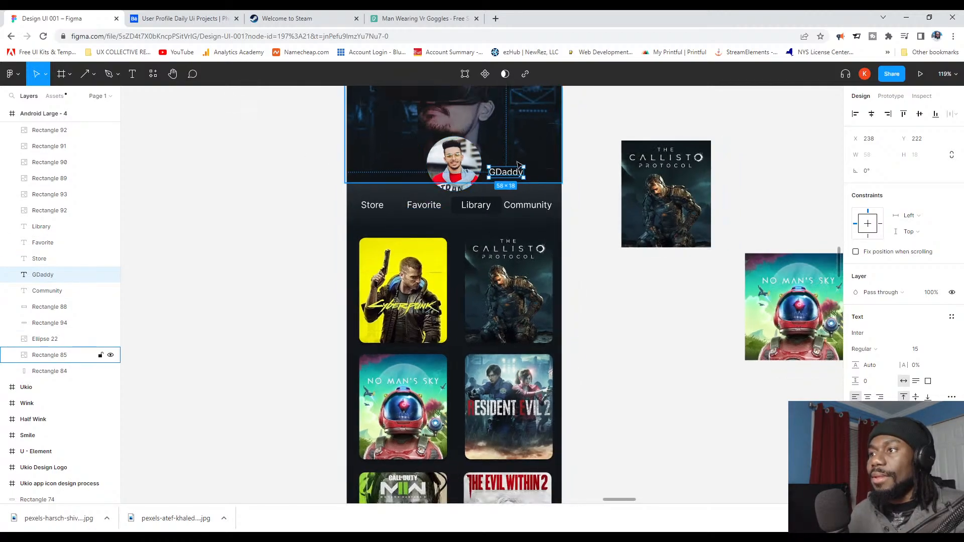
{"action": "left_click_drag", "start_coordinate": [505, 172], "coordinate": [459, 135]}
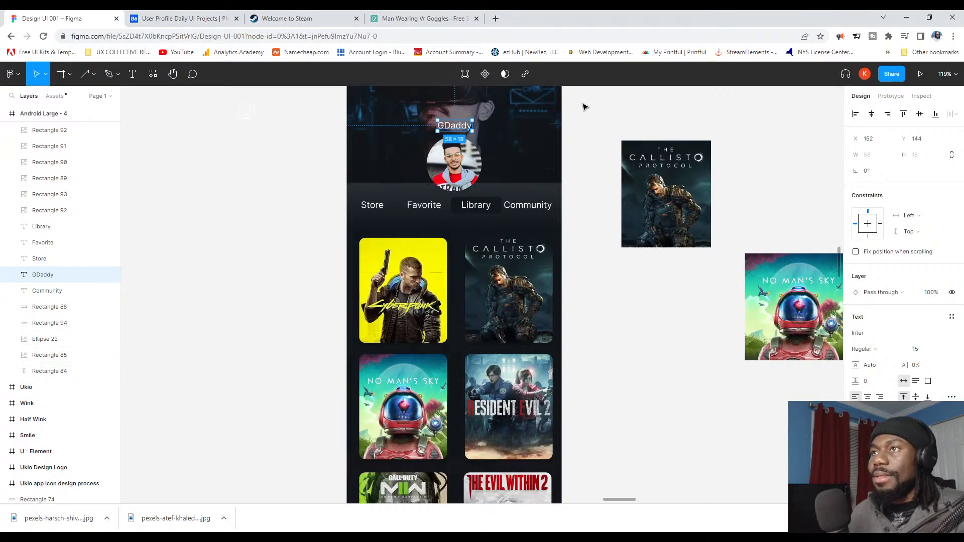
Step: Examine the user profile daily UI projects on Behance for reference and return to the Figma design
{"action": "left_click", "coordinate": [185, 18]}
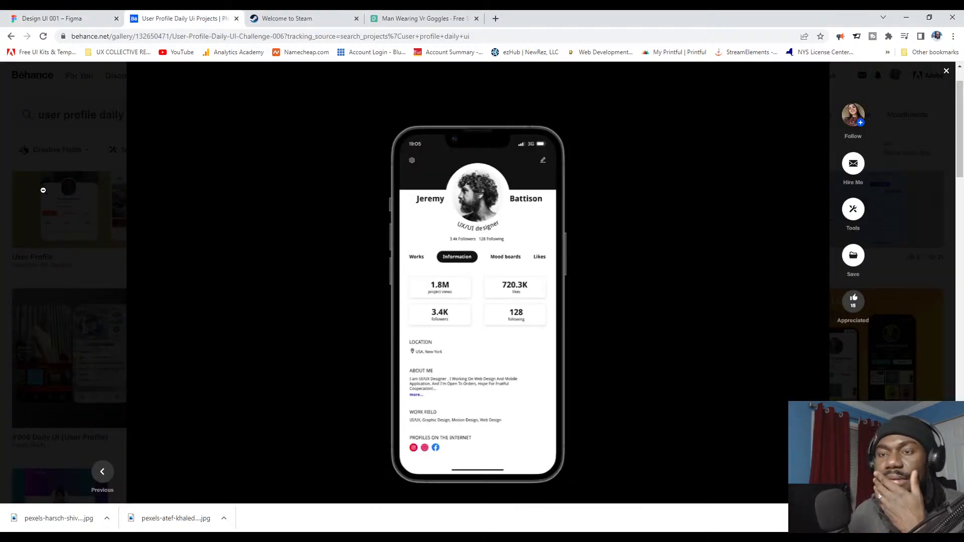
{"action": "left_click", "coordinate": [68, 168]}
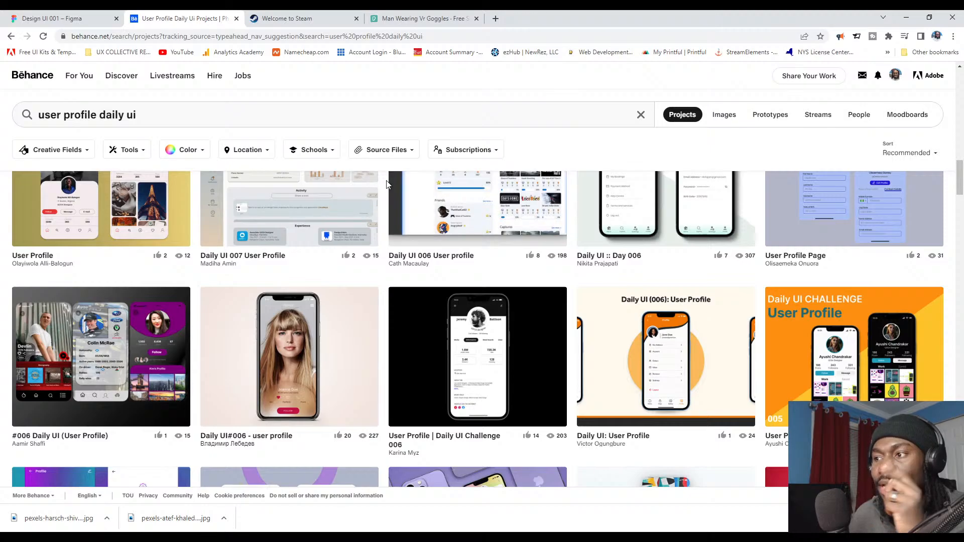
{"action": "scroll", "coordinate": [452, 281], "scroll_direction": "up", "scroll_amount": 3}
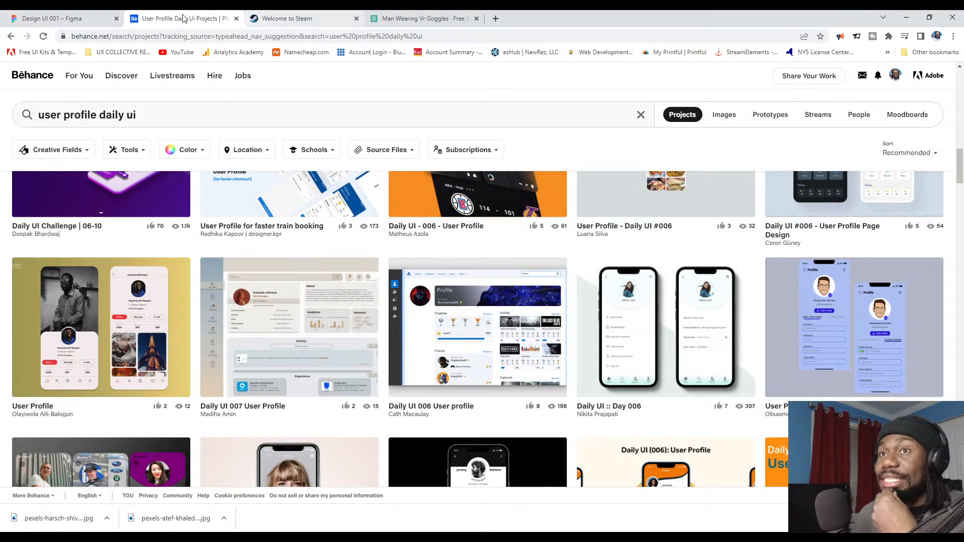
{"action": "left_click", "coordinate": [82, 19]}
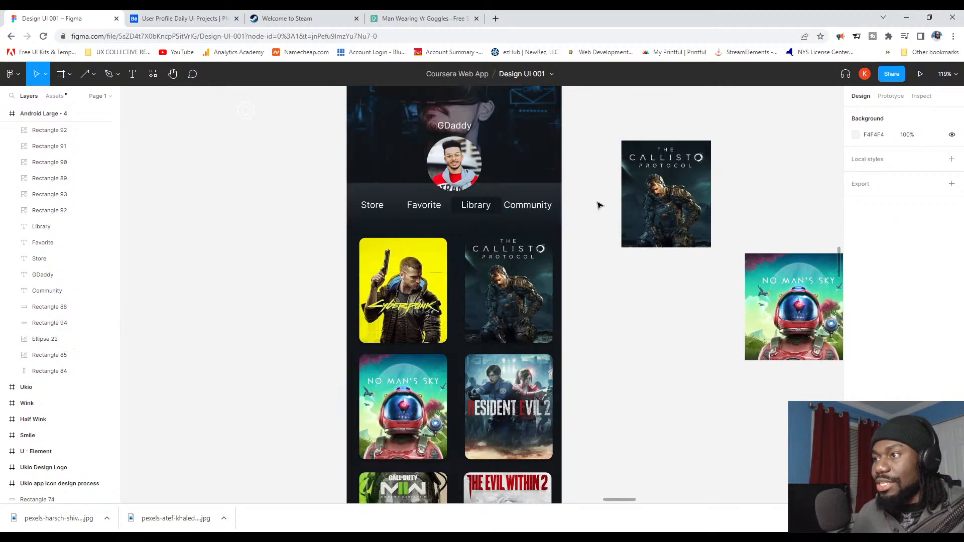
Step: Move the Store, Favorite, Library and Community labels with the Library highlight down about 15 px within the gradient bar
{"action": "left_click_drag", "start_coordinate": [583, 212], "coordinate": [340, 194]}
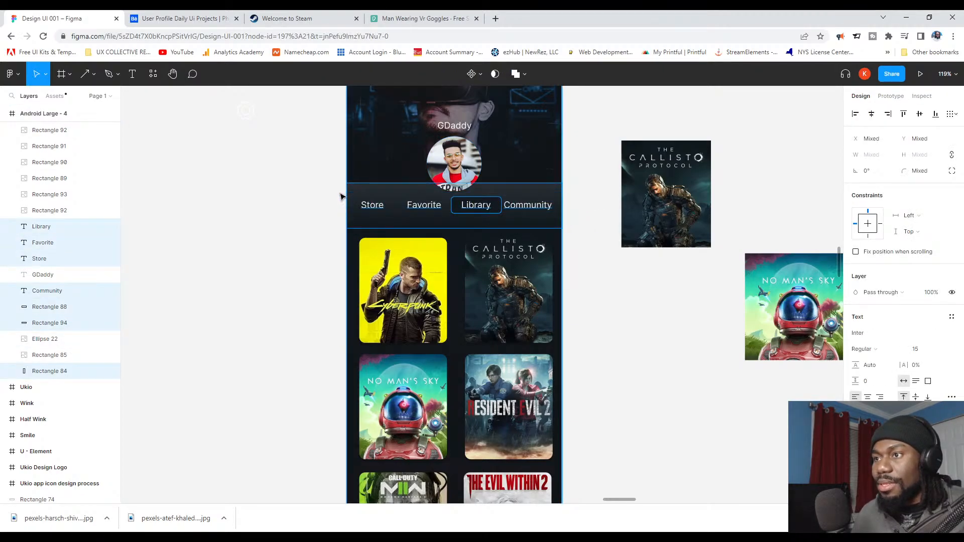
{"action": "left_click", "coordinate": [494, 191], "text": "shift"}
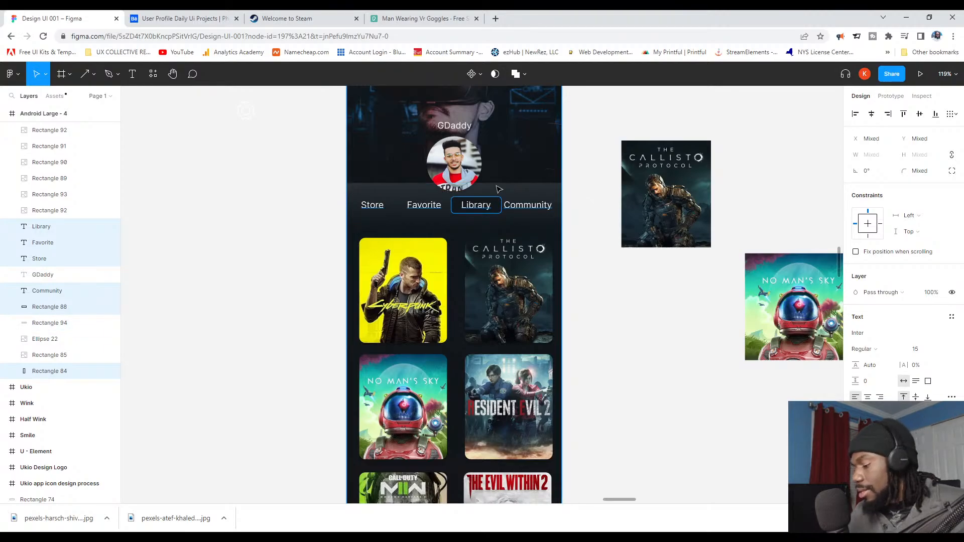
{"action": "key", "text": "Down"}
{"action": "key", "text": "Down"}
{"action": "key", "text": "Down"}
{"action": "key", "text": "Down"}
{"action": "key", "text": "Down"}
{"action": "key", "text": "Down"}
{"action": "key", "text": "Down"}
{"action": "key", "text": "Down"}
{"action": "key", "text": "Down"}
{"action": "key", "text": "Down"}
{"action": "key", "text": "Down"}
{"action": "key", "text": "Down"}
{"action": "key", "text": "Down"}
{"action": "key", "text": "Down"}
{"action": "key", "text": "Down"}
{"action": "key", "text": "Down"}
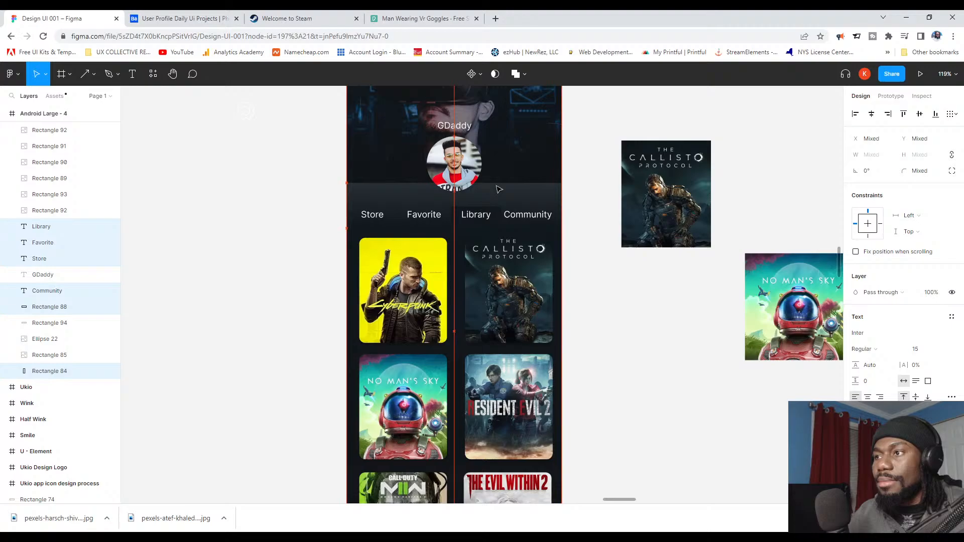
{"action": "key", "text": "Up"}
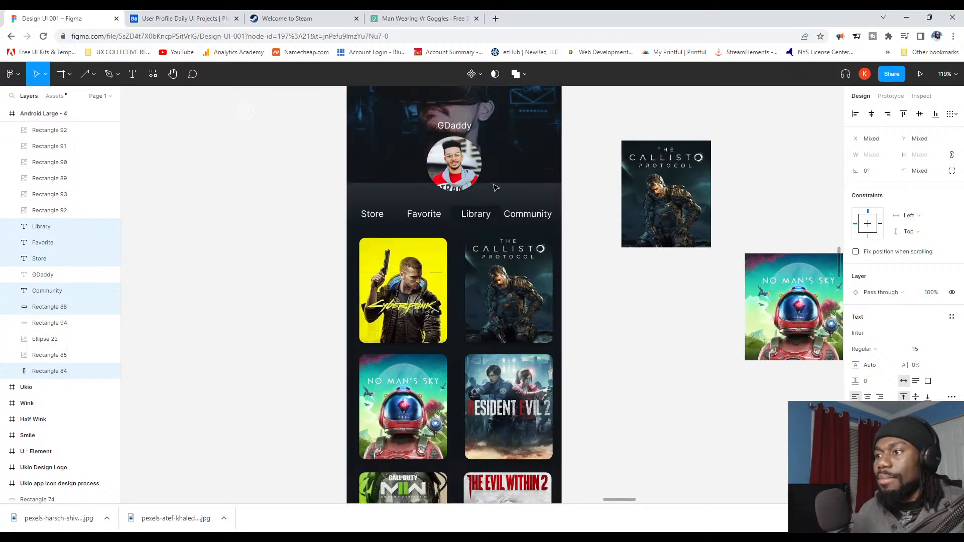
Step: Move all six game covers down together by about 11 px to widen the gap below the navigation bar
{"action": "scroll", "coordinate": [496, 187], "scroll_direction": "down", "scroll_amount": 3}
{"action": "left_click_drag", "start_coordinate": [596, 422], "coordinate": [369, 250]}
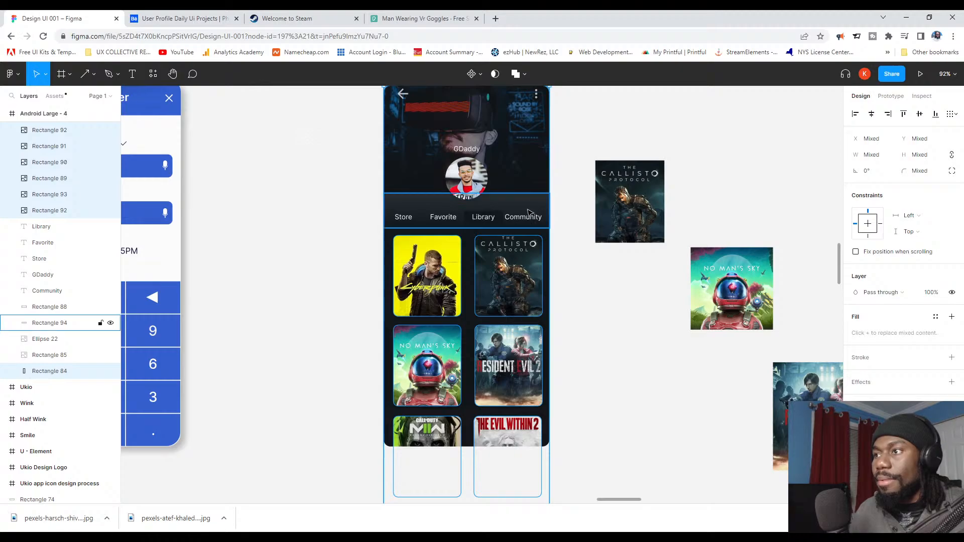
{"action": "left_click", "coordinate": [466, 311], "text": "shift"}
{"action": "key", "text": "Down"}
{"action": "key", "text": "Down"}
{"action": "key", "text": "Down"}
{"action": "key", "text": "Down"}
{"action": "key", "text": "Down"}
{"action": "key", "text": "Down"}
{"action": "key", "text": "Down"}
{"action": "key", "text": "Down"}
{"action": "key", "text": "Down"}
{"action": "key", "text": "Down"}
{"action": "key", "text": "Down"}
{"action": "key", "text": "Down"}
{"action": "key", "text": "Down"}
{"action": "key", "text": "Down"}
{"action": "key", "text": "Down"}
{"action": "key", "text": "Down"}
{"action": "key", "text": "Down"}
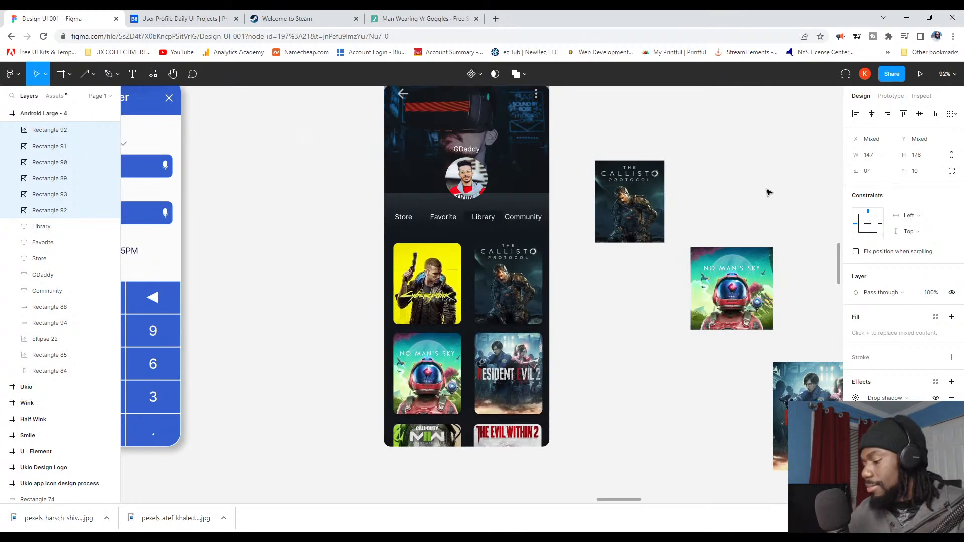
{"action": "key", "text": "Up"}
{"action": "key", "text": "Up"}
{"action": "key", "text": "Up"}
{"action": "key", "text": "Up"}
{"action": "key", "text": "Up"}
{"action": "key", "text": "Up"}
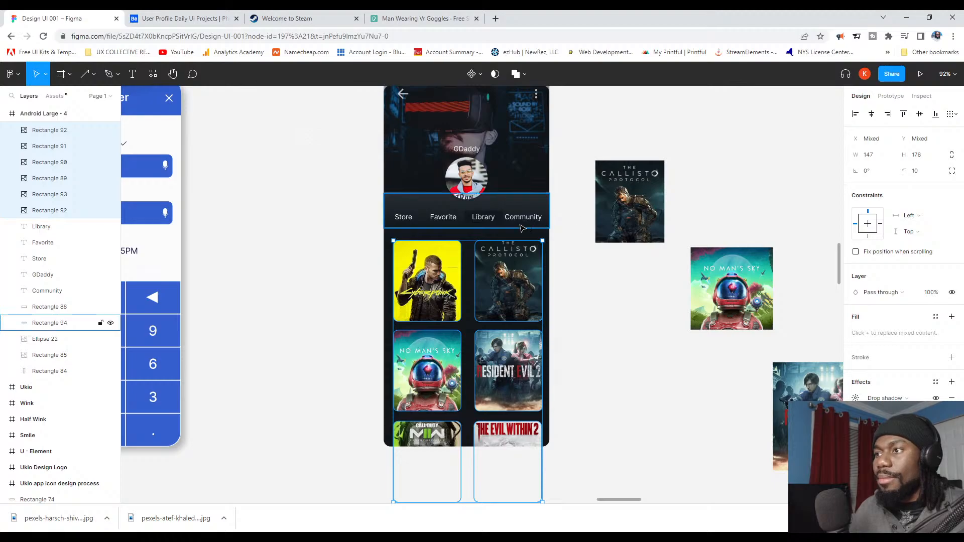
Step: Move the GDaddy label directly beneath the avatar and set its font size to 10
{"action": "scroll", "coordinate": [499, 209], "scroll_direction": "up", "scroll_amount": 5}
{"action": "left_click_drag", "start_coordinate": [459, 110], "coordinate": [463, 206]}
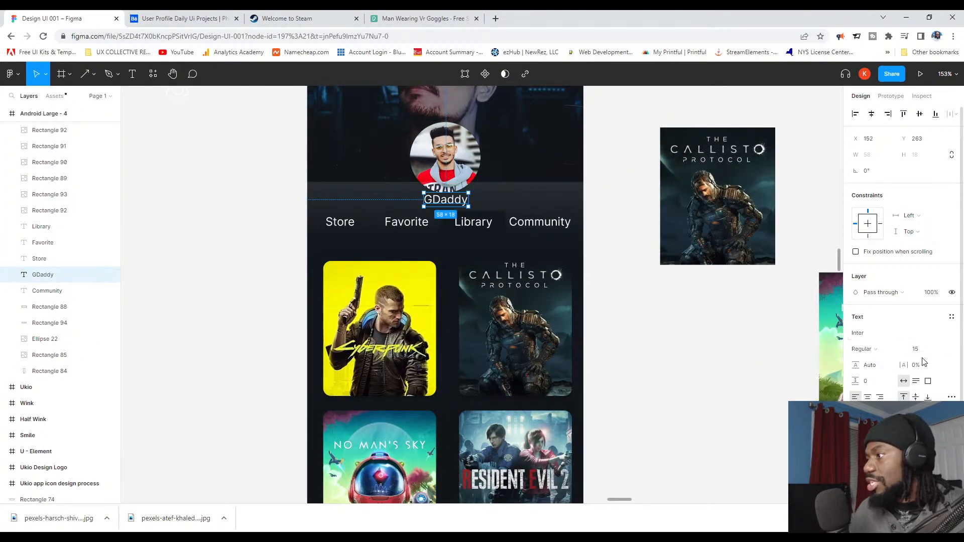
{"action": "left_click", "coordinate": [919, 353]}
{"action": "key", "text": "Return"}
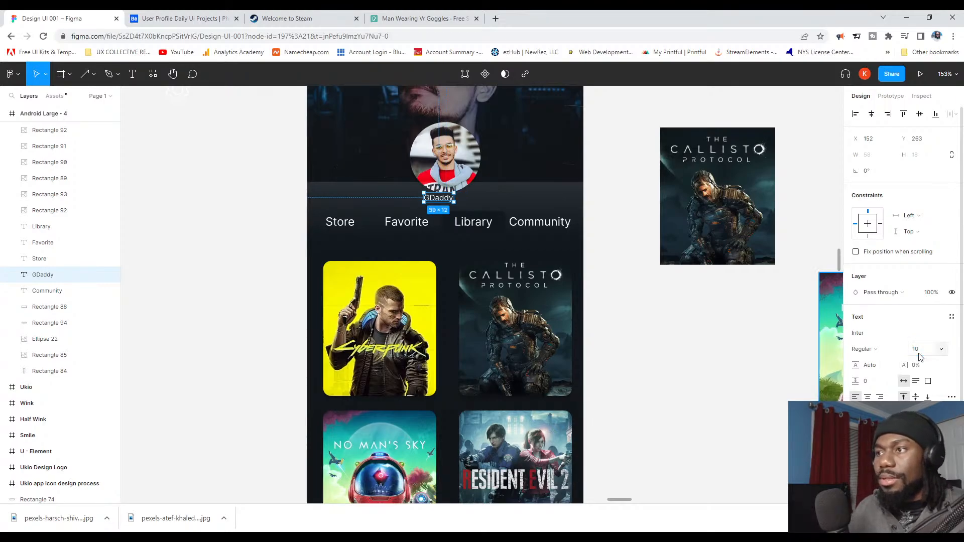
Step: Shift the GDaddy label right to X 161 so it is centered under the avatar
{"action": "key", "text": "Right"}
{"action": "key", "text": "shift+Right"}
{"action": "key", "text": "Right"}
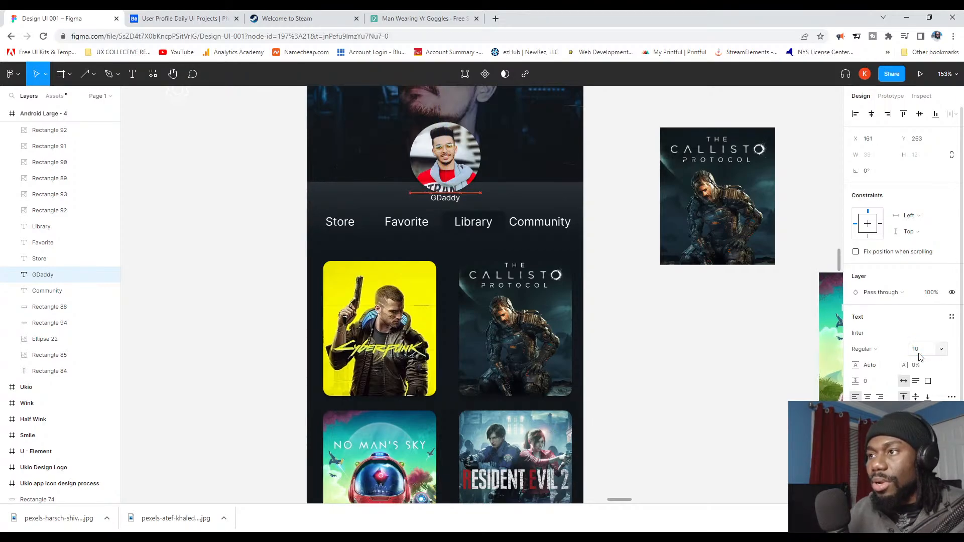
Step: Set the GDaddy label's font size to 12 and shift it left to X 158, centered under the avatar
{"action": "key", "text": "Left"}
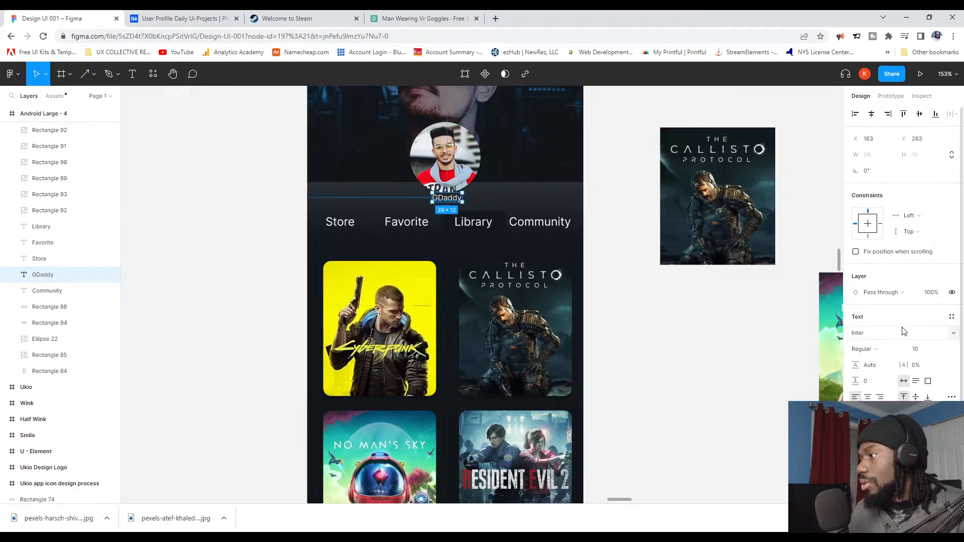
{"action": "left_click", "coordinate": [922, 354]}
{"action": "key", "text": "Return"}
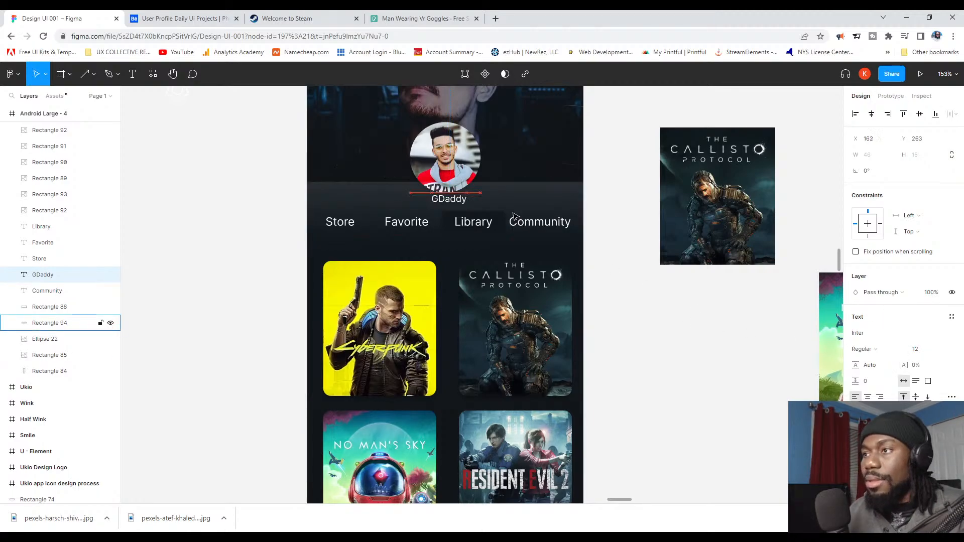
{"action": "key", "text": "Left"}
{"action": "key", "text": "Left"}
{"action": "key", "text": "Left"}
{"action": "key", "text": "Left"}
{"action": "key", "text": "Left"}
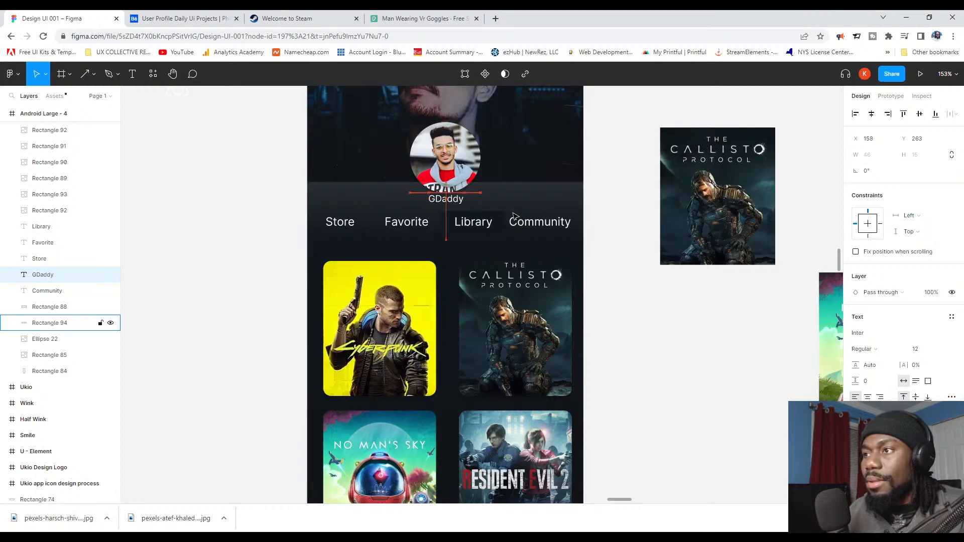
{"action": "left_click", "coordinate": [621, 241]}
{"action": "scroll", "coordinate": [617, 236], "scroll_direction": "down", "scroll_amount": 3}
{"action": "scroll", "coordinate": [605, 236], "scroll_direction": "up", "scroll_amount": 3}
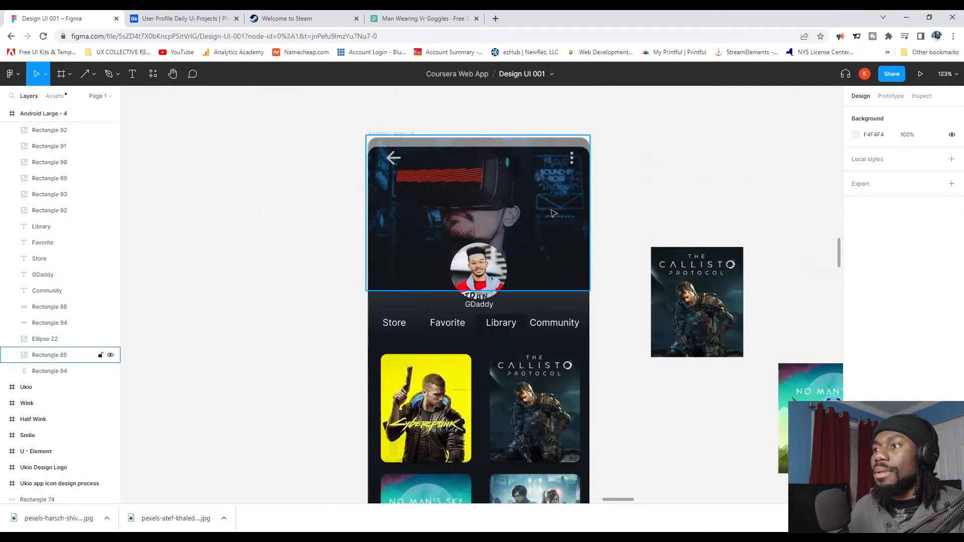
{"action": "scroll", "coordinate": [613, 334], "scroll_direction": "down", "scroll_amount": 1}
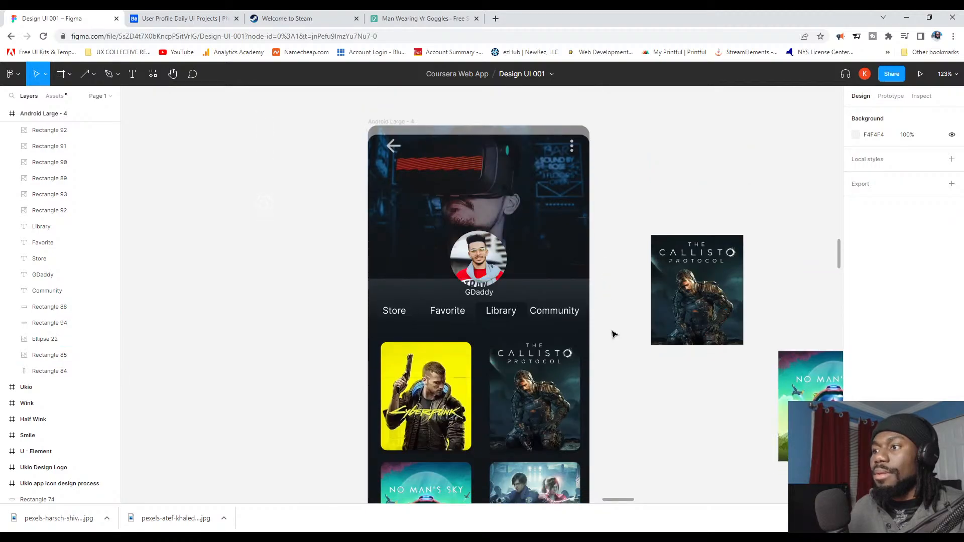
Step: Extend the gradient bar behind the navigation labels downward to a height of 85
{"action": "left_click", "coordinate": [506, 293]}
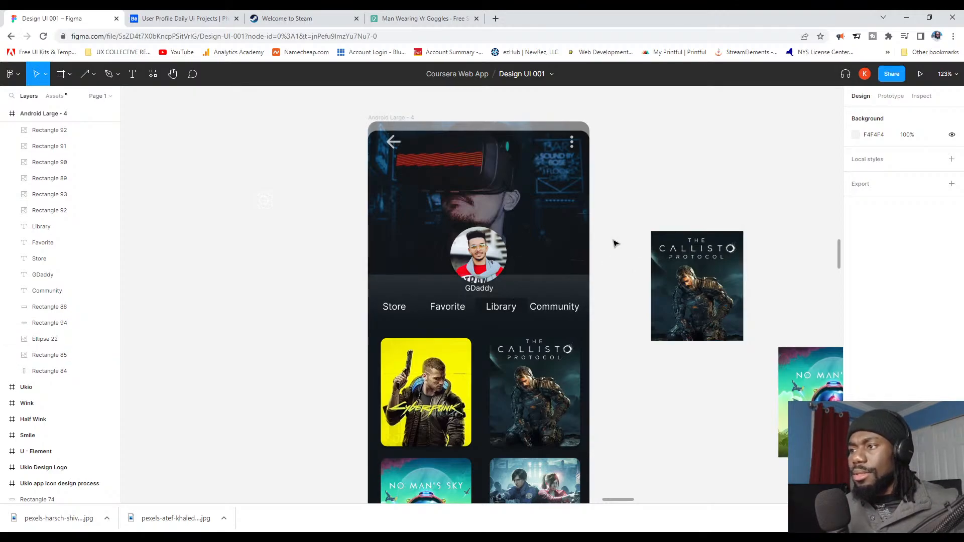
{"action": "left_click_drag", "start_coordinate": [511, 298], "coordinate": [616, 301]}
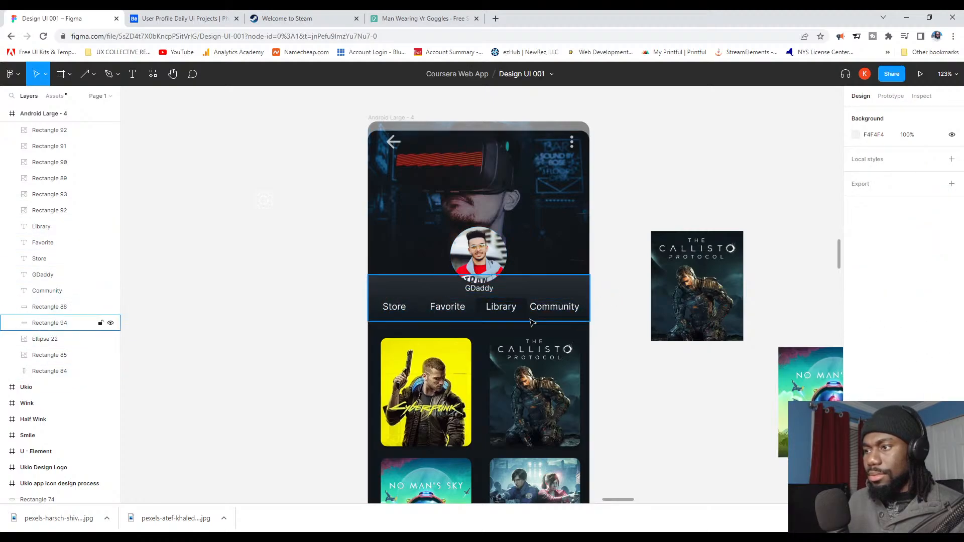
{"action": "left_click", "coordinate": [552, 293]}
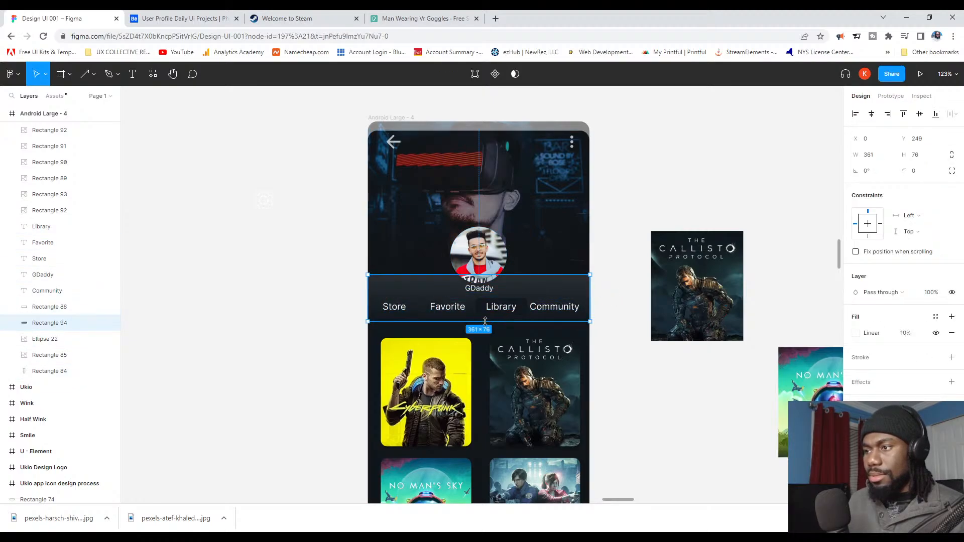
{"action": "left_click_drag", "start_coordinate": [485, 322], "coordinate": [485, 327]}
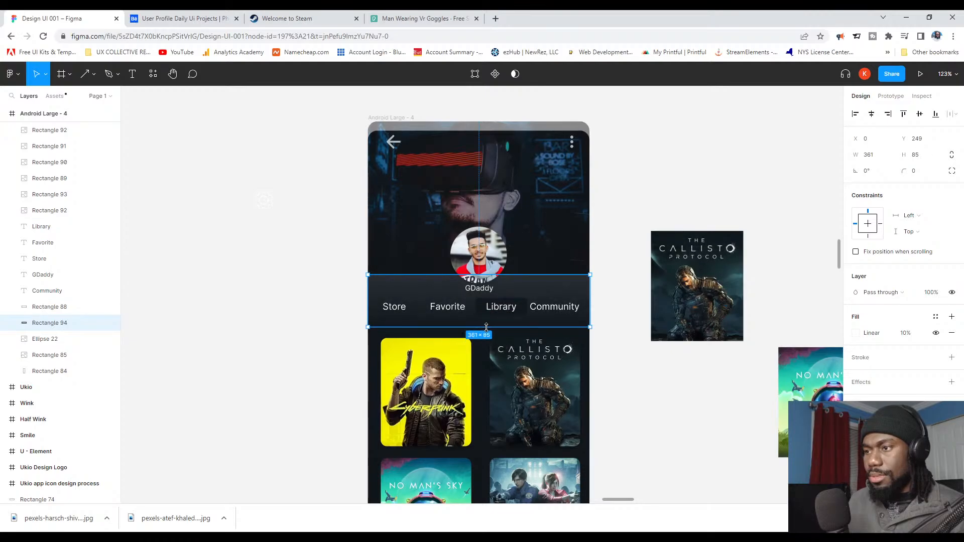
{"action": "left_click", "coordinate": [637, 349]}
Step: Try to nudge the Store, Favorite, Library and Community labels with the Library highlight down within the enlarged gradient bar
{"action": "left_click_drag", "start_coordinate": [606, 315], "coordinate": [376, 295]}
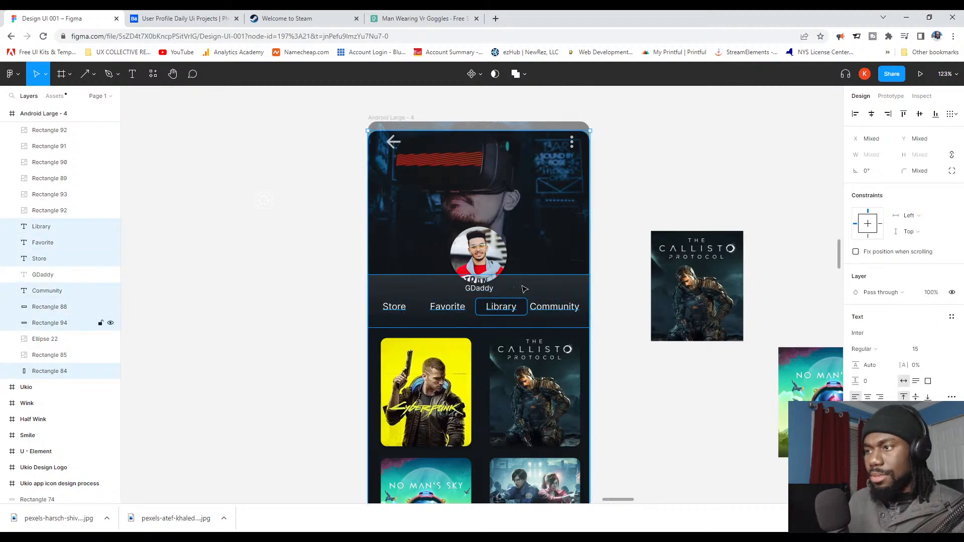
{"action": "left_click", "coordinate": [531, 287], "text": "shift"}
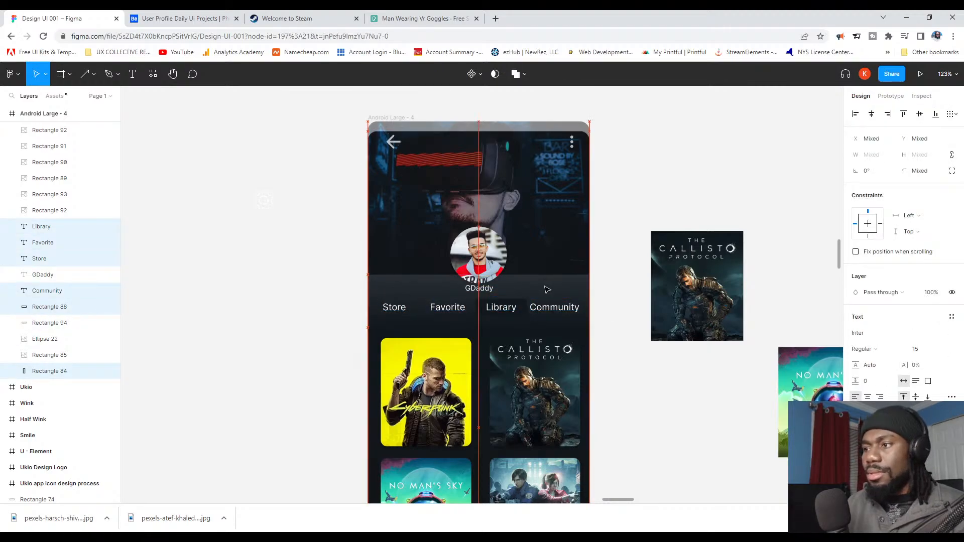
{"action": "key", "text": "Down"}
{"action": "key", "text": "Down"}
{"action": "key", "text": "Down"}
{"action": "key", "text": "Down"}
{"action": "key", "text": "Down"}
{"action": "key", "text": "Down"}
{"action": "key", "text": "Down"}
{"action": "key", "text": "Up"}
{"action": "key", "text": "Up"}
{"action": "key", "text": "Up"}
{"action": "key", "text": "Up"}
{"action": "key", "text": "Up"}
{"action": "key", "text": "Up"}
{"action": "key", "text": "Up"}
{"action": "key", "text": "Up"}
{"action": "key", "text": "Up"}
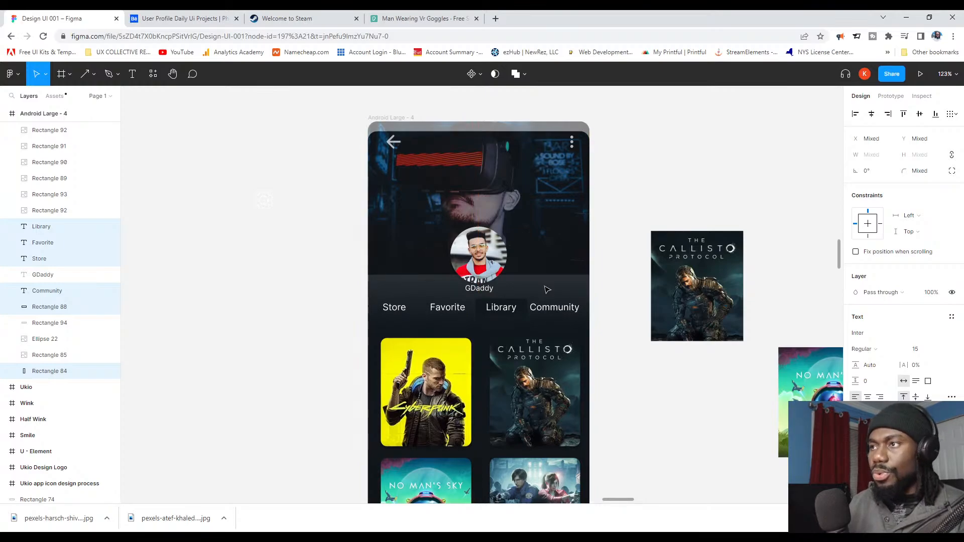
{"action": "key", "text": "Escape"}
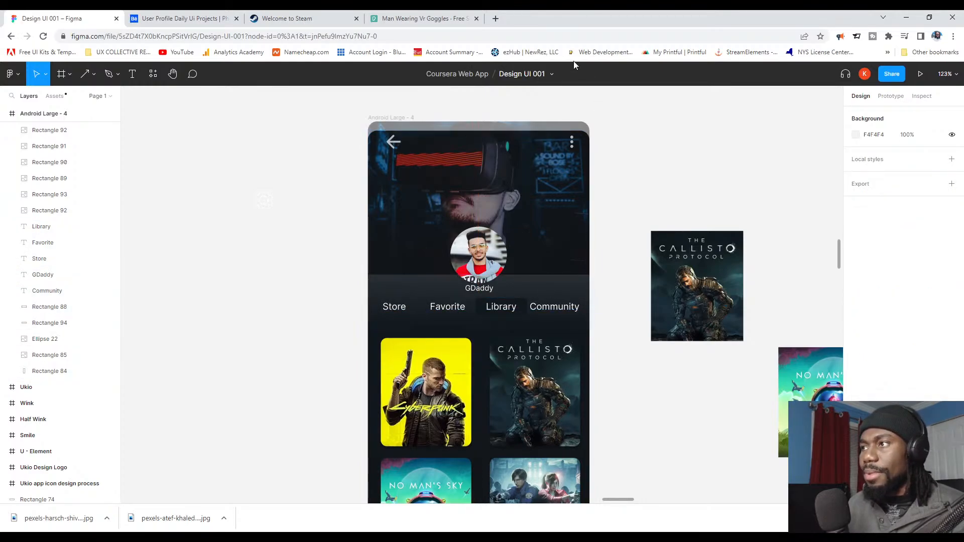
Step: Move the screen's dark background rectangle up to Y 0 so it aligns with the top of the phone frame
{"action": "left_click", "coordinate": [486, 360]}
{"action": "key", "text": "Up"}
{"action": "key", "text": "Up"}
{"action": "key", "text": "Up"}
{"action": "key", "text": "Up"}
{"action": "key", "text": "Up"}
{"action": "key", "text": "Up"}
{"action": "key", "text": "Up"}
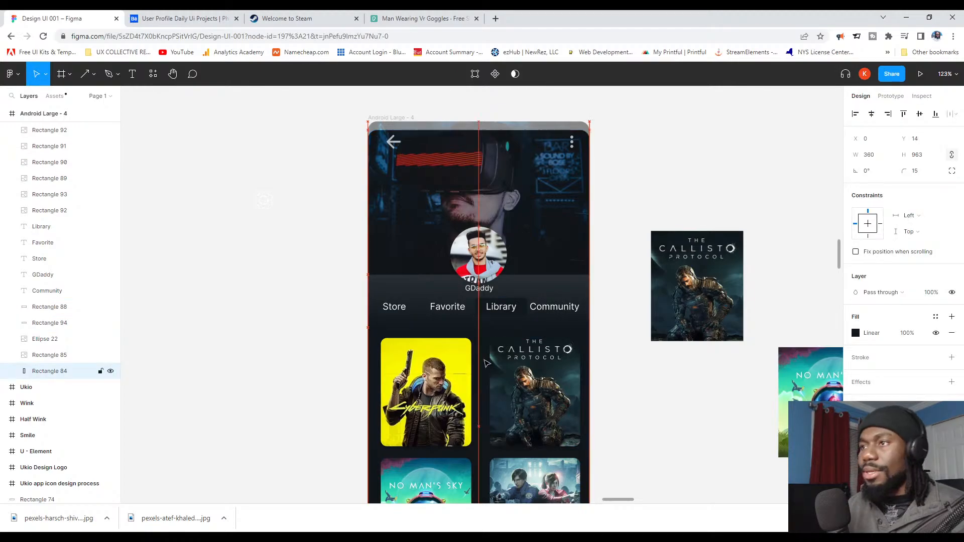
{"action": "key", "text": "Up"}
{"action": "key", "text": "Up"}
{"action": "key", "text": "Up"}
{"action": "key", "text": "Up"}
{"action": "key", "text": "Up"}
{"action": "key", "text": "Up"}
{"action": "key", "text": "Up"}
{"action": "key", "text": "Up"}
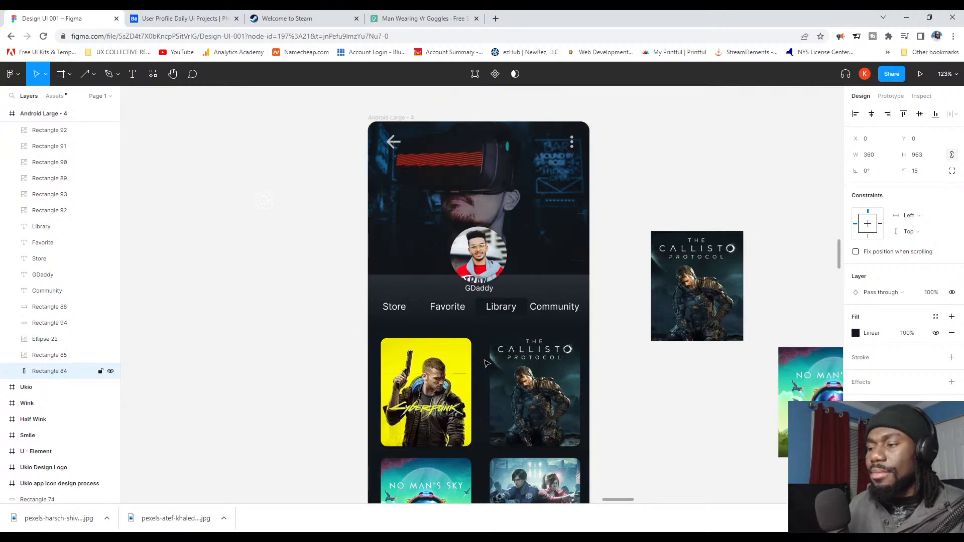
{"action": "left_click", "coordinate": [623, 312]}
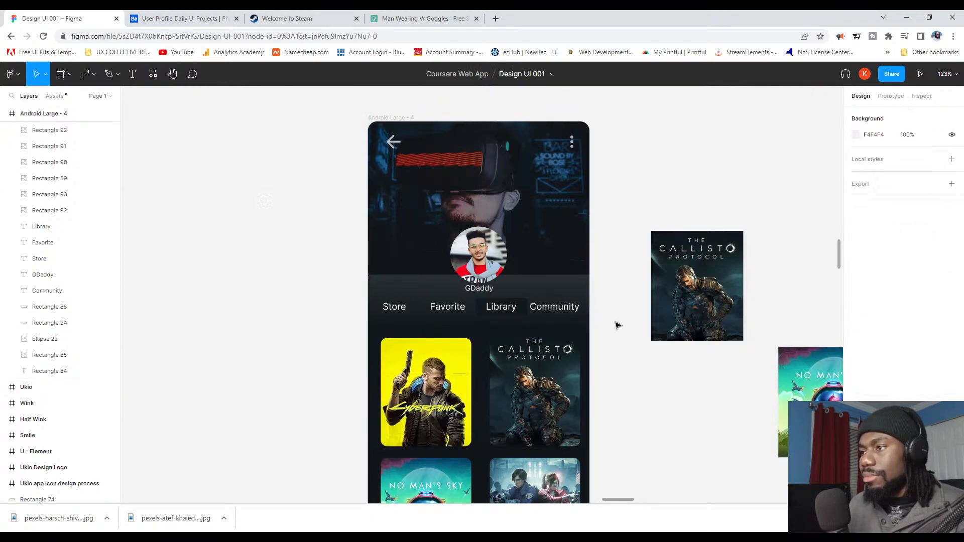
Step: Try to nudge the navigation labels and the GDaddy label down together within the gradient bar
{"action": "left_click_drag", "start_coordinate": [615, 320], "coordinate": [376, 285]}
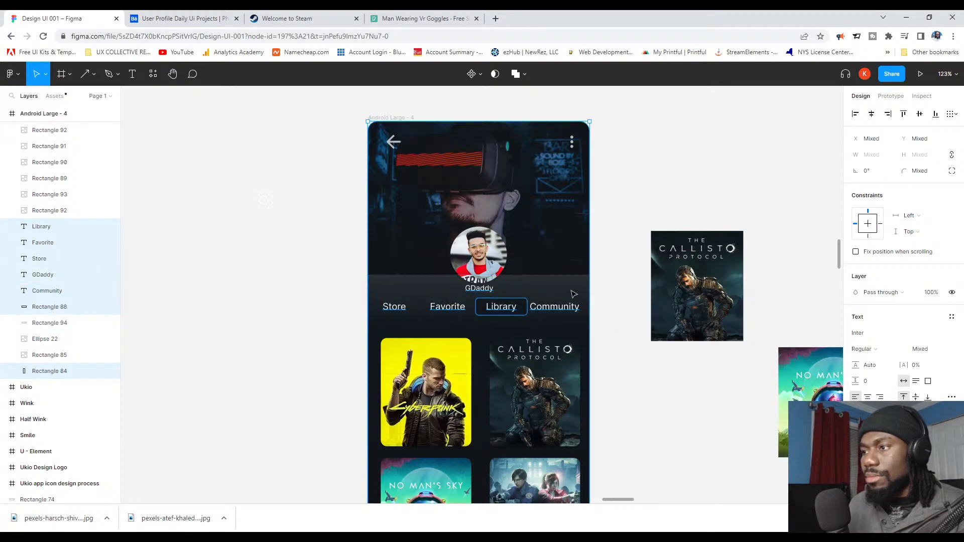
{"action": "key", "text": "Down"}
{"action": "key", "text": "Down"}
{"action": "key", "text": "Down"}
{"action": "key", "text": "Down"}
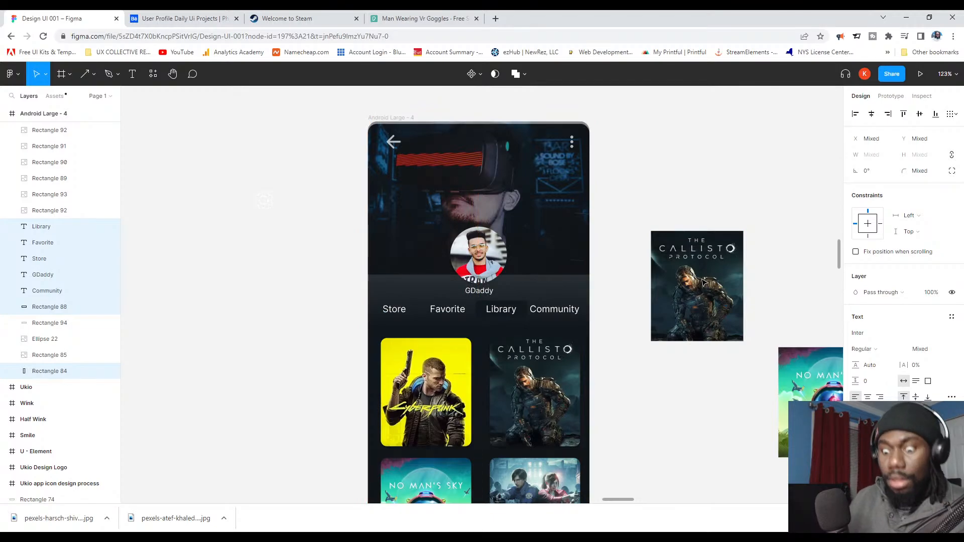
{"action": "key", "text": "Up"}
{"action": "key", "text": "Up"}
{"action": "key", "text": "Up"}
{"action": "key", "text": "Up"}
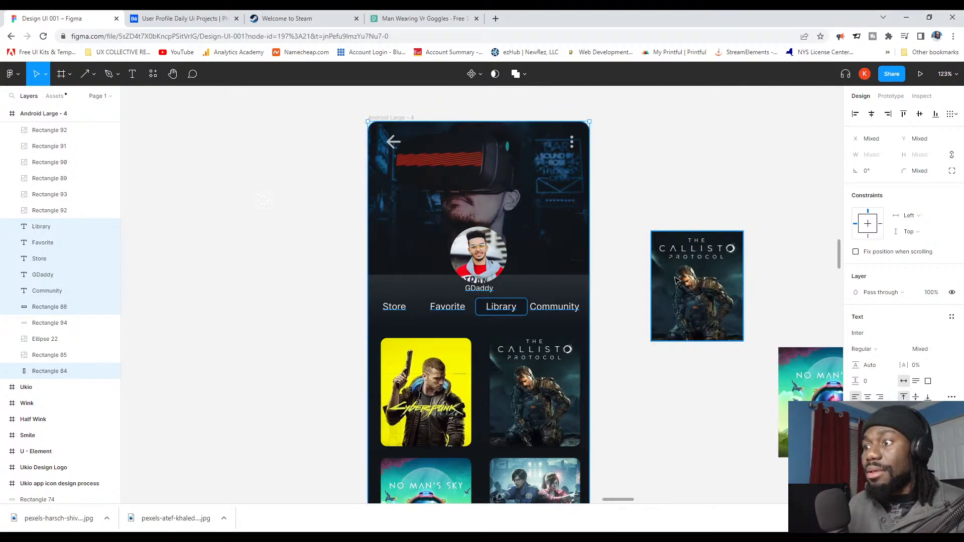
Step: Move only the navigation labels, Library highlight and GDaddy label down 8 px, leaving the background and gradient bar out of the selection
{"action": "key", "text": "ctrl+z"}
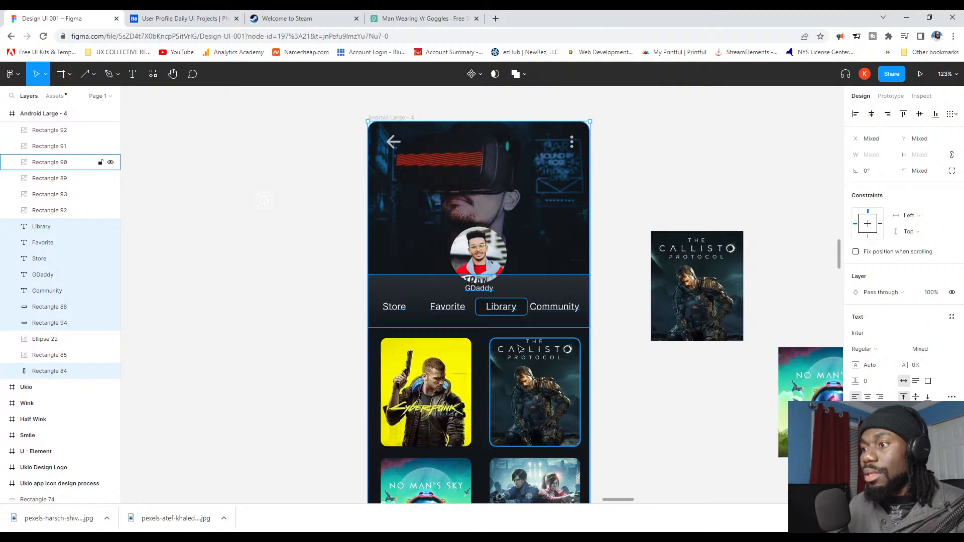
{"action": "left_click", "coordinate": [49, 371], "text": "shift"}
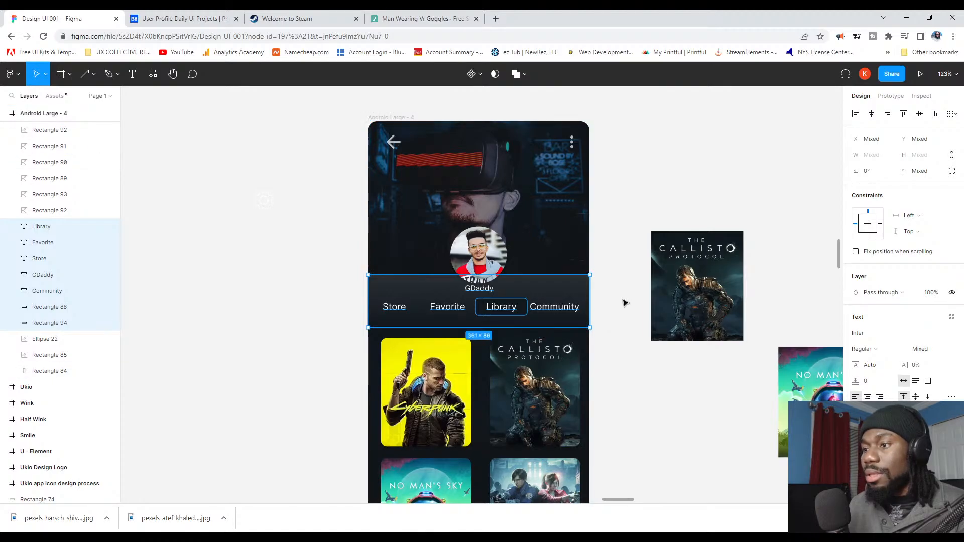
{"action": "left_click", "coordinate": [581, 320], "text": "shift"}
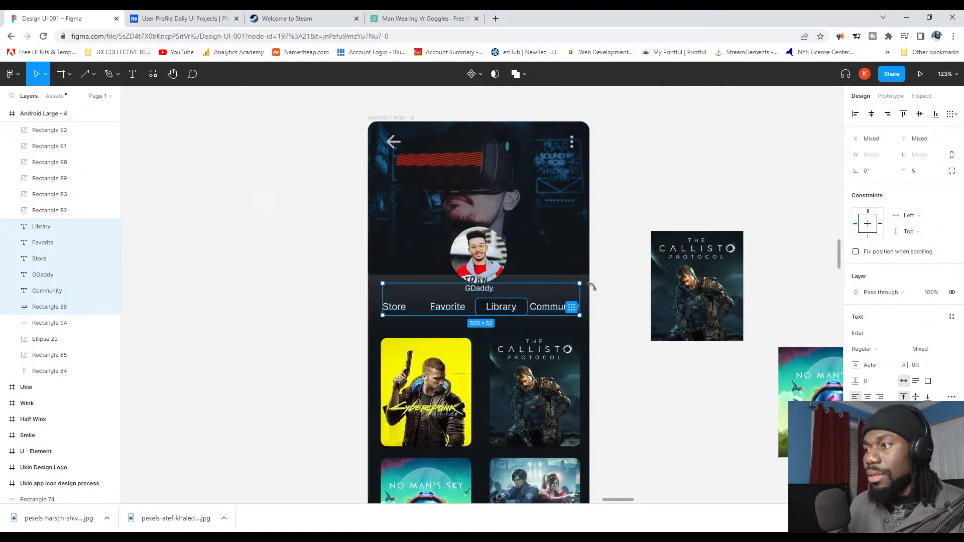
{"action": "key", "text": "Down"}
{"action": "key", "text": "Down"}
{"action": "key", "text": "Down"}
{"action": "key", "text": "Down"}
{"action": "key", "text": "Down"}
{"action": "key", "text": "Down"}
{"action": "key", "text": "Down"}
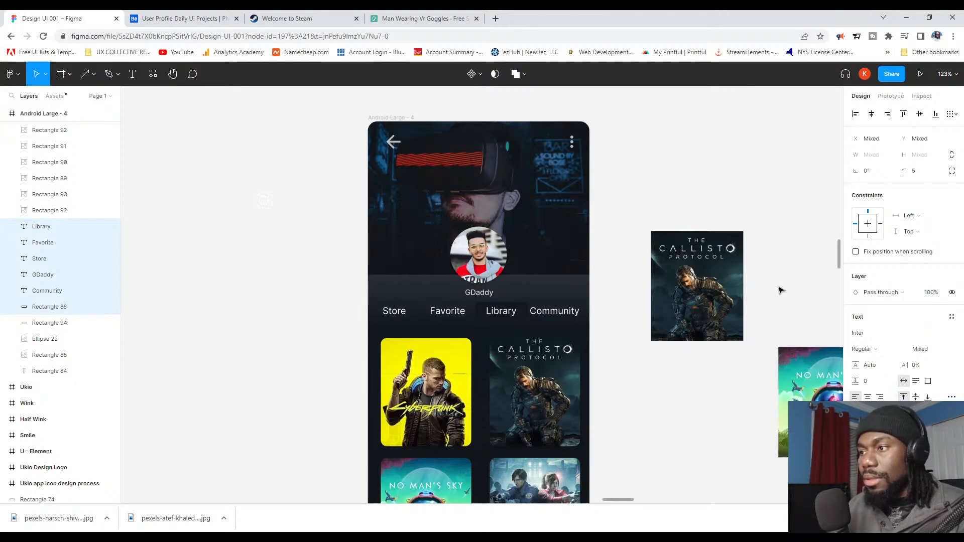
{"action": "key", "text": "Down"}
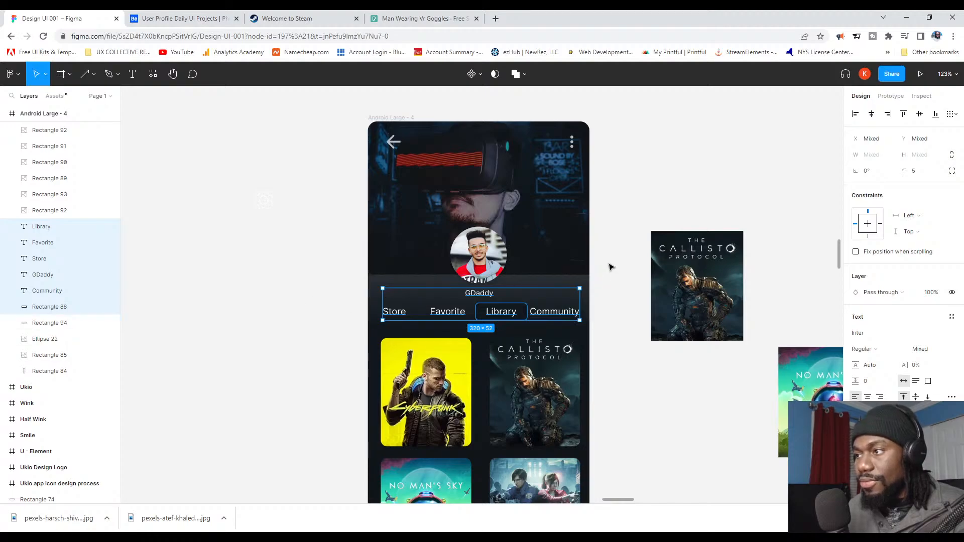
{"action": "left_click", "coordinate": [609, 266]}
Step: Move the GDaddy label up to Y 264, closer to the avatar, and shift both up together by about 2 px
{"action": "left_click", "coordinate": [484, 294]}
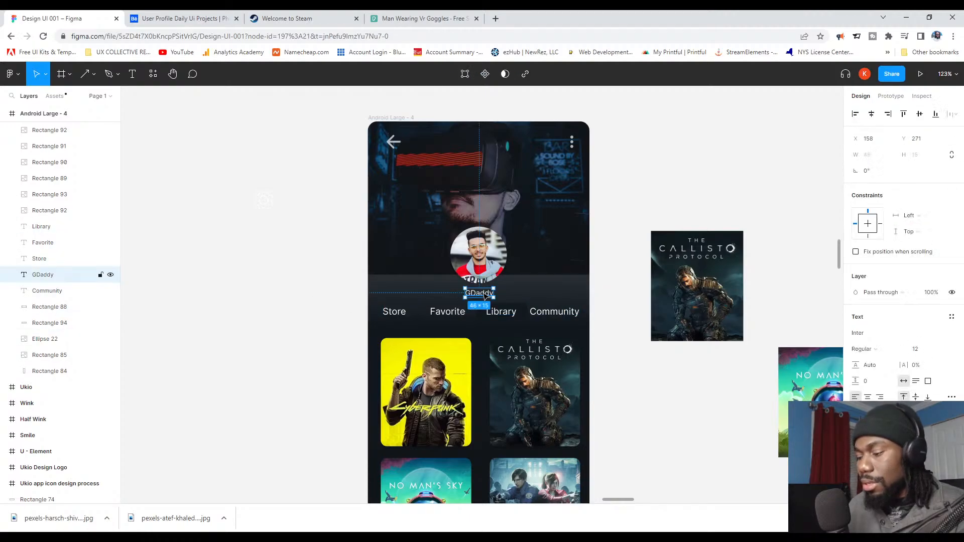
{"action": "left_click_drag", "start_coordinate": [484, 296], "coordinate": [485, 296]}
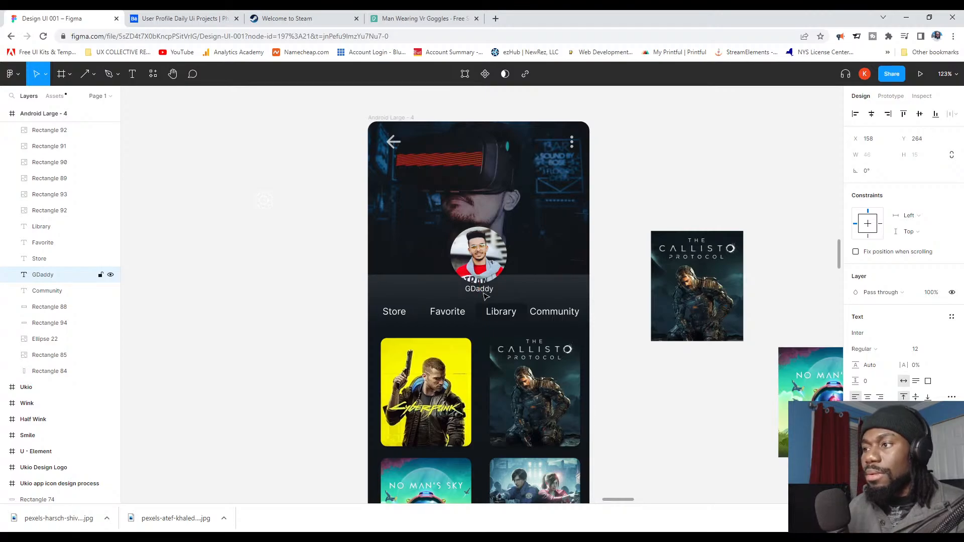
{"action": "left_click", "coordinate": [496, 251], "text": "shift"}
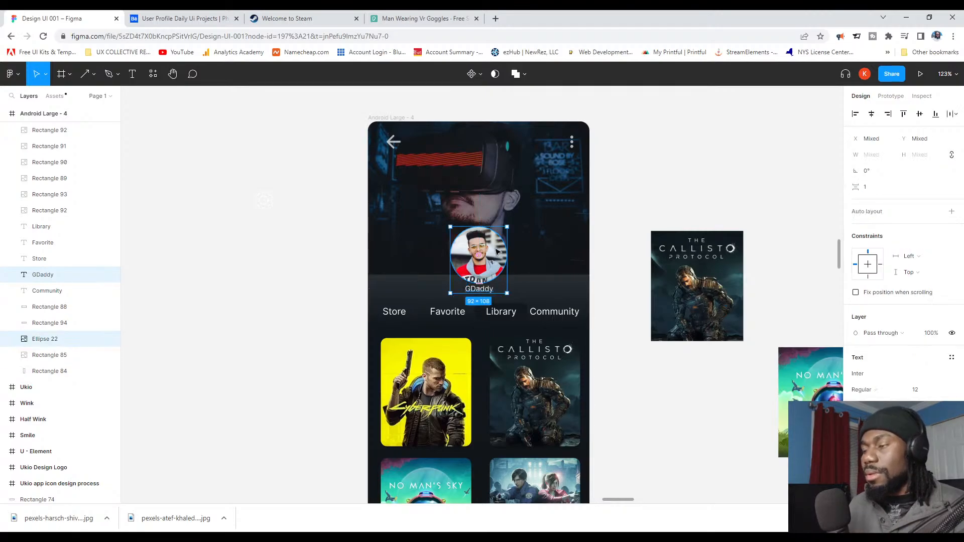
{"action": "left_click_drag", "start_coordinate": [495, 251], "coordinate": [496, 249]}
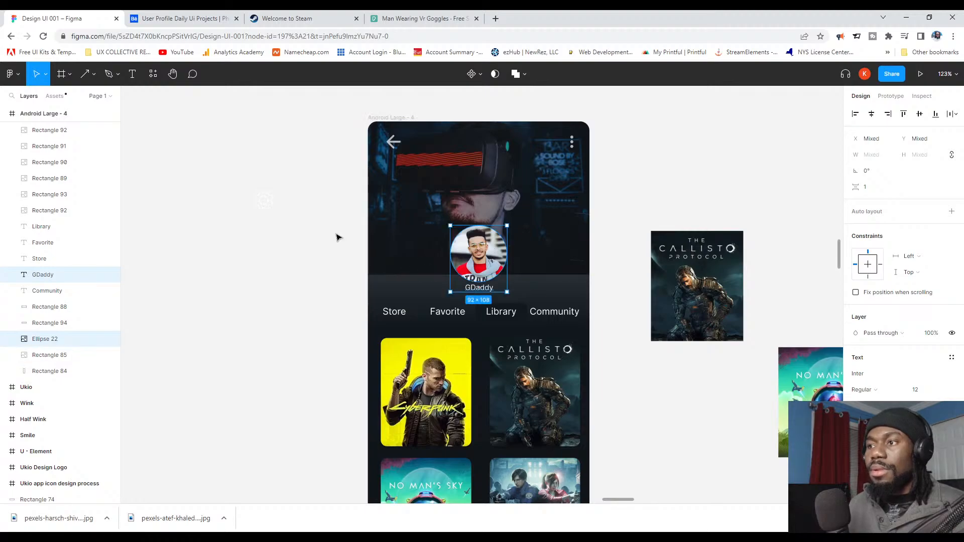
{"action": "left_click", "coordinate": [277, 237]}
Step: Delete the stray 30 × 30 white vector icon on the canvas beside the phone frame
{"action": "scroll", "coordinate": [510, 296], "scroll_direction": "up", "scroll_amount": 5}
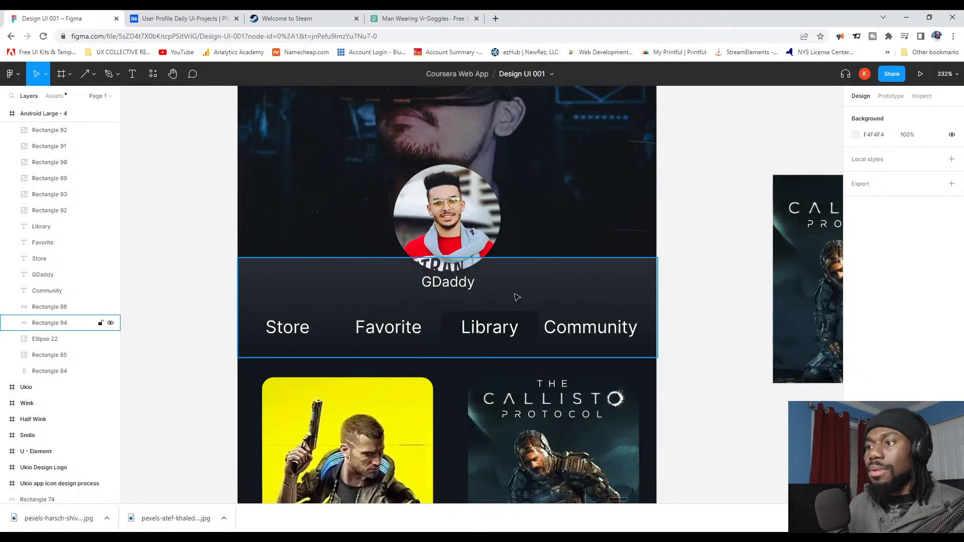
{"action": "scroll", "coordinate": [517, 297], "scroll_direction": "down", "scroll_amount": 6}
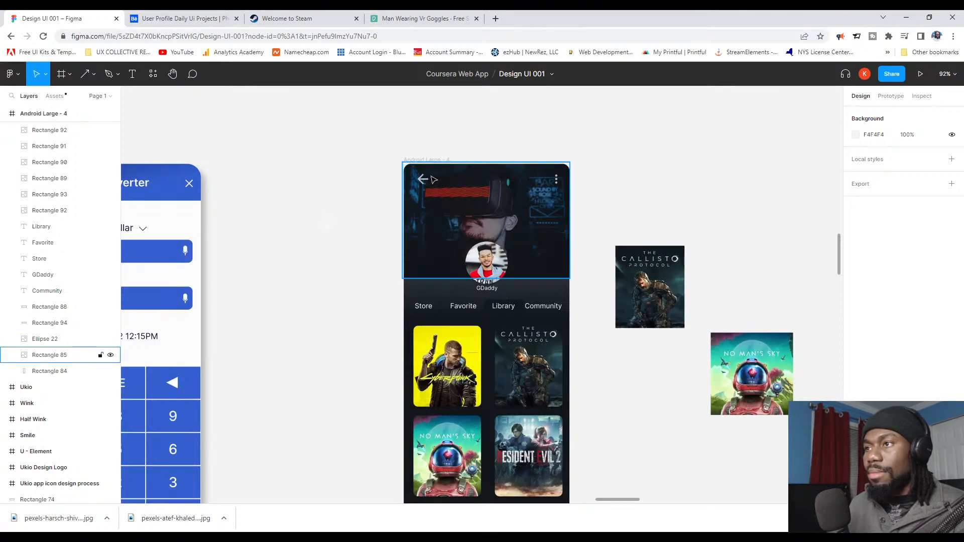
{"action": "scroll", "coordinate": [596, 204], "scroll_direction": "down", "scroll_amount": 4}
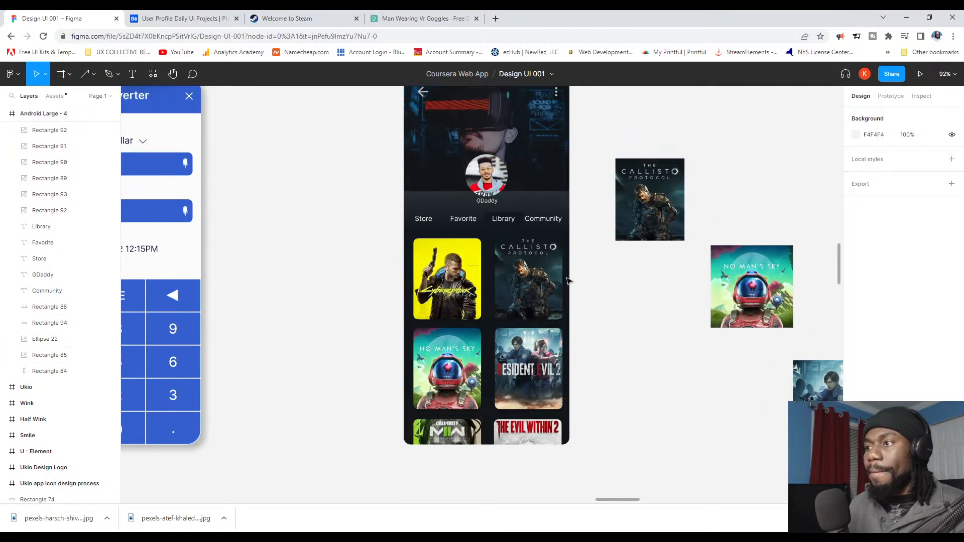
{"action": "scroll", "coordinate": [568, 280], "scroll_direction": "up", "scroll_amount": 2}
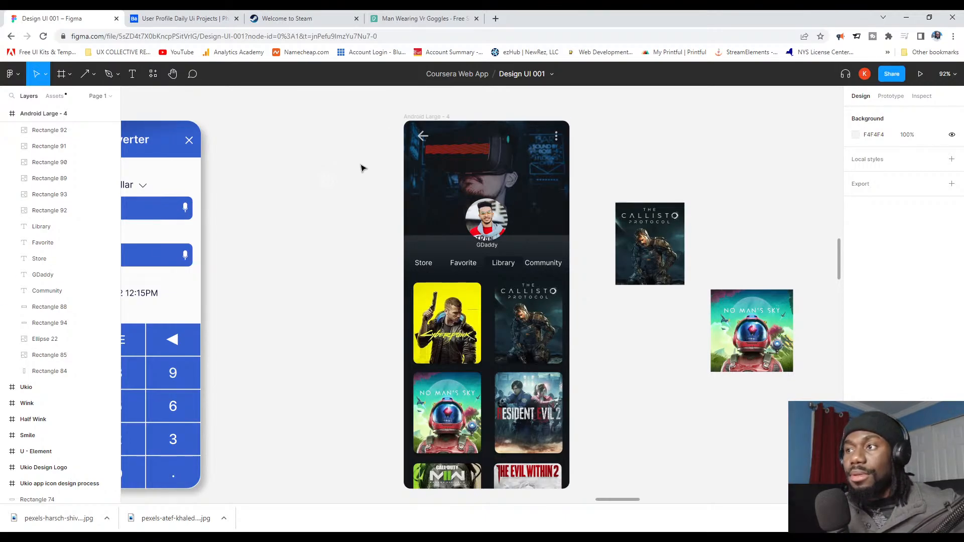
{"action": "left_click", "coordinate": [321, 177]}
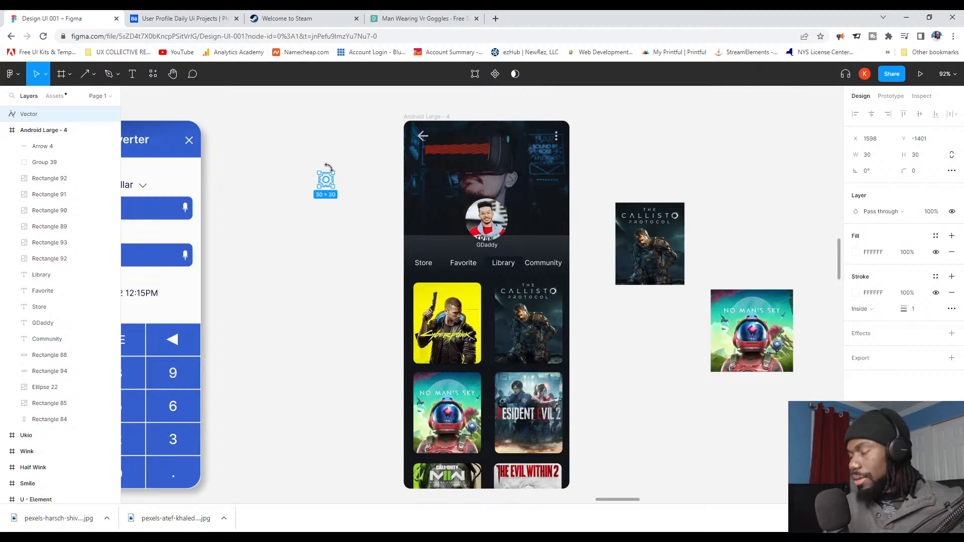
{"action": "key", "text": "Delete"}
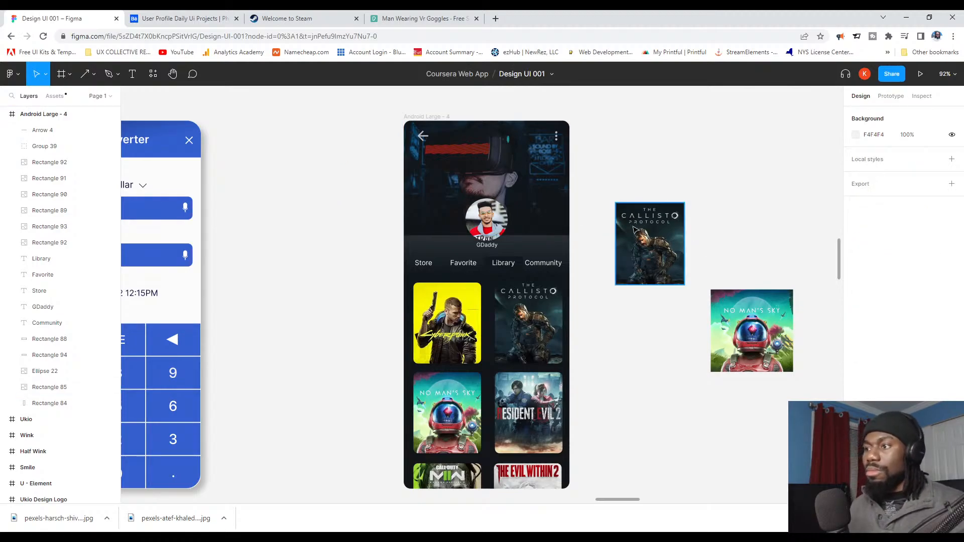
Step: Delete the loose source game cover images scattered on the canvas beside the phone frame
{"action": "scroll", "coordinate": [634, 230], "scroll_direction": "down", "scroll_amount": 5}
{"action": "left_click_drag", "start_coordinate": [748, 364], "coordinate": [634, 217]}
{"action": "key", "text": "Delete"}
{"action": "scroll", "coordinate": [602, 181], "scroll_direction": "up", "scroll_amount": 10}
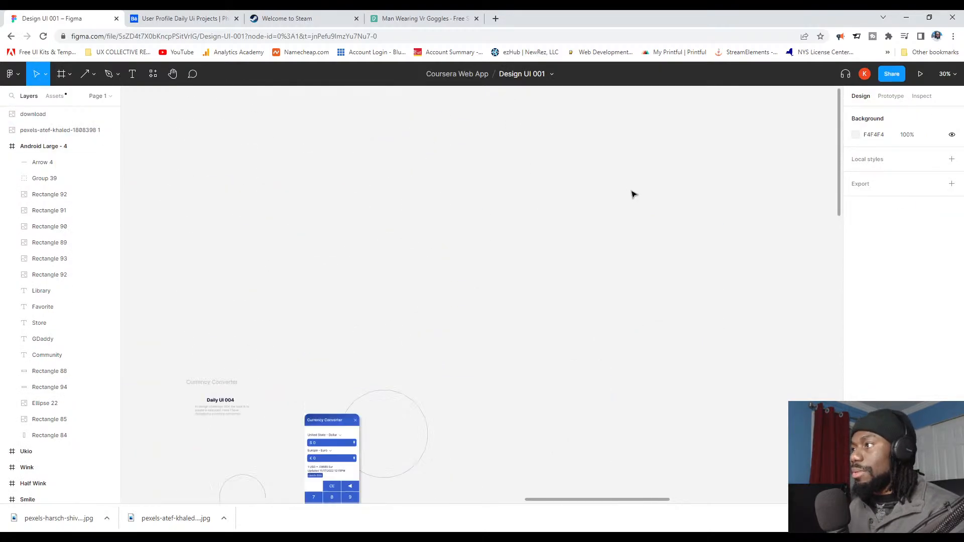
Step: Try the VR header image with its fill opacity set to 40%, and undo the change
{"action": "scroll", "coordinate": [633, 195], "scroll_direction": "down", "scroll_amount": 3}
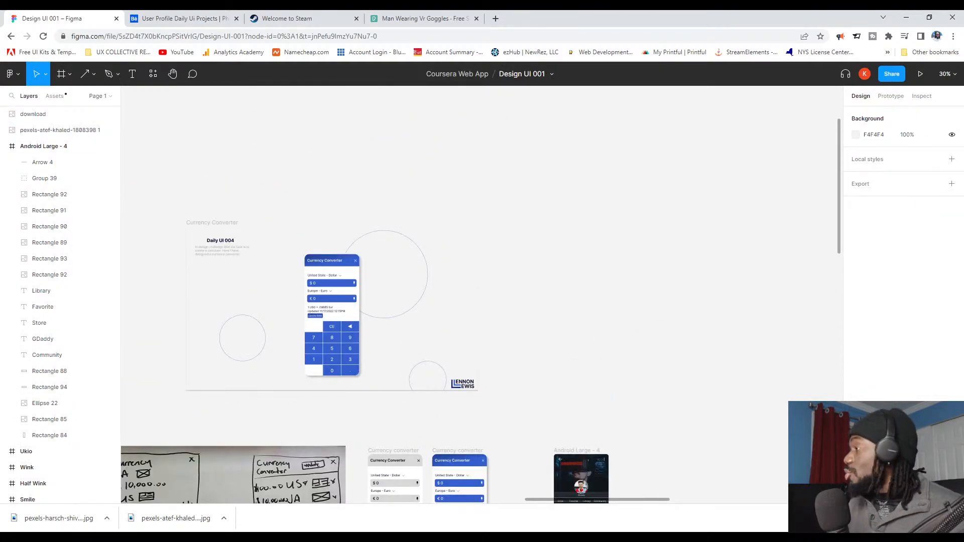
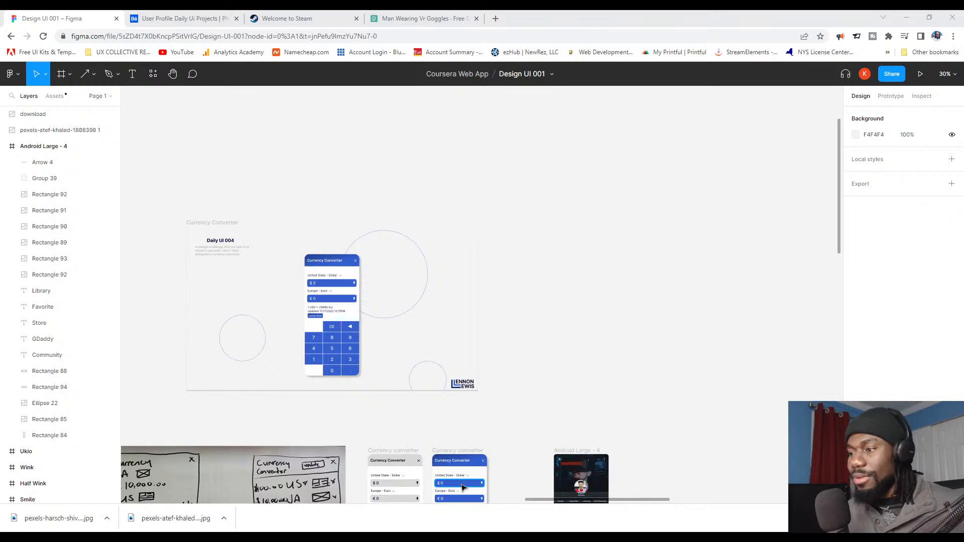
{"action": "scroll", "coordinate": [484, 301], "scroll_direction": "down", "scroll_amount": 3}
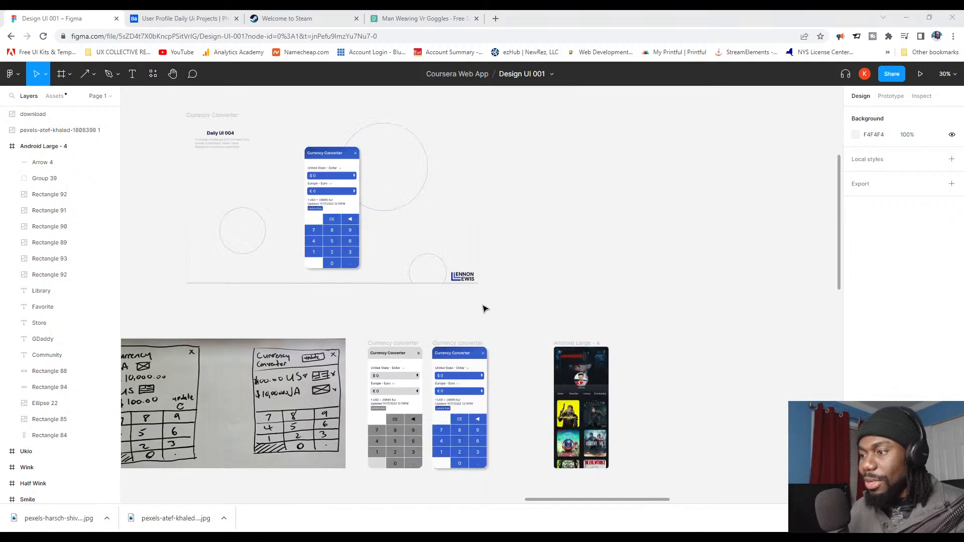
{"action": "scroll", "coordinate": [621, 380], "scroll_direction": "up", "scroll_amount": 10}
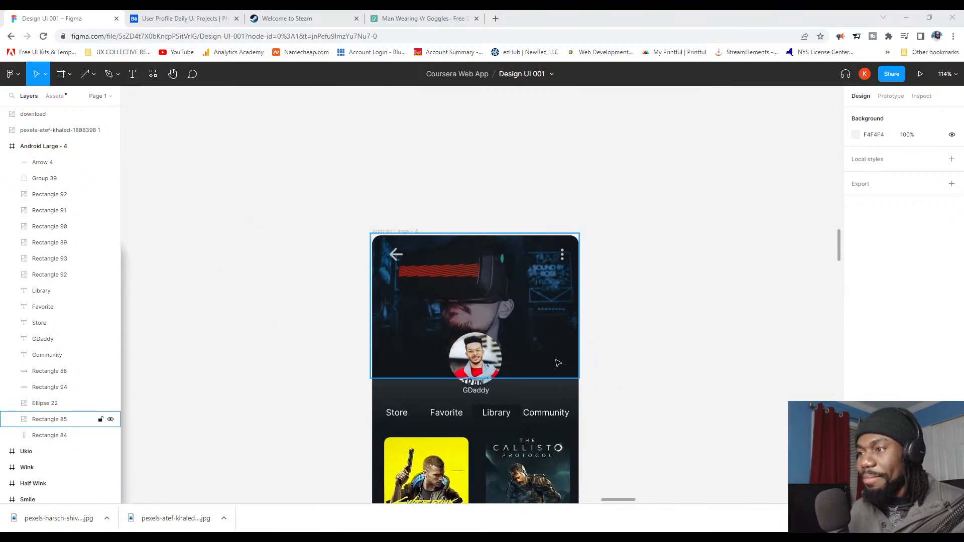
{"action": "scroll", "coordinate": [557, 362], "scroll_direction": "up", "scroll_amount": 3}
{"action": "scroll", "coordinate": [555, 364], "scroll_direction": "down", "scroll_amount": 1}
{"action": "left_click", "coordinate": [533, 328]}
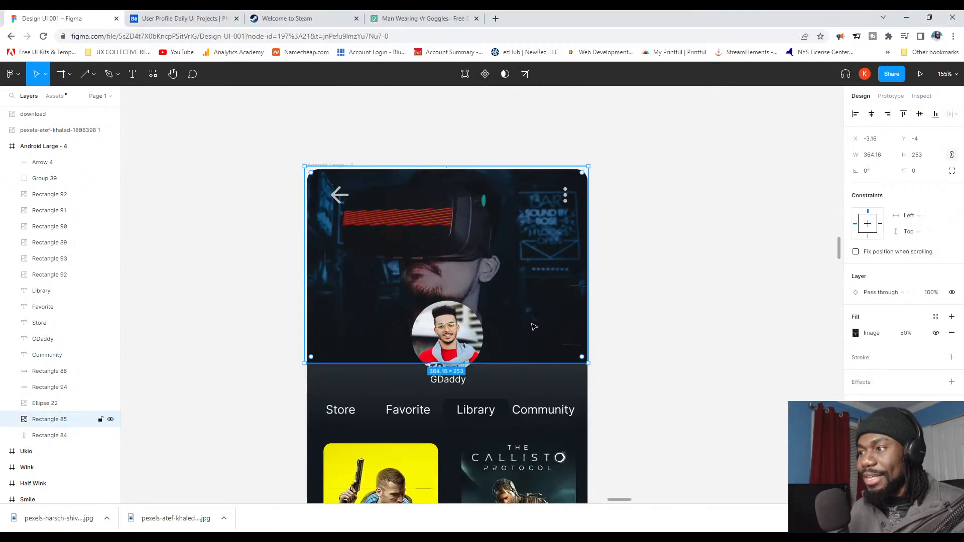
{"action": "left_click", "coordinate": [901, 335]}
{"action": "type", "text": "4"}
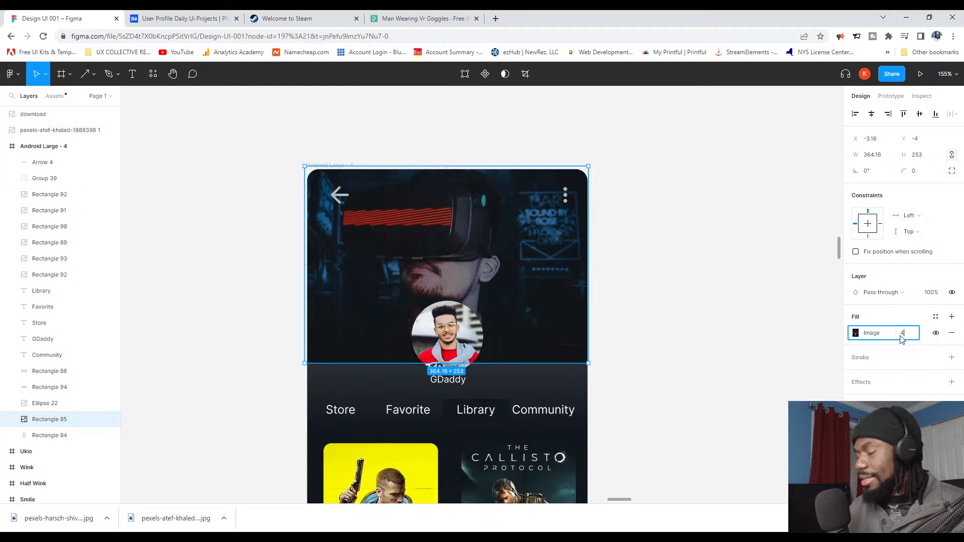
{"action": "type", "text": "0"}
{"action": "key", "text": "Return"}
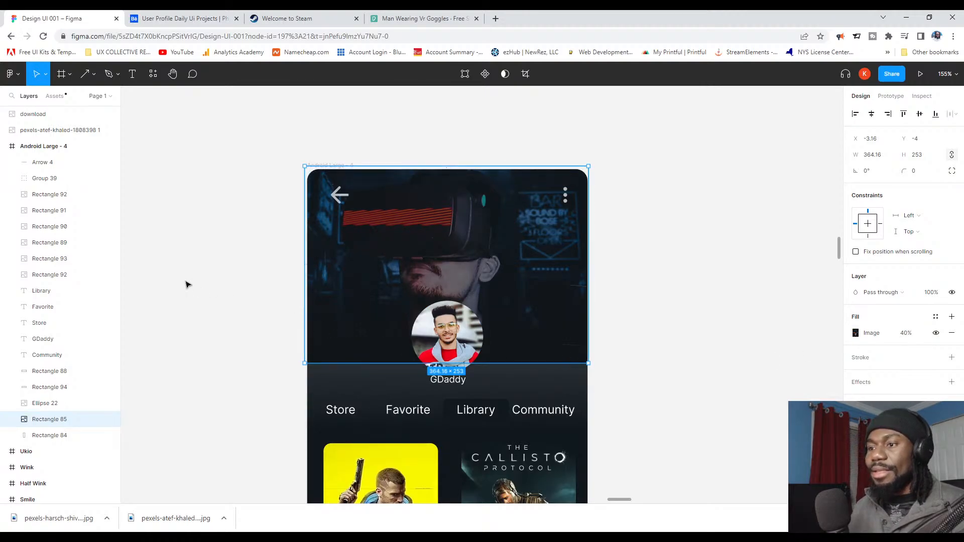
{"action": "left_click", "coordinate": [193, 282]}
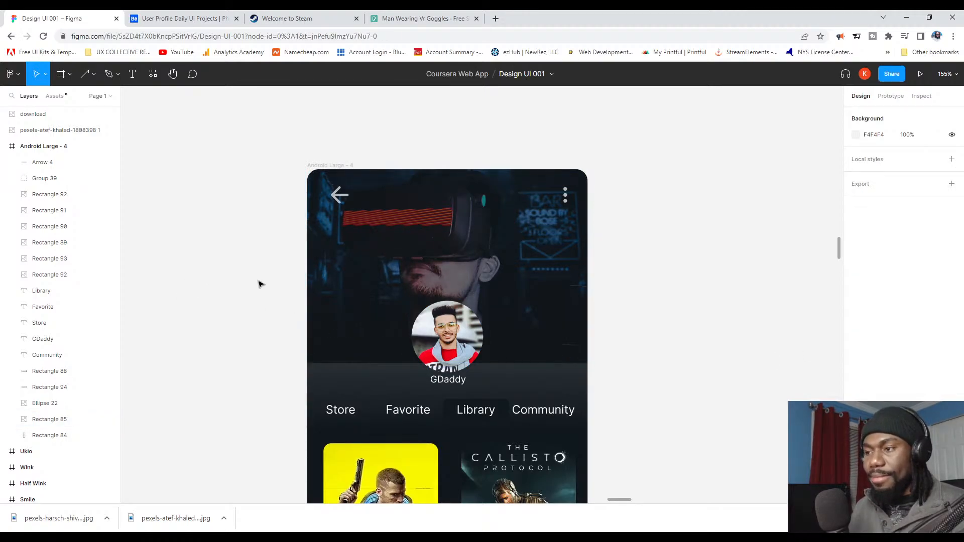
{"action": "key", "text": "ctrl+z"}
{"action": "left_click", "coordinate": [748, 260]}
Step: Try to round the corners of the gradient bar behind the GDaddy label and navigation labels
{"action": "scroll", "coordinate": [438, 385], "scroll_direction": "up", "scroll_amount": 2}
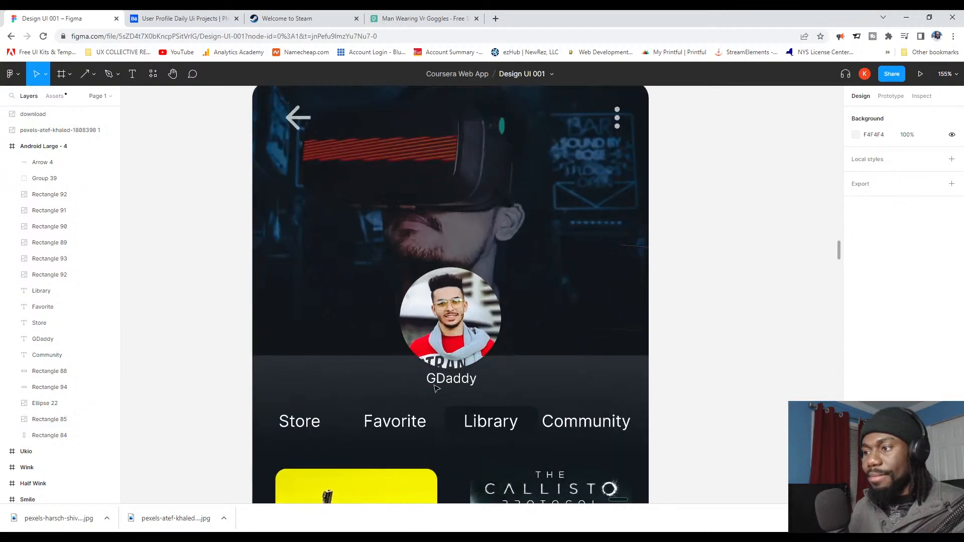
{"action": "scroll", "coordinate": [473, 384], "scroll_direction": "up", "scroll_amount": 5}
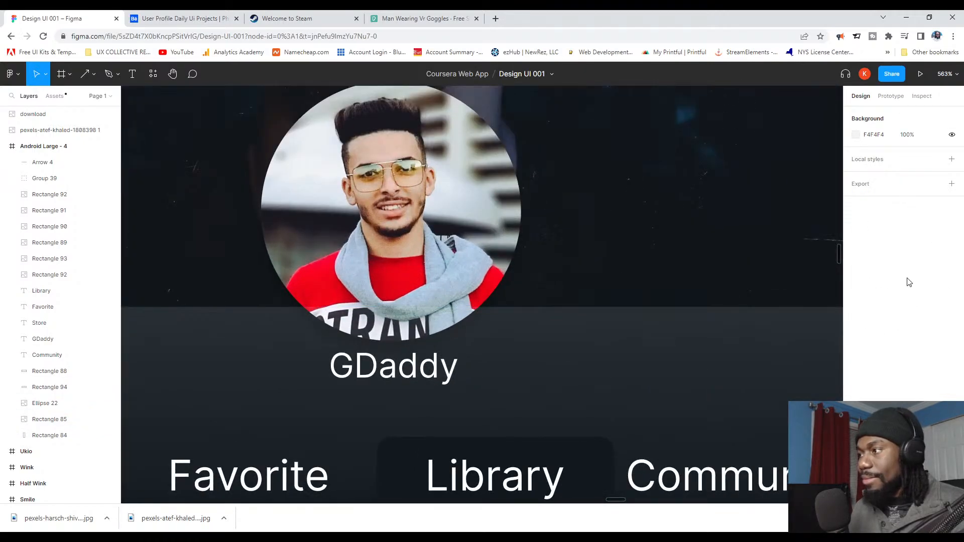
{"action": "scroll", "coordinate": [670, 305], "scroll_direction": "down", "scroll_amount": 5}
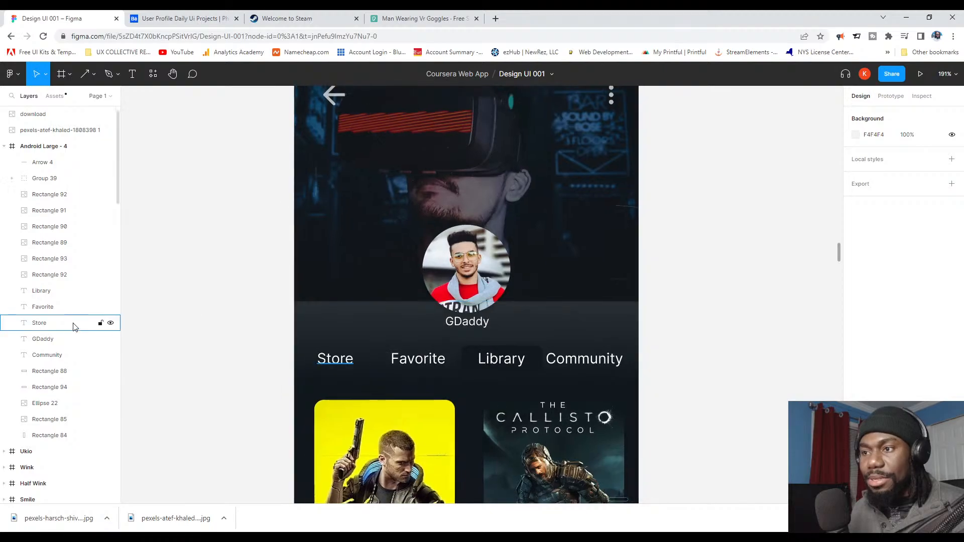
{"action": "scroll", "coordinate": [220, 301], "scroll_direction": "up", "scroll_amount": 2}
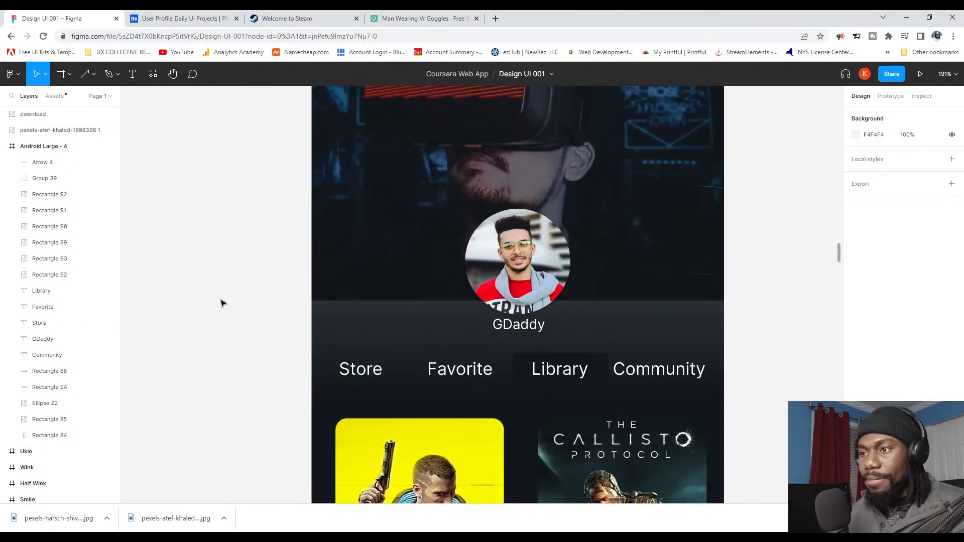
{"action": "left_click", "coordinate": [365, 317]}
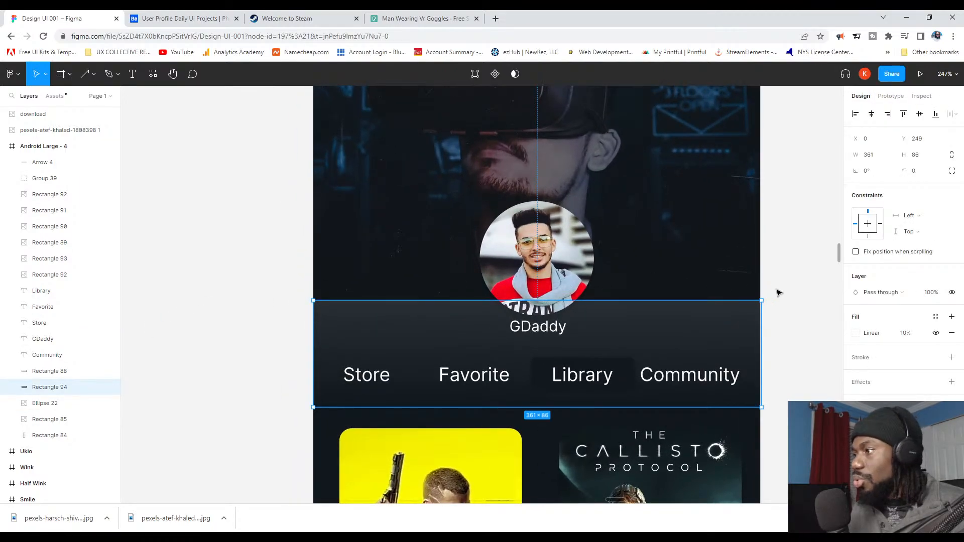
{"action": "mouse_move", "coordinate": [755, 312]}
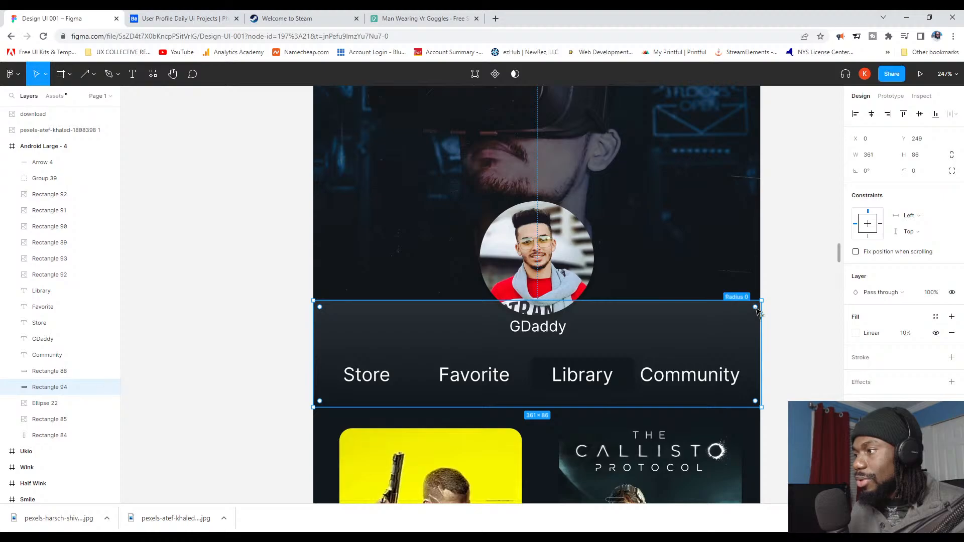
{"action": "double_click", "coordinate": [756, 308]}
{"action": "left_click", "coordinate": [795, 280]}
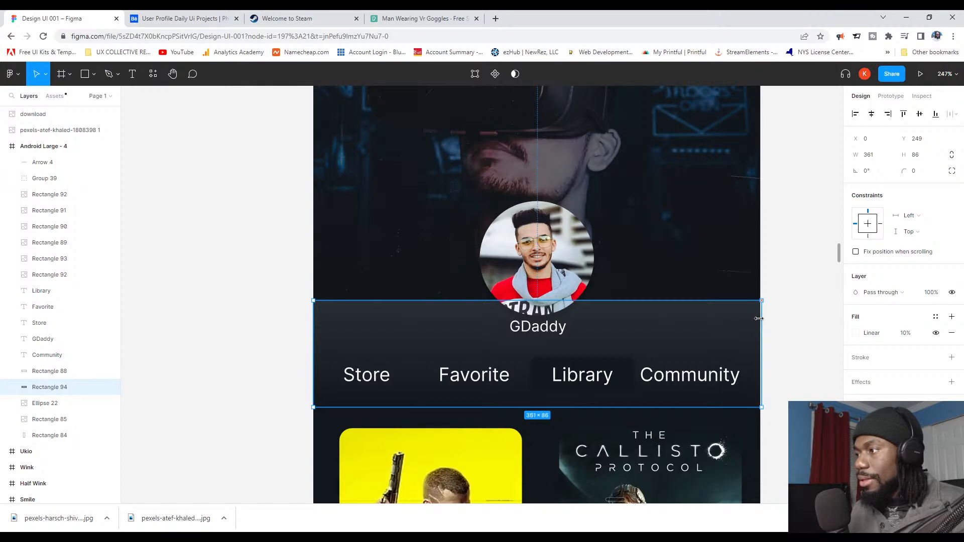
Step: Narrow the gradient bar to 360 px wide so its edge lines up with the phone frame
{"action": "scroll", "coordinate": [800, 357], "scroll_direction": "up", "scroll_amount": 5}
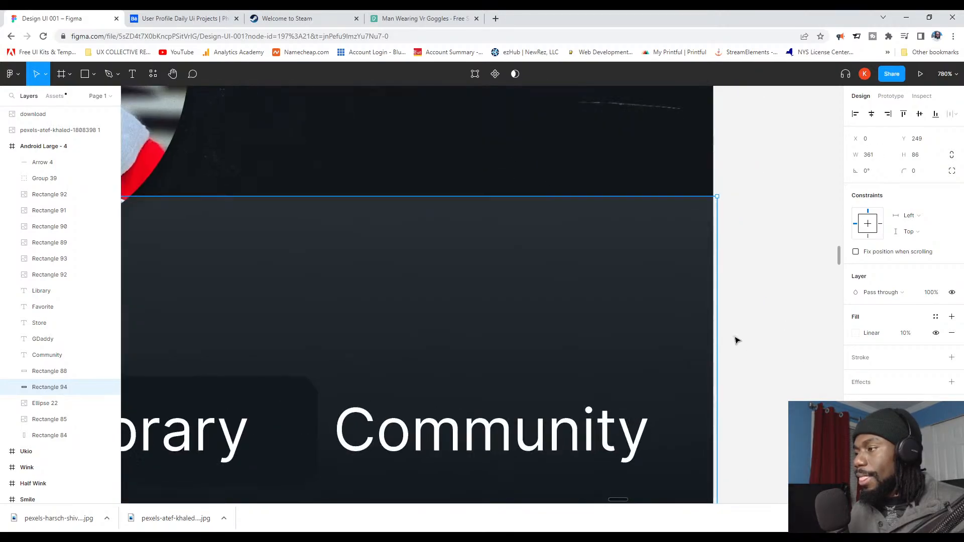
{"action": "left_click_drag", "start_coordinate": [716, 337], "coordinate": [712, 336]}
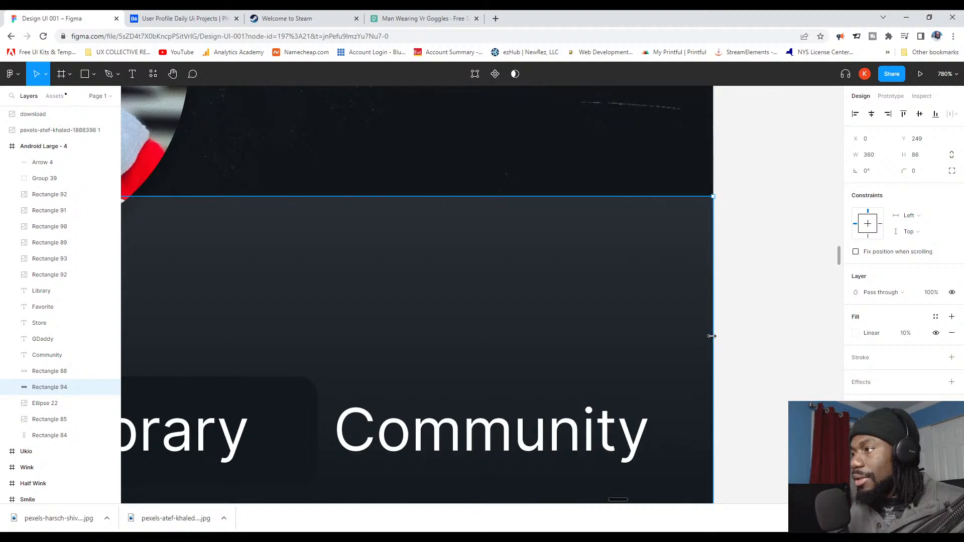
{"action": "scroll", "coordinate": [712, 336], "scroll_direction": "down", "scroll_amount": 3}
{"action": "left_click", "coordinate": [746, 325]}
{"action": "scroll", "coordinate": [746, 325], "scroll_direction": "down", "scroll_amount": 3}
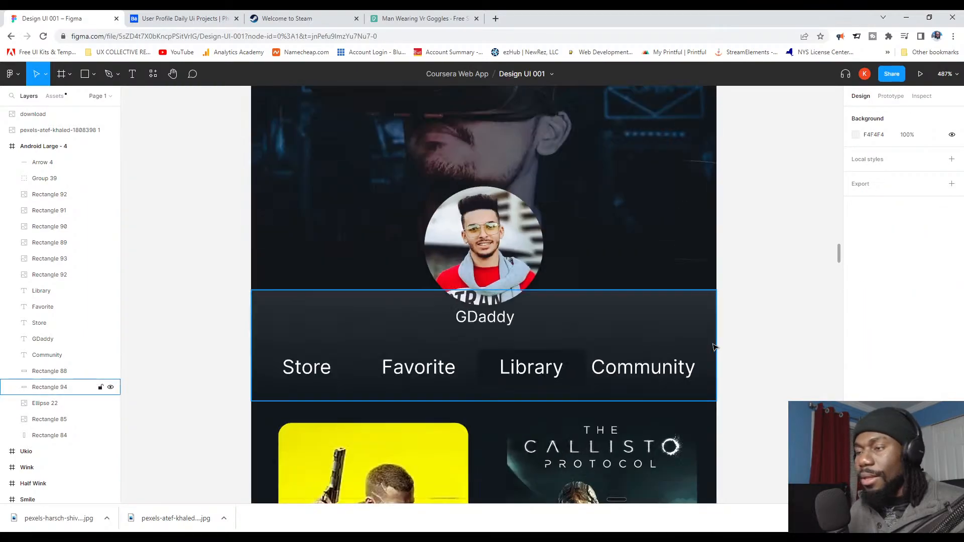
Step: Enable independent corner radii on the gradient bar and try 5, settling on 10 for its top-left corner
{"action": "left_click", "coordinate": [564, 302]}
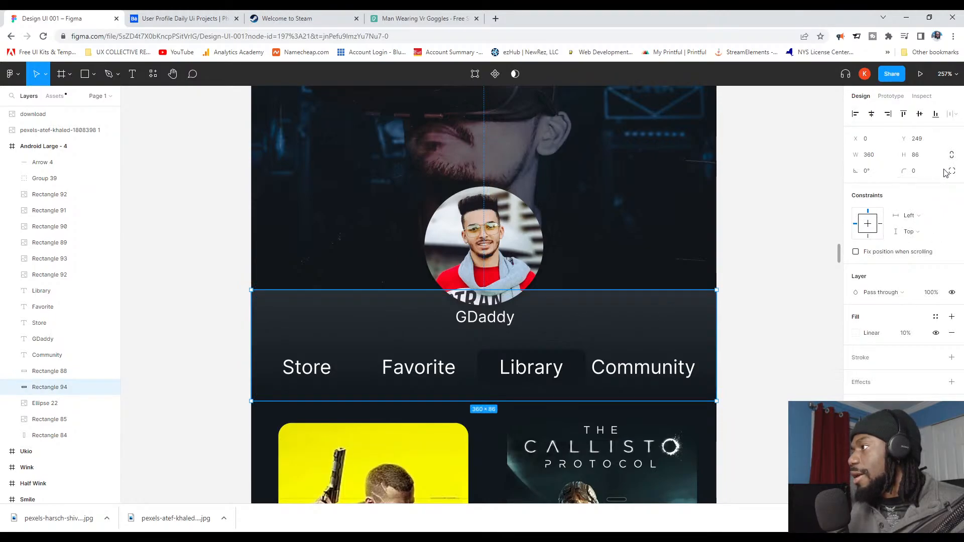
{"action": "left_click", "coordinate": [951, 172]}
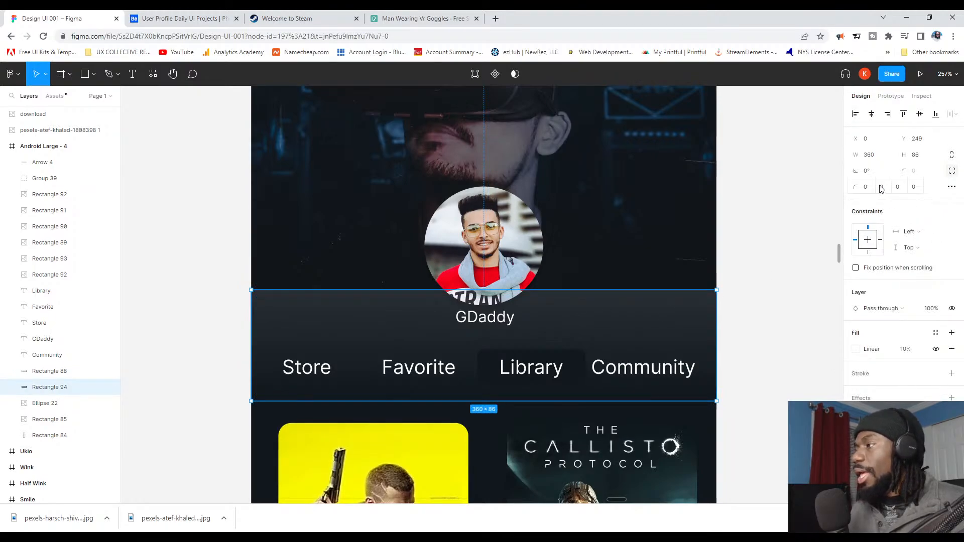
{"action": "left_click", "coordinate": [864, 187]}
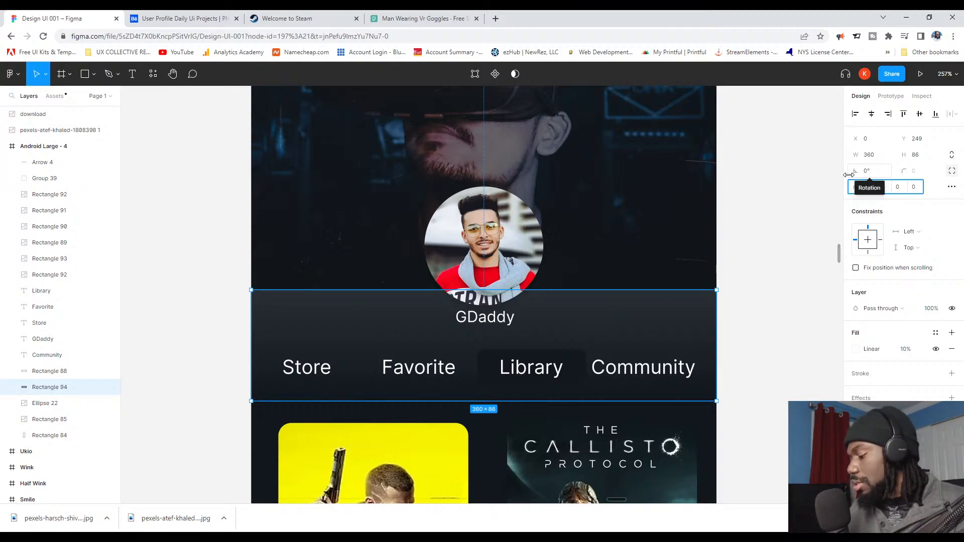
{"action": "type", "text": "5"}
{"action": "key", "text": "Return"}
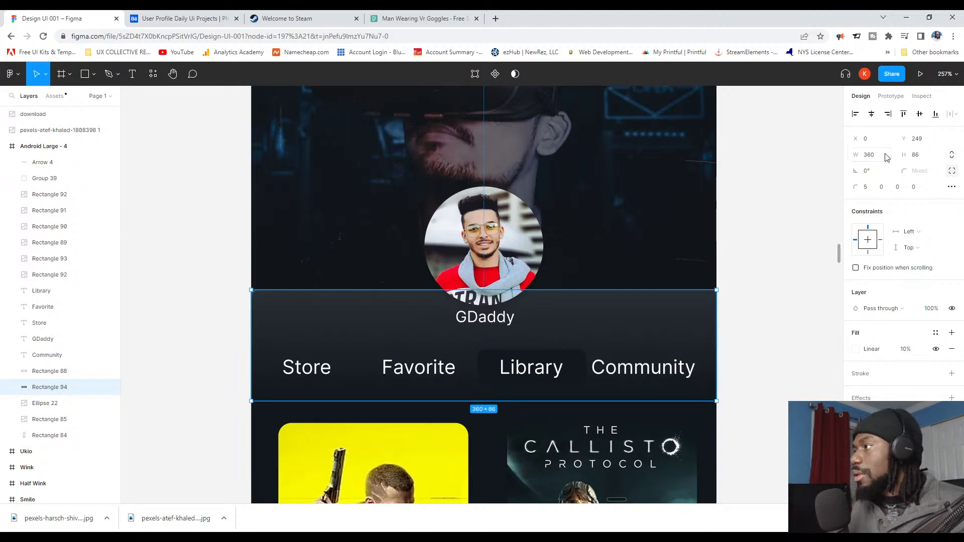
{"action": "left_click", "coordinate": [865, 187]}
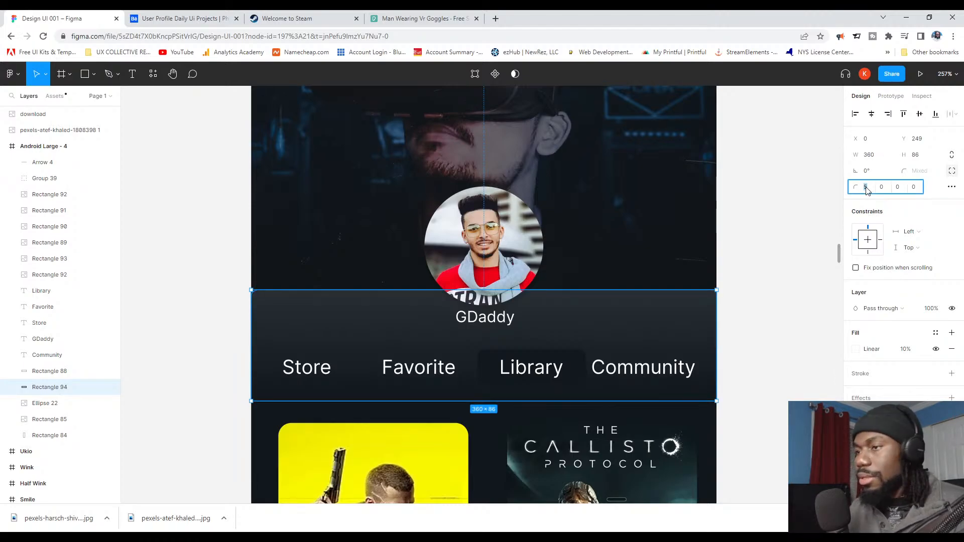
{"action": "type", "text": "10"}
{"action": "key", "text": "Return"}
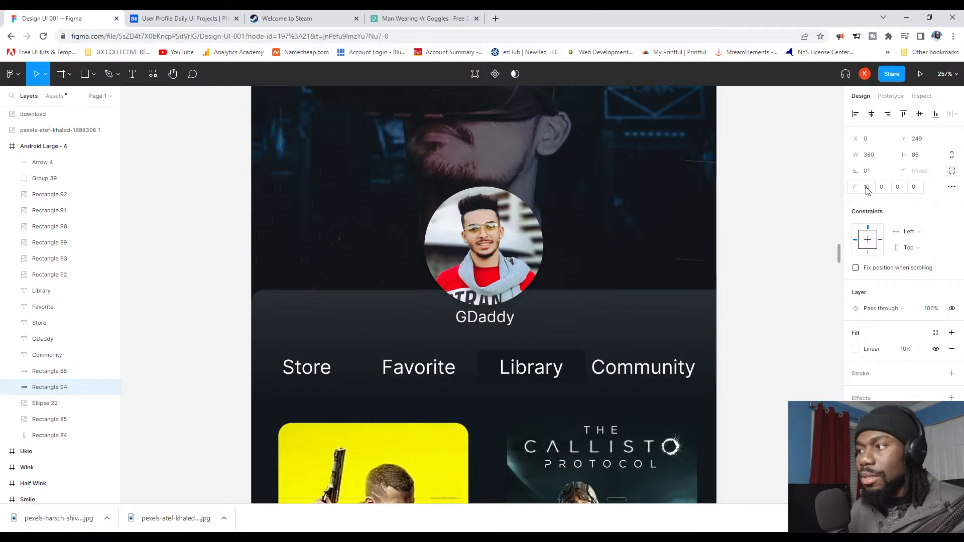
{"action": "left_click", "coordinate": [760, 305]}
{"action": "scroll", "coordinate": [760, 306], "scroll_direction": "down", "scroll_amount": 5}
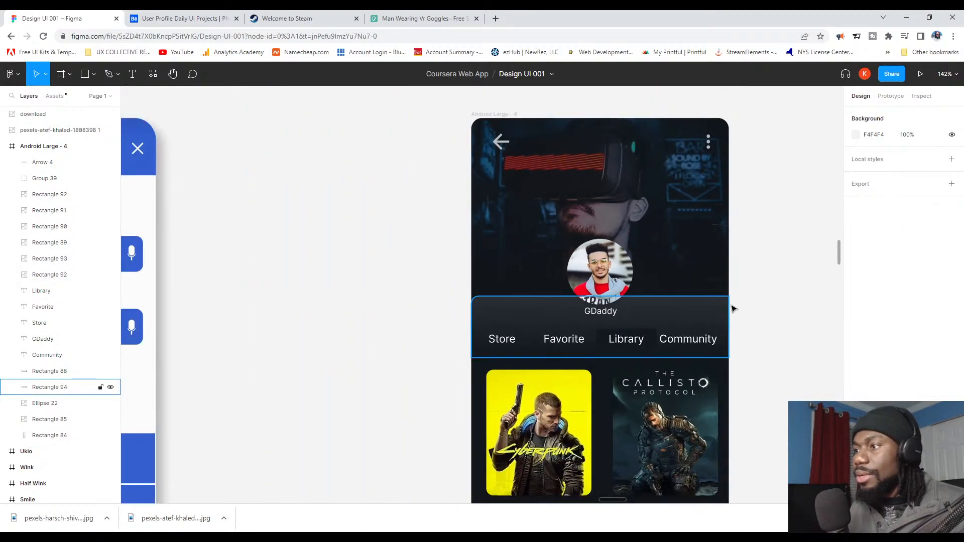
Step: Set the gradient bar's top-right corner radius to 10
{"action": "scroll", "coordinate": [802, 324], "scroll_direction": "up", "scroll_amount": 5}
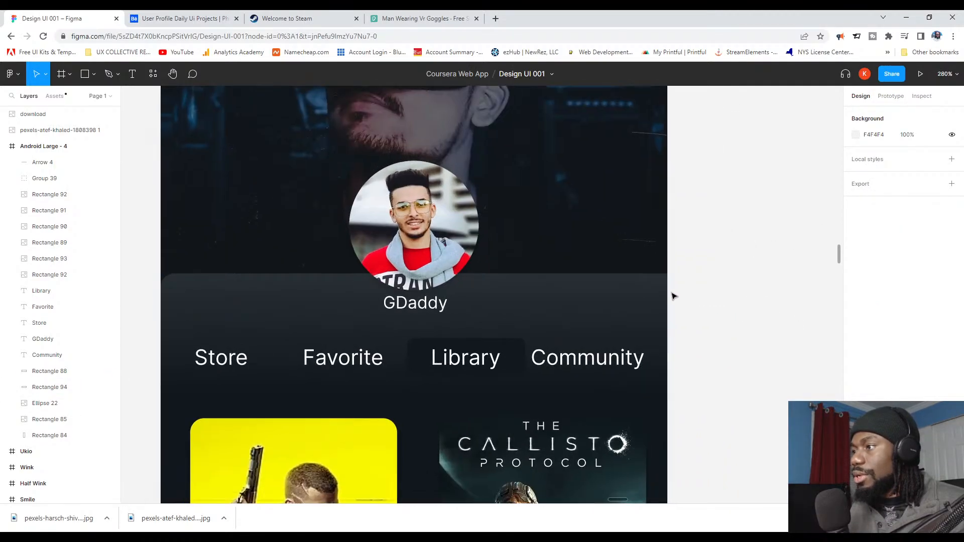
{"action": "left_click", "coordinate": [652, 287]}
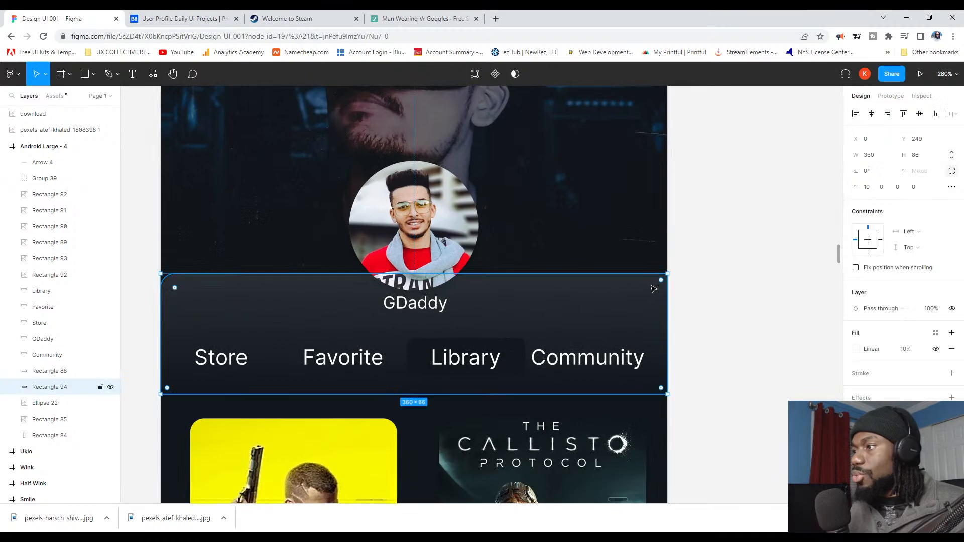
{"action": "left_click", "coordinate": [882, 187]}
{"action": "key", "text": "Return"}
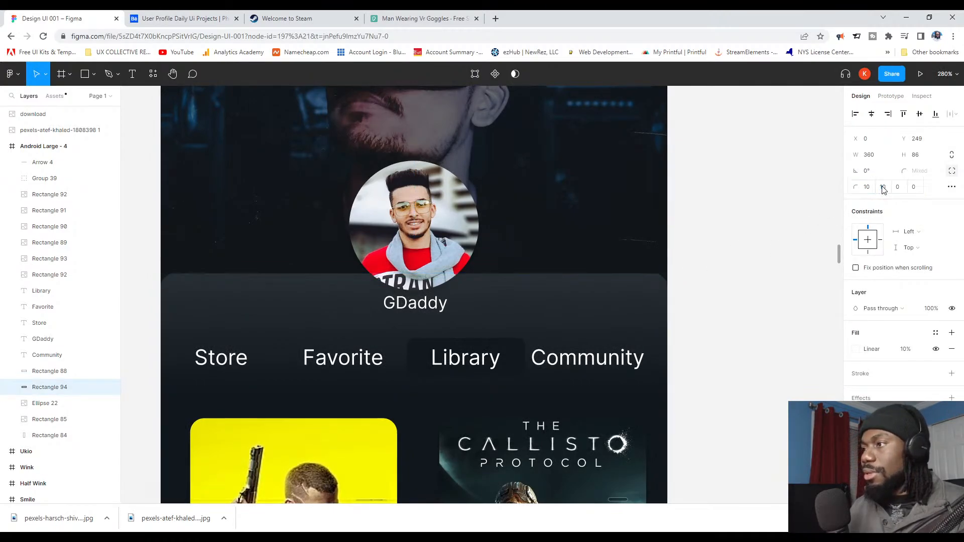
{"action": "scroll", "coordinate": [796, 222], "scroll_direction": "down", "scroll_amount": 3}
{"action": "left_click", "coordinate": [786, 249]}
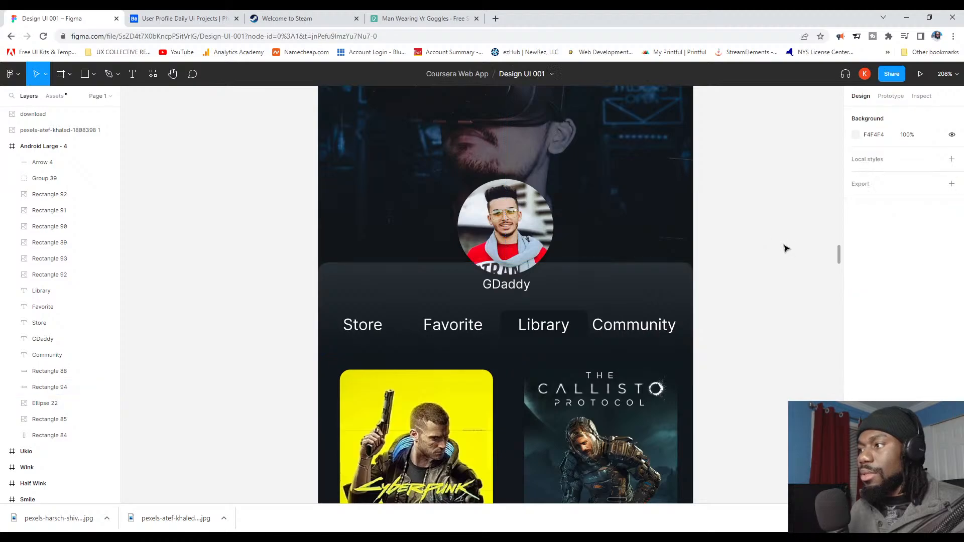
Step: Examine the whole profile screen from the header image and rounded bar to the game covers
{"action": "scroll", "coordinate": [786, 277], "scroll_direction": "down", "scroll_amount": 4}
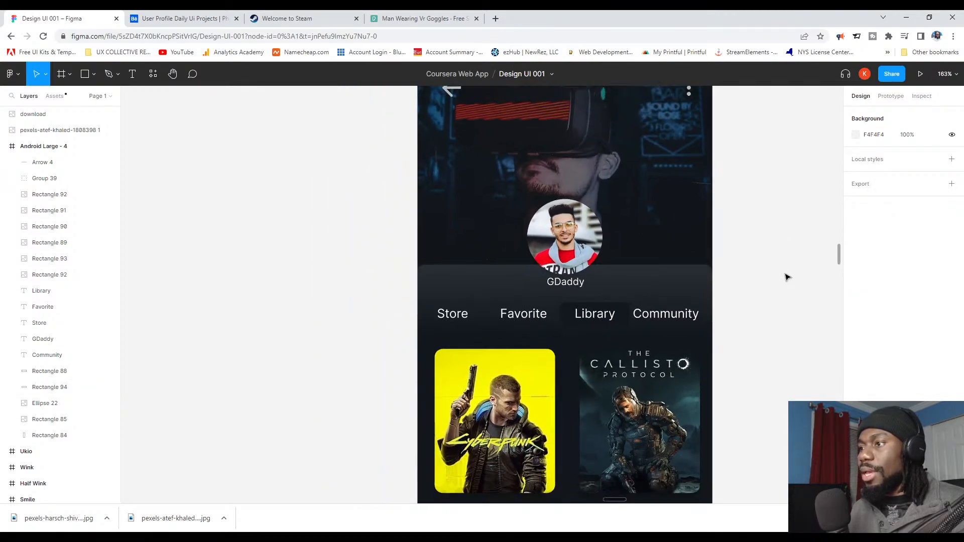
{"action": "scroll", "coordinate": [780, 284], "scroll_direction": "down", "scroll_amount": 2}
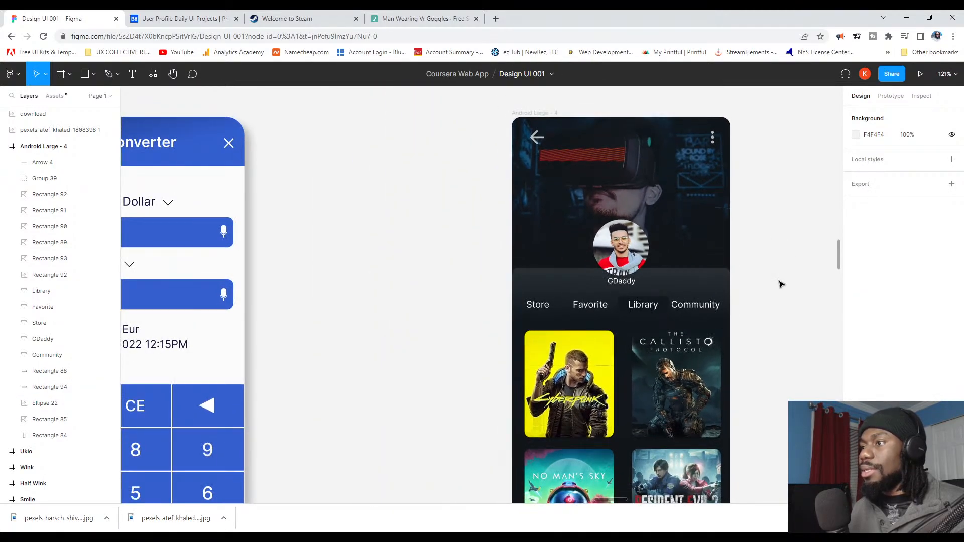
{"action": "scroll", "coordinate": [780, 284], "scroll_direction": "down", "scroll_amount": 5}
{"action": "scroll", "coordinate": [780, 284], "scroll_direction": "down", "scroll_amount": 2}
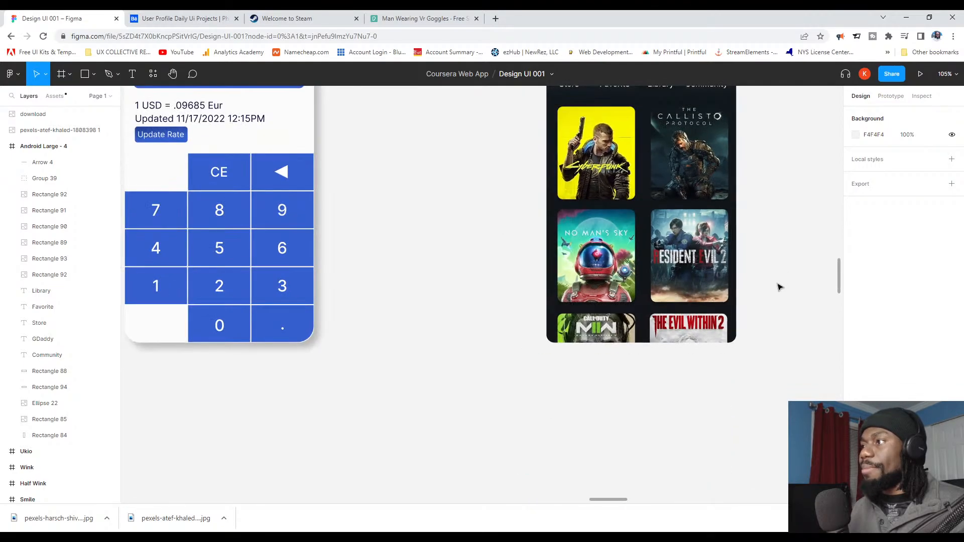
{"action": "scroll", "coordinate": [780, 284], "scroll_direction": "up", "scroll_amount": 5}
{"action": "scroll", "coordinate": [777, 288], "scroll_direction": "down", "scroll_amount": 1}
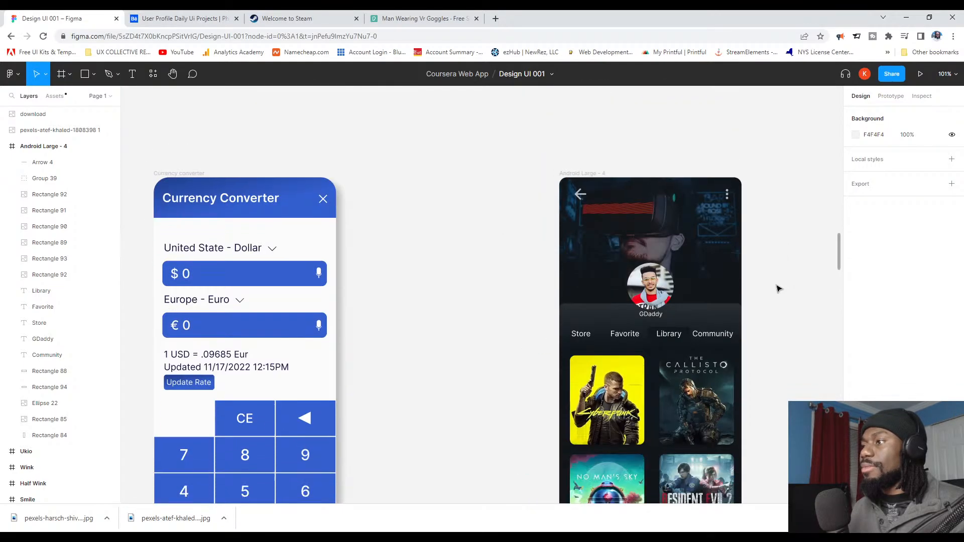
{"action": "scroll", "coordinate": [778, 288], "scroll_direction": "right", "scroll_amount": 2}
{"action": "scroll", "coordinate": [777, 288], "scroll_direction": "down", "scroll_amount": 1}
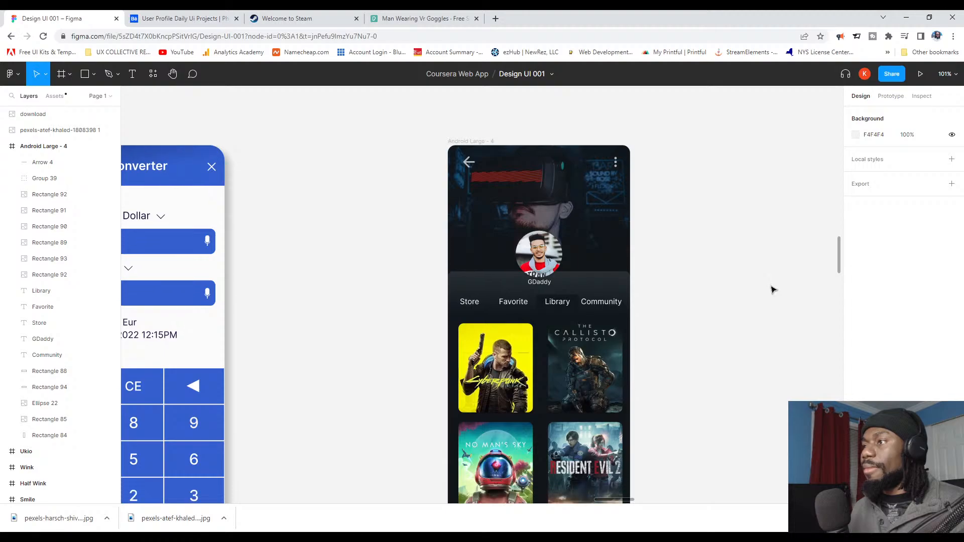
{"action": "scroll", "coordinate": [772, 289], "scroll_direction": "down", "scroll_amount": 2}
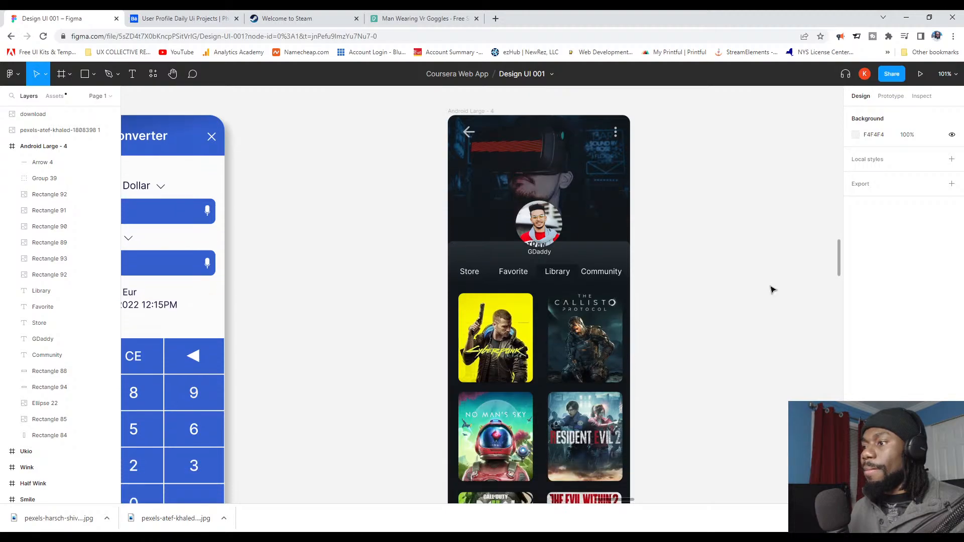
Step: Rename the Android Large - 4 frame as User Profile
{"action": "scroll", "coordinate": [771, 293], "scroll_direction": "up", "scroll_amount": 1}
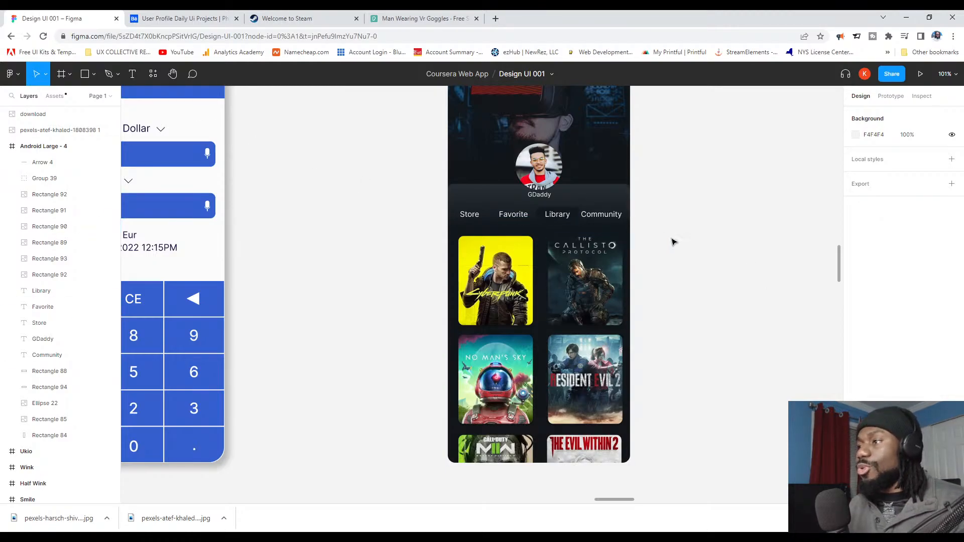
{"action": "scroll", "coordinate": [652, 249], "scroll_direction": "down", "scroll_amount": 5}
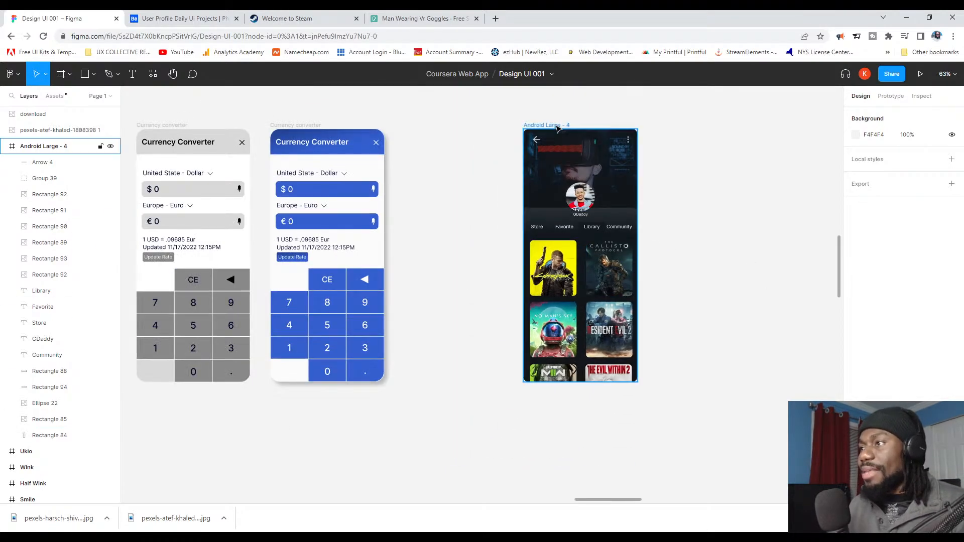
{"action": "double_click", "coordinate": [556, 125]}
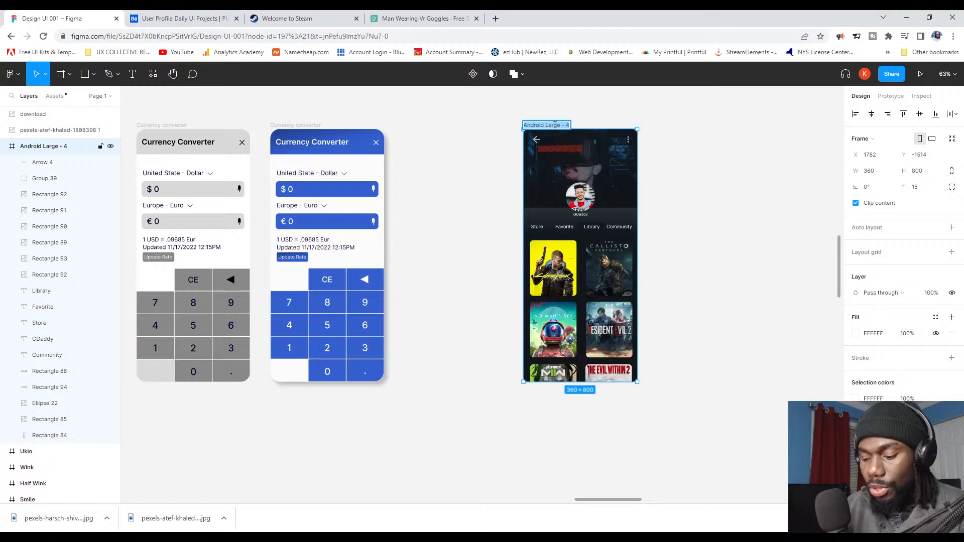
{"action": "type", "text": "User"}
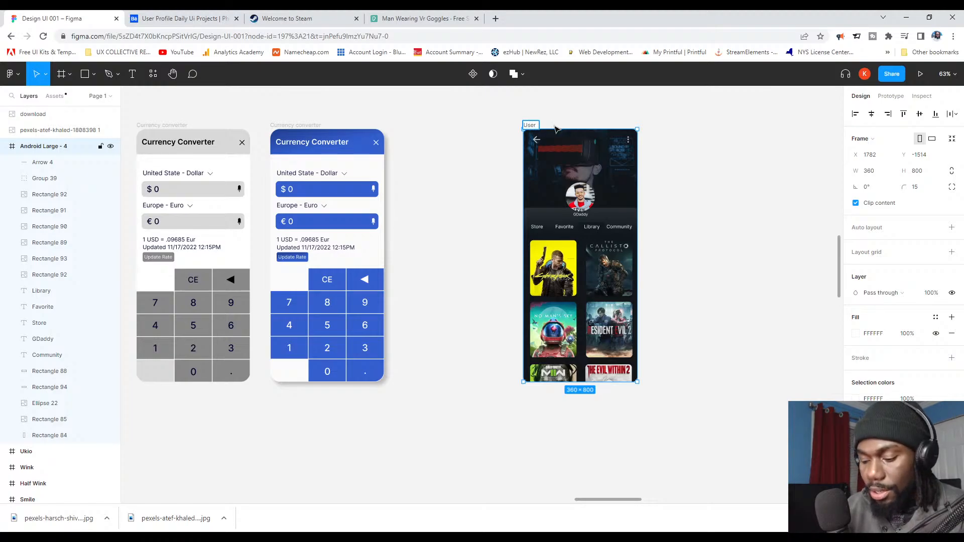
{"action": "type", "text": " Profile"}
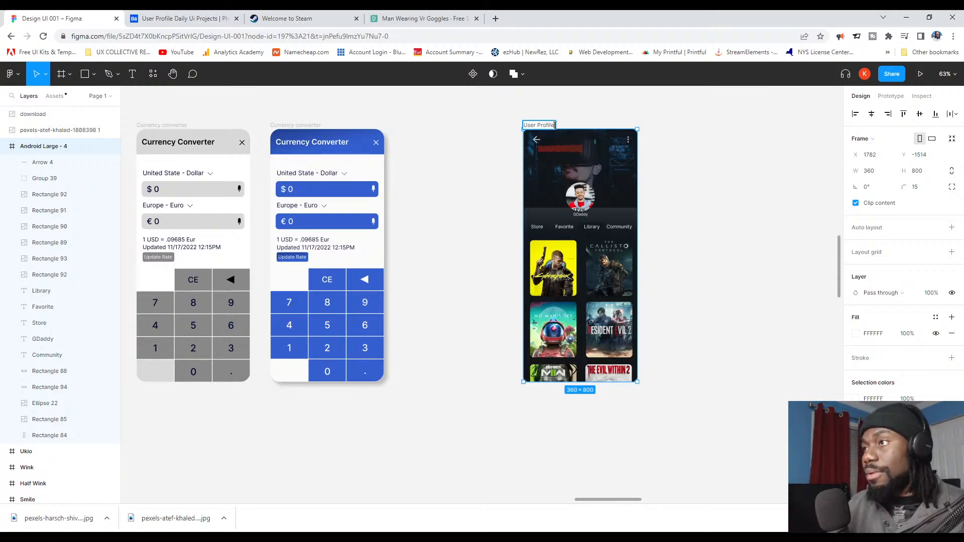
{"action": "left_click", "coordinate": [495, 156]}
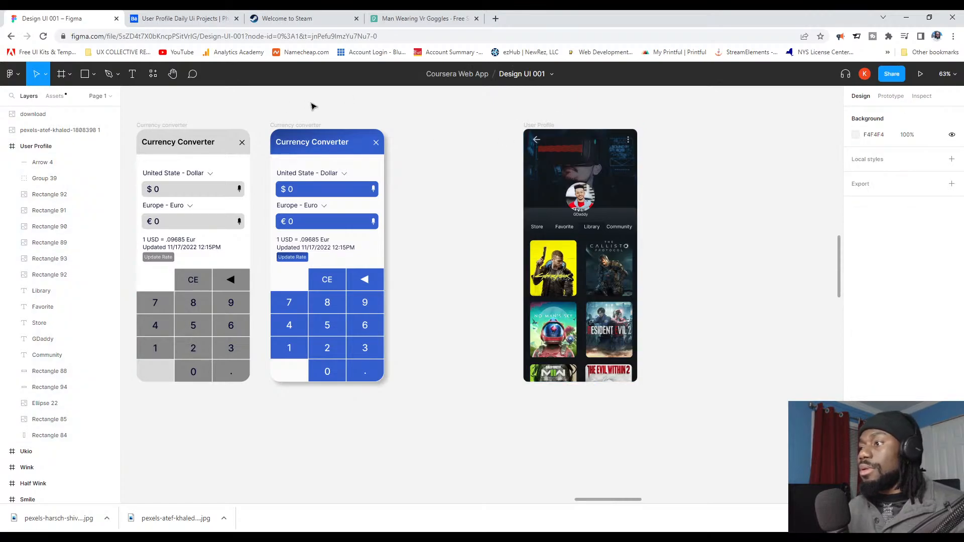
Step: Nudge the username text below the avatar slightly left to X 157
{"action": "scroll", "coordinate": [574, 331], "scroll_direction": "up", "scroll_amount": 6}
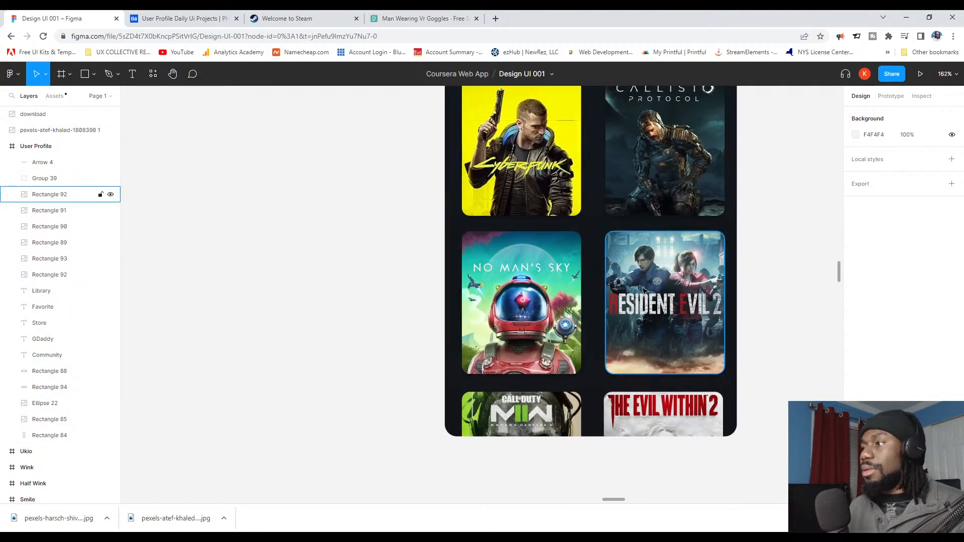
{"action": "scroll", "coordinate": [644, 291], "scroll_direction": "up", "scroll_amount": 5}
{"action": "scroll", "coordinate": [686, 308], "scroll_direction": "down", "scroll_amount": 3}
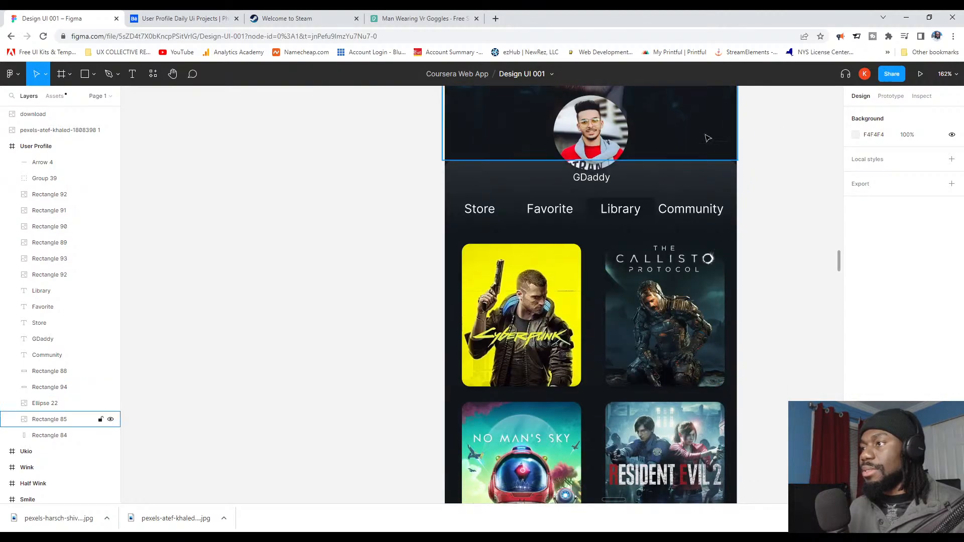
{"action": "left_click", "coordinate": [600, 186]}
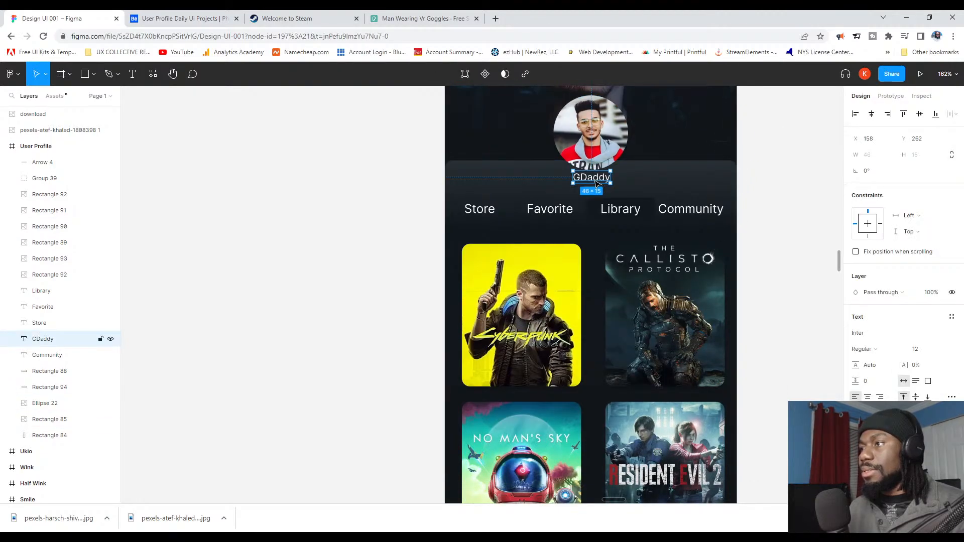
{"action": "left_click_drag", "start_coordinate": [592, 170], "coordinate": [593, 169]}
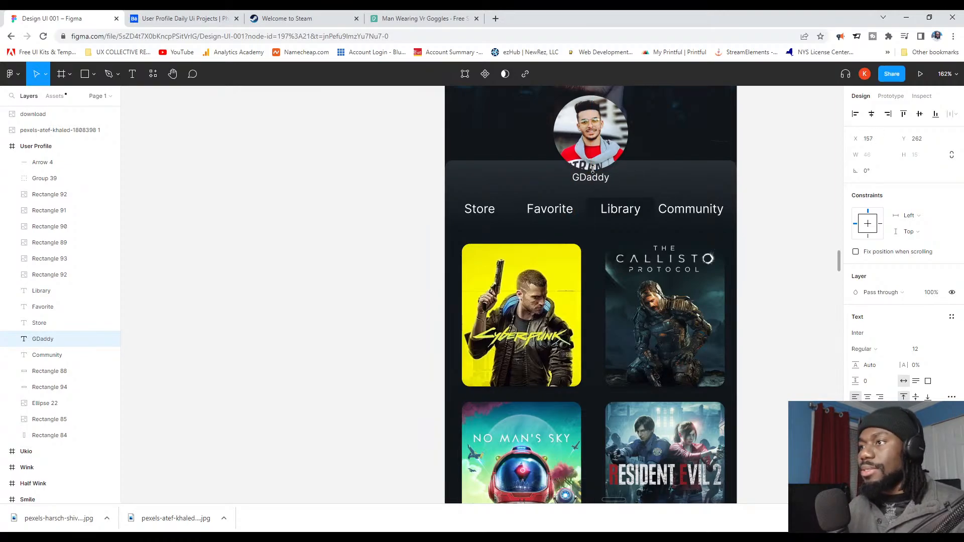
{"action": "left_click", "coordinate": [398, 187]}
Step: Try fill opacities of 8% and 80% on the dark highlight rectangle behind the Library label
{"action": "scroll", "coordinate": [573, 202], "scroll_direction": "down", "scroll_amount": 2}
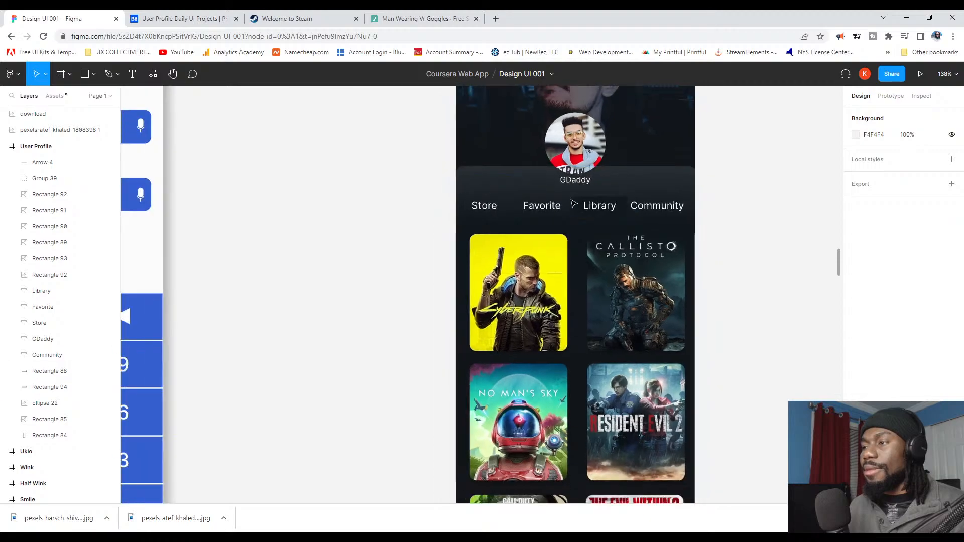
{"action": "scroll", "coordinate": [573, 202], "scroll_direction": "down", "scroll_amount": 5}
{"action": "scroll", "coordinate": [638, 210], "scroll_direction": "up", "scroll_amount": 5}
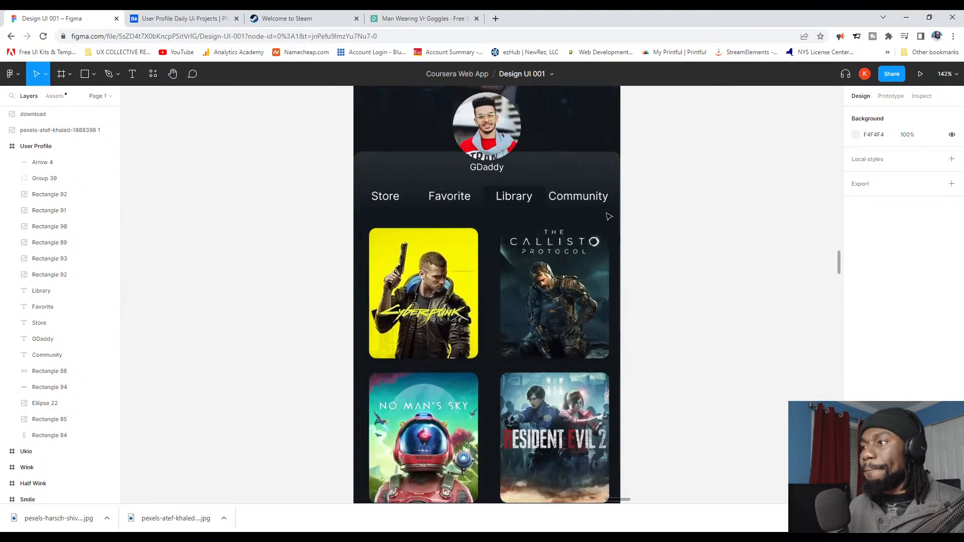
{"action": "scroll", "coordinate": [609, 216], "scroll_direction": "up", "scroll_amount": 3}
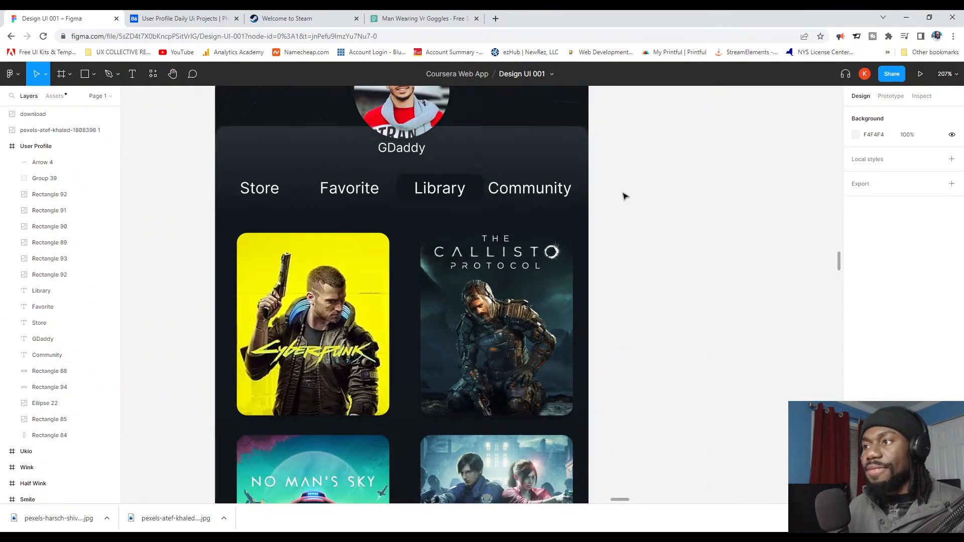
{"action": "left_click", "coordinate": [478, 191]}
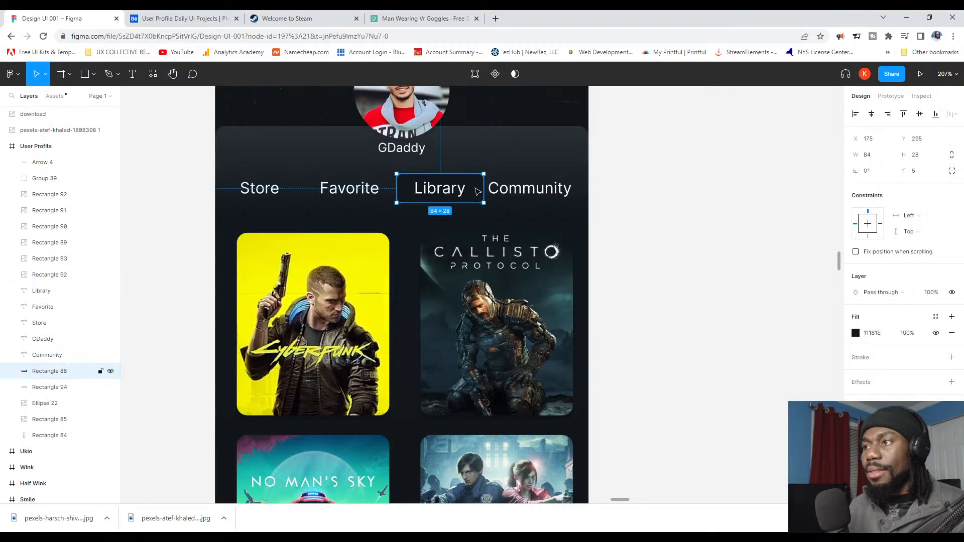
{"action": "left_click", "coordinate": [909, 335]}
{"action": "type", "text": "8"}
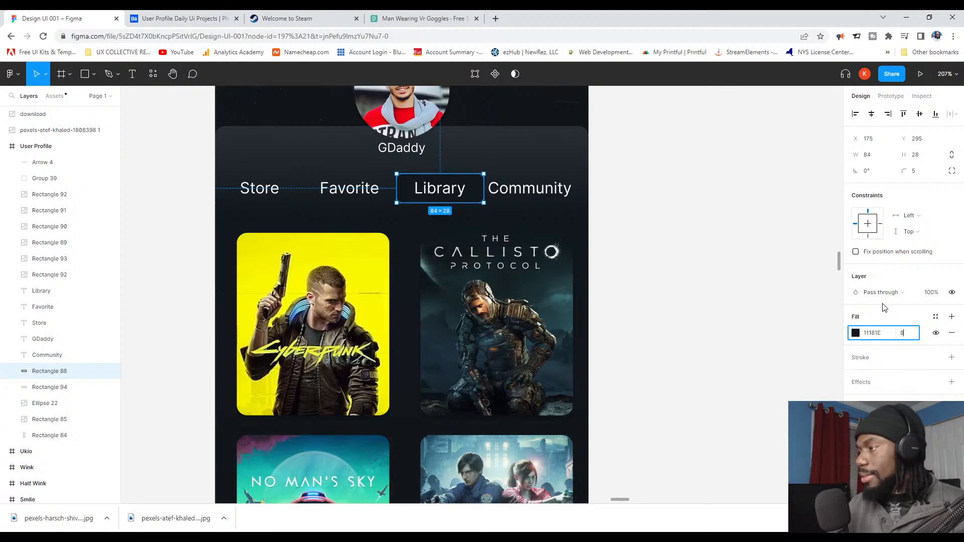
{"action": "key", "text": "Return"}
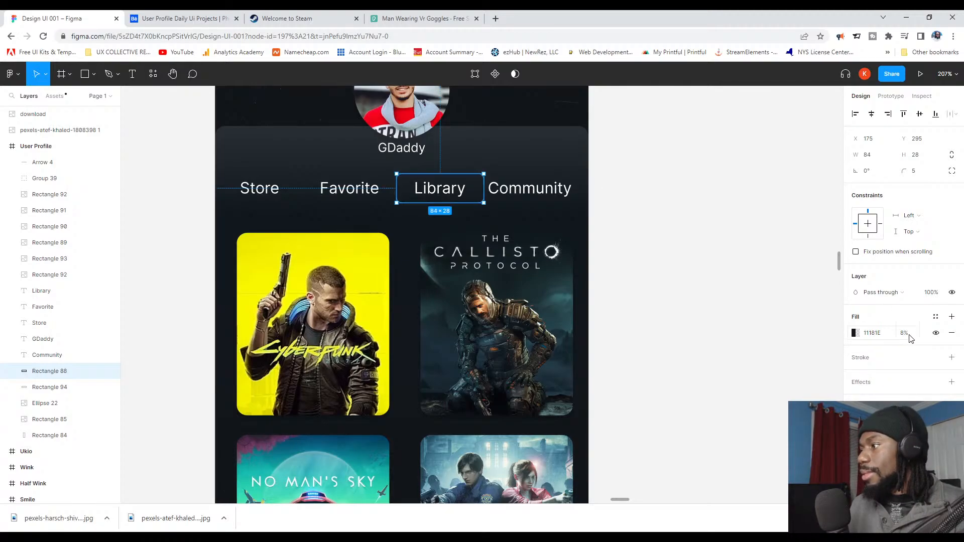
{"action": "left_click", "coordinate": [909, 336]}
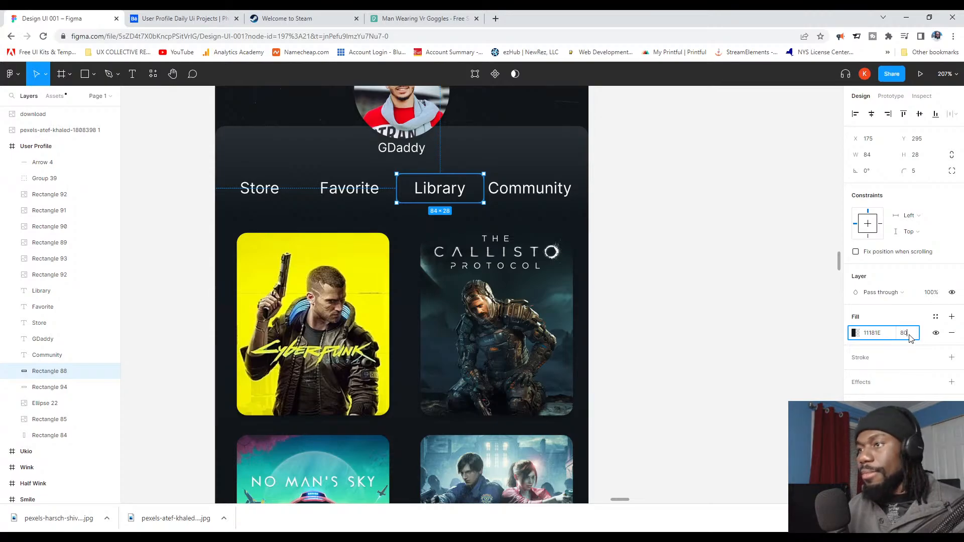
{"action": "key", "text": "Return"}
{"action": "left_click", "coordinate": [678, 248]}
Step: Set the fill opacity of the highlight rectangle behind the Library label to 90%
{"action": "scroll", "coordinate": [673, 267], "scroll_direction": "down", "scroll_amount": 5}
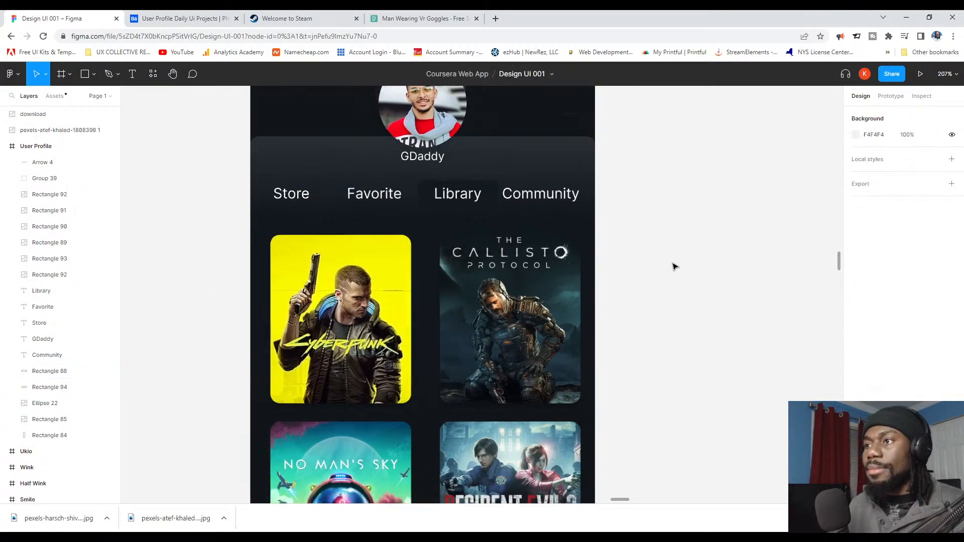
{"action": "scroll", "coordinate": [664, 301], "scroll_direction": "up", "scroll_amount": 6}
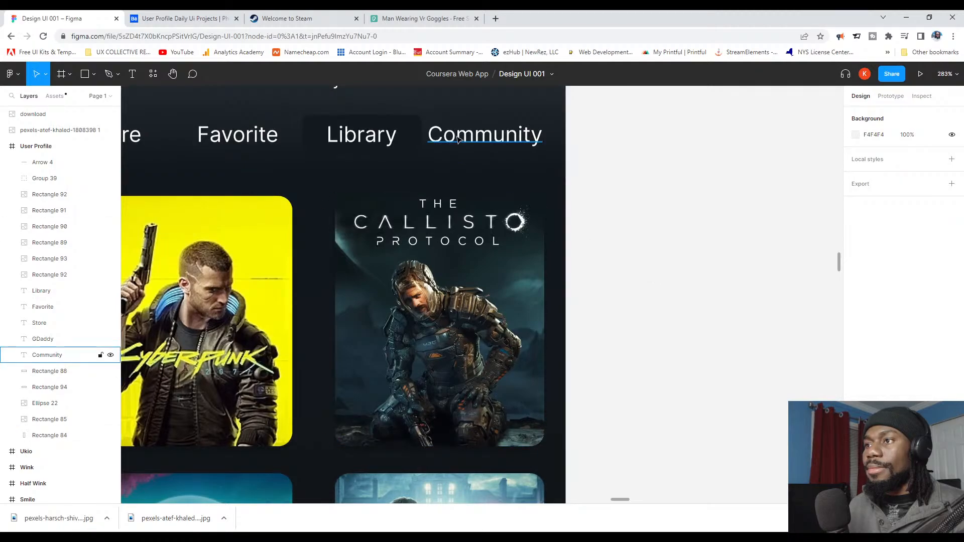
{"action": "left_click", "coordinate": [419, 127]}
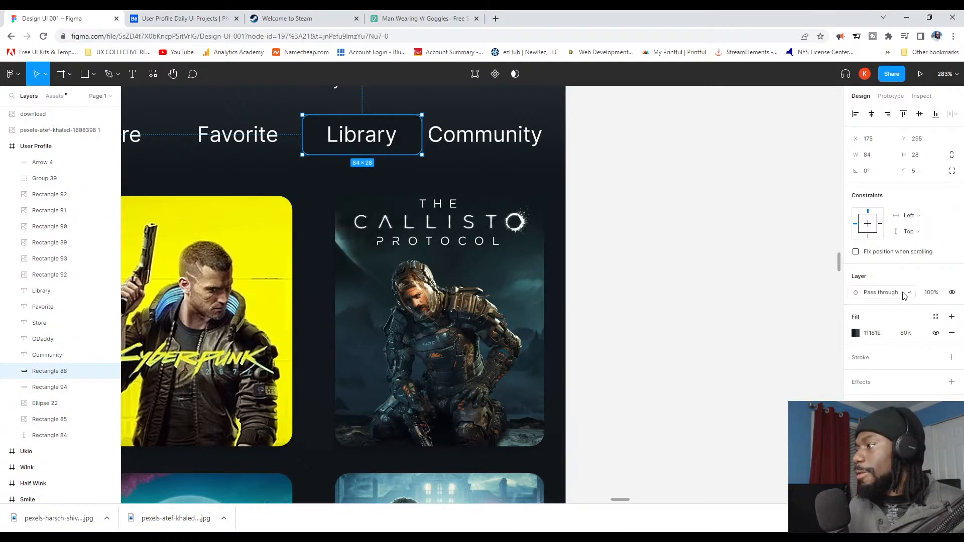
{"action": "left_click", "coordinate": [906, 333]}
{"action": "type", "text": "90"}
{"action": "key", "text": "Return"}
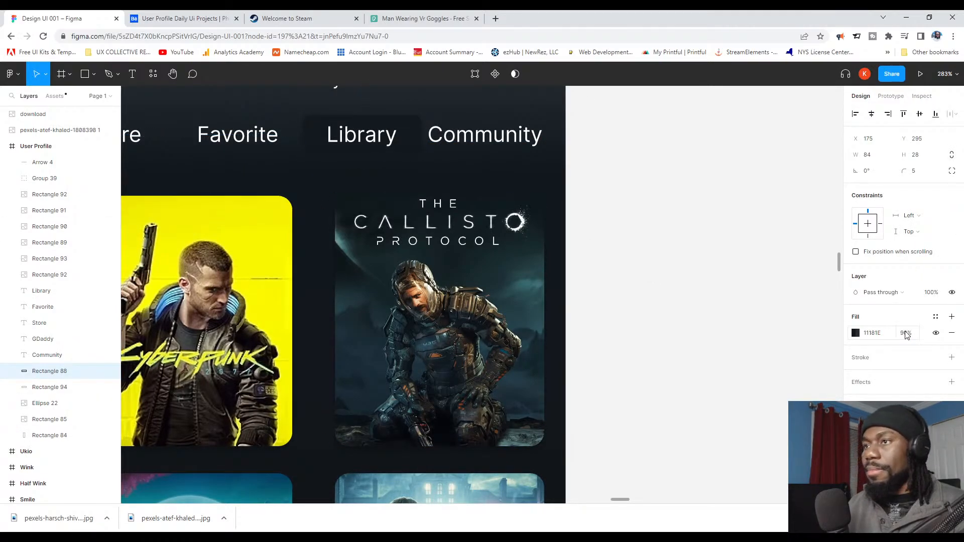
{"action": "left_click", "coordinate": [654, 247]}
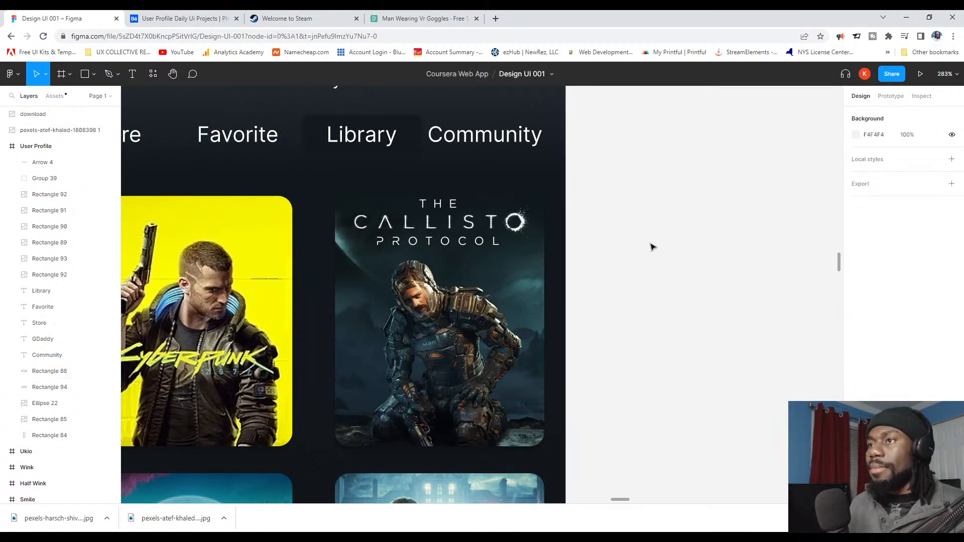
Step: Export the whole User Profile frame as a PNG and open the downloaded User Profile.png
{"action": "scroll", "coordinate": [653, 247], "scroll_direction": "down", "scroll_amount": 5}
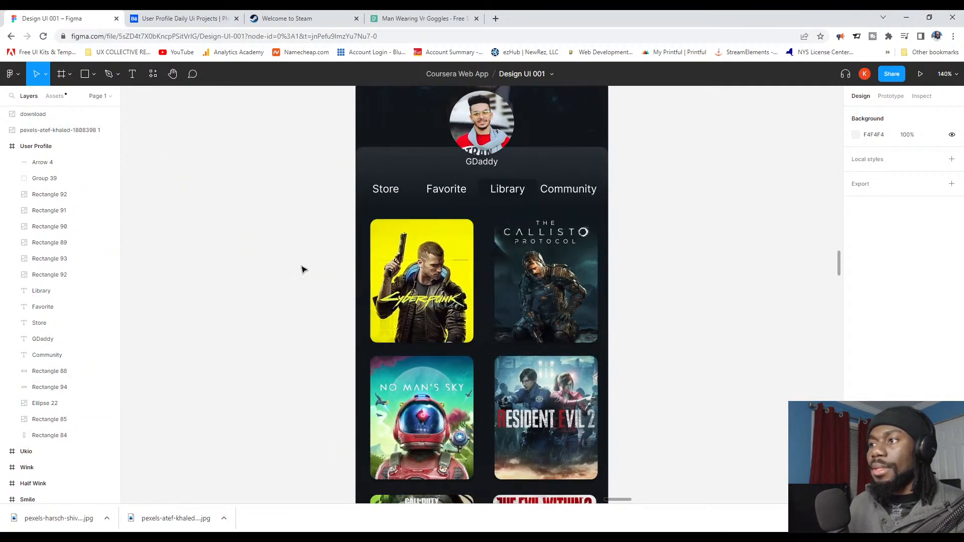
{"action": "scroll", "coordinate": [234, 291], "scroll_direction": "down", "scroll_amount": 3}
{"action": "scroll", "coordinate": [242, 291], "scroll_direction": "up", "scroll_amount": 5}
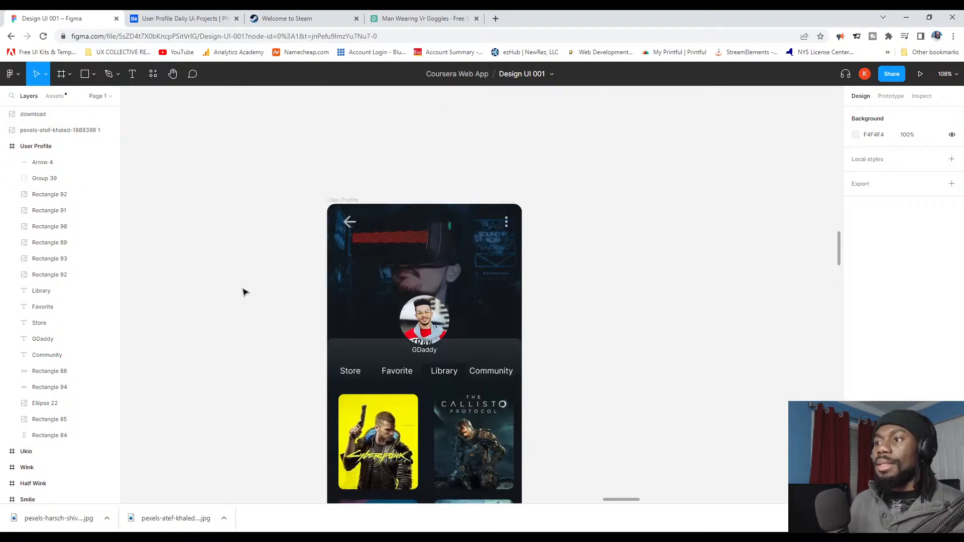
{"action": "scroll", "coordinate": [247, 291], "scroll_direction": "down", "scroll_amount": 2}
{"action": "scroll", "coordinate": [278, 258], "scroll_direction": "down", "scroll_amount": 3}
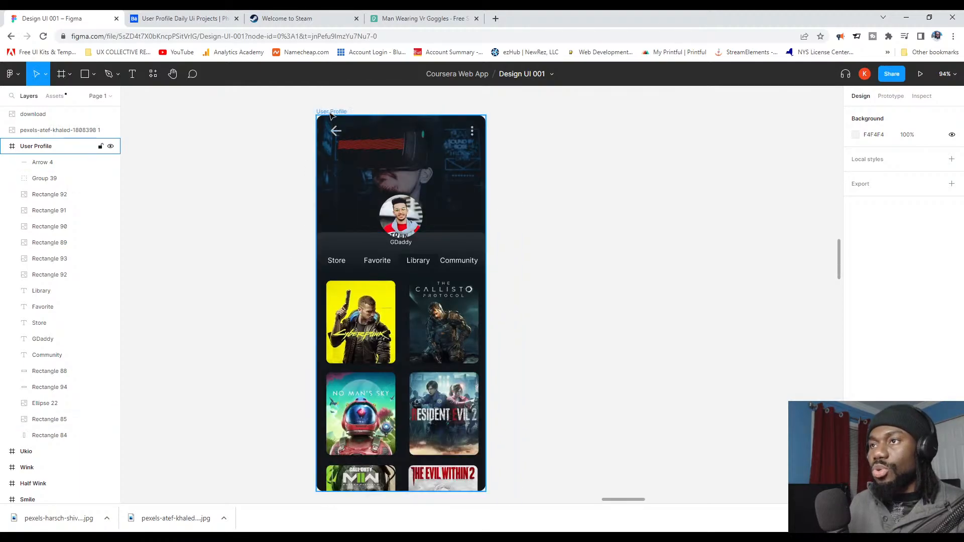
{"action": "left_click", "coordinate": [330, 111]}
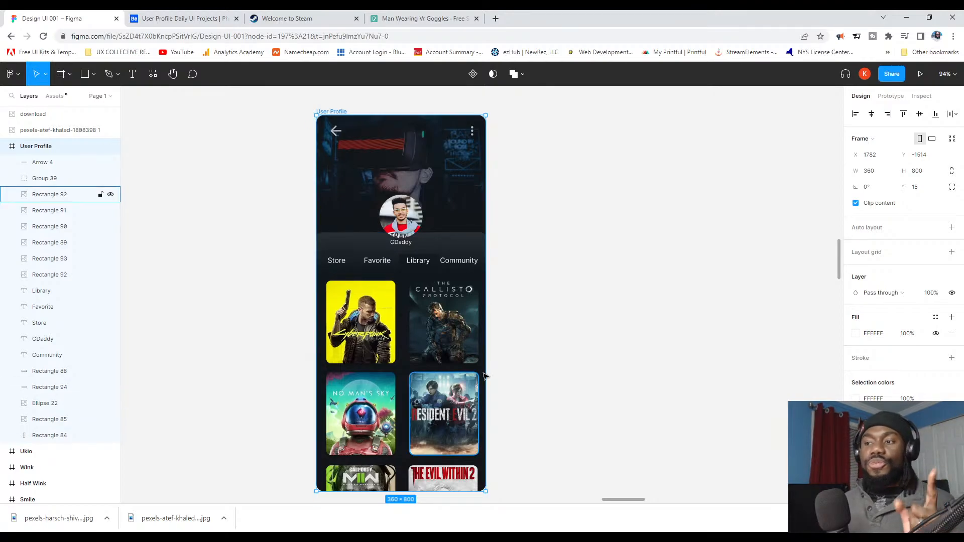
{"action": "scroll", "coordinate": [904, 251], "scroll_direction": "down", "scroll_amount": 1}
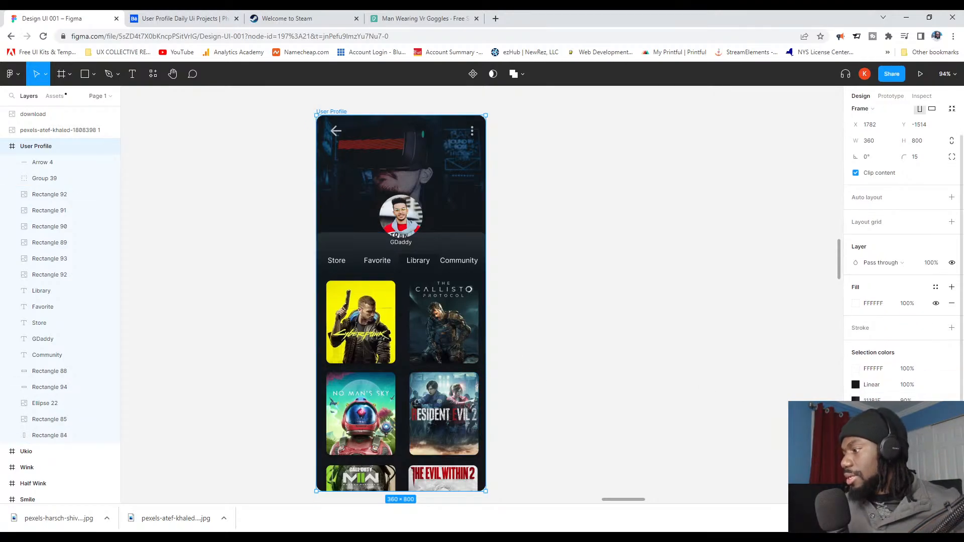
{"action": "left_click", "coordinate": [951, 482]}
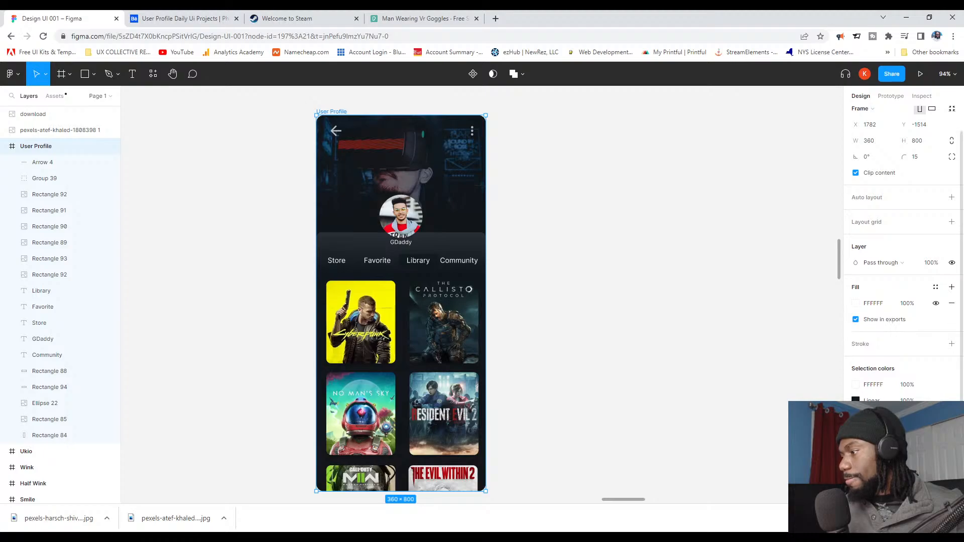
{"action": "scroll", "coordinate": [903, 251], "scroll_direction": "down", "scroll_amount": 2}
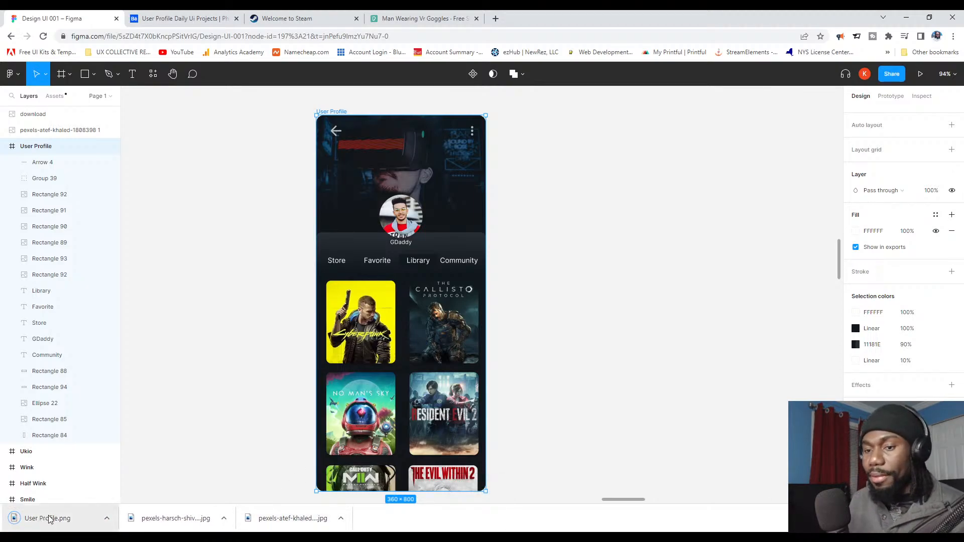
{"action": "left_click", "coordinate": [72, 519]}
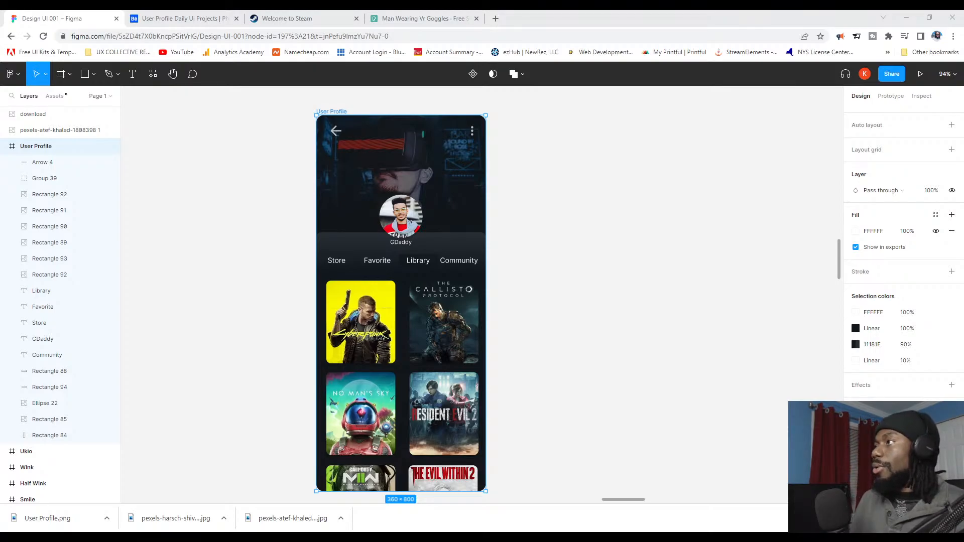
Step: Switch to Behance, open the account's own profile page and look over its published projects
{"action": "left_click", "coordinate": [548, 131]}
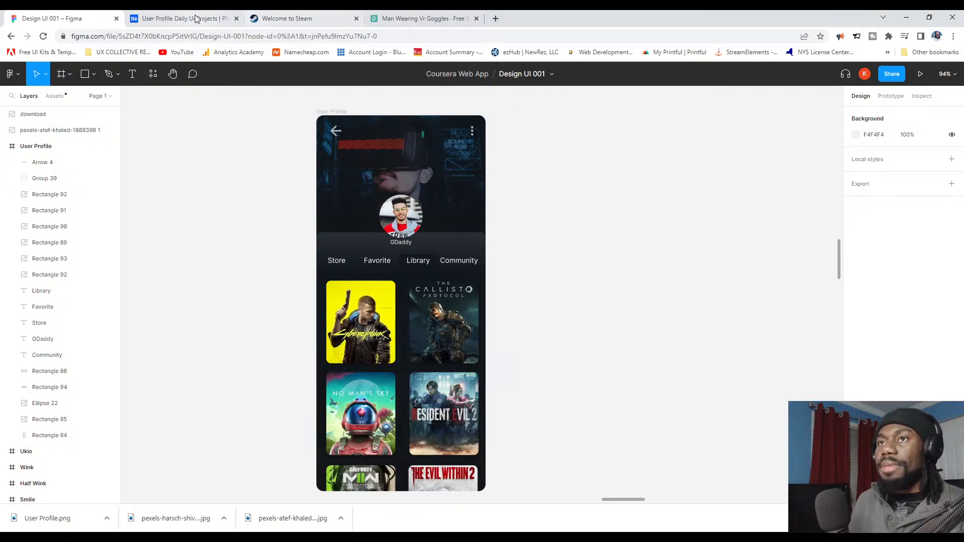
{"action": "key", "text": "ctrl+Tab"}
{"action": "left_click", "coordinate": [899, 80]}
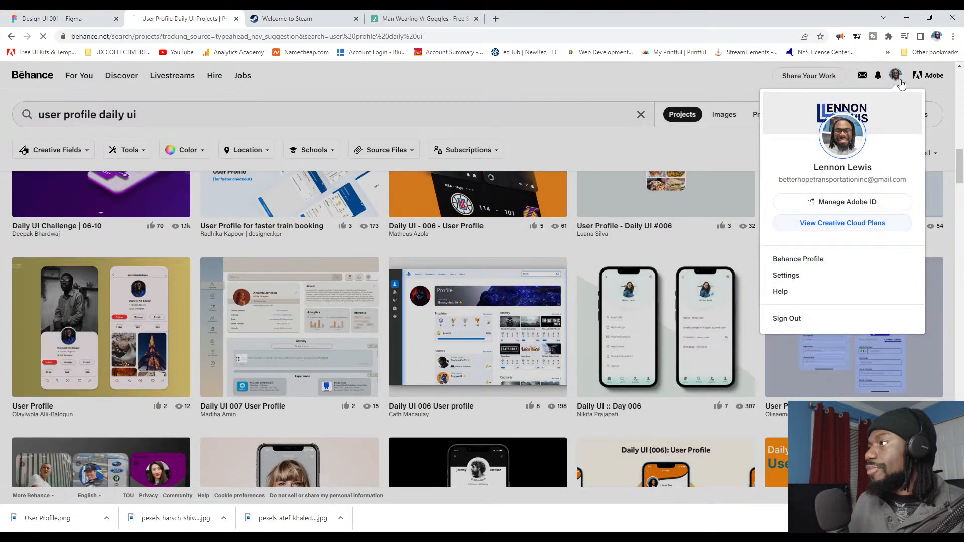
{"action": "left_click", "coordinate": [882, 107]}
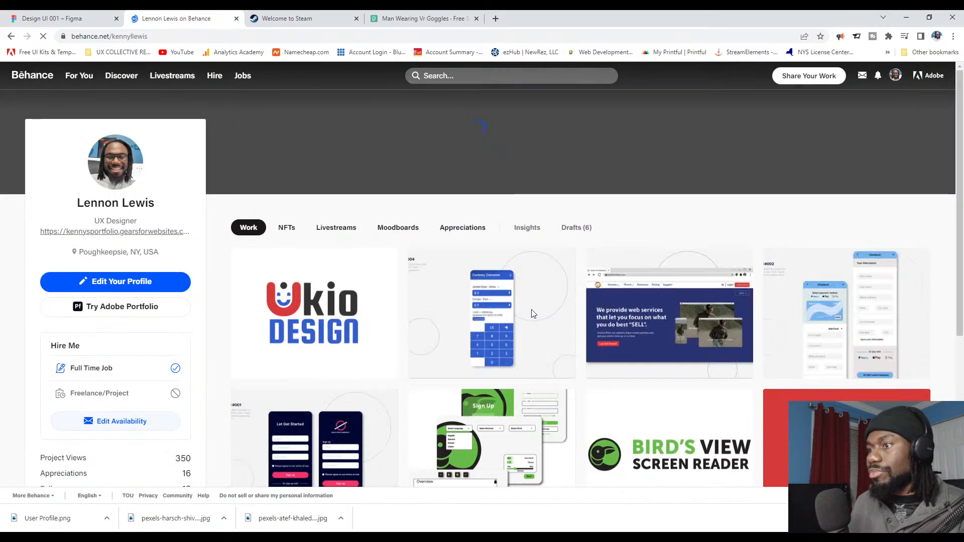
{"action": "scroll", "coordinate": [492, 331], "scroll_direction": "down", "scroll_amount": 4}
{"action": "scroll", "coordinate": [383, 287], "scroll_direction": "up", "scroll_amount": 4}
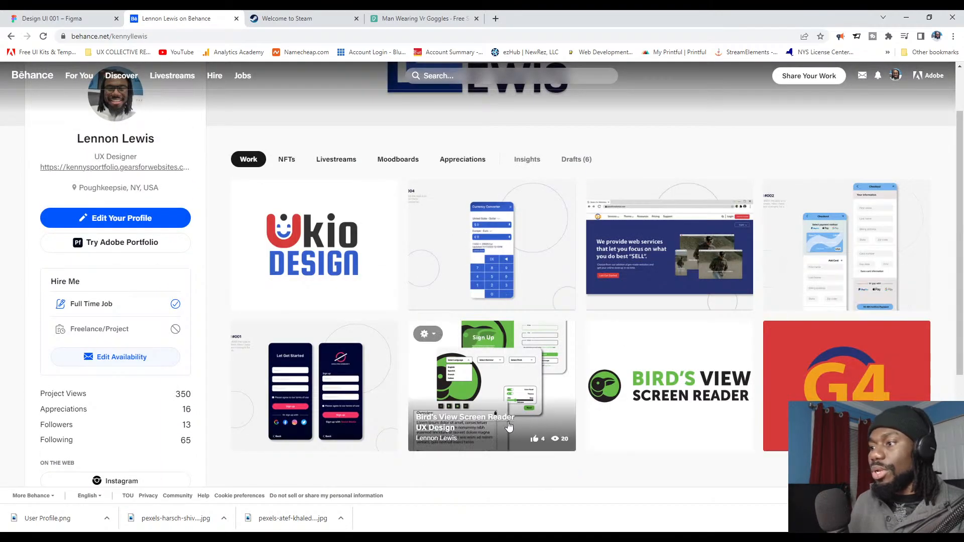
{"action": "scroll", "coordinate": [292, 347], "scroll_direction": "up", "scroll_amount": 1}
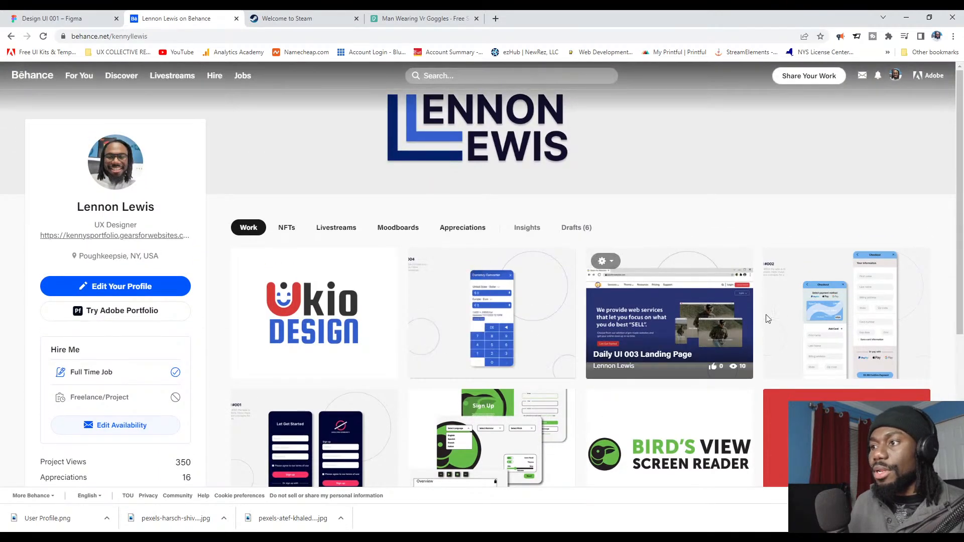
Step: Look over the draft projects on the profile page and start a new project
{"action": "scroll", "coordinate": [535, 258], "scroll_direction": "down", "scroll_amount": 1}
{"action": "scroll", "coordinate": [517, 213], "scroll_direction": "up", "scroll_amount": 1}
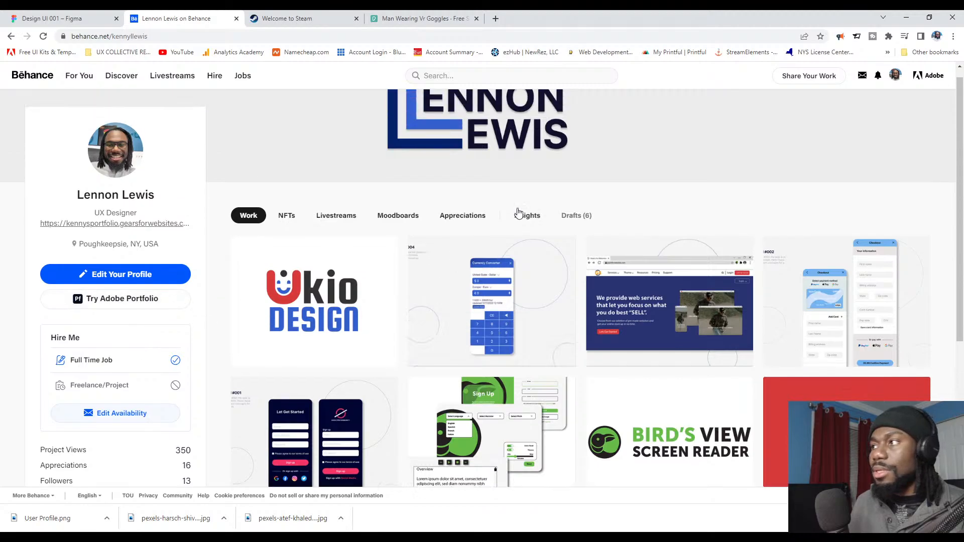
{"action": "left_click", "coordinate": [568, 235]}
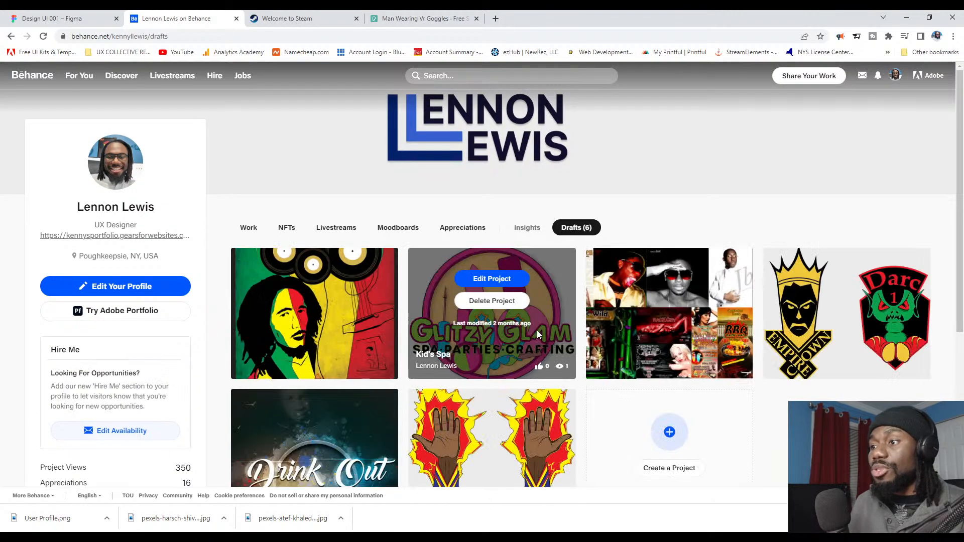
{"action": "scroll", "coordinate": [536, 331], "scroll_direction": "down", "scroll_amount": 3}
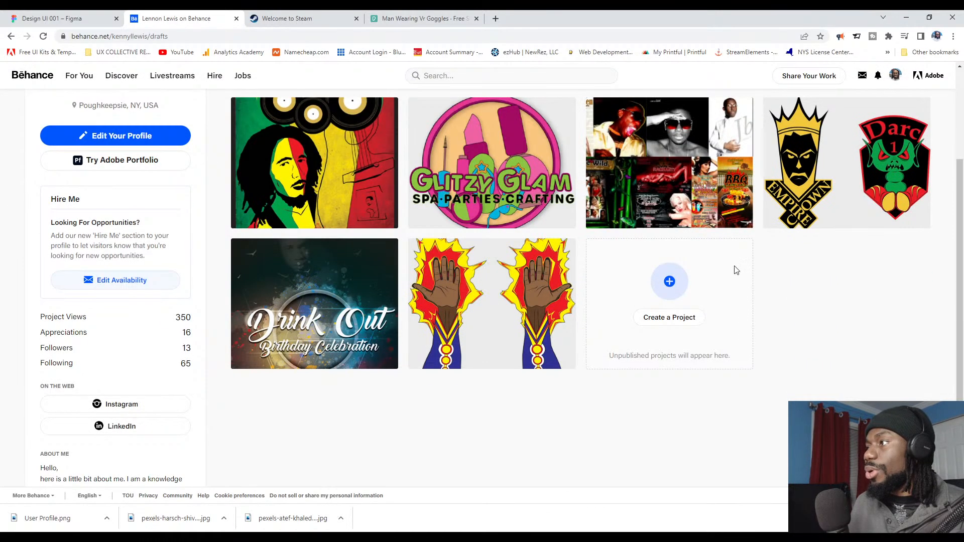
{"action": "scroll", "coordinate": [440, 305], "scroll_direction": "up", "scroll_amount": 3}
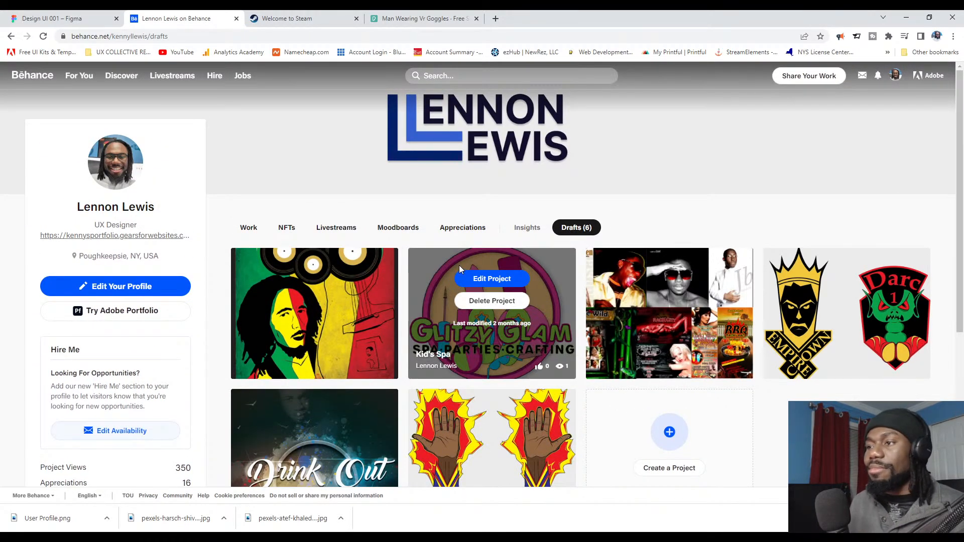
{"action": "scroll", "coordinate": [481, 241], "scroll_direction": "down", "scroll_amount": 1}
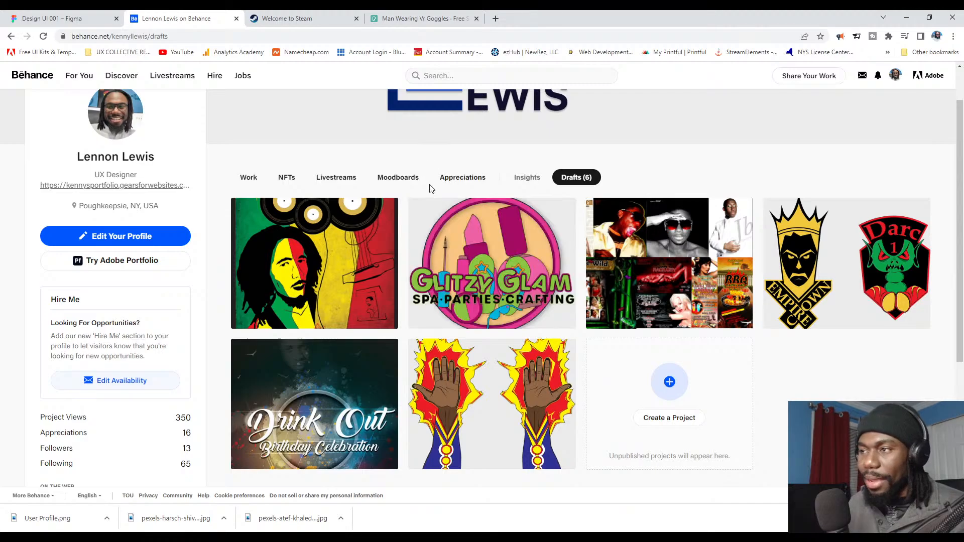
{"action": "mouse_move", "coordinate": [473, 227]}
{"action": "mouse_move", "coordinate": [814, 271]}
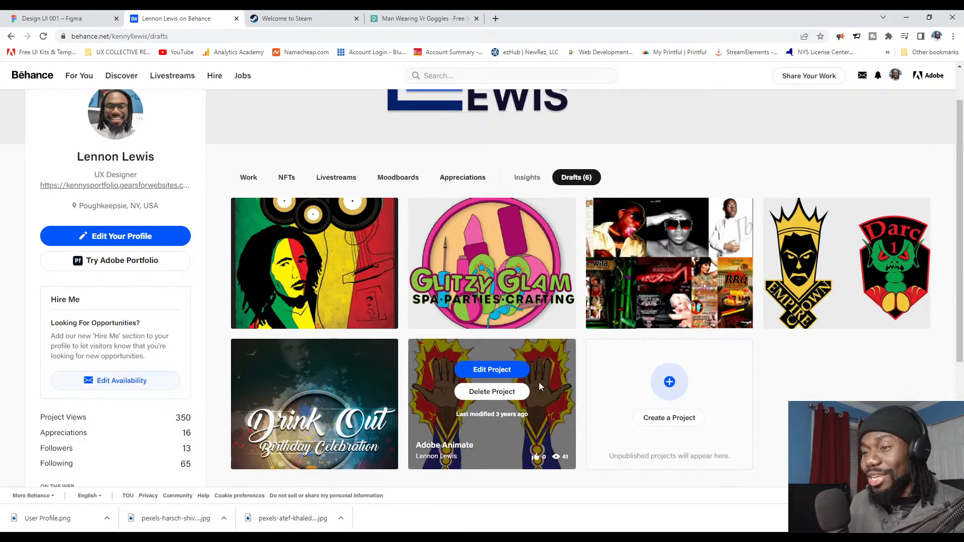
{"action": "scroll", "coordinate": [538, 381], "scroll_direction": "up", "scroll_amount": 1}
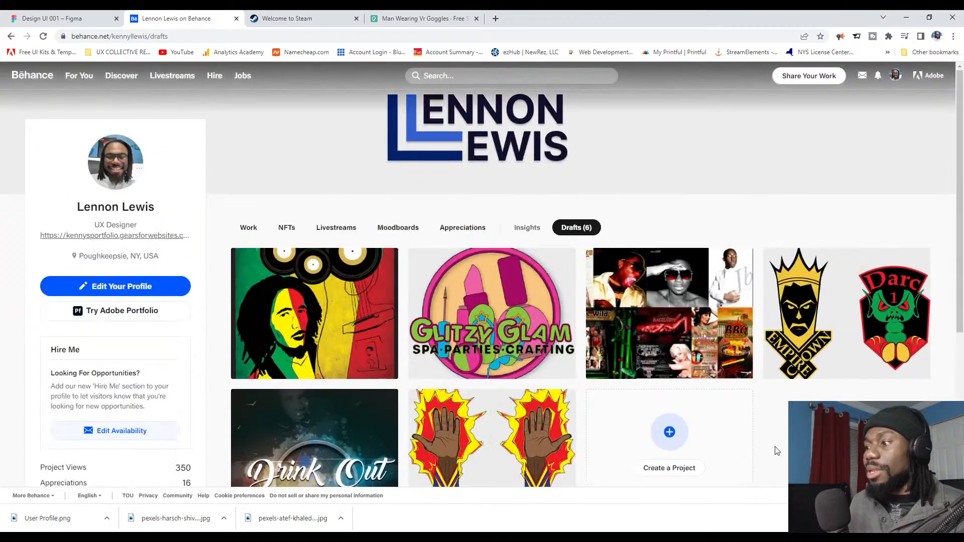
{"action": "left_click", "coordinate": [674, 468]}
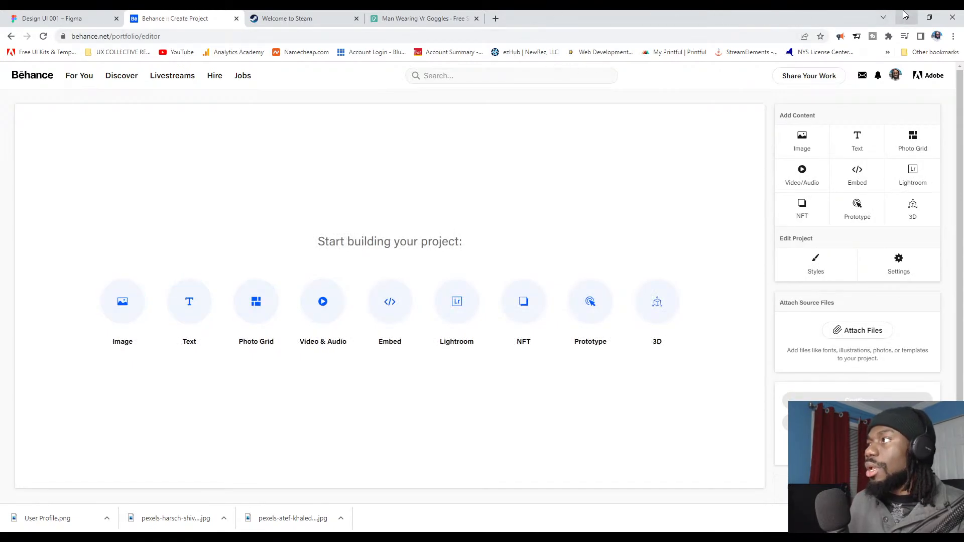
Step: Switch to Figma, duplicate the Currency Converter presentation frame beside the User Profile screen and delete the phone screen from the copy
{"action": "left_click", "coordinate": [71, 14]}
{"action": "scroll", "coordinate": [544, 237], "scroll_direction": "down", "scroll_amount": 6}
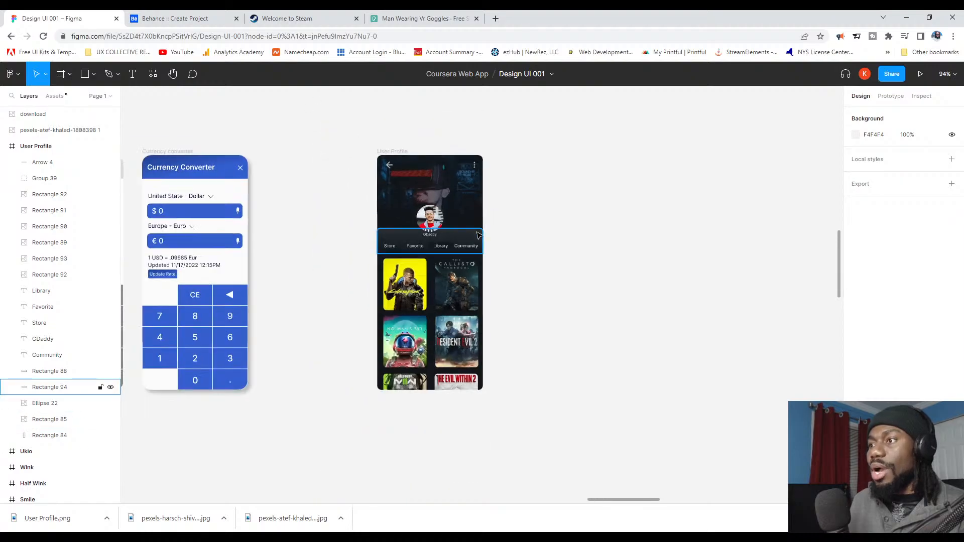
{"action": "scroll", "coordinate": [526, 242], "scroll_direction": "down", "scroll_amount": 5}
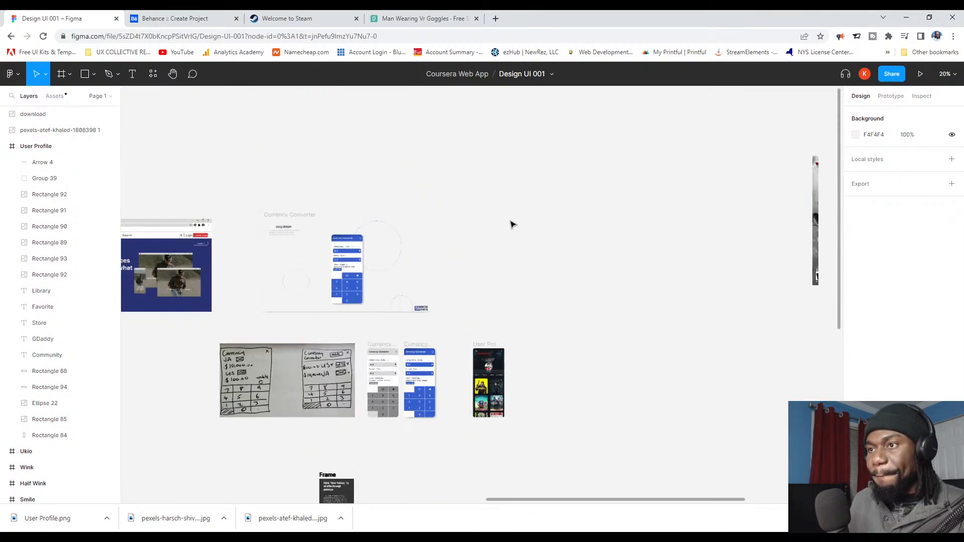
{"action": "scroll", "coordinate": [294, 236], "scroll_direction": "down", "scroll_amount": 3}
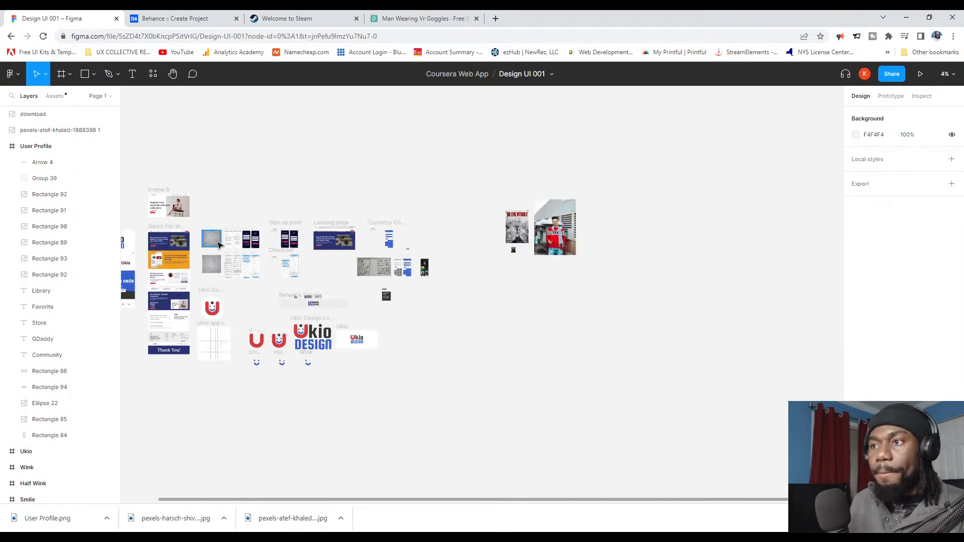
{"action": "scroll", "coordinate": [359, 256], "scroll_direction": "up", "scroll_amount": 3}
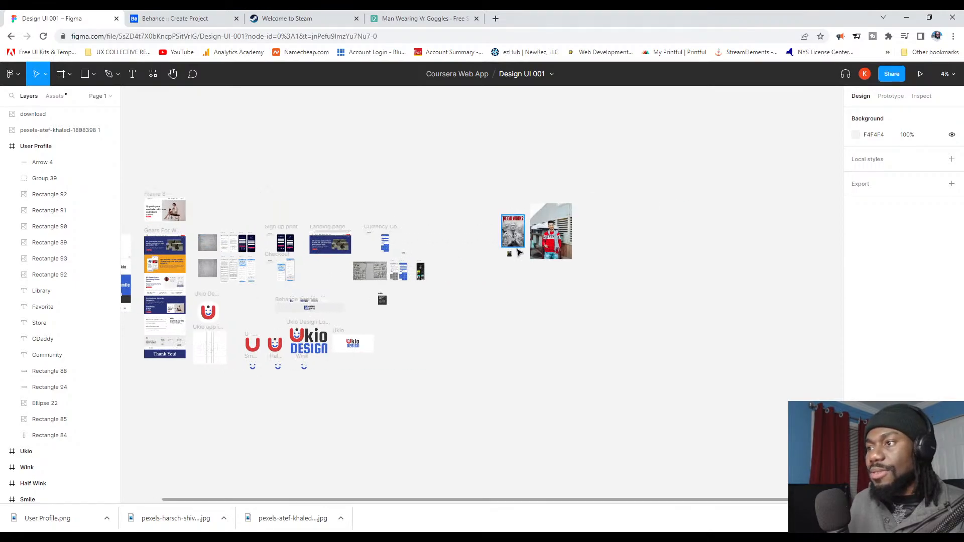
{"action": "scroll", "coordinate": [360, 257], "scroll_direction": "up", "scroll_amount": 4}
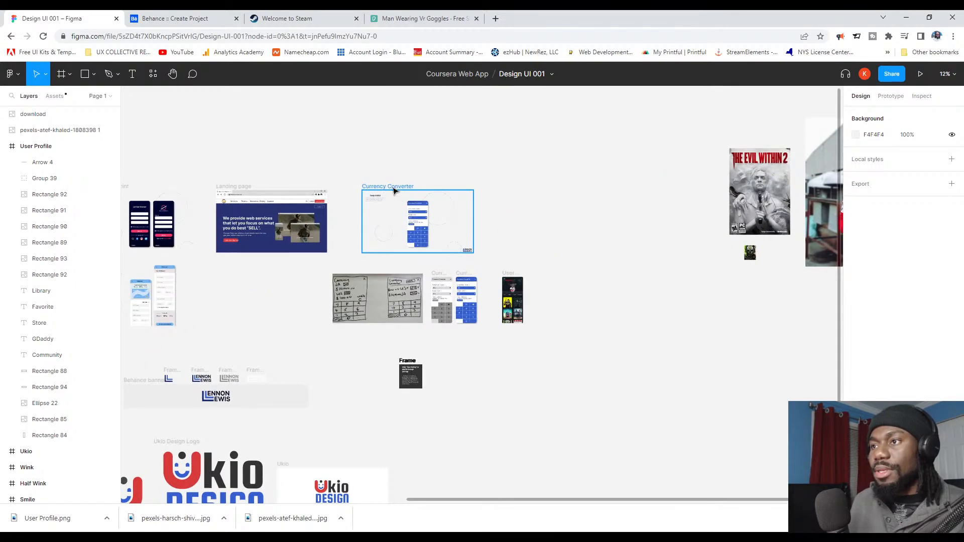
{"action": "left_click_drag", "start_coordinate": [392, 189], "coordinate": [572, 269]}
{"action": "scroll", "coordinate": [572, 271], "scroll_direction": "up", "scroll_amount": 5}
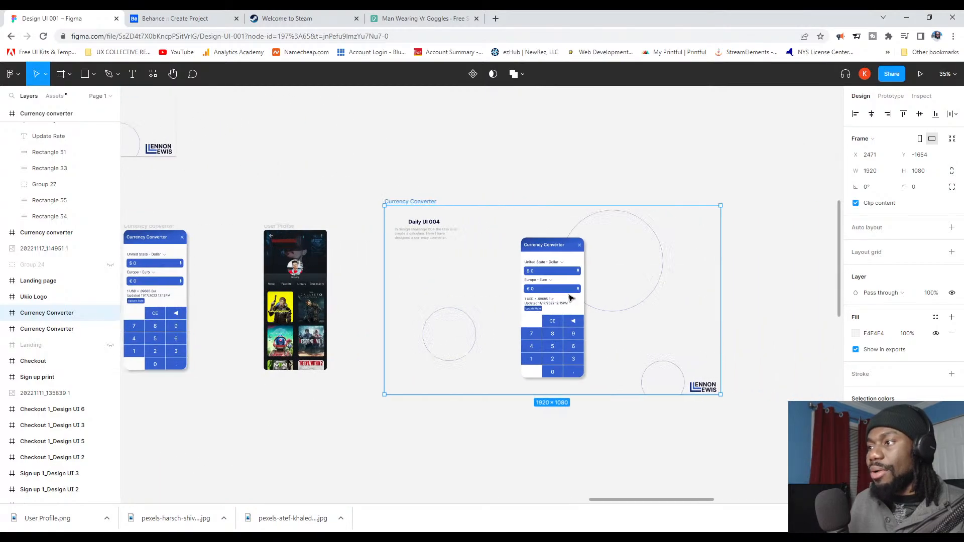
{"action": "left_click", "coordinate": [517, 262]}
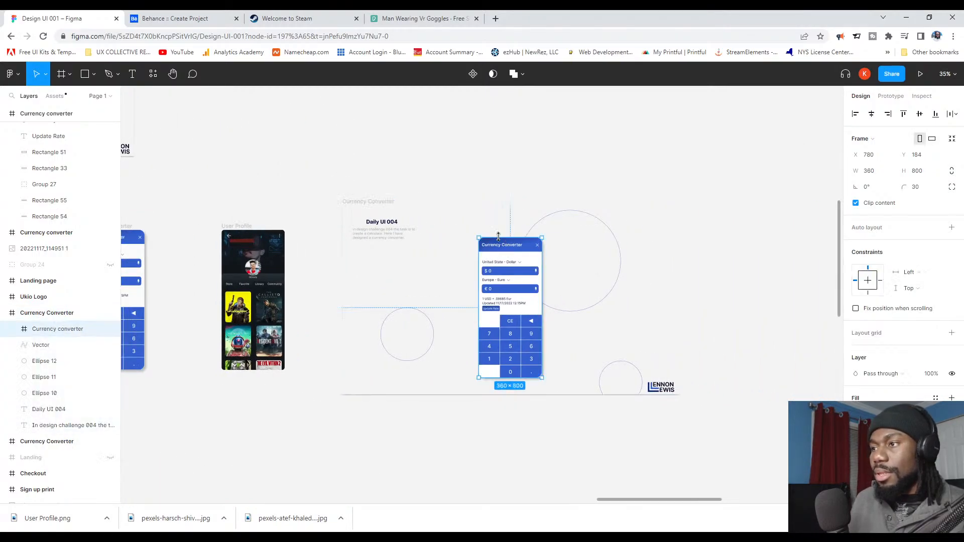
{"action": "key", "text": "Delete"}
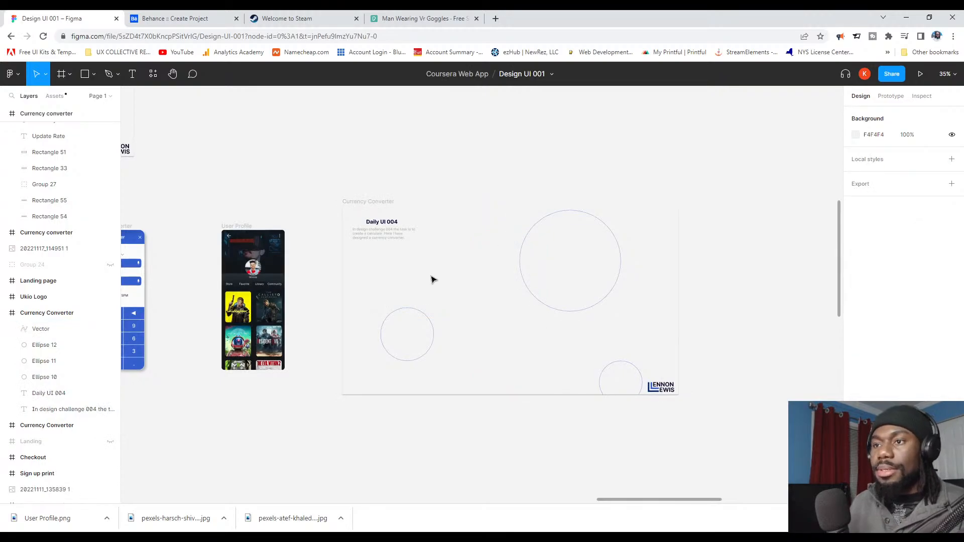
Step: Try a copy of the User Profile frame as the phone mockup in the duplicated presentation frame
{"action": "left_click_drag", "start_coordinate": [227, 231], "coordinate": [476, 236]}
{"action": "left_click", "coordinate": [557, 151]}
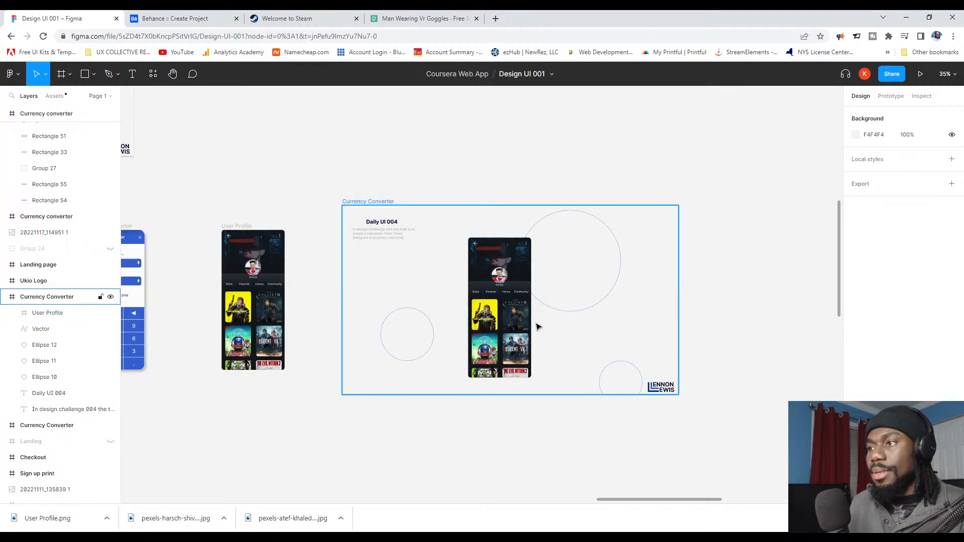
{"action": "scroll", "coordinate": [533, 325], "scroll_direction": "up", "scroll_amount": 3}
{"action": "scroll", "coordinate": [533, 330], "scroll_direction": "down", "scroll_amount": 3}
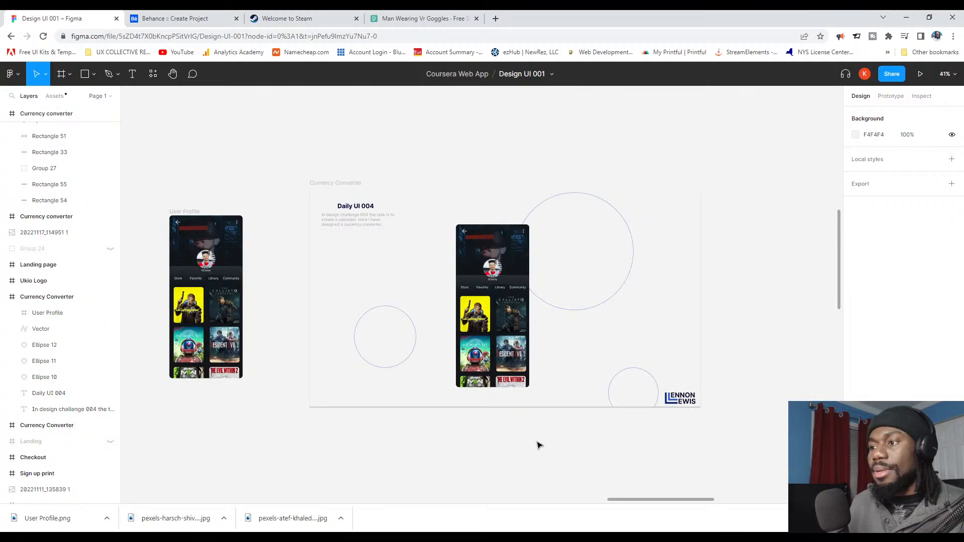
{"action": "left_click", "coordinate": [520, 276]}
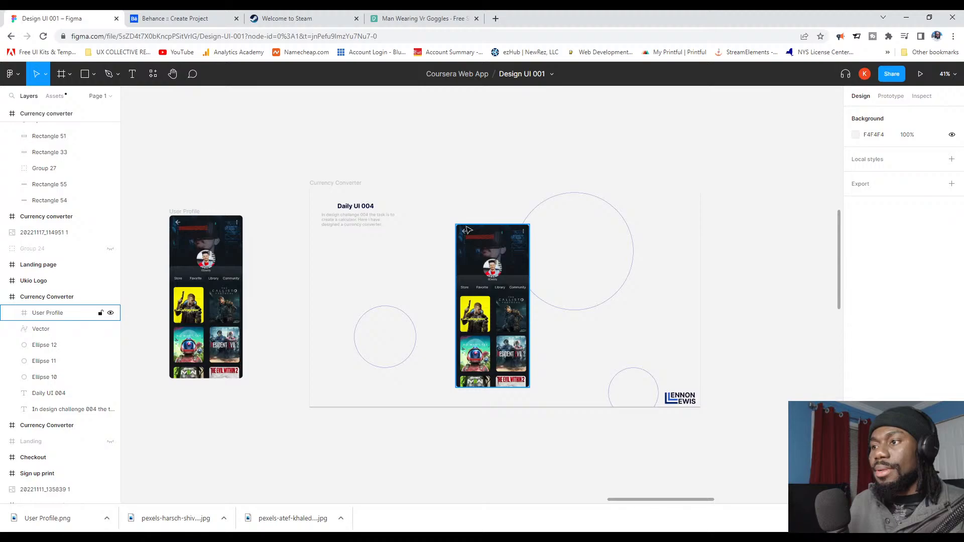
{"action": "scroll", "coordinate": [467, 231], "scroll_direction": "down", "scroll_amount": 5}
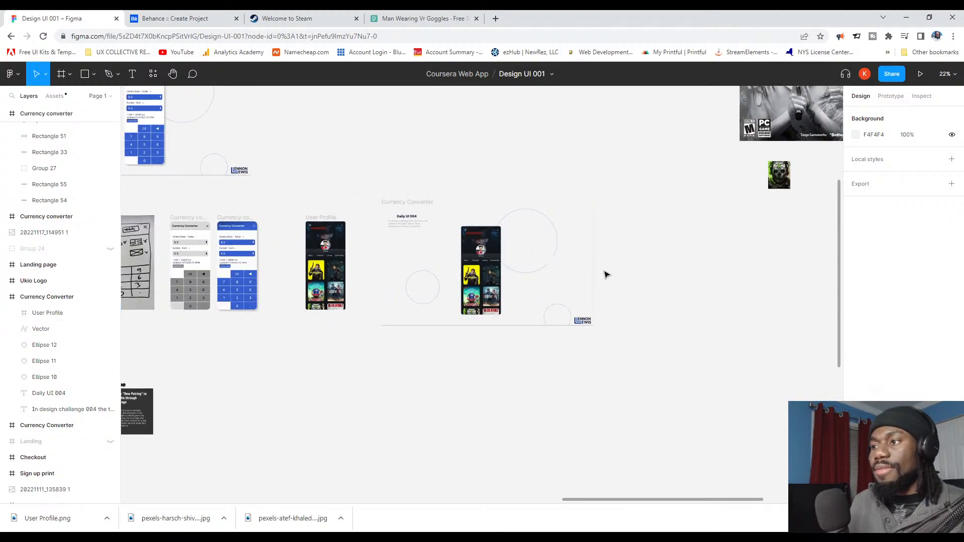
{"action": "key", "text": "Delete"}
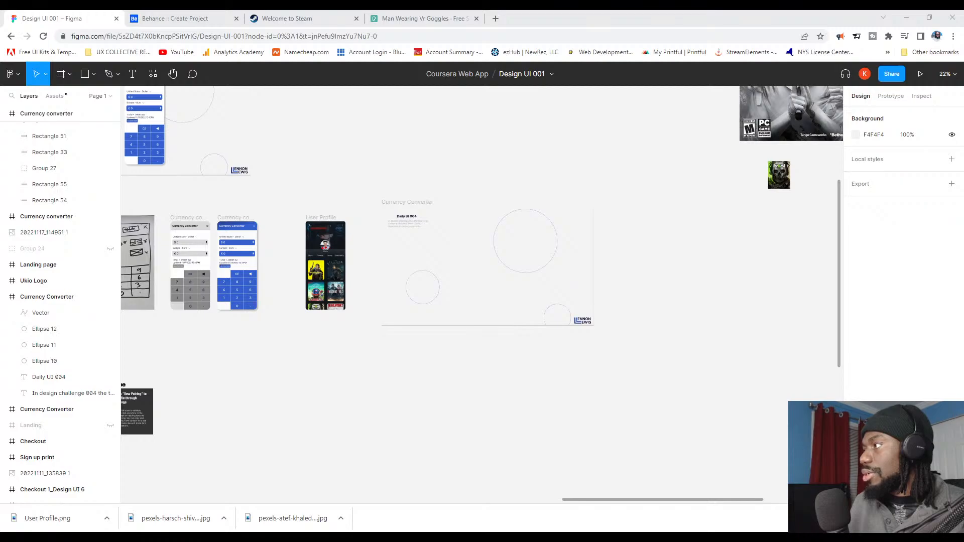
Step: Place the downloaded User Profile.png in the duplicated presentation frame, enlarge it to about 414 × 920 and adjust its position
{"action": "left_click_drag", "start_coordinate": [48, 518], "coordinate": [496, 264]}
{"action": "scroll", "coordinate": [493, 321], "scroll_direction": "up", "scroll_amount": 5}
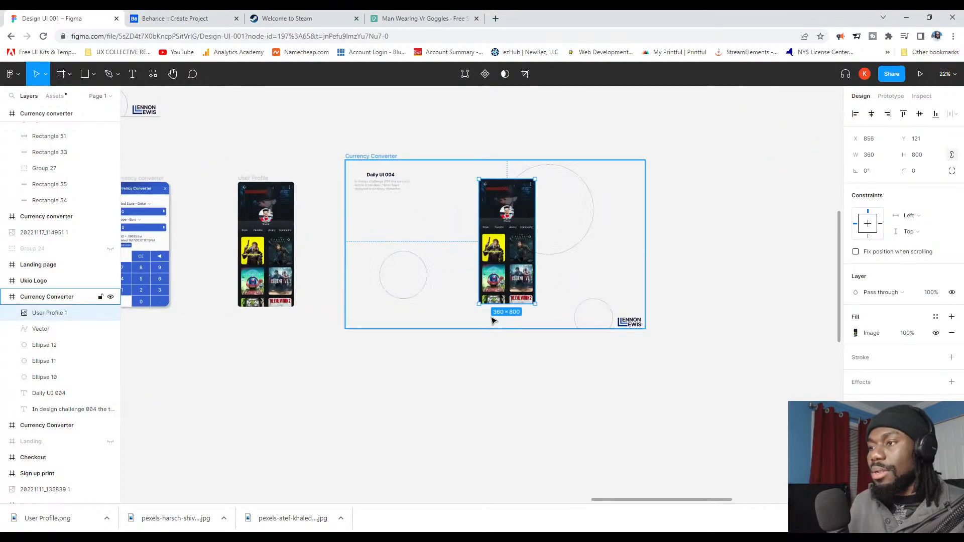
{"action": "scroll", "coordinate": [517, 241], "scroll_direction": "up", "scroll_amount": 1}
{"action": "scroll", "coordinate": [516, 240], "scroll_direction": "up", "scroll_amount": 3}
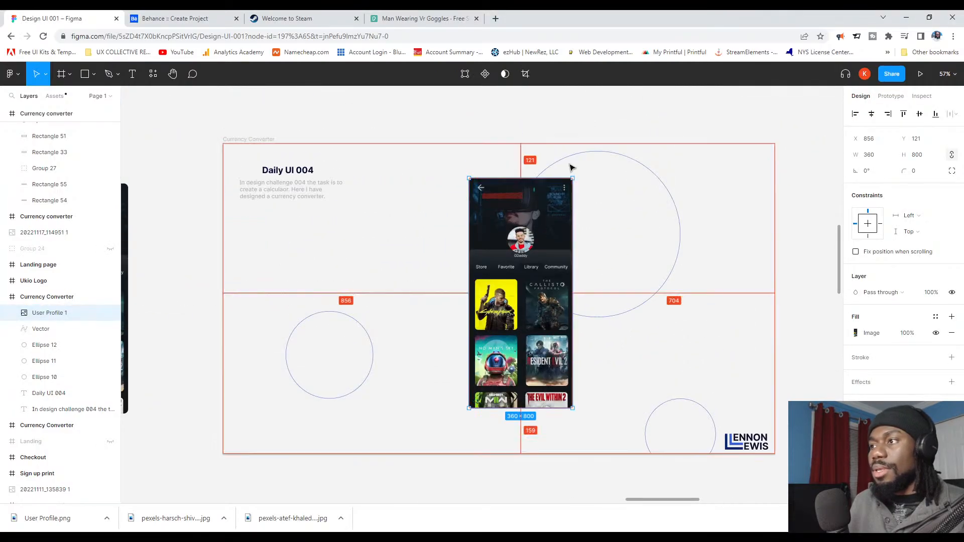
{"action": "left_click_drag", "start_coordinate": [574, 176], "coordinate": [581, 162]}
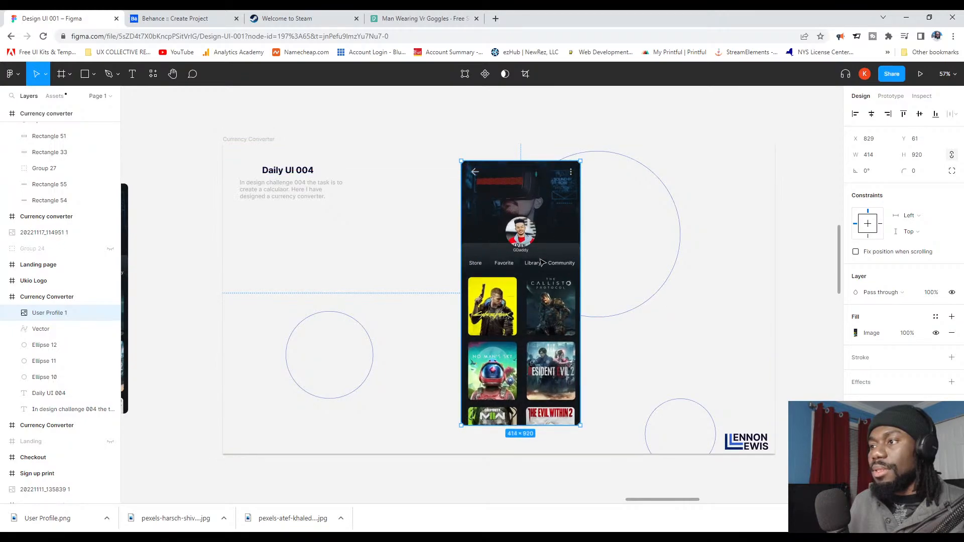
{"action": "mouse_move", "coordinate": [542, 258]}
{"action": "left_mouse_down"}
{"action": "mouse_move", "coordinate": [542, 274]}
{"action": "mouse_move", "coordinate": [540, 263]}
{"action": "left_mouse_up"}
{"action": "left_click", "coordinate": [492, 487]}
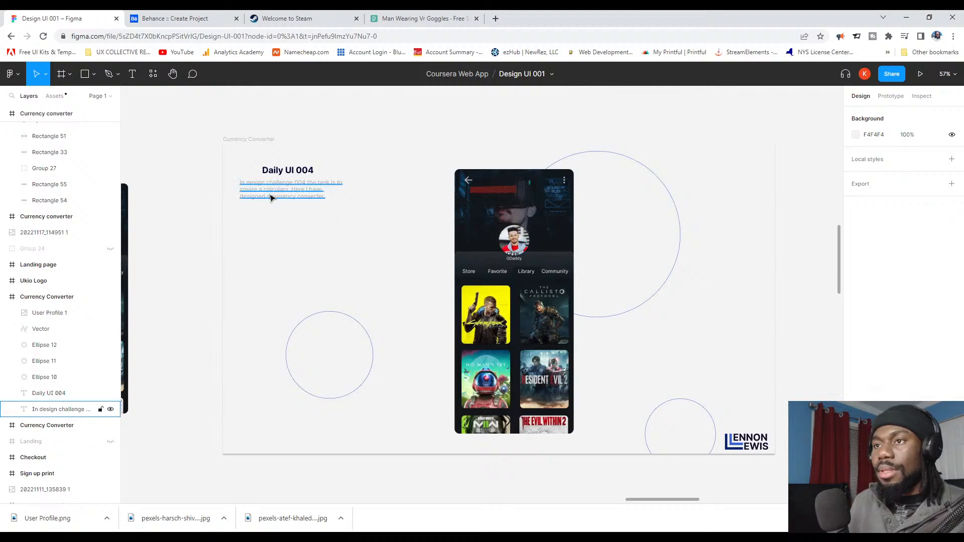
Step: Change the challenge number in the grey description text to 006
{"action": "scroll", "coordinate": [270, 197], "scroll_direction": "up", "scroll_amount": 5}
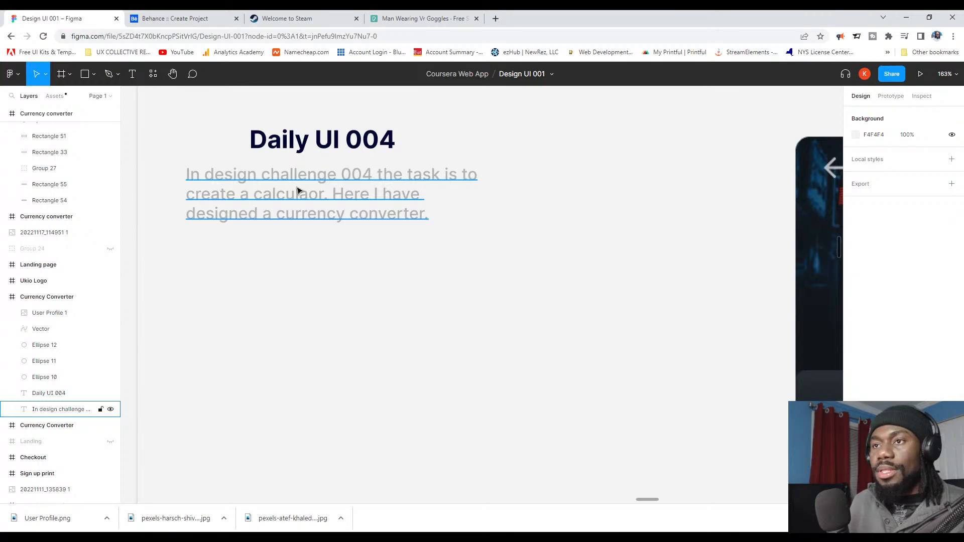
{"action": "double_click", "coordinate": [344, 175]}
{"action": "left_click", "coordinate": [377, 171]}
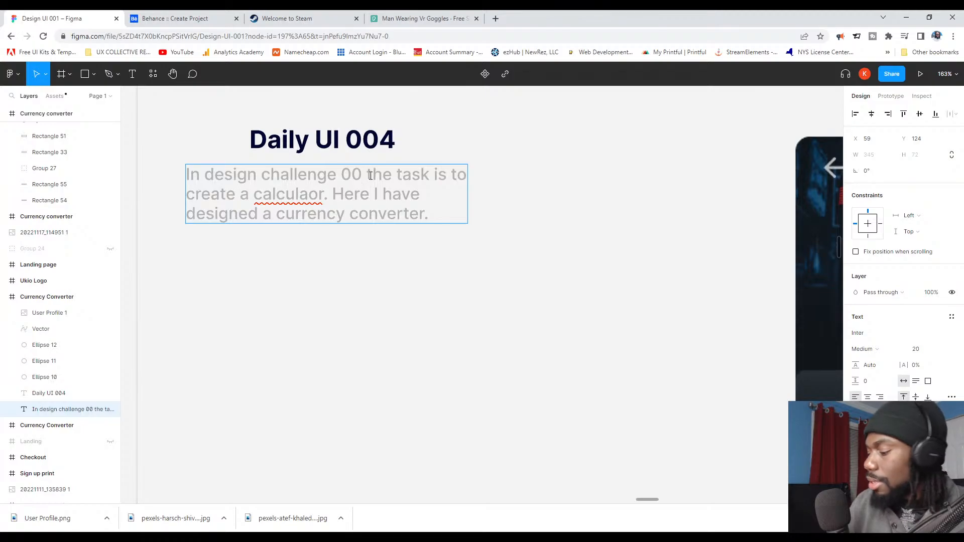
{"action": "type", "text": "6"}
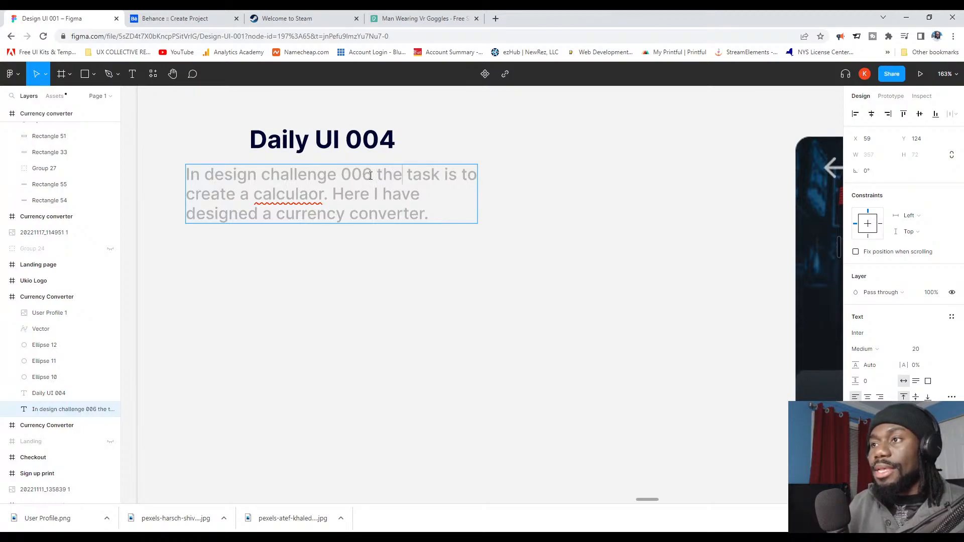
Step: Replace the word "calculaor" in the description with "user profile"
{"action": "key", "text": "Right"}
{"action": "key", "text": "Right"}
{"action": "key", "text": "Right"}
{"action": "key", "text": "Right"}
{"action": "key", "text": "Right"}
{"action": "key", "text": "Right"}
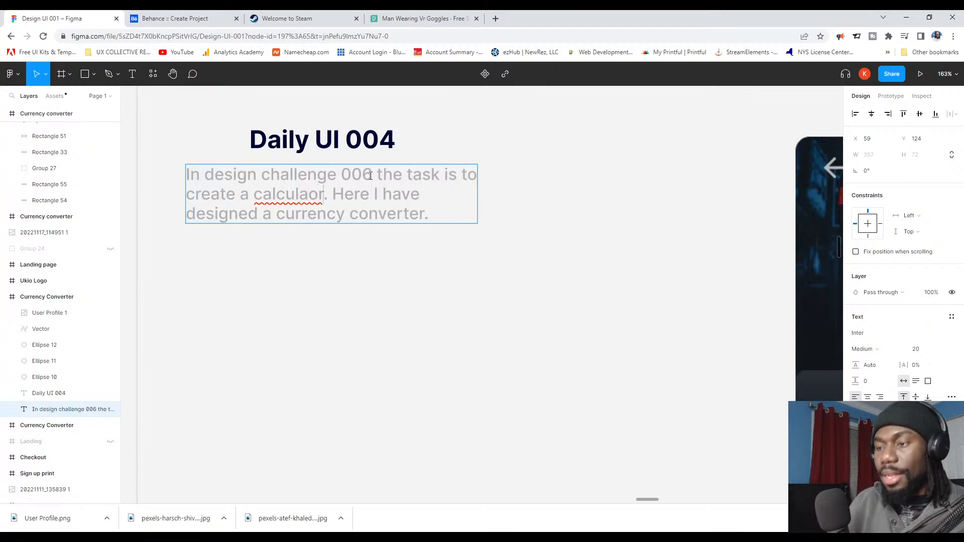
{"action": "key", "text": "BackSpace"}
{"action": "key", "text": "BackSpace"}
{"action": "key", "text": "BackSpace"}
{"action": "key", "text": "BackSpace"}
{"action": "key", "text": "BackSpace"}
{"action": "key", "text": "BackSpace"}
{"action": "key", "text": "BackSpace"}
{"action": "key", "text": "BackSpace"}
{"action": "key", "text": "BackSpace"}
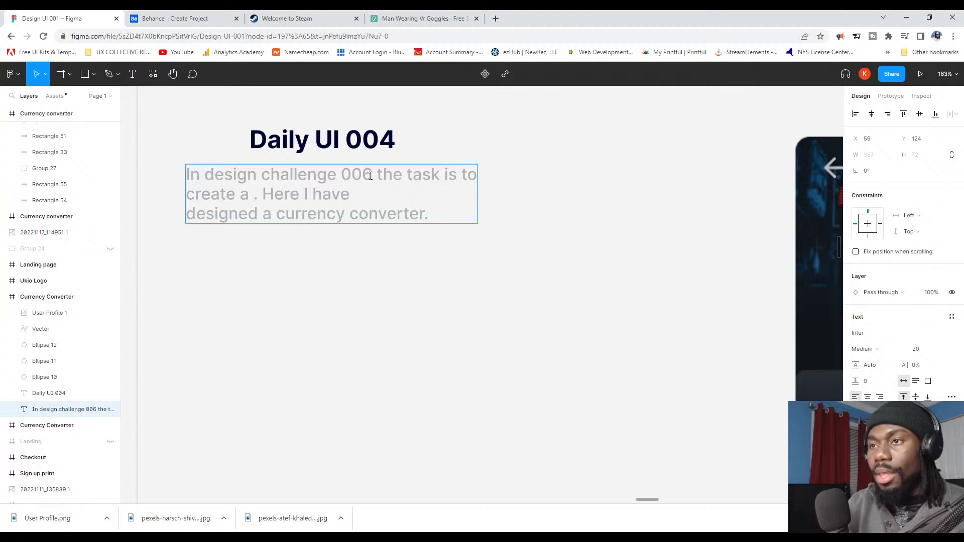
{"action": "type", "text": "user "}
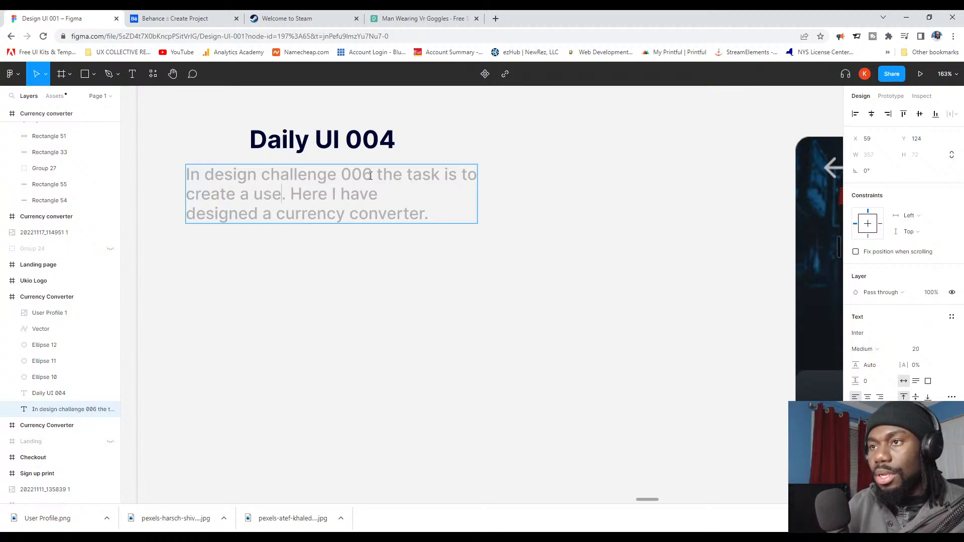
{"action": "type", "text": "profile"}
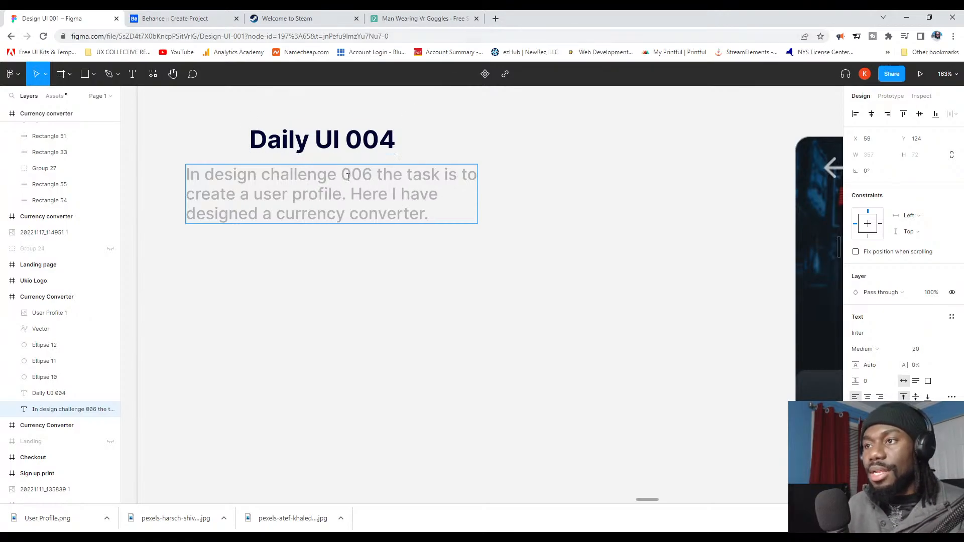
Step: Replace "currency converter" in the description's last sentence with "user profile for a gaming app"
{"action": "left_click_drag", "start_coordinate": [276, 213], "coordinate": [424, 217]}
{"action": "type", "text": "user "}
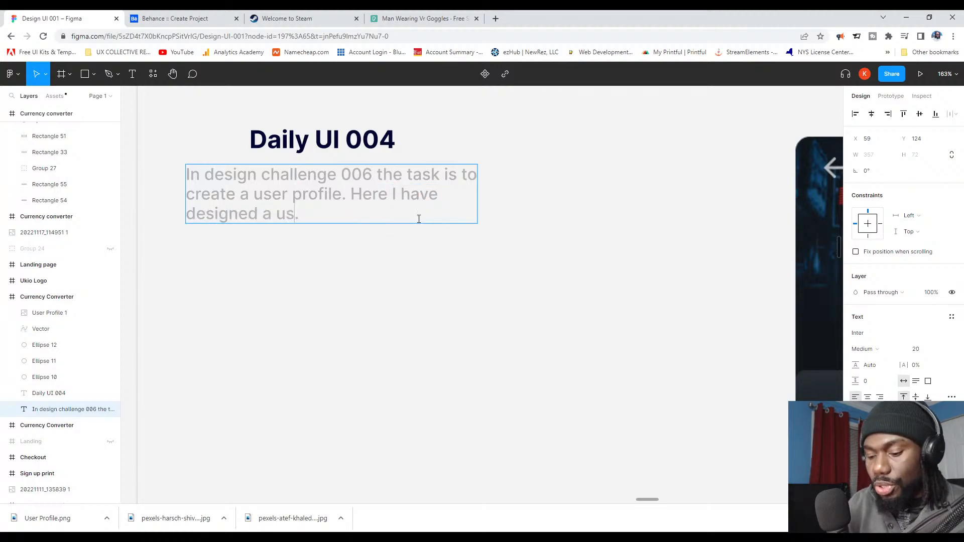
{"action": "type", "text": "pforile"}
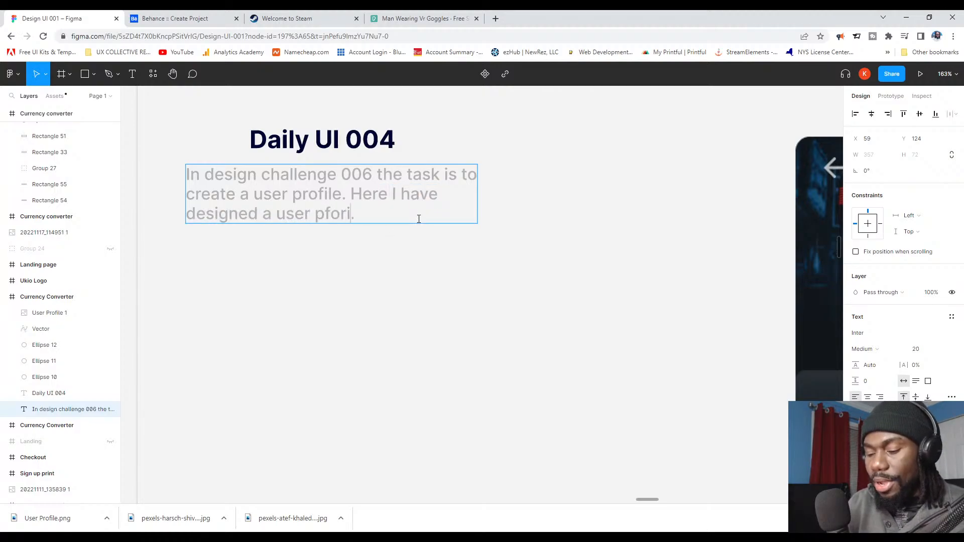
{"action": "key", "text": "BackSpace"}
{"action": "key", "text": "BackSpace"}
{"action": "key", "text": "BackSpace"}
{"action": "key", "text": "BackSpace"}
{"action": "key", "text": "BackSpace"}
{"action": "key", "text": "BackSpace"}
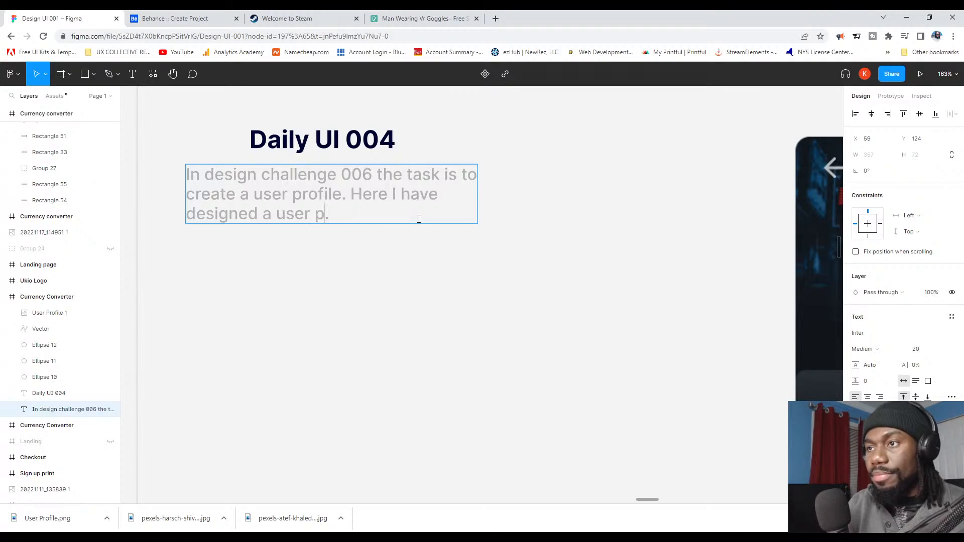
{"action": "type", "text": "rofi"}
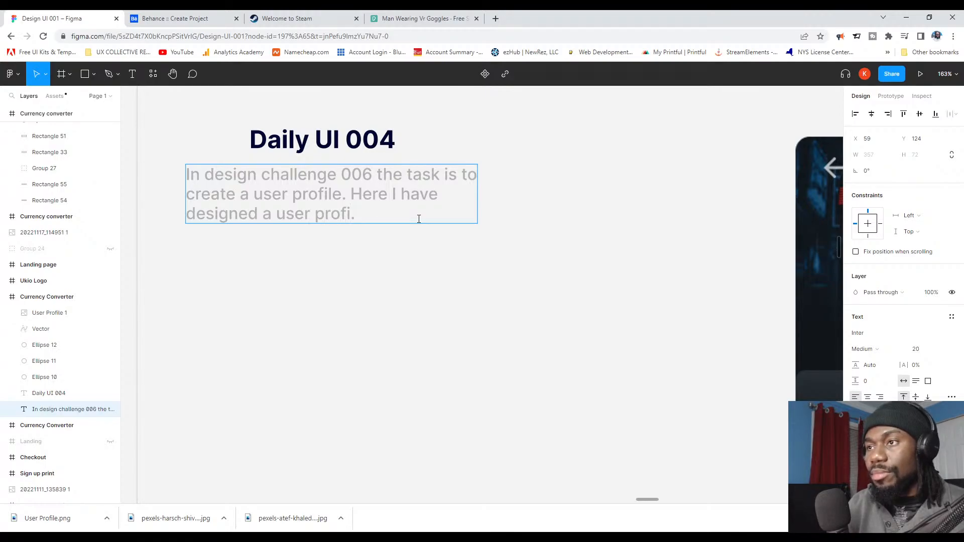
{"action": "type", "text": "le for a "}
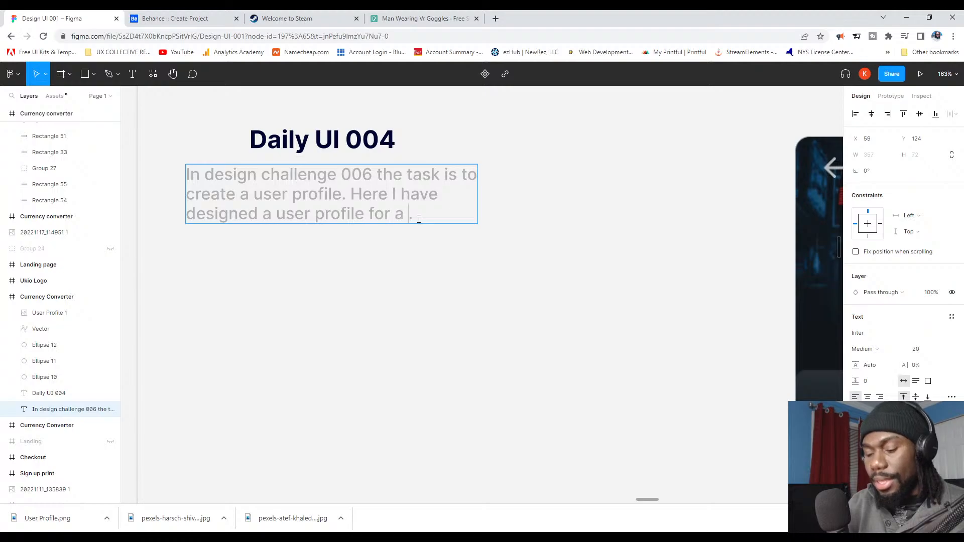
{"action": "type", "text": "gaming  "}
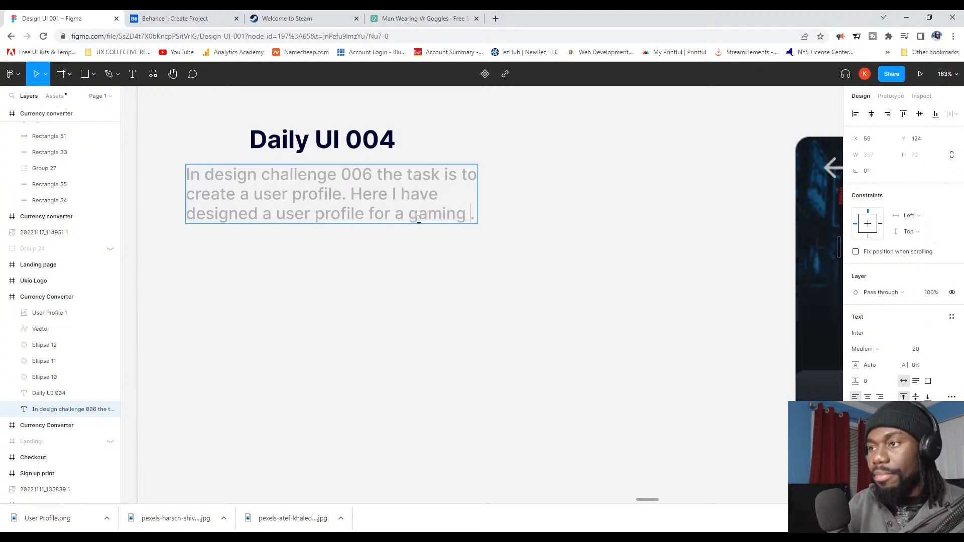
{"action": "type", "text": "app"}
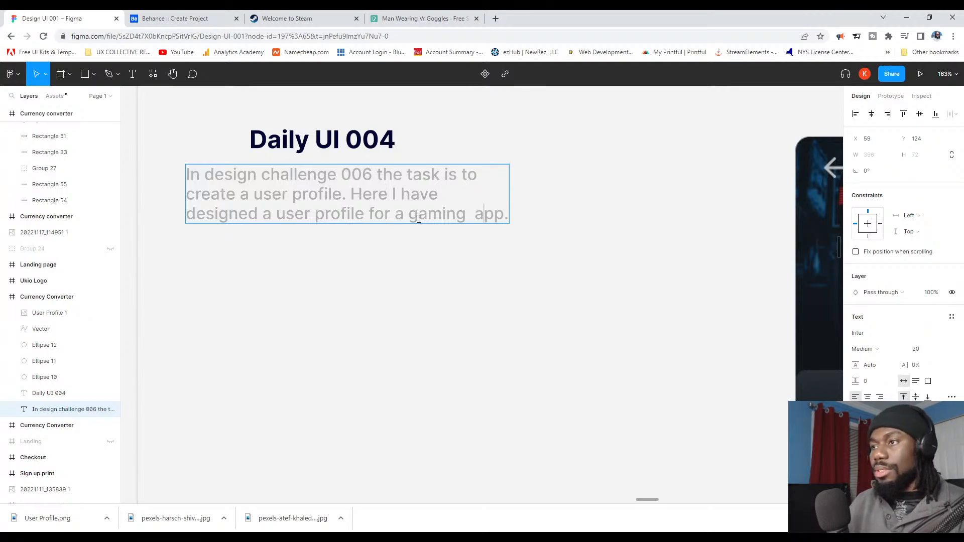
{"action": "key", "text": "BackSpace"}
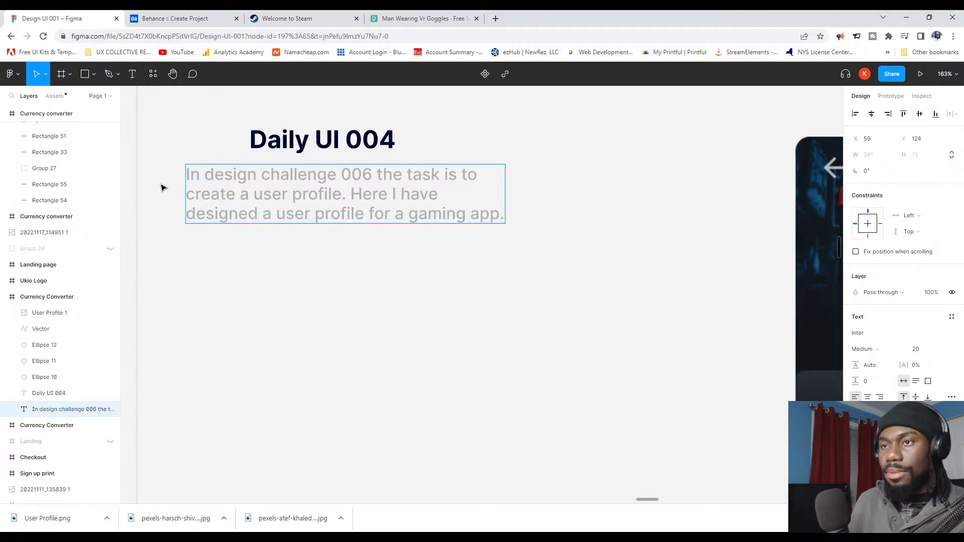
Step: Remove the manual line breaks from the description and narrow its text box to about 411 wide so it wraps
{"action": "key", "text": "BackSpace"}
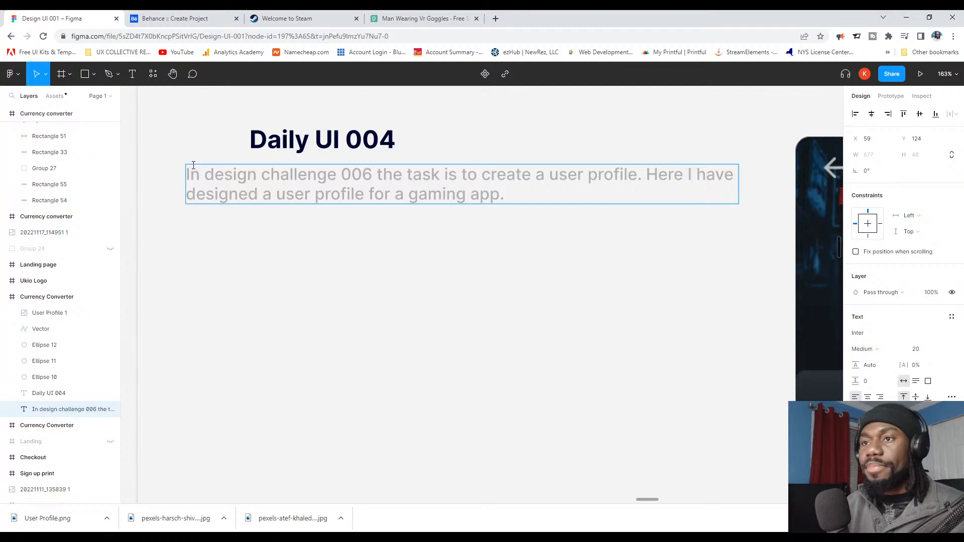
{"action": "key", "text": "BackSpace"}
{"action": "scroll", "coordinate": [269, 98], "scroll_direction": "down", "scroll_amount": 5}
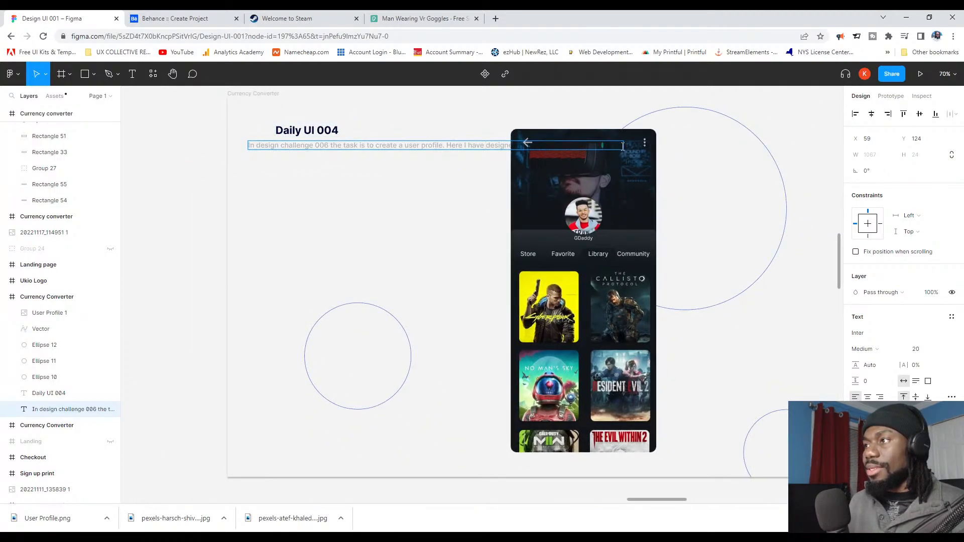
{"action": "key", "text": "Escape"}
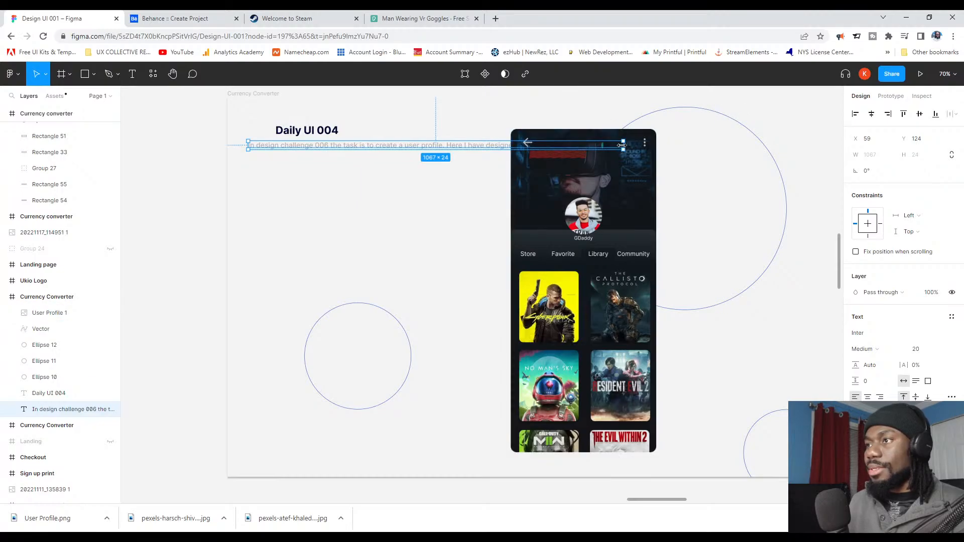
{"action": "left_click_drag", "start_coordinate": [621, 145], "coordinate": [392, 153]}
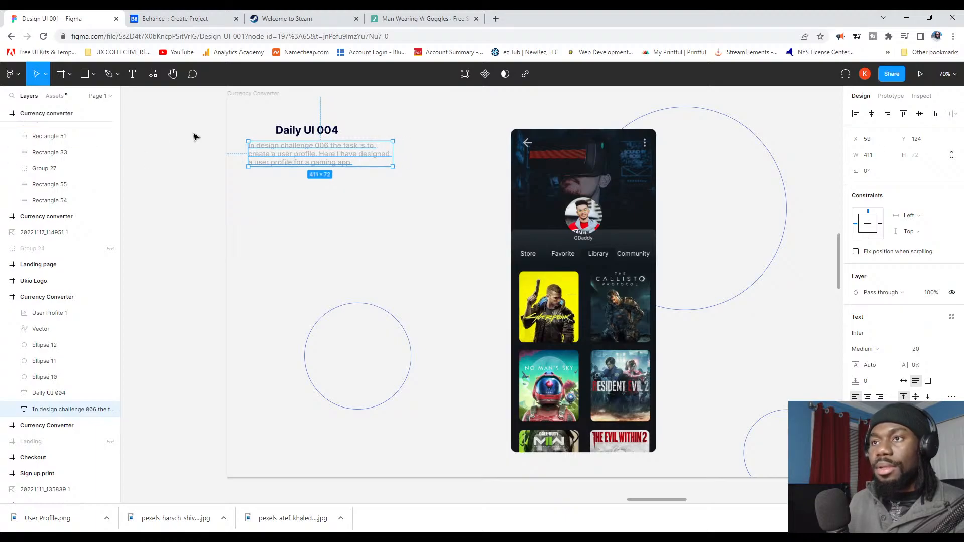
{"action": "left_click", "coordinate": [209, 142]}
Step: Change the number in the presentation frame's heading so it reads "Daily UI 006"
{"action": "double_click", "coordinate": [335, 129]}
{"action": "left_click", "coordinate": [334, 129]}
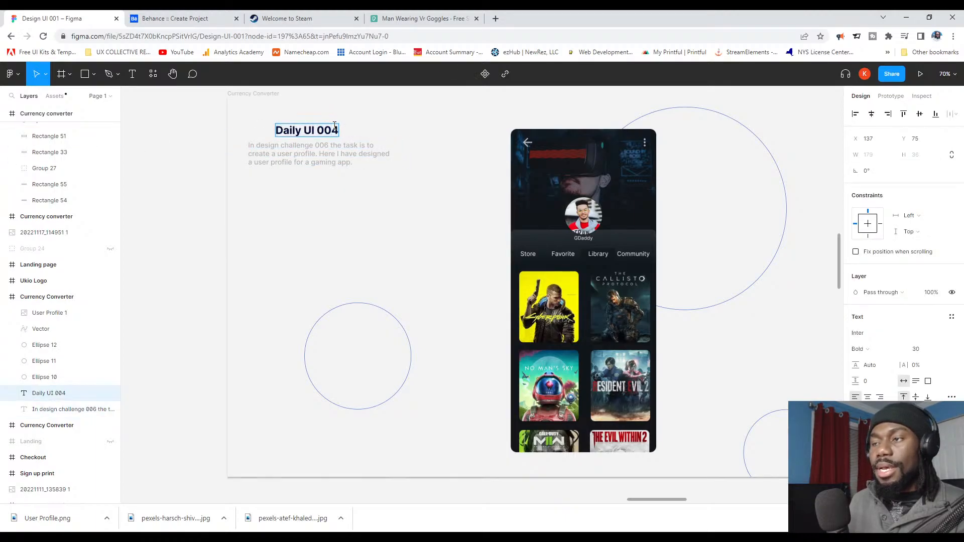
{"action": "key", "text": "Delete"}
{"action": "type", "text": "6"}
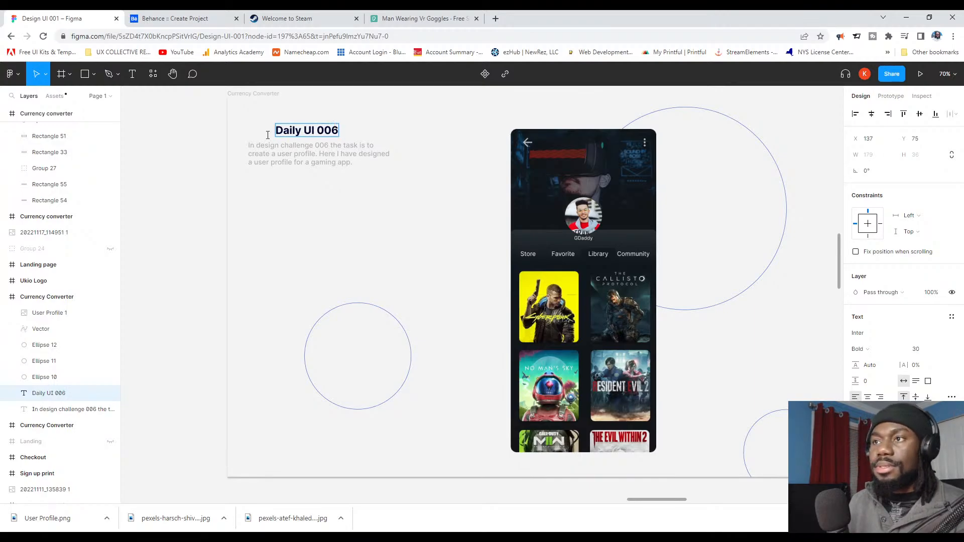
{"action": "left_click", "coordinate": [206, 148]}
Step: Recolour the strokes of all three decorative circles to the dark 11171D sampled from the user profile image
{"action": "scroll", "coordinate": [278, 219], "scroll_direction": "down", "scroll_amount": 3}
{"action": "left_click", "coordinate": [696, 257]}
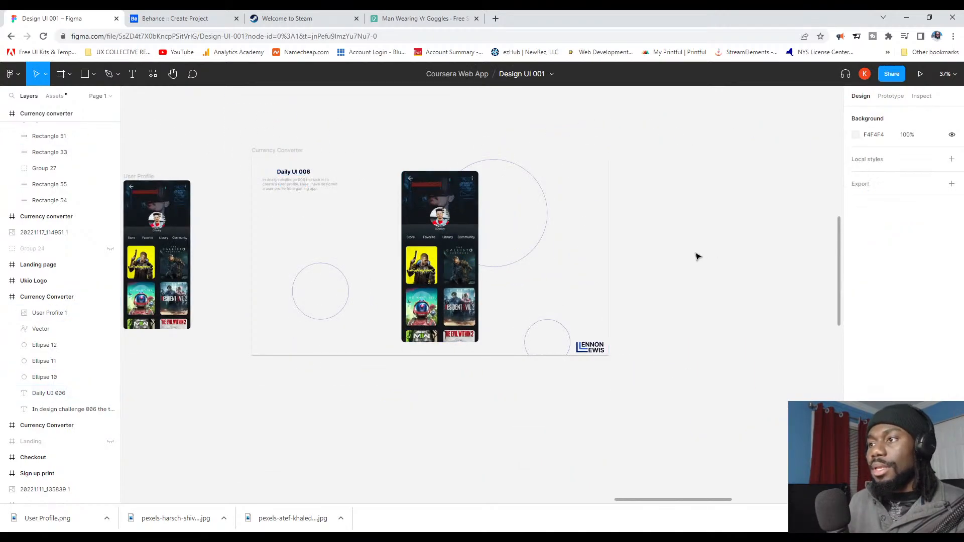
{"action": "scroll", "coordinate": [527, 254], "scroll_direction": "up", "scroll_amount": 5}
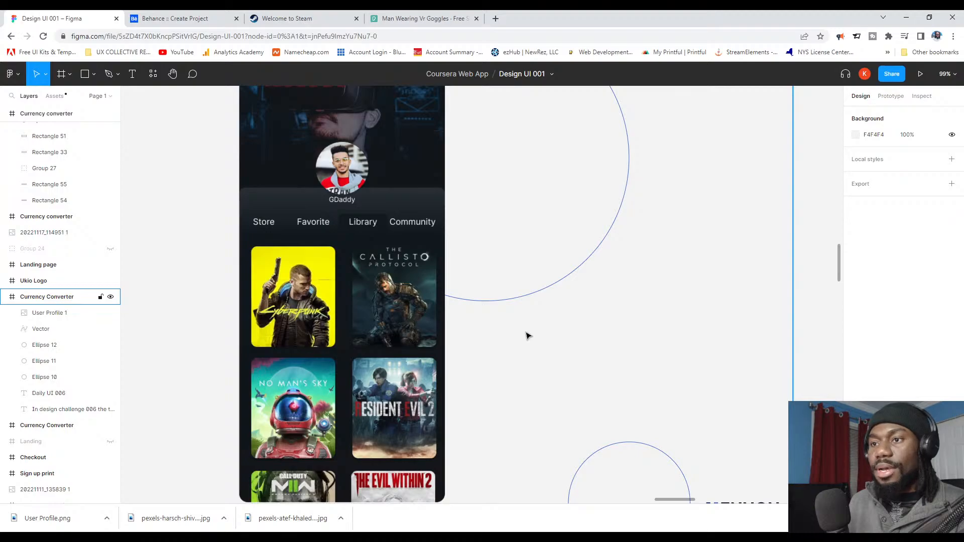
{"action": "scroll", "coordinate": [527, 335], "scroll_direction": "down", "scroll_amount": 2}
{"action": "scroll", "coordinate": [524, 337], "scroll_direction": "down", "scroll_amount": 5}
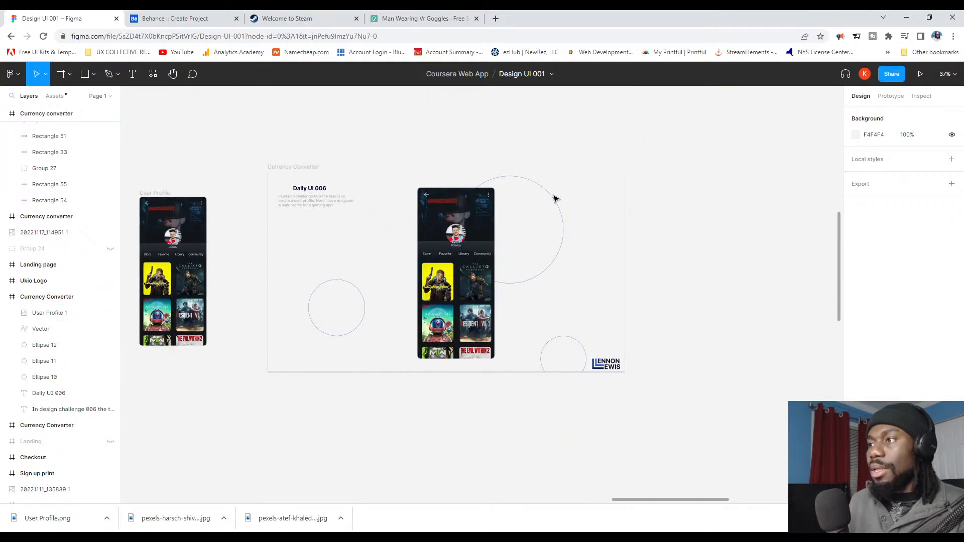
{"action": "left_click", "coordinate": [554, 199]}
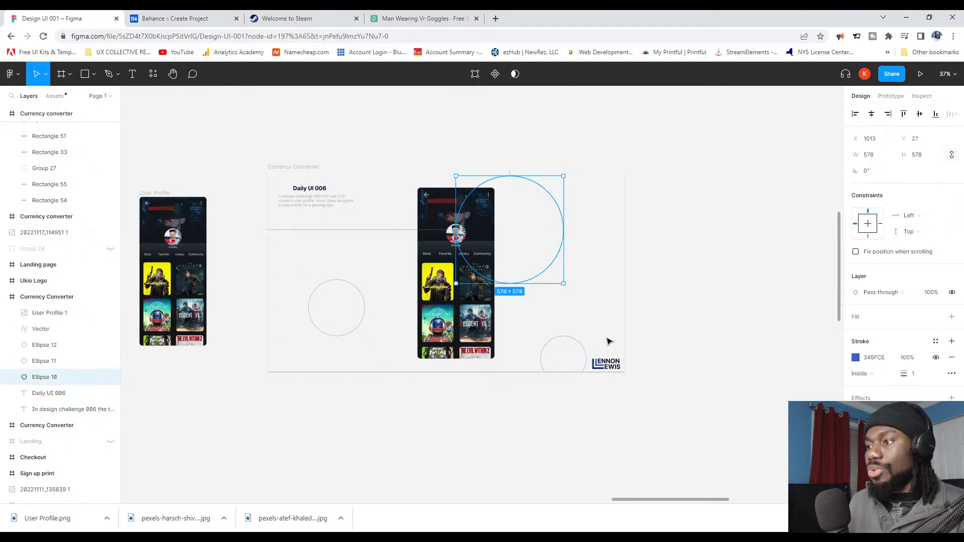
{"action": "left_click", "coordinate": [580, 346], "text": "shift"}
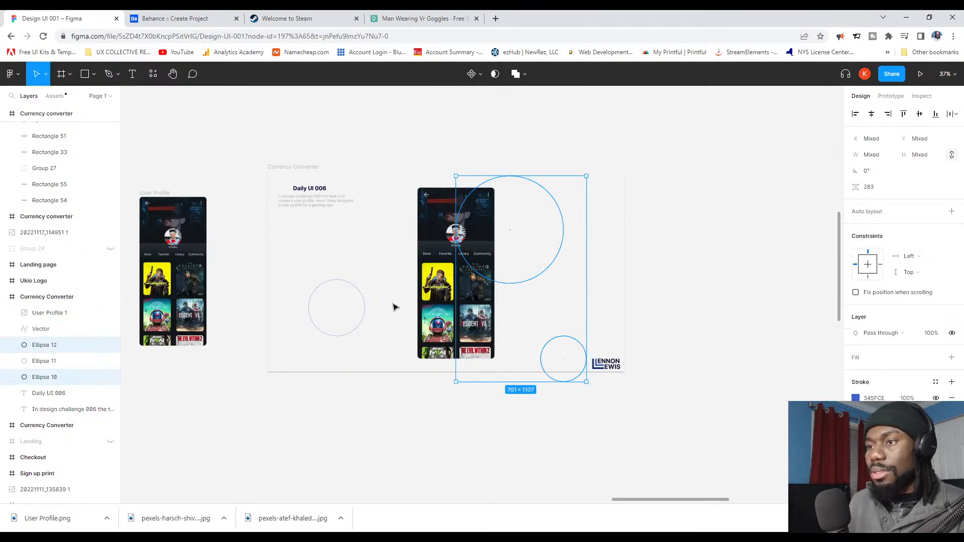
{"action": "left_click", "coordinate": [365, 304], "text": "shift"}
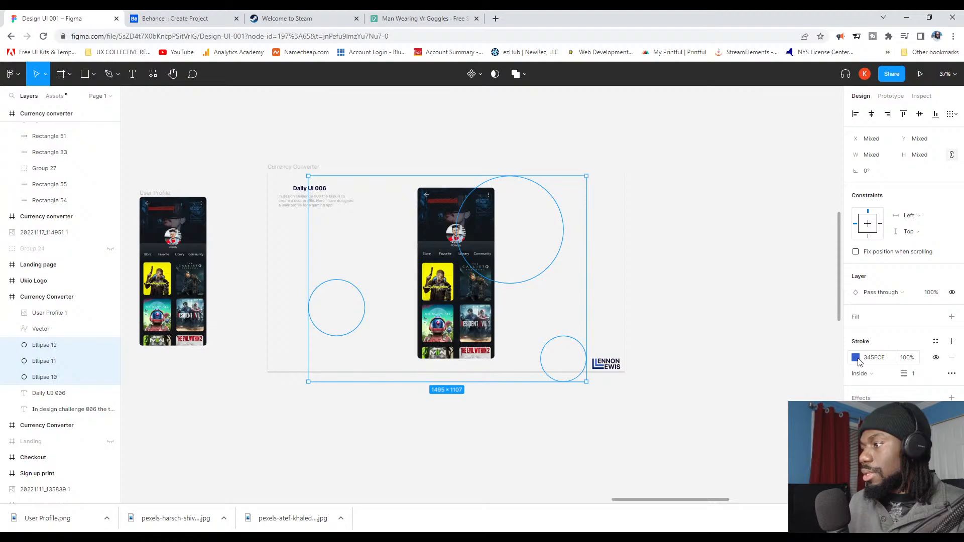
{"action": "left_click", "coordinate": [857, 358]}
{"action": "left_click", "coordinate": [737, 392]}
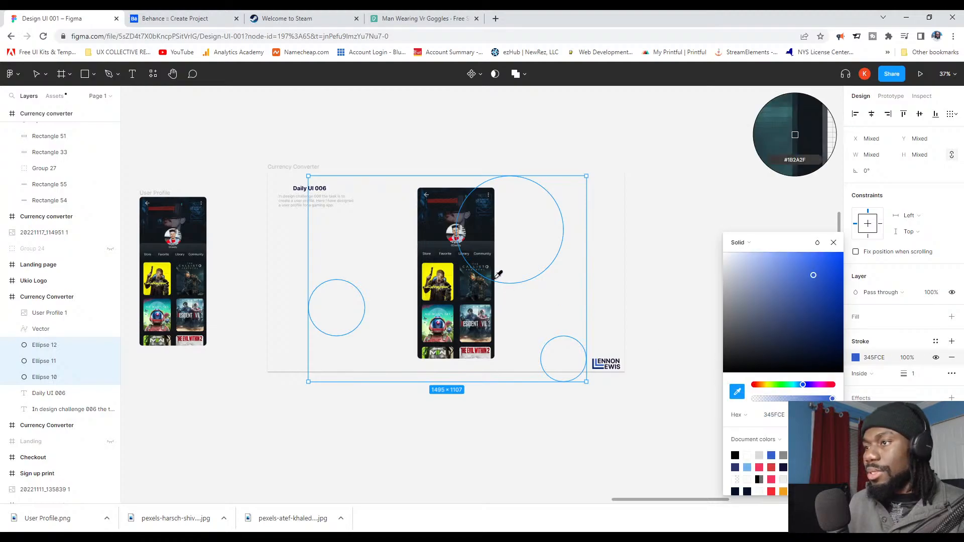
{"action": "scroll", "coordinate": [469, 247], "scroll_direction": "up", "scroll_amount": 5}
{"action": "scroll", "coordinate": [457, 240], "scroll_direction": "up", "scroll_amount": 3}
{"action": "left_click", "coordinate": [456, 241]}
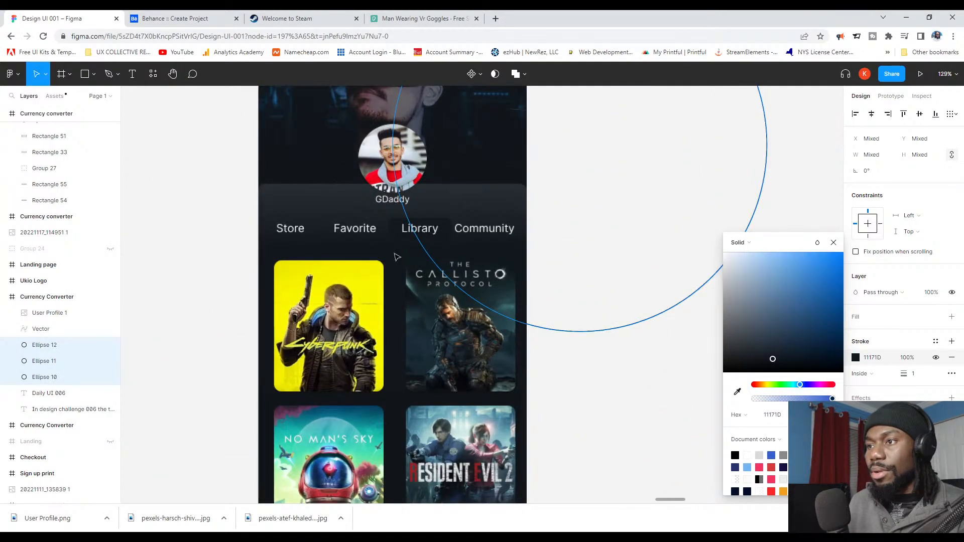
{"action": "scroll", "coordinate": [566, 327], "scroll_direction": "down", "scroll_amount": 8}
{"action": "left_click", "coordinate": [478, 187]}
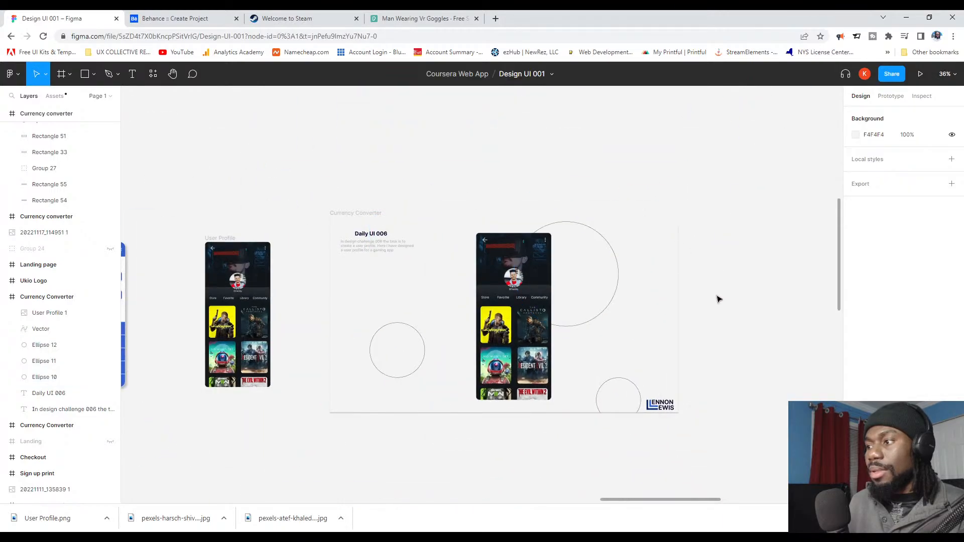
Step: Rename the duplicated Currency Converter presentation frame as "User Profile"
{"action": "scroll", "coordinate": [670, 404], "scroll_direction": "up", "scroll_amount": 8}
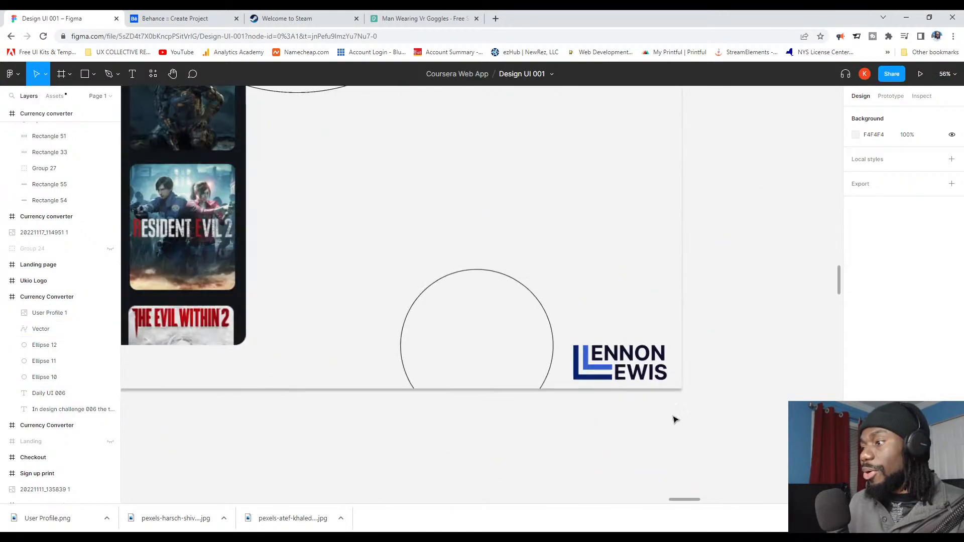
{"action": "scroll", "coordinate": [626, 378], "scroll_direction": "down", "scroll_amount": 3}
{"action": "scroll", "coordinate": [534, 351], "scroll_direction": "down", "scroll_amount": 8}
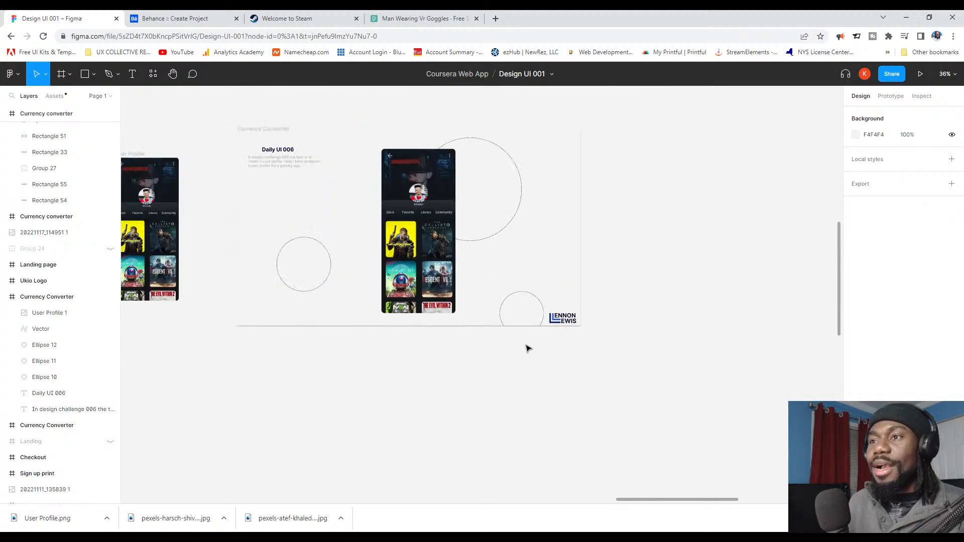
{"action": "double_click", "coordinate": [304, 157]}
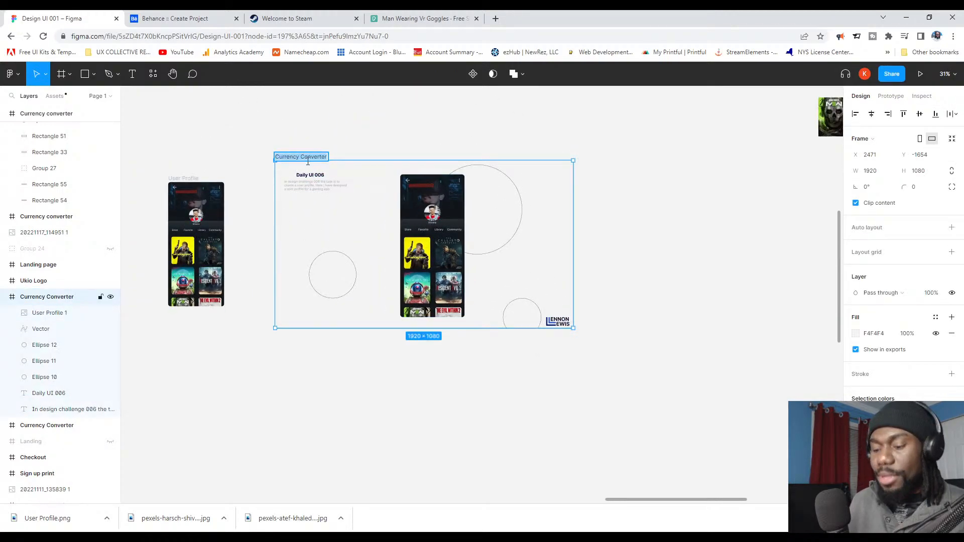
{"action": "type", "text": "User"}
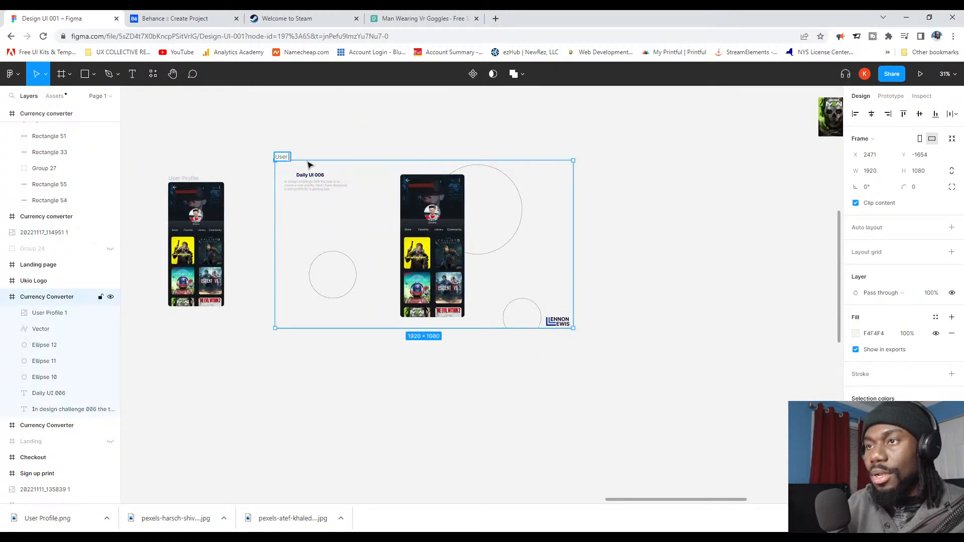
{"action": "type", "text": " Profile"}
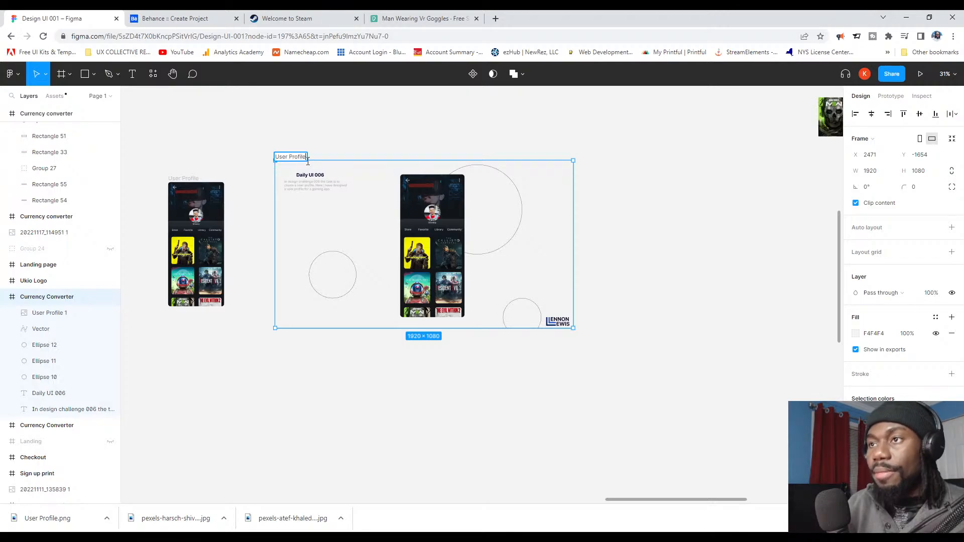
{"action": "key", "text": "Return"}
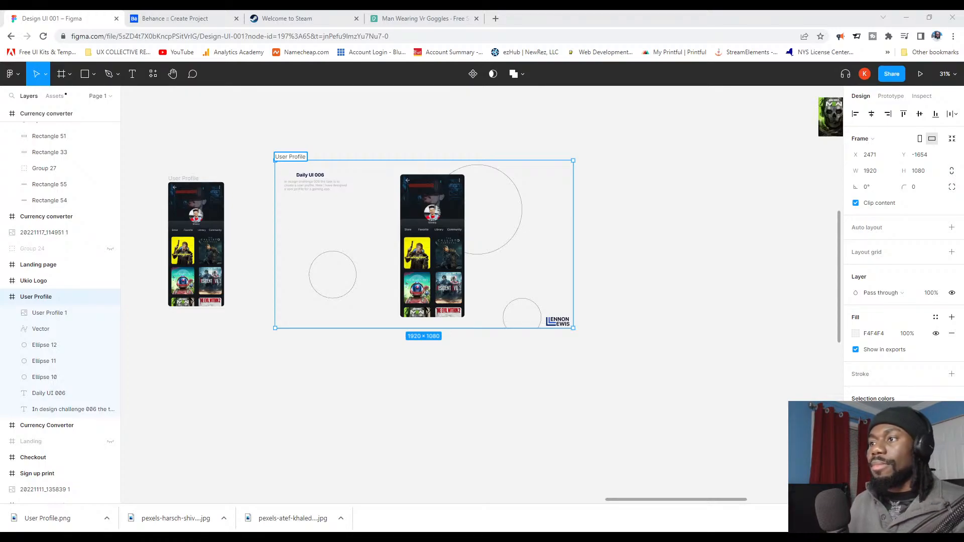
Step: Nudge the phone screen image horizontally within the presentation frame to X 770
{"action": "left_click", "coordinate": [452, 255]}
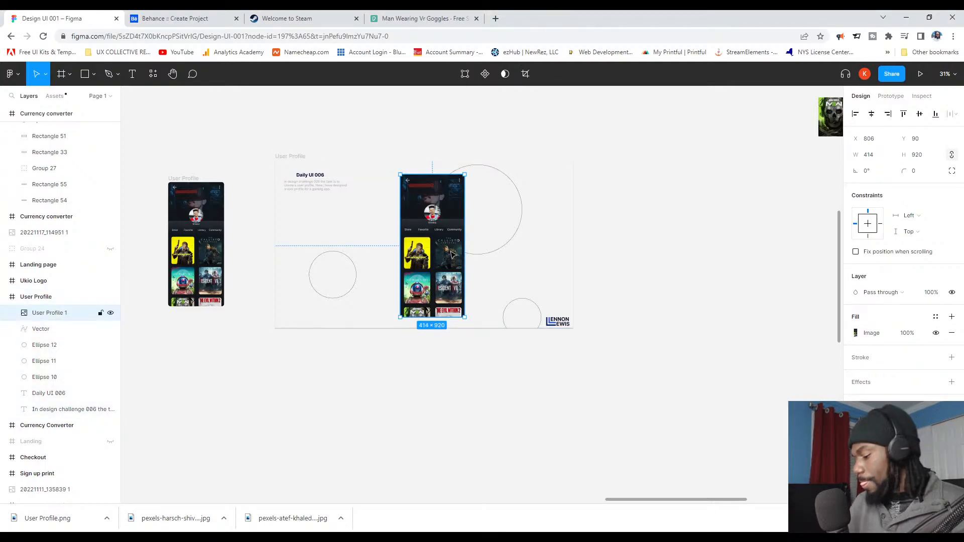
{"action": "key", "text": "shift+Left"}
{"action": "key", "text": "shift+Left"}
{"action": "key", "text": "shift+Left"}
{"action": "key", "text": "shift+Left"}
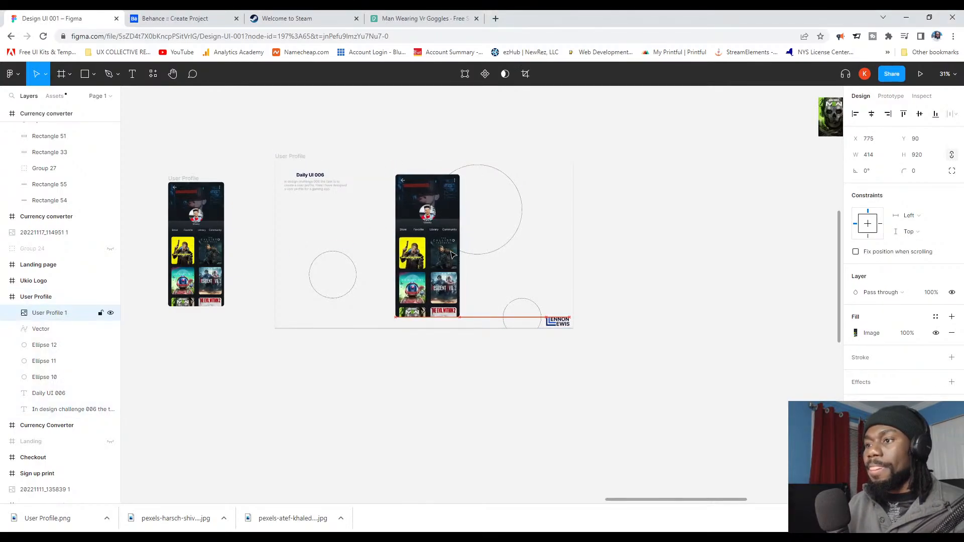
{"action": "key", "text": "Right"}
{"action": "key", "text": "Right"}
{"action": "key", "text": "Right"}
{"action": "key", "text": "Right"}
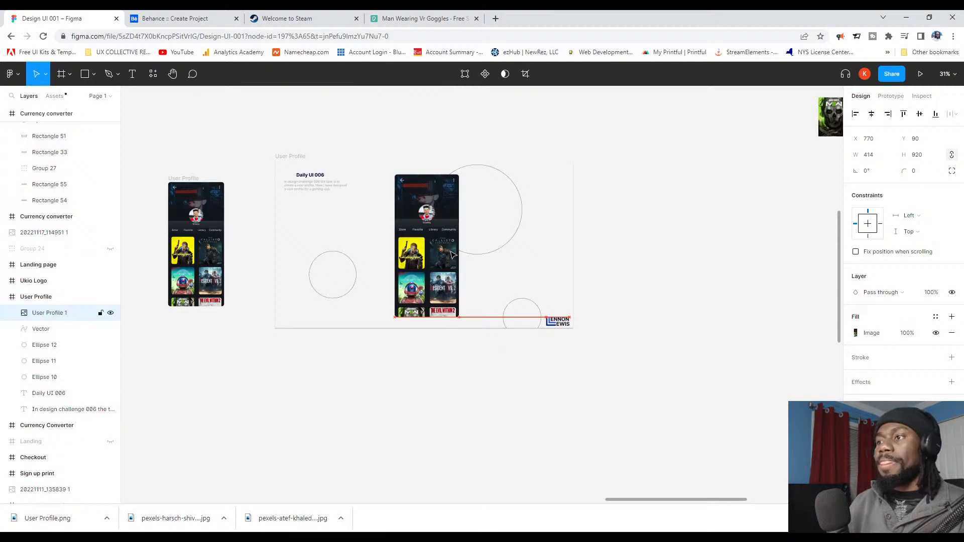
Step: Add a drop shadow effect to the user profile image in the presentation frame
{"action": "left_click", "coordinate": [692, 256]}
{"action": "left_click", "coordinate": [441, 315]}
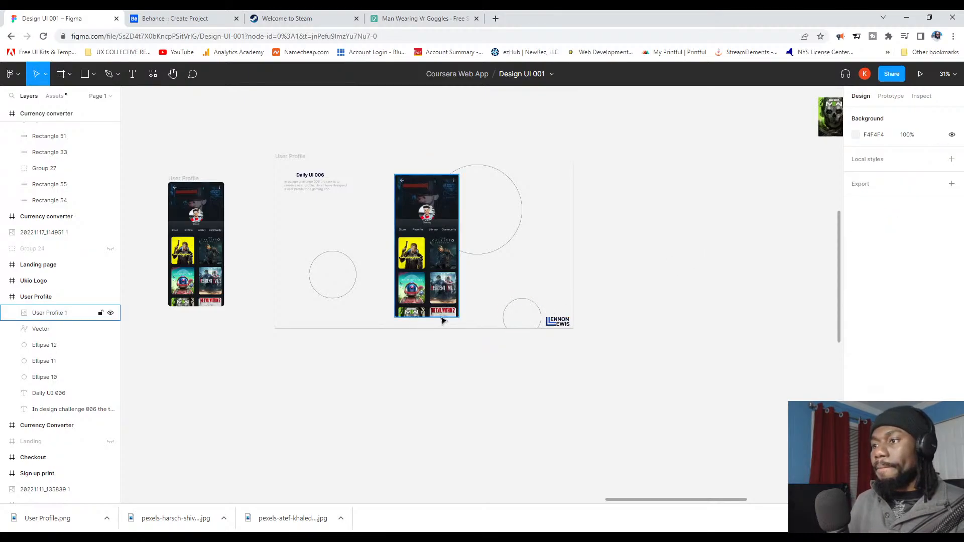
{"action": "scroll", "coordinate": [442, 313], "scroll_direction": "up", "scroll_amount": 5}
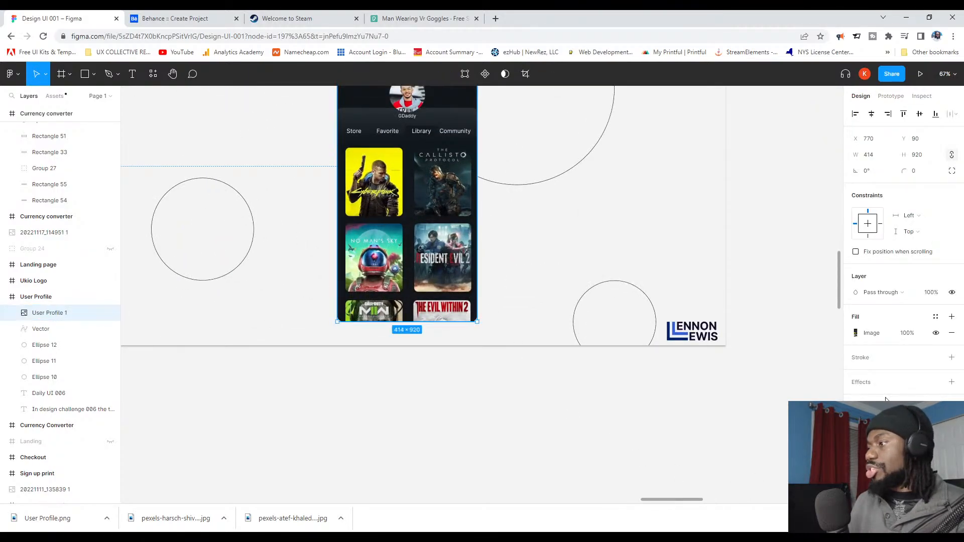
{"action": "left_click", "coordinate": [889, 383]}
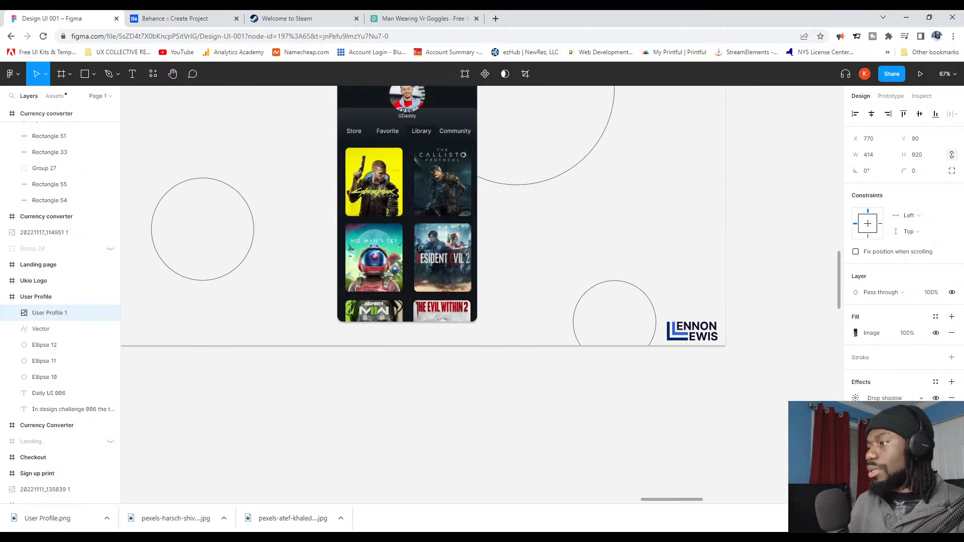
Step: Check the drop shadow settings of the phone screen in the Currency Converter presentation frame
{"action": "scroll", "coordinate": [716, 366], "scroll_direction": "down", "scroll_amount": 10}
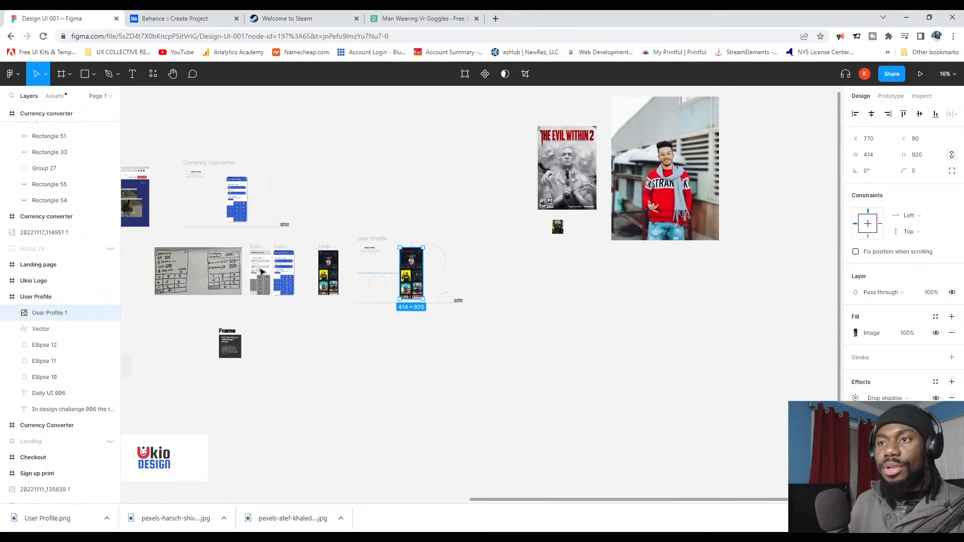
{"action": "scroll", "coordinate": [261, 271], "scroll_direction": "up", "scroll_amount": 6}
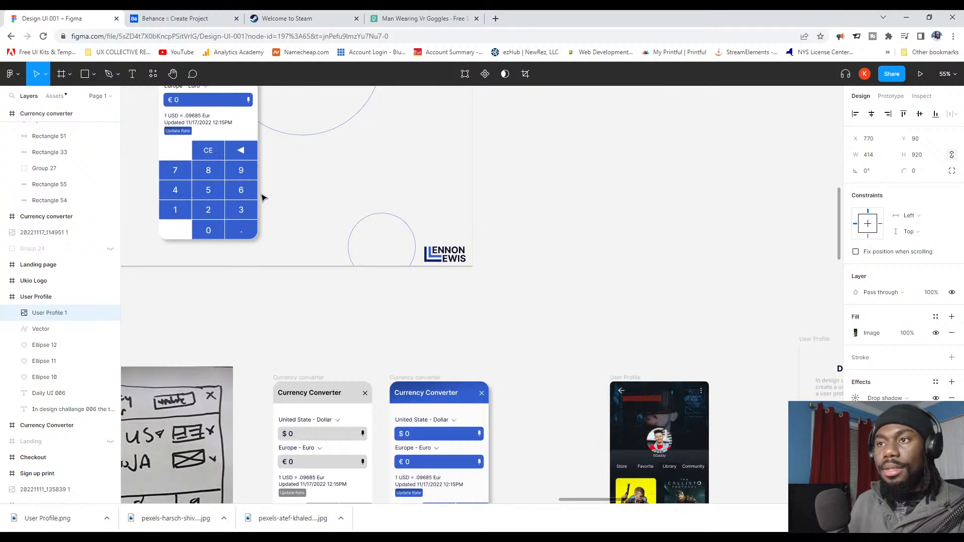
{"action": "left_click", "coordinate": [256, 196]}
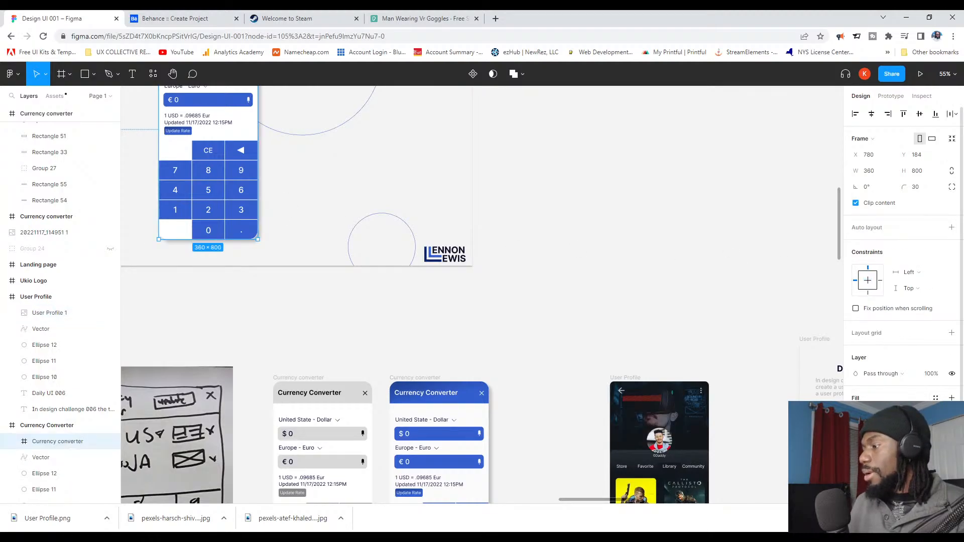
{"action": "scroll", "coordinate": [903, 240], "scroll_direction": "down", "scroll_amount": 3}
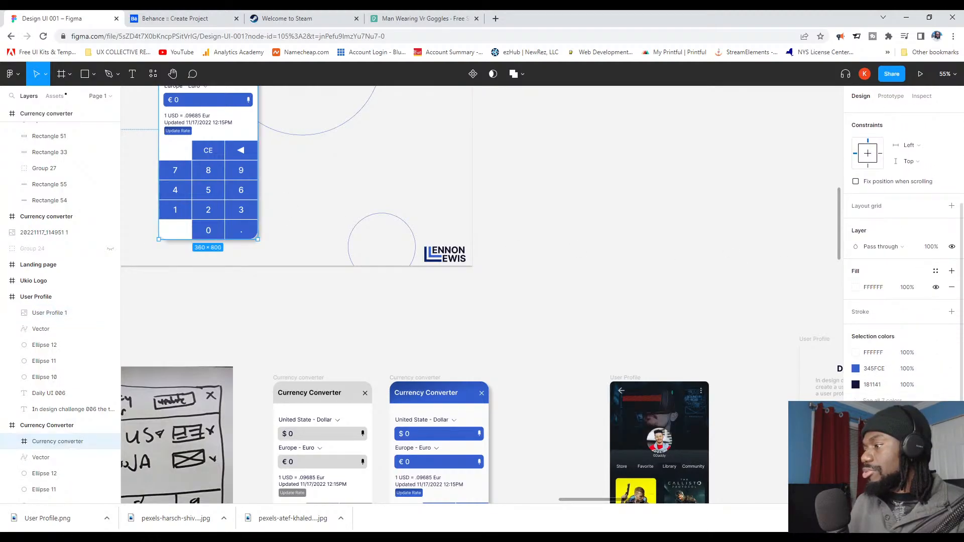
{"action": "left_click", "coordinate": [855, 441]}
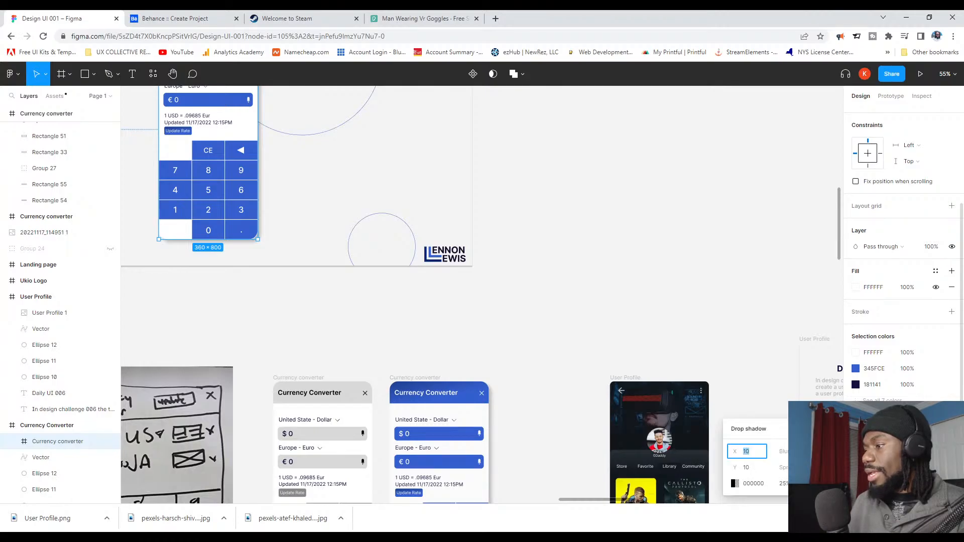
{"action": "left_click", "coordinate": [673, 327]}
{"action": "scroll", "coordinate": [670, 334], "scroll_direction": "down", "scroll_amount": 5, "text": "ctrl"}
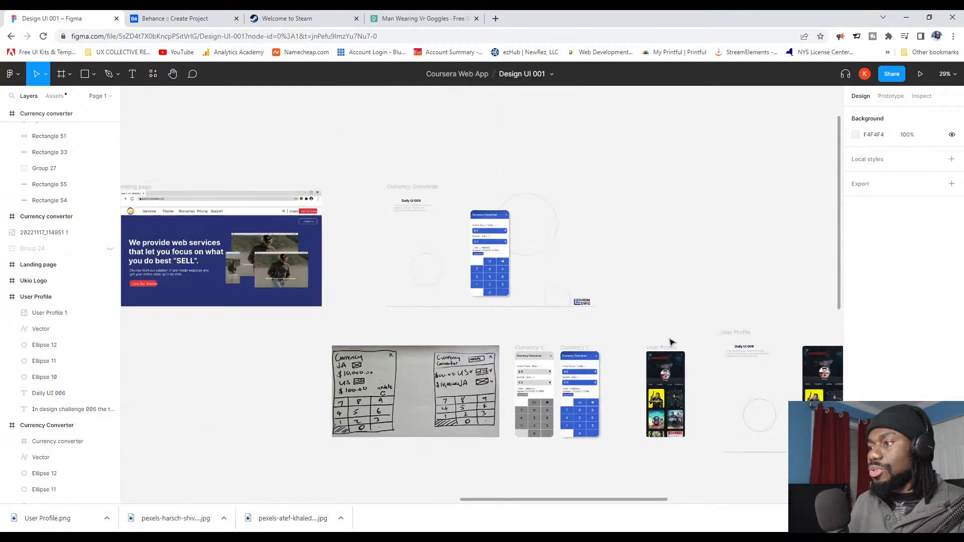
Step: Set the user profile image's drop shadow offset to X 10 and Y 10
{"action": "scroll", "coordinate": [703, 417], "scroll_direction": "up", "scroll_amount": 7, "text": "ctrl"}
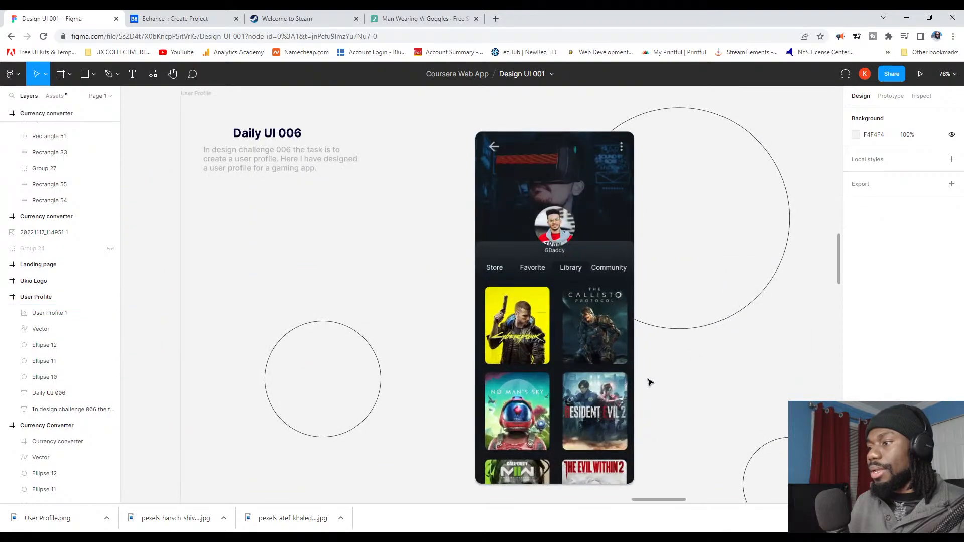
{"action": "left_click", "coordinate": [636, 374]}
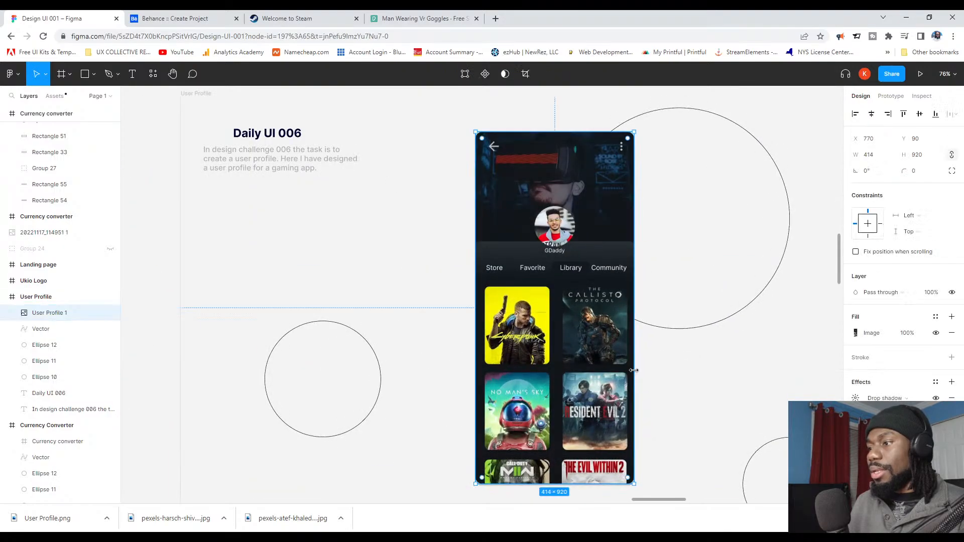
{"action": "left_click", "coordinate": [860, 398]}
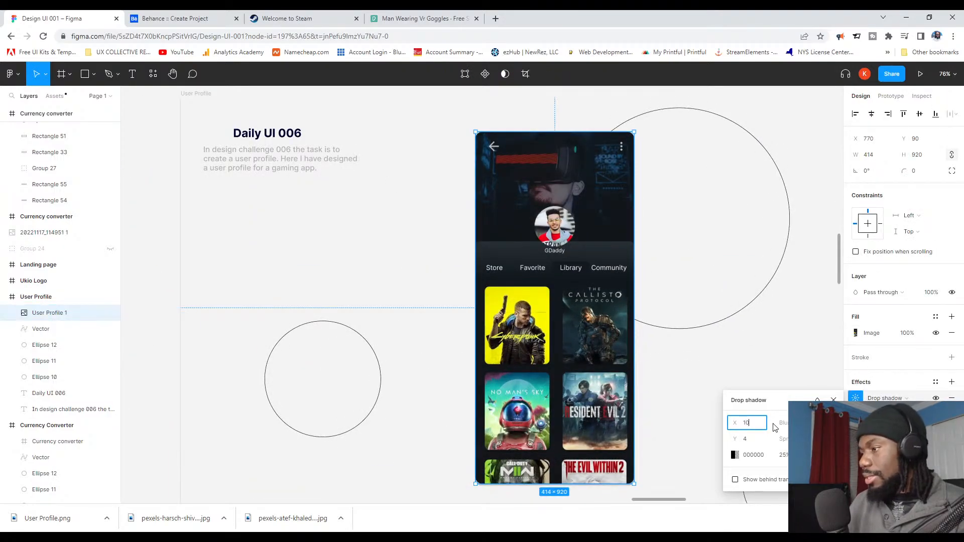
{"action": "key", "text": "Tab"}
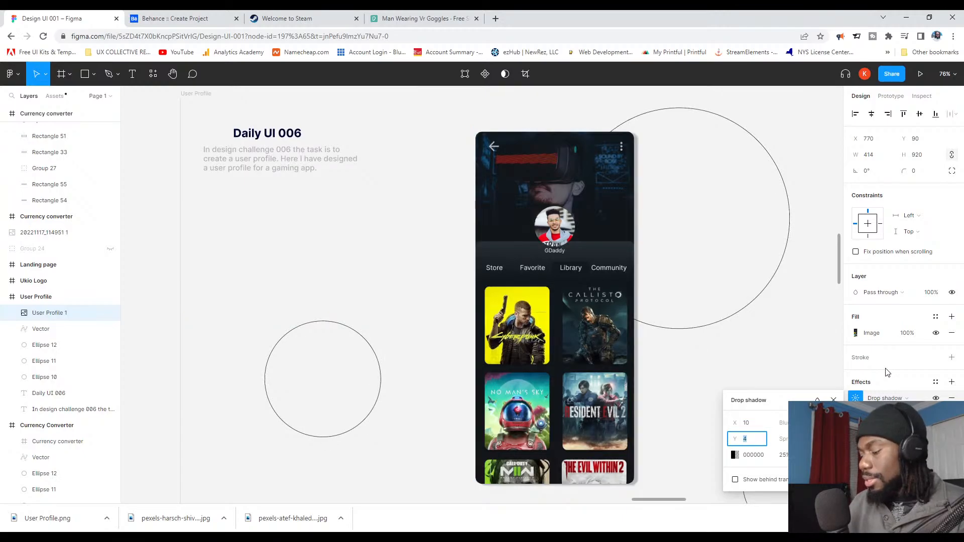
{"action": "type", "text": "10"}
{"action": "key", "text": "Tab"}
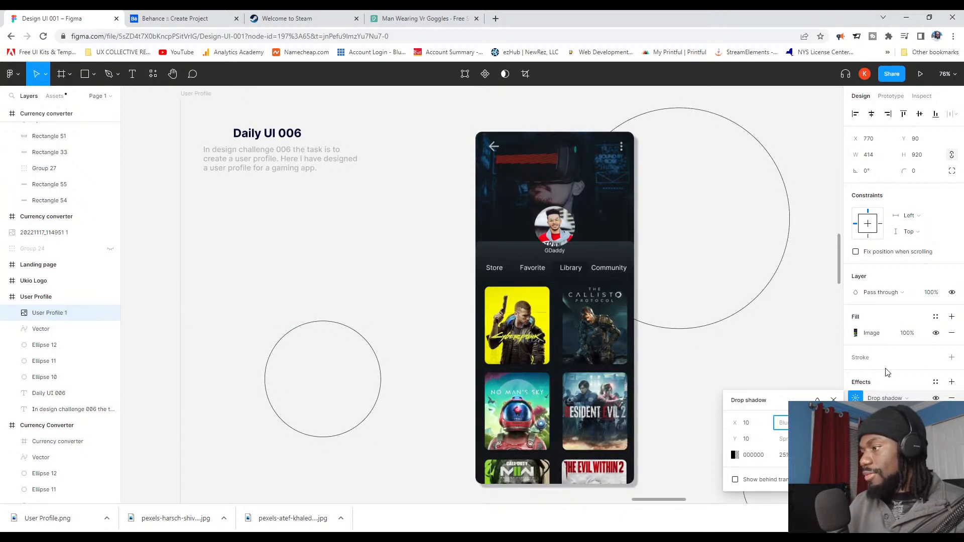
{"action": "key", "text": "Return"}
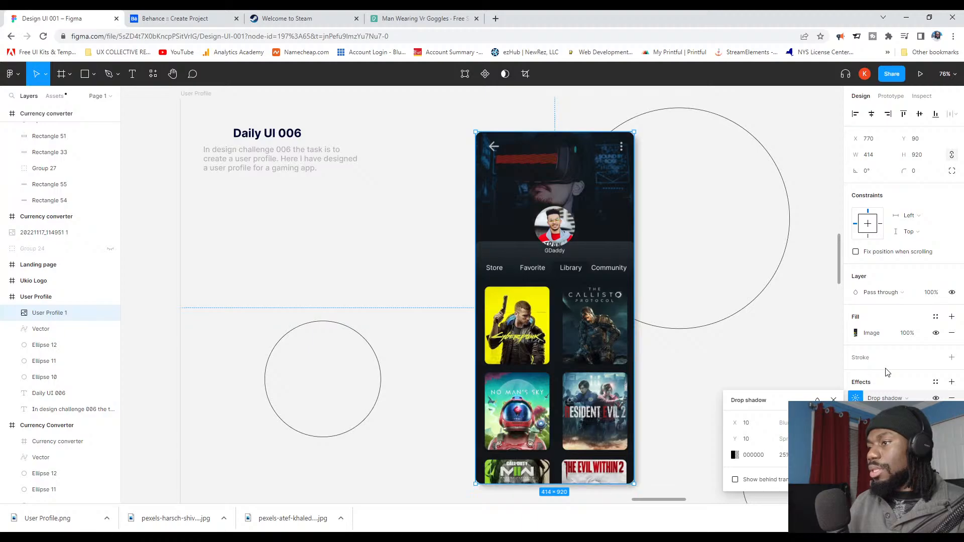
Step: Export the User Profile presentation frame with the Daily UI 006 heading as a PNG
{"action": "scroll", "coordinate": [720, 278], "scroll_direction": "down", "scroll_amount": 5}
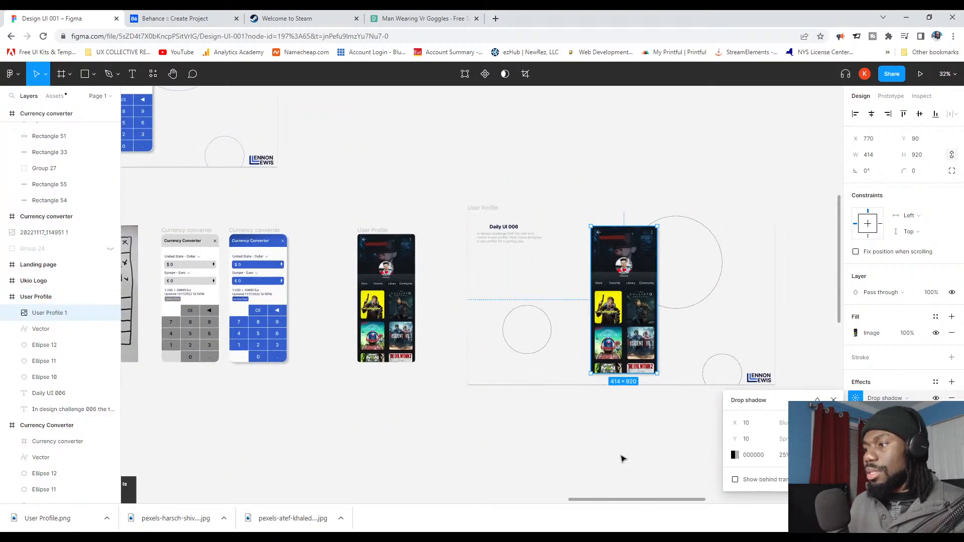
{"action": "left_click", "coordinate": [623, 456]}
{"action": "scroll", "coordinate": [623, 456], "scroll_direction": "down", "scroll_amount": 2}
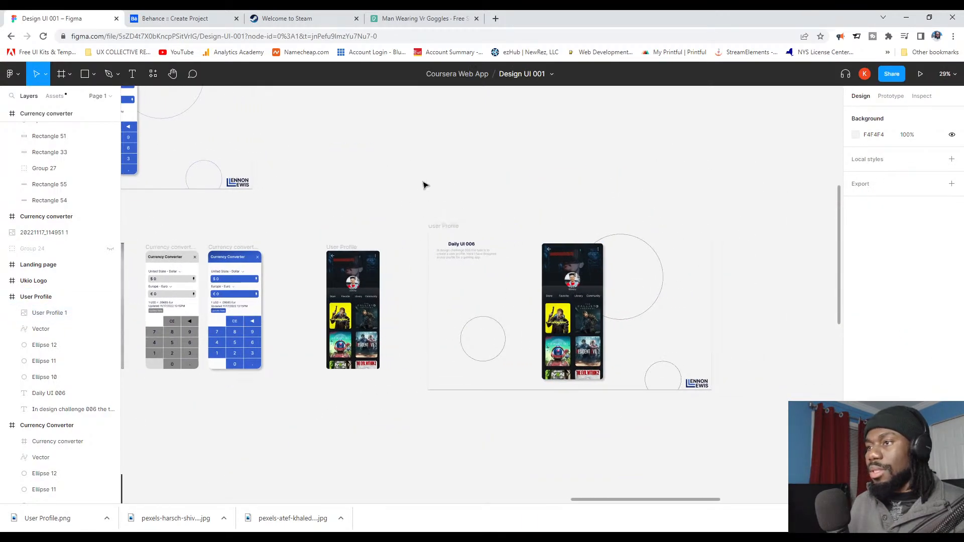
{"action": "left_click", "coordinate": [440, 229]}
{"action": "left_click", "coordinate": [440, 228]}
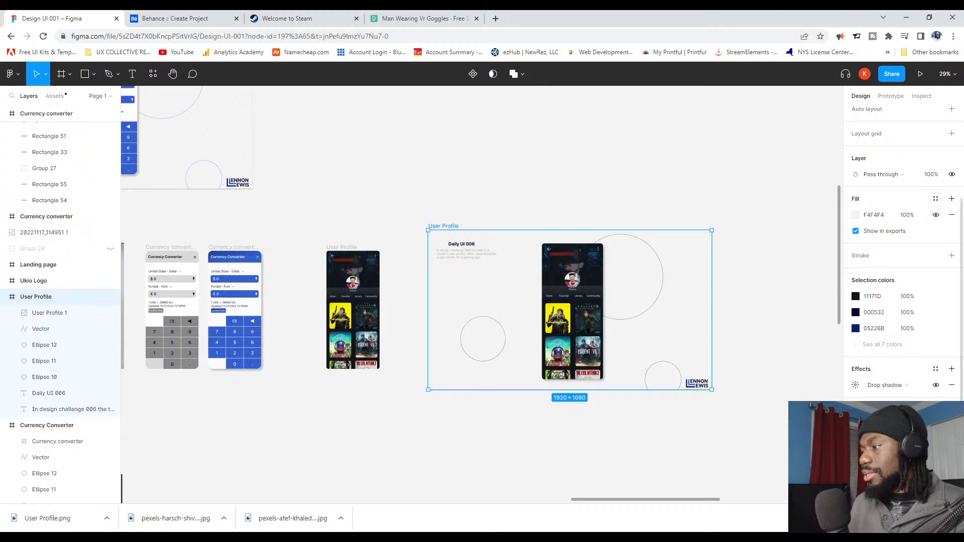
{"action": "left_click", "coordinate": [898, 444]}
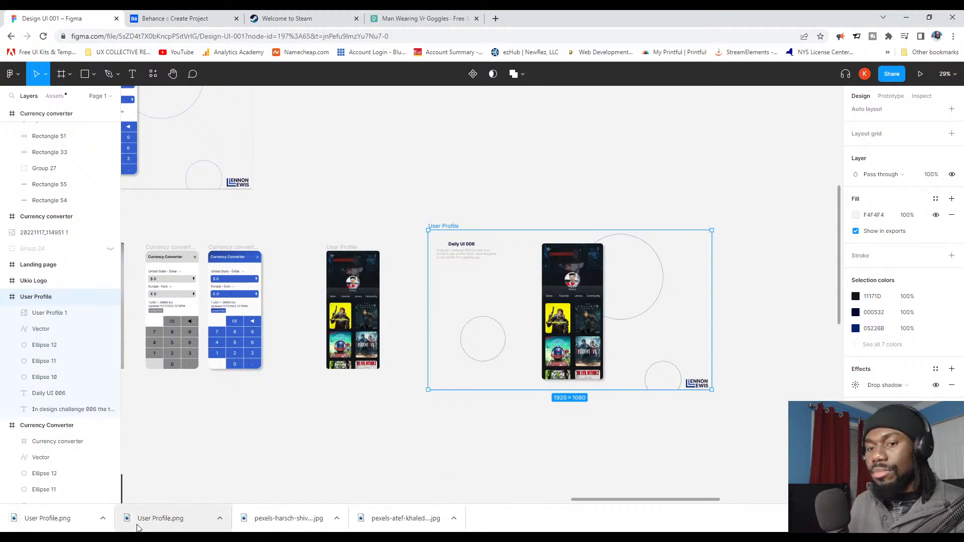
Step: Switch to the Behance project editor and add the exported User Profile presentation image to the new project
{"action": "left_click", "coordinate": [173, 19]}
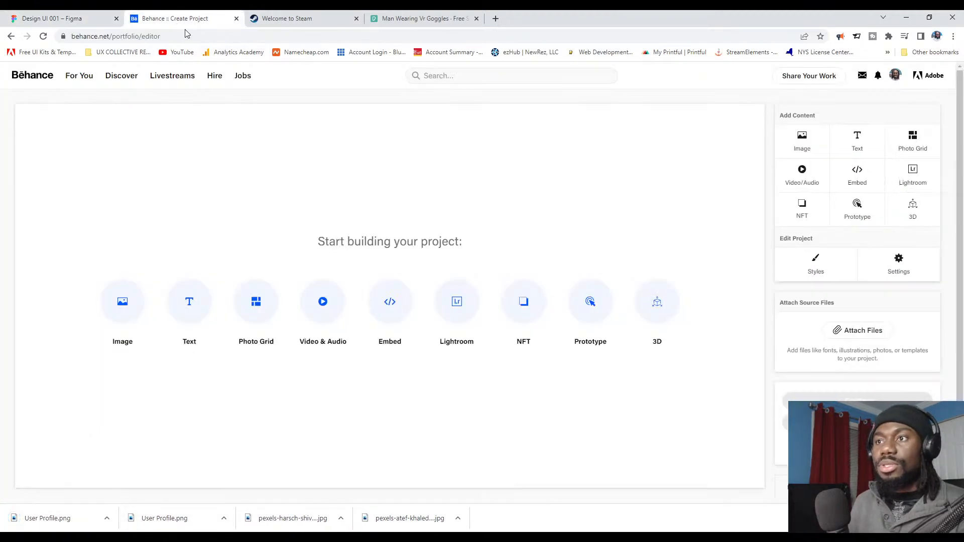
{"action": "left_click", "coordinate": [122, 312]}
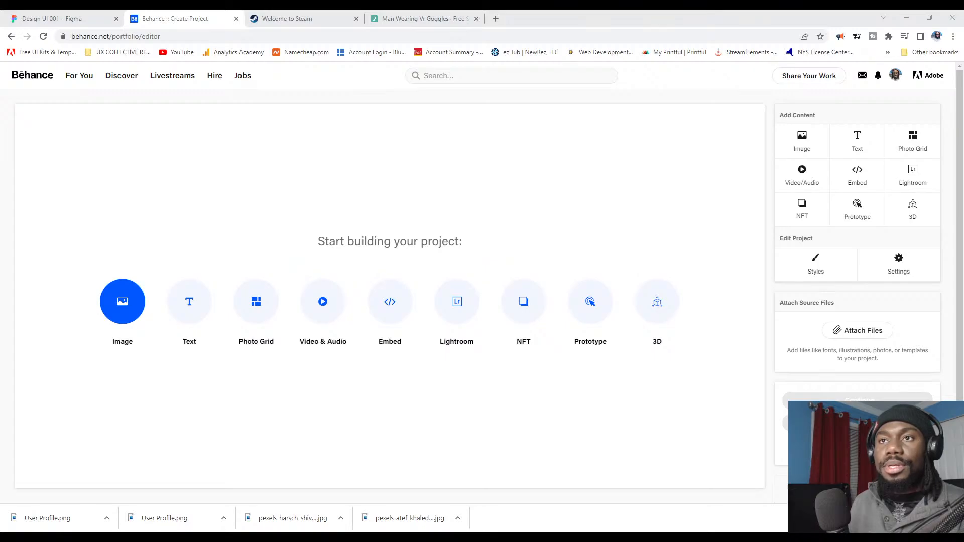
{"action": "left_click", "coordinate": [390, 265]}
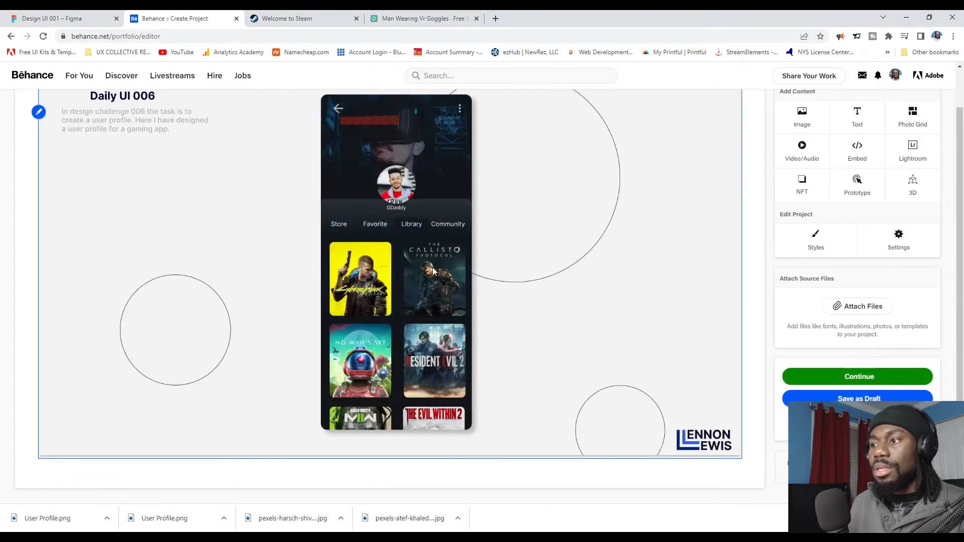
{"action": "scroll", "coordinate": [203, 183], "scroll_direction": "up", "scroll_amount": 1}
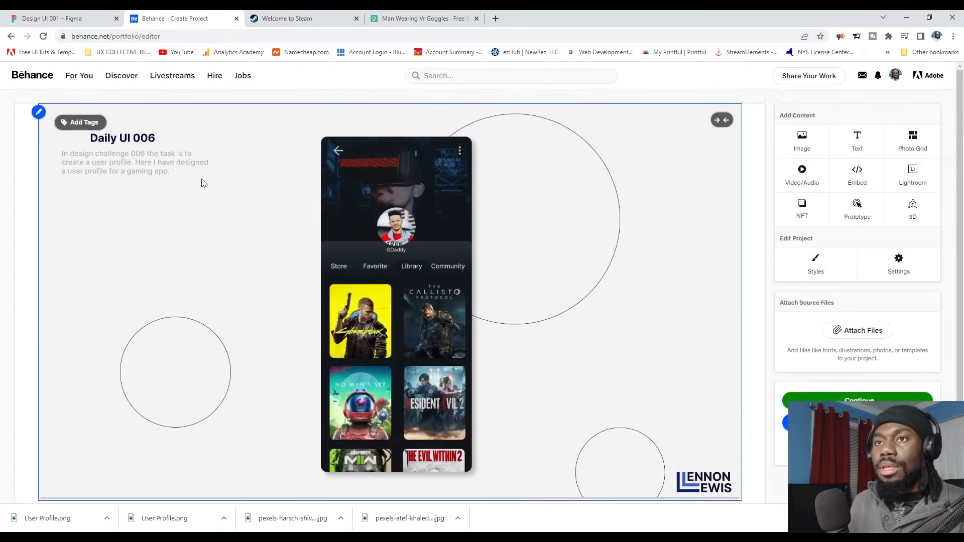
Step: Continue to the project details and title the project "Daily UI Challenge 006 User Profile"
{"action": "scroll", "coordinate": [692, 357], "scroll_direction": "down", "scroll_amount": 1}
{"action": "left_click", "coordinate": [852, 382]}
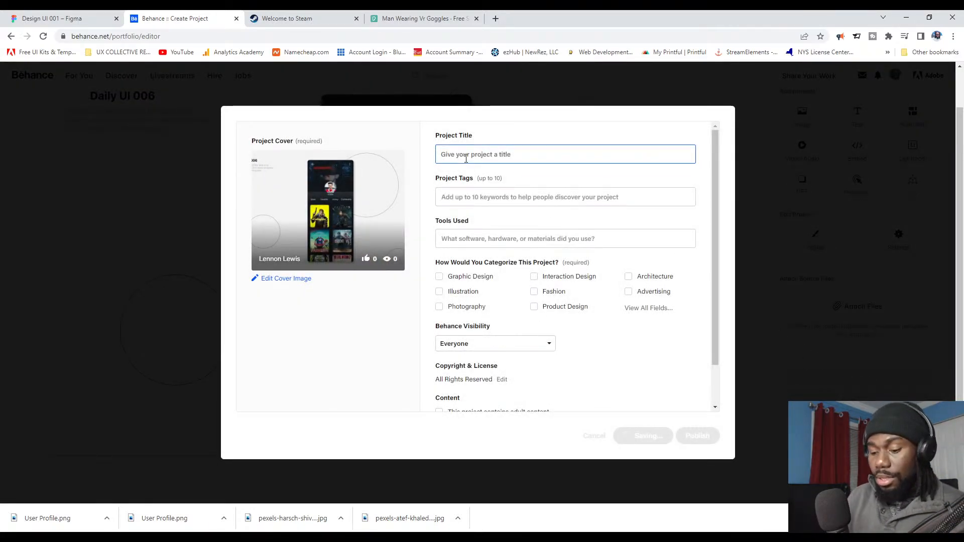
{"action": "type", "text": "D"}
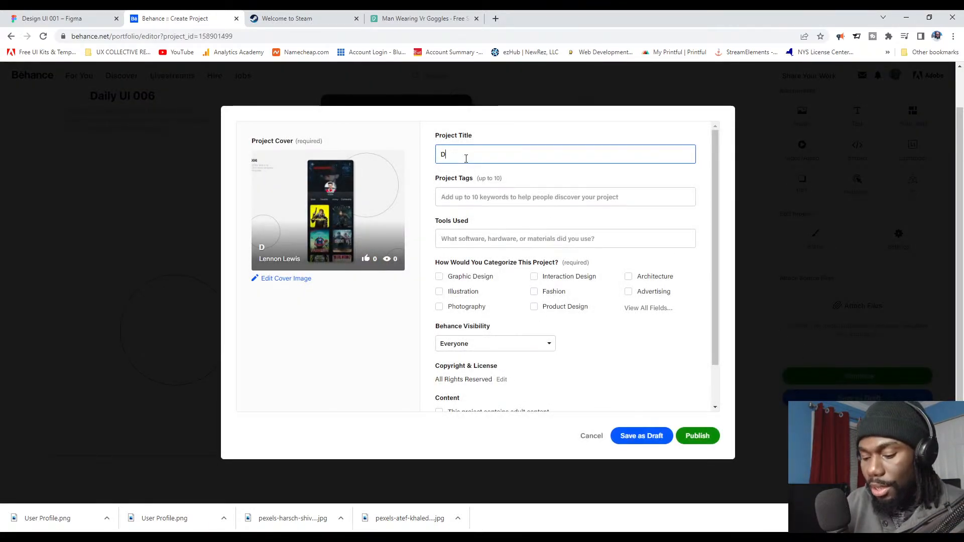
{"action": "type", "text": "ai"}
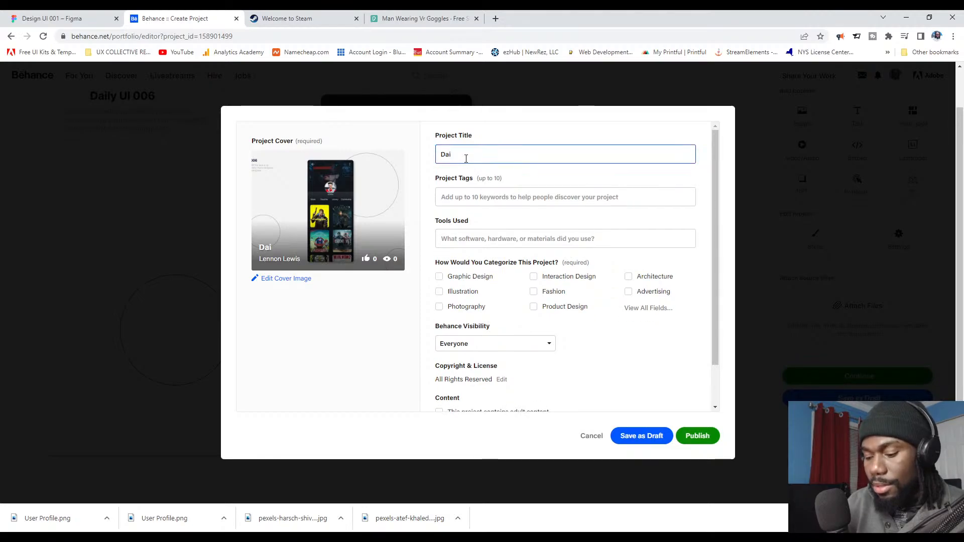
{"action": "type", "text": "ly U"}
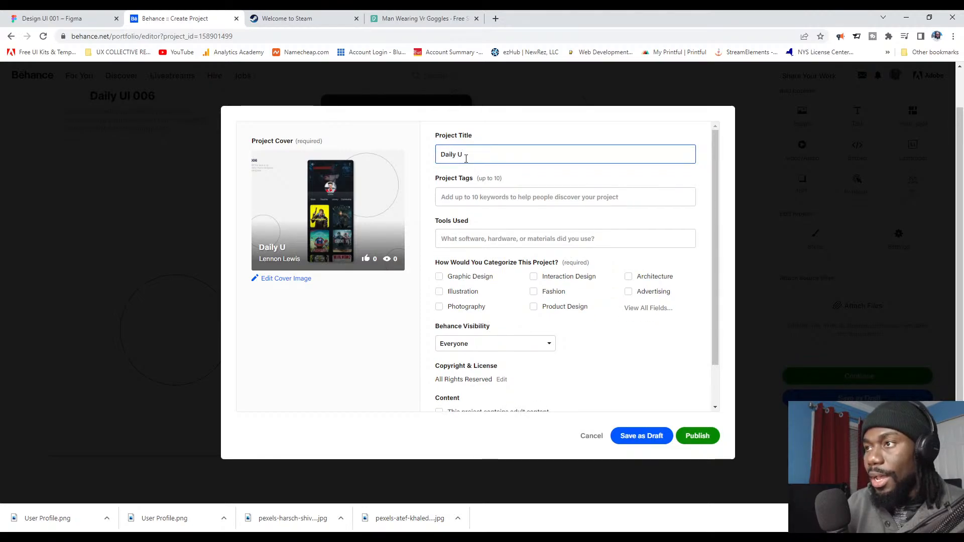
{"action": "type", "text": "I Chal"}
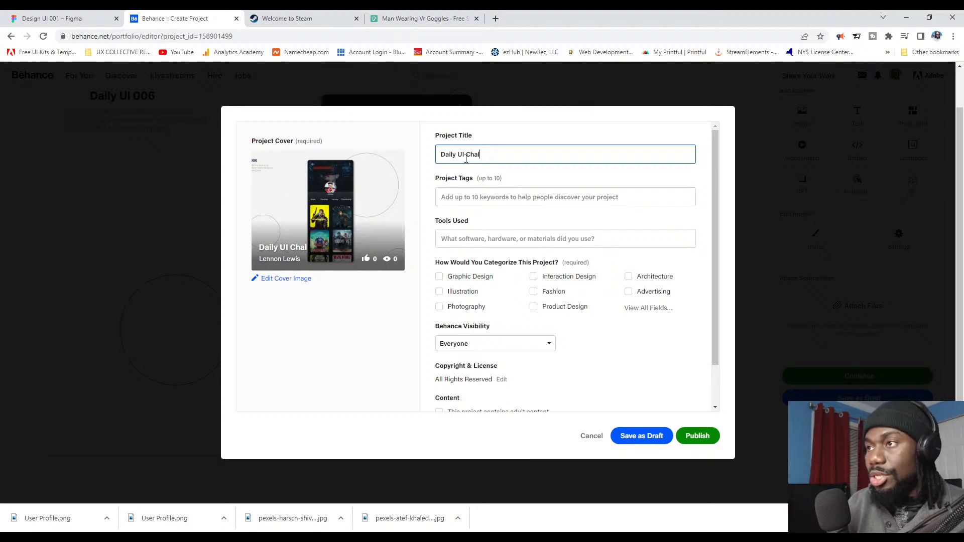
{"action": "type", "text": "lenge"}
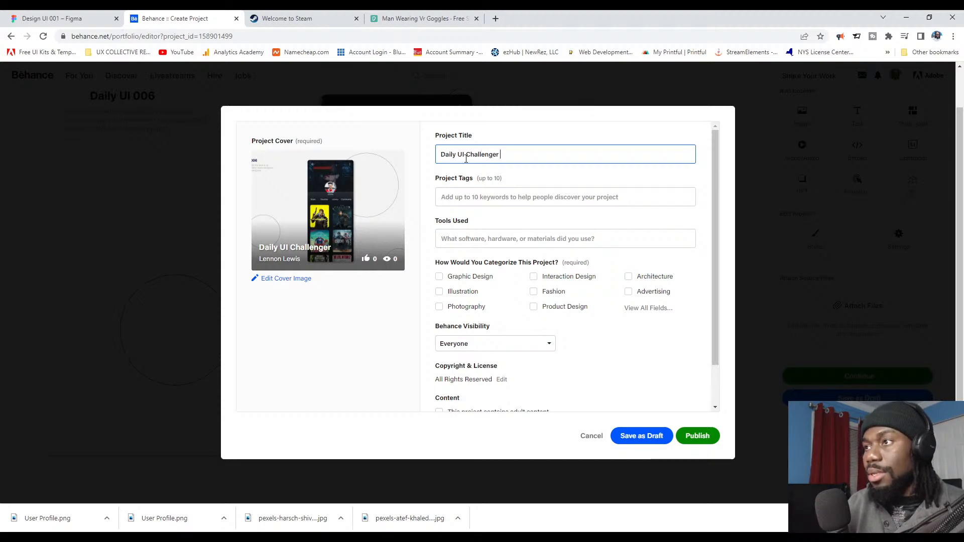
{"action": "type", "text": "r"}
{"action": "key", "text": "BackSpace"}
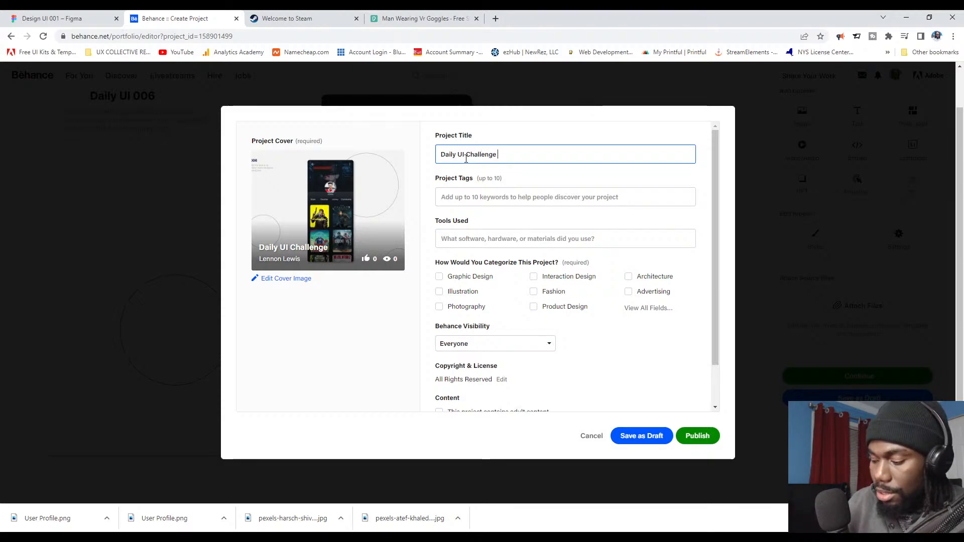
{"action": "type", "text": "00"}
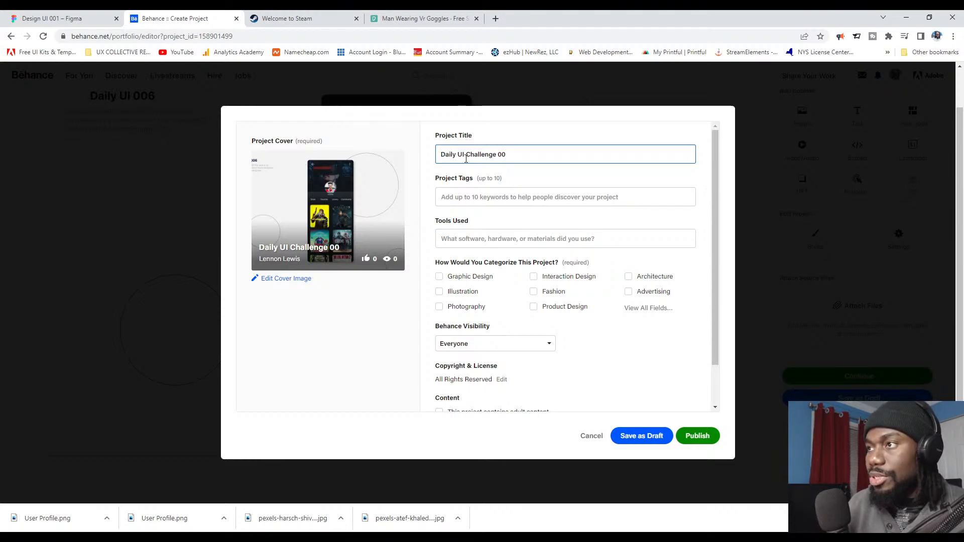
{"action": "type", "text": "6 "}
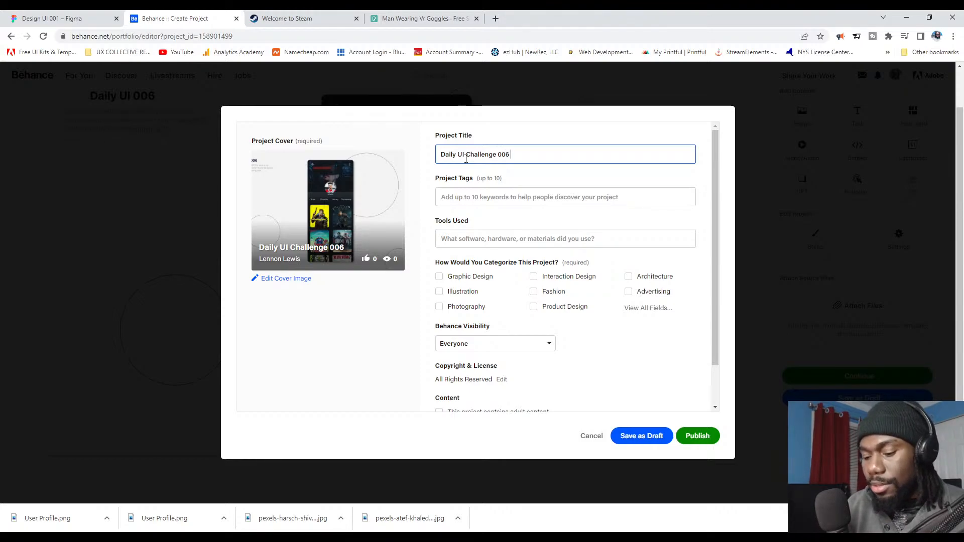
{"action": "type", "text": "User P"}
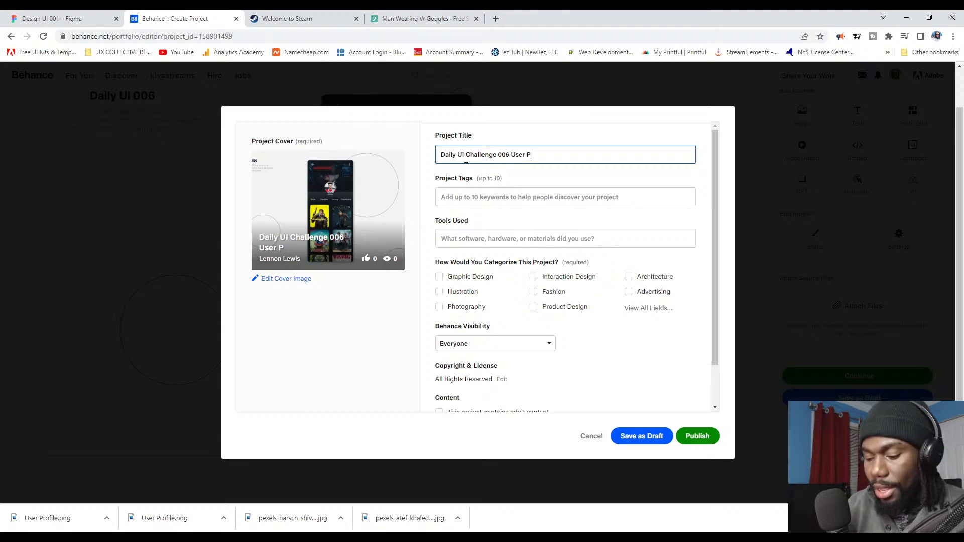
{"action": "type", "text": "rofile"}
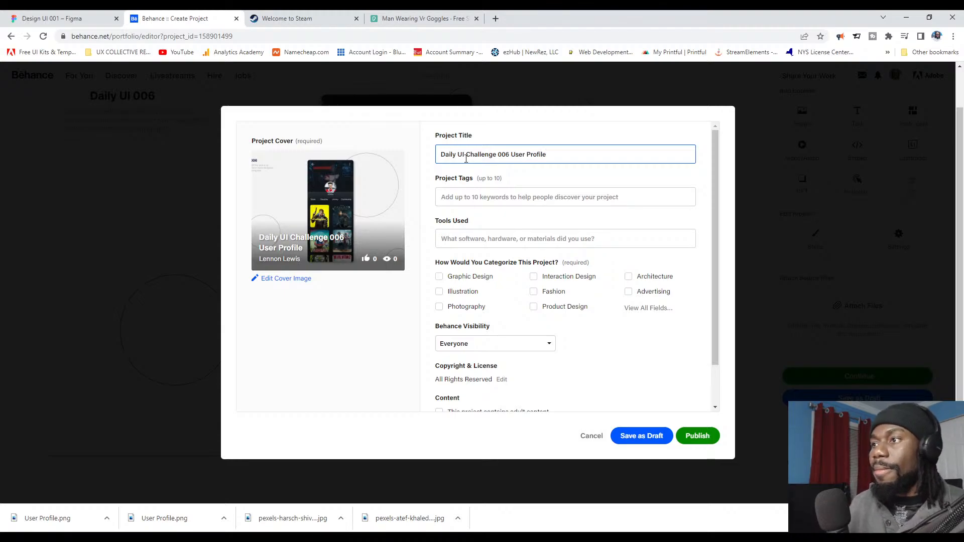
Step: Add the project tags design, ui/ux and ui design
{"action": "left_click", "coordinate": [501, 197]}
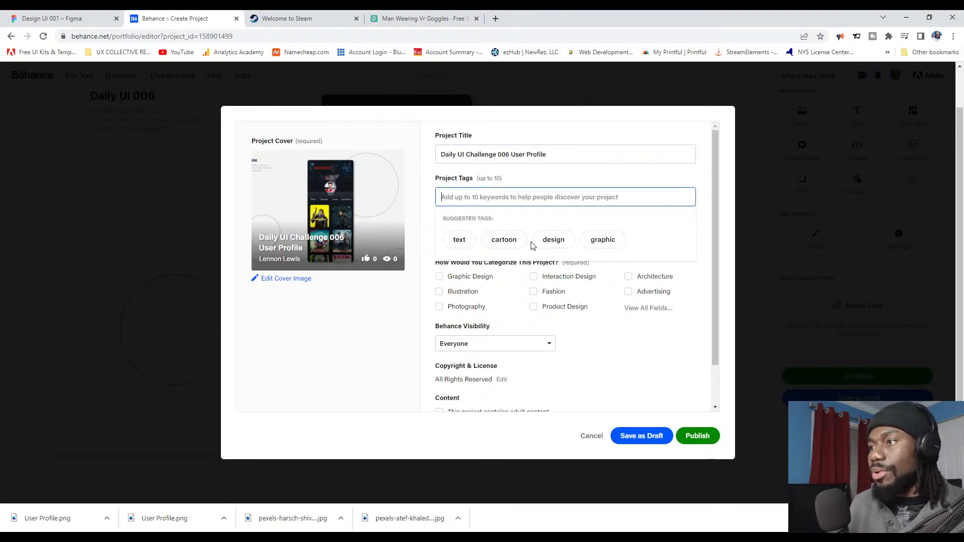
{"action": "left_click", "coordinate": [551, 241]}
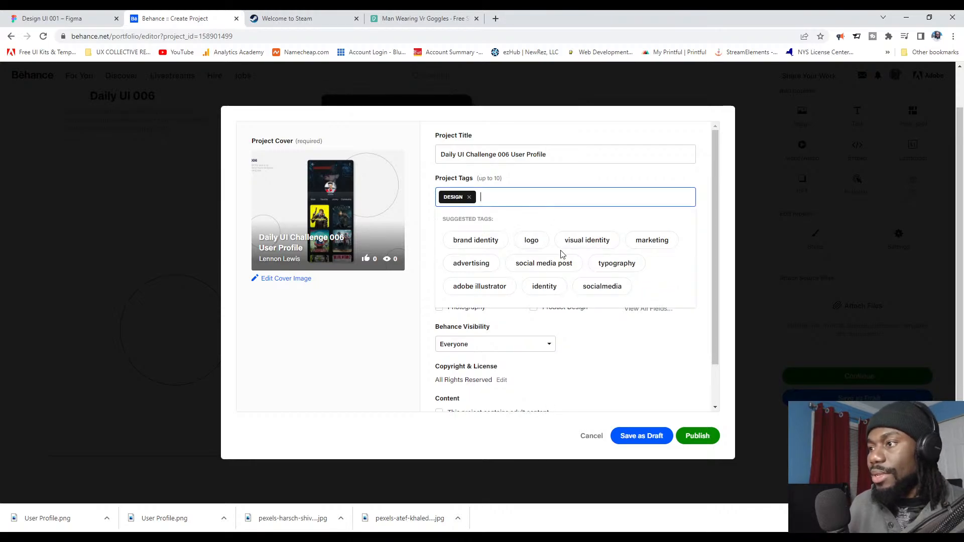
{"action": "type", "text": "u"}
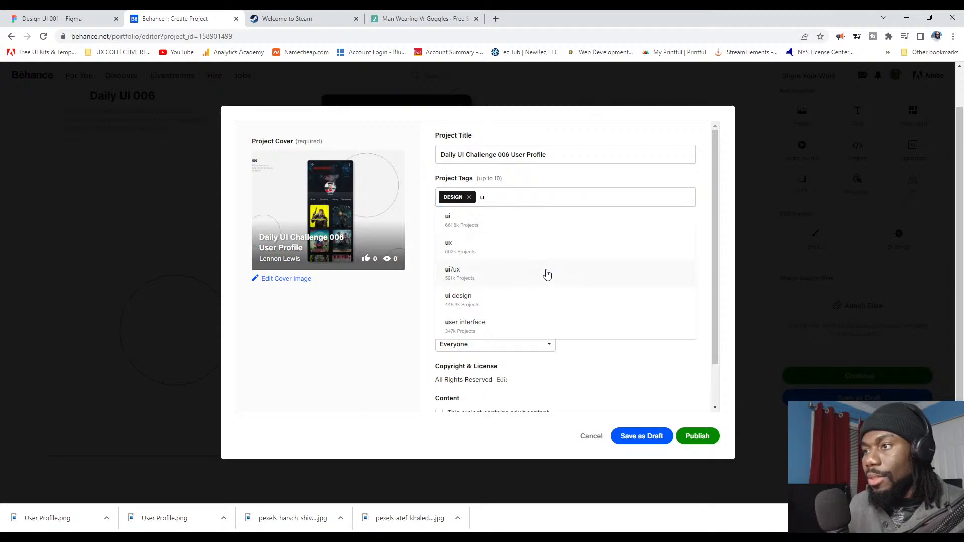
{"action": "left_click", "coordinate": [545, 274]}
{"action": "left_click", "coordinate": [521, 243]}
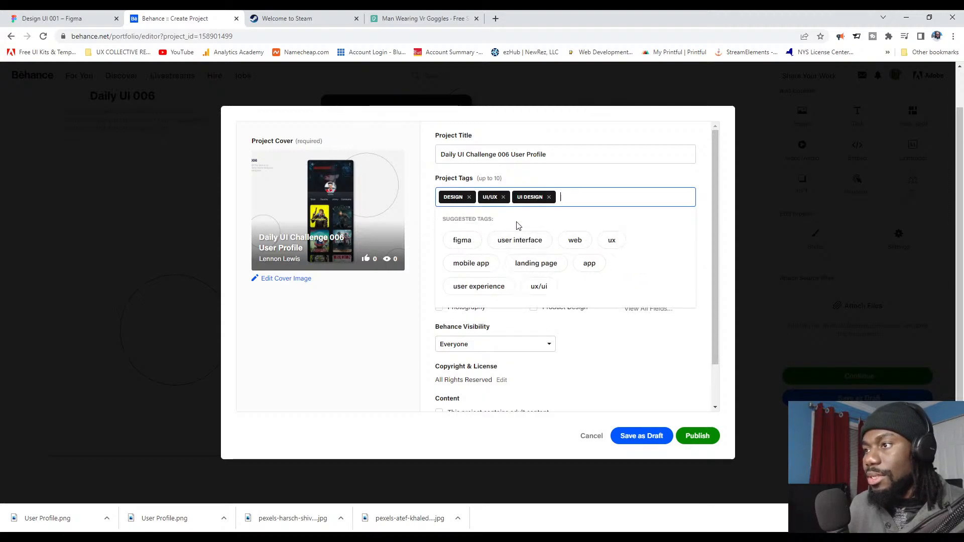
Step: Add the project tags figma, ux design, app, user interface and dailyui
{"action": "left_click", "coordinate": [462, 241]}
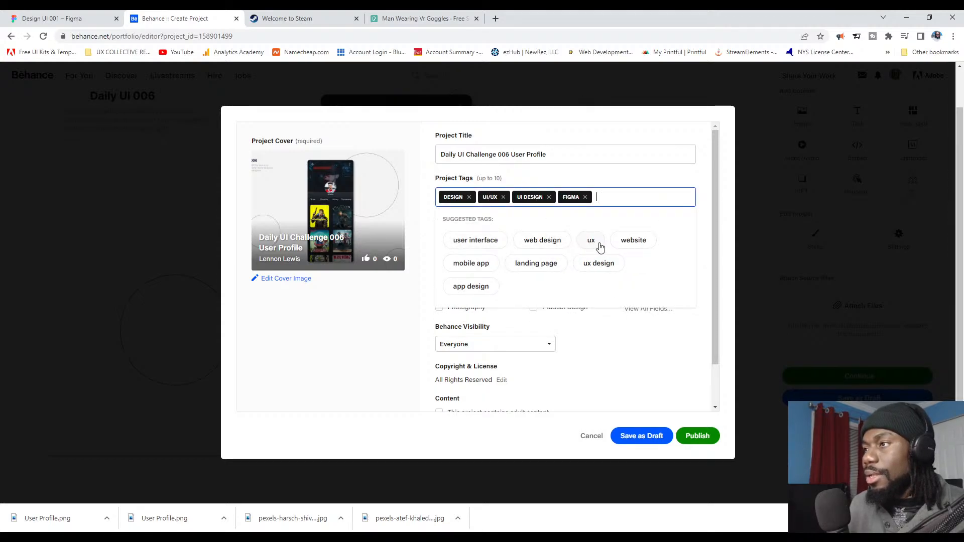
{"action": "left_click", "coordinate": [609, 264]}
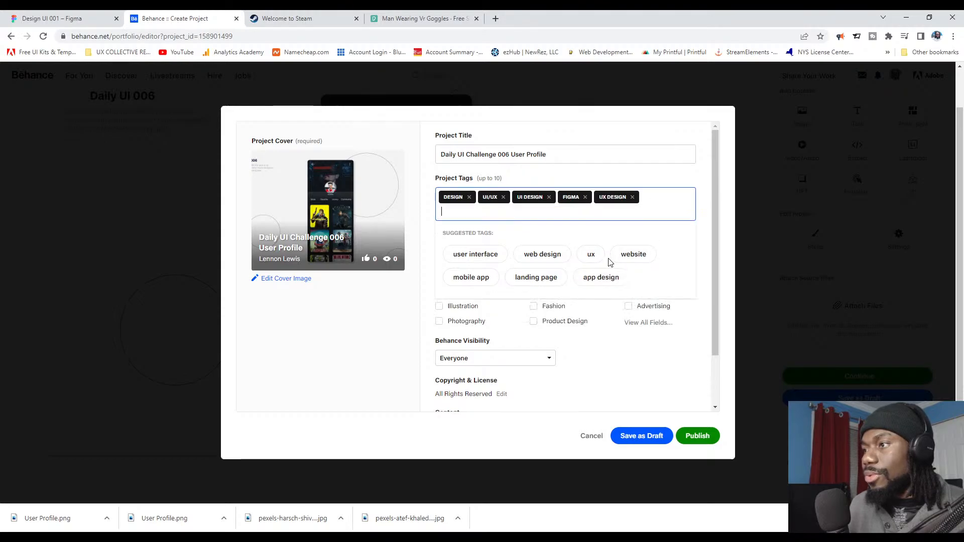
{"action": "left_click", "coordinate": [544, 282]}
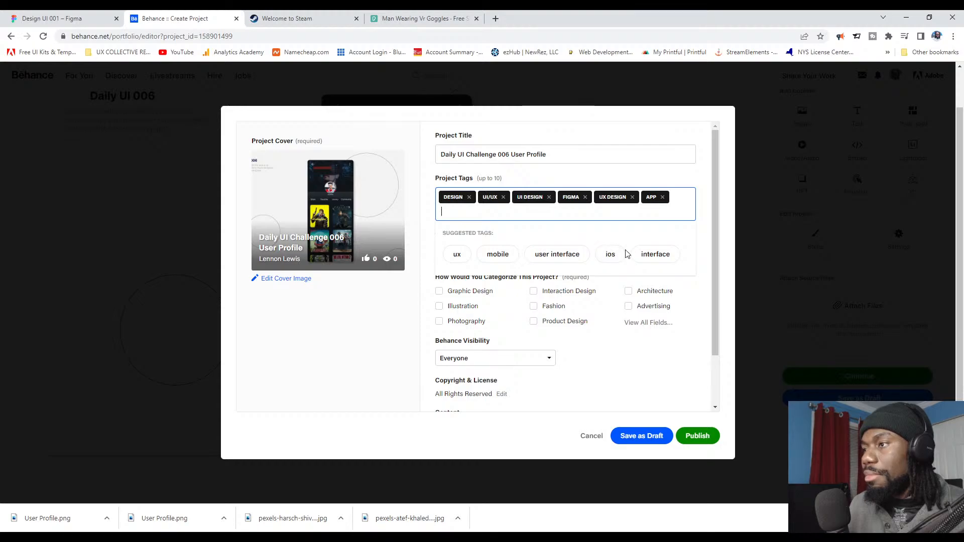
{"action": "left_click", "coordinate": [584, 259]}
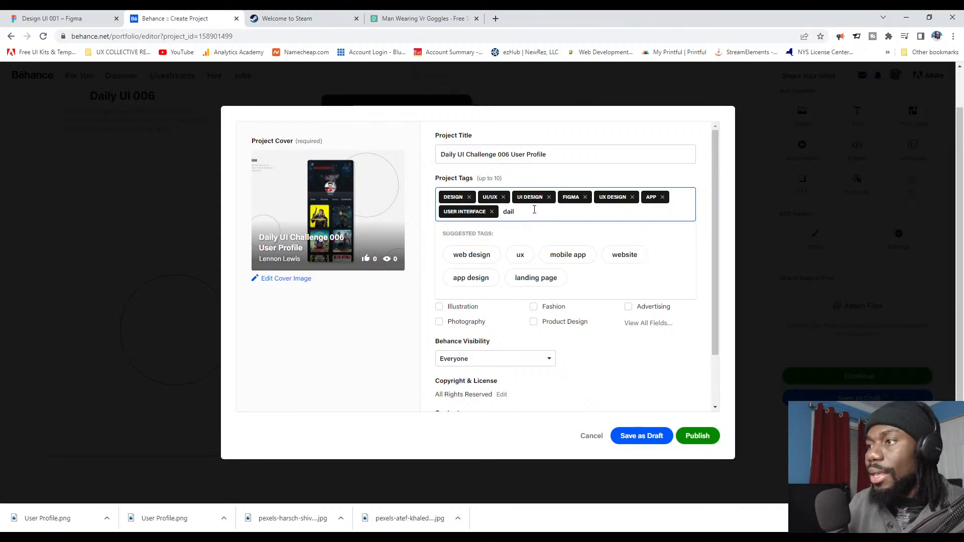
{"action": "left_click", "coordinate": [465, 231]}
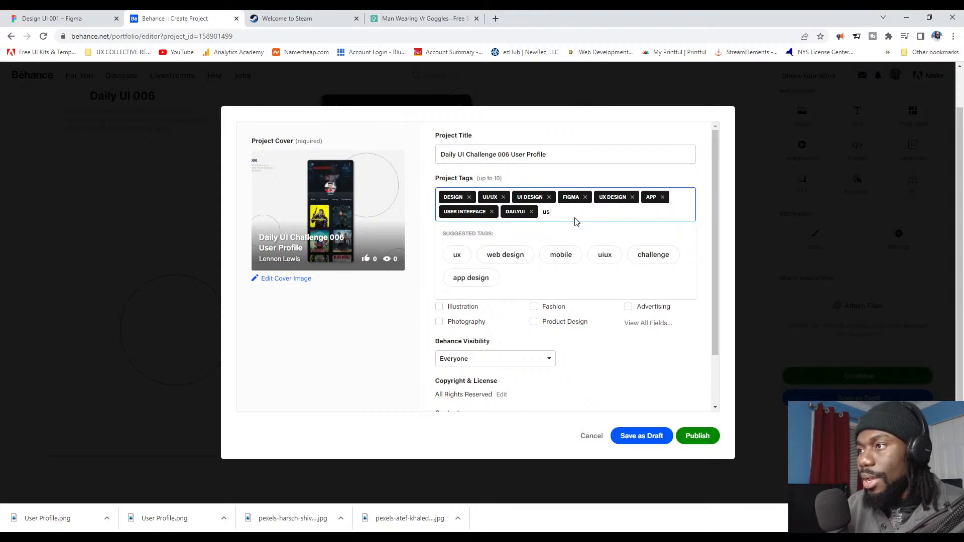
{"action": "type", "text": "us"}
{"action": "key", "text": "BackSpace"}
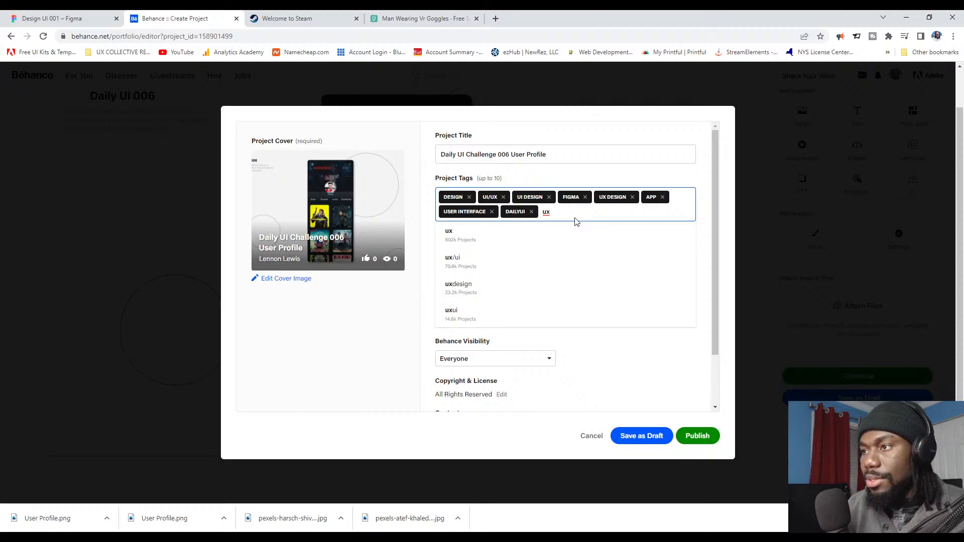
{"action": "type", "text": "x cha"}
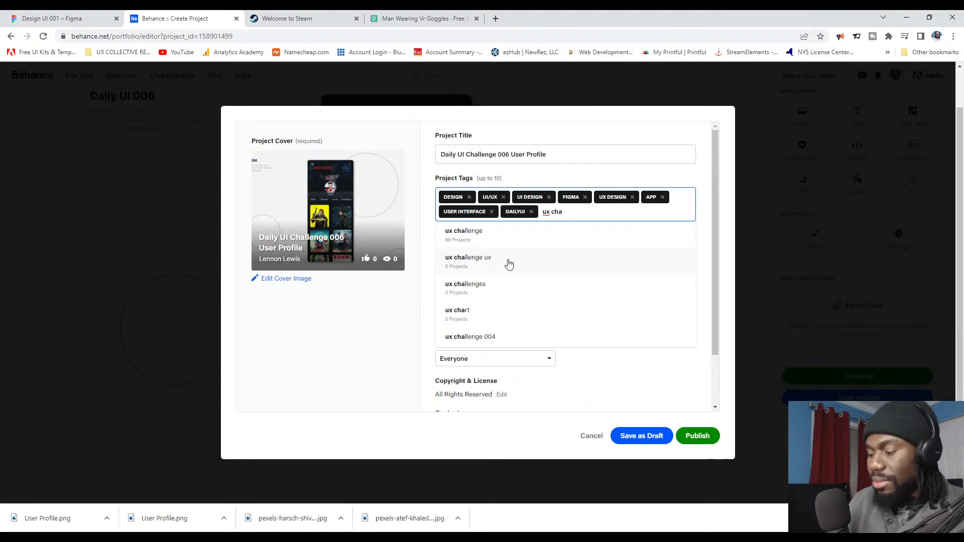
{"action": "key", "text": "BackSpace"}
{"action": "key", "text": "BackSpace"}
{"action": "key", "text": "BackSpace"}
{"action": "key", "text": "BackSpace"}
{"action": "key", "text": "BackSpace"}
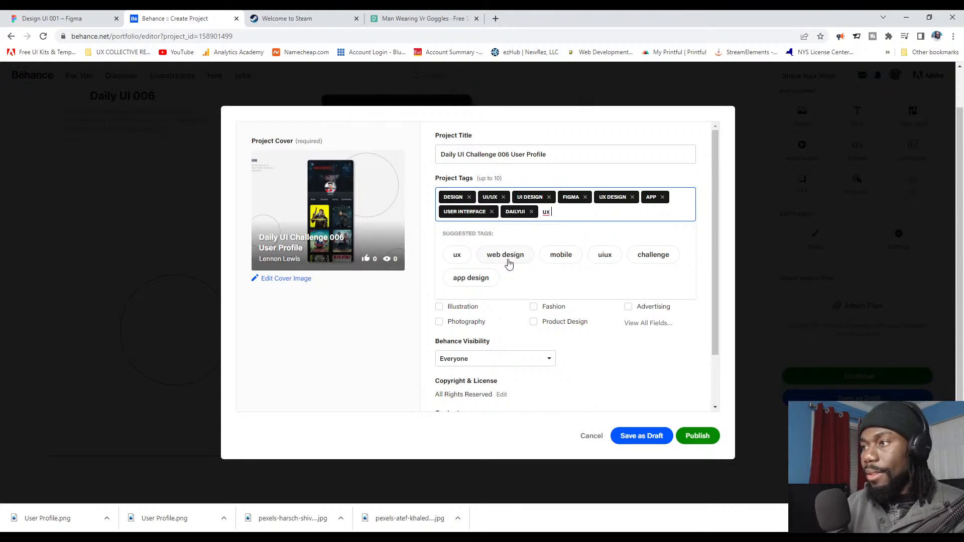
{"action": "type", "text": "chall"}
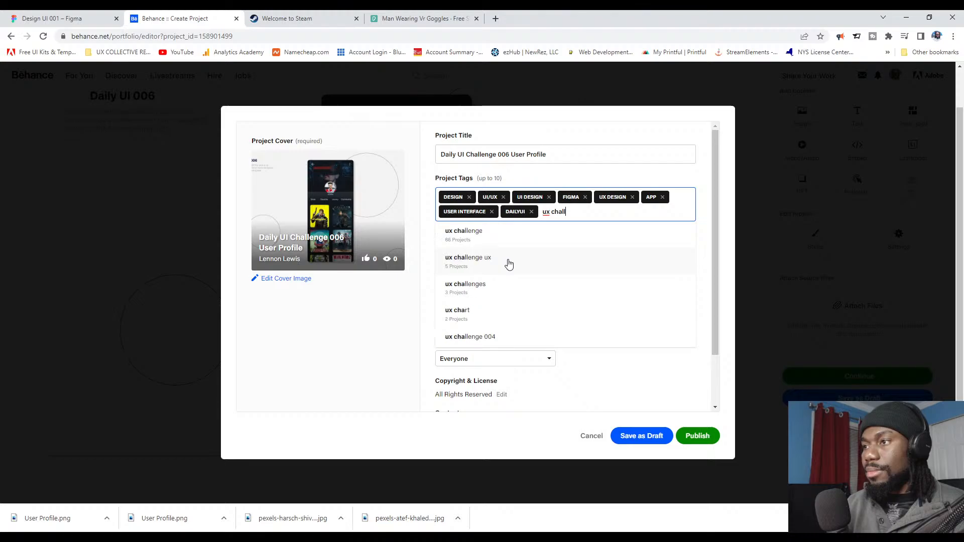
{"action": "key", "text": "BackSpace"}
{"action": "key", "text": "BackSpace"}
{"action": "key", "text": "BackSpace"}
{"action": "key", "text": "BackSpace"}
{"action": "key", "text": "BackSpace"}
{"action": "key", "text": "BackSpace"}
{"action": "key", "text": "BackSpace"}
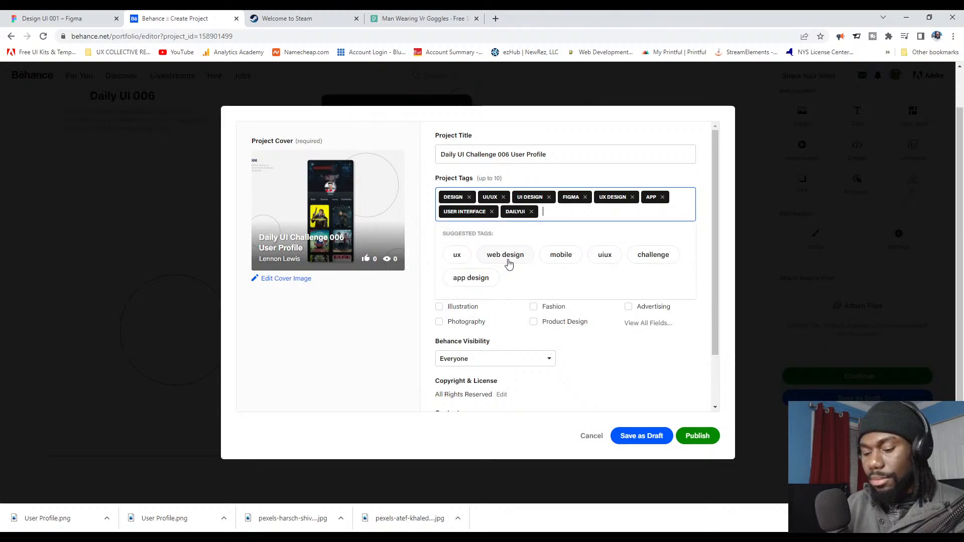
Step: Add the project tags daily ui challenge and dailyuichallenge
{"action": "type", "text": "dal"}
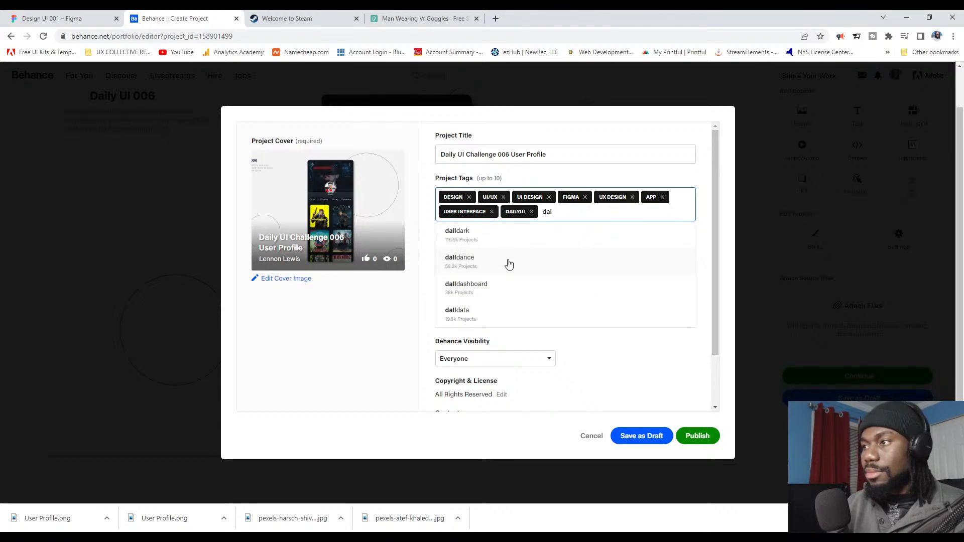
{"action": "key", "text": "BackSpace"}
{"action": "type", "text": "il"}
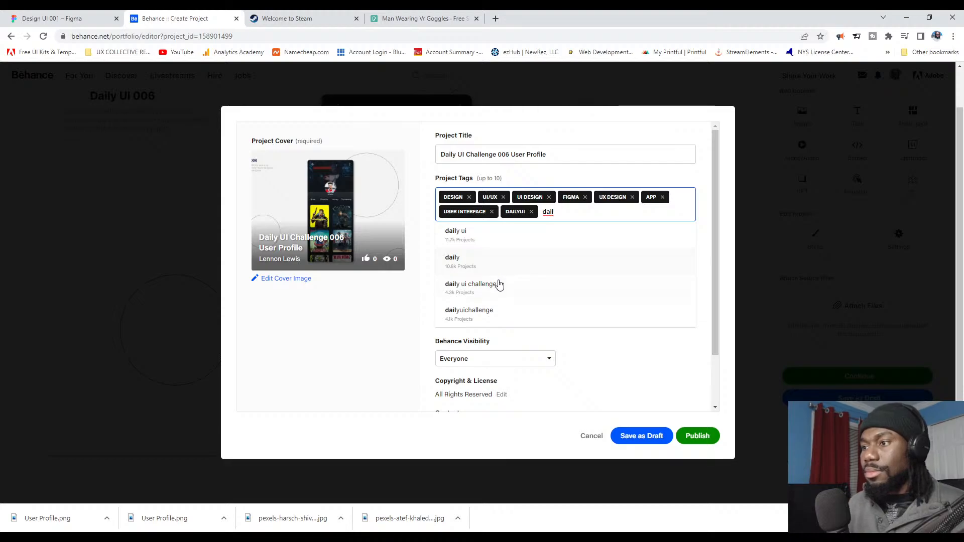
{"action": "left_click", "coordinate": [498, 285]}
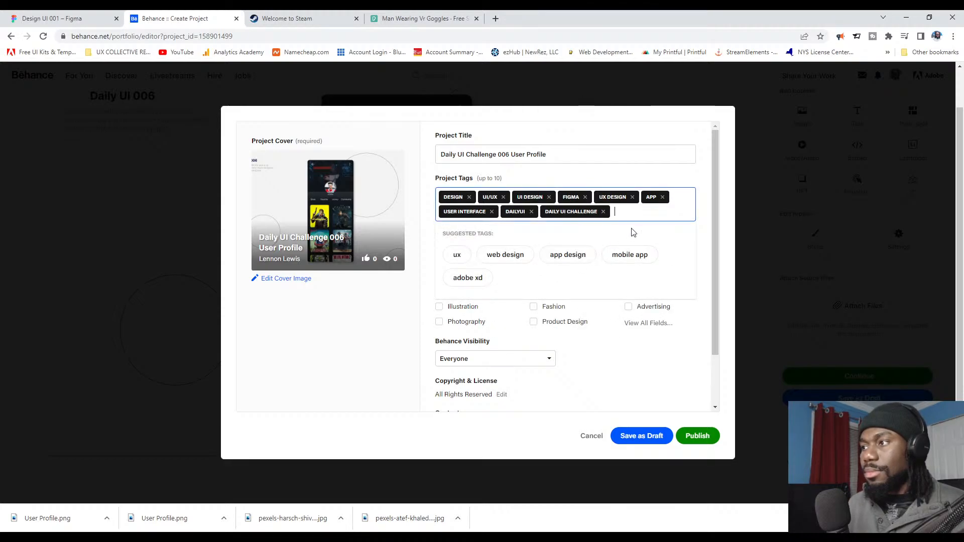
{"action": "type", "text": "dai"}
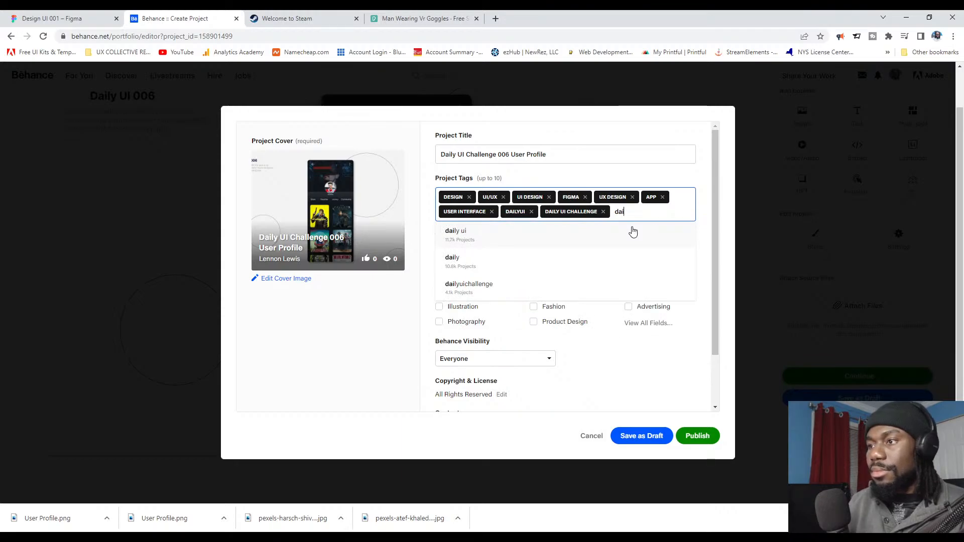
{"action": "left_click", "coordinate": [483, 289]}
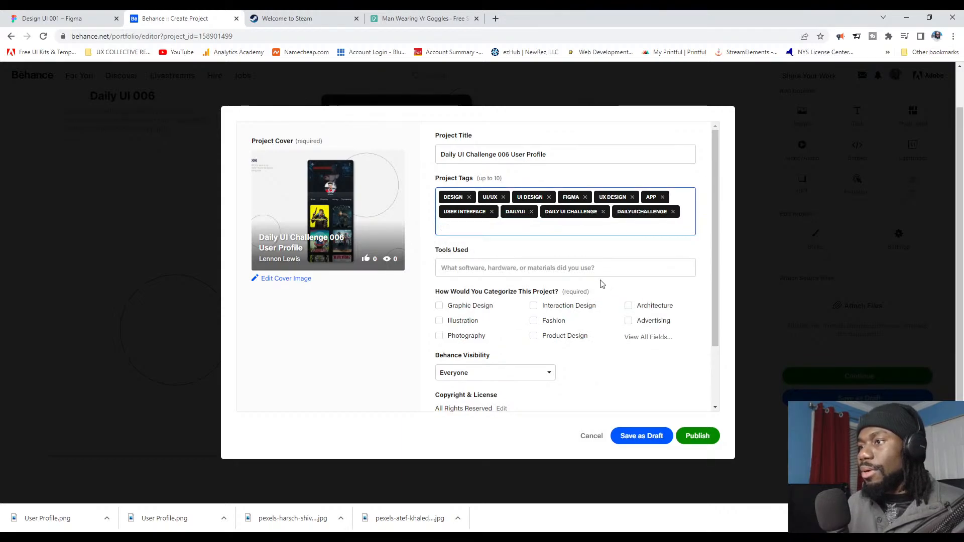
Step: Categorize the project under the creative fields UI/UX and Graphic Design from the full list of fields
{"action": "left_click", "coordinate": [581, 266]}
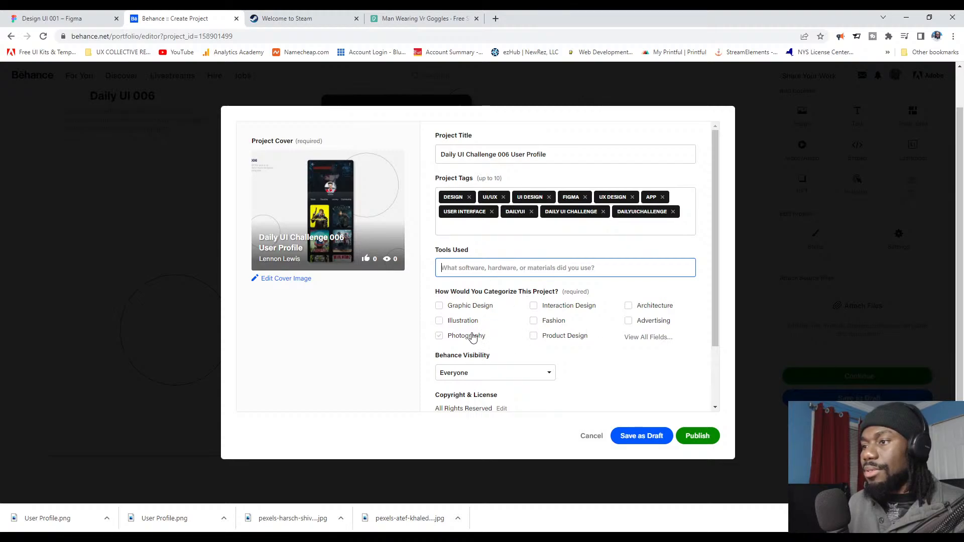
{"action": "scroll", "coordinate": [624, 334], "scroll_direction": "down", "scroll_amount": 2}
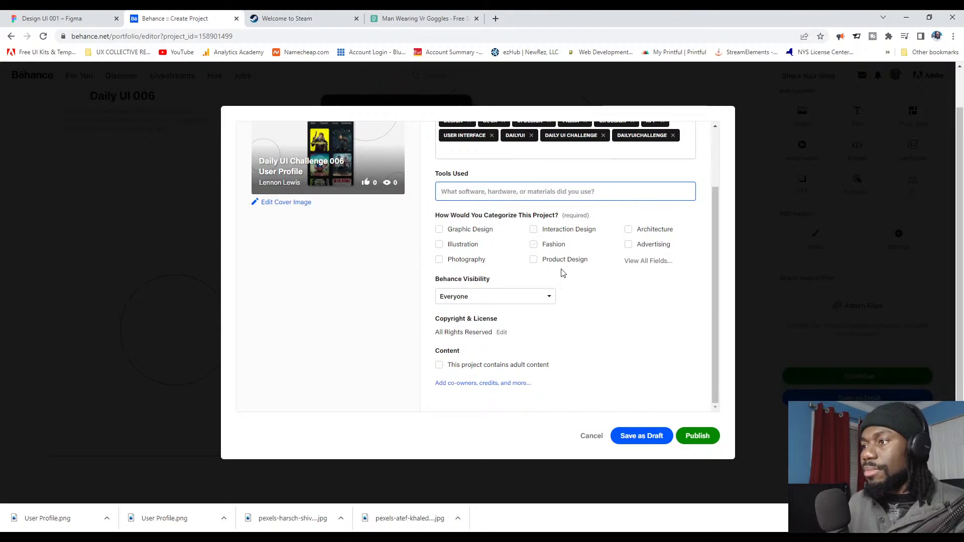
{"action": "left_click", "coordinate": [645, 261]}
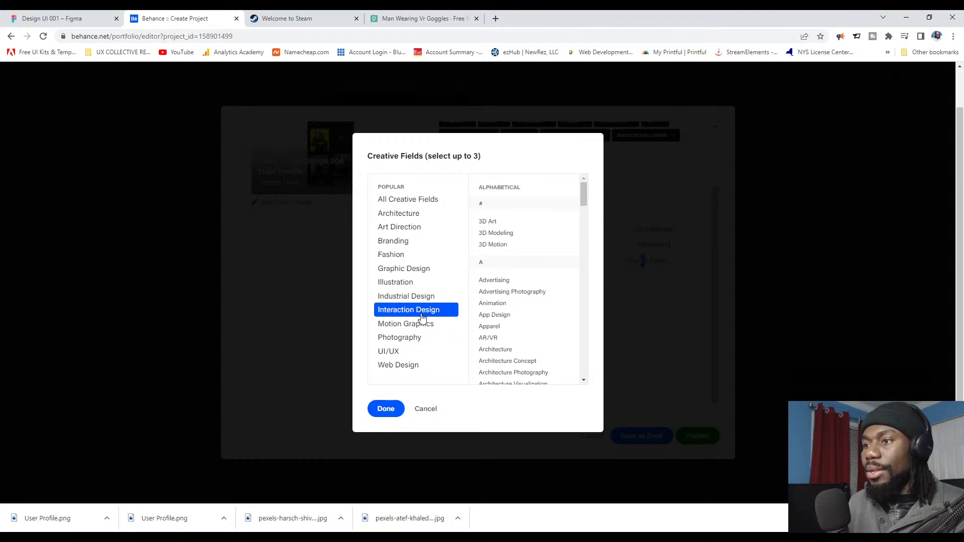
{"action": "left_click", "coordinate": [417, 351]}
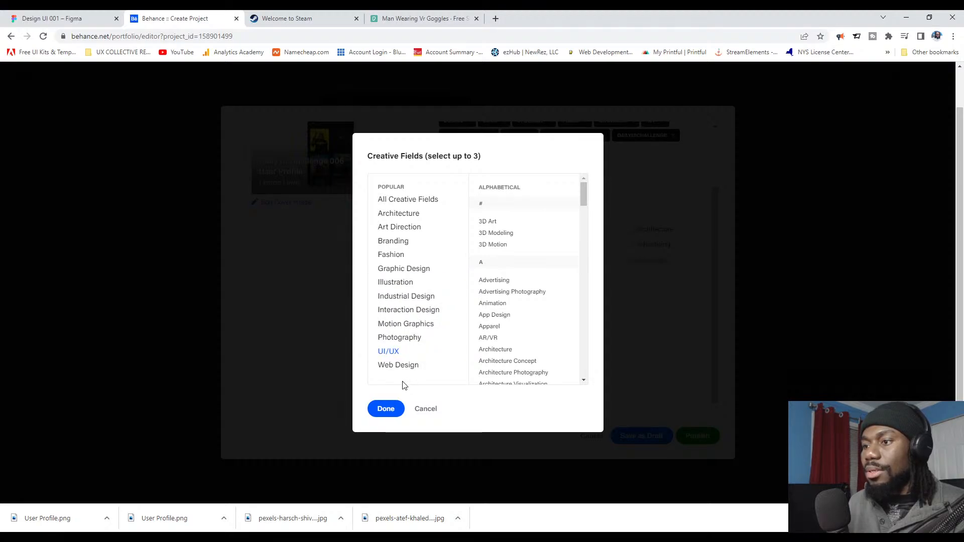
{"action": "left_click", "coordinate": [404, 368]}
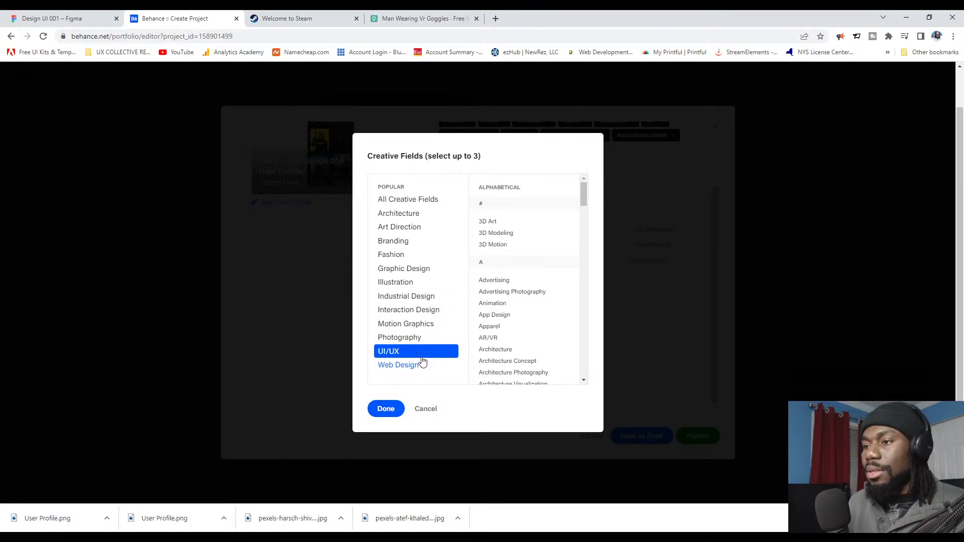
{"action": "left_click", "coordinate": [418, 365]}
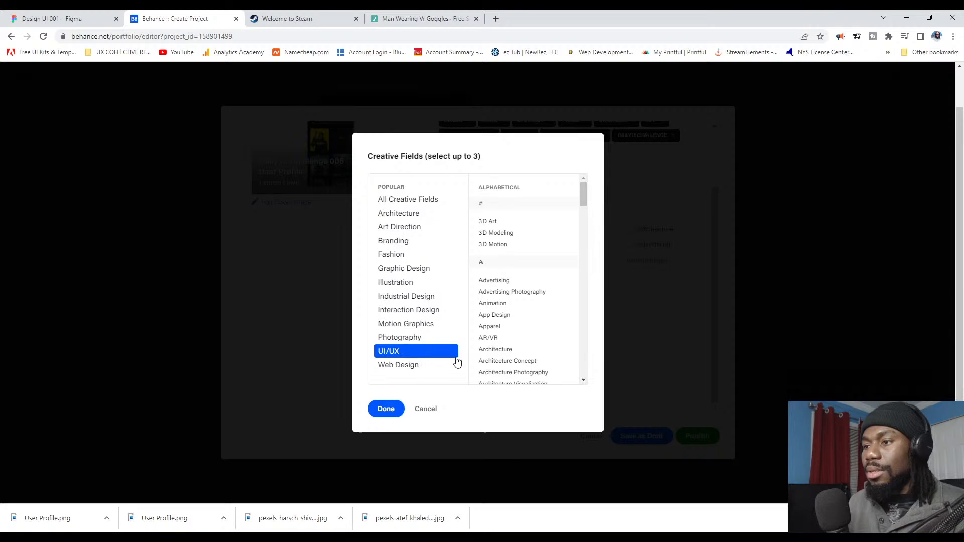
{"action": "left_click", "coordinate": [432, 269]}
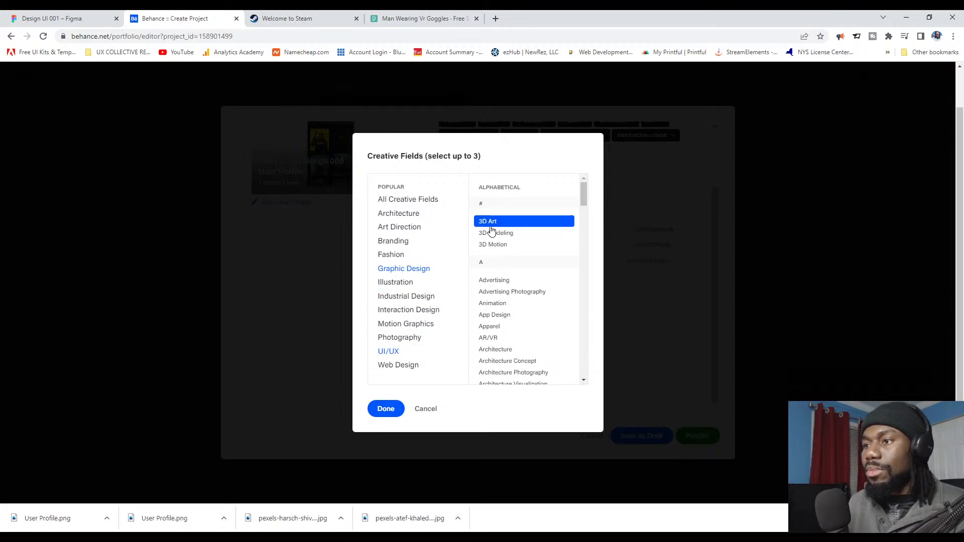
{"action": "left_click", "coordinate": [393, 408]}
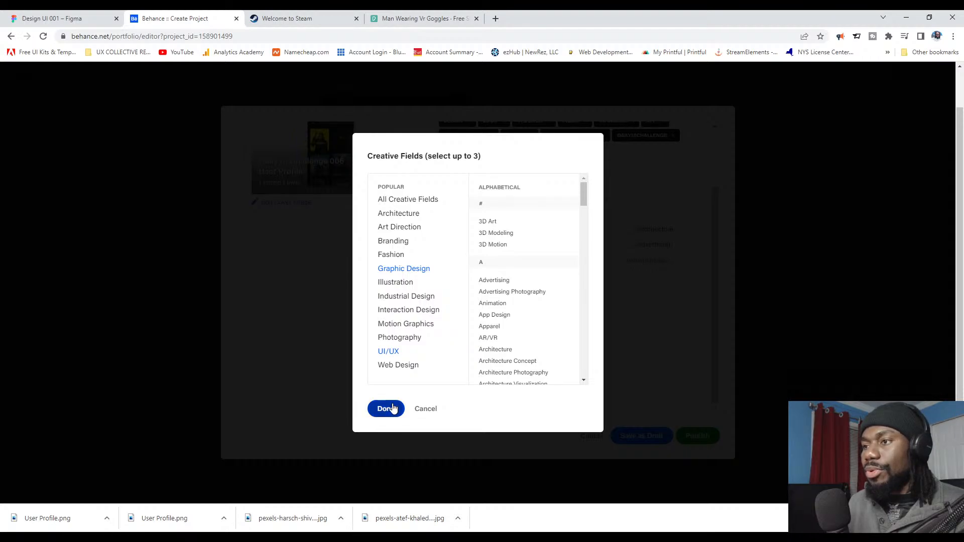
Step: Publish the project, dismiss the promotion prompt and view the published project page
{"action": "scroll", "coordinate": [540, 351], "scroll_direction": "down", "scroll_amount": 1}
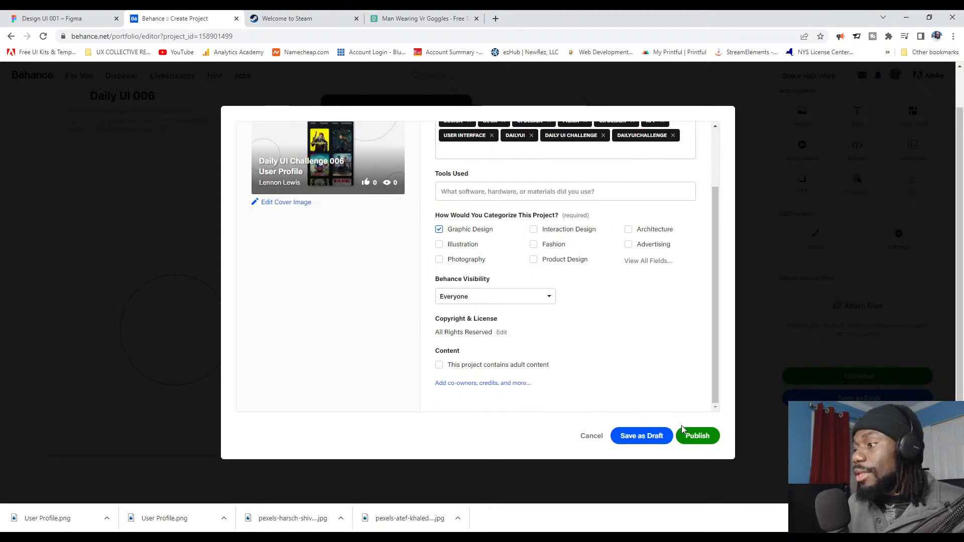
{"action": "scroll", "coordinate": [688, 351], "scroll_direction": "up", "scroll_amount": 3}
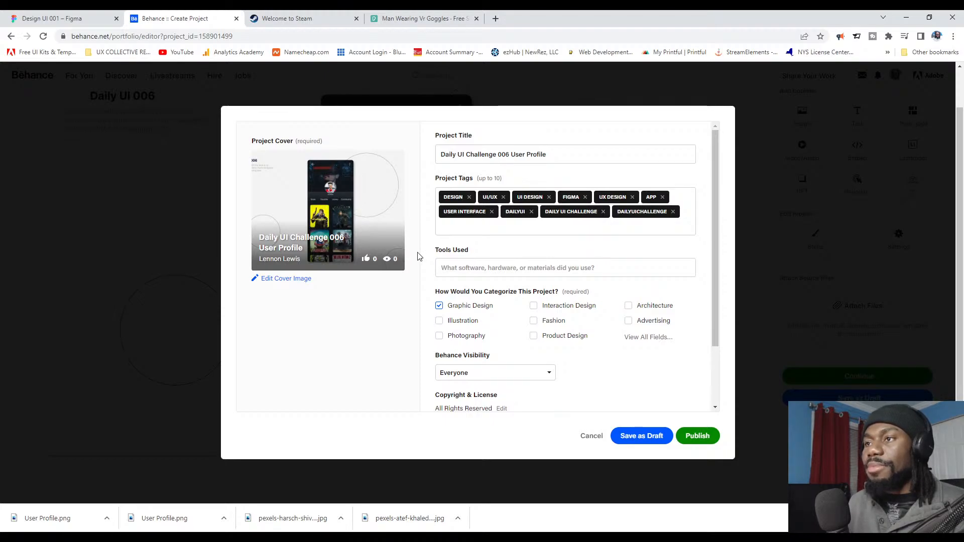
{"action": "left_click", "coordinate": [697, 436]}
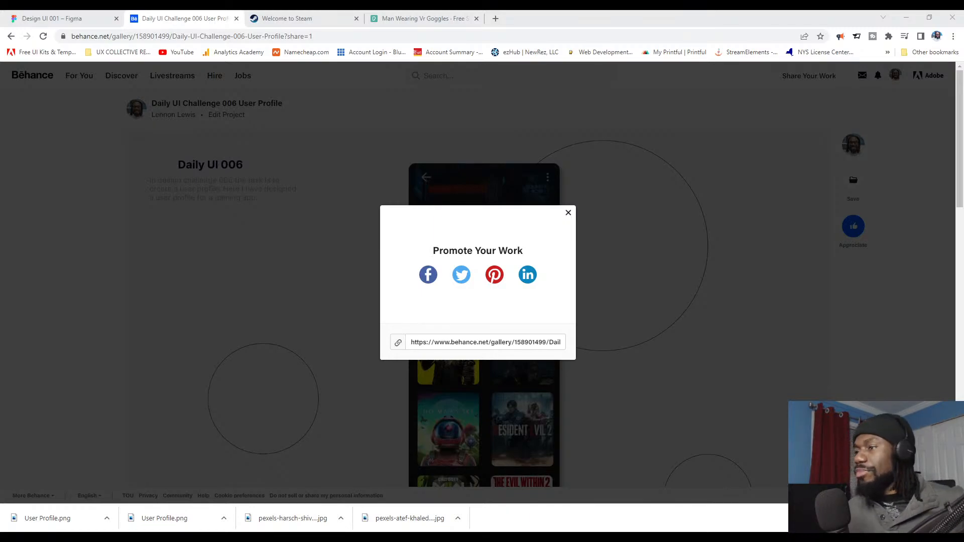
{"action": "left_click", "coordinate": [569, 212]}
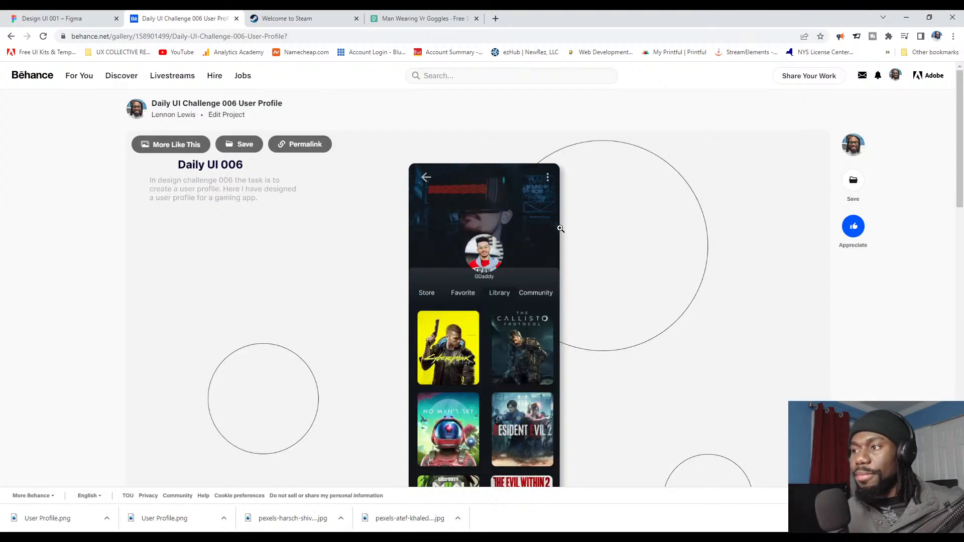
{"action": "scroll", "coordinate": [559, 226], "scroll_direction": "down", "scroll_amount": 2}
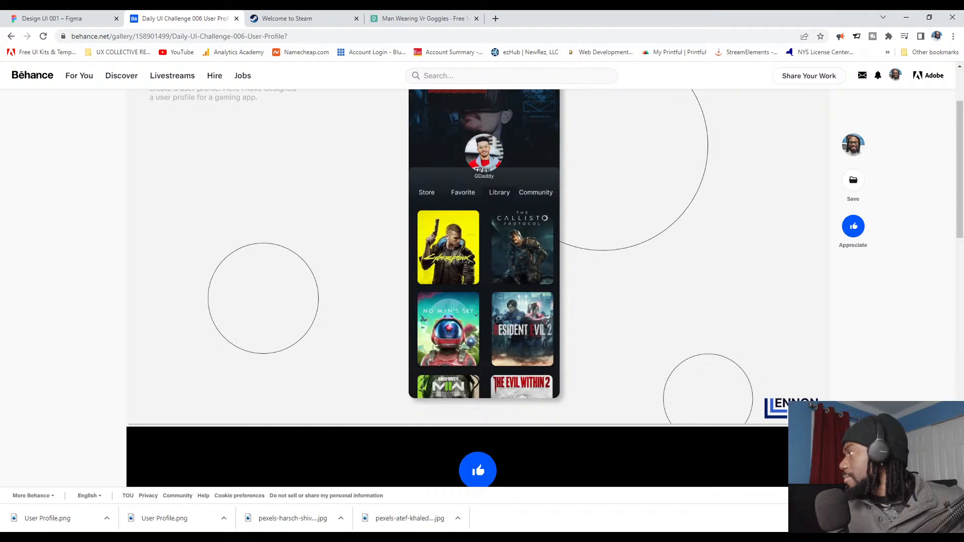